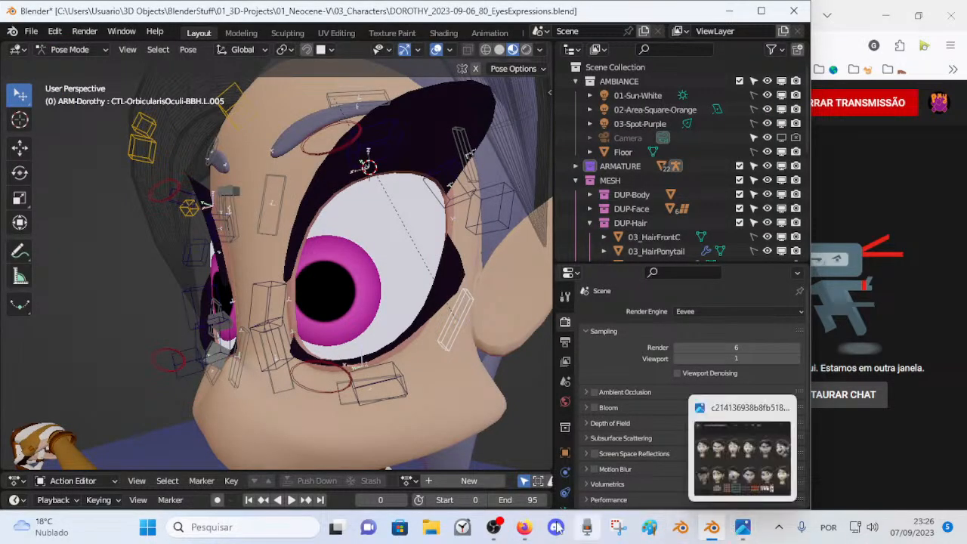
# Step: Check the live broadcast's status page in the browser and return to the Blender scene
pyautogui.moveTo(523, 527)
pyautogui.click(676, 464)
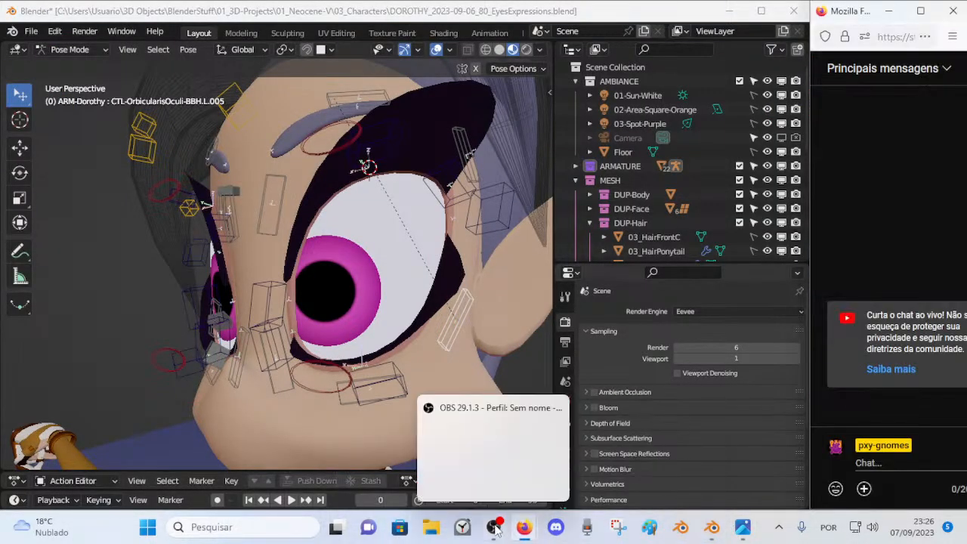
pyautogui.click(533, 474)
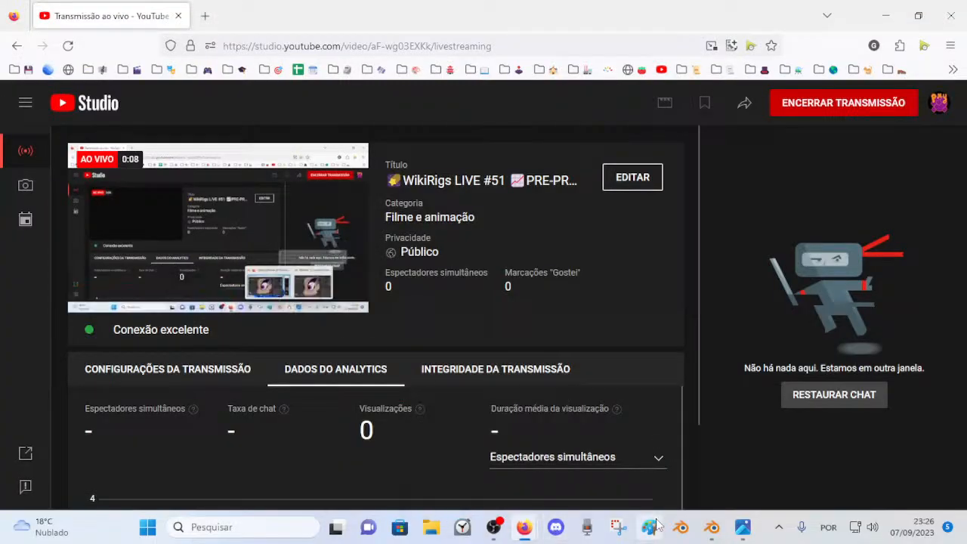
pyautogui.click(711, 526)
# Step: Bring up the female character's expression reference sheet and place its window beside the face in the Blender viewport
pyautogui.click(740, 527)
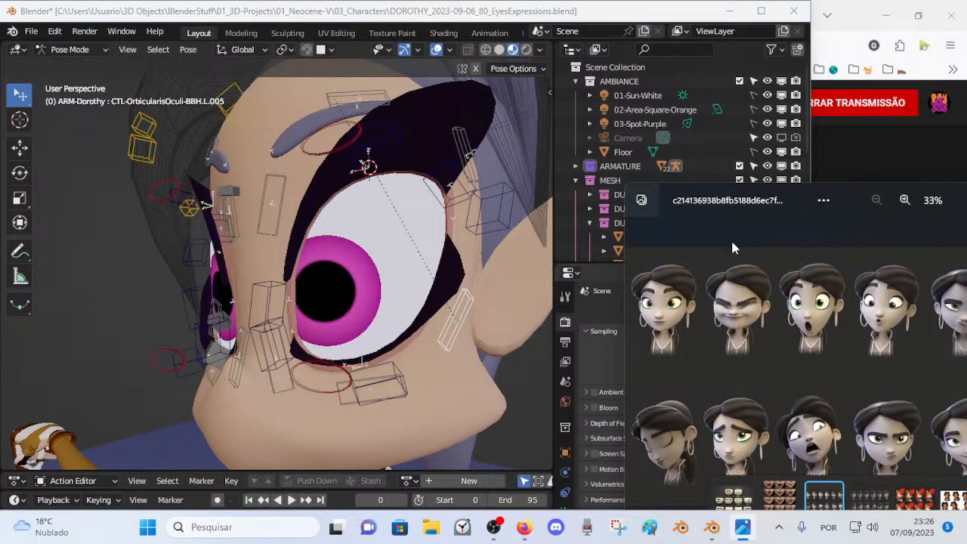
pyautogui.moveTo(736, 204); pyautogui.dragTo(632, 167)
pyautogui.click(287, 269)
pyautogui.moveTo(287, 269); pyautogui.dragTo(455, 278, button='middle')
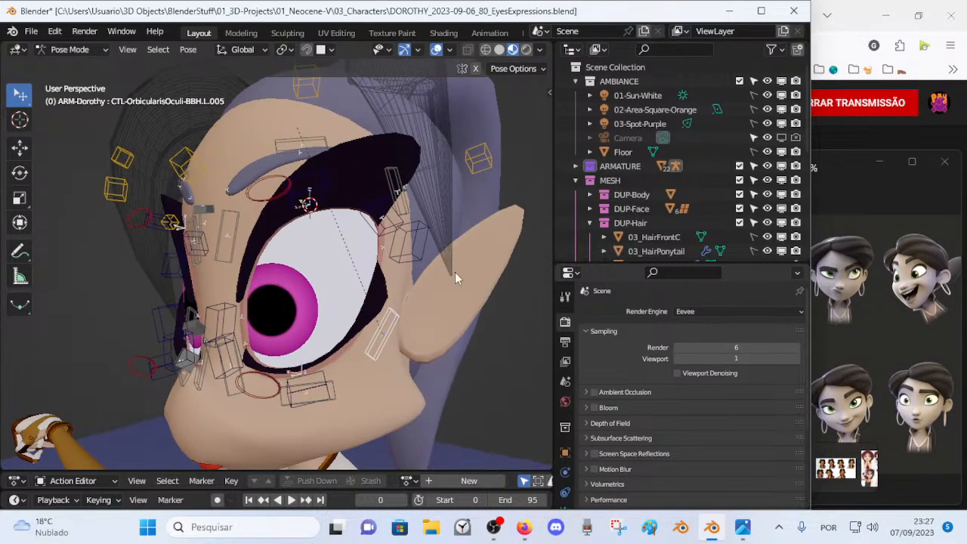
pyautogui.click(852, 295)
pyautogui.moveTo(633, 168)
pyautogui.mouseDown()
pyautogui.moveTo(662, 172)
pyautogui.moveTo(616, 177)
pyautogui.moveTo(669, 185)
pyautogui.moveTo(624, 174)
pyautogui.mouseUp()
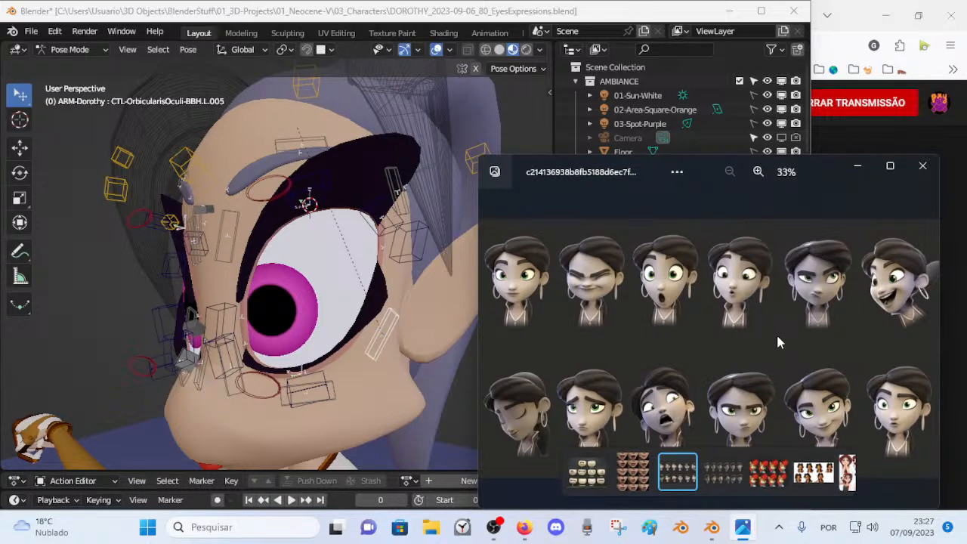
# Step: Browse the collection of expression reference sheets, return to the female character's sheet and reposition its window beside the face
pyautogui.press('Right')
pyautogui.press('Right')
pyautogui.press('Right')
pyautogui.press('Right')
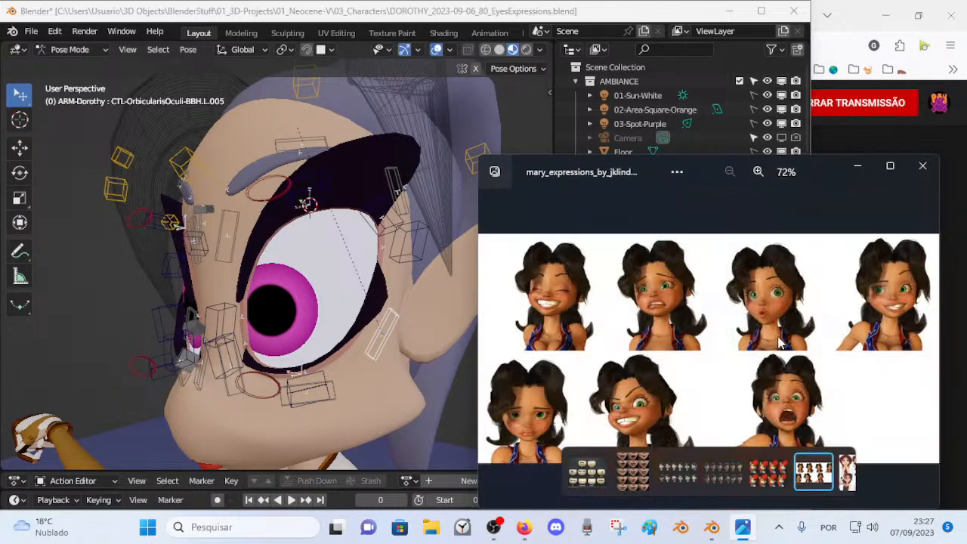
pyautogui.press('Left')
pyautogui.press('Left')
pyautogui.press('Left')
pyautogui.press('Left')
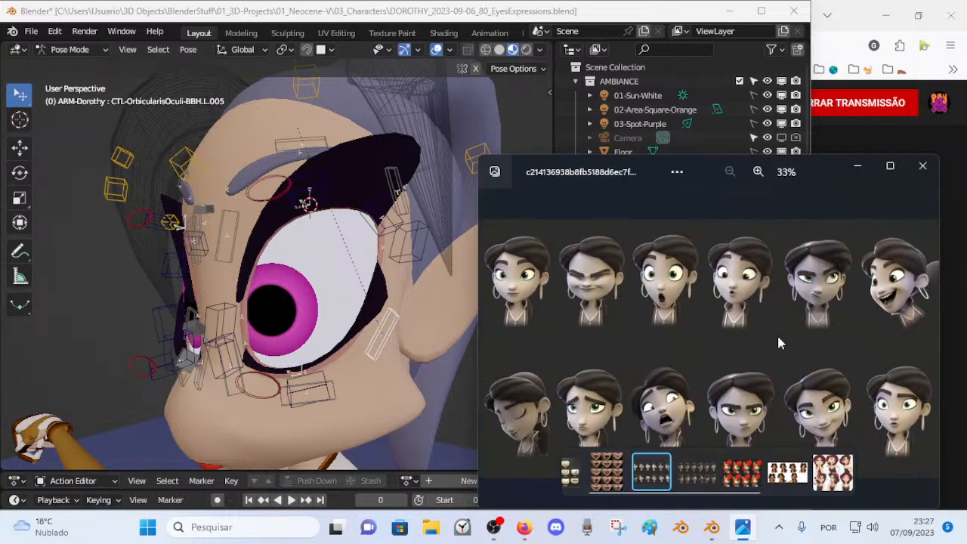
pyautogui.moveTo(601, 182); pyautogui.dragTo(763, 175)
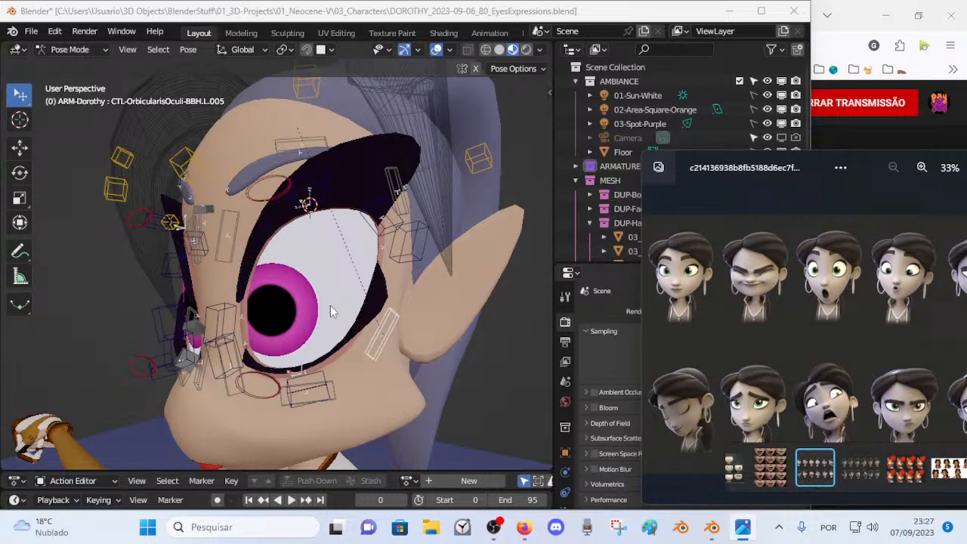
pyautogui.moveTo(762, 172); pyautogui.dragTo(699, 178)
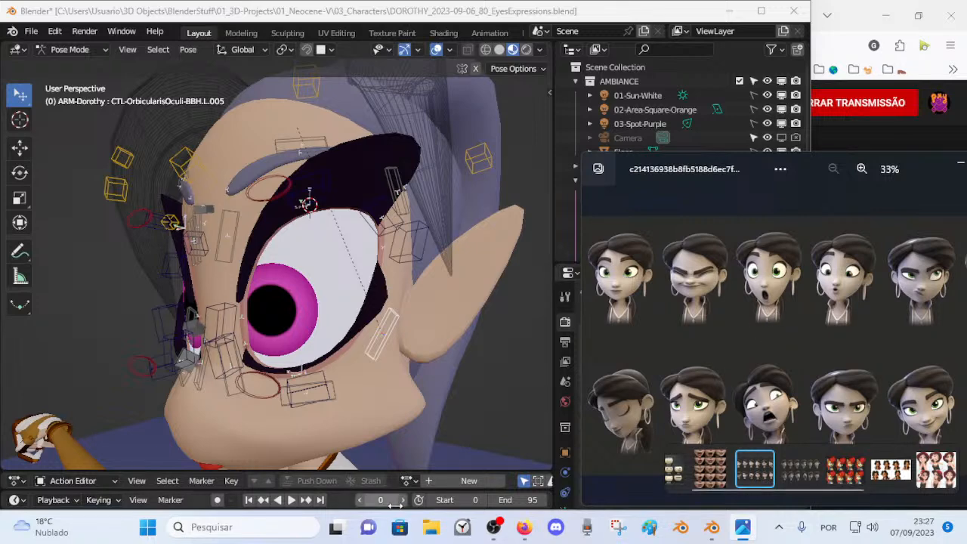
# Step: Open the Capturas de Tela folder inside Imagens and preview the first screenshot
pyautogui.click(432, 528)
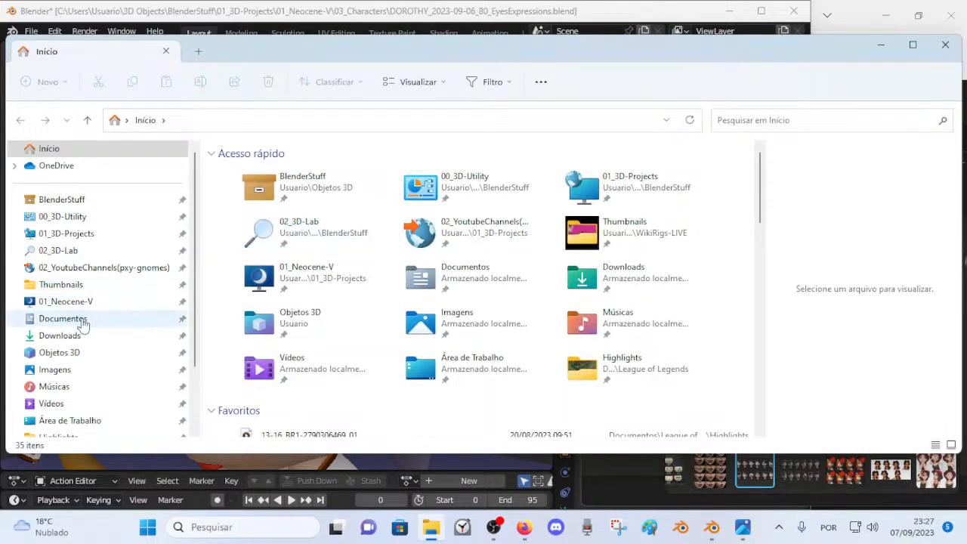
pyautogui.click(65, 371)
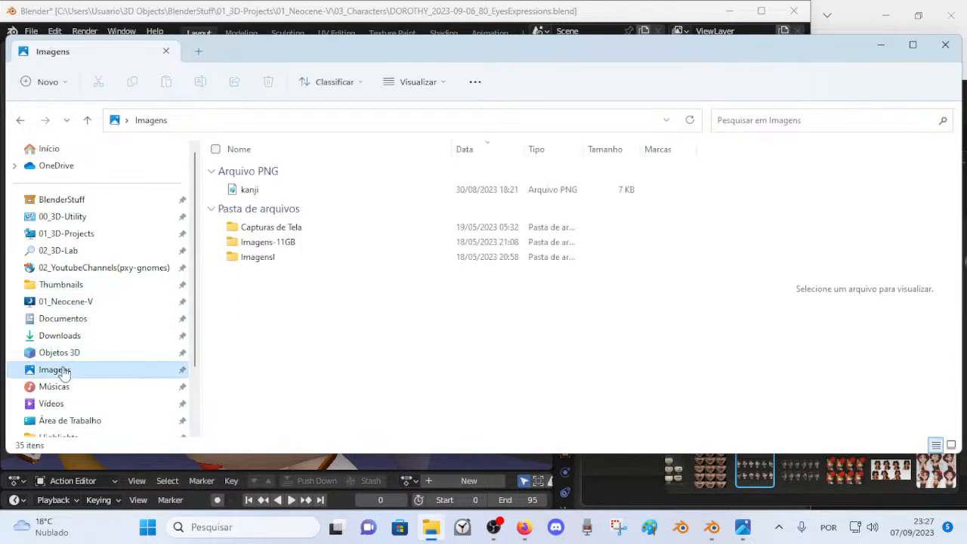
pyautogui.click(244, 228)
pyautogui.doubleClick(244, 228)
pyautogui.click(278, 190)
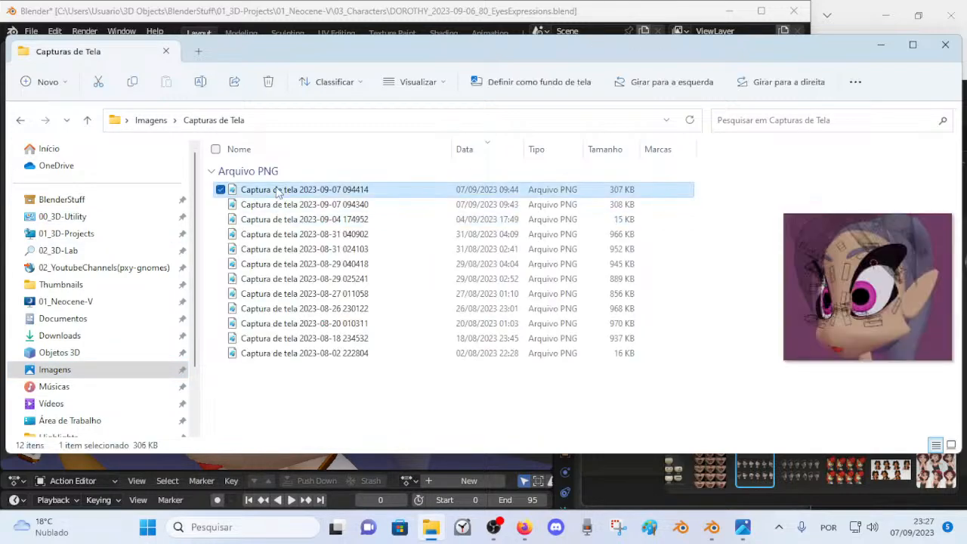
# Step: Look through the previews of the saved screenshots and close the folder window
pyautogui.press('Down')
pyautogui.press('Down')
pyautogui.press('Down')
pyautogui.press('Down')
pyautogui.press('Down')
pyautogui.press('Down')
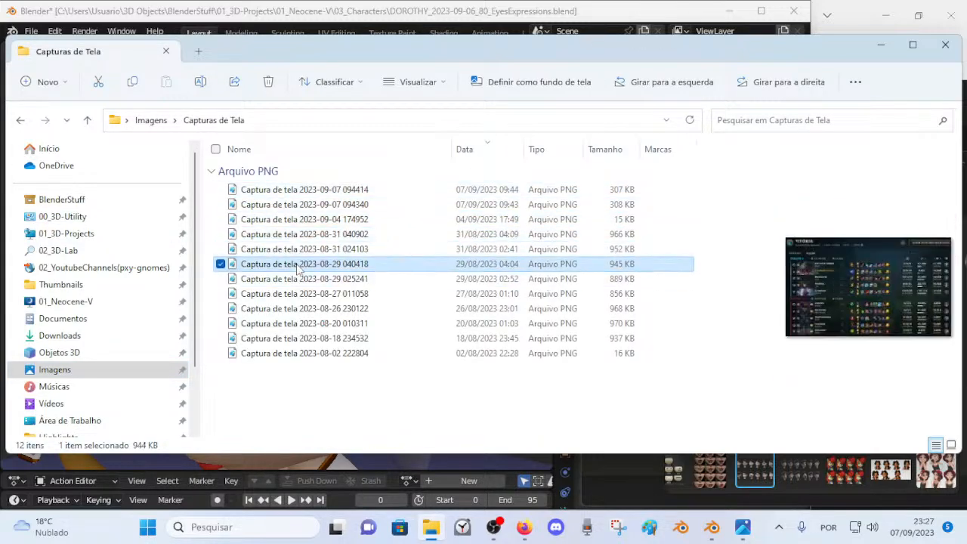
pyautogui.press('Up')
pyautogui.press('Up')
pyautogui.press('Up')
pyautogui.press('Up')
pyautogui.press('Up')
pyautogui.press('Up')
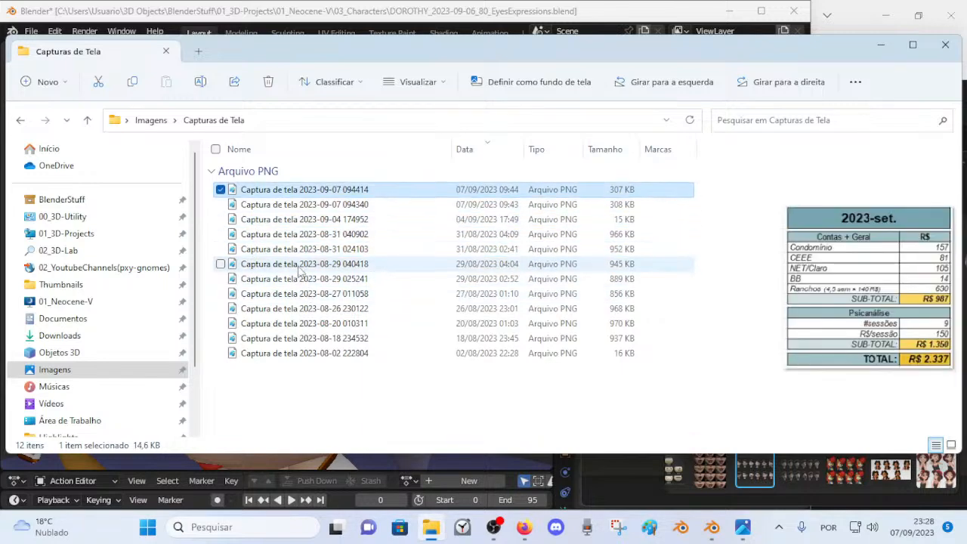
pyautogui.click(396, 413)
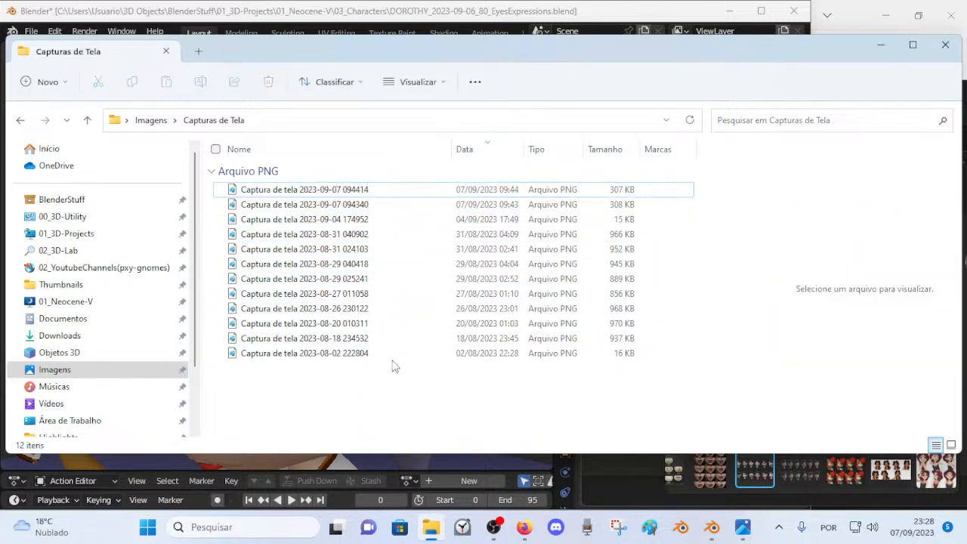
pyautogui.click(945, 44)
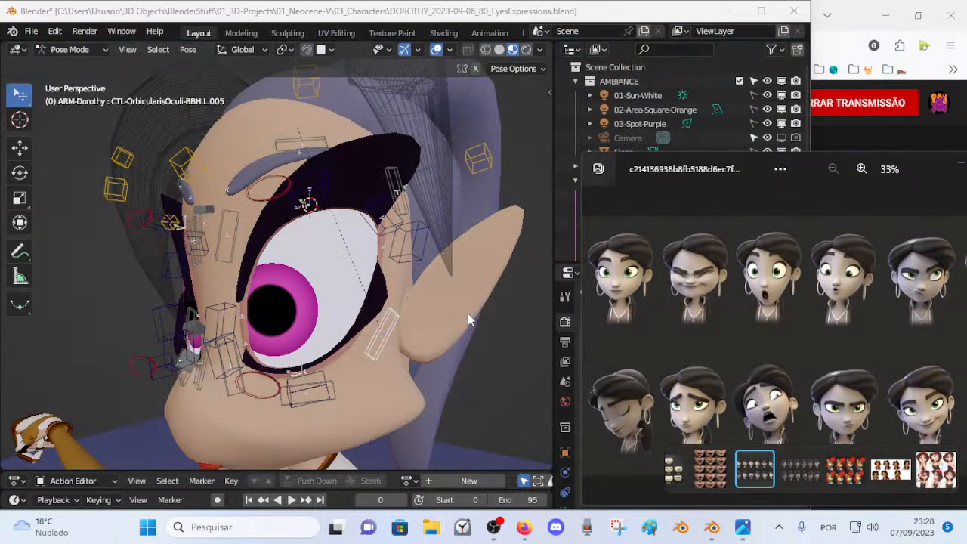
# Step: Place the expression sheet next to the character's face and enlarge it to 54% around the scowling and laughing faces
pyautogui.moveTo(661, 180); pyautogui.dragTo(632, 178)
pyautogui.scroll(1, 849, 249)
pyautogui.moveTo(718, 179); pyautogui.dragTo(622, 173)
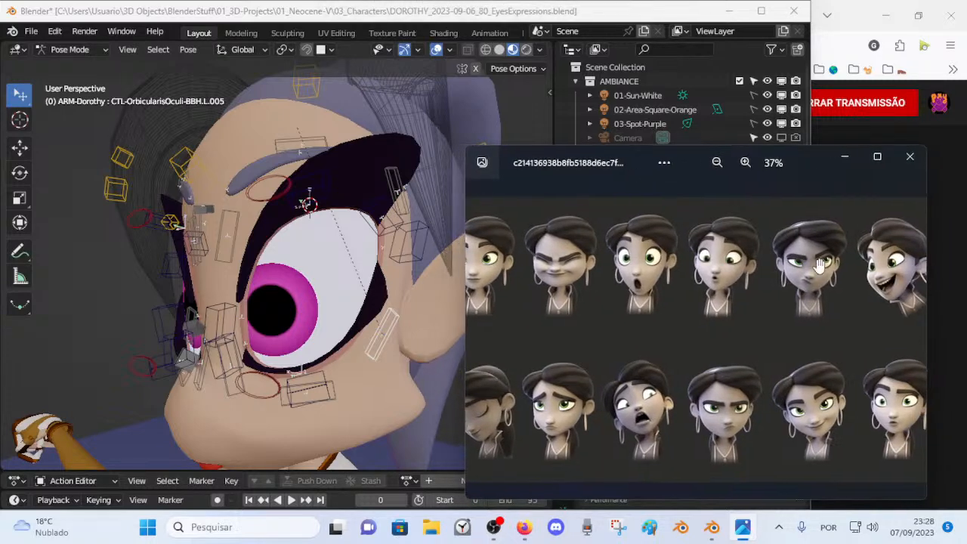
pyautogui.scroll(4, 808, 267)
pyautogui.moveTo(781, 252); pyautogui.dragTo(700, 272)
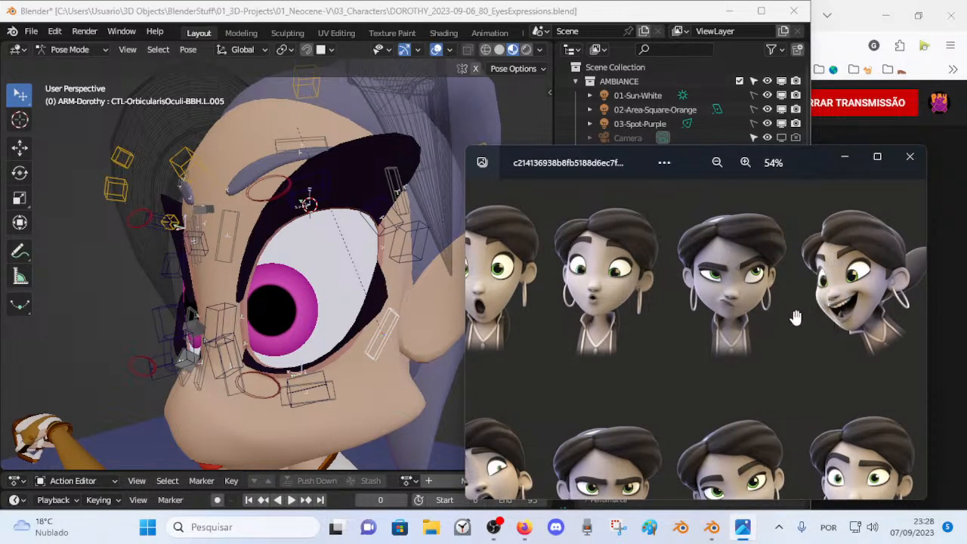
# Step: Show the whole head in Blender and examine the scowling and laughing reference faces at 100% zoom
pyautogui.moveTo(261, 356); pyautogui.dragTo(286, 353, button='middle')
pyautogui.scroll(-3, 256, 320)
pyautogui.click(872, 260)
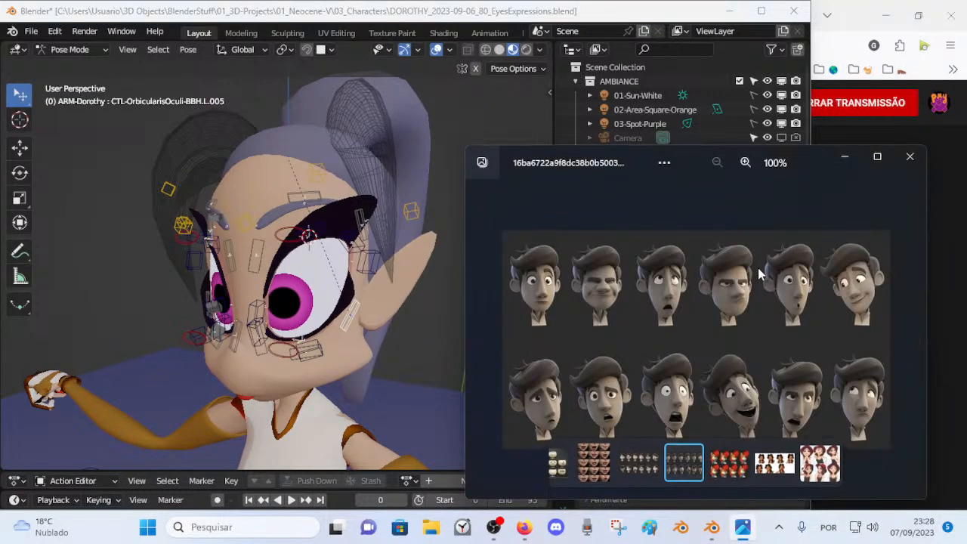
pyautogui.press('Left')
pyautogui.scroll(5, 844, 294)
pyautogui.moveTo(841, 299); pyautogui.dragTo(728, 330)
pyautogui.scroll(6, 849, 308)
pyautogui.moveTo(849, 308); pyautogui.dragTo(708, 357)
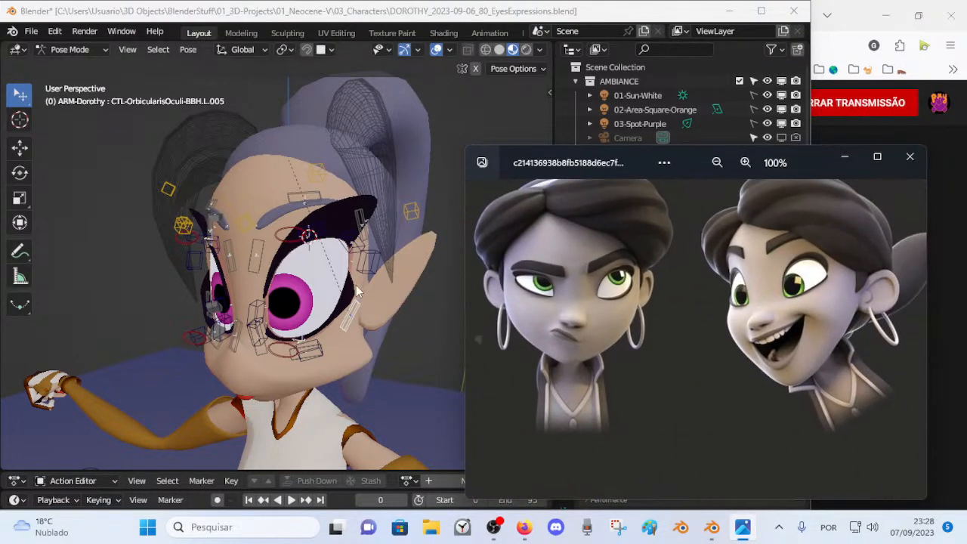
# Step: Enlarge the female expression sheet around the laughing face to 66%, park it beside the Blender window and return to Blender
pyautogui.click(314, 280)
pyautogui.click(871, 270)
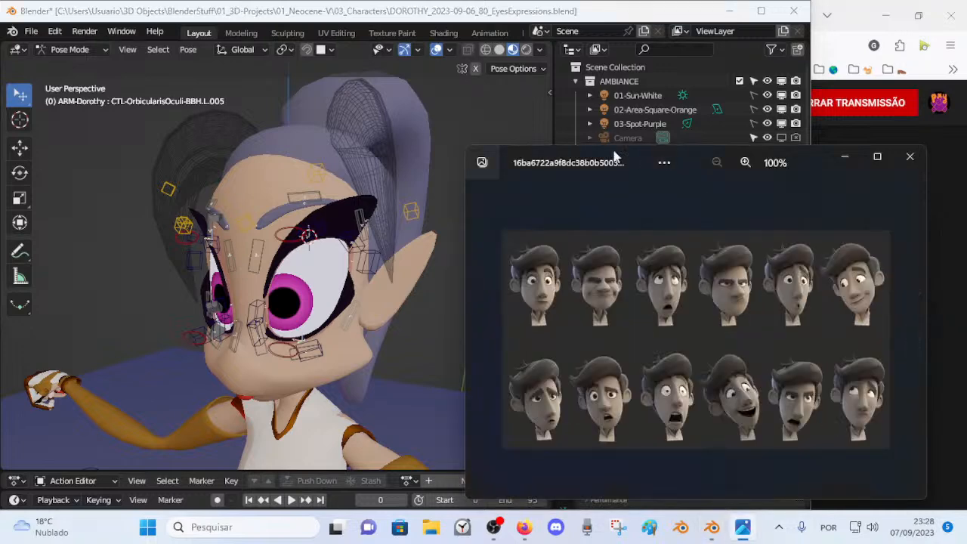
pyautogui.press('Right')
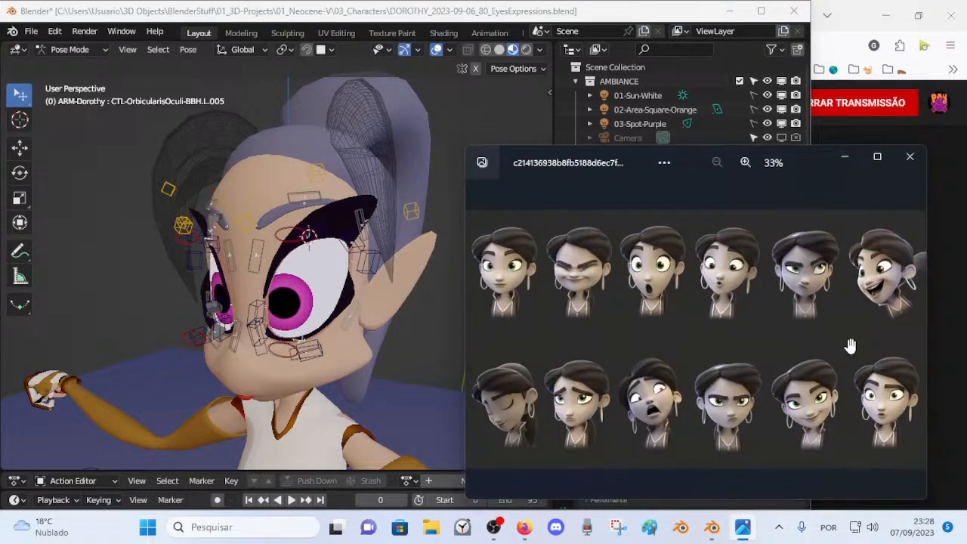
pyautogui.scroll(2, 846, 324)
pyautogui.moveTo(845, 323); pyautogui.dragTo(716, 345)
pyautogui.moveTo(590, 165); pyautogui.dragTo(642, 153)
pyautogui.click(366, 15)
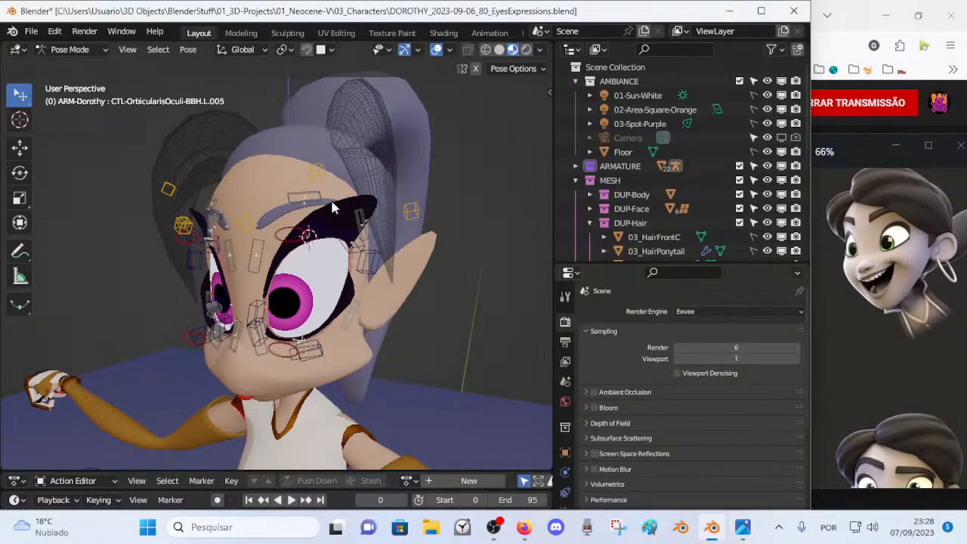
# Step: Raise the left eye's lower contour control, CTL-EyeContour-Bot.L, by about 0.4 m over the iris
pyautogui.scroll(3, 370, 302)
pyautogui.moveTo(329, 306); pyautogui.dragTo(328, 337, button='middle')
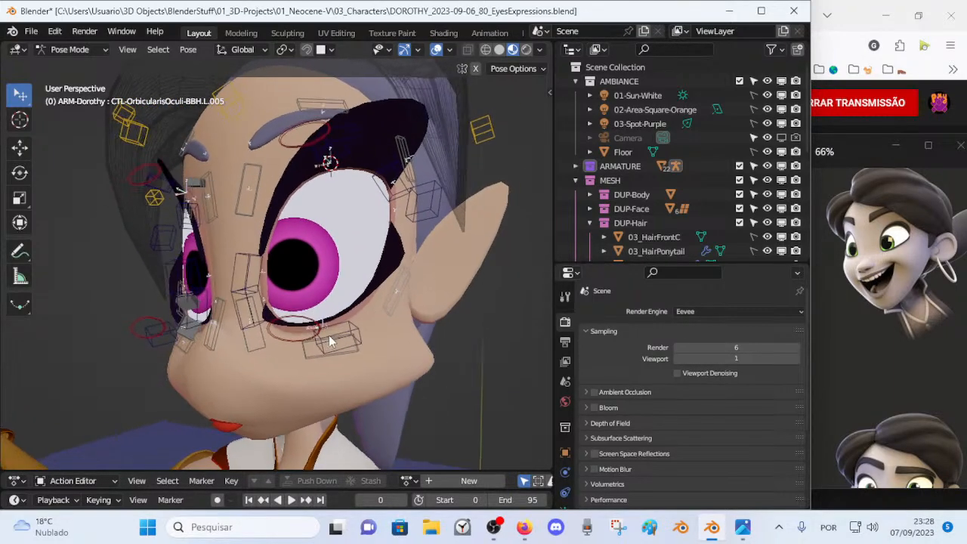
pyautogui.press('g')
pyautogui.rightClick(352, 332)
pyautogui.click(317, 314)
pyautogui.press('g')
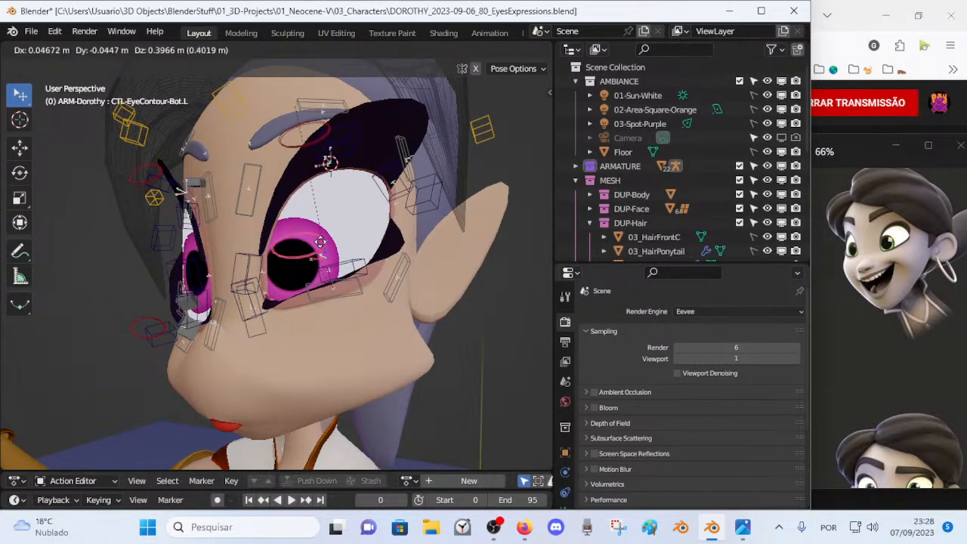
pyautogui.click(283, 314)
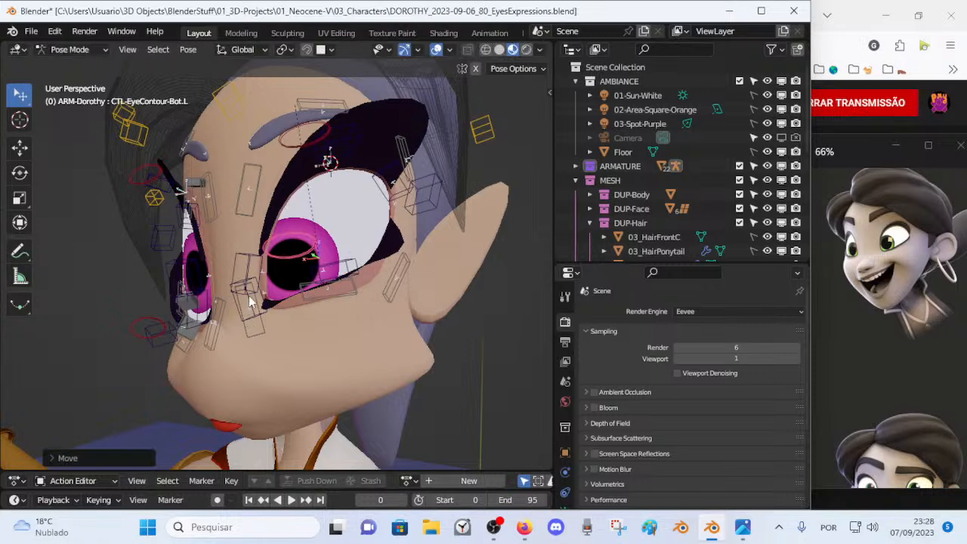
# Step: Move the inner-corner eyelid handle CTL_Eyelid-BBH.L.003 slightly up toward the eye
pyautogui.click(251, 304)
pyautogui.press('g')
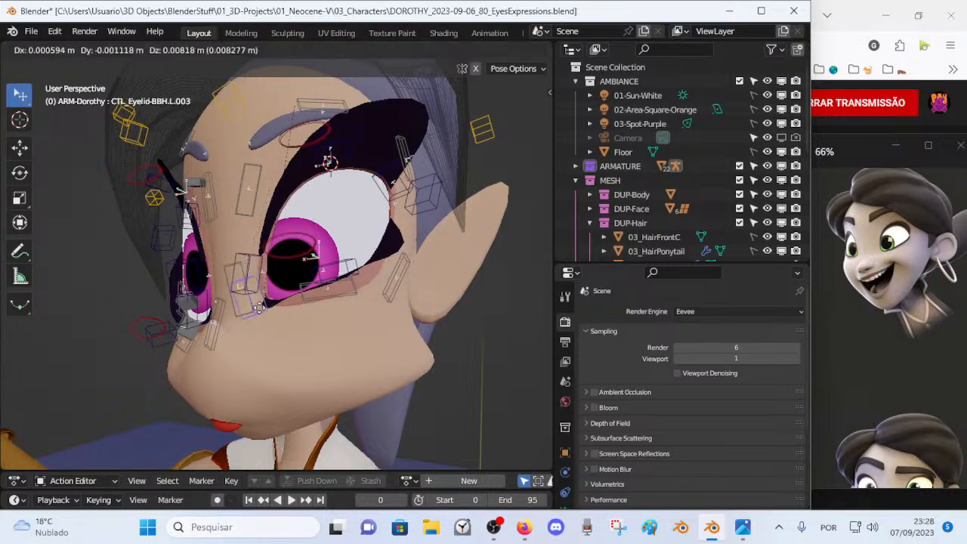
pyautogui.click(271, 288)
pyautogui.click(332, 274)
# Step: Rotate and reposition the handle below the left eye, CTL-OrbicularisOculi-BBH.L.006, to follow the lower lid
pyautogui.click(352, 293)
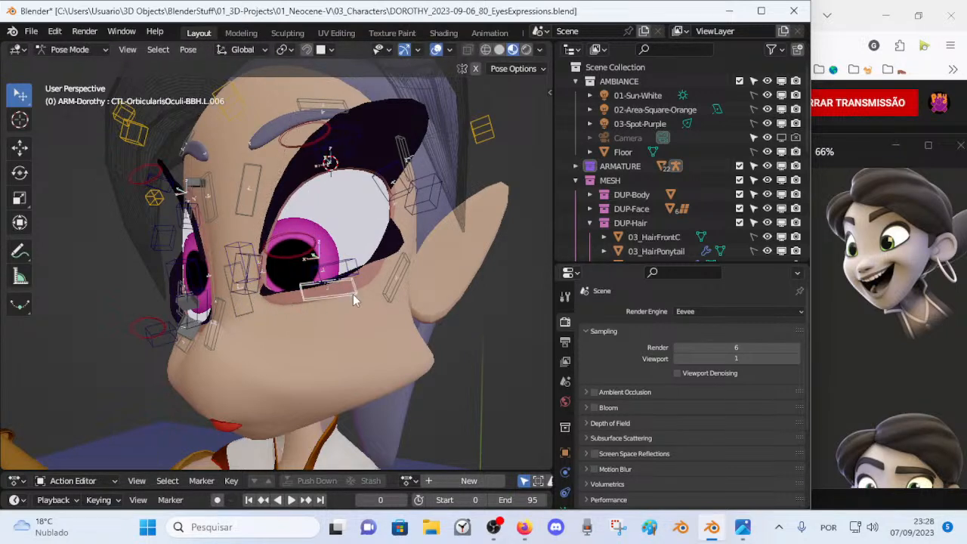
pyautogui.press('r')
pyautogui.click(380, 290)
pyautogui.press('g')
pyautogui.click(384, 294)
pyautogui.click(355, 270)
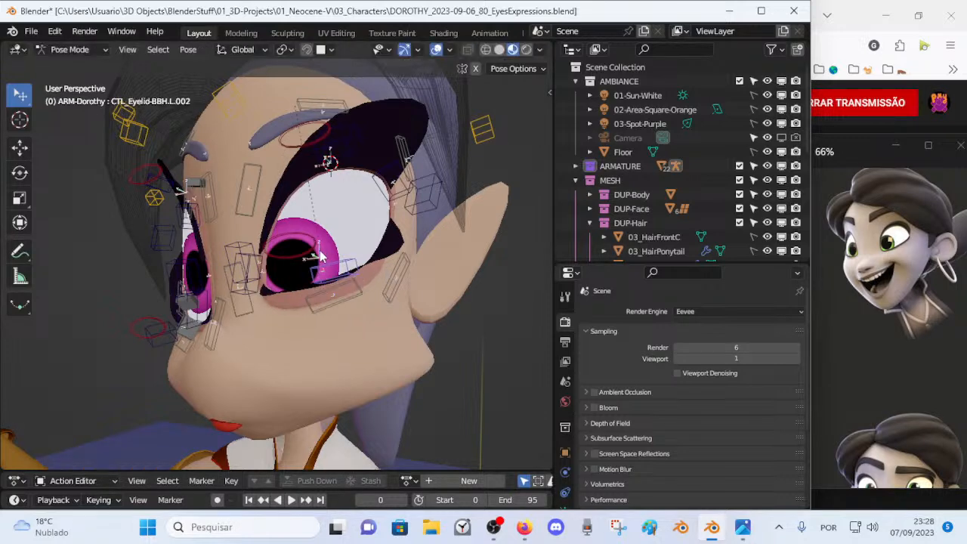
# Step: Lower CTL-EyeContour-Bot.L slightly and raise the outer cheek handle CTL-OrbicularisOculi-BBH.L.005 beside the left eye
pyautogui.click(315, 247)
pyautogui.press('g')
pyautogui.click(337, 273)
pyautogui.keyDown('shift'); pyautogui.moveTo(413, 269); pyautogui.dragTo(418, 288, button='middle'); pyautogui.keyUp('shift')
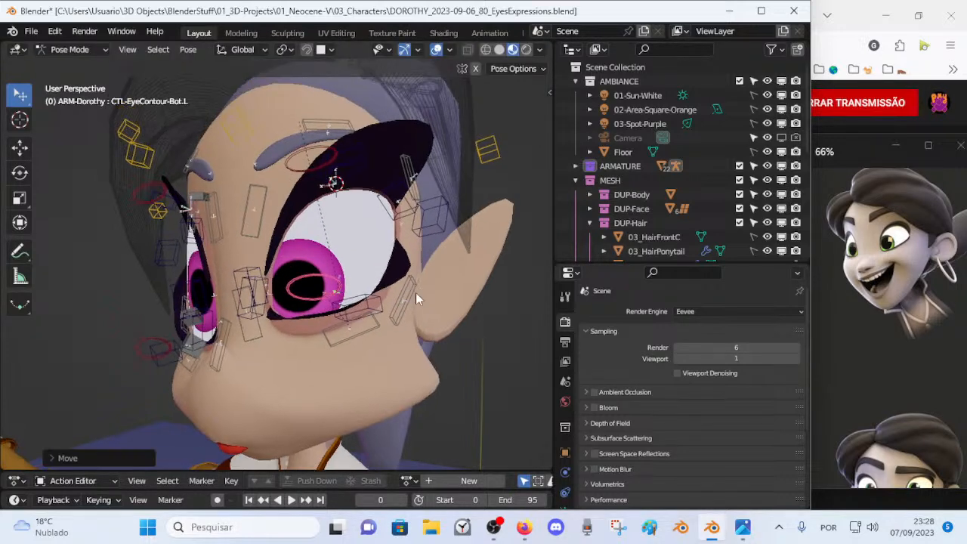
pyautogui.click(408, 295)
pyautogui.press('g')
pyautogui.click(420, 262)
# Step: Move and rotate the lower eyelid handle CTL_Eyelid-BBH.L.002 to reshape the outer part of the lower lid
pyautogui.click(377, 303)
pyautogui.press('g')
pyautogui.click(384, 261)
pyautogui.press('r')
pyautogui.click(416, 302)
pyautogui.press('g')
pyautogui.click(419, 305)
pyautogui.press('g')
pyautogui.click(408, 321)
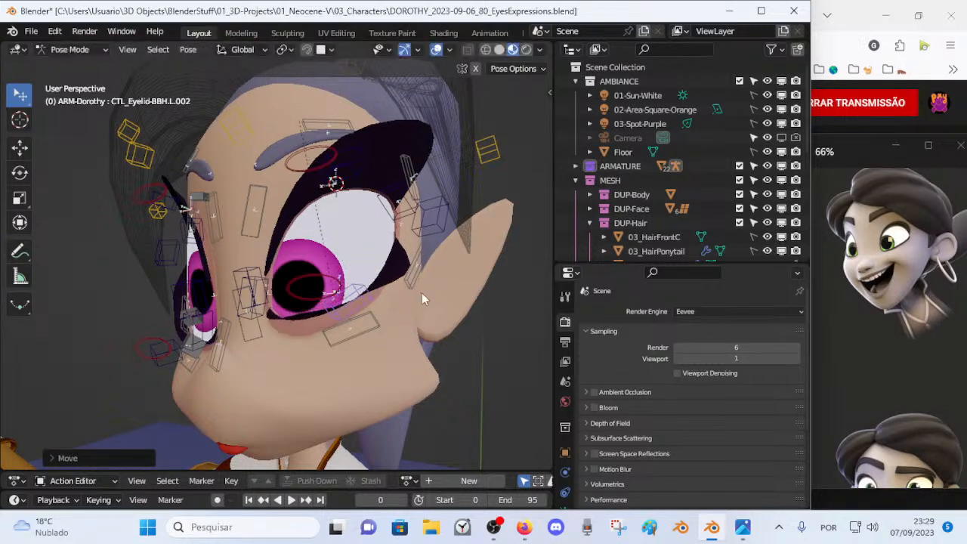
# Step: Rotate and raise the outer-corner eyelid handle CTL_Eyelid-BBH.L.001, and nudge the outer cheek handle upward
pyautogui.click(438, 230)
pyautogui.press('r')
pyautogui.click(452, 191)
pyautogui.press('g')
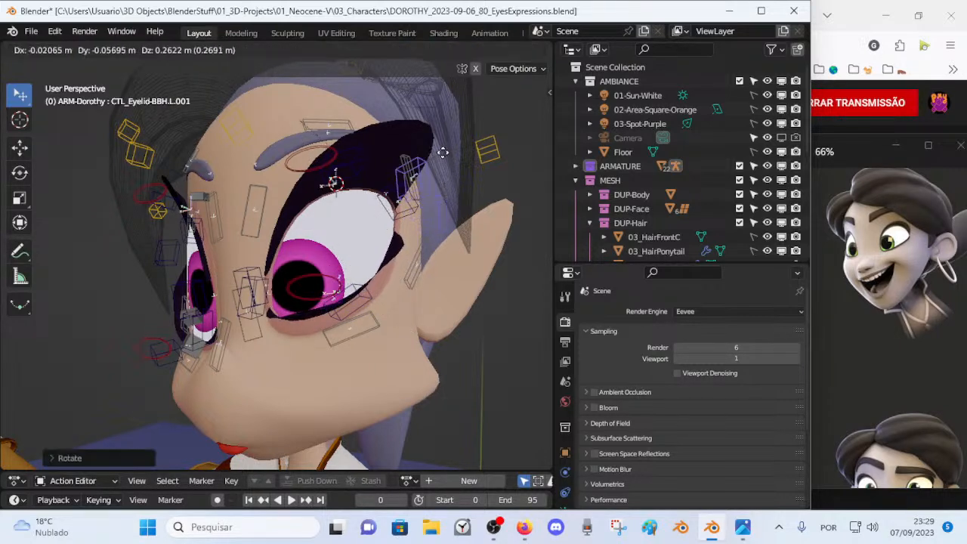
pyautogui.click(412, 158)
pyautogui.click(408, 275)
pyautogui.press('g')
pyautogui.click(404, 261)
# Step: Nudge the inner handle below the left eye and the eyelid handle CTL_Eyelid-BBH.L.004 slightly upward
pyautogui.click(255, 332)
pyautogui.press('g')
pyautogui.click(250, 327)
pyautogui.click(251, 310)
pyautogui.press('g')
pyautogui.click(252, 307)
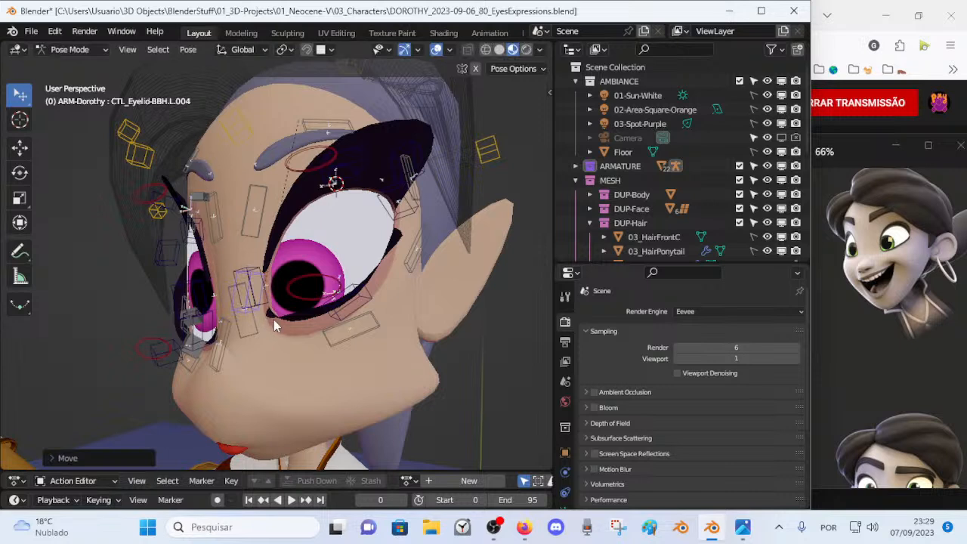
# Step: Adjust the position of CTL_Eyelid-BBH.L.003 to refine the inner corner of the left eye's lower lid
pyautogui.click(243, 278)
pyautogui.press('g')
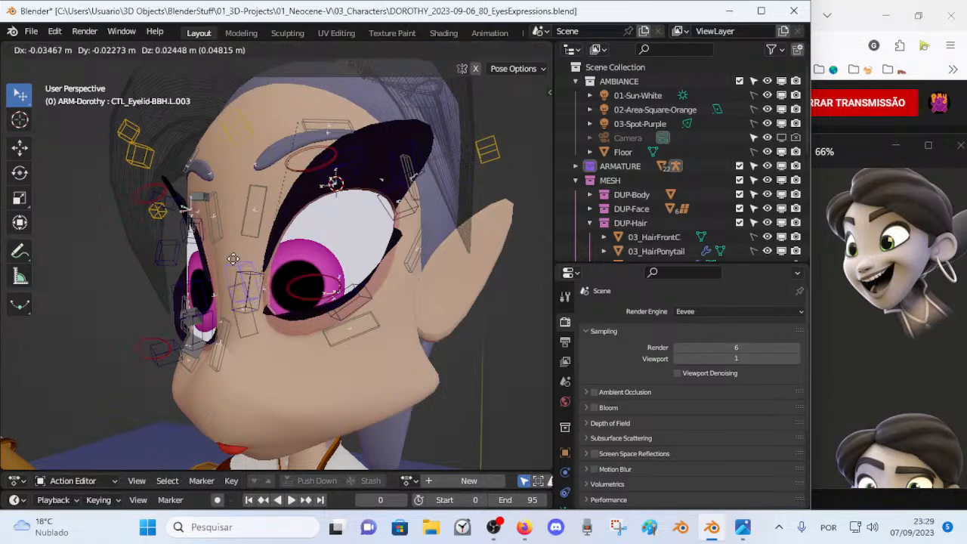
pyautogui.click(265, 314)
pyautogui.press('g')
pyautogui.click(273, 319)
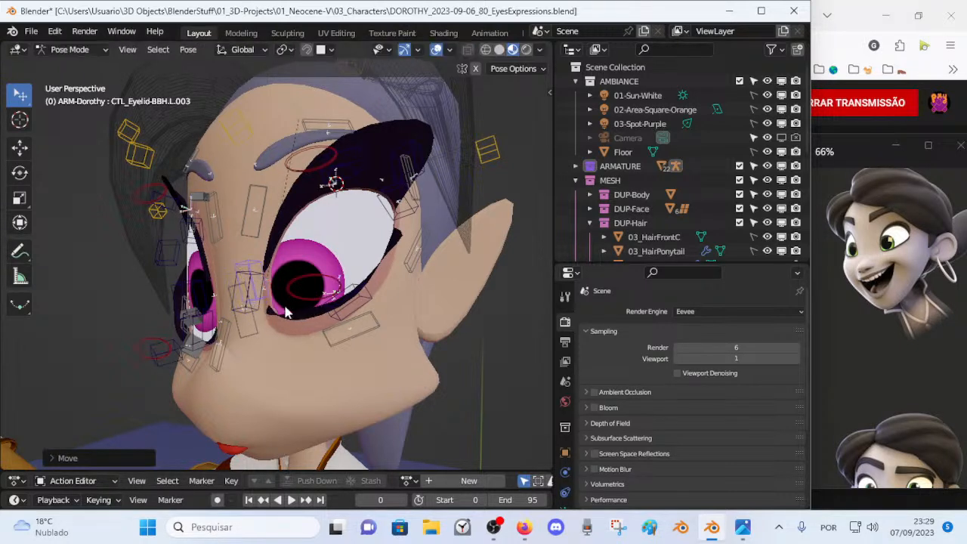
# Step: Reposition the handles along the left eye's upper lid to reshape the middle of its curve
pyautogui.moveTo(280, 297); pyautogui.dragTo(277, 327, button='middle')
pyautogui.moveTo(304, 263); pyautogui.dragTo(312, 194, button='middle')
pyautogui.click(332, 186)
pyautogui.press('g')
pyautogui.click(323, 176)
pyautogui.press('g')
pyautogui.click(396, 198)
pyautogui.press('g')
pyautogui.click(341, 233)
# Step: Adjust the upper eyelid handles toward the outer part of the left eye
pyautogui.moveTo(340, 233); pyautogui.dragTo(380, 269, button='middle')
pyautogui.click(372, 234)
pyautogui.press('g')
pyautogui.click(412, 258)
pyautogui.click(357, 251)
pyautogui.press('g')
pyautogui.click(364, 245)
pyautogui.press('g')
pyautogui.click(387, 268)
# Step: Nudge two handles beside the left eye's outer corner slightly upward
pyautogui.click(430, 265)
pyautogui.press('g')
pyautogui.click(439, 246)
pyautogui.click(413, 218)
pyautogui.press('g')
pyautogui.click(415, 206)
# Step: Raise the upper contour control CTL-EyeContour-Top.L and the handle above it, CTL-OrbicularisOculi-BBH.L.003
pyautogui.click(254, 247)
pyautogui.press('g')
pyautogui.click(254, 216)
pyautogui.moveTo(253, 216); pyautogui.dragTo(327, 245, button='middle')
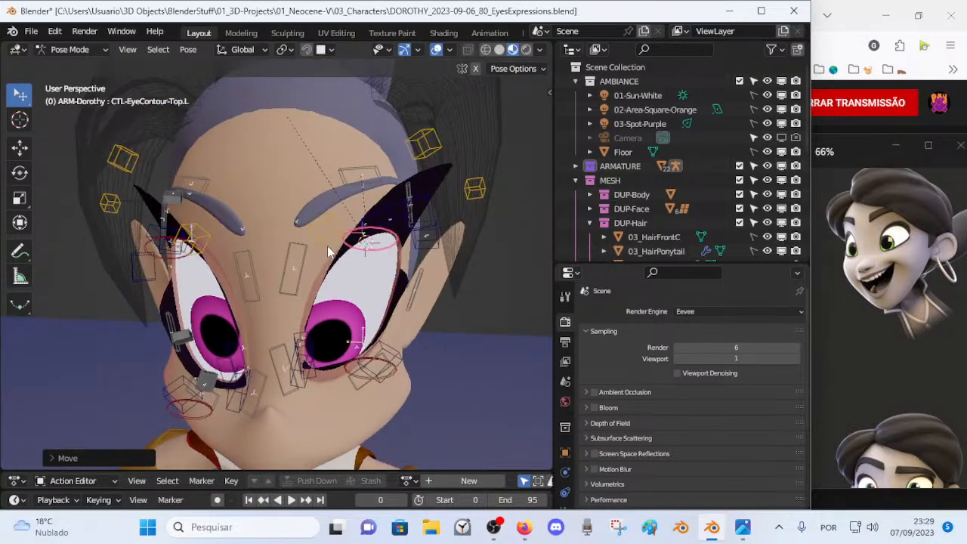
pyautogui.press('g')
pyautogui.click(367, 159)
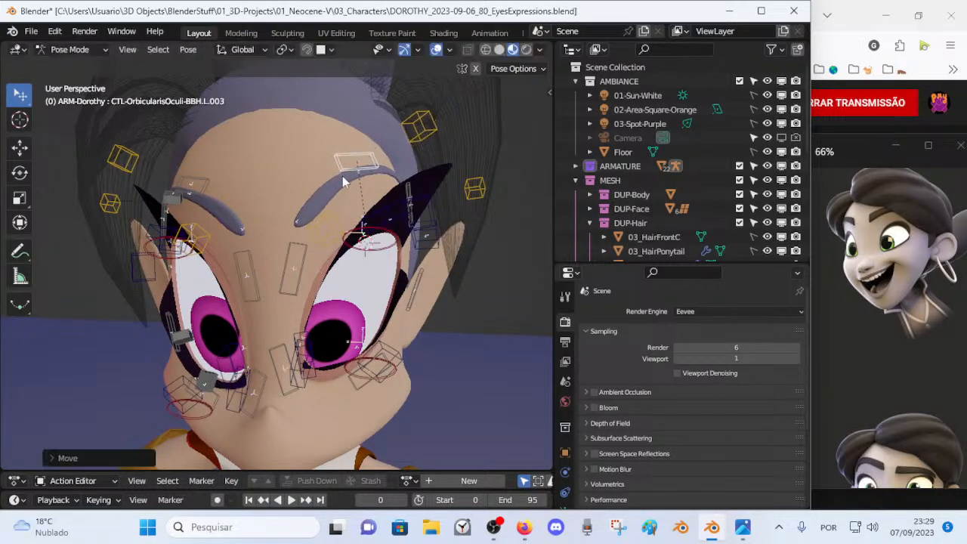
# Step: Raise the inner eyebrow handle CTL_Eyebrow-BB-Handler.L.001 and nudge the middle eyebrow handle upward
pyautogui.click(323, 236)
pyautogui.moveTo(324, 236); pyautogui.dragTo(326, 274, button='middle')
pyautogui.moveTo(281, 268); pyautogui.dragTo(273, 191)
pyautogui.scroll(-2, 303, 211)
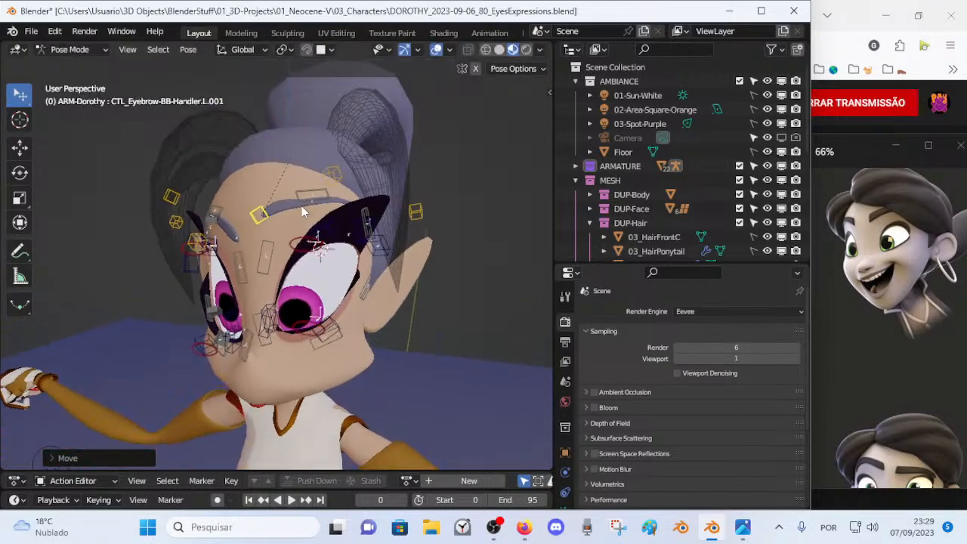
pyautogui.moveTo(300, 215); pyautogui.dragTo(306, 201, button='middle')
pyautogui.moveTo(331, 158); pyautogui.dragTo(338, 146)
pyautogui.moveTo(263, 199); pyautogui.dragTo(267, 181)
# Step: Reposition the outer eyebrow handle CTL_Eyebrow-BB-Handler.L.003 to shape the tail of the left eyebrow
pyautogui.moveTo(395, 237); pyautogui.dragTo(400, 161, button='middle')
pyautogui.click(443, 186)
pyautogui.press('g')
pyautogui.click(390, 192)
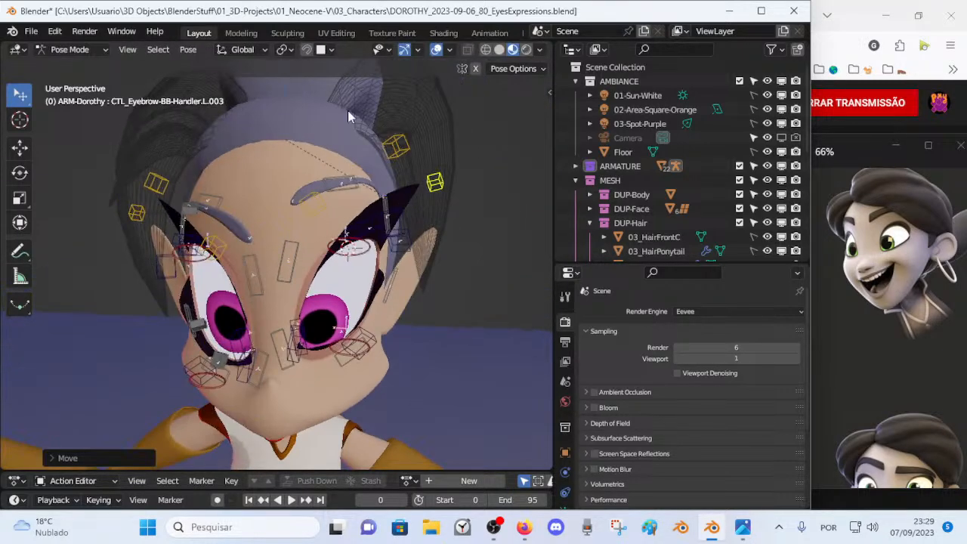
# Step: With X-axis mirroring enabled, select all the left eye and eyebrow controls and move them minimally to mirror the pose to the right side
pyautogui.moveTo(347, 91); pyautogui.dragTo(295, 162, button='middle')
pyautogui.moveTo(416, 148); pyautogui.dragTo(325, 304, button='middle')
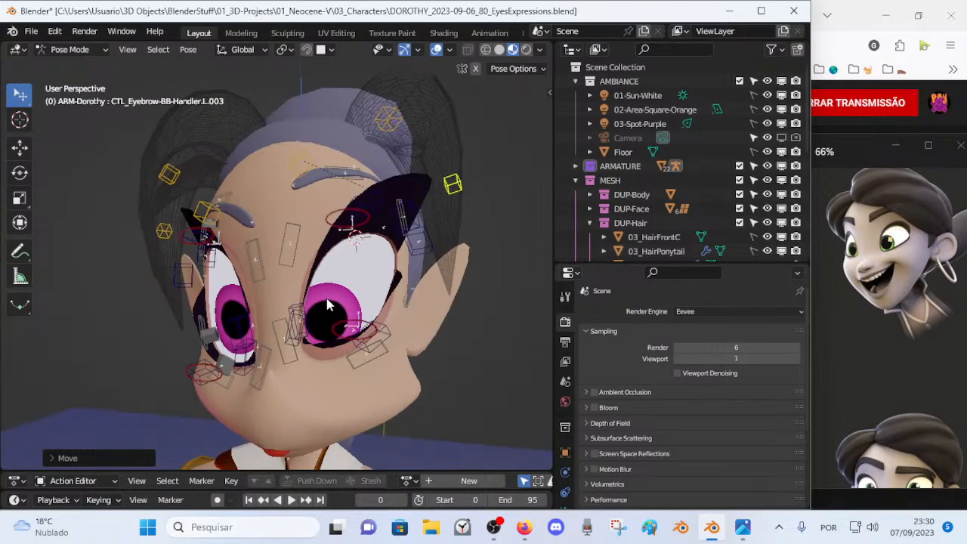
pyautogui.hotkey('ctrl', 'z')
pyautogui.moveTo(279, 376); pyautogui.dragTo(479, 113)
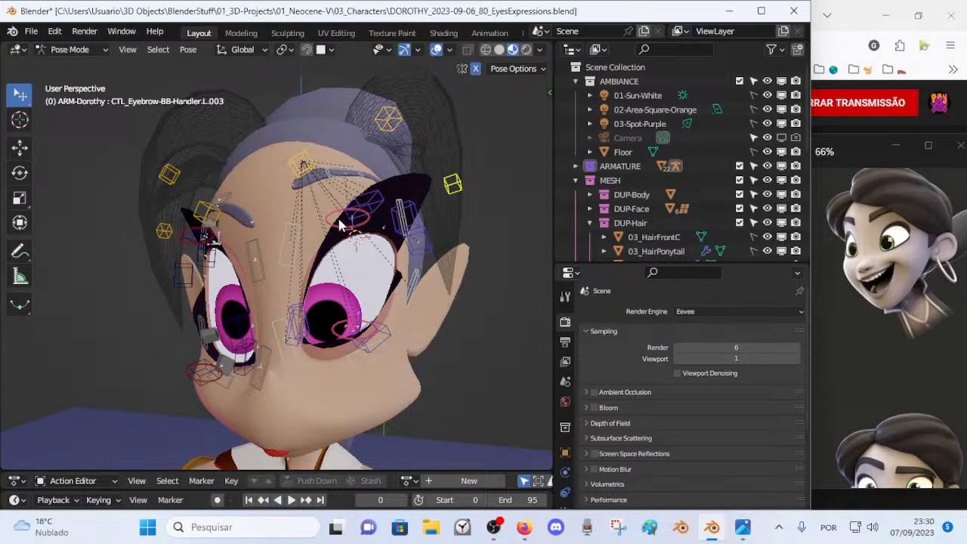
pyautogui.press('g')
pyautogui.click(339, 220)
pyautogui.moveTo(339, 220); pyautogui.dragTo(274, 262, button='middle')
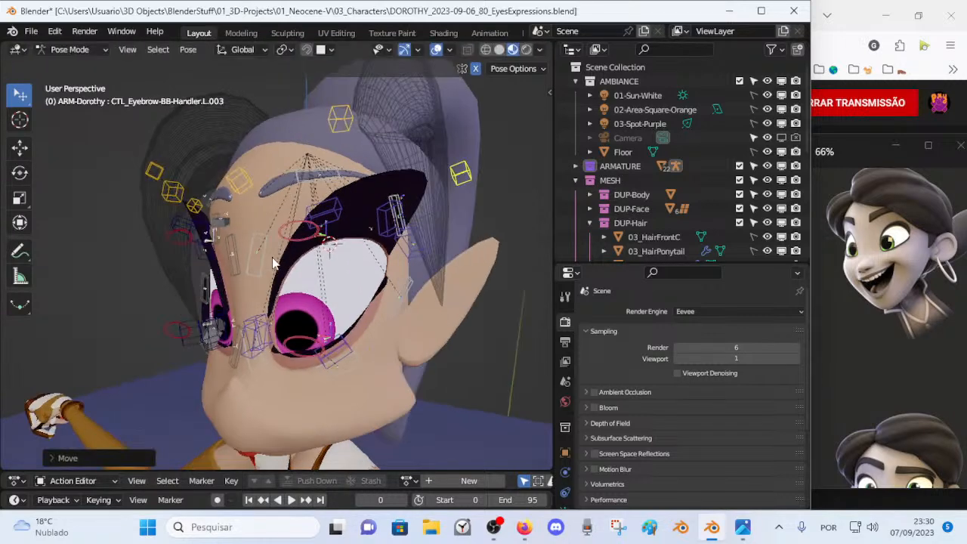
# Step: Inspect the X-Axis Mirror pose option and try moving CTL-EyeContour-Top.L without and with mirroring
pyautogui.press('n')
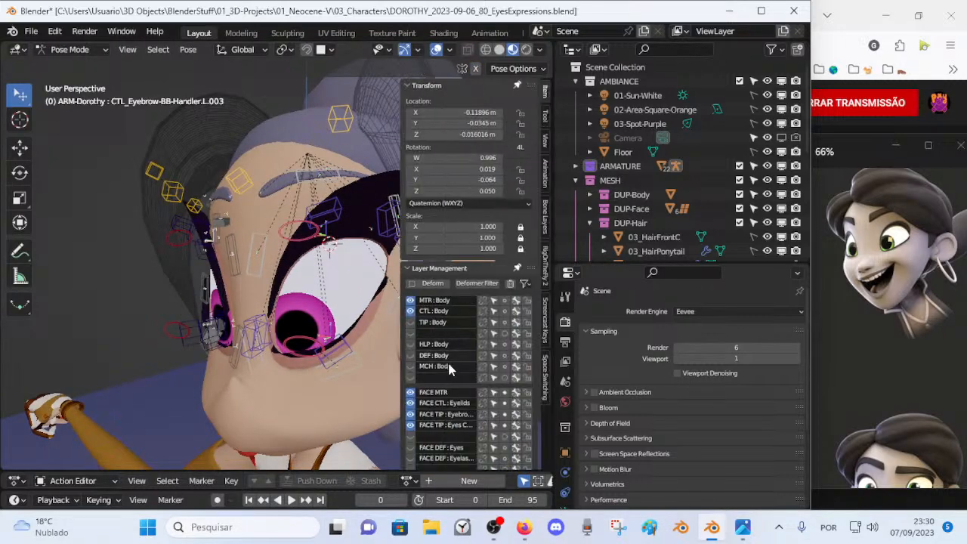
pyautogui.click(415, 269)
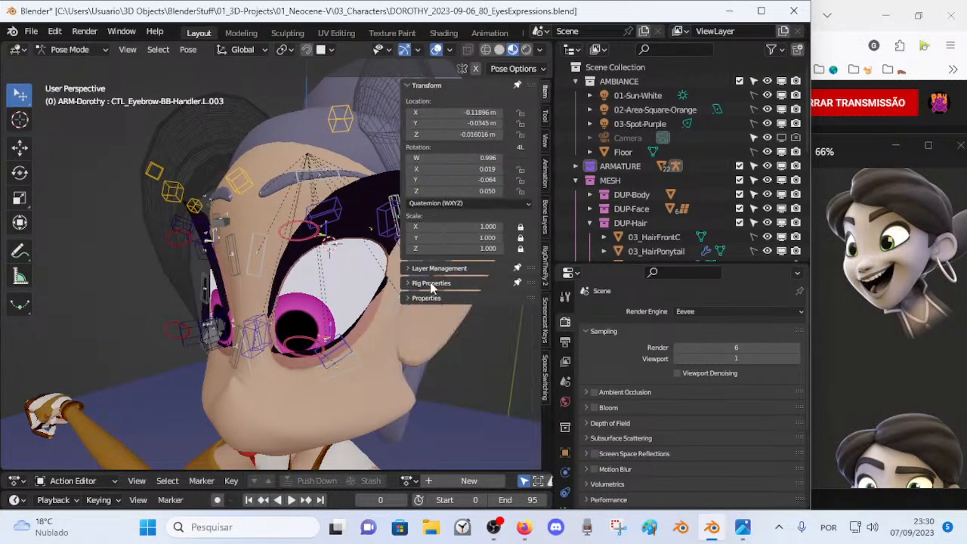
pyautogui.click(546, 123)
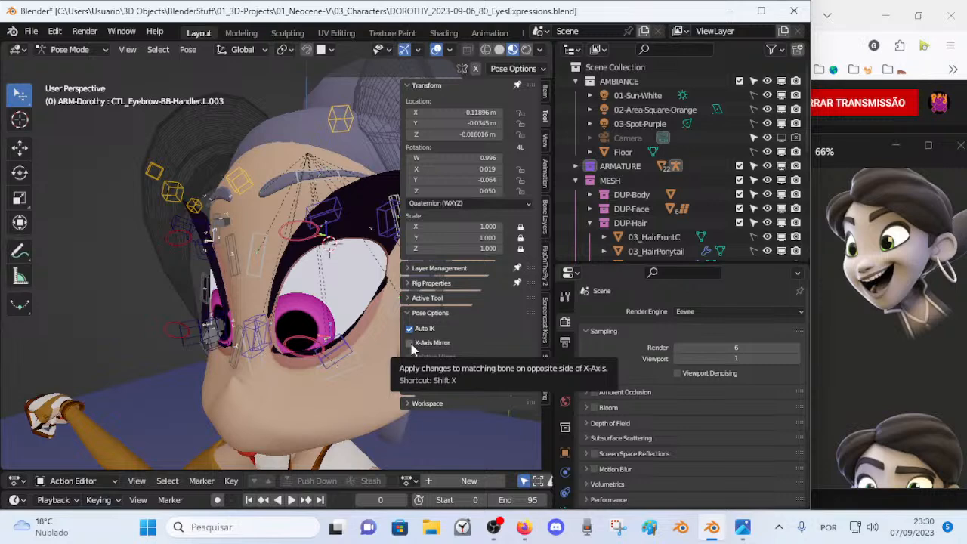
pyautogui.press('n')
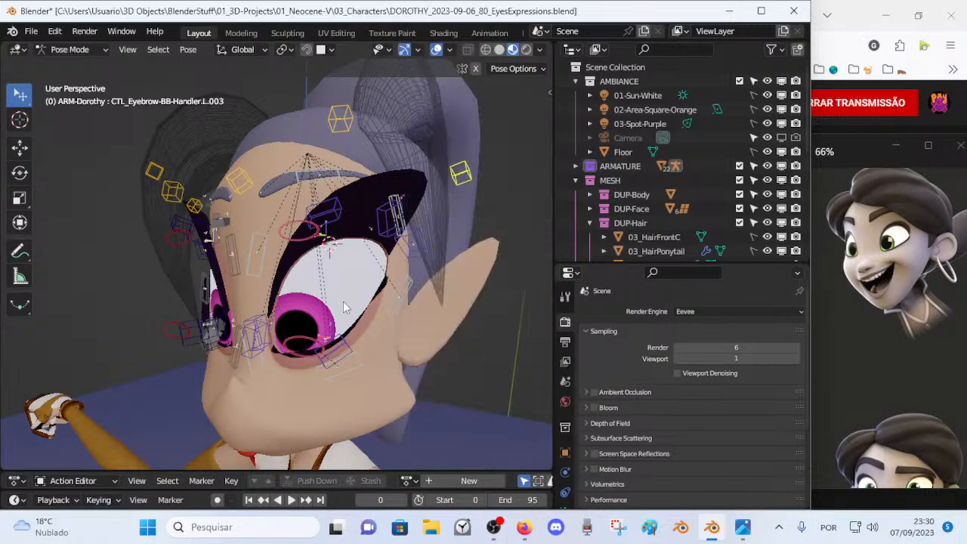
pyautogui.click(323, 244)
pyautogui.press('g')
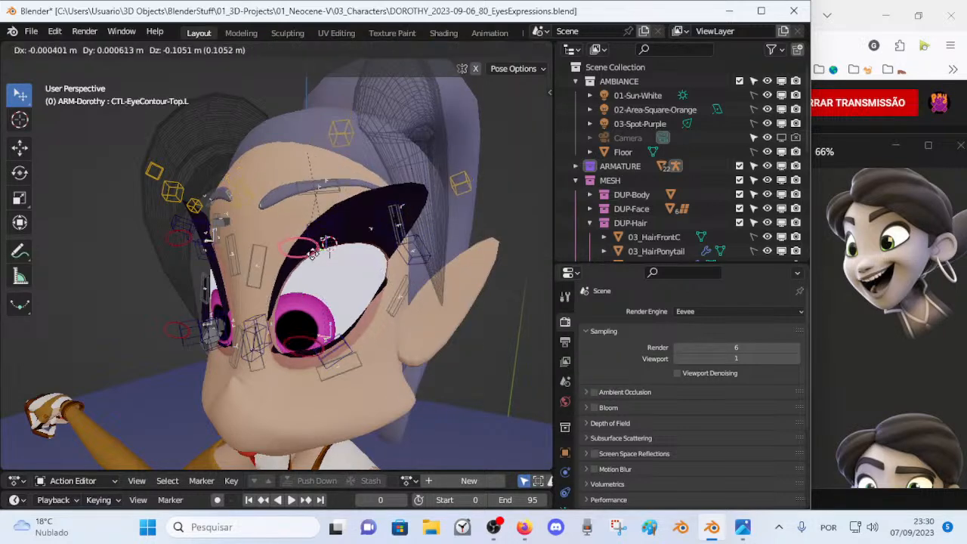
pyautogui.click(315, 243)
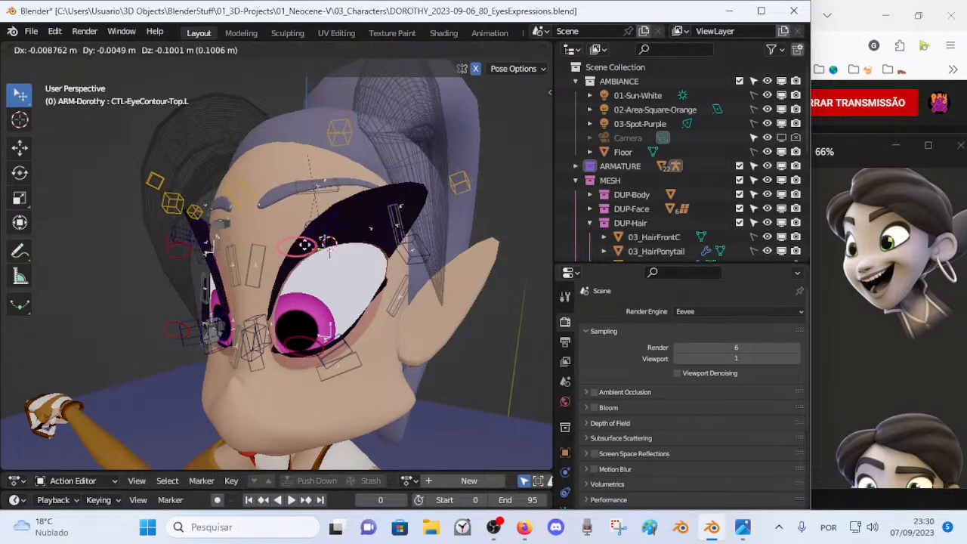
pyautogui.moveTo(307, 241); pyautogui.dragTo(408, 242, button='middle')
# Step: Widen the 3D viewport and turn on the Screencast Keys display
pyautogui.press('n')
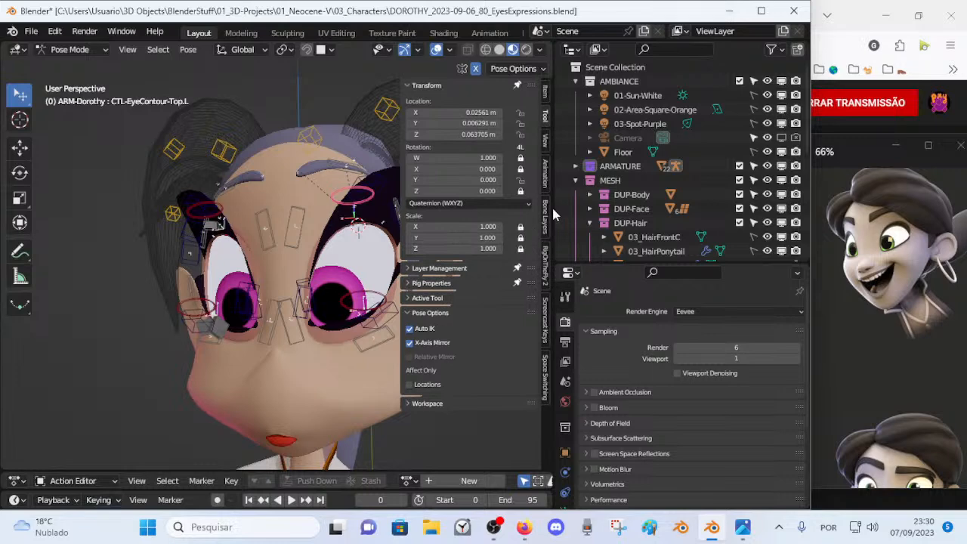
pyautogui.moveTo(551, 204); pyautogui.dragTo(589, 208)
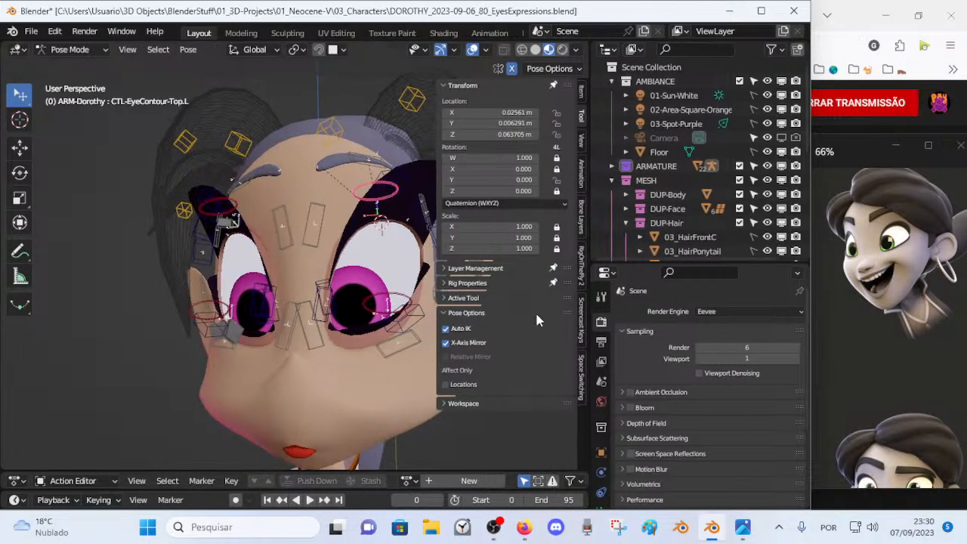
pyautogui.click(580, 325)
pyautogui.click(448, 299)
pyautogui.press('n')
# Step: Refine the handle position near the outer part of the left upper eyelid with mirroring on
pyautogui.moveTo(423, 302); pyautogui.dragTo(318, 312, button='middle')
pyautogui.moveTo(346, 198); pyautogui.dragTo(350, 232, button='middle')
pyautogui.click(369, 242)
pyautogui.press('g')
pyautogui.click(370, 248)
pyautogui.press('g')
pyautogui.click(378, 250)
pyautogui.click(380, 246)
pyautogui.press('g')
pyautogui.press('Escape')
# Step: Move the outer-corner eyelid handle CTL_Eyelid-BBH.L.006 to reshape the eye's outer corner on both sides
pyautogui.click(409, 268)
pyautogui.press('g')
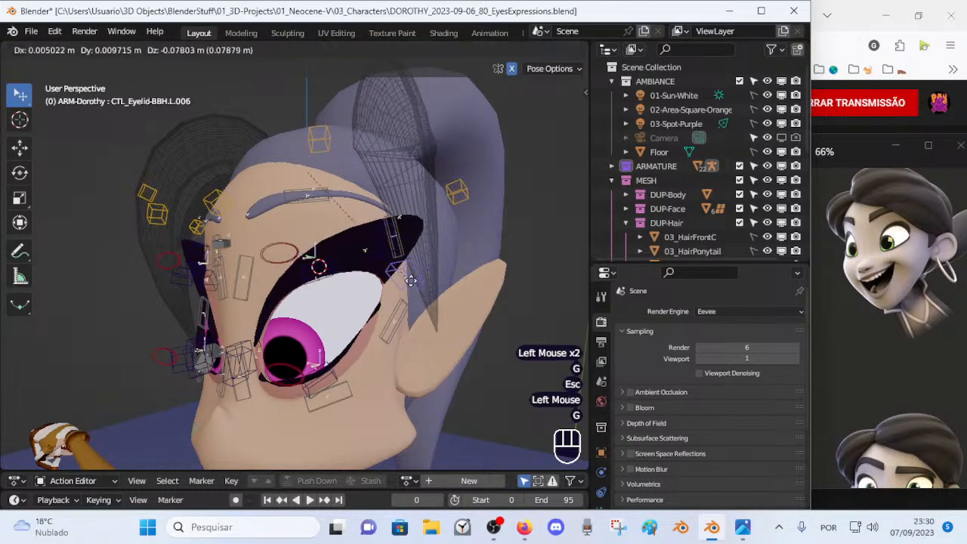
pyautogui.click(416, 286)
pyautogui.moveTo(416, 286); pyautogui.dragTo(310, 313, button='middle')
pyautogui.press('g')
pyautogui.click(412, 260)
pyautogui.scroll(-2, 378, 287)
pyautogui.scroll(1, 339, 302)
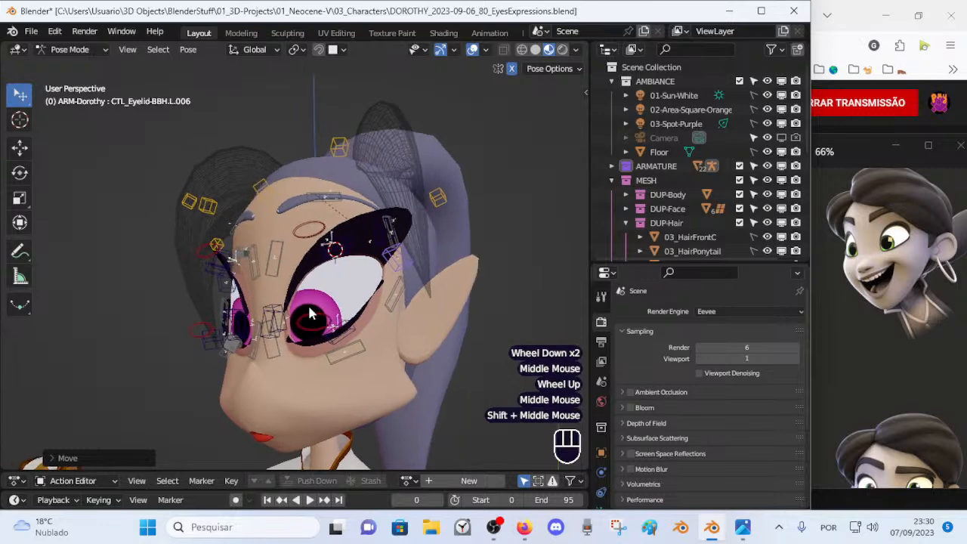
# Step: In the camera view, nudge the handle beside the eye's outer edge and adjust CTL_Eyelid-BBH.L.006
pyautogui.moveTo(267, 392); pyautogui.dragTo(347, 325, button='middle')
pyautogui.press('KP_0')
pyautogui.moveTo(347, 324); pyautogui.dragTo(398, 269, button='middle')
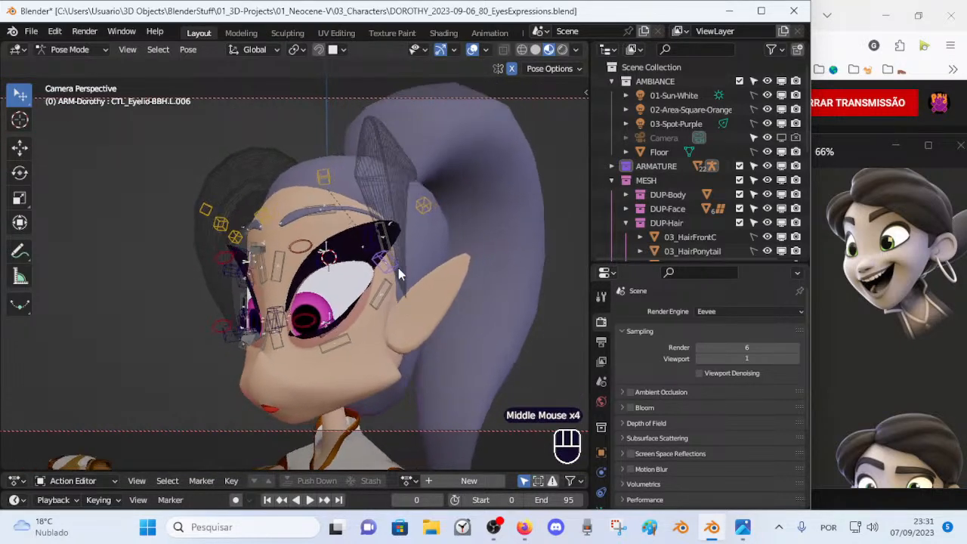
pyautogui.click(393, 299)
pyautogui.press('g')
pyautogui.click(408, 291)
pyautogui.click(395, 269)
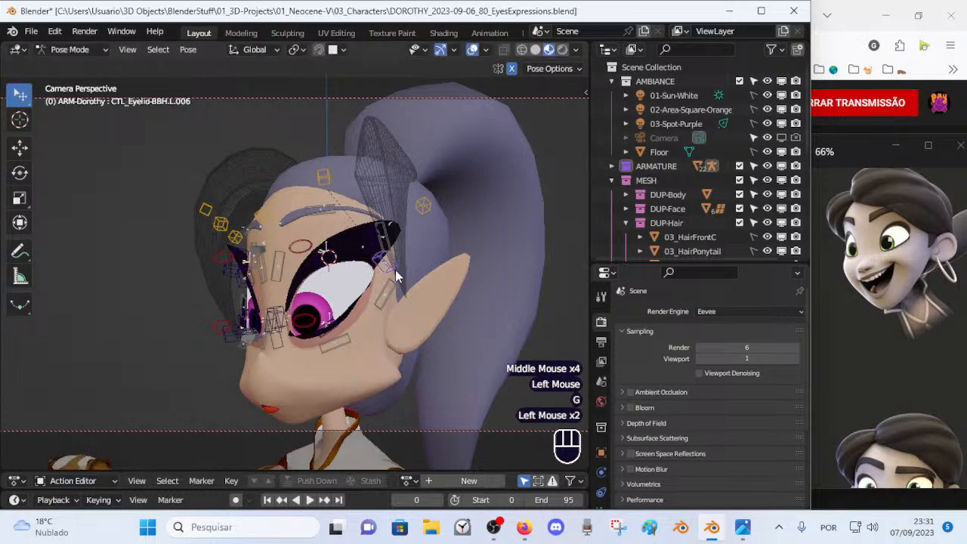
pyautogui.press('g')
pyautogui.click(388, 268)
# Step: Move the eyelid handle CTL_Eyelid-BBH.L.001 to refine the outer upper lid seen from the camera
pyautogui.click(371, 248)
pyautogui.press('g')
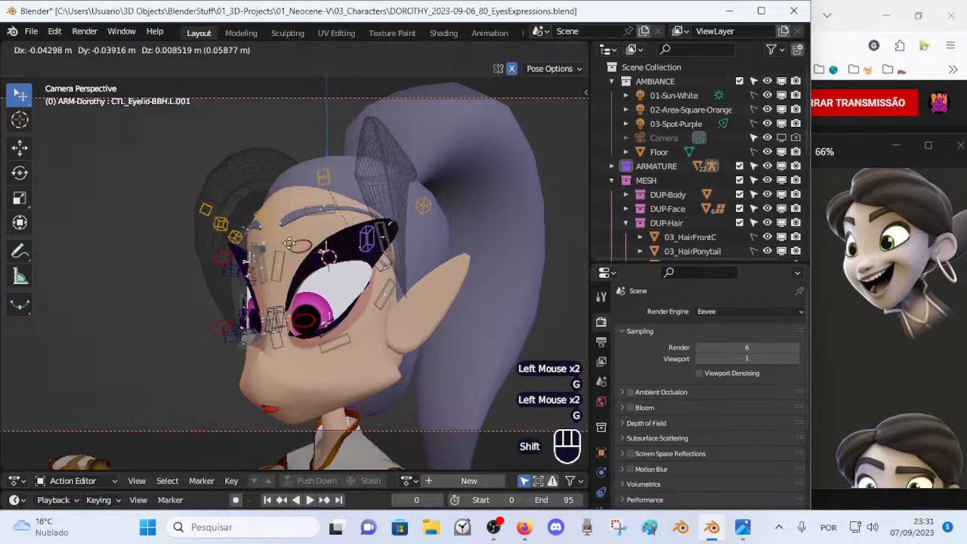
pyautogui.keyDown('shift'); pyautogui.click(450, 317); pyautogui.keyUp('shift')
pyautogui.moveTo(253, 332); pyautogui.dragTo(262, 330, button='middle')
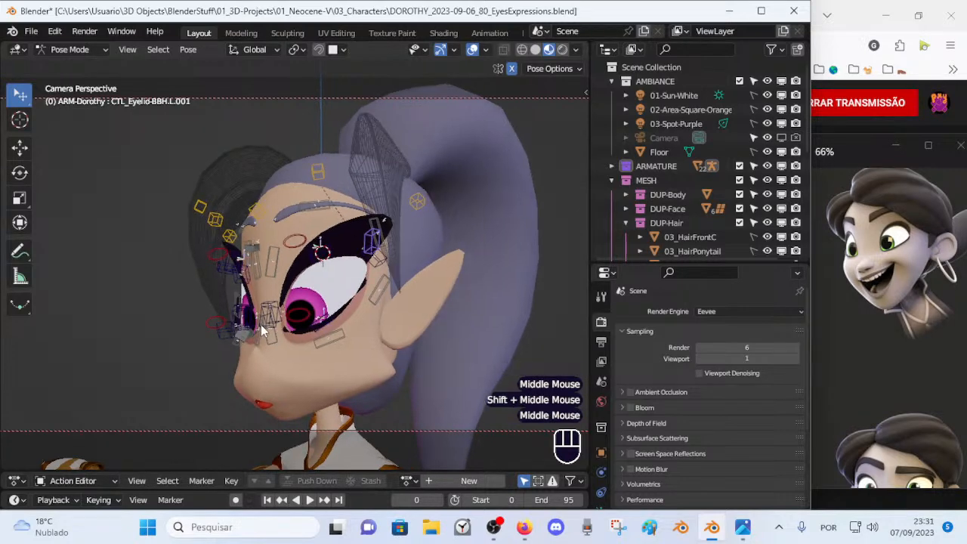
# Step: Move the master eye target MTR-Eyes-TRACK to redirect both eyes' gaze
pyautogui.scroll(-2, 315, 321)
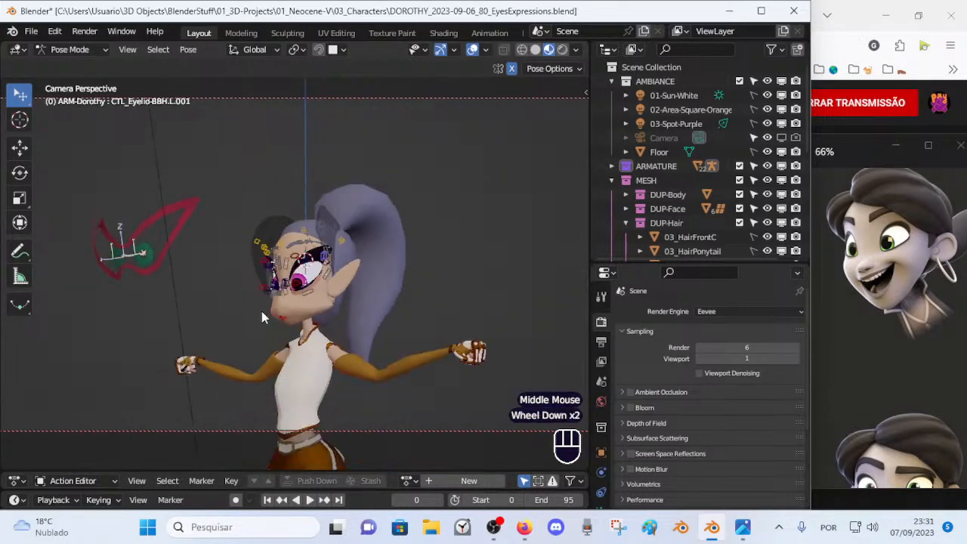
pyautogui.click(167, 246)
pyautogui.click(169, 248)
pyautogui.moveTo(170, 247); pyautogui.dragTo(233, 286, button='middle')
pyautogui.scroll(1, 199, 276)
pyautogui.press('g')
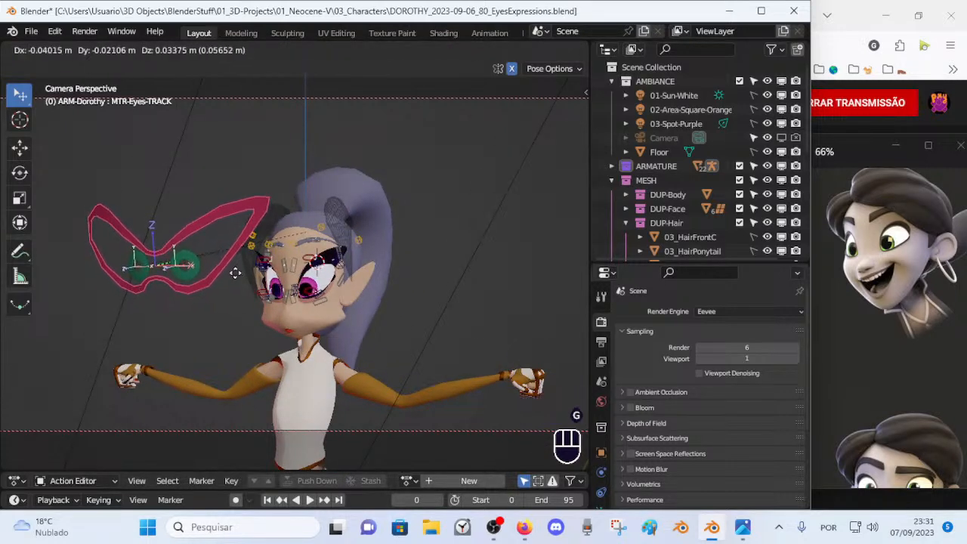
pyautogui.click(236, 275)
pyautogui.scroll(1, 175, 279)
pyautogui.press('g')
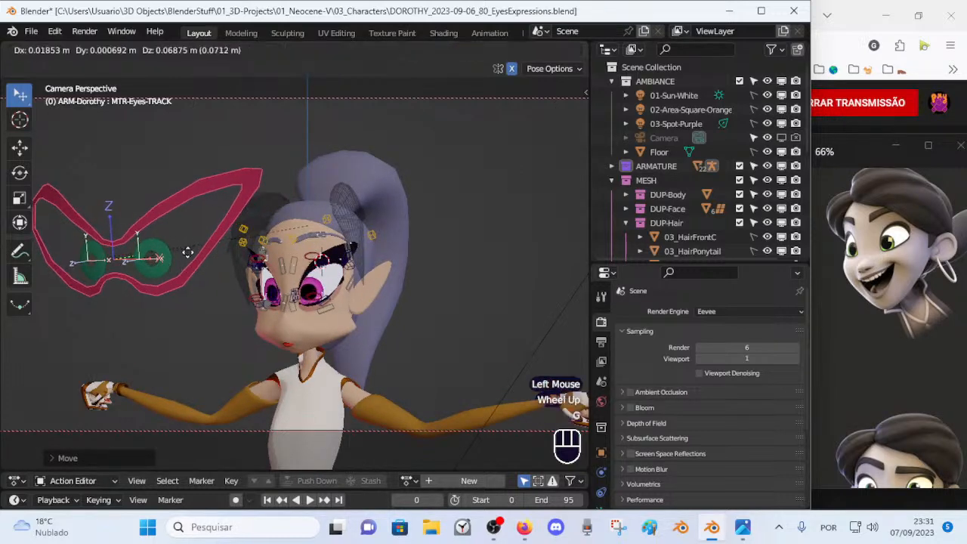
pyautogui.click(190, 264)
# Step: Shift the left eye target CTL-Eye-Track.L slightly inward with mirroring on
pyautogui.click(155, 263)
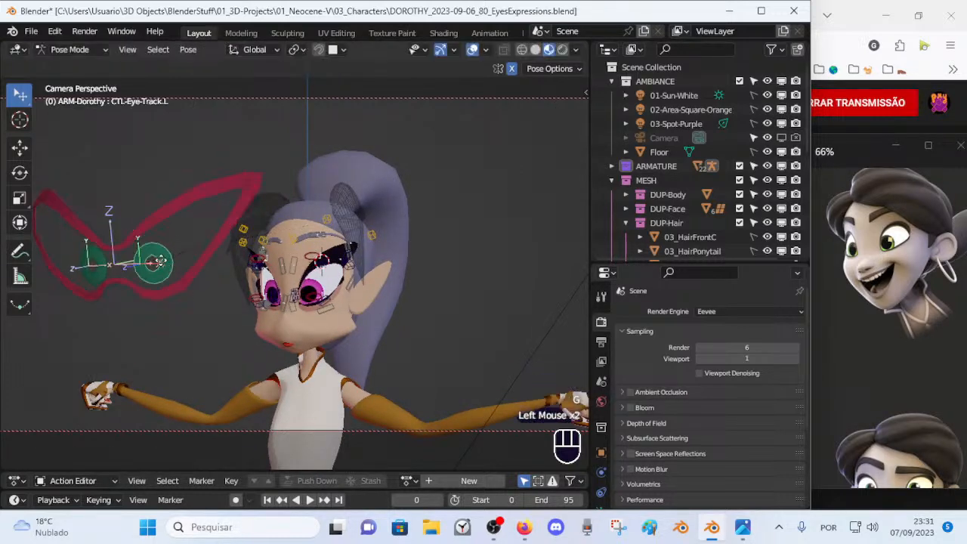
pyautogui.press('g')
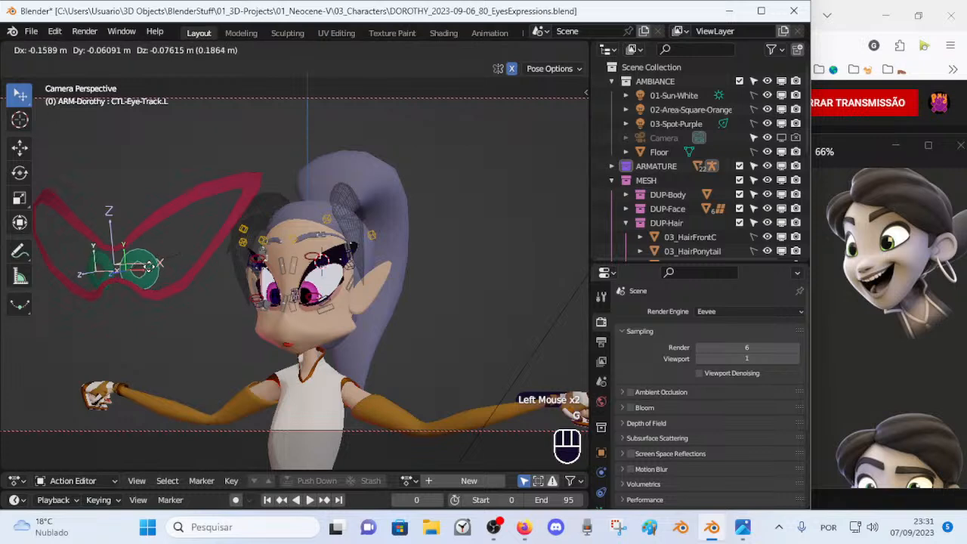
pyautogui.click(150, 274)
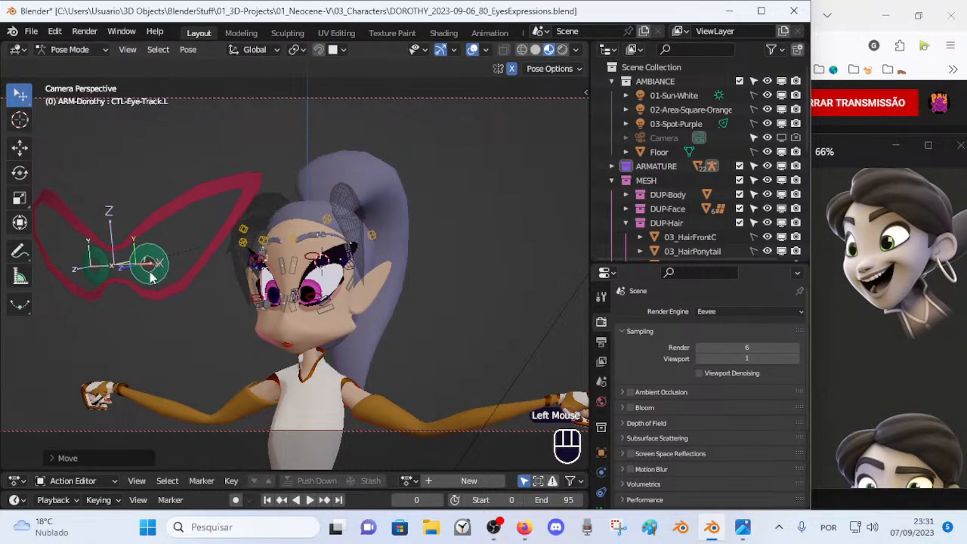
# Step: Select both individual eye targets, scale them closer together and shift them slightly
pyautogui.keyDown('shift'); pyautogui.click(107, 274); pyautogui.keyUp('shift')
pyautogui.press('s')
pyautogui.click(182, 296)
pyautogui.press('g')
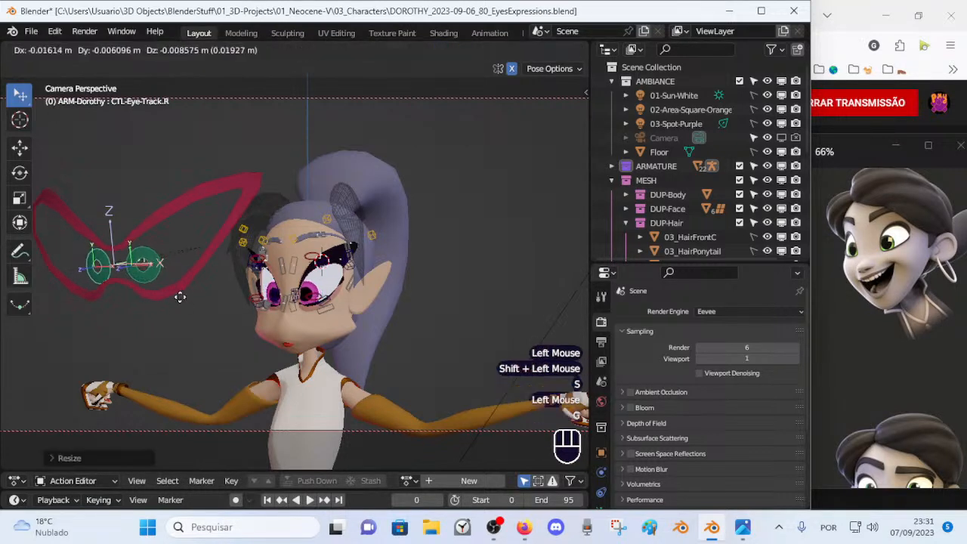
pyautogui.click(170, 294)
# Step: Lower CTL-Eye-Track.L slightly and move it inward to fine-tune the mirrored gaze
pyautogui.click(142, 264)
pyautogui.press('g')
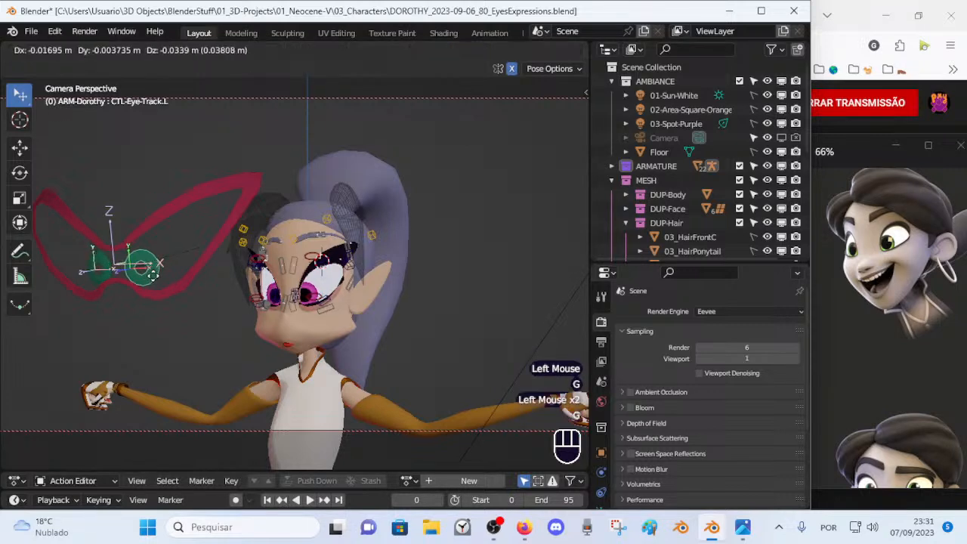
pyautogui.click(154, 281)
# Step: Disable X-axis mirroring and move the right eye target CTL-Eye-Track.R outward on its own
pyautogui.hotkey('shift', 'x')
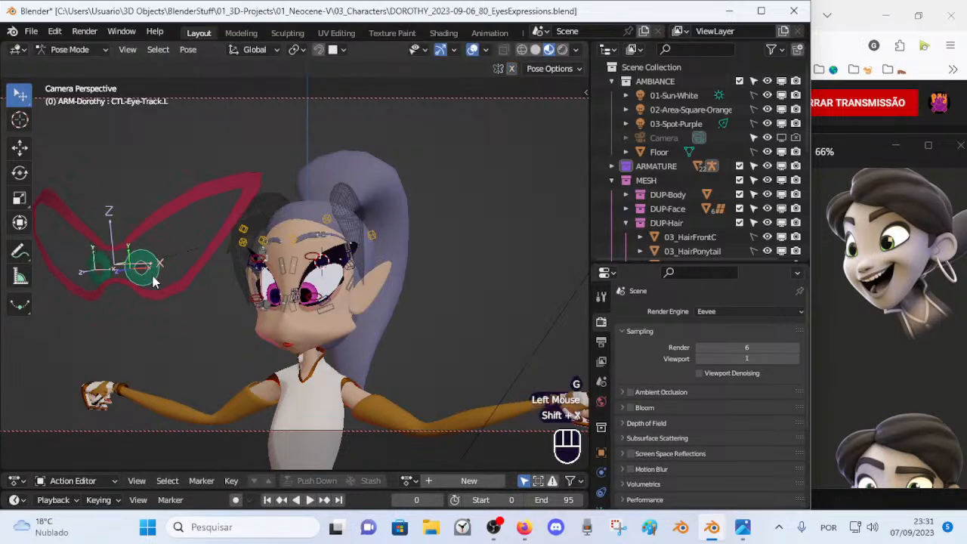
pyautogui.press('g')
pyautogui.click(98, 272)
pyautogui.click(95, 268)
pyautogui.press('g')
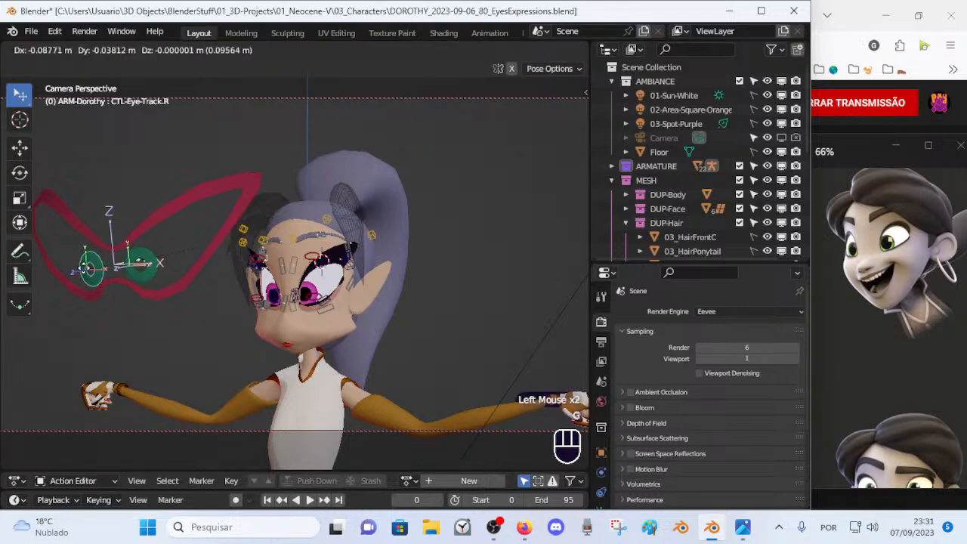
pyautogui.click(87, 272)
pyautogui.press('g')
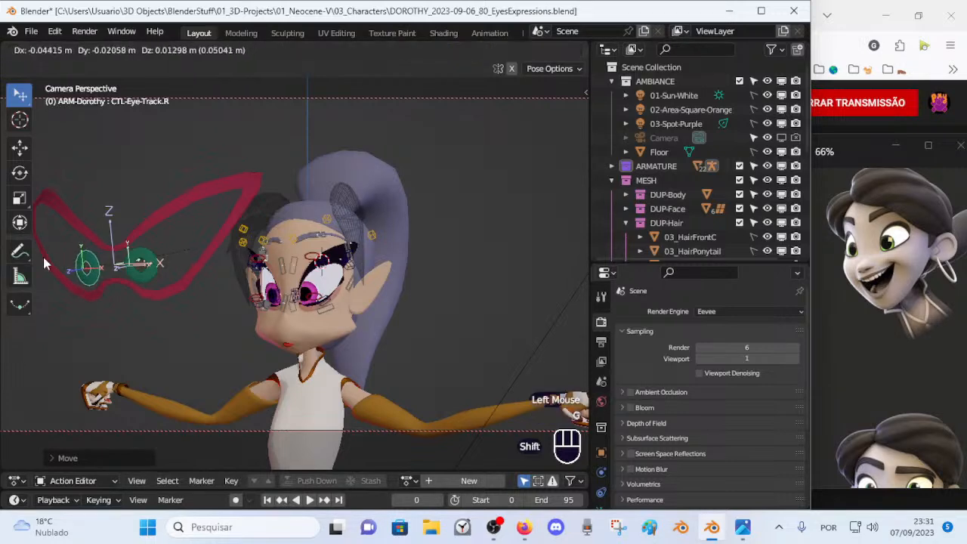
pyautogui.keyDown('shift'); pyautogui.click(44, 263); pyautogui.keyUp('shift')
# Step: Adjust the left eye target CTL-Eye-Track.L independently of the right one
pyautogui.click(143, 265)
pyautogui.press('g')
pyautogui.keyDown('shift'); pyautogui.click(149, 303); pyautogui.keyUp('shift')
# Step: Reposition MTR-Eyes-TRACK slightly to refine the overall gaze direction
pyautogui.moveTo(149, 303); pyautogui.dragTo(227, 305, button='middle')
pyautogui.scroll(2, 257, 297)
pyautogui.scroll(-1, 227, 305)
pyautogui.click(193, 248)
pyautogui.press('g')
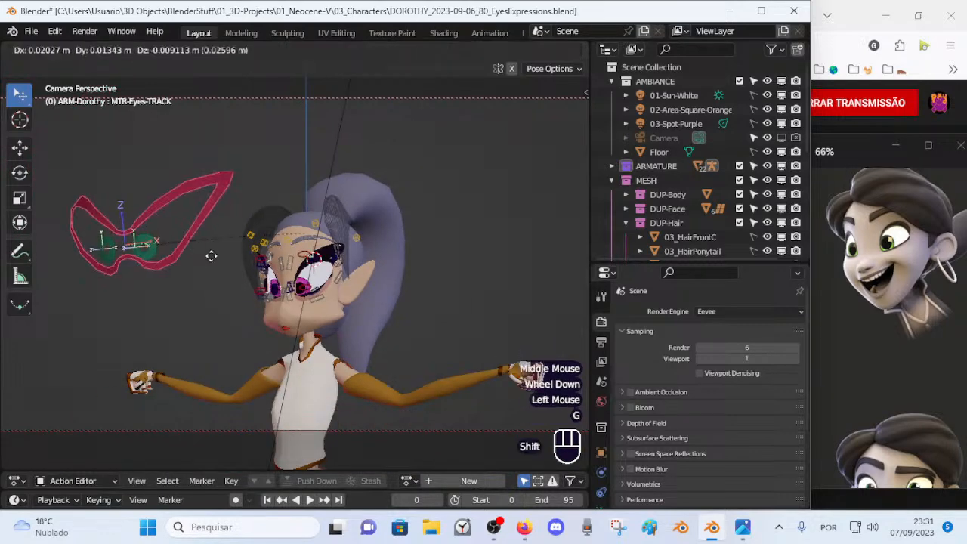
pyautogui.keyDown('shift'); pyautogui.click(213, 258); pyautogui.keyUp('shift')
# Step: Frame the face in the camera view and render the image
pyautogui.scroll(1, 281, 313)
pyautogui.scroll(1, 286, 310)
pyautogui.moveTo(285, 316)
pyautogui.mouseDown(button='middle')
pyautogui.moveTo(273, 306)
pyautogui.moveTo(280, 315)
pyautogui.mouseUp(button='middle')
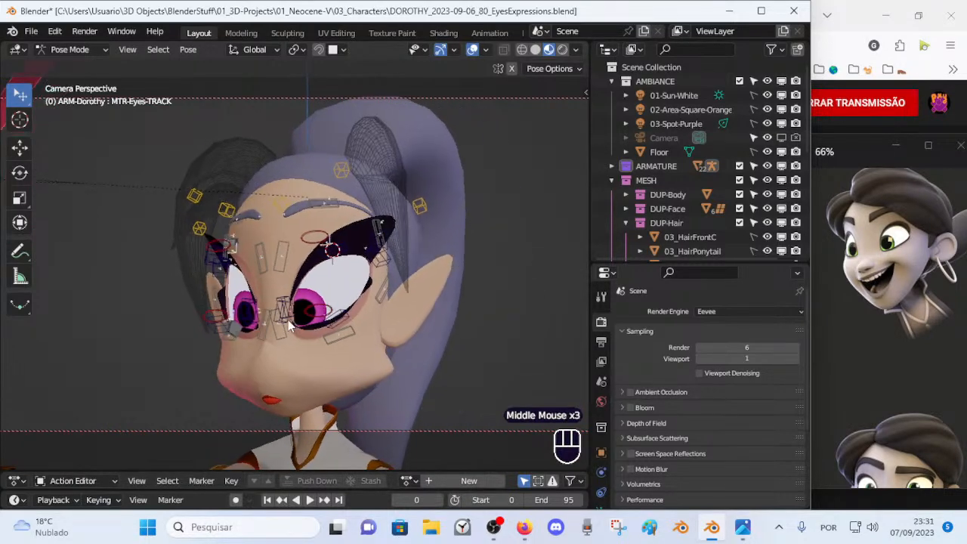
pyautogui.press('F12')
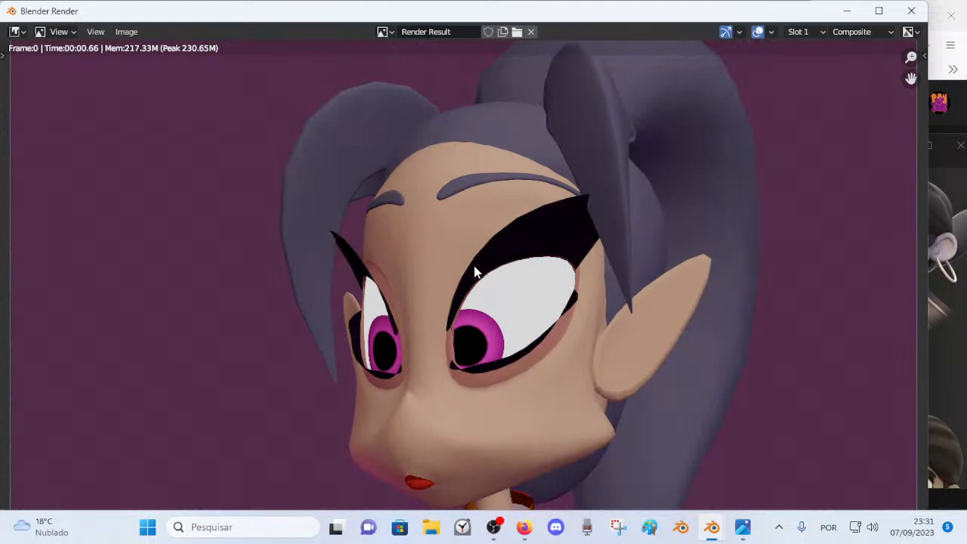
# Step: Inspect the finished render, reframe the face slightly in the viewport and render the image again
pyautogui.scroll(-3, 472, 268)
pyautogui.scroll(2, 466, 261)
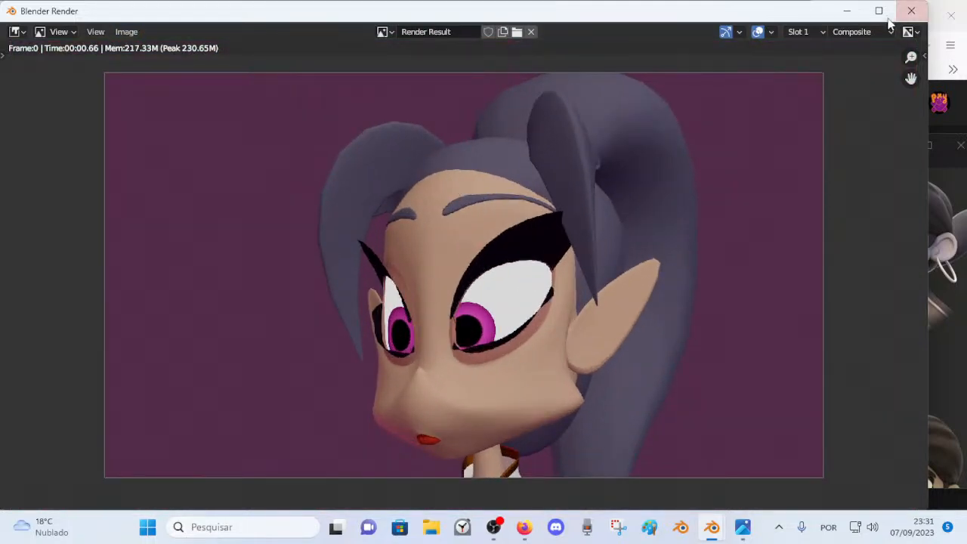
pyautogui.click(911, 11)
pyautogui.scroll(-2, 345, 227)
pyautogui.moveTo(389, 223); pyautogui.dragTo(337, 304, button='middle')
pyautogui.scroll(1, 380, 275)
pyautogui.press('F12')
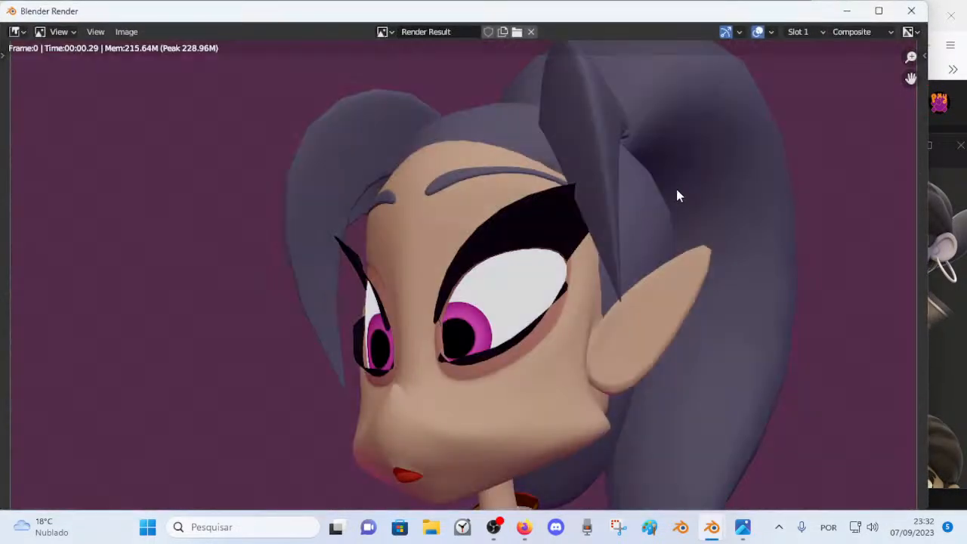
# Step: Save the render as an image in the 03_Characters folder, basing its file name on 05.png
pyautogui.click(127, 31)
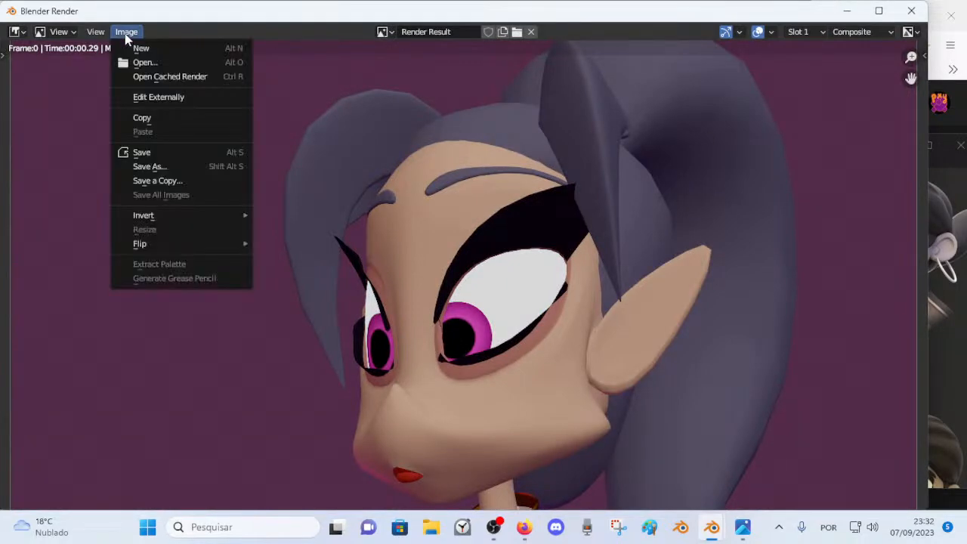
pyautogui.click(154, 166)
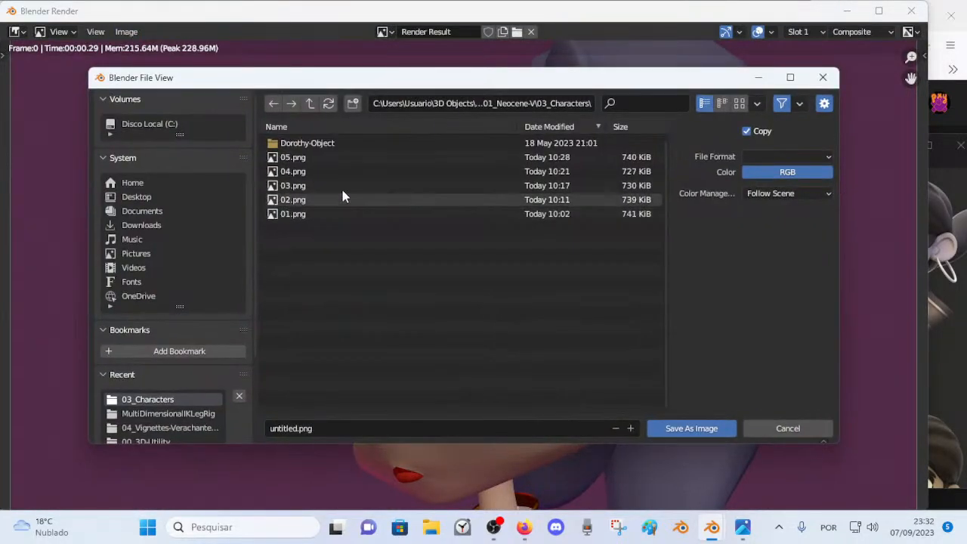
pyautogui.click(292, 157)
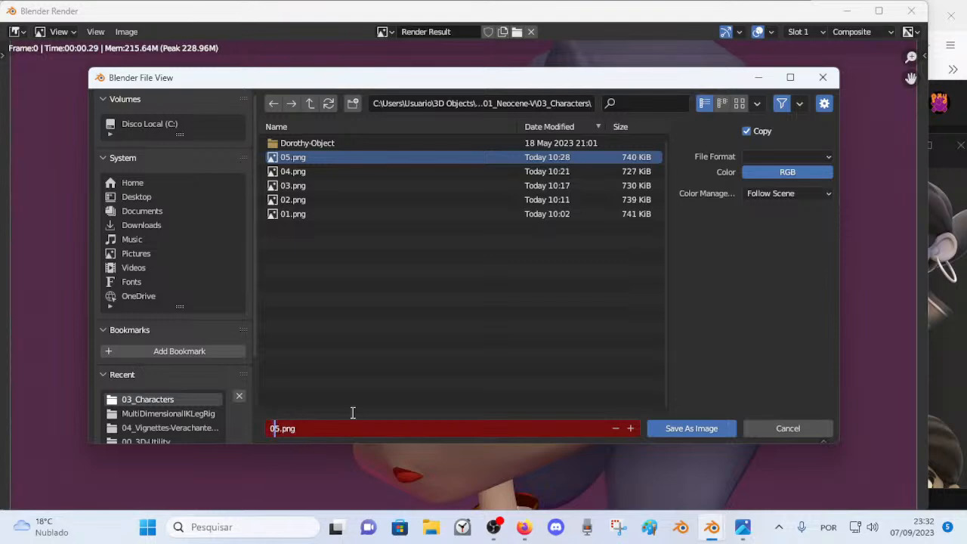
pyautogui.press('Return')
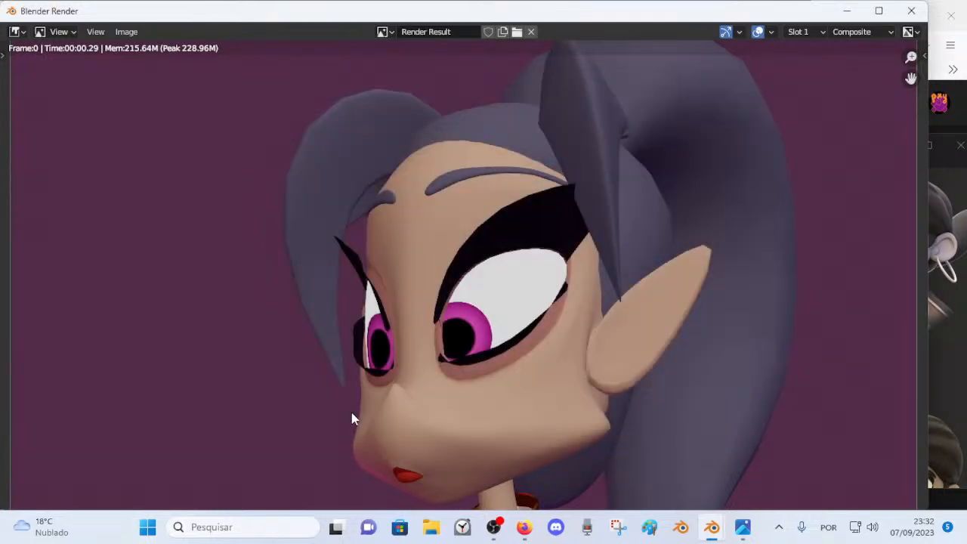
pyautogui.click(902, 12)
# Step: Switch to the expression reference sheet and zoom in on the closed-eyes face
pyautogui.moveTo(226, 226); pyautogui.dragTo(298, 205, button='middle')
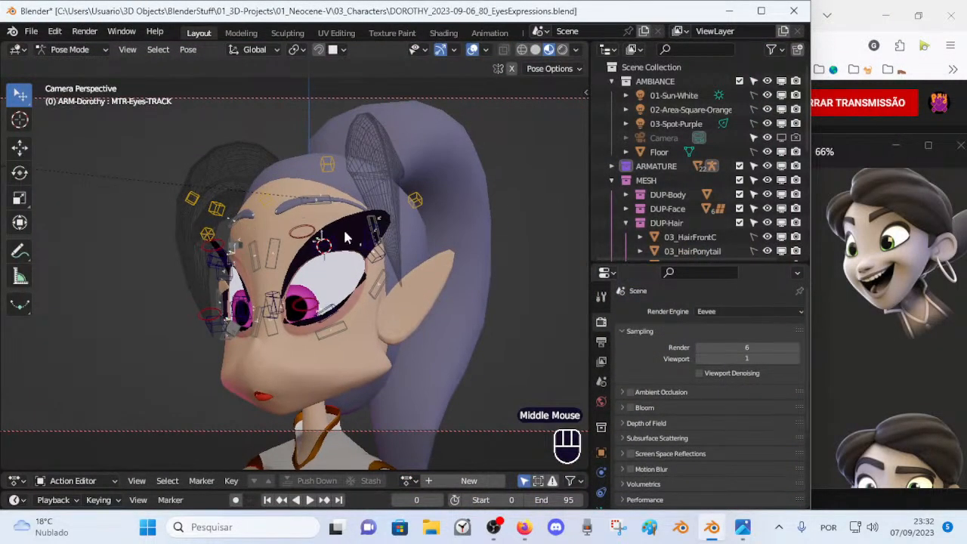
pyautogui.click(869, 238)
pyautogui.scroll(-3, 785, 295)
pyautogui.moveTo(783, 296); pyautogui.dragTo(802, 305)
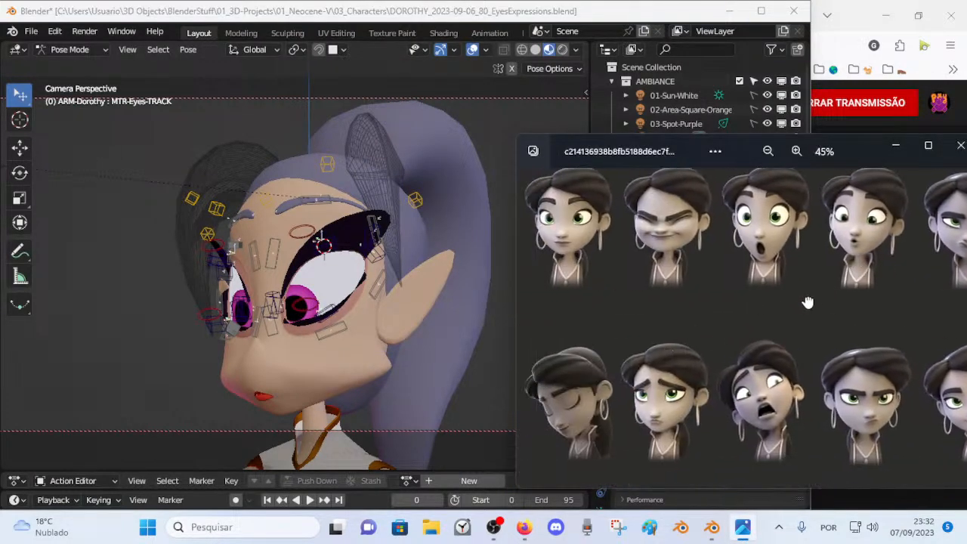
pyautogui.scroll(4, 604, 358)
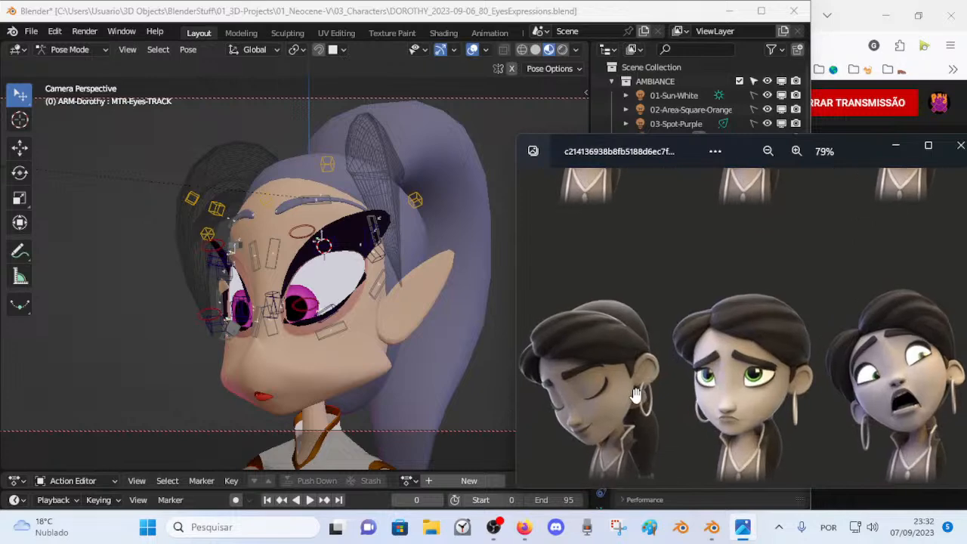
# Step: Arrange the reference image beside the Blender window and bring the live chat window up behind it
pyautogui.moveTo(572, 154); pyautogui.dragTo(936, 185)
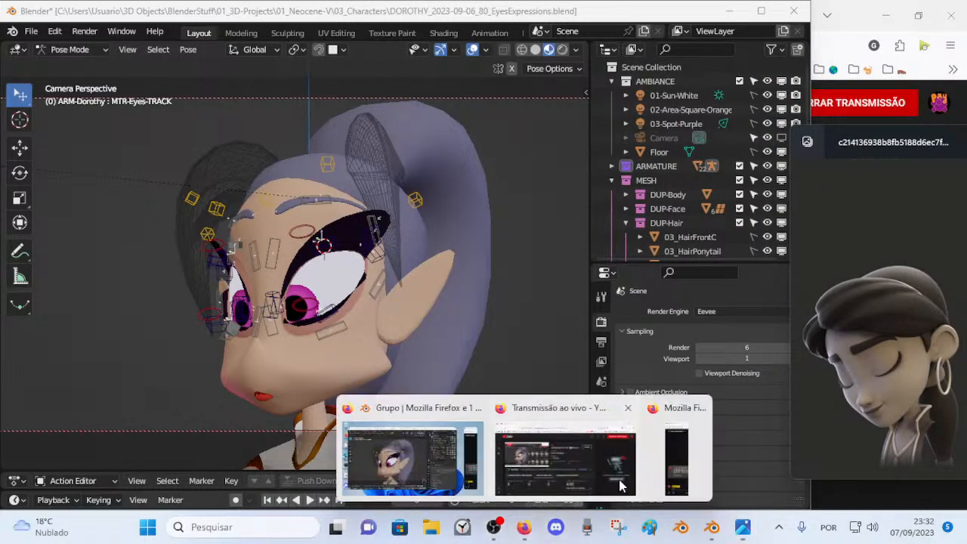
pyautogui.click(665, 470)
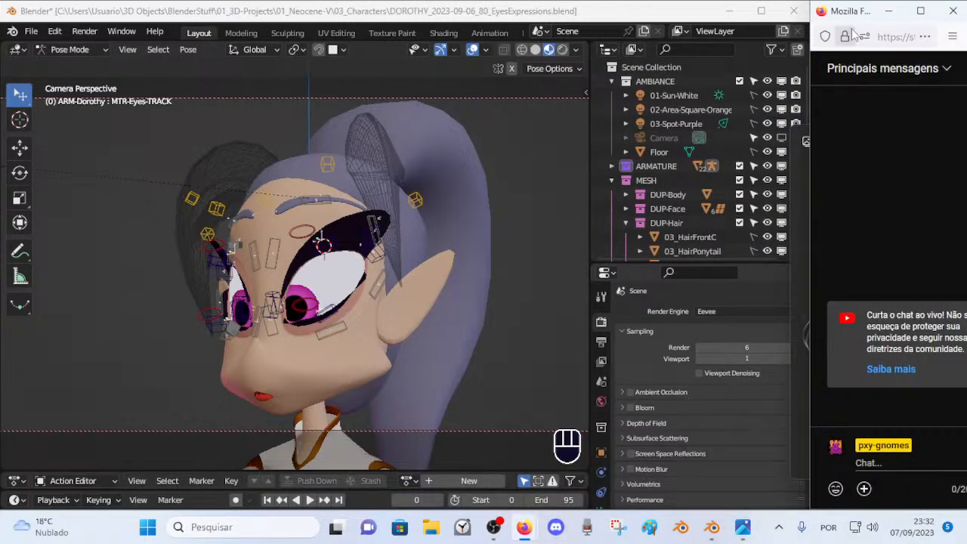
pyautogui.click(742, 528)
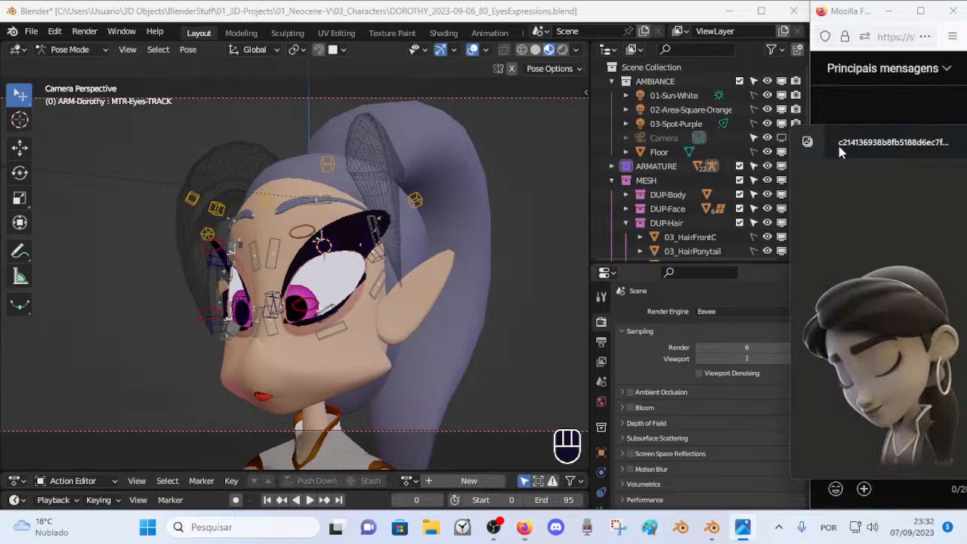
pyautogui.moveTo(851, 143); pyautogui.dragTo(840, 159)
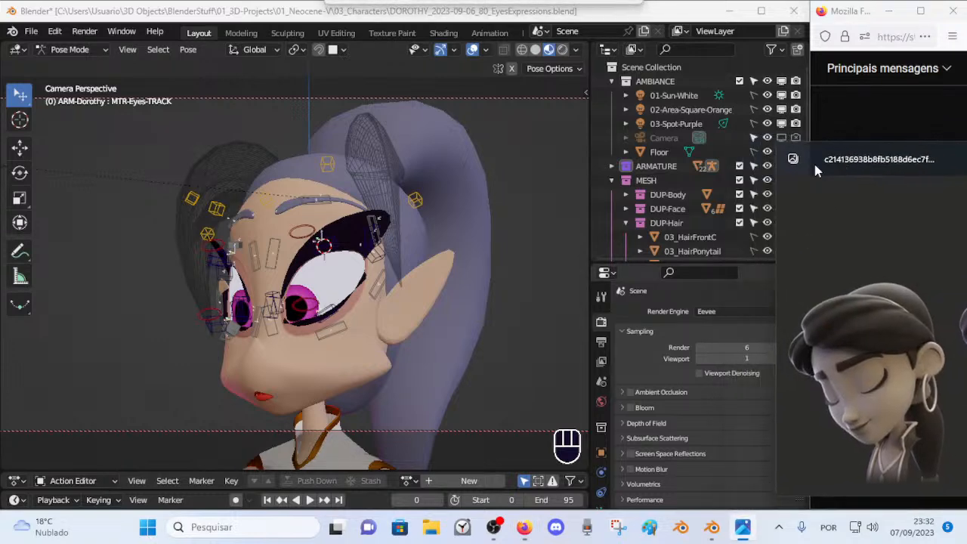
# Step: Reset the pose of all the rig's bones, leave the camera view and deselect everything
pyautogui.click(340, 281)
pyautogui.press('a')
pyautogui.hotkey('alt', 'q')
pyautogui.hotkey('alt', 'q')
pyautogui.moveTo(346, 337)
pyautogui.keyDown('shift'); pyautogui.mouseDown(button='middle')
pyautogui.moveTo(359, 323)
pyautogui.moveTo(386, 339)
pyautogui.moveTo(348, 338)
pyautogui.moveTo(370, 325)
pyautogui.moveTo(359, 333)
pyautogui.mouseUp(button='middle'); pyautogui.keyUp('shift')
pyautogui.press('KP_0')
pyautogui.press('KP_0')
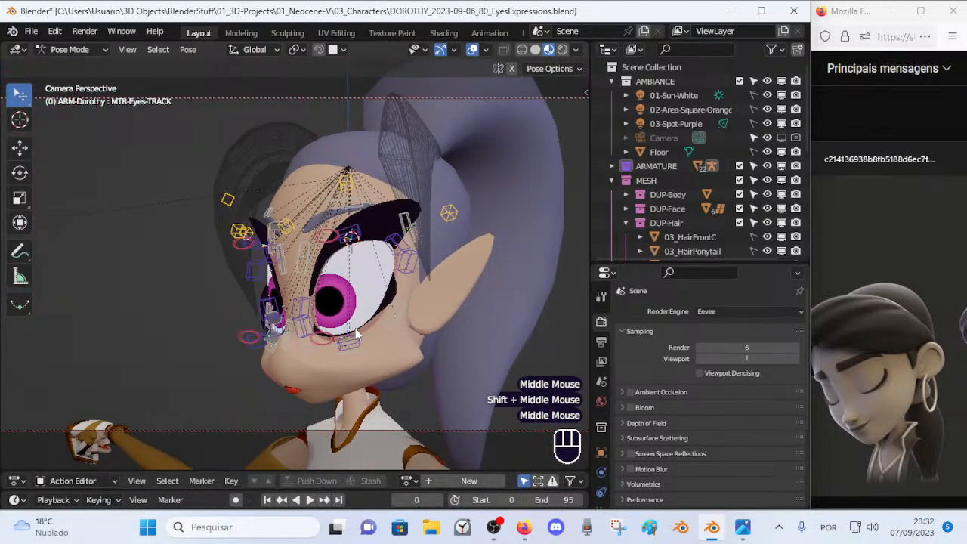
pyautogui.press('KP_0')
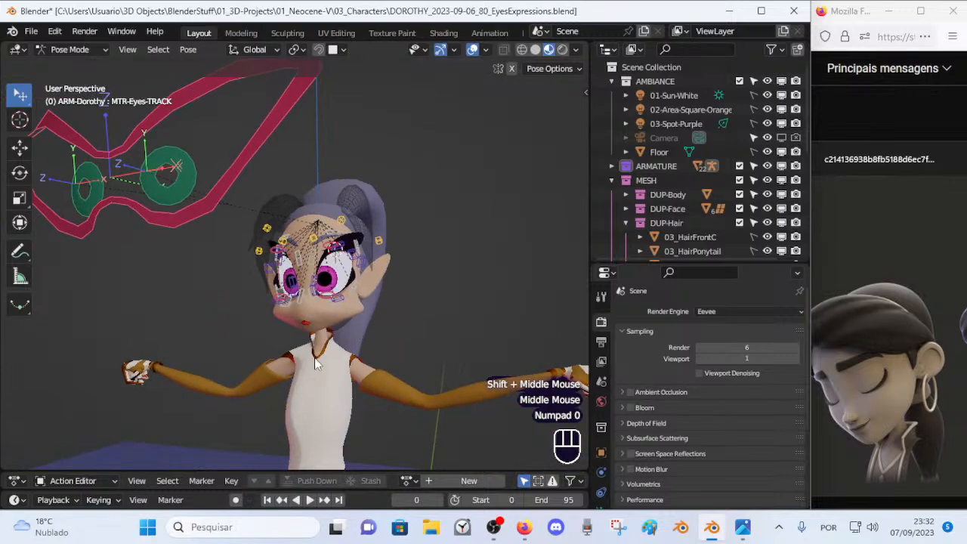
pyautogui.scroll(3, 317, 347)
pyautogui.hotkey('alt', 'a')
# Step: Lower the upper eye contour control CTL-EyeContour-Top.L over the eye, with X-axis mirroring enabled to affect both sides
pyautogui.moveTo(341, 317); pyautogui.dragTo(412, 219, button='middle')
pyautogui.click(410, 209)
pyautogui.press('g')
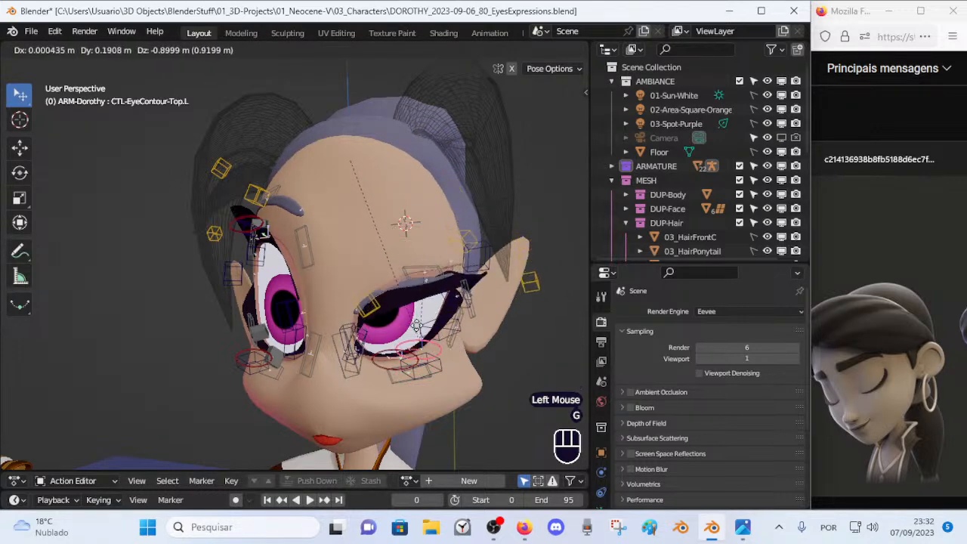
pyautogui.click(295, 277)
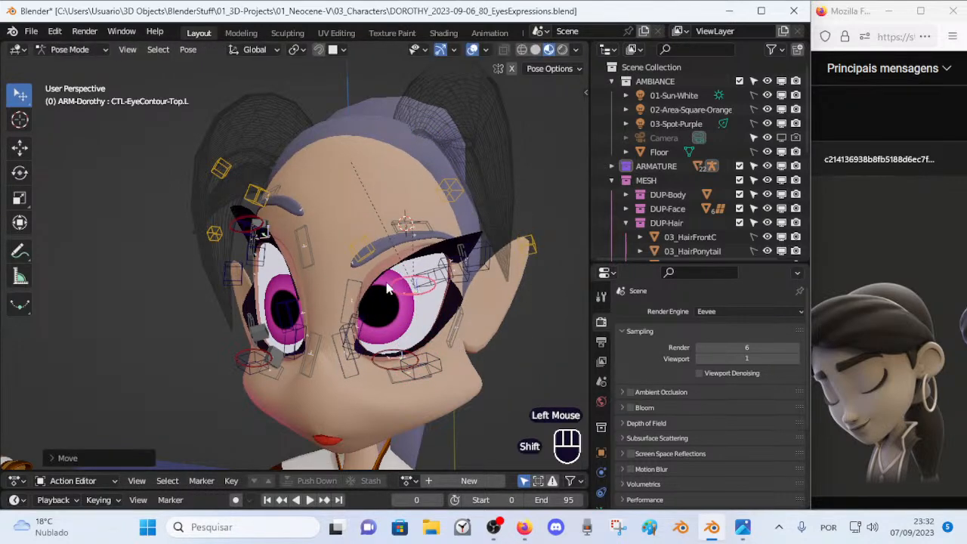
pyautogui.hotkey('shift', 'x')
pyautogui.press('g')
pyautogui.click(402, 345)
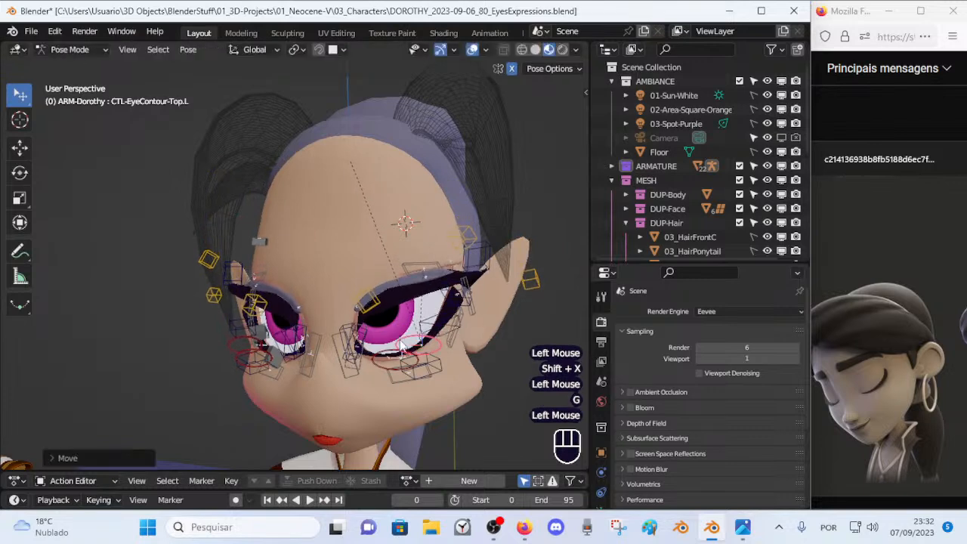
# Step: Raise the middle and inner brow controls CTL-OrbicularisOculi-BBH.L.003 and CTL-OrbicularisOculi-BBH.L.002
pyautogui.click(382, 298)
pyautogui.press('g')
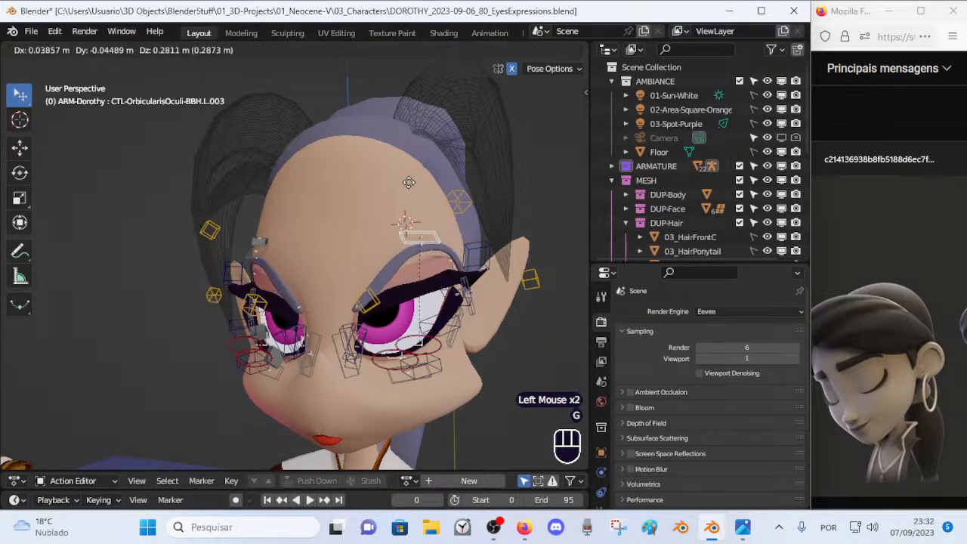
pyautogui.click(380, 264)
pyautogui.doubleClick(342, 344)
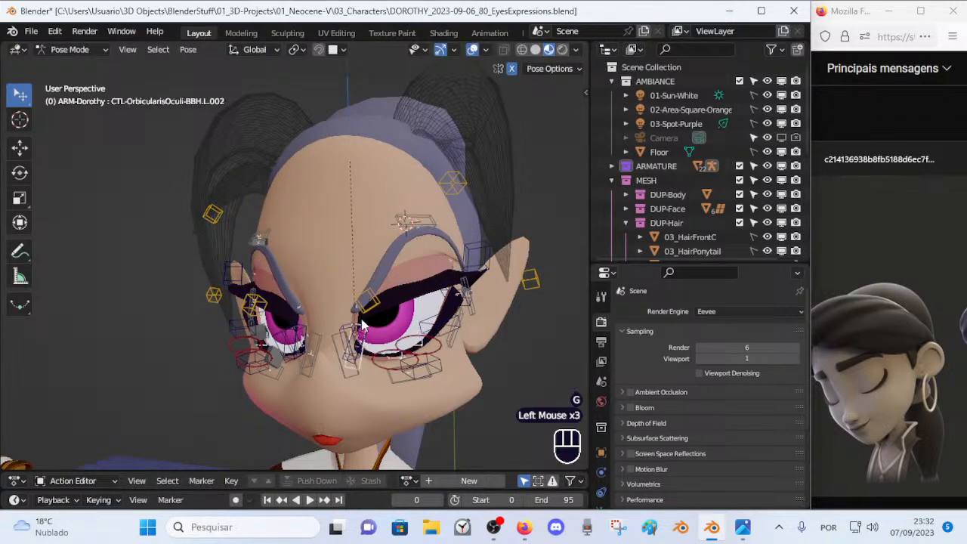
pyautogui.press('g')
pyautogui.click(495, 268)
# Step: Reposition the outer brow and eye-socket controls CTL-OrbicularisOculi-BBH.L.004 and CTL-OrbicularisOculi-BBH.L.005
pyautogui.moveTo(495, 268); pyautogui.dragTo(442, 312, button='middle')
pyautogui.click(483, 306)
pyautogui.click(483, 307)
pyautogui.click(437, 326)
pyautogui.click(450, 316)
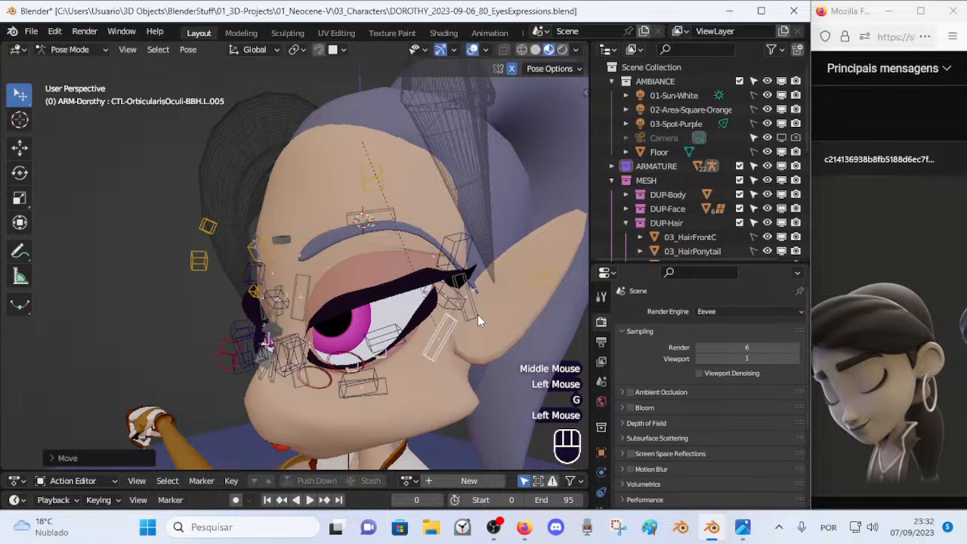
pyautogui.click(458, 247)
pyautogui.press('g')
pyautogui.click(475, 248)
pyautogui.moveTo(476, 248); pyautogui.dragTo(476, 282, button='middle')
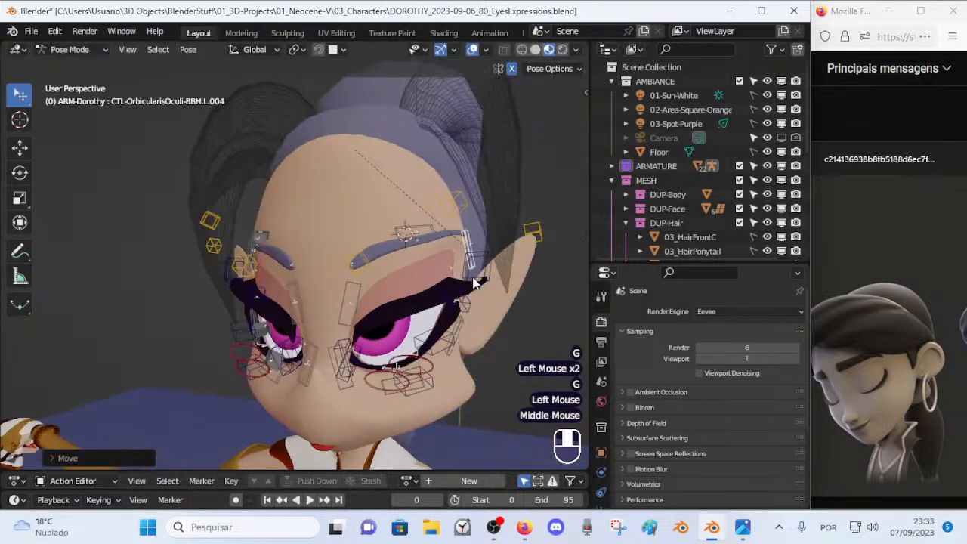
# Step: Level the eyebrow by adjusting its middle control and moving the inner control CTL-OrbicularisOculi-BBH.L.002 up toward the nose bridge
pyautogui.press('g')
pyautogui.click(412, 228)
pyautogui.click(410, 228)
pyautogui.press('g')
pyautogui.click(402, 227)
pyautogui.press('g')
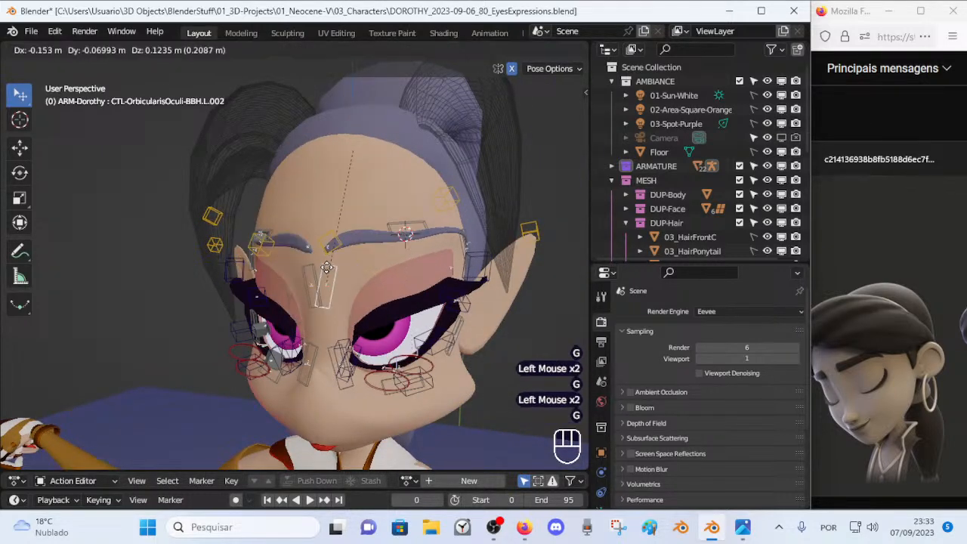
pyautogui.click(375, 249)
# Step: Refine the eyebrow's arch with its inner and middle controls, raising CTL-OrbicularisOculi-BBH.L.003
pyautogui.press('g')
pyautogui.click(378, 246)
pyautogui.click(378, 247)
pyautogui.press('g')
pyautogui.click(379, 250)
pyautogui.moveTo(381, 334)
pyautogui.mouseDown(button='middle')
pyautogui.moveTo(397, 305)
pyautogui.moveTo(392, 333)
pyautogui.moveTo(367, 331)
pyautogui.mouseUp(button='middle')
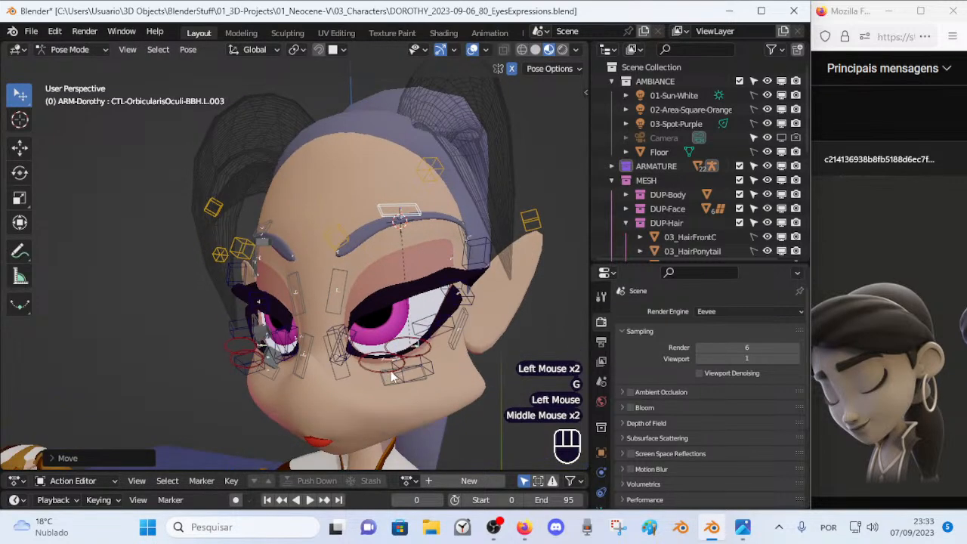
# Step: Lower the socket control beneath the eye and nudge the outer control CTL-OrbicularisOculi-BBH.L.005 outward
pyautogui.click(394, 384)
pyautogui.press('g')
pyautogui.click(395, 396)
pyautogui.click(457, 344)
pyautogui.press('g')
pyautogui.click(458, 346)
pyautogui.click(458, 346)
pyautogui.press('g')
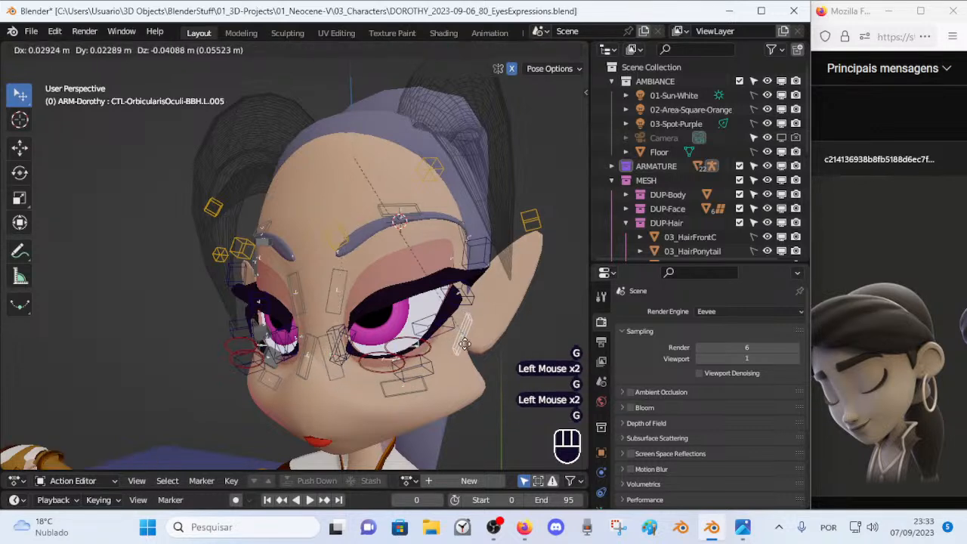
pyautogui.click(458, 344)
# Step: Nudge the lower eyelid control CTL_Eyelid-BBH.L.002 down and the outer eyelid control CTL_Eyelid-BBH.L.005 slightly outward
pyautogui.click(411, 387)
pyautogui.press('g')
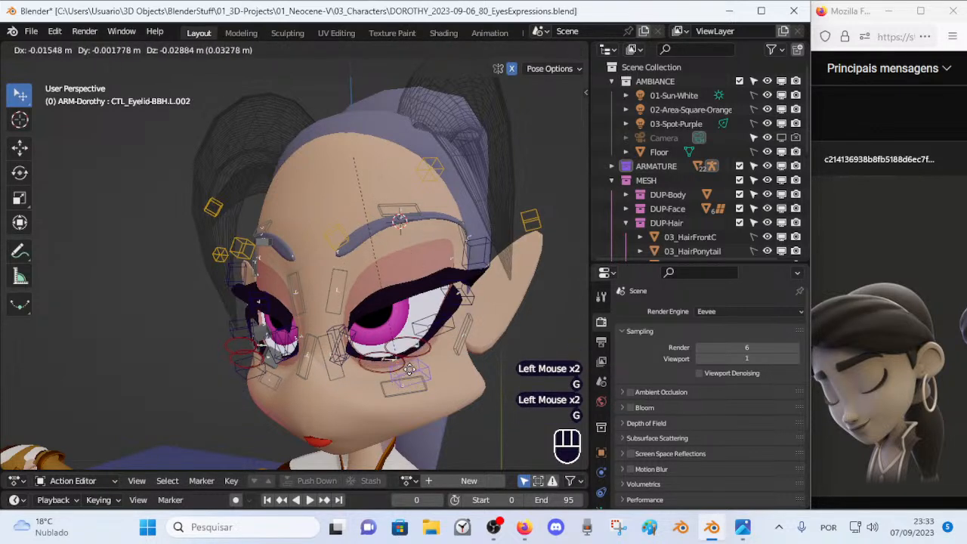
pyautogui.click(416, 368)
pyautogui.click(451, 328)
pyautogui.press('g')
pyautogui.click(457, 327)
pyautogui.press('Escape')
pyautogui.click(421, 357)
pyautogui.press('g')
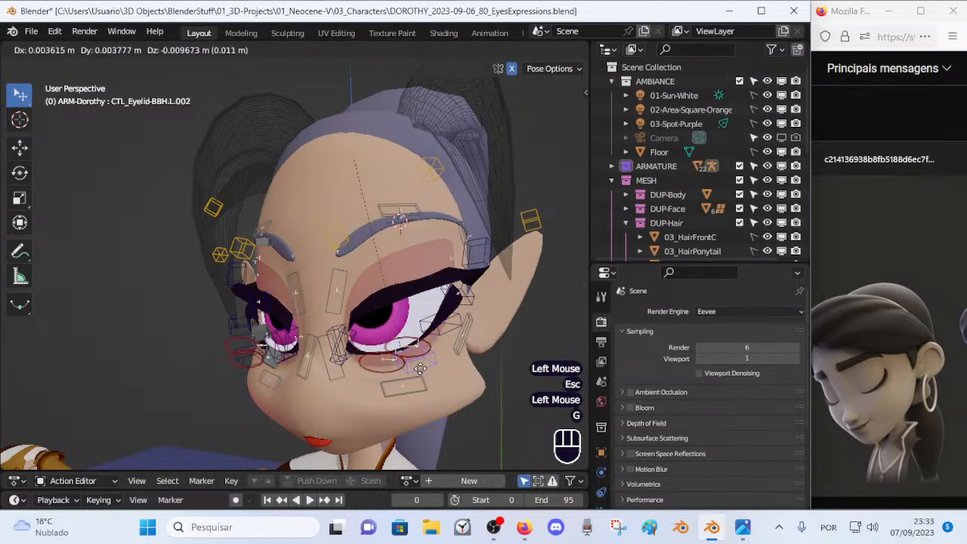
pyautogui.click(423, 380)
# Step: Move CTL_Eyelid-BBH.L.005 further outward and raise the outer eyelid control CTL_Eyelid-BBH.L.006
pyautogui.click(456, 327)
pyautogui.press('g')
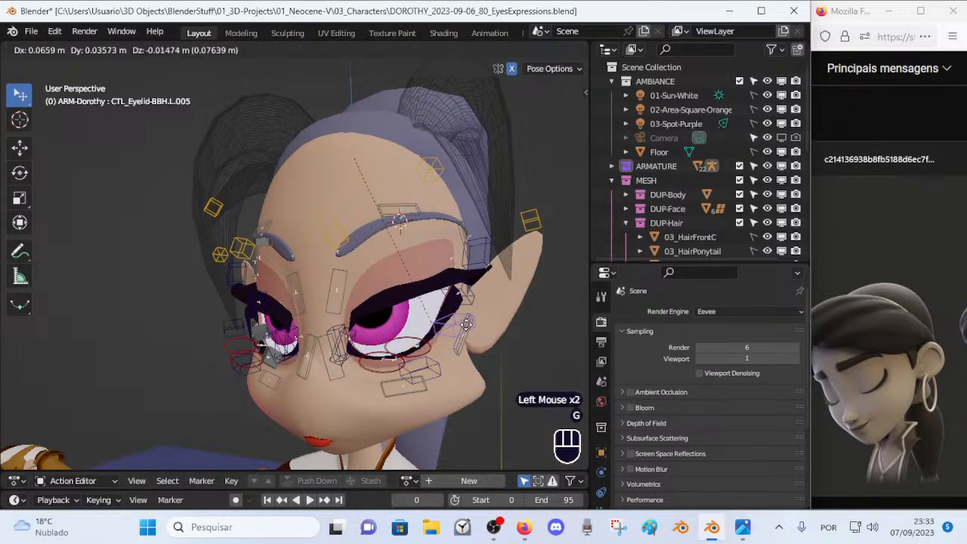
pyautogui.click(464, 321)
pyautogui.click(473, 300)
pyautogui.press('g')
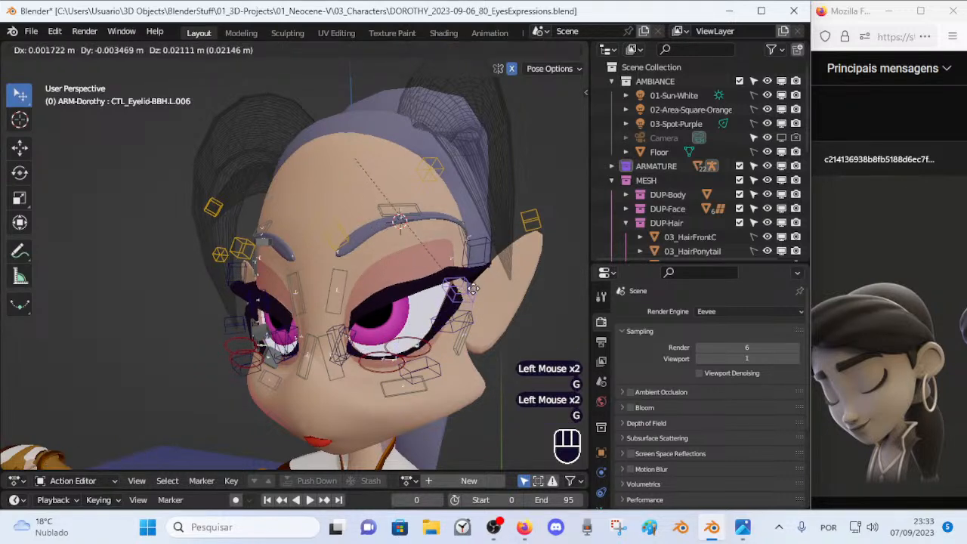
pyautogui.click(469, 288)
pyautogui.click(447, 342)
pyautogui.press('g')
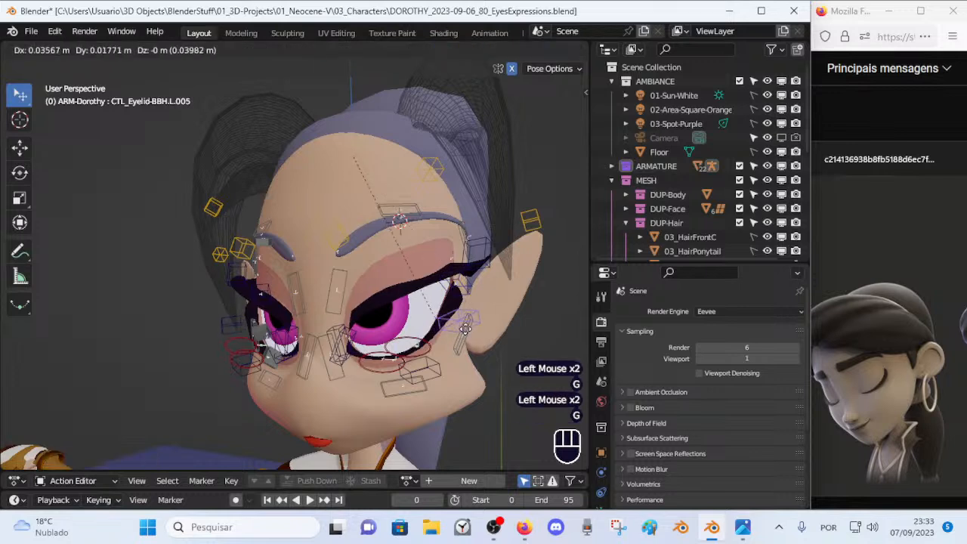
pyautogui.press('Escape')
# Step: Reposition the eyelash tip control CTL_Eyelid-BBH.L.001 and fine-tune the outer corner of the eyelid
pyautogui.click(484, 260)
pyautogui.press('g')
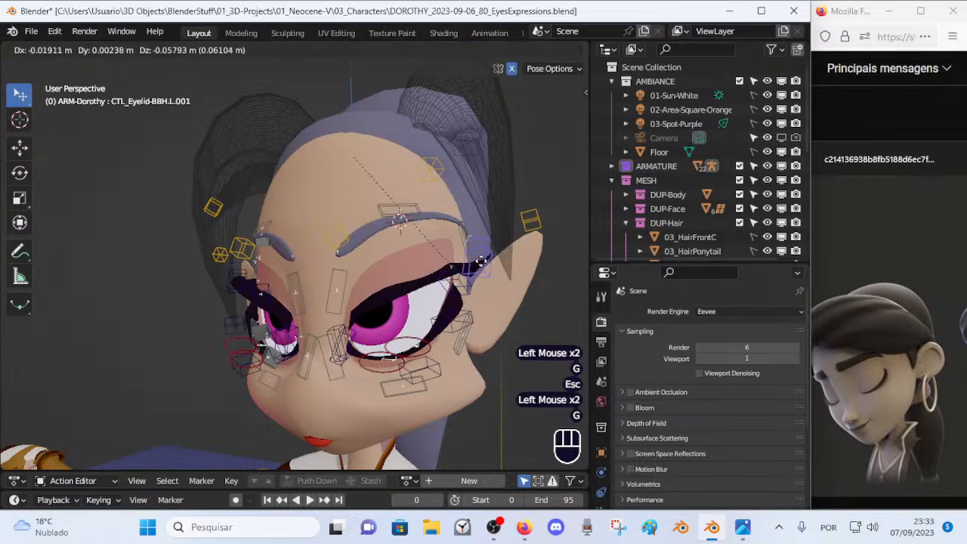
pyautogui.click(482, 250)
pyautogui.press('g')
pyautogui.click(489, 253)
pyautogui.press('g')
pyautogui.click(457, 315)
pyautogui.press('g')
pyautogui.press('Escape')
# Step: Raise the inner eye-corner control CTL_Eyelid-BBH.L.003
pyautogui.click(332, 337)
pyautogui.press('g')
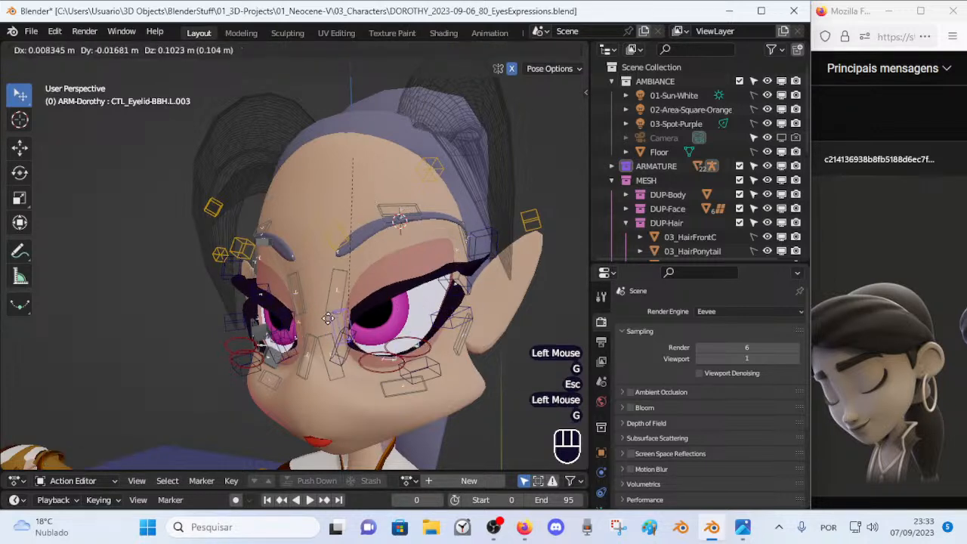
pyautogui.click(326, 322)
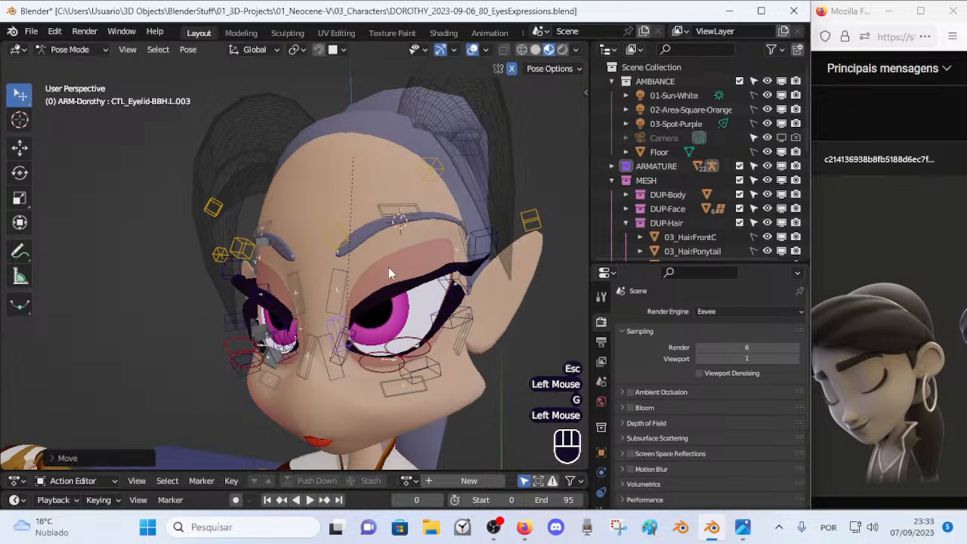
pyautogui.click(412, 349)
pyautogui.press('g')
pyautogui.press('Escape')
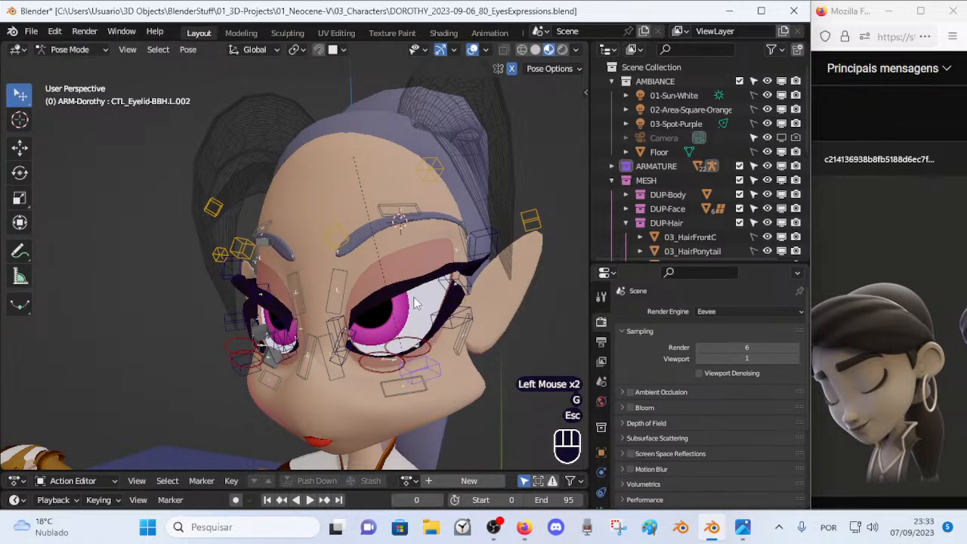
# Step: Lower the upper eyelid by moving control CTL_Eyelid-BBH.L.005 down below the eye
pyautogui.click(417, 315)
pyautogui.press('g')
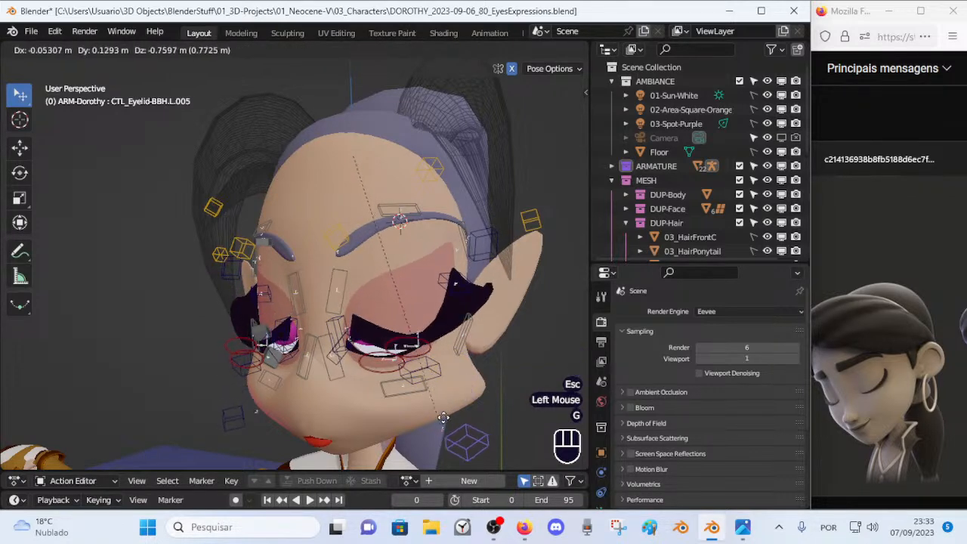
pyautogui.click(426, 414)
pyautogui.click(321, 332)
pyautogui.press('g')
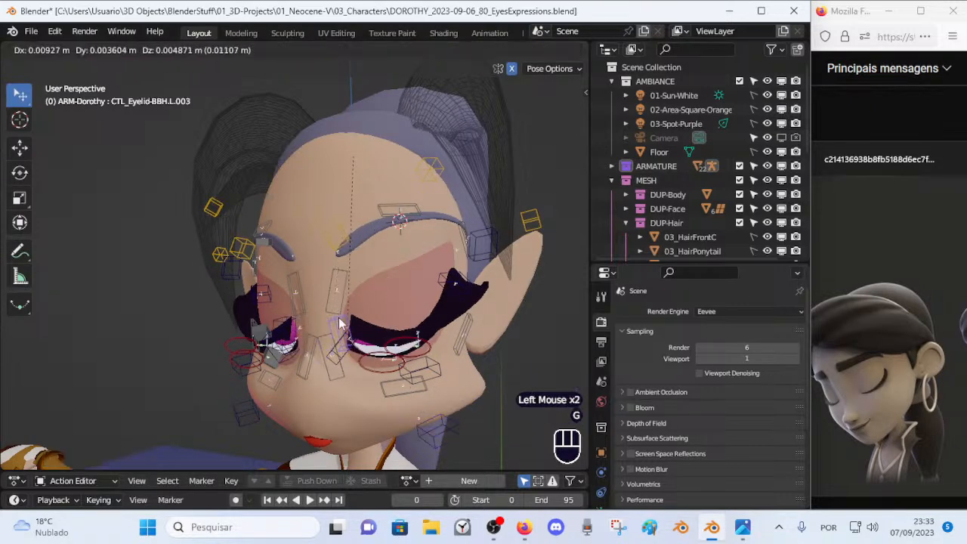
pyautogui.press('Escape')
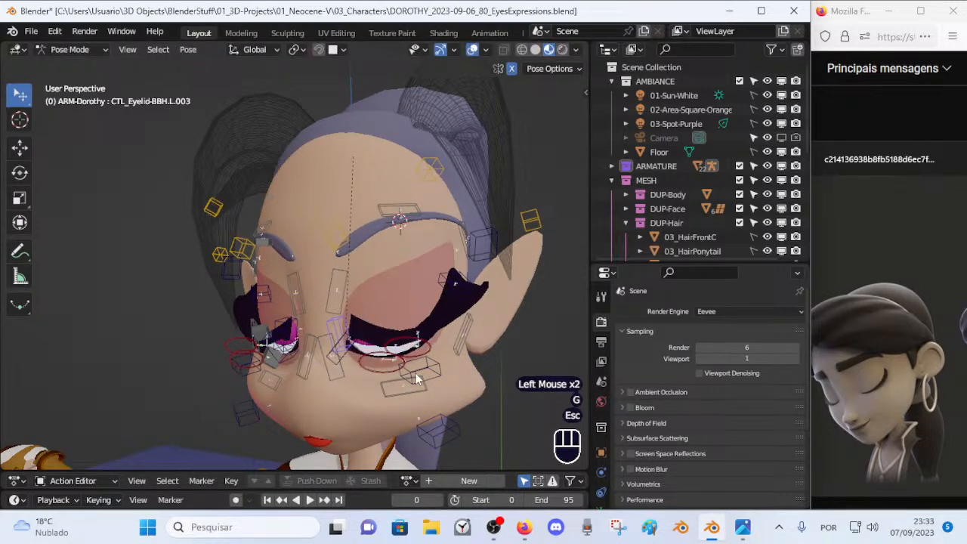
# Step: Move the inner eyelid control CTL_Eyelid-BBH.L.004 down toward the nose and rotate it
pyautogui.moveTo(369, 355); pyautogui.dragTo(340, 364, button='middle')
pyautogui.click(357, 361)
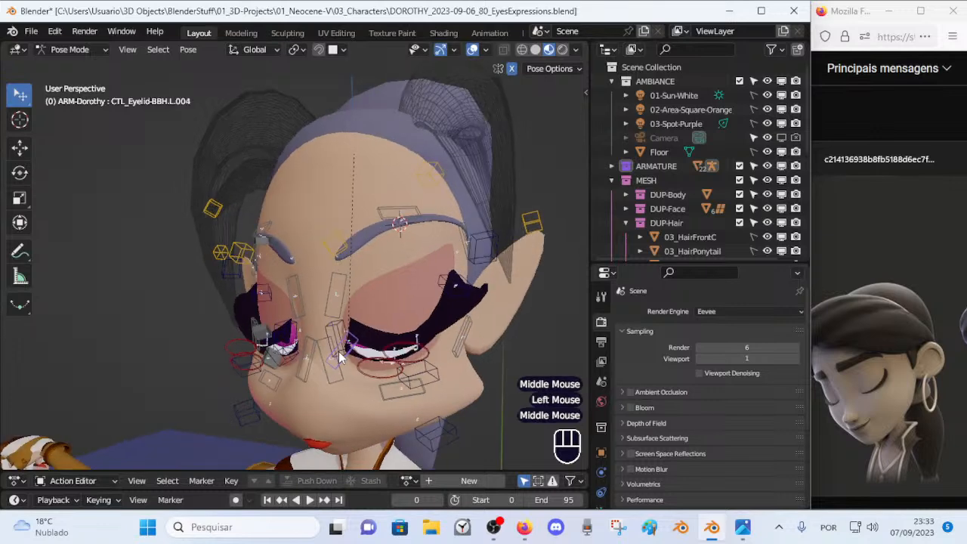
pyautogui.press('g')
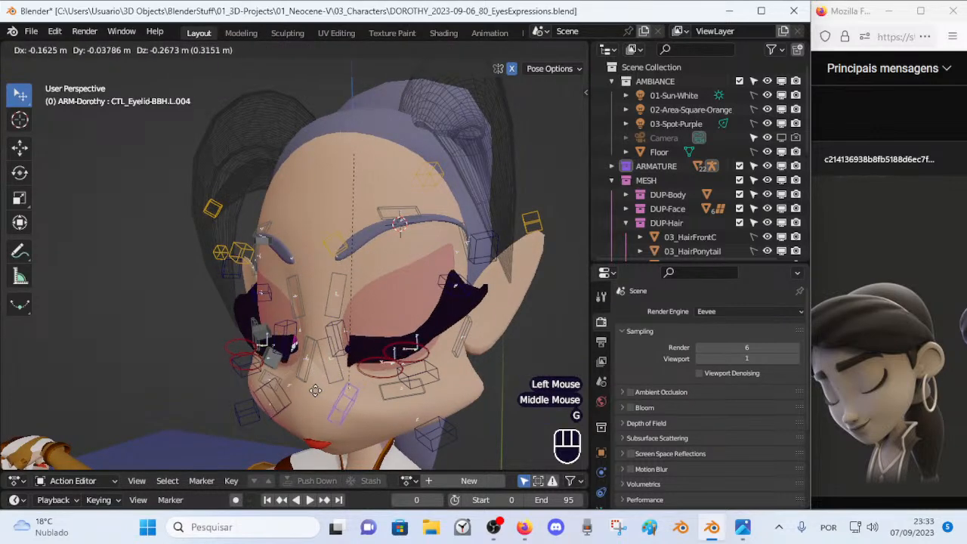
pyautogui.click(300, 388)
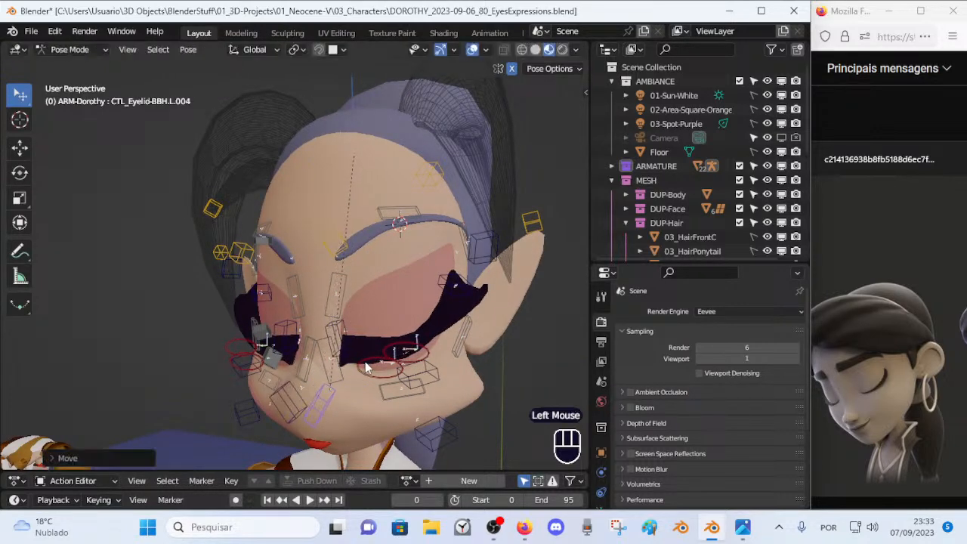
pyautogui.press('r')
pyautogui.click(387, 395)
pyautogui.click(438, 368)
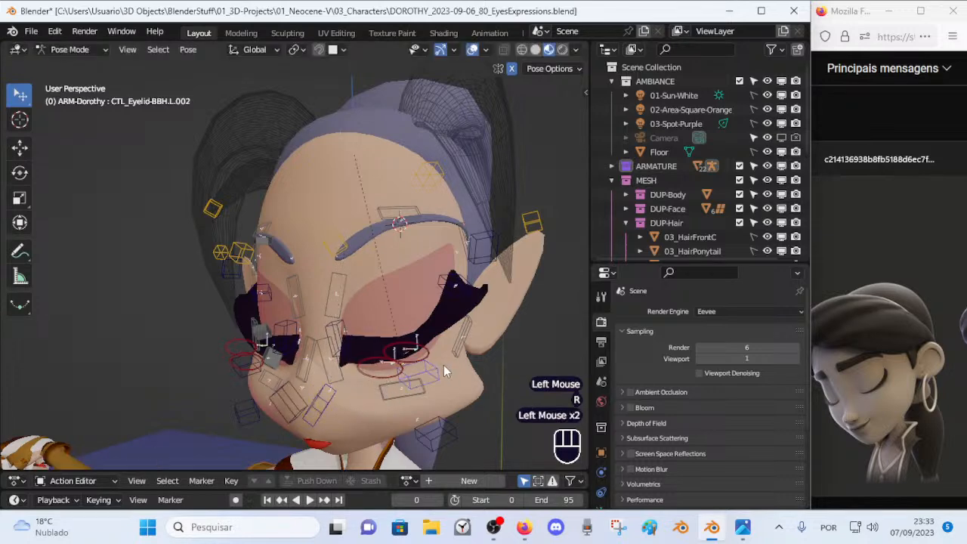
pyautogui.press('g')
pyautogui.press('Escape')
# Step: Lower the outer eyelid control CTL_Eyelid-BBH.L.006 and the eyelash tip control CTL_Eyelid-BBH.L.001
pyautogui.moveTo(442, 339); pyautogui.dragTo(425, 309, button='middle')
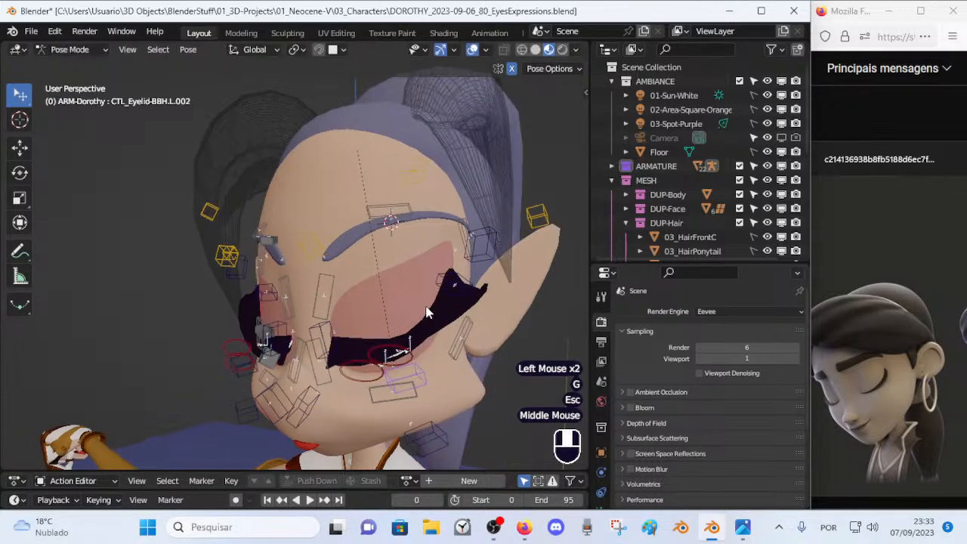
pyautogui.click(446, 281)
pyautogui.press('g')
pyautogui.click(485, 245)
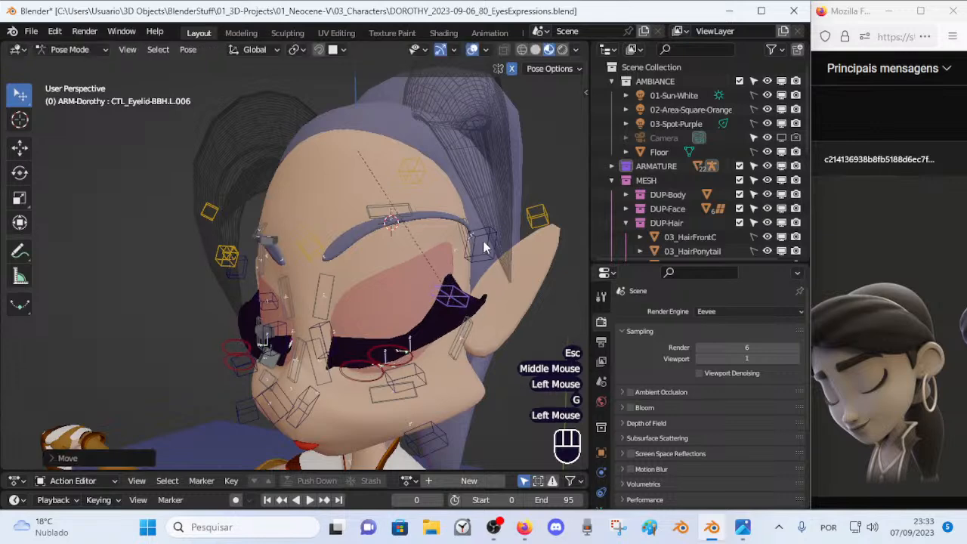
pyautogui.click(485, 271)
pyautogui.press('g')
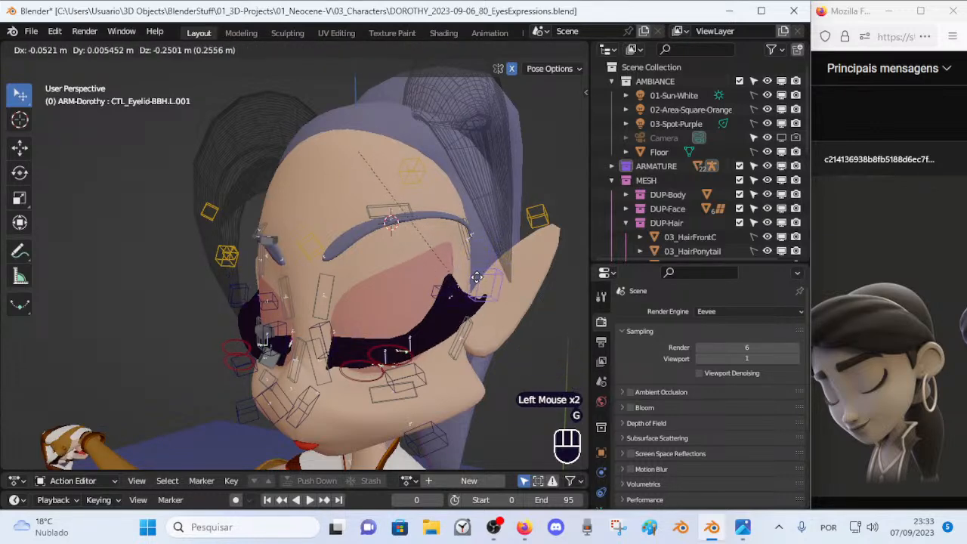
pyautogui.click(476, 273)
# Step: Adjust the closed lid line and reposition the eyelid control CTL_Eyelid-BBH.L.002
pyautogui.moveTo(476, 272); pyautogui.dragTo(419, 317, button='middle')
pyautogui.press('g')
pyautogui.click(414, 327)
pyautogui.press('g')
pyautogui.click(396, 368)
pyautogui.moveTo(396, 369); pyautogui.dragTo(378, 378, button='middle')
pyautogui.press('g')
pyautogui.click(448, 360)
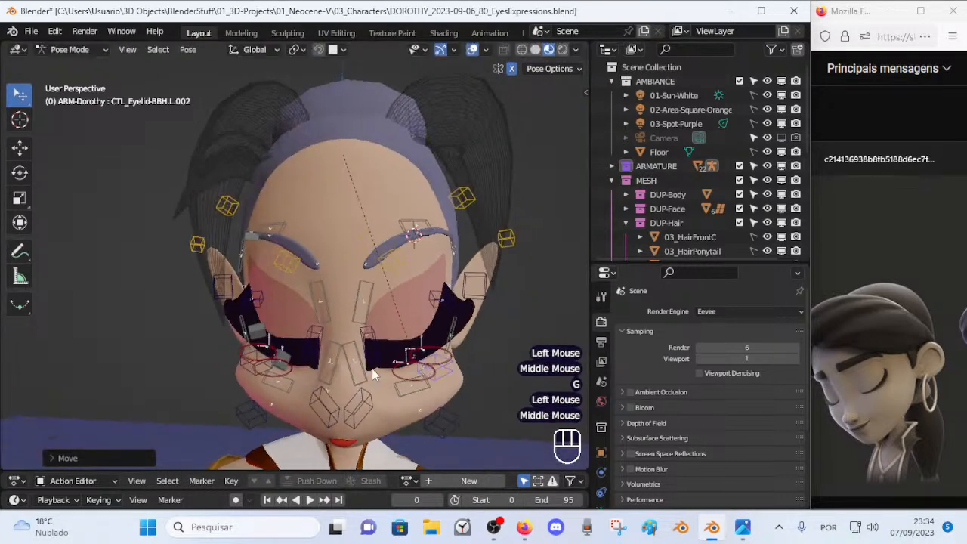
# Step: Raise the inner eye-corner control CTL_Eyelid-BBH.L.003 over the inner part of the eyelid
pyautogui.press('g')
pyautogui.click(375, 334)
pyautogui.scroll(2, 376, 334)
pyautogui.moveTo(375, 334); pyautogui.dragTo(446, 317, button='middle')
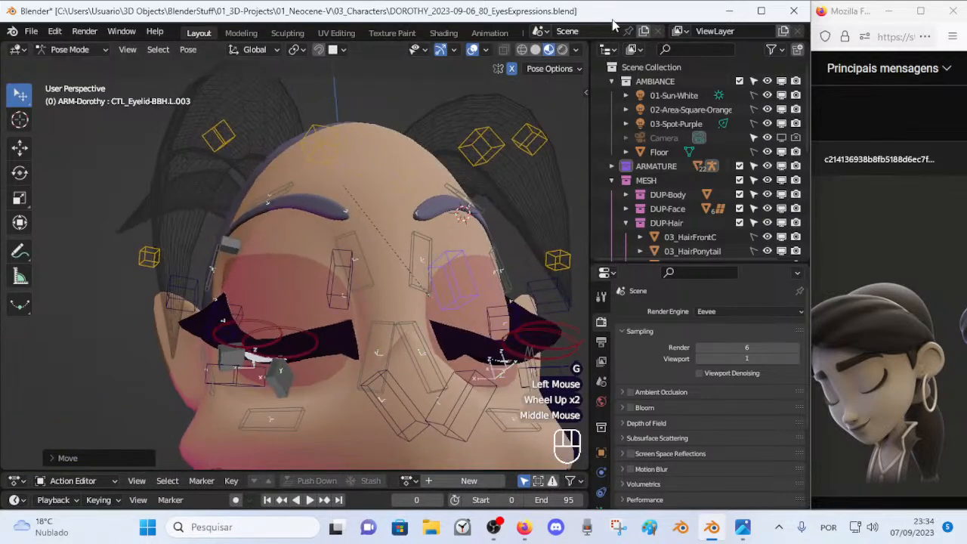
# Step: Switch the viewport to Solid shading and refine the placement of the closed eyelid's controls
pyautogui.click(536, 50)
pyautogui.moveTo(453, 189)
pyautogui.mouseDown(button='middle')
pyautogui.moveTo(317, 211)
pyautogui.moveTo(425, 351)
pyautogui.moveTo(410, 356)
pyautogui.moveTo(437, 361)
pyautogui.moveTo(418, 330)
pyautogui.moveTo(398, 326)
pyautogui.moveTo(450, 310)
pyautogui.moveTo(405, 349)
pyautogui.moveTo(385, 334)
pyautogui.moveTo(405, 287)
pyautogui.moveTo(386, 311)
pyautogui.moveTo(285, 273)
pyautogui.moveTo(268, 323)
pyautogui.moveTo(330, 330)
pyautogui.moveTo(413, 284)
pyautogui.moveTo(354, 315)
pyautogui.moveTo(224, 348)
pyautogui.moveTo(295, 373)
pyautogui.moveTo(339, 354)
pyautogui.moveTo(408, 298)
pyautogui.mouseUp(button='middle')
pyautogui.scroll(-2, 410, 356)
pyautogui.scroll(2, 421, 354)
pyautogui.press('g')
pyautogui.click(450, 351)
pyautogui.press('g')
pyautogui.click(402, 286)
pyautogui.press('g')
pyautogui.click(266, 325)
pyautogui.click(411, 285)
pyautogui.press('g')
pyautogui.click(416, 294)
# Step: Reposition and rotate the eyelid control CTL_Eyelid-BBH.L.002
pyautogui.click(204, 367)
pyautogui.press('g')
pyautogui.click(216, 361)
pyautogui.press('r')
pyautogui.click(307, 353)
pyautogui.scroll(2, 408, 299)
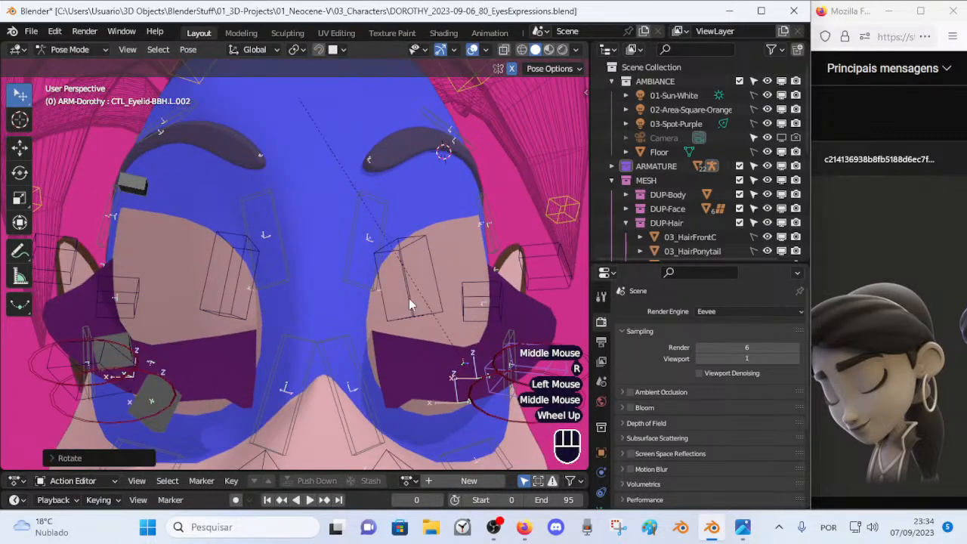
# Step: Nudge the inner eye-corner control CTL_Eyelid-BBH.L.003 slightly toward the nose
pyautogui.click(408, 299)
pyautogui.scroll(-2, 408, 300)
pyautogui.press('g')
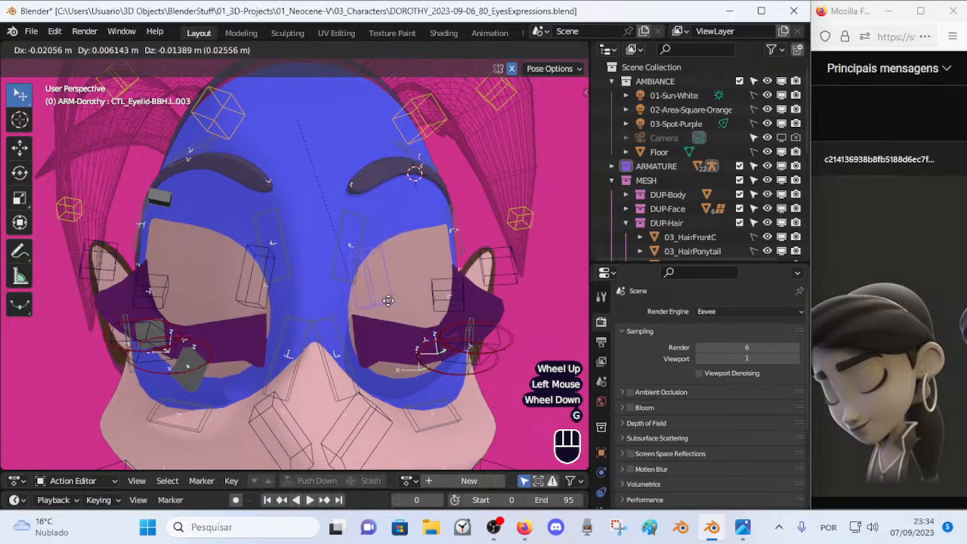
pyautogui.click(388, 300)
pyautogui.moveTo(387, 300); pyautogui.dragTo(334, 312, button='middle')
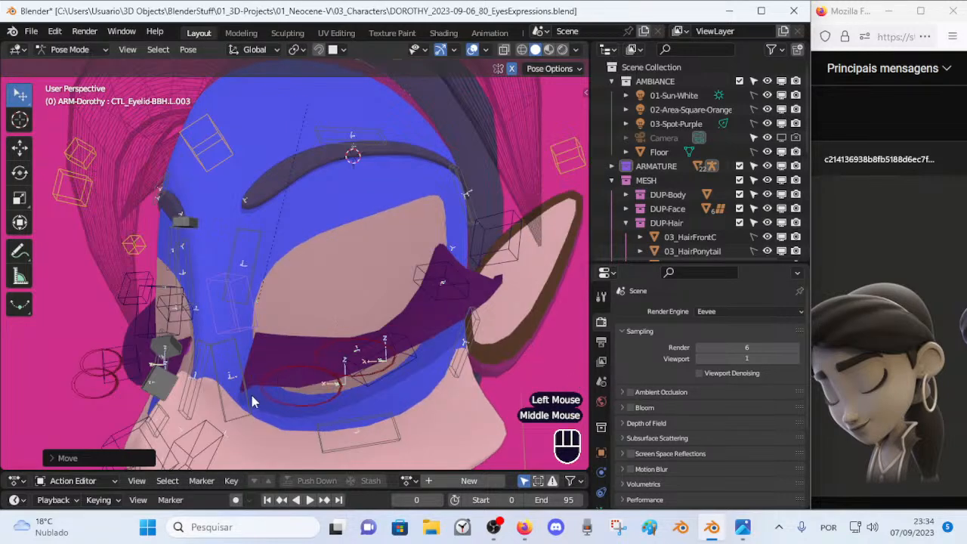
pyautogui.scroll(-1, 257, 392)
# Step: Adjust the outer eyelid control CTL_Eyelid-BBH.L.006 and reposition the eyelash tip control CTL_Eyelid-BBH.L.001
pyautogui.moveTo(345, 366); pyautogui.dragTo(393, 313, button='middle')
pyautogui.click(399, 281)
pyautogui.press('g')
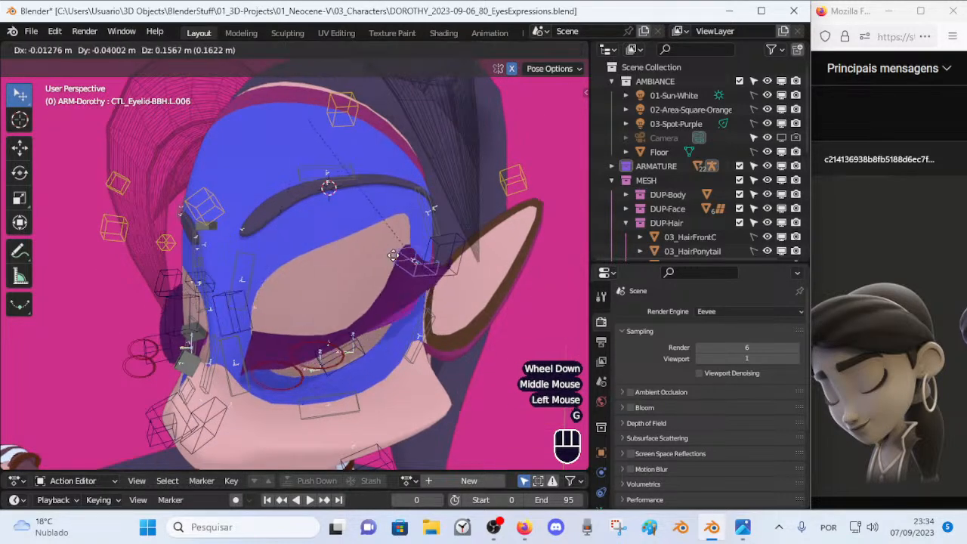
pyautogui.click(438, 265)
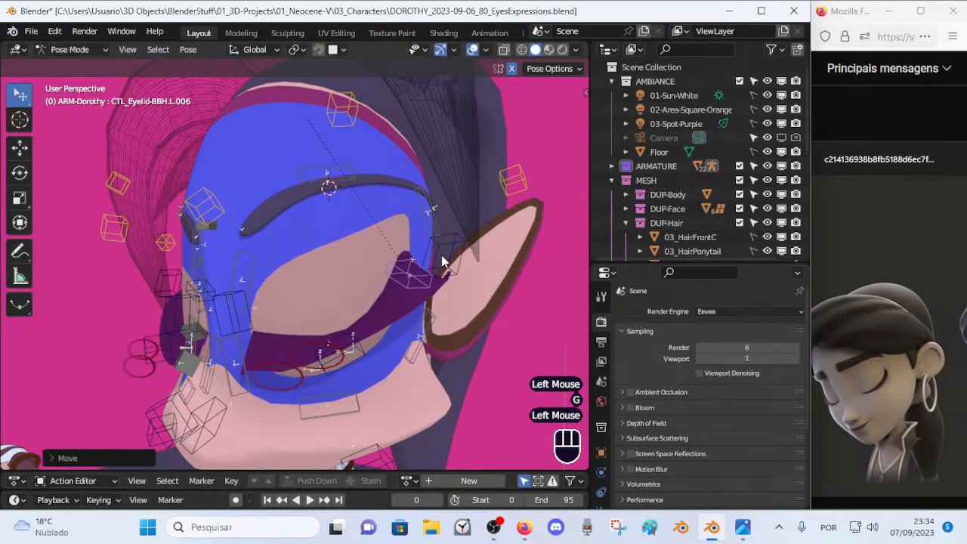
pyautogui.click(444, 261)
pyautogui.press('g')
pyautogui.click(402, 286)
pyautogui.moveTo(401, 286); pyautogui.dragTo(477, 292, button='middle')
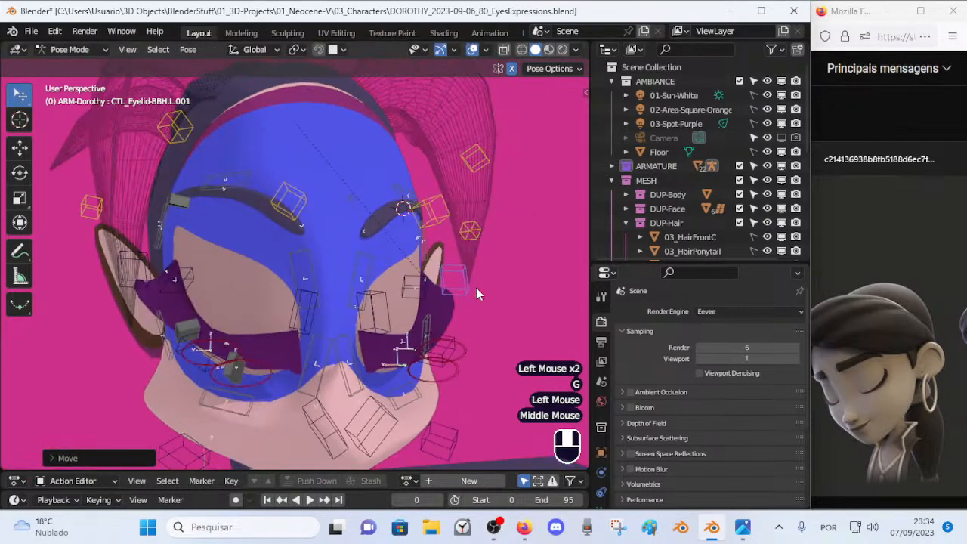
pyautogui.moveTo(352, 307); pyautogui.dragTo(348, 312, button='middle')
pyautogui.click(347, 309)
pyautogui.press('g')
pyautogui.press('Escape')
# Step: Nudge the outer eyelid control CTL_Eyelid-BBH.L.006 at the outer corner of the closed eye
pyautogui.click(402, 290)
pyautogui.moveTo(402, 290); pyautogui.dragTo(376, 286, button='middle')
pyautogui.press('g')
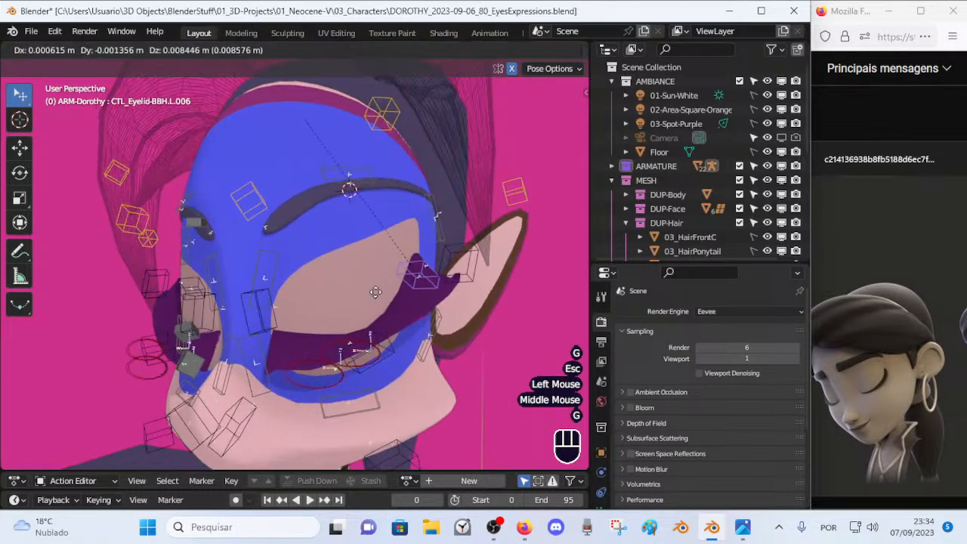
pyautogui.click(378, 296)
# Step: Reposition the eyelid control CTL_Eyelid-BBH.L.002, shifting it down and outward along the closed lid
pyautogui.click(383, 349)
pyautogui.click(388, 347)
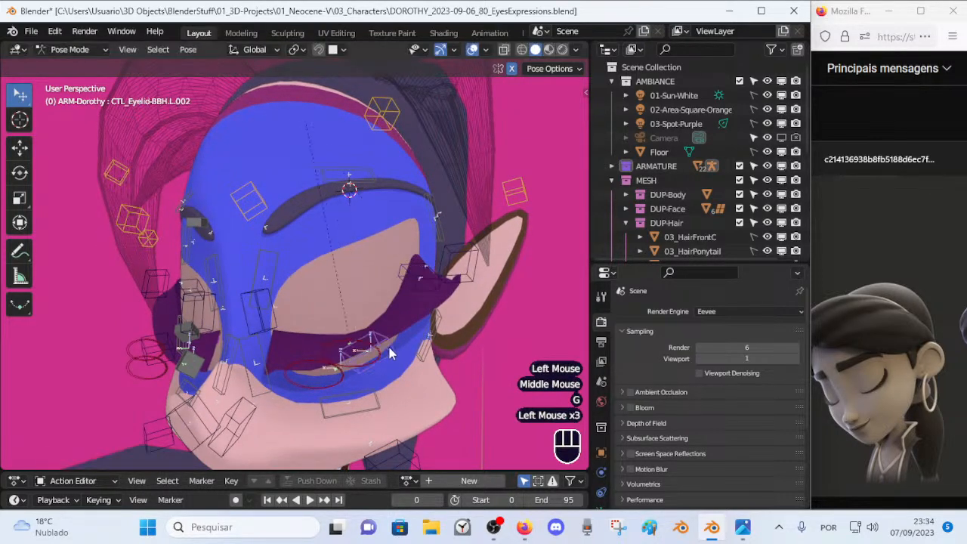
pyautogui.press('g')
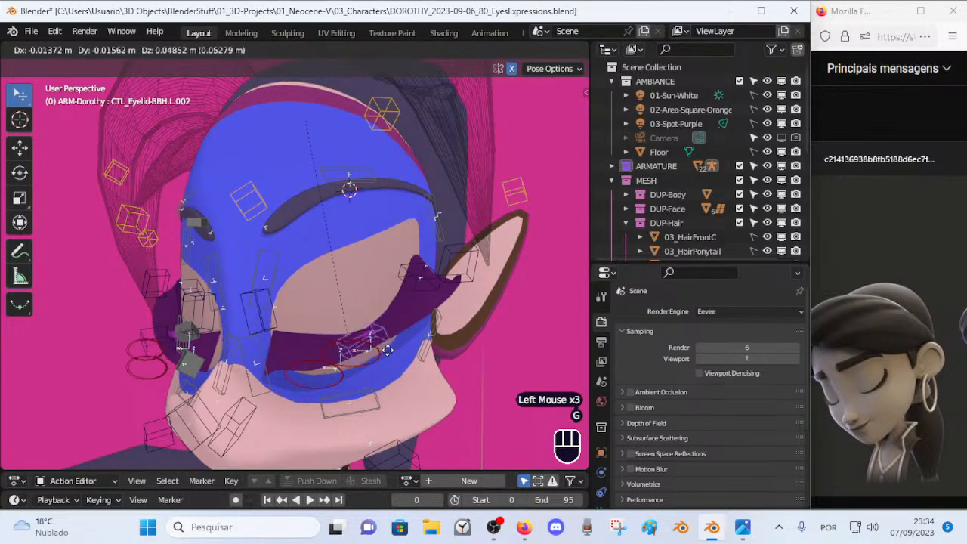
pyautogui.click(373, 350)
pyautogui.moveTo(334, 359); pyautogui.dragTo(382, 353, button='middle')
pyautogui.scroll(2, 351, 396)
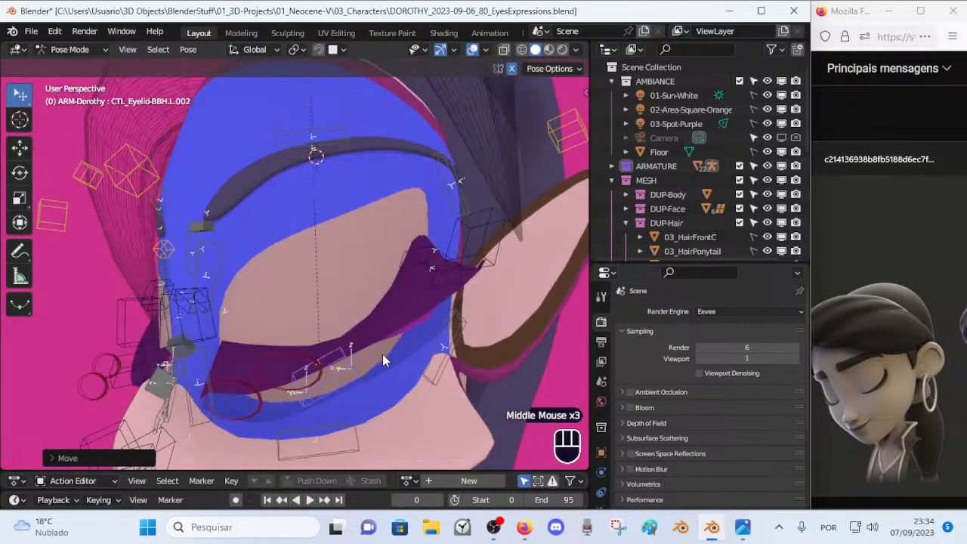
pyautogui.press('g')
pyautogui.click(400, 358)
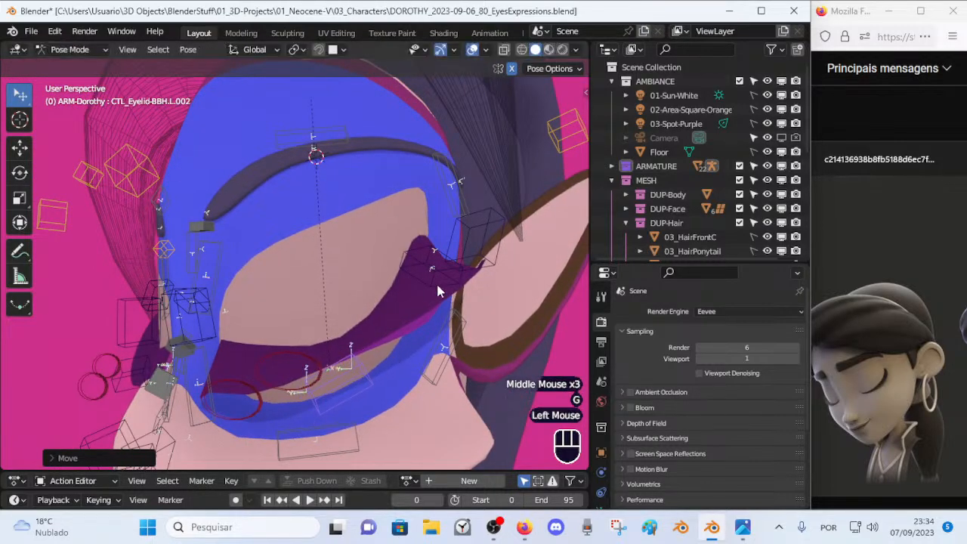
# Step: Nudge the eyelash tip control CTL_Eyelid-BBH.L.001 and move the outer eyelid control CTL_Eyelid-BBH.L.006 slightly down and inward
pyautogui.click(473, 245)
pyautogui.press('g')
pyautogui.click(473, 244)
pyautogui.click(428, 263)
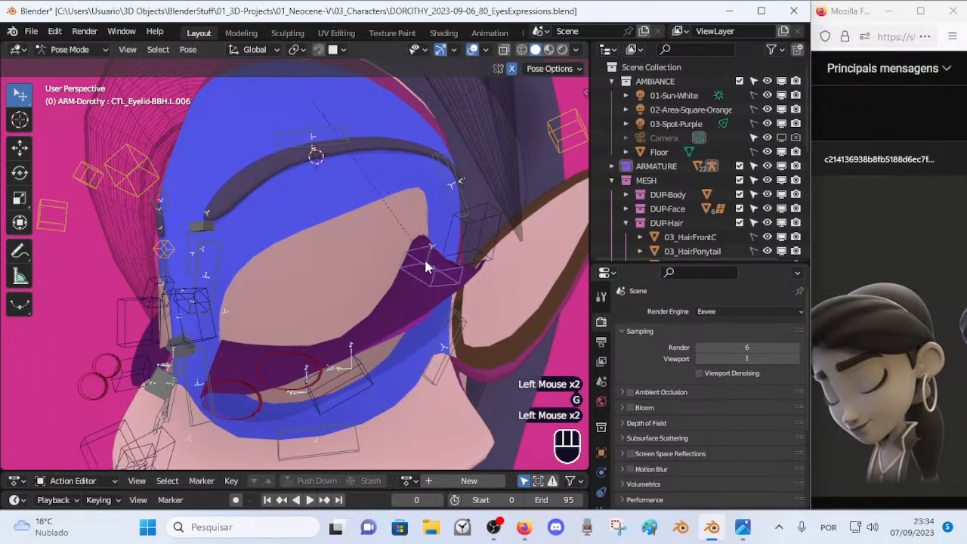
pyautogui.press('g')
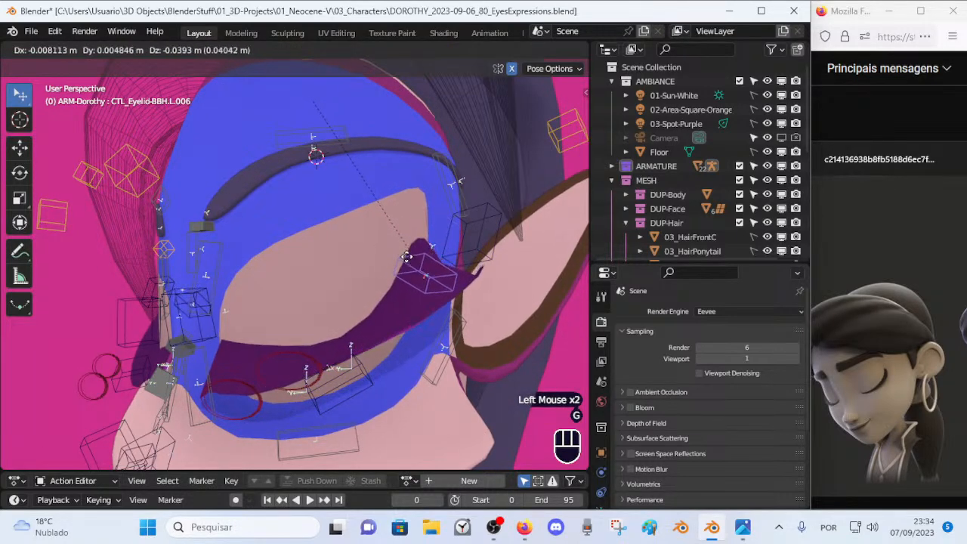
pyautogui.click(384, 284)
# Step: Fine-tune the eyelid control CTL_Eyelid-BBH.L.002 from the front and from the side of the face
pyautogui.click(337, 362)
pyautogui.press('g')
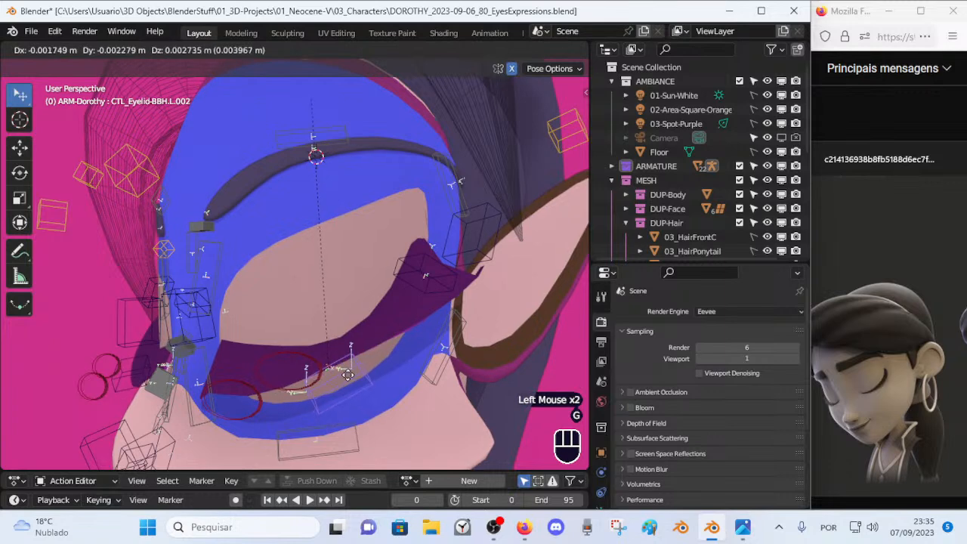
pyautogui.click(348, 374)
pyautogui.scroll(-3, 345, 387)
pyautogui.moveTo(345, 387); pyautogui.dragTo(355, 247, button='middle')
pyautogui.press('g')
pyautogui.click(331, 256)
# Step: Adjust the outer eyelid control CTL_Eyelid-BBH.L.006 and the eyelash tip from the side of the head
pyautogui.scroll(1, 336, 261)
pyautogui.click(353, 276)
pyautogui.press('g')
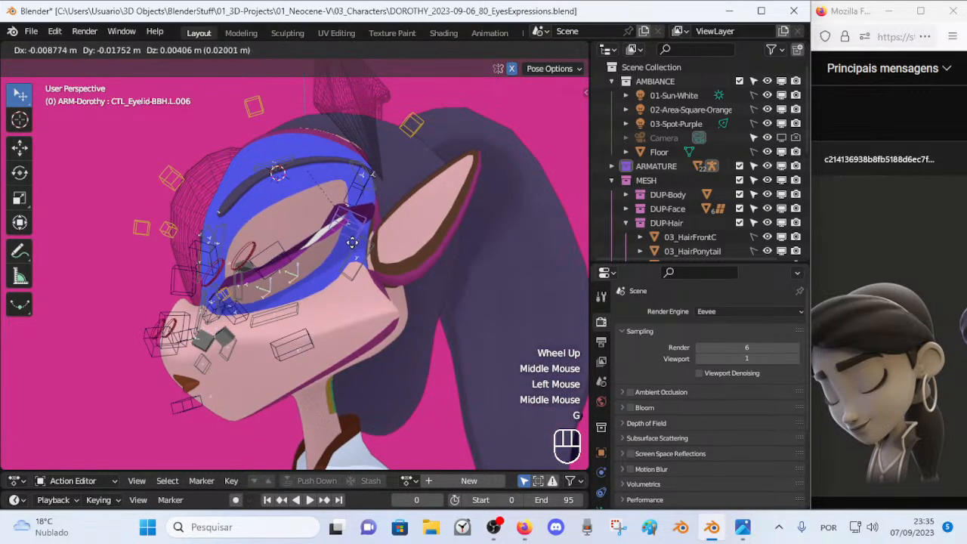
pyautogui.click(361, 253)
pyautogui.click(356, 200)
pyautogui.press('g')
pyautogui.click(347, 199)
# Step: Refine the outer end of the closed eyelid from a different angle
pyautogui.moveTo(298, 231); pyautogui.dragTo(292, 313, button='middle')
pyautogui.press('g')
pyautogui.click(317, 258)
pyautogui.press('g')
pyautogui.click(325, 248)
pyautogui.press('g')
pyautogui.click(361, 219)
# Step: Fit the outer eyelid control CTL_Eyelid-BBH.L.006 to the face with fine moves from several angles
pyautogui.click(351, 231)
pyautogui.press('g')
pyautogui.click(358, 235)
pyautogui.scroll(1, 285, 320)
pyautogui.click(321, 251)
pyautogui.moveTo(321, 252); pyautogui.dragTo(306, 234, button='middle')
pyautogui.scroll(1, 305, 233)
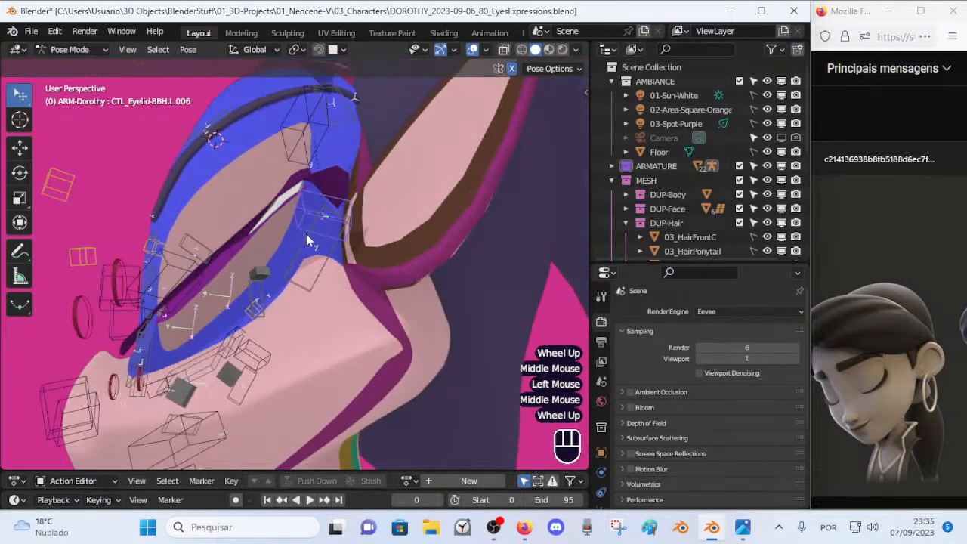
pyautogui.press('g')
pyautogui.keyDown('shift'); pyautogui.click(365, 355); pyautogui.keyUp('shift')
pyautogui.moveTo(365, 355); pyautogui.dragTo(344, 293, button='middle')
pyautogui.press('g')
pyautogui.keyDown('shift'); pyautogui.click(322, 281); pyautogui.keyUp('shift')
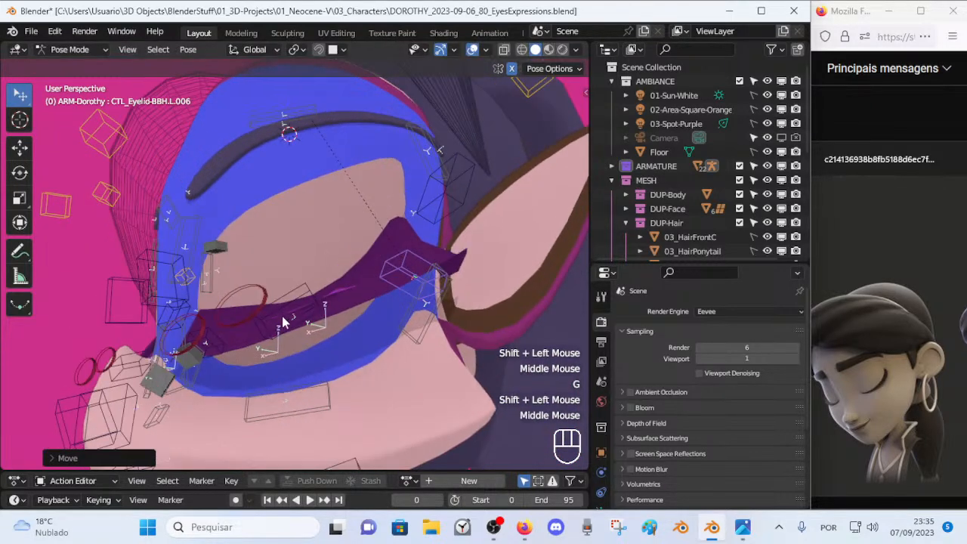
# Step: Move the eyelid control CTL_Eyelid-BBH.L.002 down with a fine adjustment to fit the lid to the eye
pyautogui.click(283, 325)
pyautogui.press('g')
pyautogui.keyDown('shift'); pyautogui.click(308, 407); pyautogui.keyUp('shift')
pyautogui.scroll(-2, 312, 372)
pyautogui.moveTo(307, 407); pyautogui.dragTo(385, 322, button='middle')
pyautogui.scroll(2, 293, 332)
pyautogui.scroll(2, 400, 351)
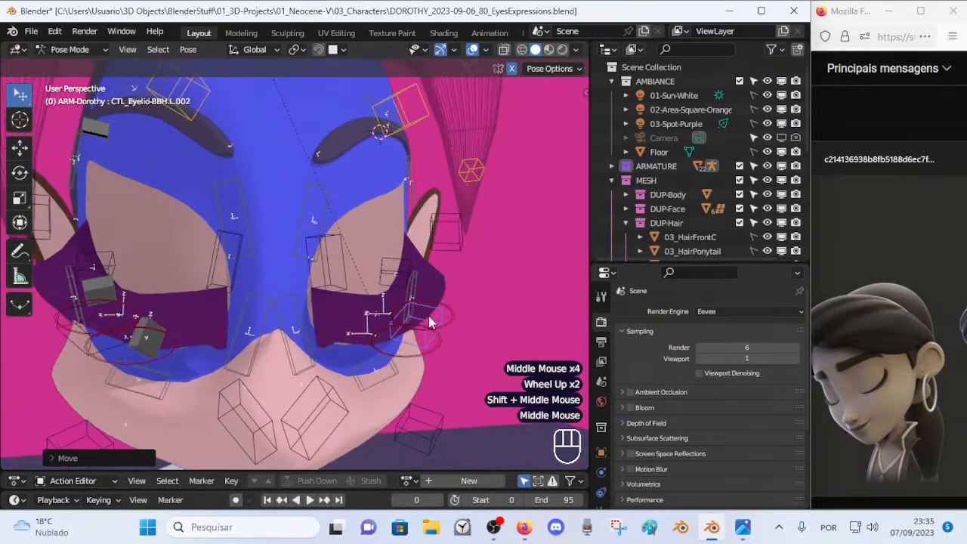
pyautogui.press('g')
pyautogui.press('y')
pyautogui.press('Escape')
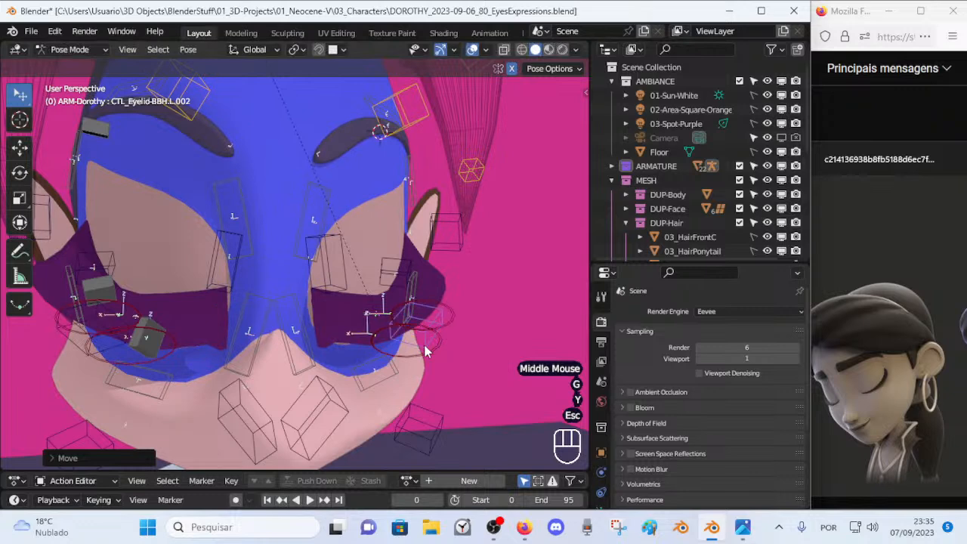
pyautogui.click(424, 418)
pyautogui.press('g')
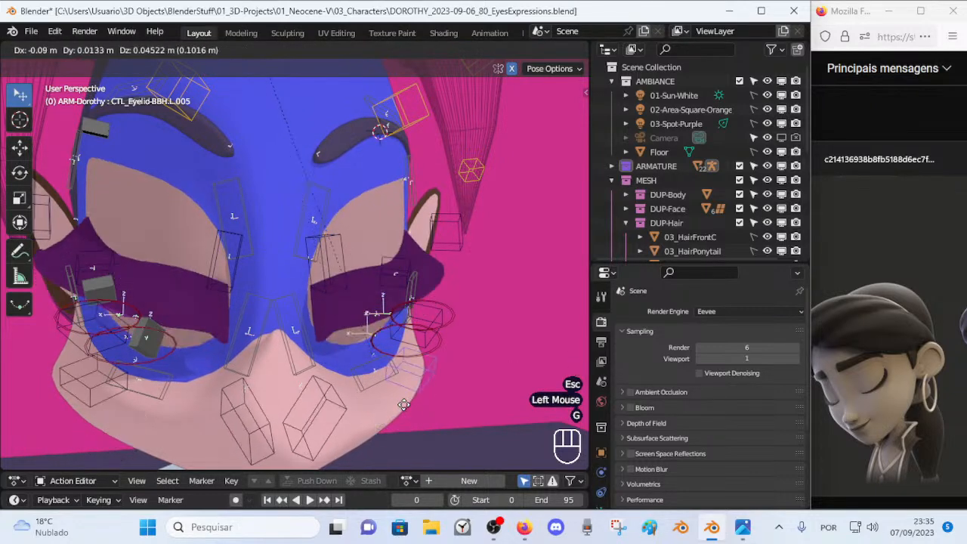
pyautogui.press('Escape')
pyautogui.keyDown('shift'); pyautogui.moveTo(425, 387); pyautogui.dragTo(374, 294, button='middle'); pyautogui.keyUp('shift')
pyautogui.press('g')
pyautogui.press('Escape')
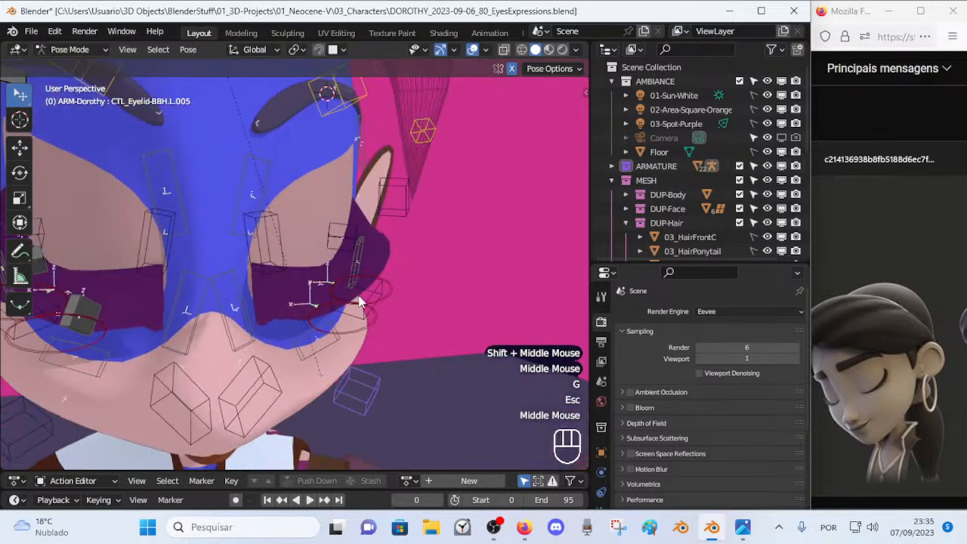
# Step: Select the outer eyelid controls, including CTL_Eyelid-BBH.L.001, .005 and .006, scale them to about 0.92 and reposition them together
pyautogui.click(373, 294)
pyautogui.click(375, 292)
pyautogui.keyDown('shift'); pyautogui.click(377, 385); pyautogui.keyUp('shift')
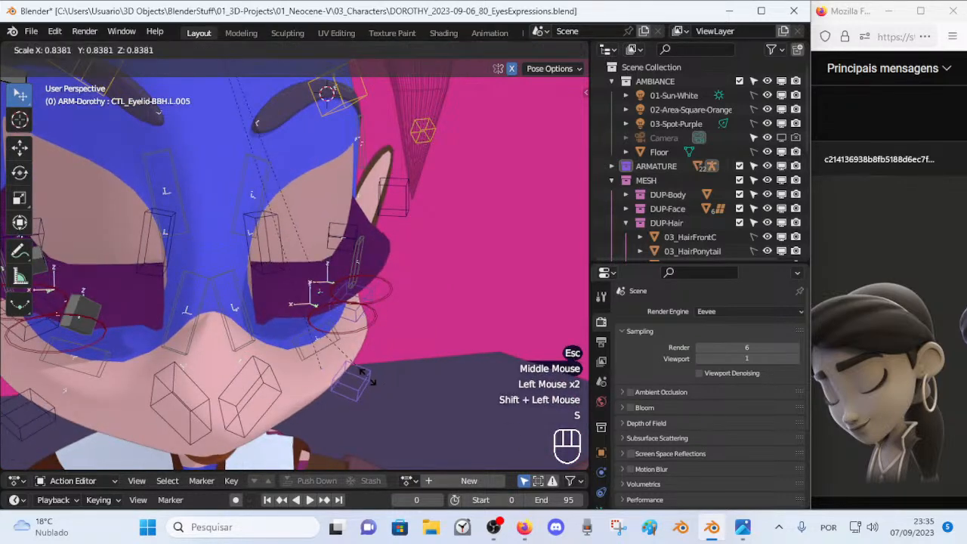
pyautogui.press('s')
pyautogui.press('Escape')
pyautogui.moveTo(369, 349); pyautogui.dragTo(337, 280, button='middle')
pyautogui.keyDown('shift'); pyautogui.click(378, 222); pyautogui.keyUp('shift')
pyautogui.keyDown('shift'); pyautogui.click(379, 221); pyautogui.keyUp('shift')
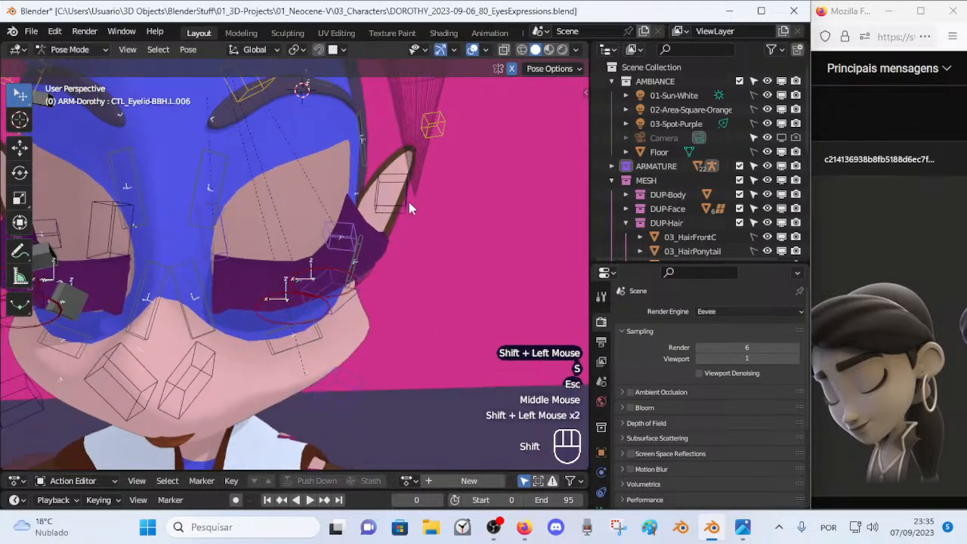
pyautogui.press('s')
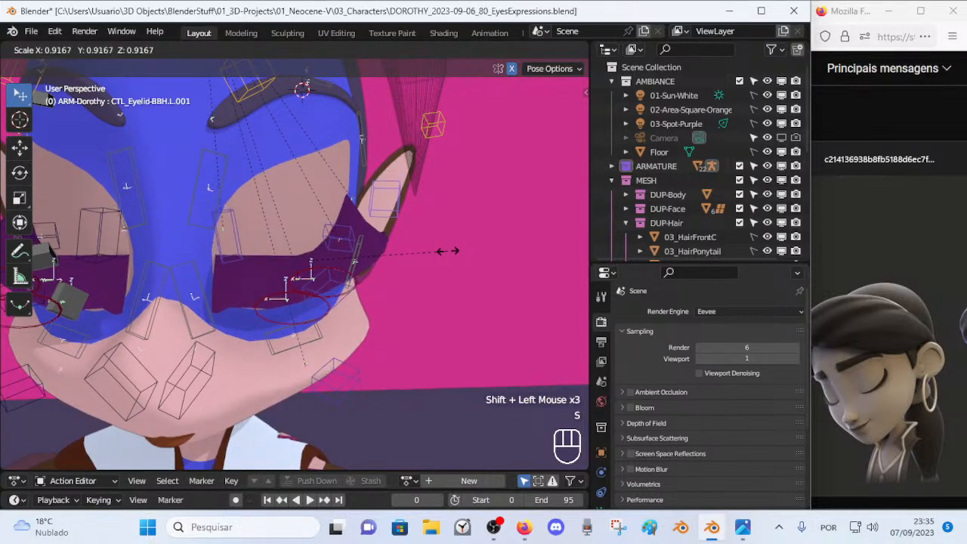
pyautogui.click(451, 252)
pyautogui.press('g')
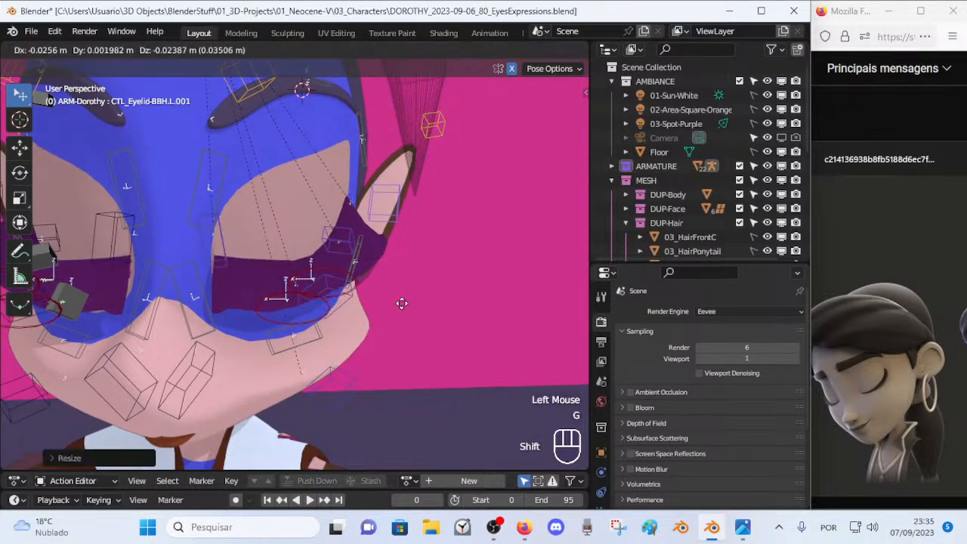
pyautogui.keyDown('shift'); pyautogui.click(376, 389); pyautogui.keyUp('shift')
pyautogui.click(211, 262)
pyautogui.press('g')
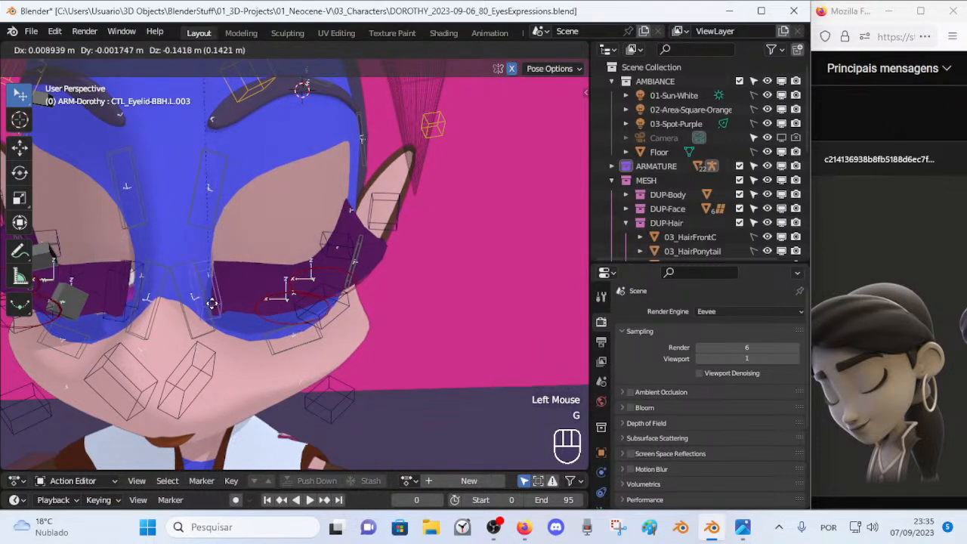
pyautogui.press('Escape')
# Step: Move the inner eyelid controls CTL_Eyelid-BBH.L.004 and CTL_Eyelid-BBH.L.003 down individually to lower the lid's inner corner
pyautogui.moveTo(223, 274); pyautogui.dragTo(188, 345, button='middle')
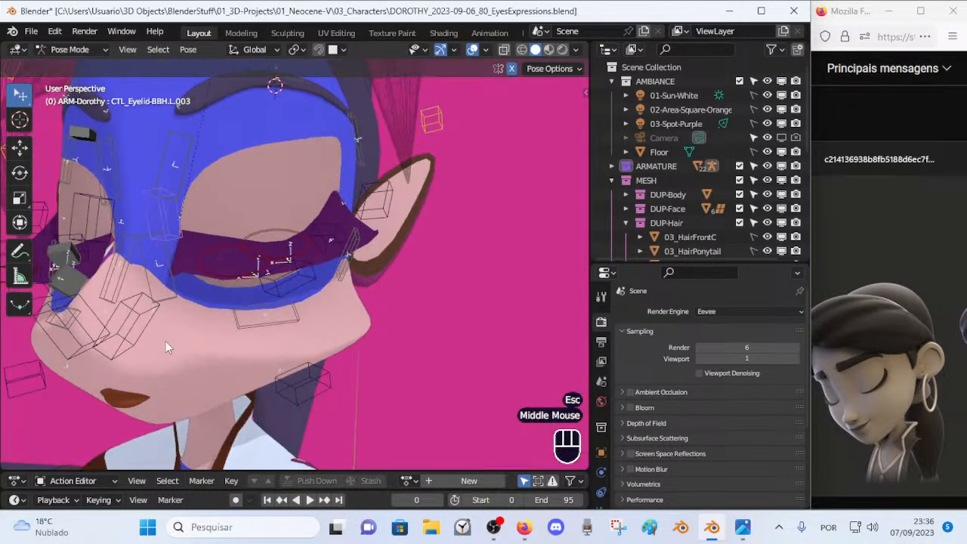
pyautogui.click(151, 339)
pyautogui.press('g')
pyautogui.click(169, 373)
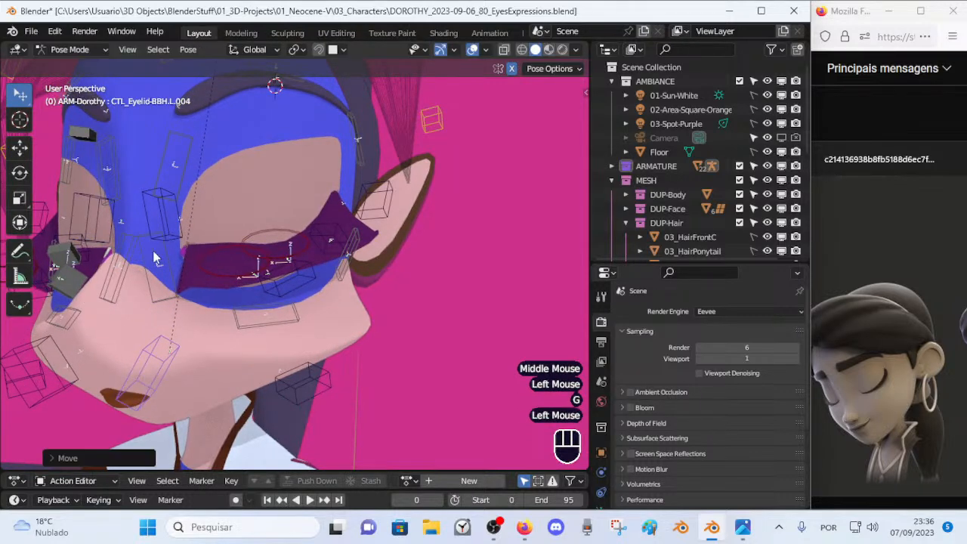
pyautogui.click(171, 247)
pyautogui.press('g')
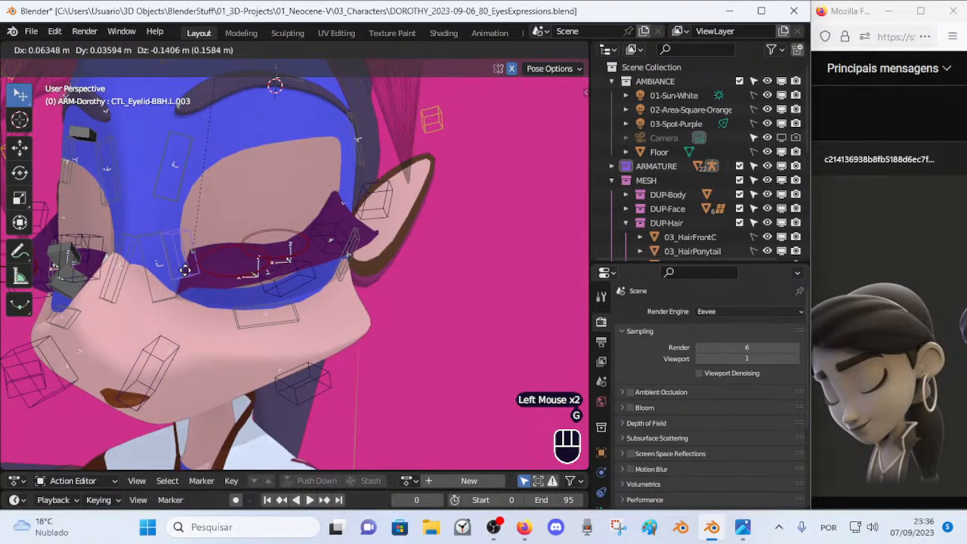
pyautogui.click(184, 270)
# Step: Move CTL_Eyelid-BBH.L.003 and CTL_Eyelid-BBH.L.004 together to fit the inner eye corner
pyautogui.moveTo(184, 270); pyautogui.dragTo(221, 262, button='middle')
pyautogui.keyDown('shift'); pyautogui.click(197, 342); pyautogui.keyUp('shift')
pyautogui.press('g')
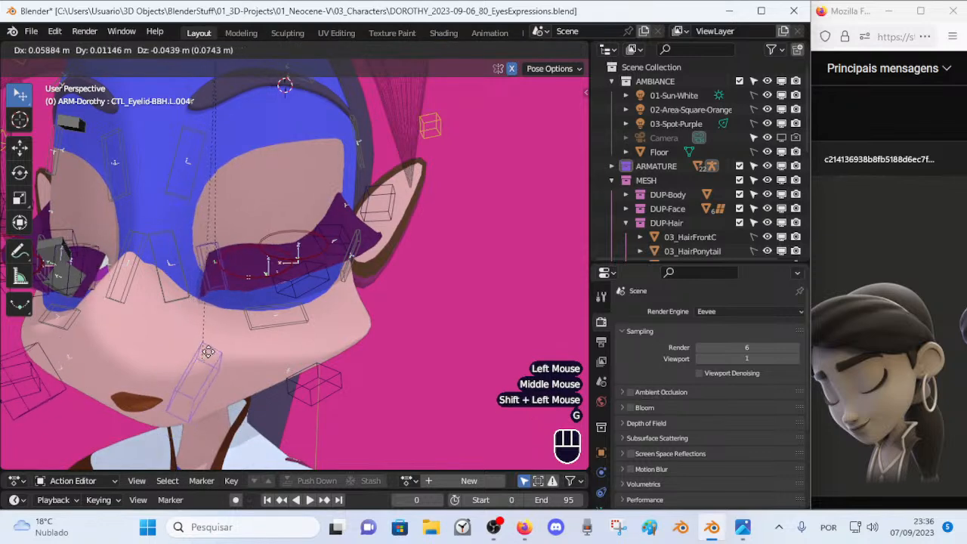
pyautogui.click(200, 345)
# Step: Move the middle eyelid controls CTL_Eyelid-BBH.L.002 and CTL_Eyelid-BBH.L.005 together down and toward the nose
pyautogui.click(288, 295)
pyautogui.keyDown('shift'); pyautogui.click(317, 371); pyautogui.keyUp('shift')
pyautogui.press('g')
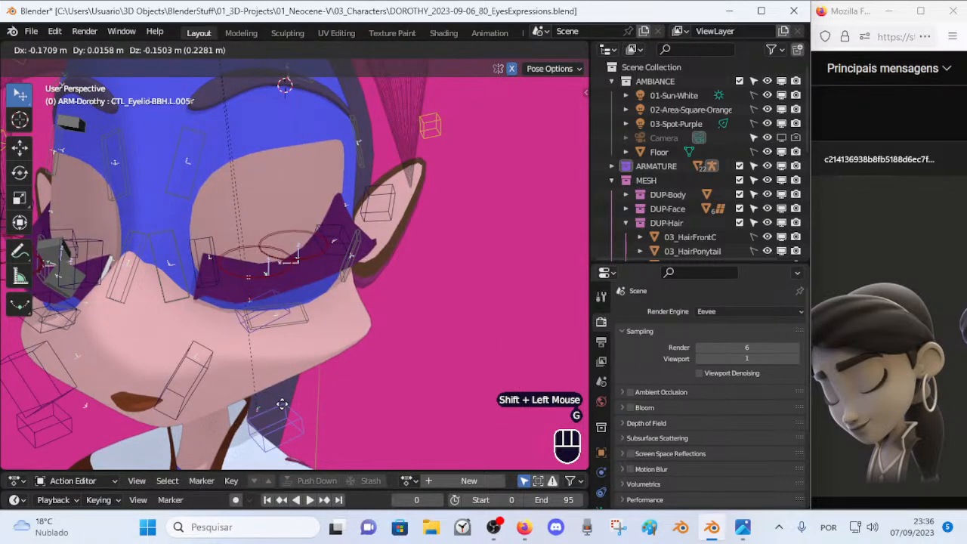
pyautogui.click(281, 404)
# Step: Refine the inner pair CTL_Eyelid-BBH.L.003 and CTL_Eyelid-BBH.L.004 with joint moves from angled and front views
pyautogui.moveTo(288, 345); pyautogui.dragTo(211, 265, button='middle')
pyautogui.click(215, 261)
pyautogui.keyDown('shift'); pyautogui.click(194, 388); pyautogui.keyUp('shift')
pyautogui.press('g')
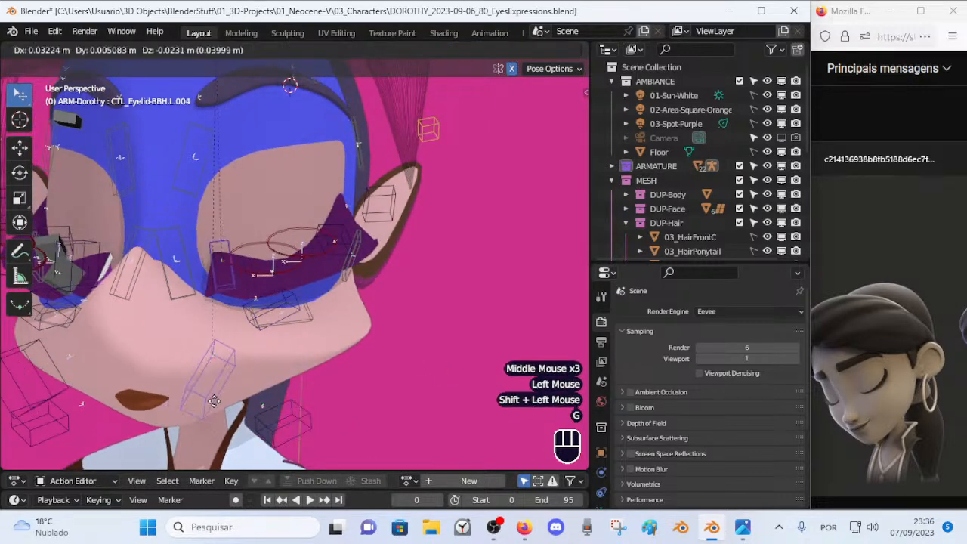
pyautogui.click(209, 410)
pyautogui.moveTo(224, 299); pyautogui.dragTo(291, 316, button='middle')
pyautogui.scroll(-2, 185, 321)
pyautogui.scroll(2, 270, 317)
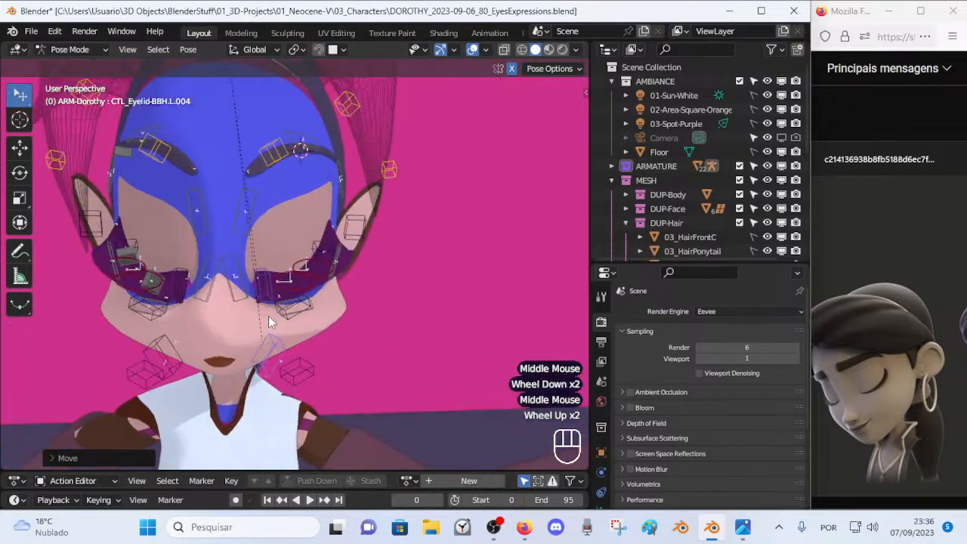
pyautogui.press('g')
pyautogui.click(247, 279)
# Step: Raise CTL_Eyelid-BBH.L.002 and CTL_Eyelid-BBH.L.005 slightly together, and refine the middle of the lid from the front and an angle
pyautogui.click(291, 315)
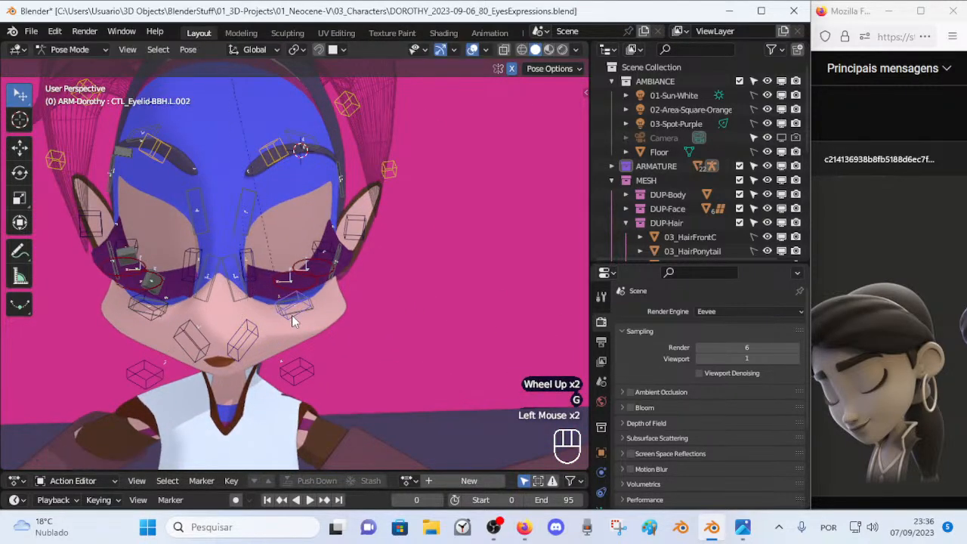
pyautogui.keyDown('shift'); pyautogui.click(293, 374); pyautogui.keyUp('shift')
pyautogui.press('g')
pyautogui.click(293, 363)
pyautogui.doubleClick(298, 309)
pyautogui.press('g')
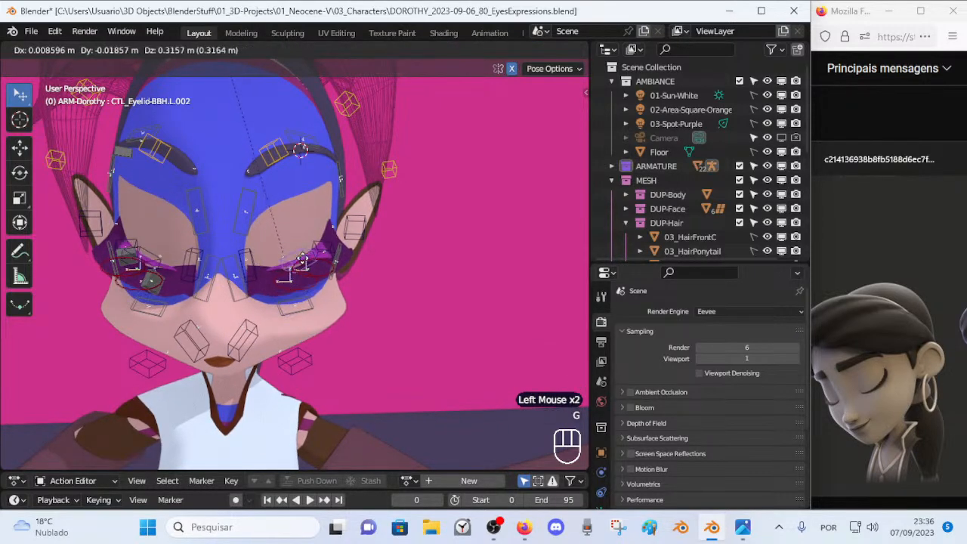
pyautogui.click(293, 342)
pyautogui.moveTo(294, 342); pyautogui.dragTo(362, 354, button='middle')
pyautogui.press('g')
pyautogui.click(408, 318)
# Step: Move the upper eye contour control CTL-EyeContour-Top.L up and outward, and rotate it about -4 degrees
pyautogui.moveTo(408, 319); pyautogui.dragTo(310, 287, button='middle')
pyautogui.scroll(-2, 279, 325)
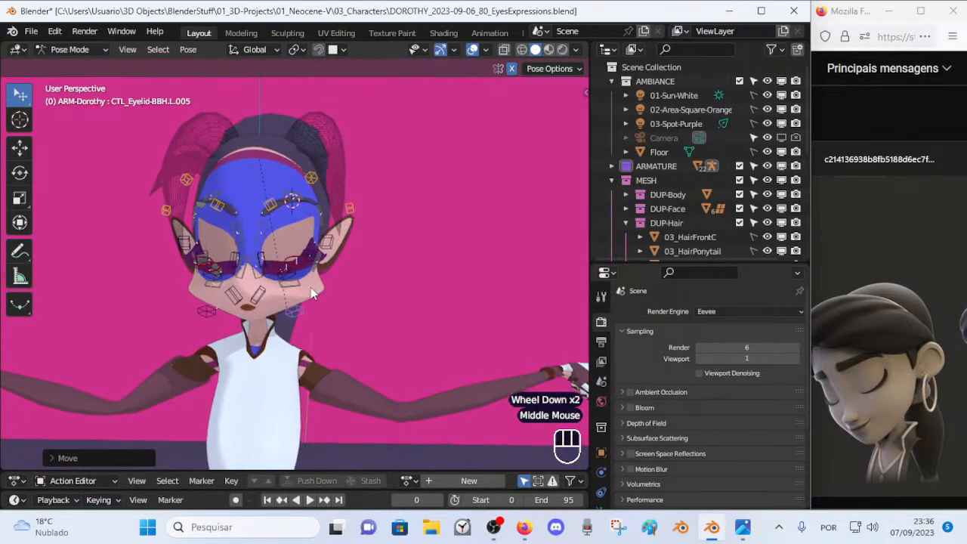
pyautogui.scroll(2, 308, 286)
pyautogui.click(301, 253)
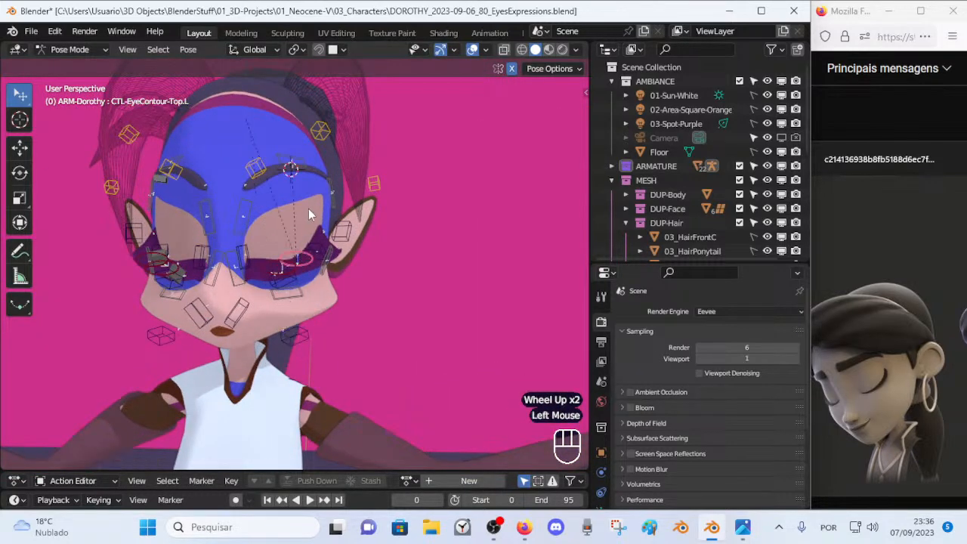
pyautogui.press('g')
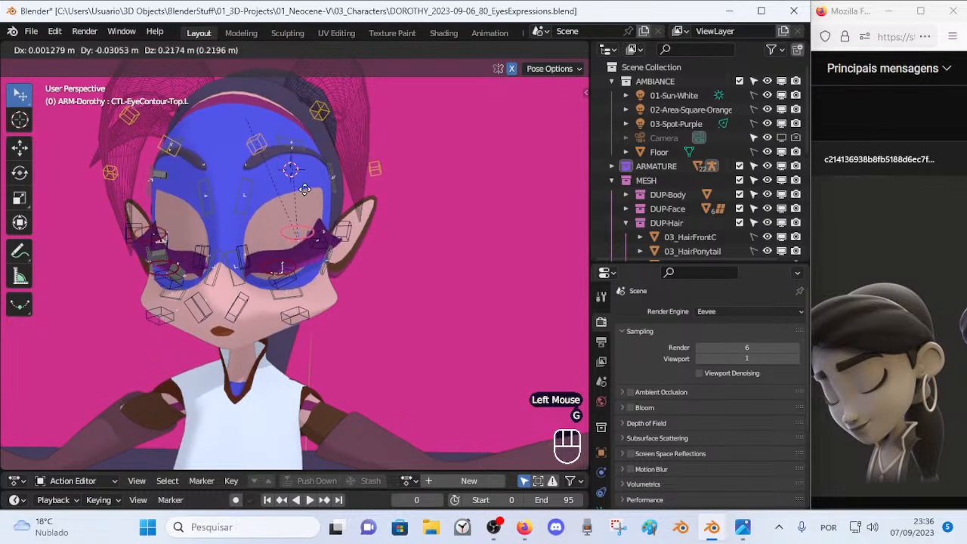
pyautogui.click(358, 228)
pyautogui.press('r')
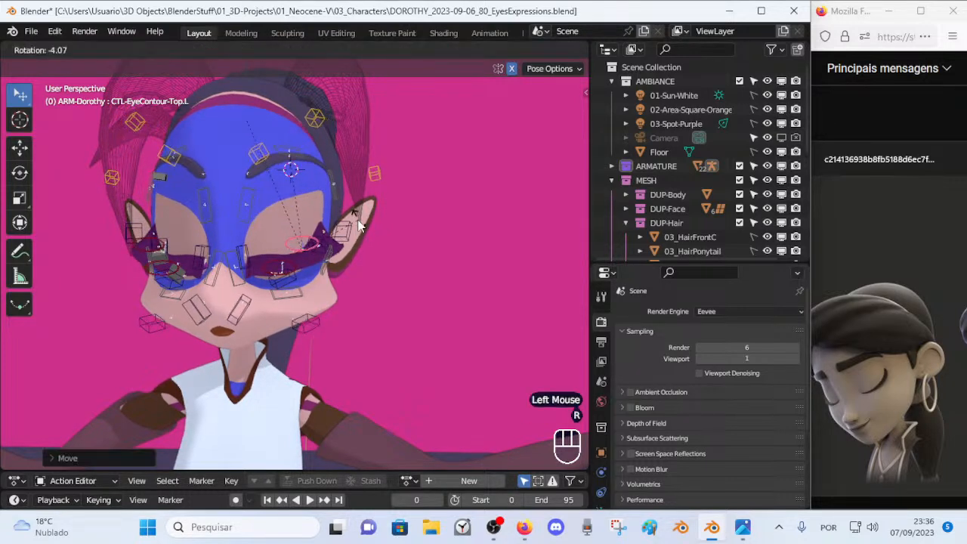
pyautogui.click(359, 221)
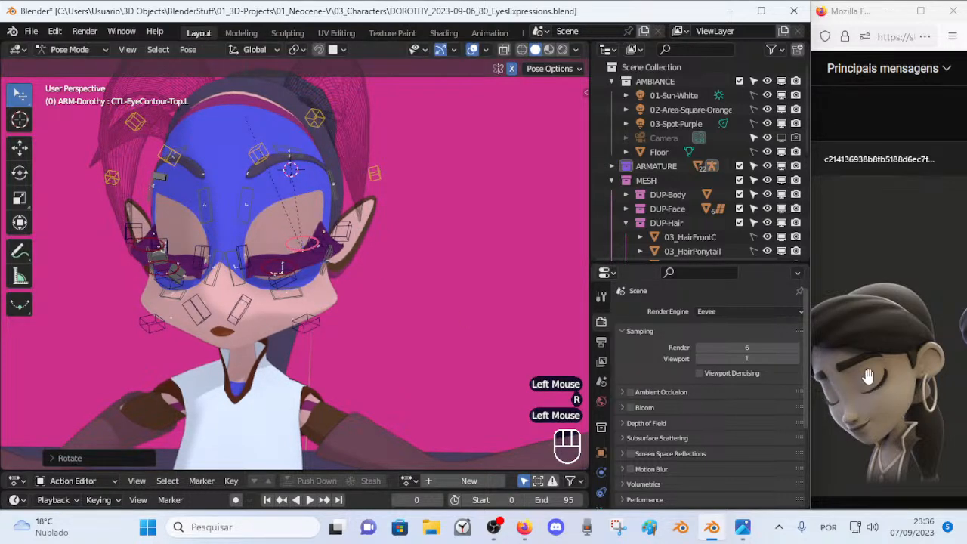
# Step: Move the lower eye contour control CTL-EyeContour-Bot.L outward and slightly up, and rotate it to follow the lid curve
pyautogui.click(268, 277)
pyautogui.press('g')
pyautogui.press('shift')
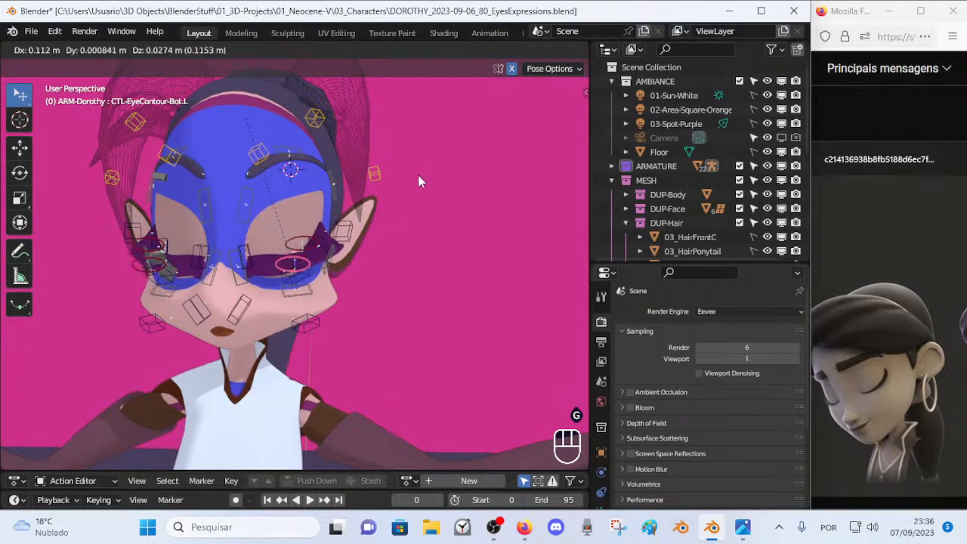
pyautogui.press('Escape')
pyautogui.scroll(2, 370, 252)
pyautogui.moveTo(370, 252); pyautogui.dragTo(355, 254, button='middle')
pyautogui.press('g')
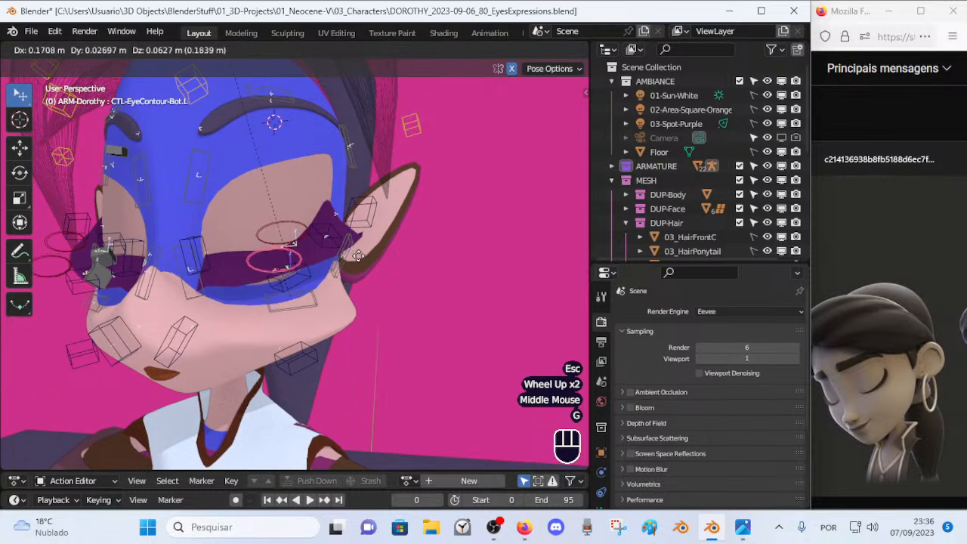
pyautogui.click(360, 255)
pyautogui.press('r')
pyautogui.click(353, 241)
# Step: Rotate CTL-EyeContour-Top.L by about -12 degrees and reposition it over the closed lid
pyautogui.click(300, 232)
pyautogui.press('r')
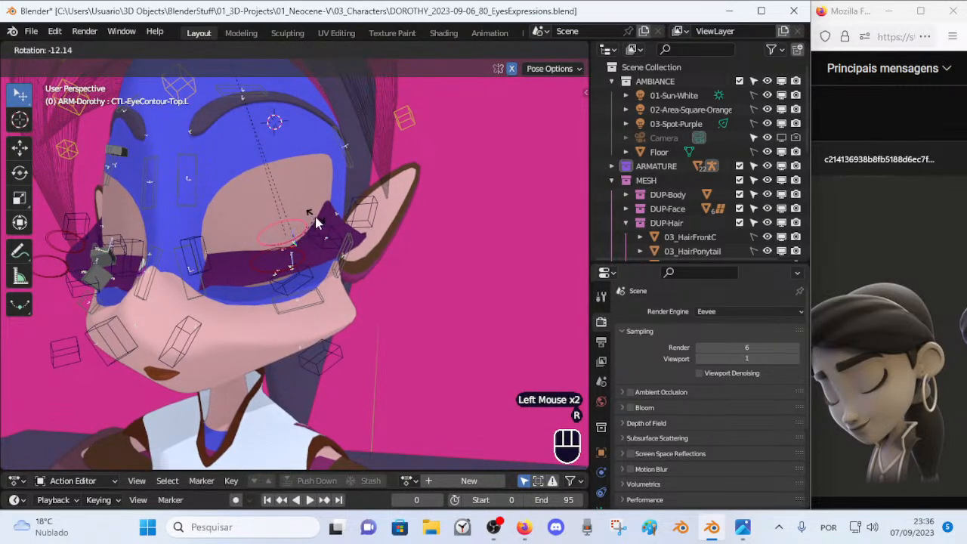
pyautogui.click(315, 217)
pyautogui.press('g')
pyautogui.keyDown('shift'); pyautogui.click(272, 255); pyautogui.keyUp('shift')
pyautogui.moveTo(225, 281); pyautogui.dragTo(226, 314, button='middle')
pyautogui.scroll(-2, 294, 268)
pyautogui.scroll(2, 219, 317)
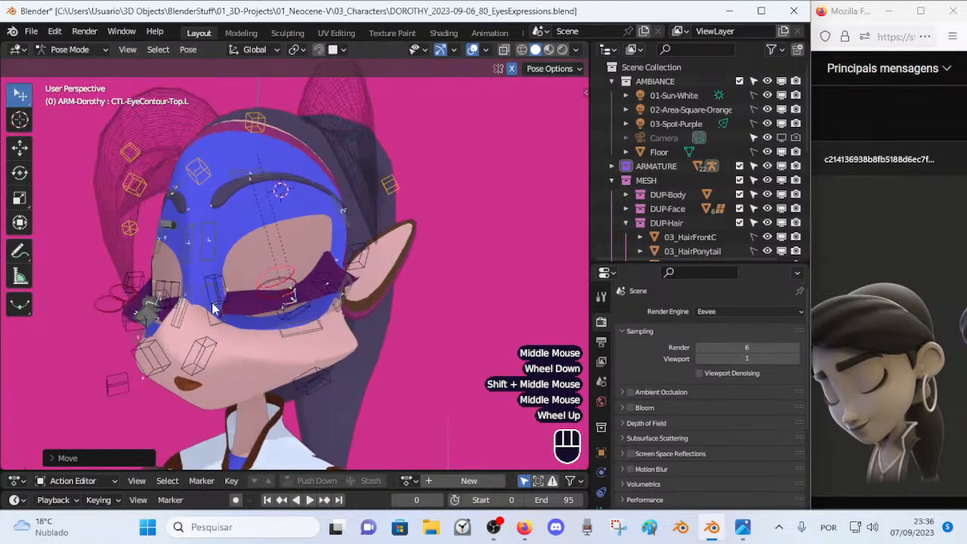
pyautogui.click(217, 285)
pyautogui.press('g')
pyautogui.press('Escape')
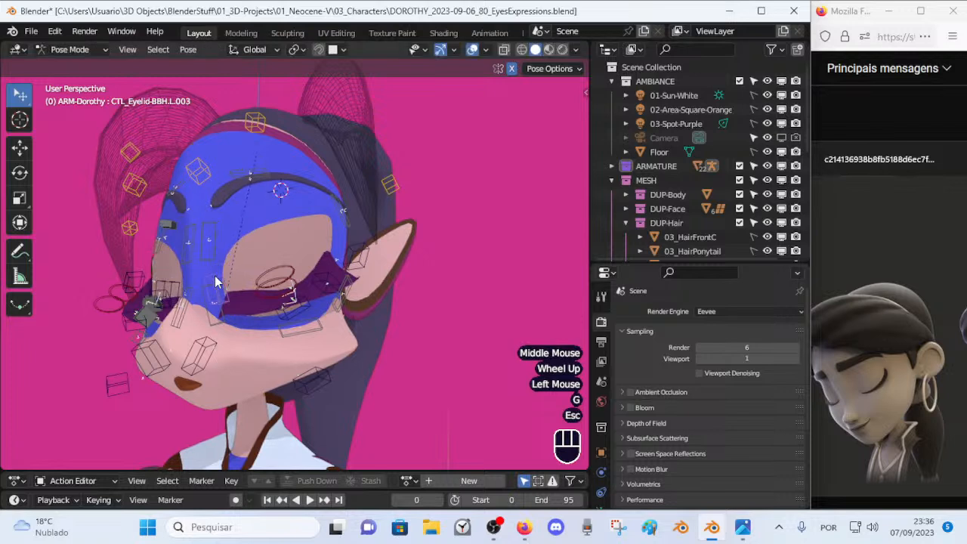
# Step: Move the inner eyelid control CTL_Eyelid-BBH.L.004 up to thin the lid near the nose
pyautogui.click(223, 349)
pyautogui.press('g')
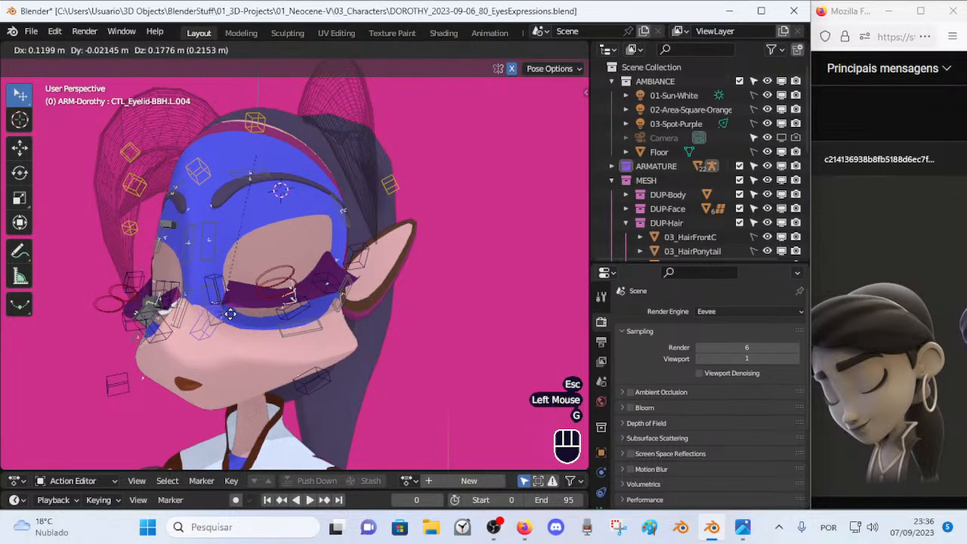
pyautogui.click(230, 314)
pyautogui.click(300, 306)
pyautogui.press('g')
pyautogui.press('Escape')
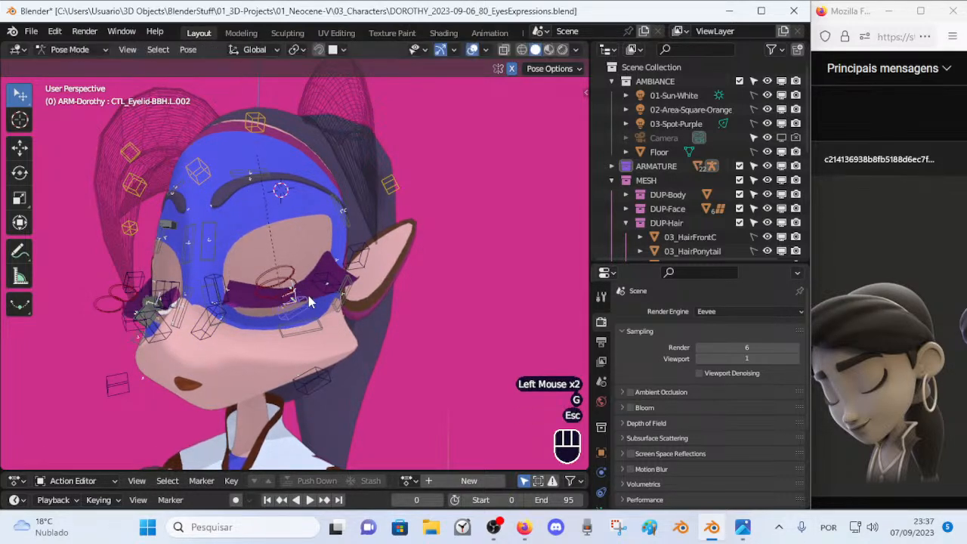
# Step: Adjust the positions of the outer eyelid control CTL_Eyelid-BBH.L.006 and the middle control CTL_Eyelid-BBH.L.002
pyautogui.click(323, 272)
pyautogui.press('g')
pyautogui.click(296, 299)
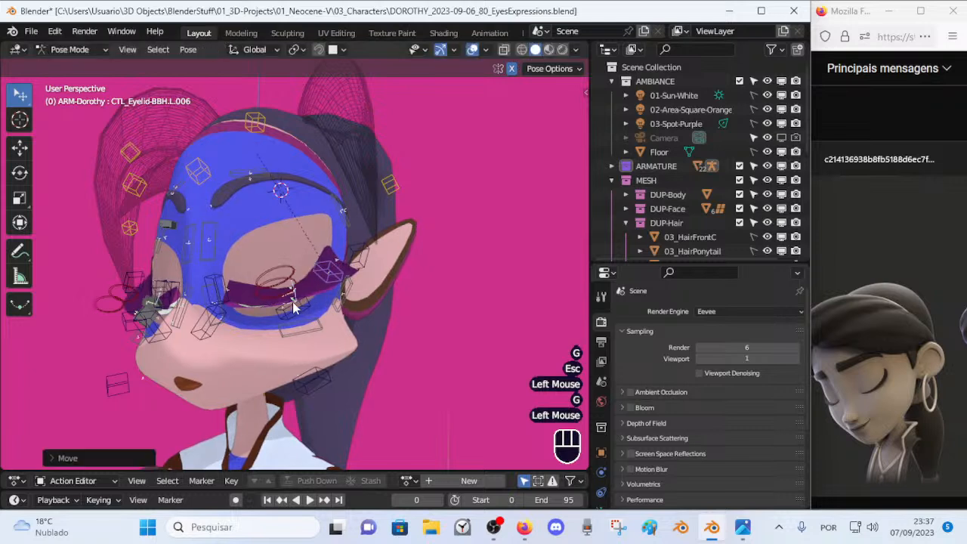
pyautogui.click(297, 299)
pyautogui.press('g')
pyautogui.click(309, 301)
pyautogui.click(310, 302)
pyautogui.press('g')
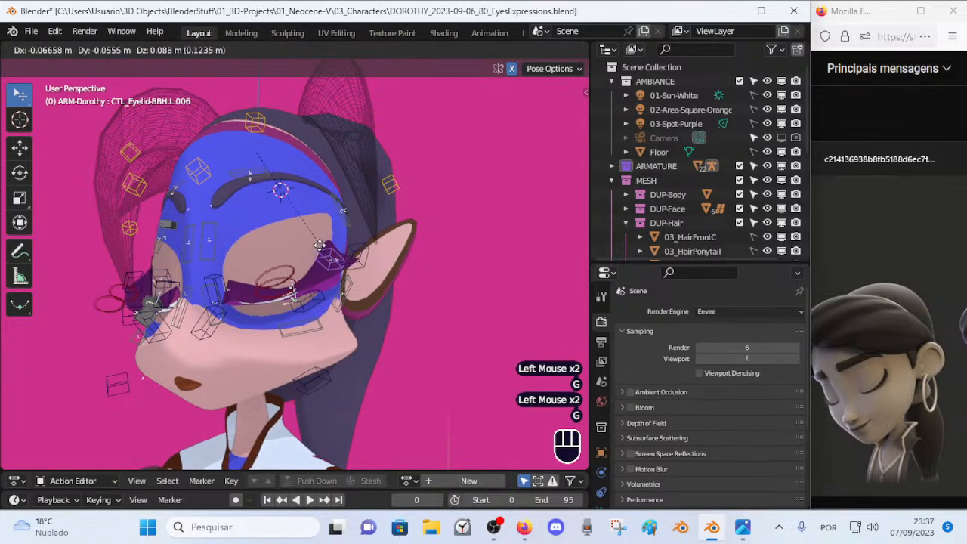
pyautogui.press('Escape')
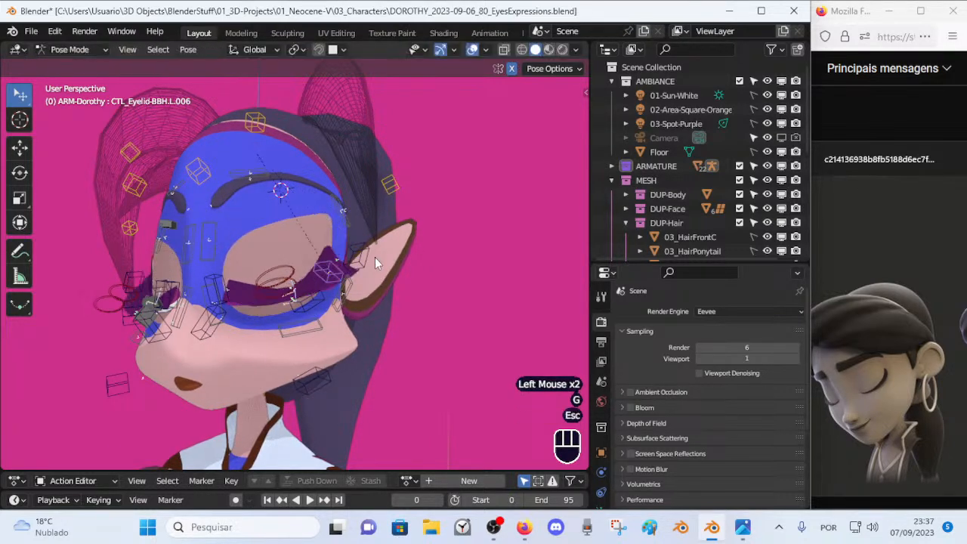
pyautogui.press('g')
pyautogui.press('Escape')
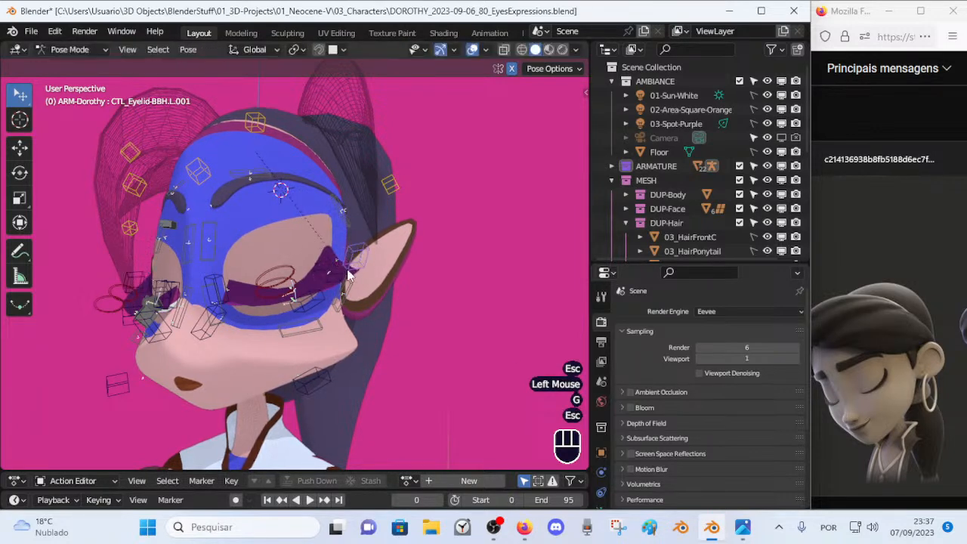
# Step: Move the eyelid control CTL_Eyelid-BBH.L.005 toward the nose to curve the closed lid
pyautogui.click(306, 387)
pyautogui.press('g')
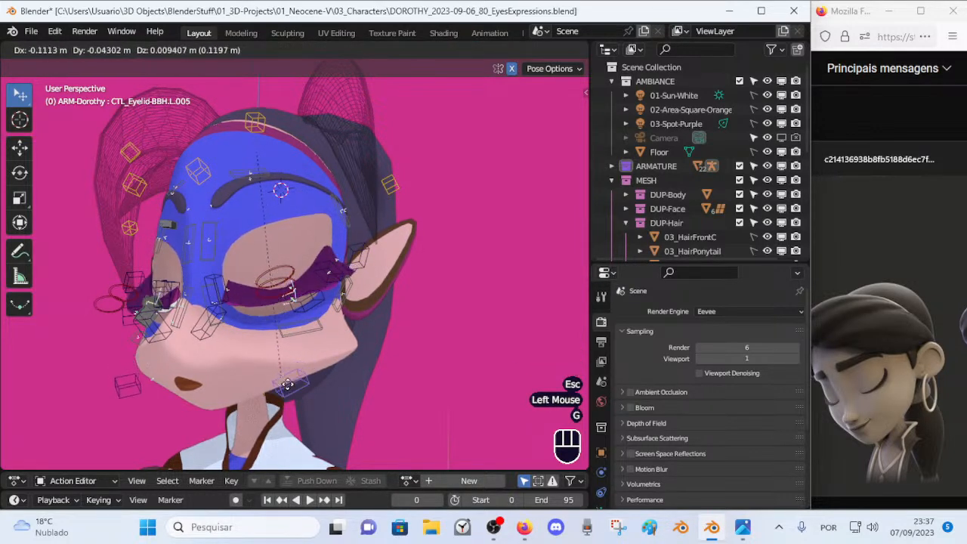
pyautogui.click(279, 378)
pyautogui.moveTo(279, 377); pyautogui.dragTo(244, 293, button='middle')
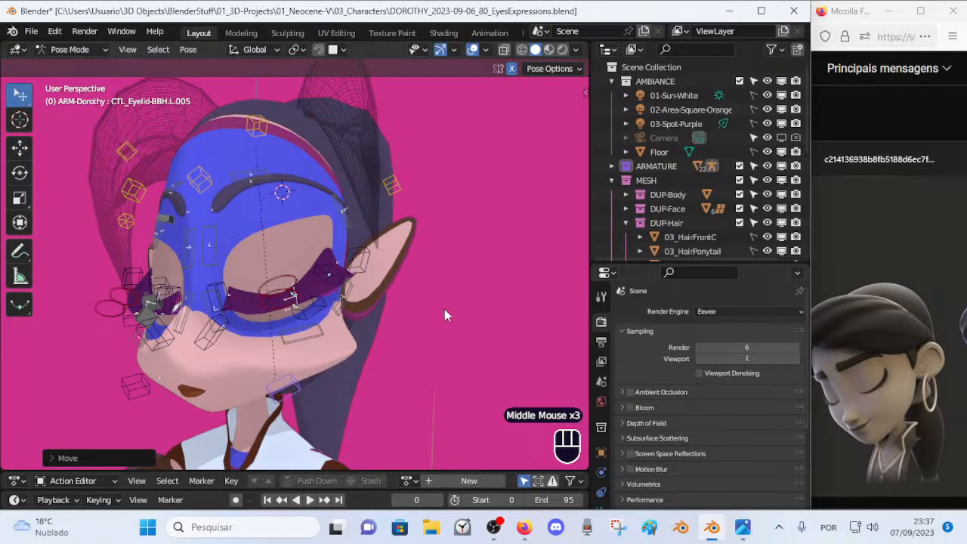
# Step: Move CTL_Eyelid-BBH.L.002 and CTL_Eyelid-BBH.L.005 together up and toward the nose, and fine-tune their position
pyautogui.click(265, 321)
pyautogui.press('g')
pyautogui.press('Escape')
pyautogui.keyDown('shift'); pyautogui.click(285, 383); pyautogui.keyUp('shift')
pyautogui.press('g')
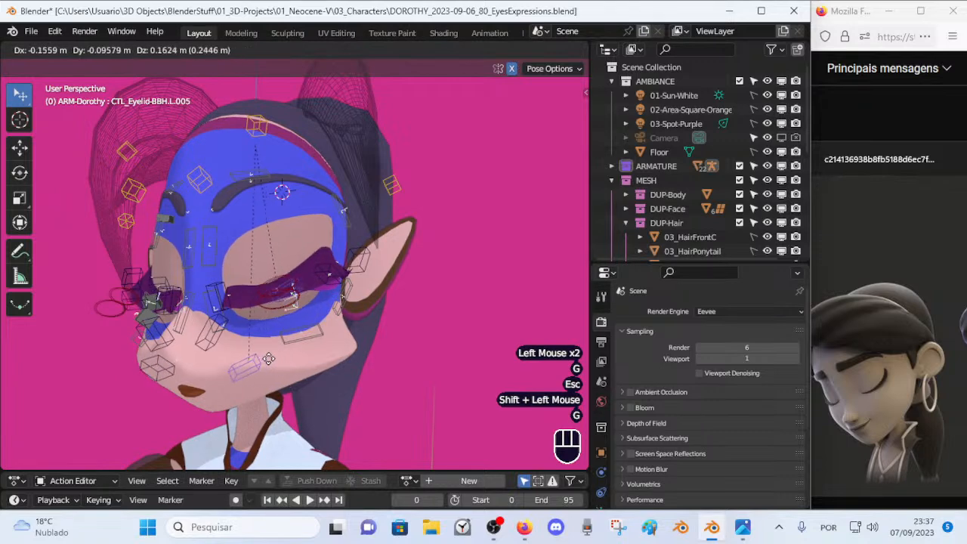
pyautogui.click(268, 360)
pyautogui.press('g')
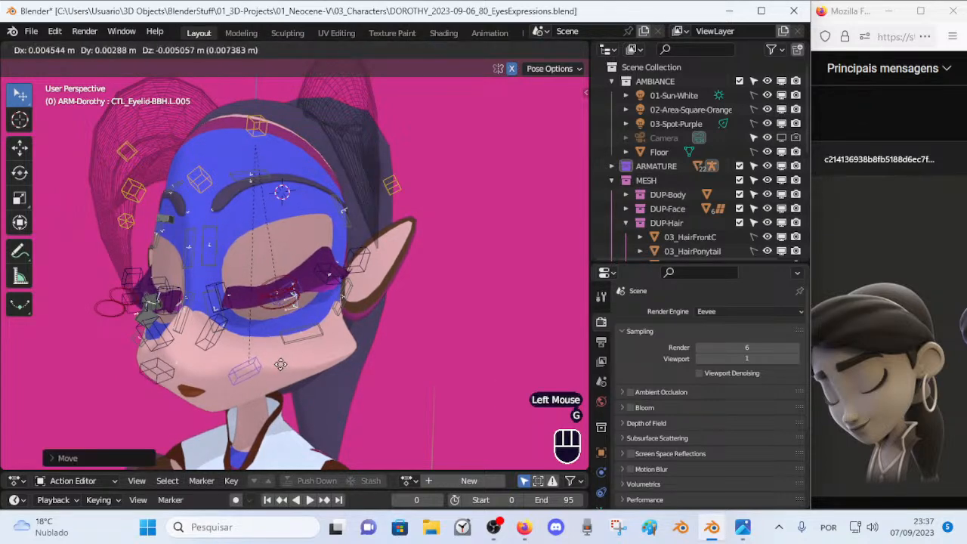
pyautogui.click(271, 351)
# Step: Switch the viewport to Material Preview shading and inspect the closed eyelids from the front
pyautogui.moveTo(271, 348)
pyautogui.mouseDown(button='middle')
pyautogui.moveTo(332, 349)
pyautogui.moveTo(295, 356)
pyautogui.moveTo(270, 340)
pyautogui.mouseUp(button='middle')
pyautogui.click(549, 50)
pyautogui.moveTo(355, 253)
pyautogui.mouseDown(button='middle')
pyautogui.moveTo(226, 287)
pyautogui.moveTo(327, 270)
pyautogui.mouseUp(button='middle')
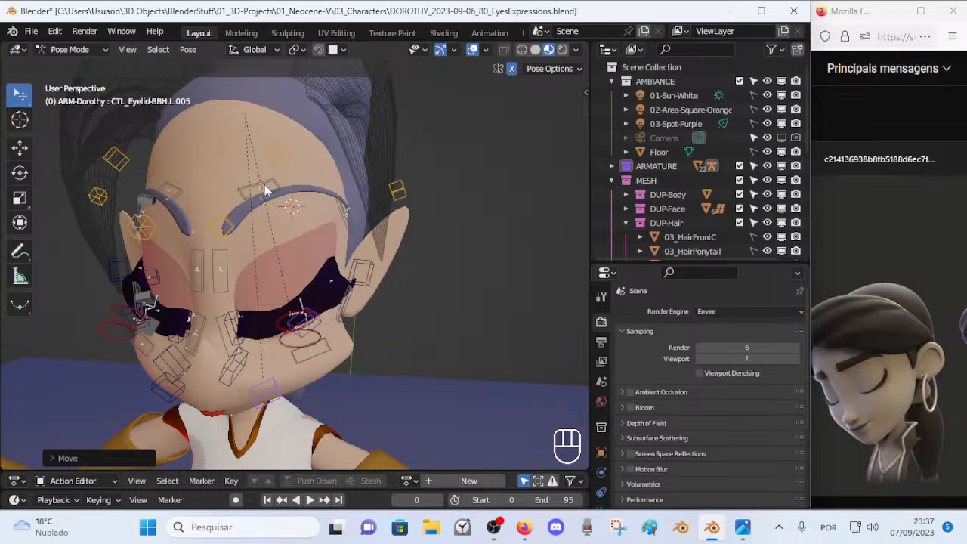
# Step: Lower the mirrored brow handler CTL_Eyebrow-BB-Handler.L.002 and reposition the inner handler CTL_Eyebrow-BB-Handler.L.001 to reshape the brow's inner end
pyautogui.click(276, 157)
pyautogui.press('g')
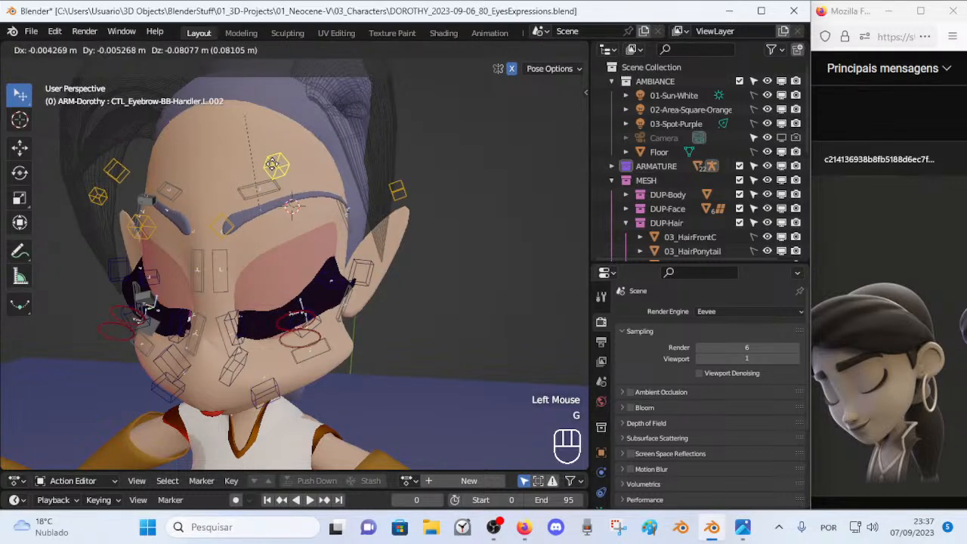
pyautogui.click(274, 167)
pyautogui.click(225, 225)
pyautogui.press('g')
pyautogui.click(238, 204)
pyautogui.press('g')
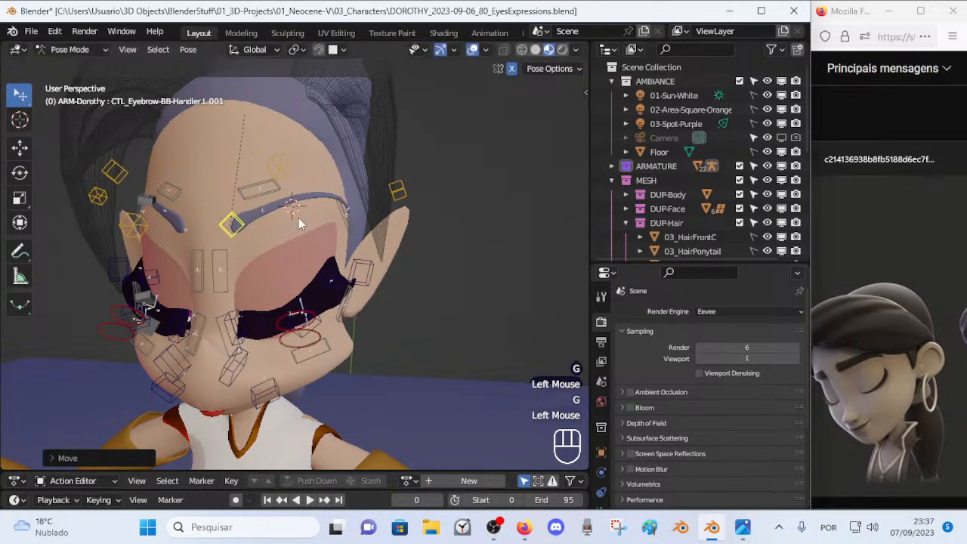
pyautogui.click(301, 214)
pyautogui.press('s')
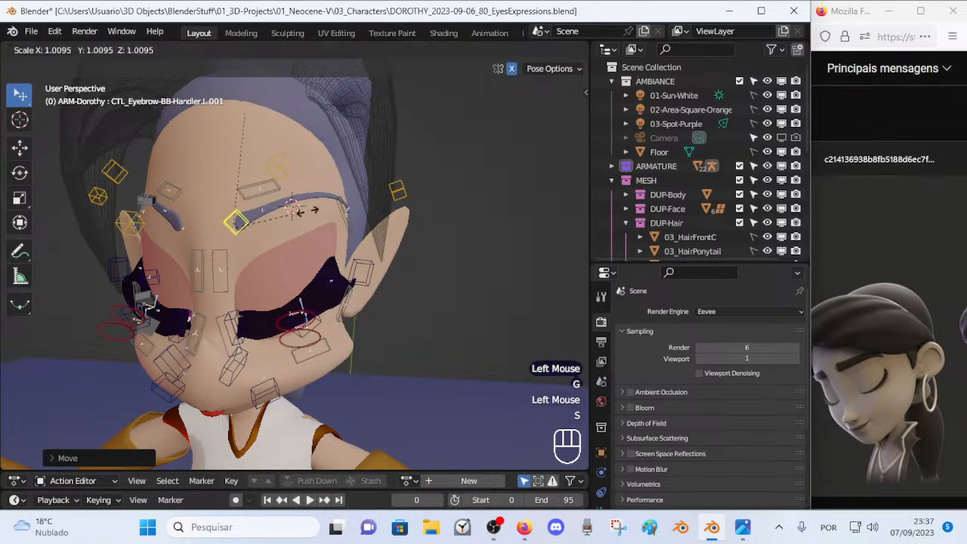
pyautogui.press('Escape')
# Step: Fine-tune the middle brow handler CTL_Eyebrow-BB-Handler.L.002 and move the outer handler CTL_Eyebrow-BB-Handler.L.003 to shape the brow's arch
pyautogui.click(276, 166)
pyautogui.press('g')
pyautogui.press('shift')
pyautogui.keyDown('shift'); pyautogui.click(257, 155); pyautogui.keyUp('shift')
pyautogui.moveTo(256, 155); pyautogui.dragTo(388, 183, button='middle')
pyautogui.click(387, 184)
pyautogui.press('g')
pyautogui.press('shift')
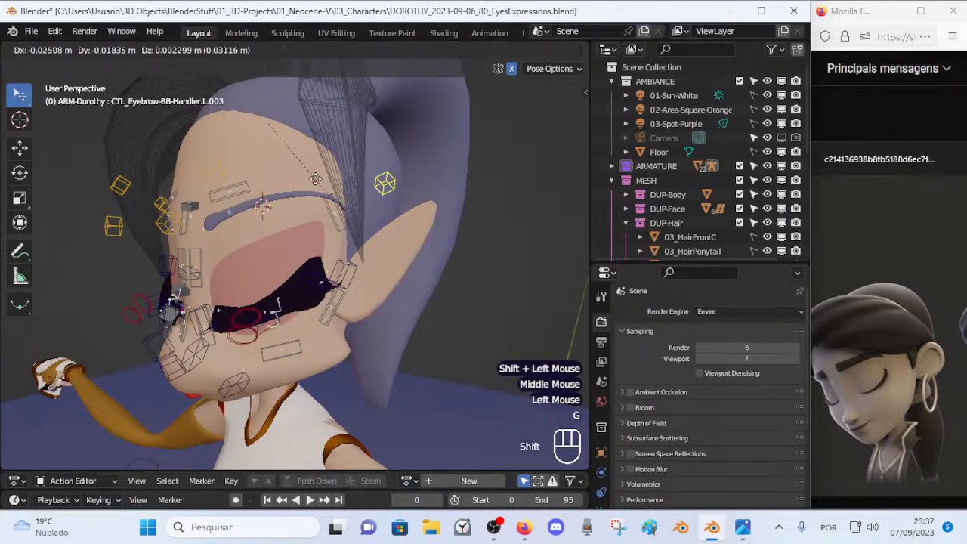
pyautogui.keyDown('shift'); pyautogui.click(232, 194); pyautogui.keyUp('shift')
pyautogui.moveTo(233, 193); pyautogui.dragTo(295, 201, button='middle')
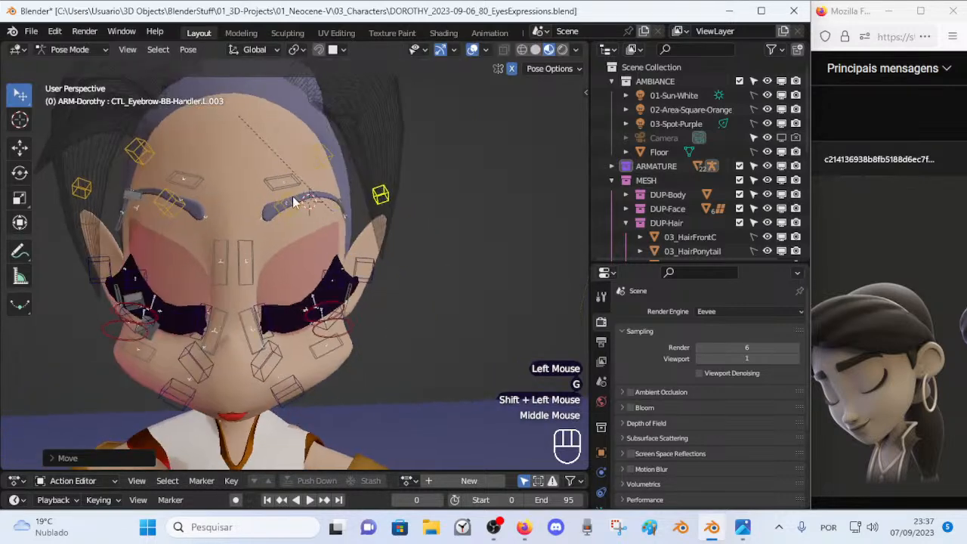
# Step: Try to move the brow-side control CTL-OrbicularisOculi-BBH.L.003 with X mirroring switched off, and undo the move
pyautogui.hotkey('shift', 'x')
pyautogui.click(288, 191)
pyautogui.press('g')
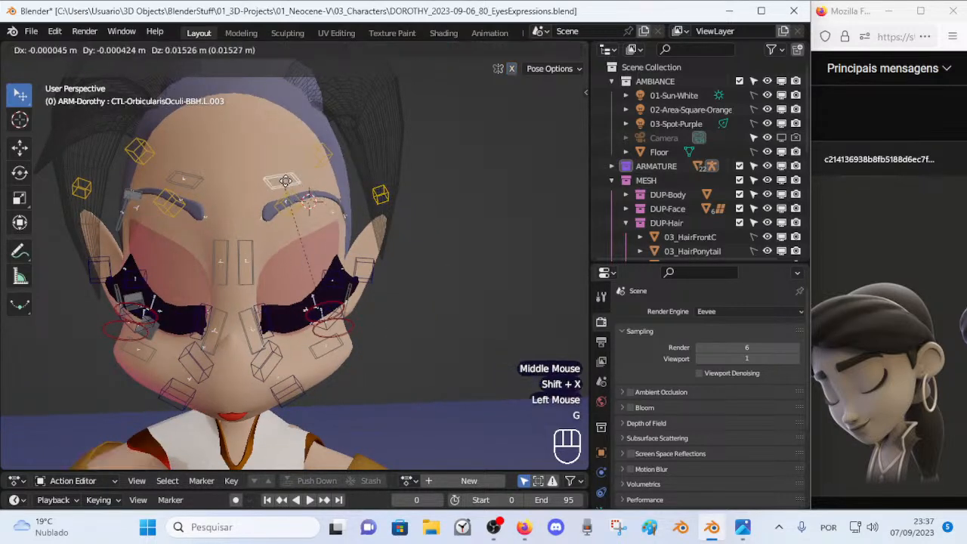
pyautogui.press('Escape')
pyautogui.press('g')
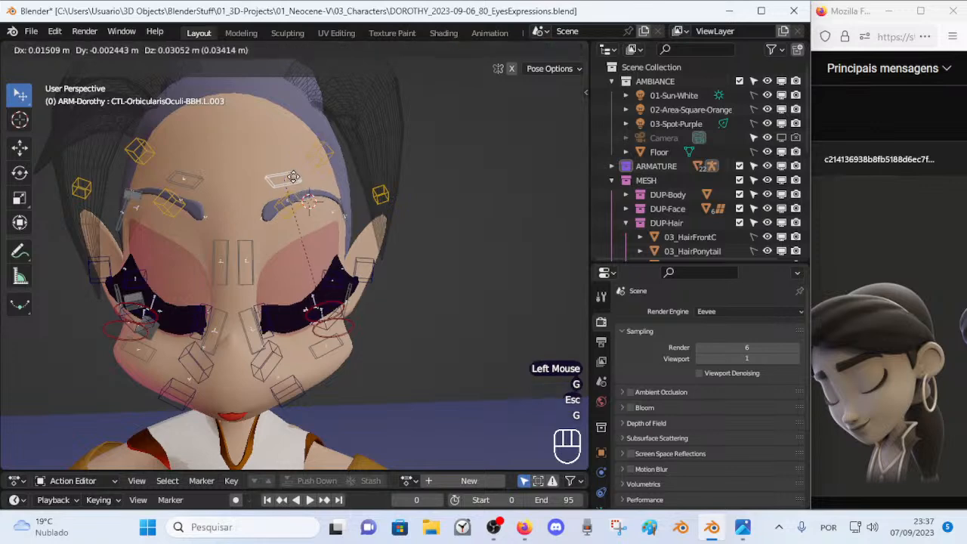
pyautogui.click(295, 183)
pyautogui.hotkey('ctrl', 'z')
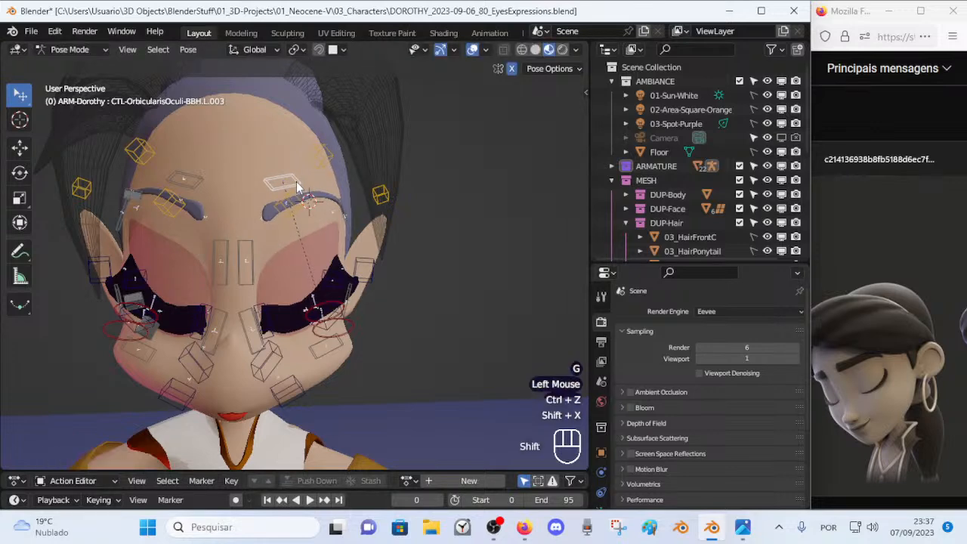
# Step: Reposition the control CTL-OrbicularisOculi-BBH.L.003 above the brow with mirrored posing active
pyautogui.press('g')
pyautogui.keyDown('shift'); pyautogui.click(300, 218); pyautogui.keyUp('shift')
pyautogui.moveTo(301, 217); pyautogui.dragTo(305, 197, button='middle')
pyautogui.press('g')
pyautogui.press('Escape')
# Step: Adjust the position of the control at the inner end of the left brow
pyautogui.click(235, 195)
pyautogui.click(235, 196)
pyautogui.press('g')
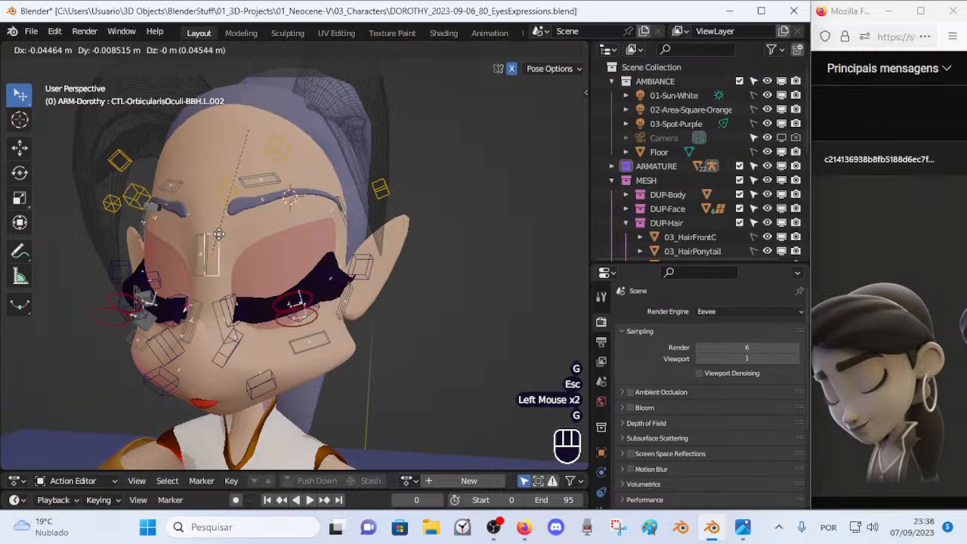
pyautogui.press('Escape')
pyautogui.click(230, 197)
pyautogui.press('g')
pyautogui.click(224, 199)
pyautogui.moveTo(227, 200)
pyautogui.mouseDown(button='middle')
pyautogui.moveTo(307, 201)
pyautogui.moveTo(241, 188)
pyautogui.mouseUp(button='middle')
pyautogui.press('g')
pyautogui.keyDown('shift'); pyautogui.click(261, 181); pyautogui.keyUp('shift')
# Step: Fine-tune the control CTL-OrbicularisOculi-BBH.L.003 upward above the left brow
pyautogui.click(261, 178)
pyautogui.press('g')
pyautogui.keyDown('shift'); pyautogui.click(258, 132); pyautogui.keyUp('shift')
# Step: Adjust the left eye's lid controls, including CTL_Eyelid-BBH.L.005, to refine the closed lid's curve
pyautogui.moveTo(257, 133); pyautogui.dragTo(295, 331, button='middle')
pyautogui.scroll(1, 220, 203)
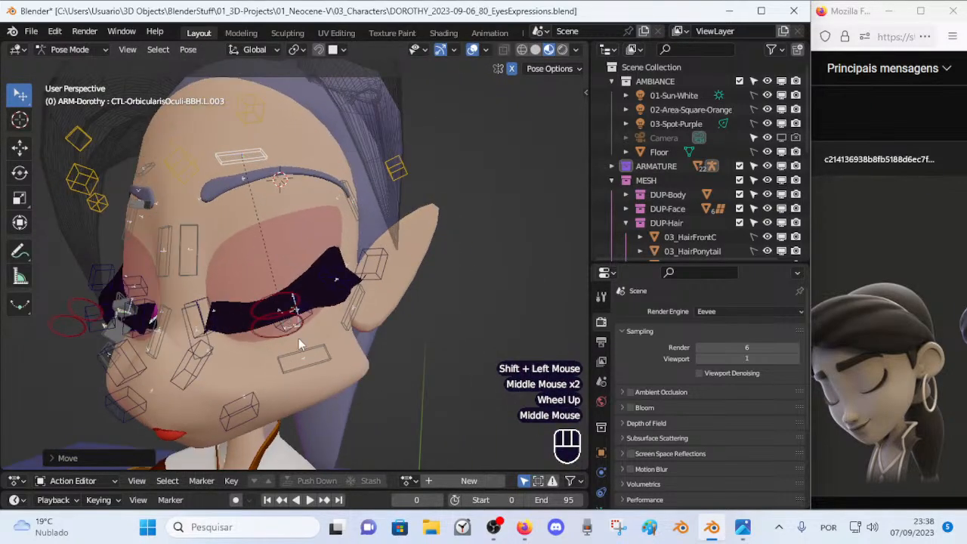
pyautogui.click(290, 317)
pyautogui.press('g')
pyautogui.keyDown('shift'); pyautogui.click(309, 317); pyautogui.keyUp('shift')
pyautogui.click(317, 320)
pyautogui.press('g')
pyautogui.keyDown('shift'); pyautogui.click(325, 314); pyautogui.keyUp('shift')
pyautogui.click(253, 404)
pyautogui.press('g')
pyautogui.keyDown('shift'); pyautogui.click(281, 332); pyautogui.keyUp('shift')
# Step: Adjust the controls around the left eye's outer corner to refine the end of the closed lid
pyautogui.moveTo(281, 333); pyautogui.dragTo(308, 281, button='middle')
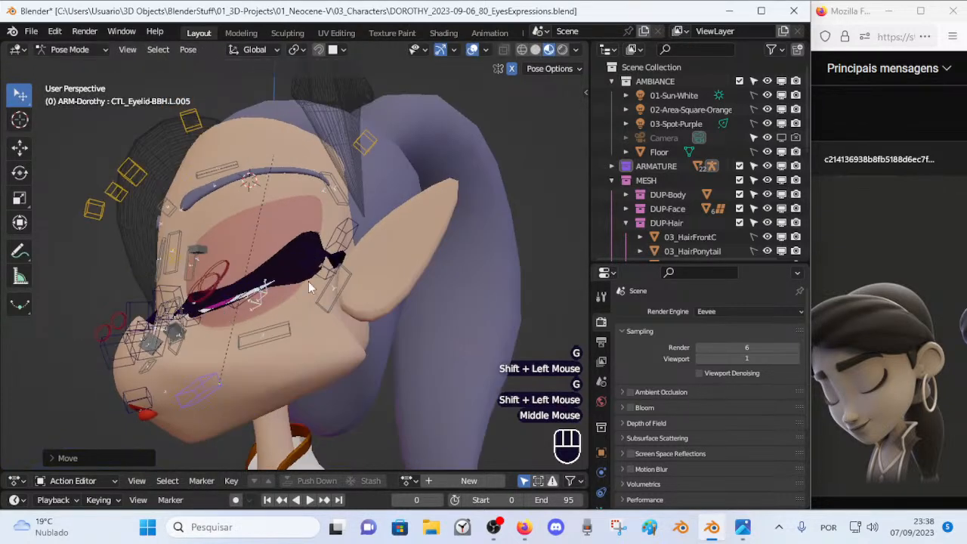
pyautogui.click(339, 244)
pyautogui.press('g')
pyautogui.click(348, 229)
pyautogui.click(339, 270)
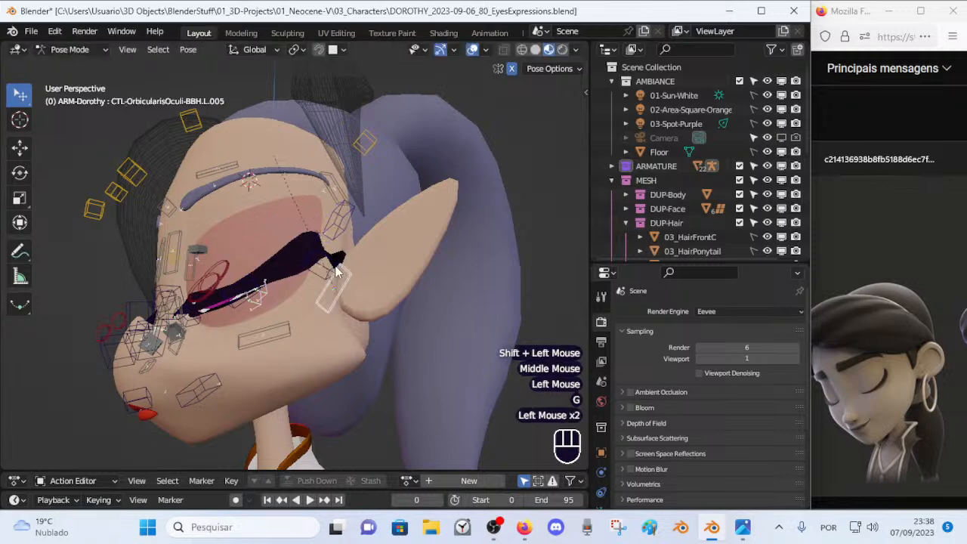
pyautogui.press('g')
pyautogui.press('Escape')
pyautogui.click(332, 273)
pyautogui.press('g')
pyautogui.click(336, 266)
# Step: Render a test image of the closed-eye pose and close the render window
pyautogui.moveTo(336, 266); pyautogui.dragTo(375, 333, button='middle')
pyautogui.scroll(-1, 287, 314)
pyautogui.scroll(2, 320, 331)
pyautogui.scroll(-2, 227, 353)
pyautogui.hotkey('shift', 'ctrl', 'alt', 'z')
pyautogui.hotkey('shift', 'ctrl', 'alt', 'z')
pyautogui.press('F12')
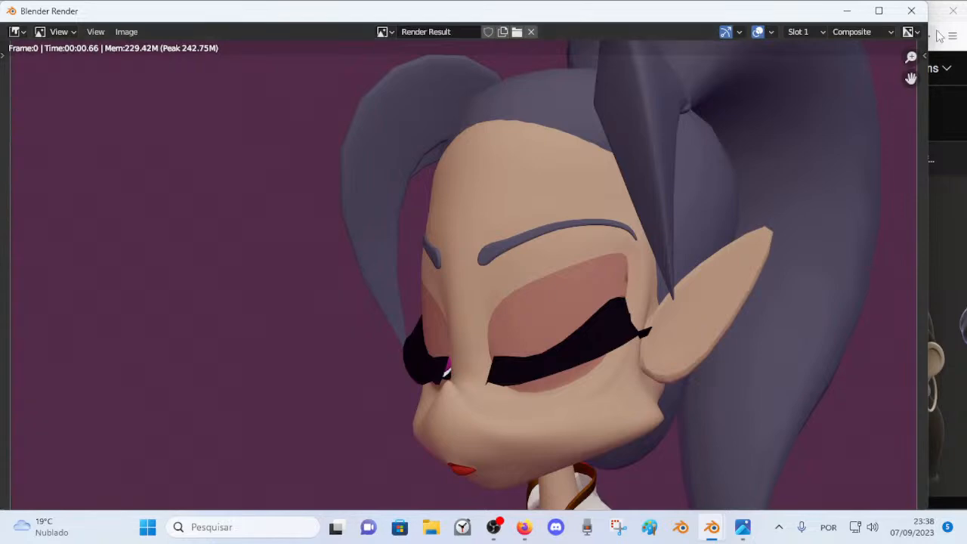
pyautogui.click(912, 11)
pyautogui.moveTo(322, 264); pyautogui.dragTo(366, 267, button='middle')
pyautogui.scroll(2, 348, 264)
pyautogui.click(326, 232)
pyautogui.press('g')
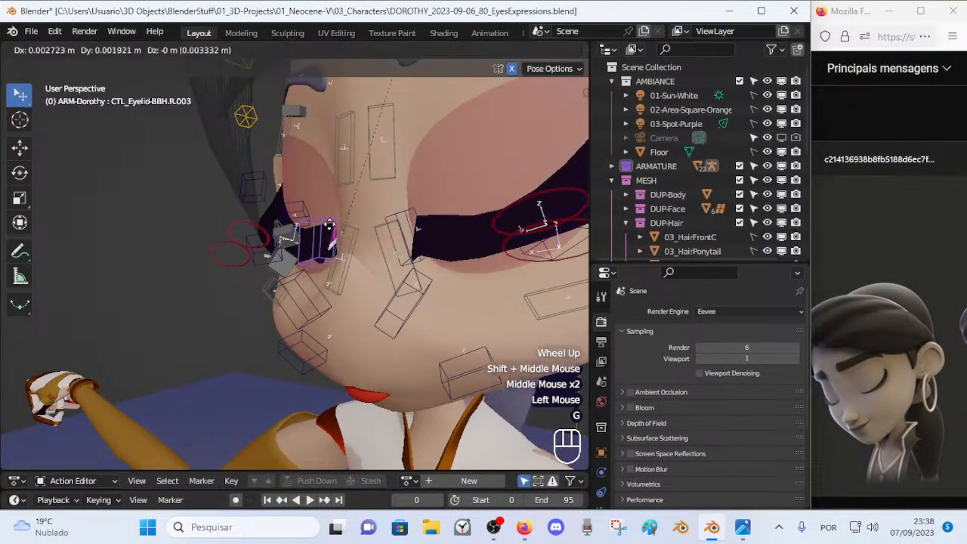
pyautogui.press('Escape')
# Step: Adjust the controls around the right eye's inner corner and the nose bridge from the opposite side of the face
pyautogui.middleClick(318, 210)
pyautogui.moveTo(317, 205); pyautogui.dragTo(460, 274, button='middle')
pyautogui.click(358, 278)
pyautogui.press('g')
pyautogui.click(374, 277)
pyautogui.press('g')
pyautogui.click(479, 270)
pyautogui.click(487, 189)
pyautogui.press('g')
pyautogui.keyDown('shift'); pyautogui.click(463, 264); pyautogui.keyUp('shift')
# Step: Fine-tune CTL-OrbicularisOculi-BBH.R.001 beside the nose and move the eyelid control CTL_Eyelid-BBH.R.003 away from the nose
pyautogui.click(465, 272)
pyautogui.press('g')
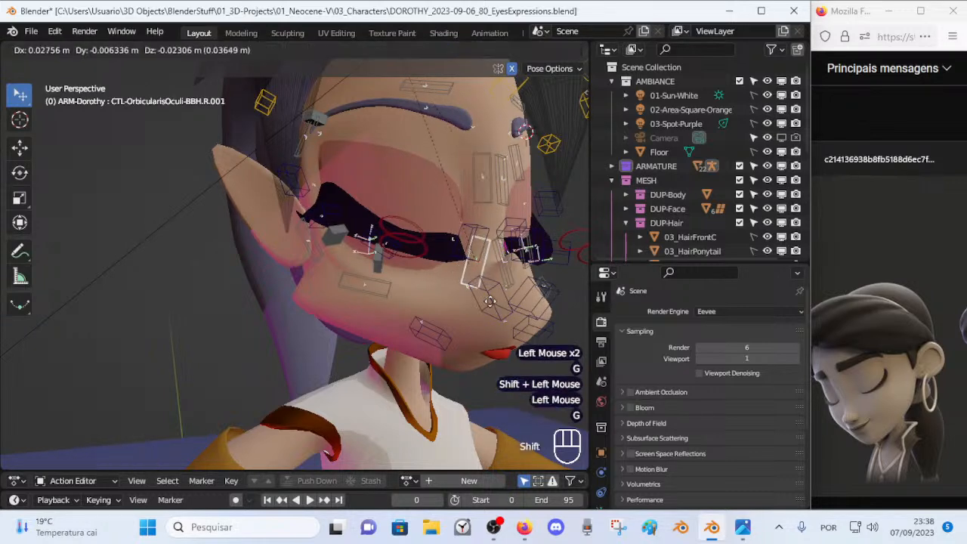
pyautogui.keyDown('shift'); pyautogui.click(463, 268); pyautogui.keyUp('shift')
pyautogui.click(473, 218)
pyautogui.press('g')
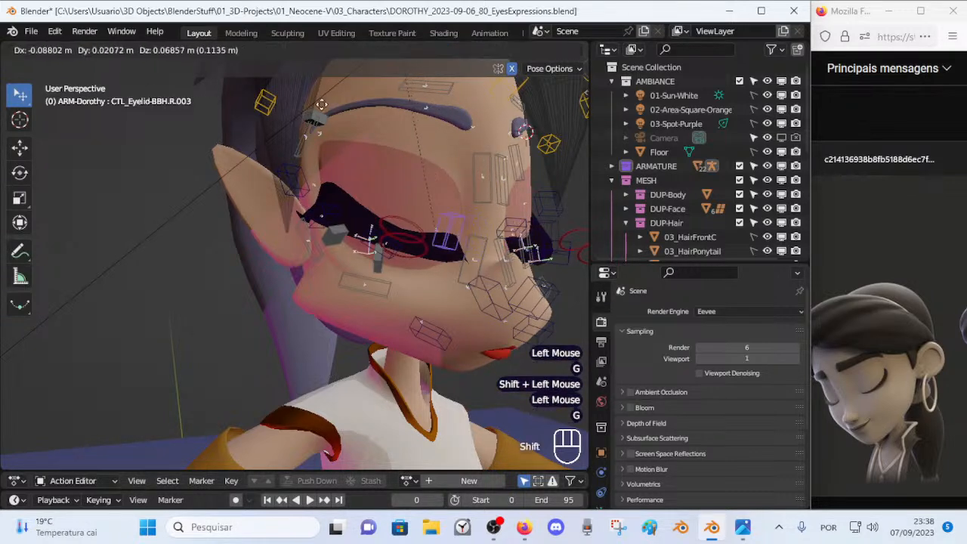
pyautogui.keyDown('shift'); pyautogui.click(305, 100); pyautogui.keyUp('shift')
# Step: Render the closed-eye pose and save the image as 07.png in the 03_Characters folder
pyautogui.moveTo(483, 221); pyautogui.dragTo(419, 224, button='middle')
pyautogui.scroll(-2, 360, 230)
pyautogui.press('F12')
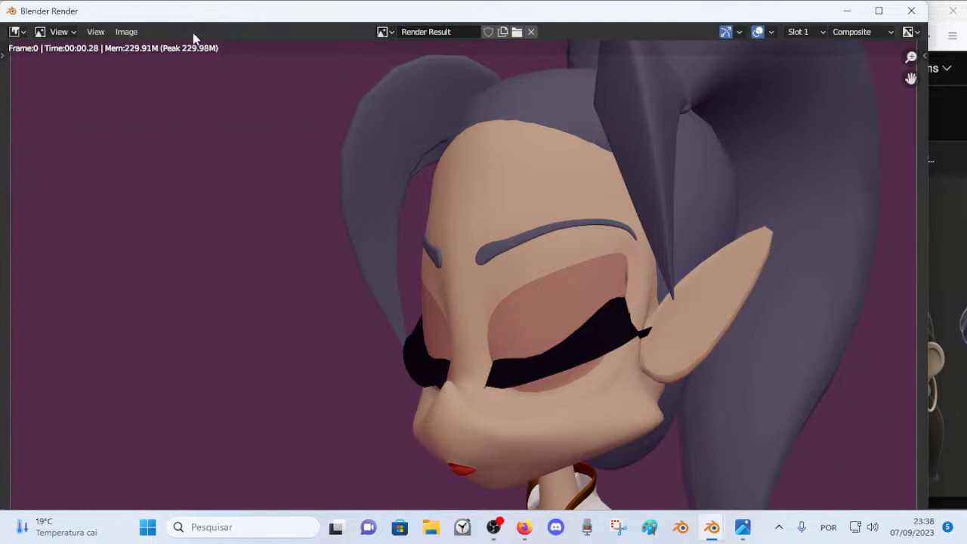
pyautogui.click(133, 32)
pyautogui.click(151, 164)
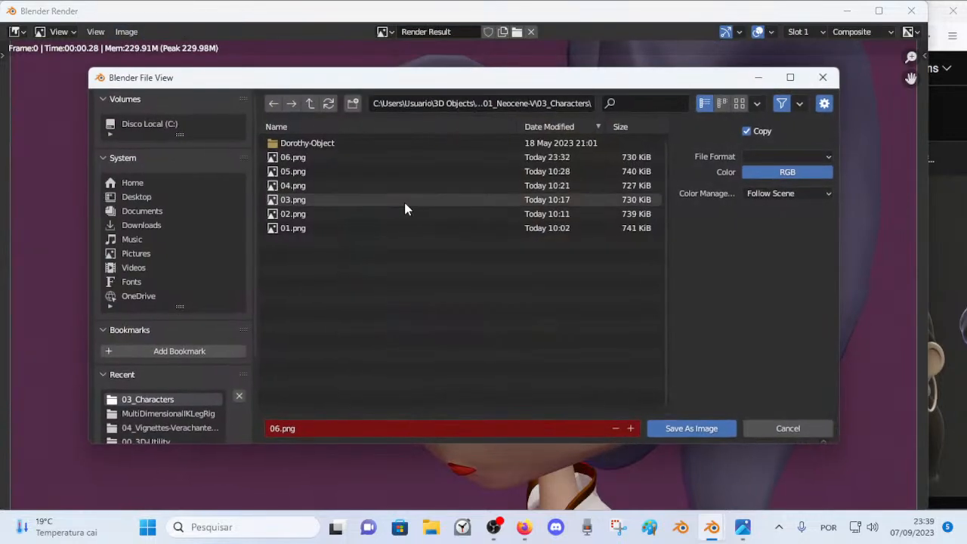
pyautogui.click(557, 105)
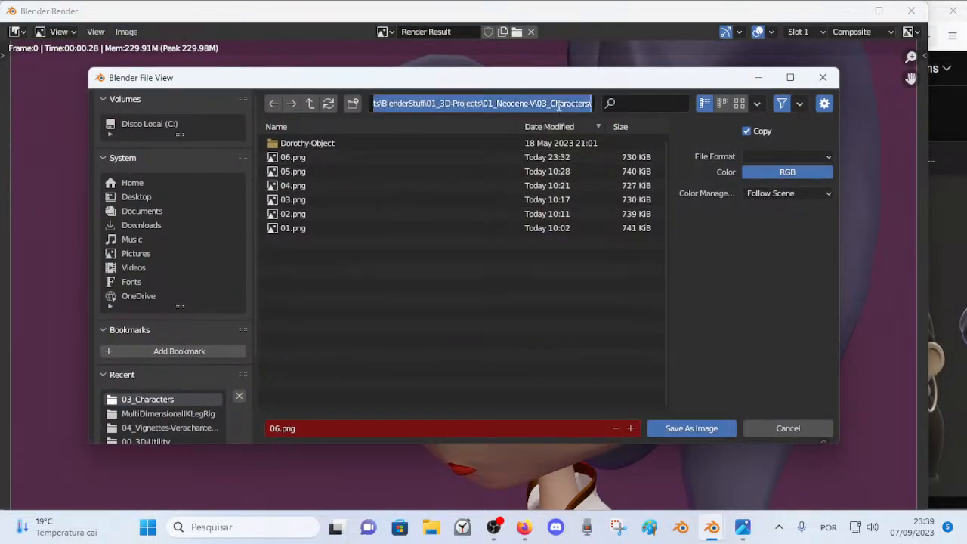
pyautogui.press('End')
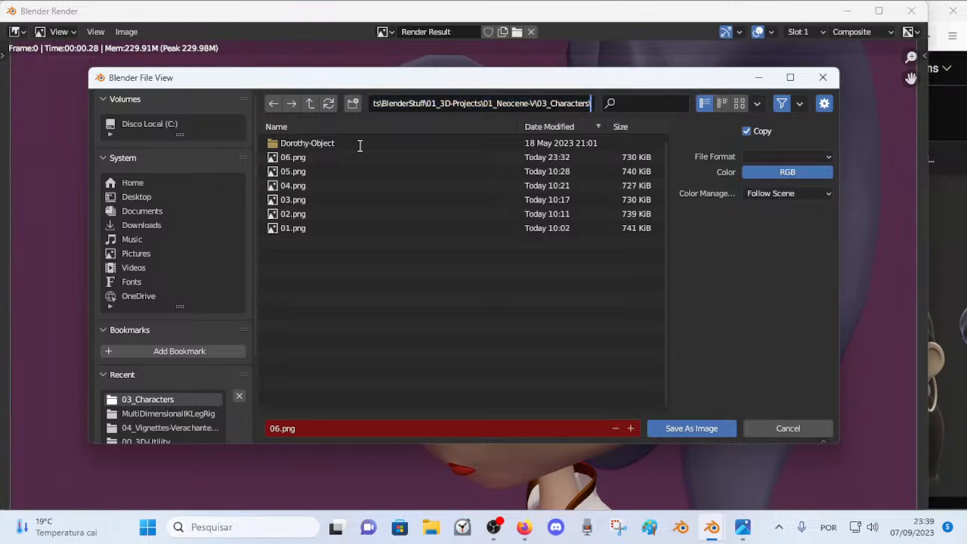
pyautogui.press('Return')
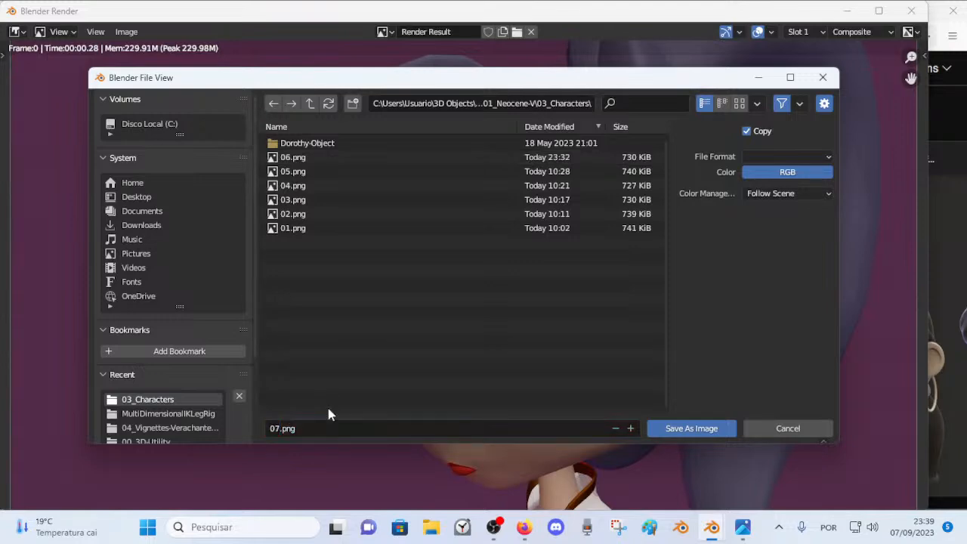
pyautogui.press('Return')
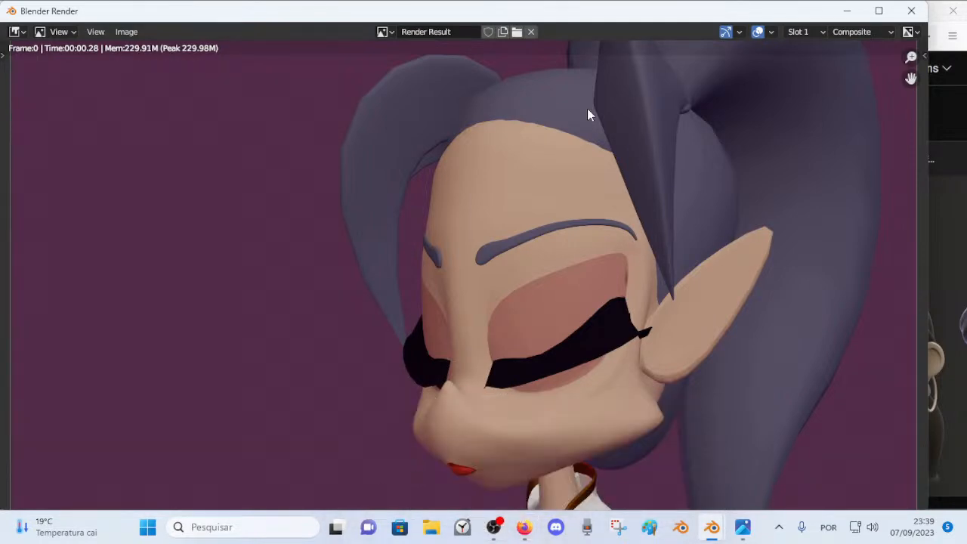
pyautogui.click(912, 11)
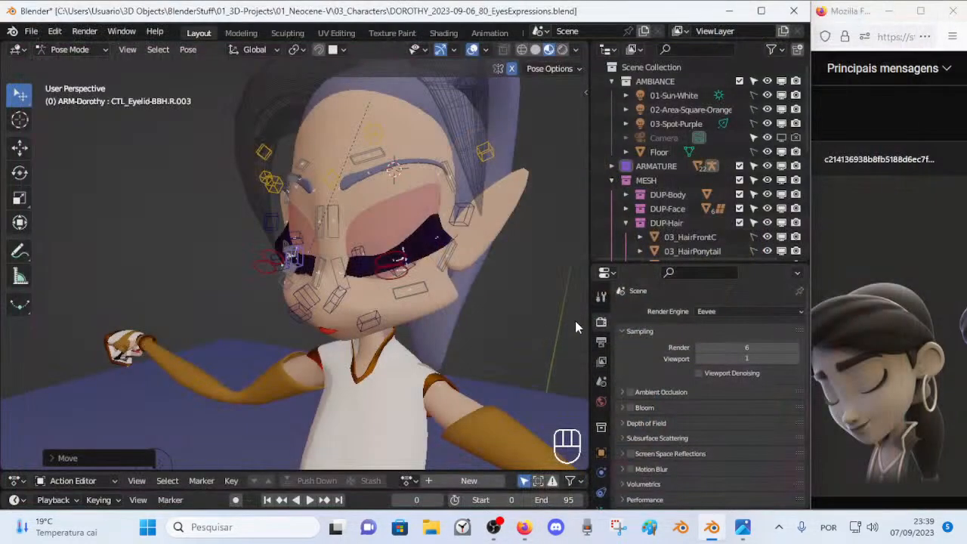
# Step: Switch to File Explorer, open 01_Neocene-V > 03_Characters, and put the images 01 to 07 on the clipboard
pyautogui.click(846, 96)
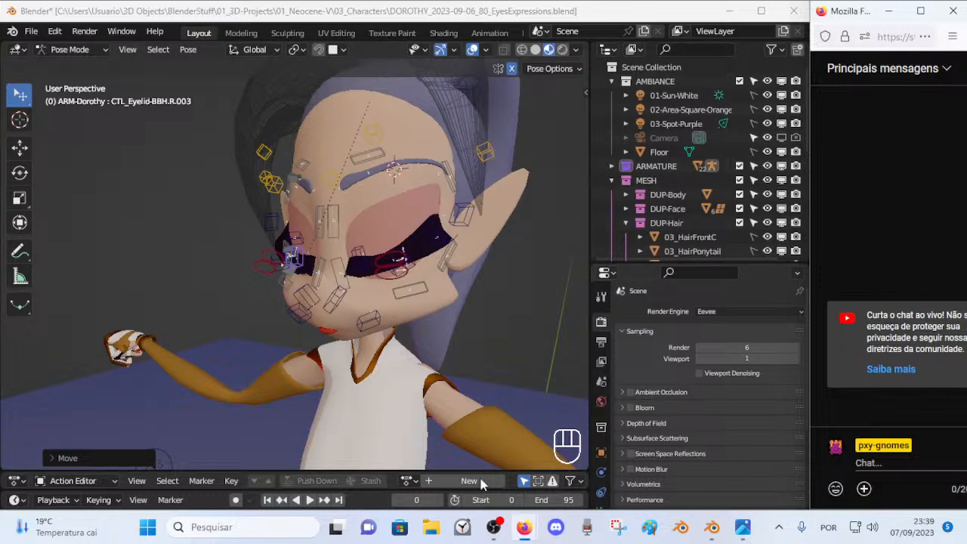
pyautogui.click(430, 528)
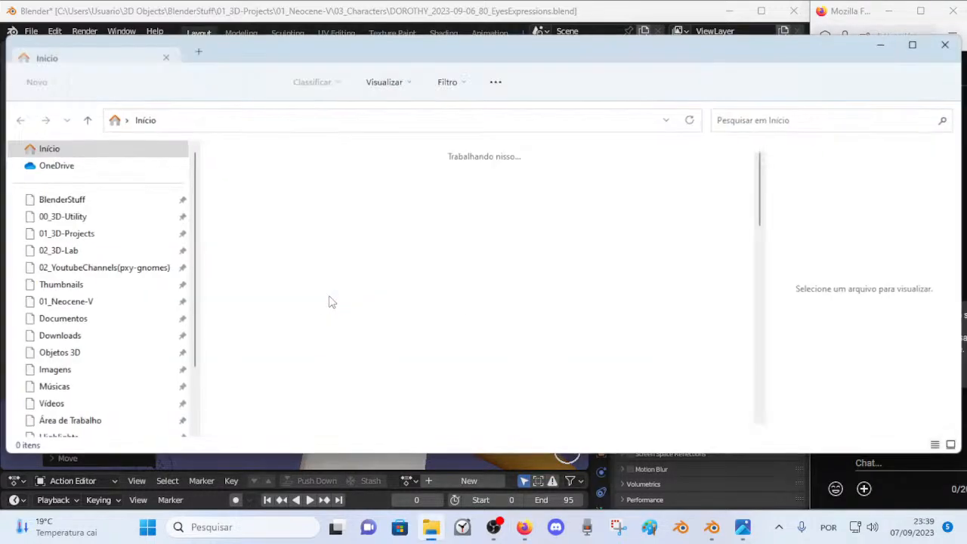
pyautogui.click(89, 301)
pyautogui.doubleClick(245, 214)
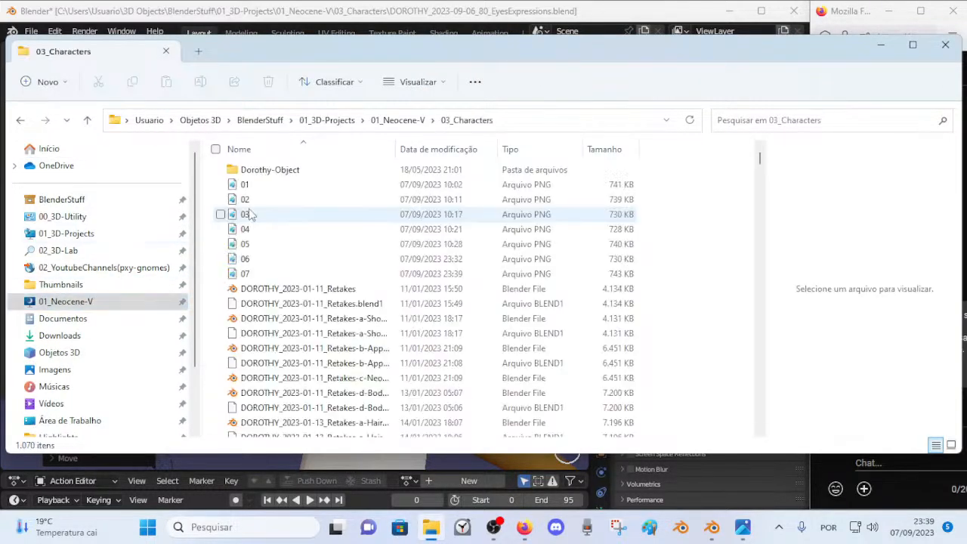
pyautogui.click(264, 186)
pyautogui.keyDown('shift'); pyautogui.click(259, 268); pyautogui.keyUp('shift')
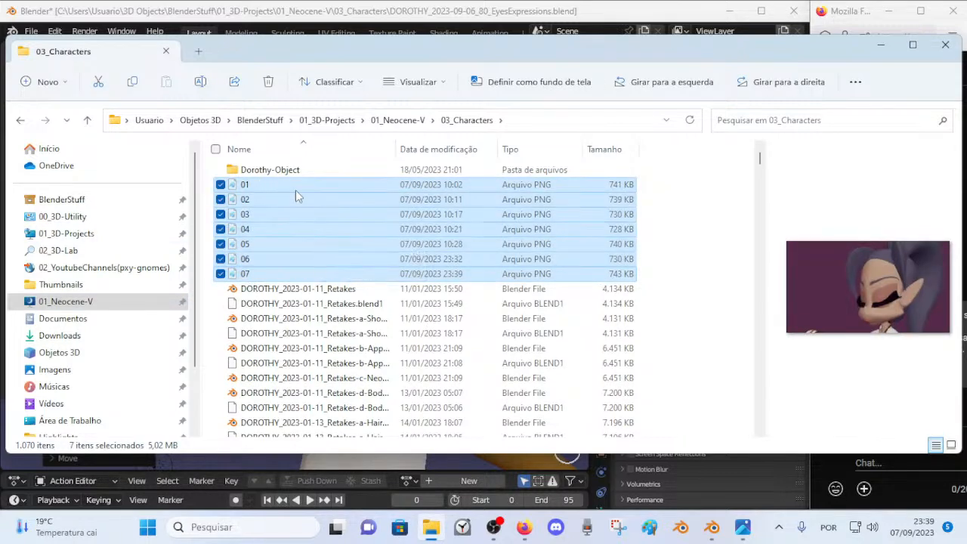
# Step: Create a folder named FacialExpressions inside 01_Neocene-V > 01_Showcase
pyautogui.hotkey('alt', 'Left')
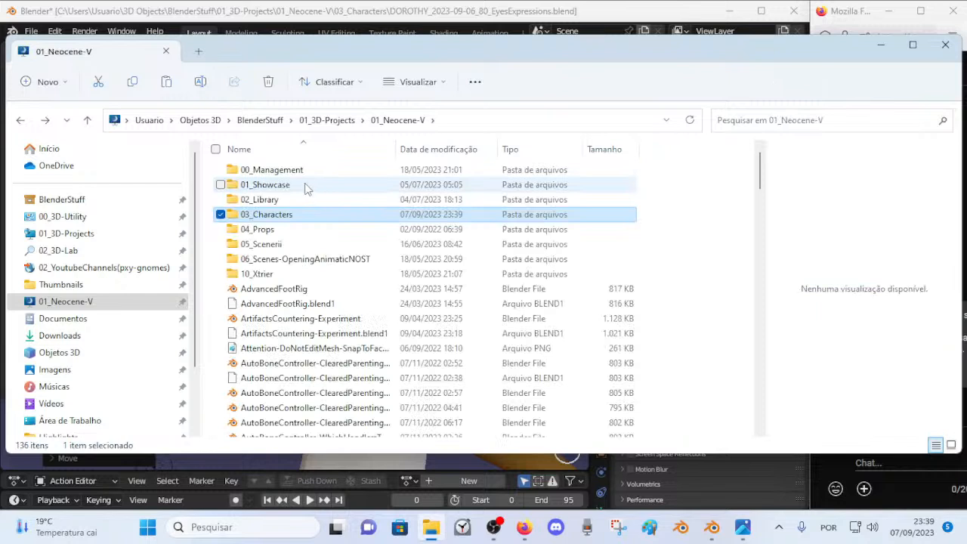
pyautogui.doubleClick(266, 185)
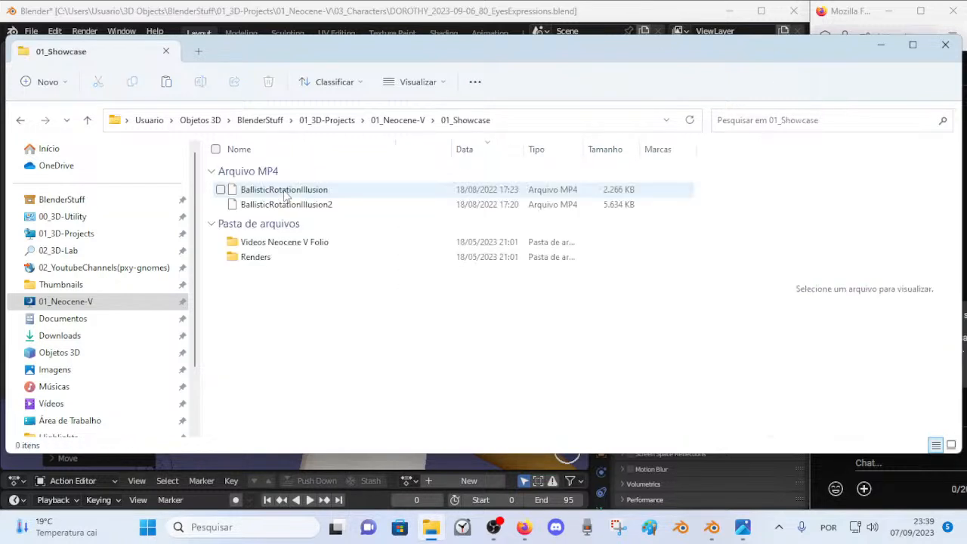
pyautogui.rightClick(288, 298)
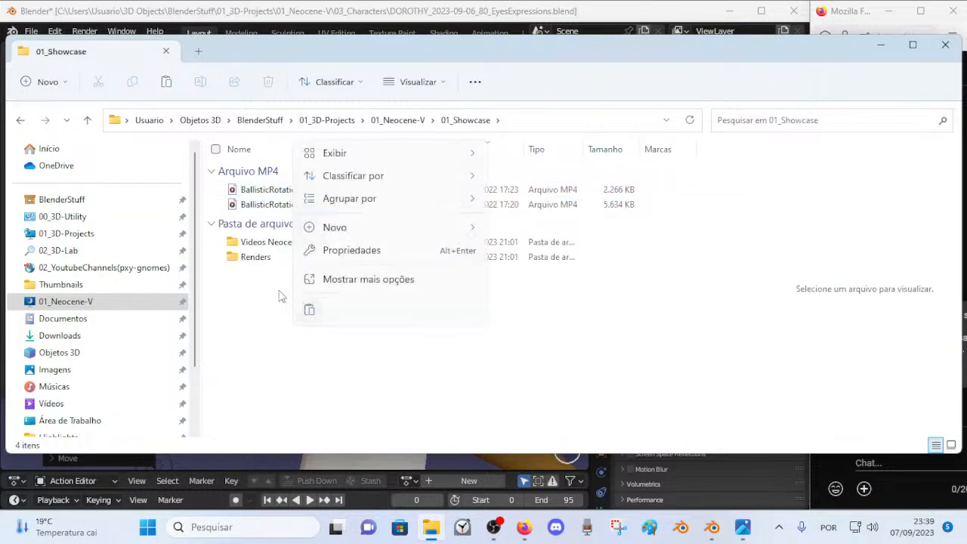
pyautogui.moveTo(410, 230)
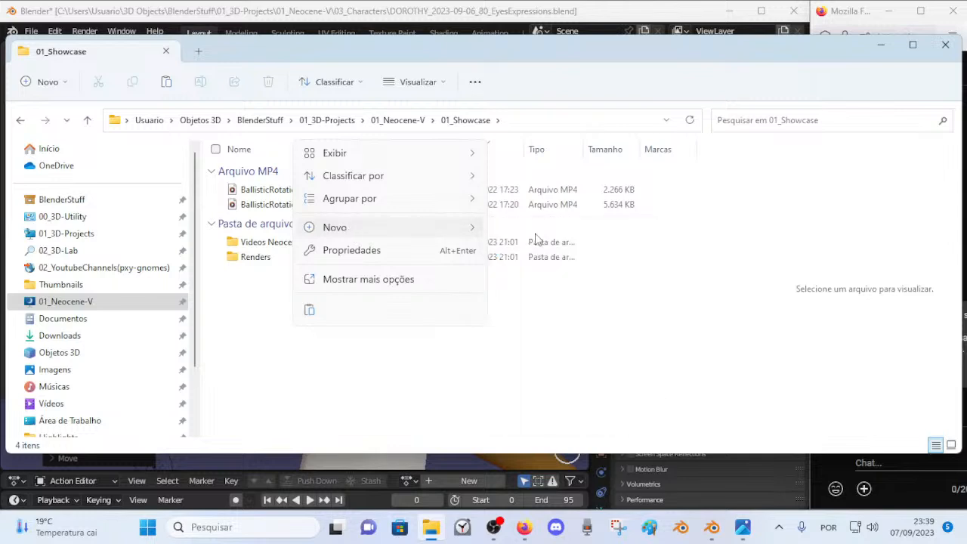
pyautogui.click(536, 235)
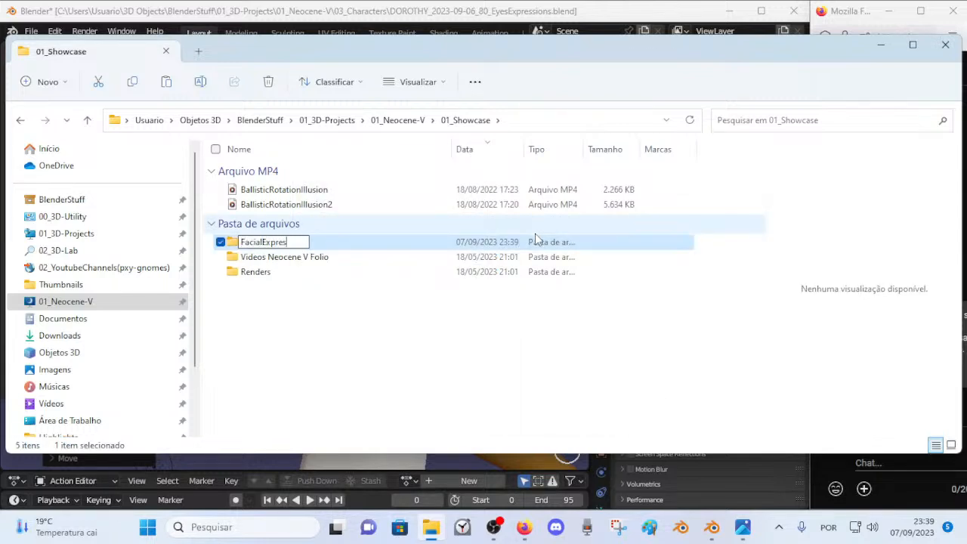
pyautogui.press('Return')
# Step: Paste the images 01 to 07 into the FacialExpressions folder
pyautogui.doubleClick(534, 236)
pyautogui.hotkey('ctrl', 'v')
pyautogui.click(338, 308)
# Step: Open image 01 from the FacialExpressions folder to view it in Paint, and close Paint
pyautogui.doubleClick(244, 185)
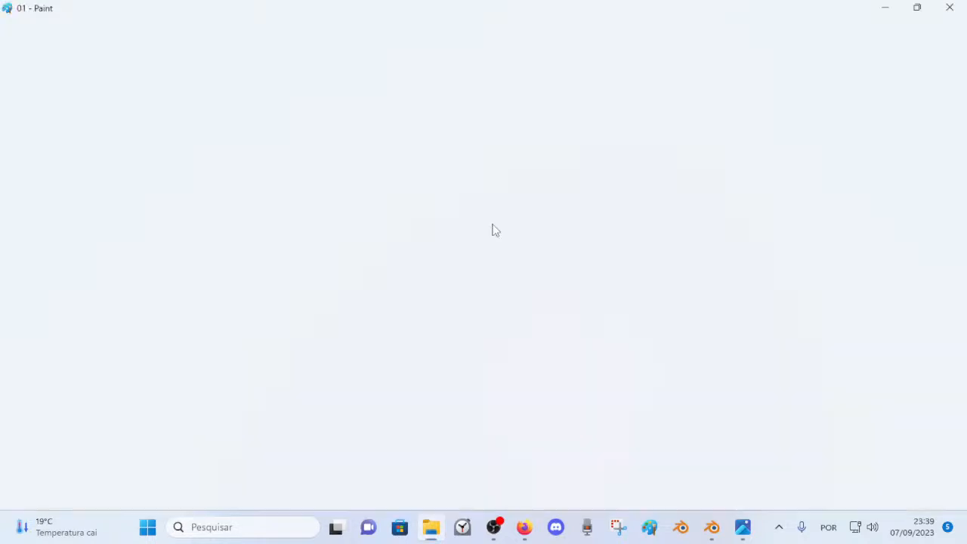
pyautogui.scroll(-4, 603, 204)
pyautogui.scroll(3, 657, 143)
pyautogui.click(949, 7)
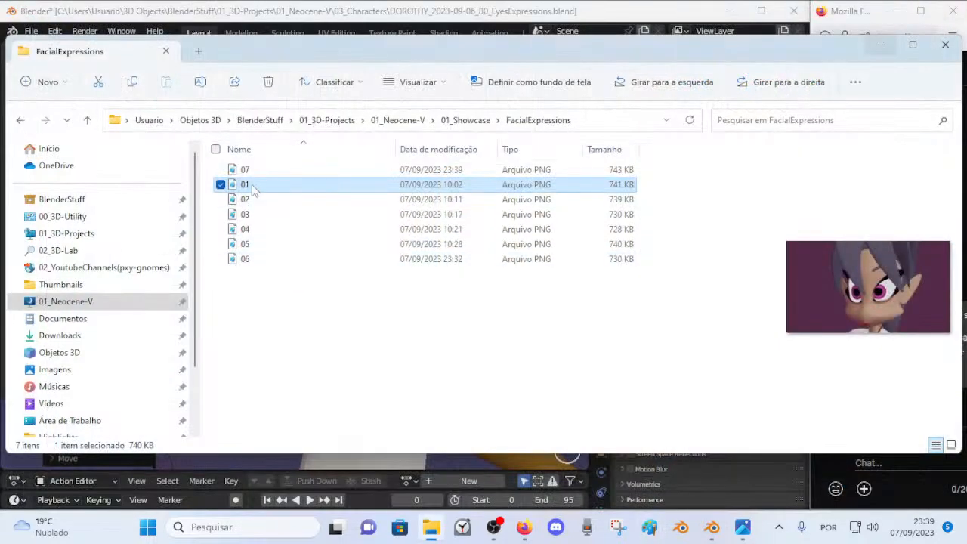
# Step: View image 01 in Fotos, reopen it in the default image program, and close it again
pyautogui.rightClick(247, 186)
pyautogui.moveTo(294, 195)
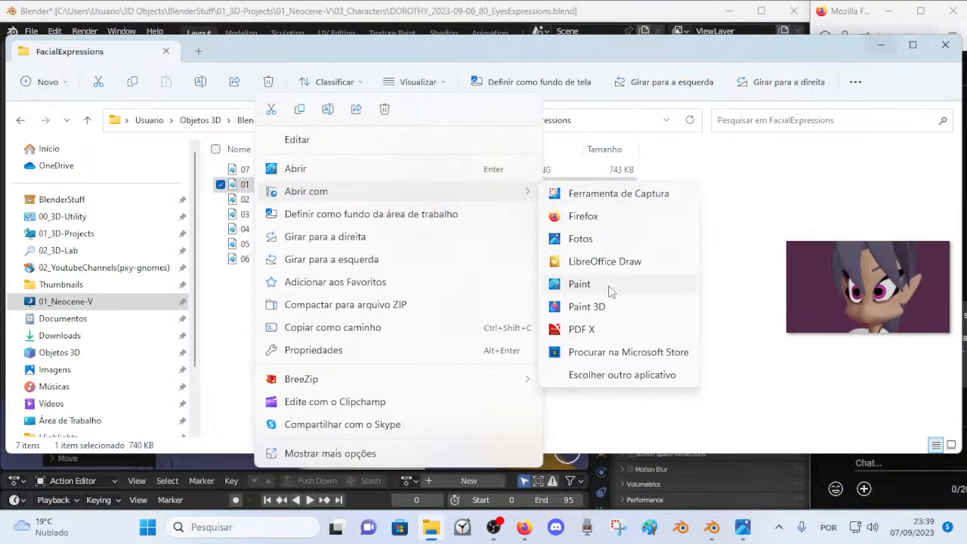
pyautogui.click(580, 238)
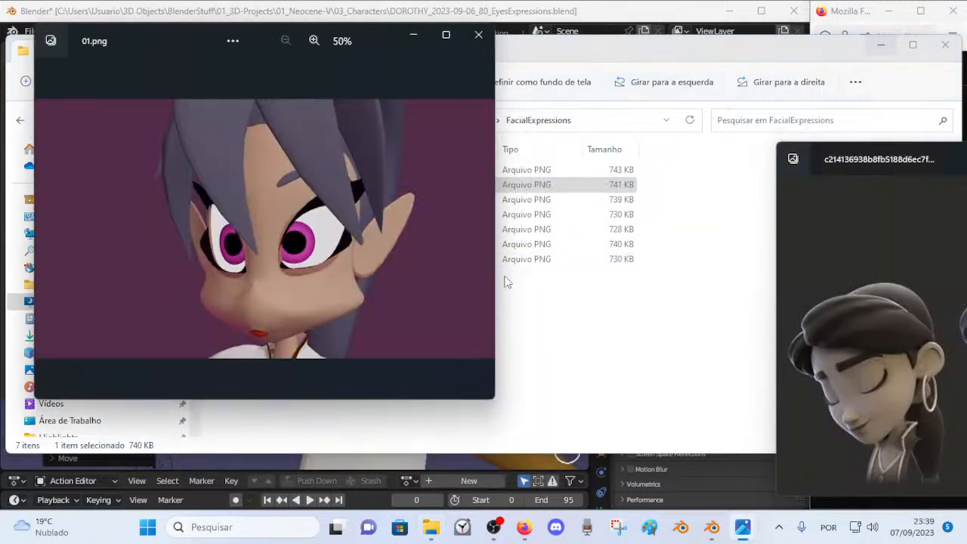
pyautogui.click(477, 38)
pyautogui.doubleClick(257, 187)
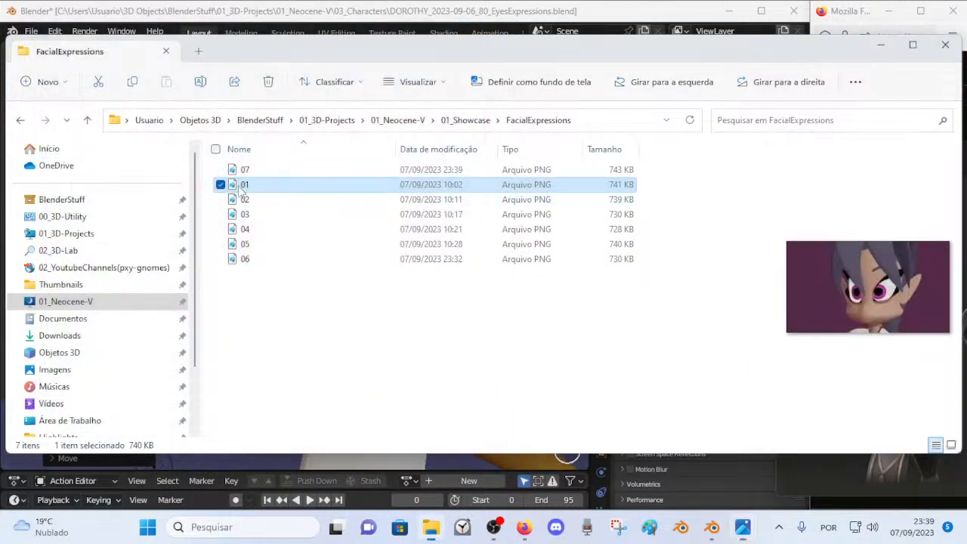
pyautogui.click(963, 6)
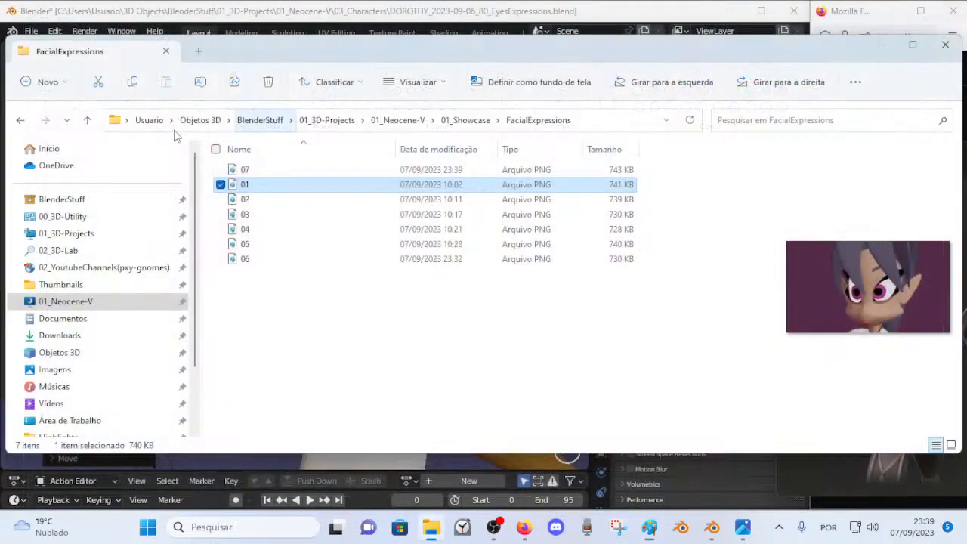
# Step: Make Fotos the permanent default application for PNG files by opening image 01 with it
pyautogui.rightClick(237, 186)
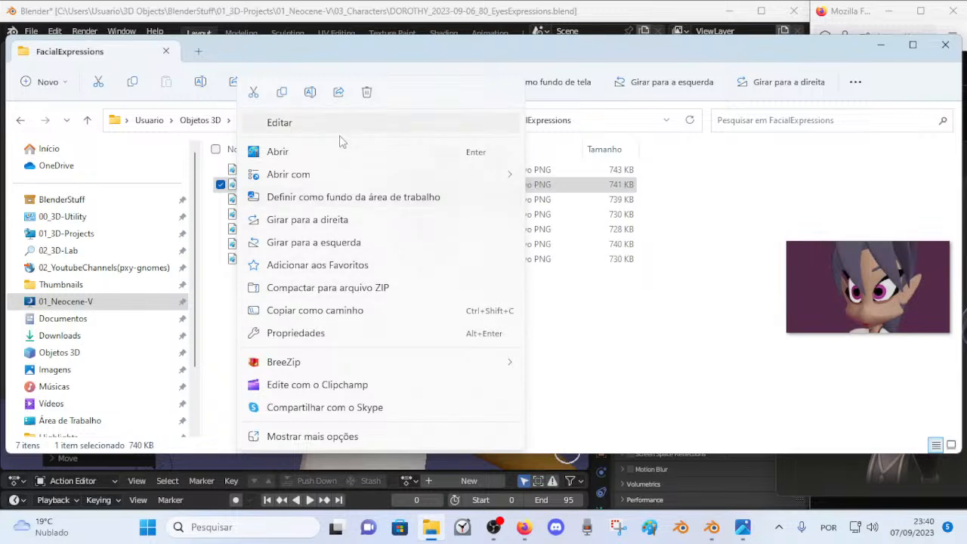
pyautogui.moveTo(348, 178)
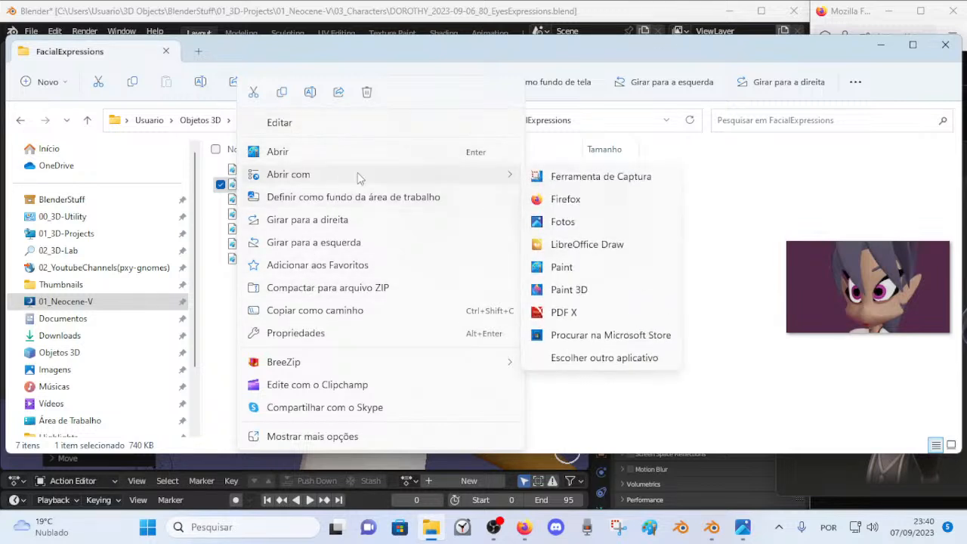
pyautogui.click(565, 357)
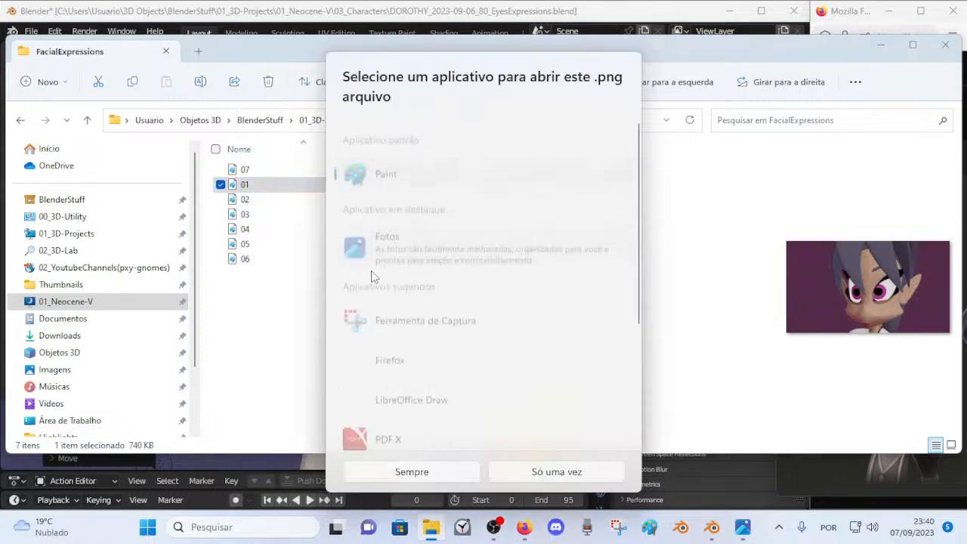
pyautogui.click(458, 479)
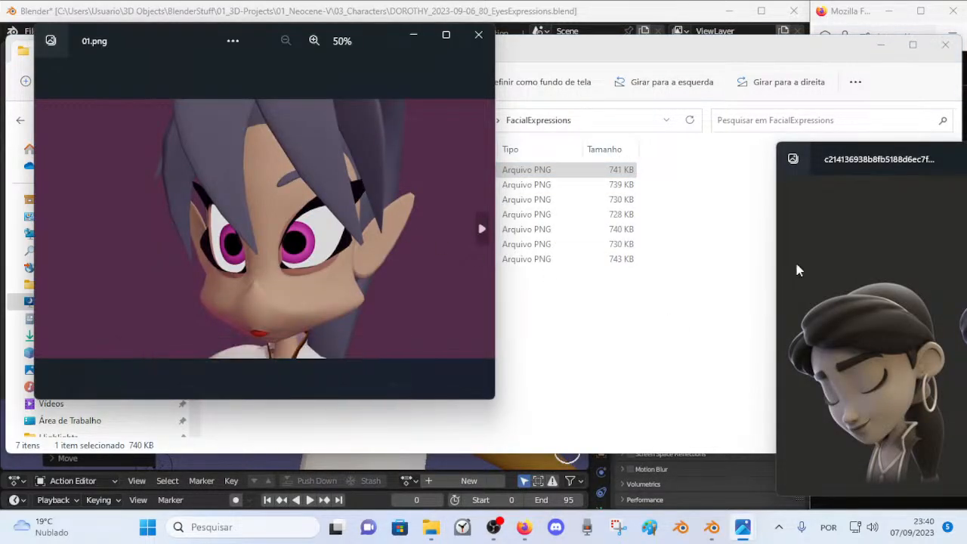
# Step: Place the window with the facial expression reference sheet beside the window showing image 01
pyautogui.moveTo(843, 161); pyautogui.dragTo(481, 95)
pyautogui.scroll(-6, 600, 280)
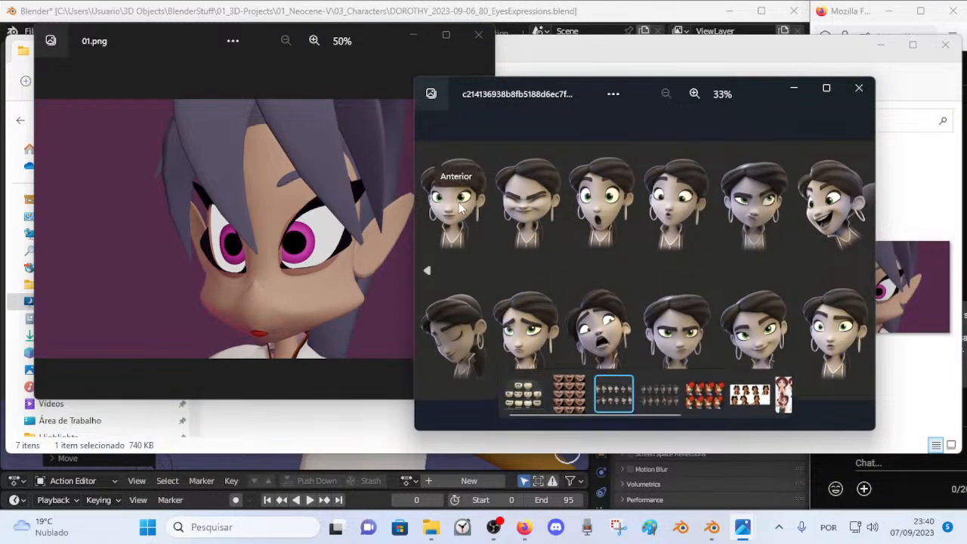
pyautogui.click(463, 209)
pyautogui.press('Right')
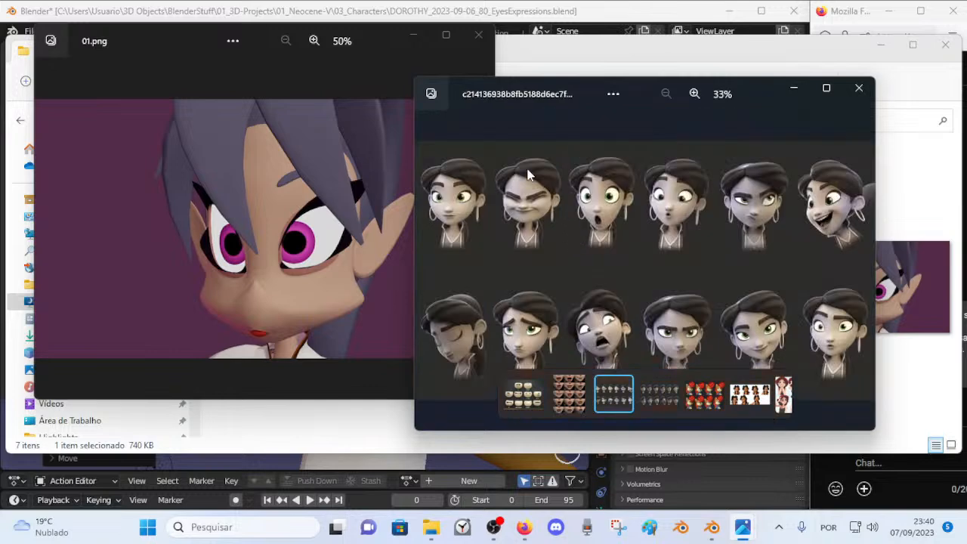
pyautogui.moveTo(539, 99); pyautogui.dragTo(613, 84)
# Step: Compare renders 01 to 07 one by one with the expression reference sheet, and close the render viewer and the FacialExpressions folder
pyautogui.click(319, 211)
pyautogui.press('Right')
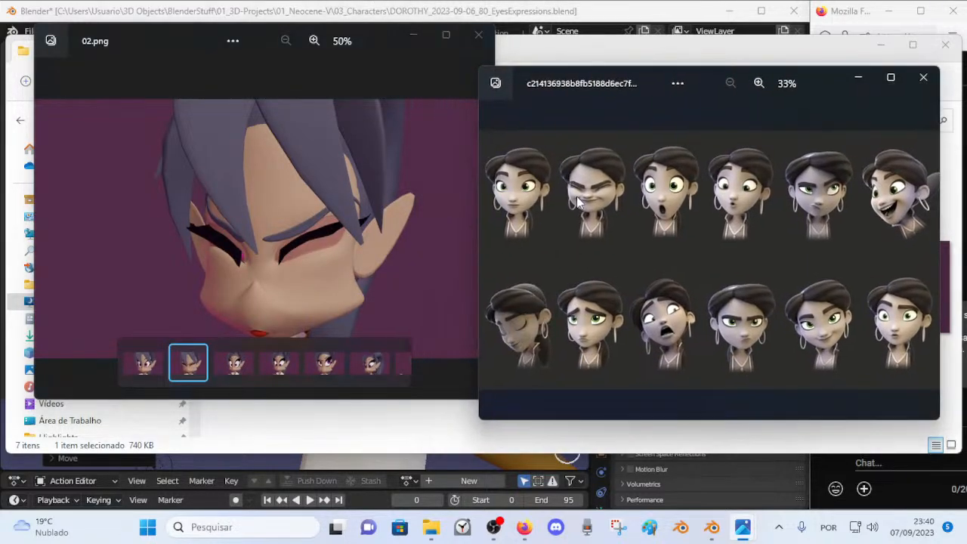
pyautogui.click(444, 195)
pyautogui.press('Right')
pyautogui.moveTo(217, 37); pyautogui.dragTo(190, 43)
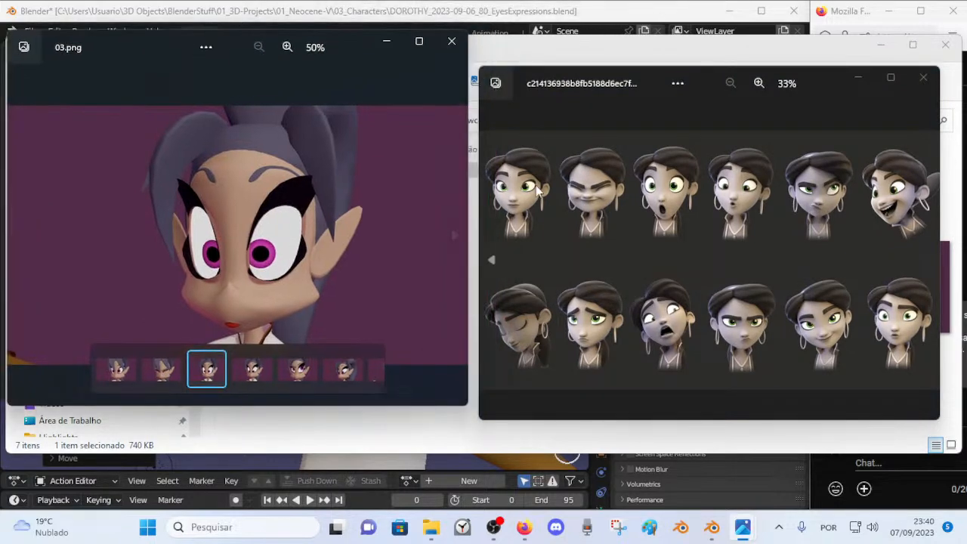
pyautogui.press('Left')
pyautogui.press('Left')
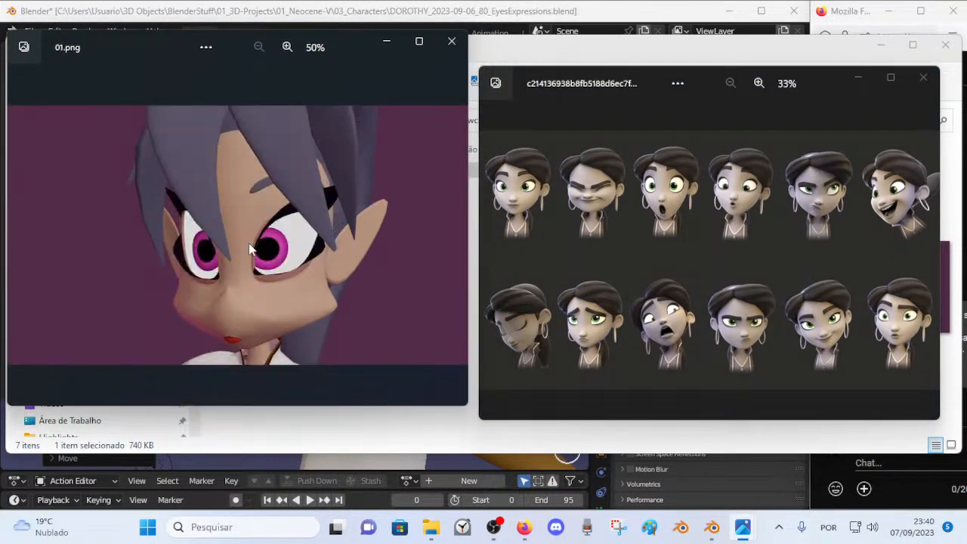
pyautogui.press('Right')
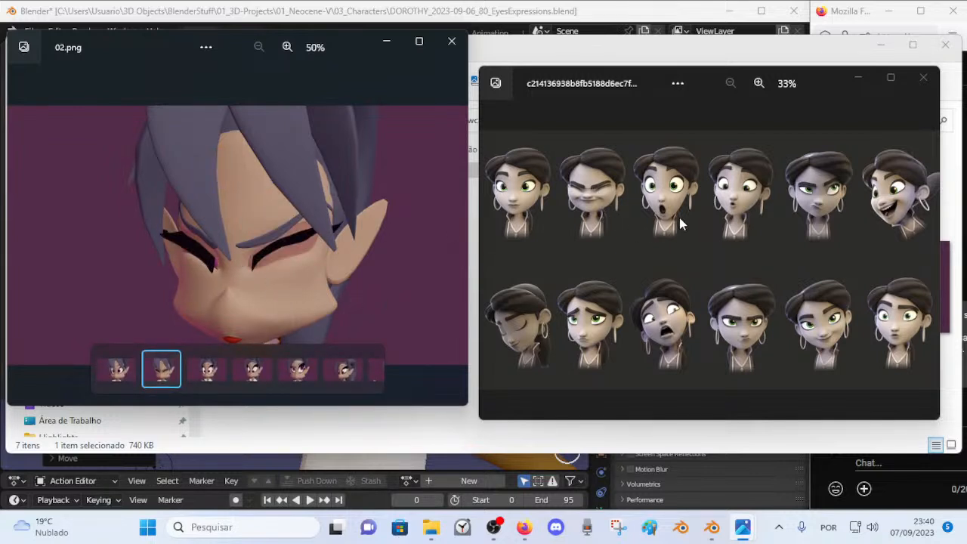
pyautogui.press('Right')
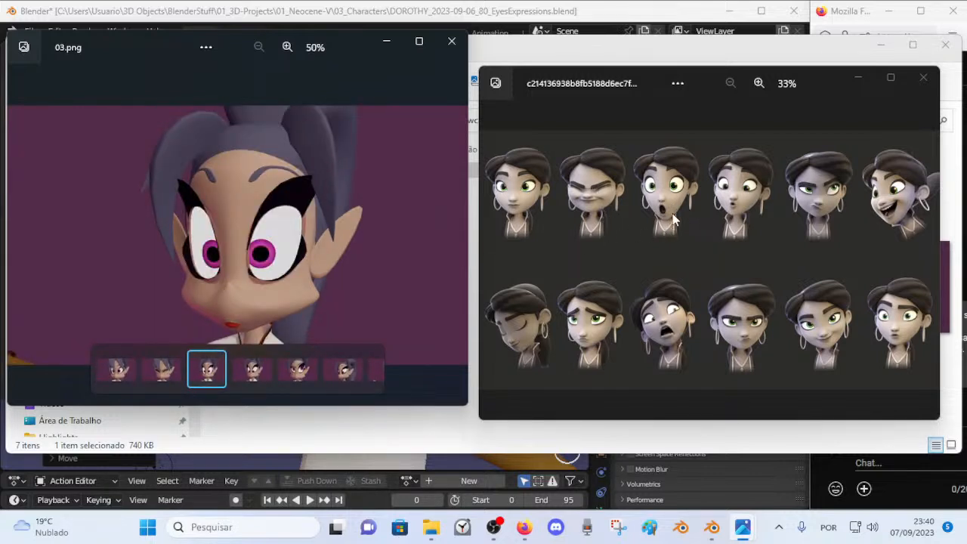
pyautogui.press('Right')
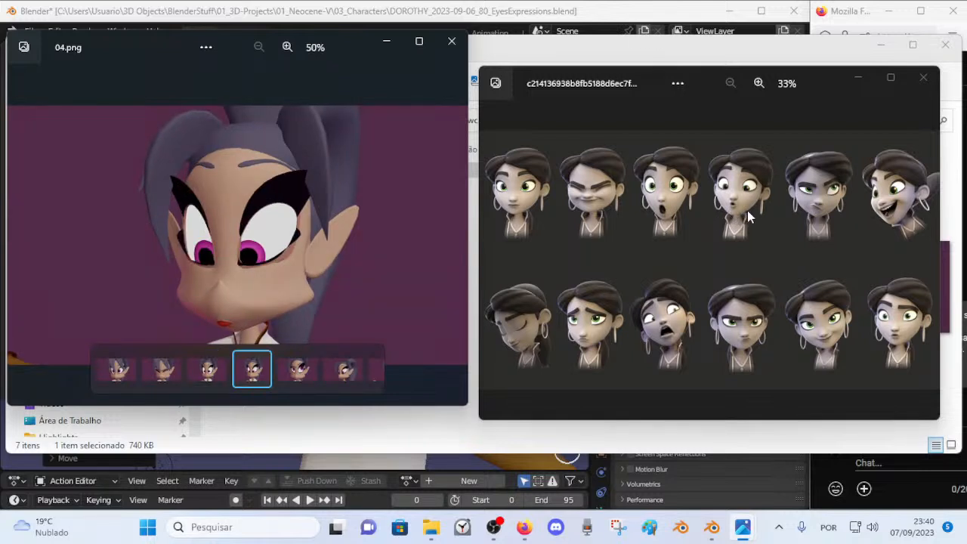
pyautogui.press('Right')
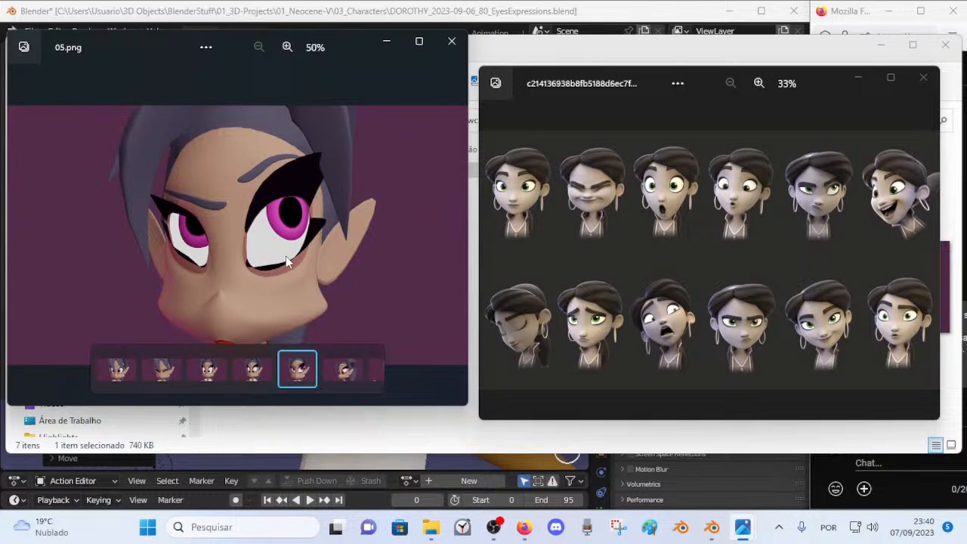
pyautogui.press('Right')
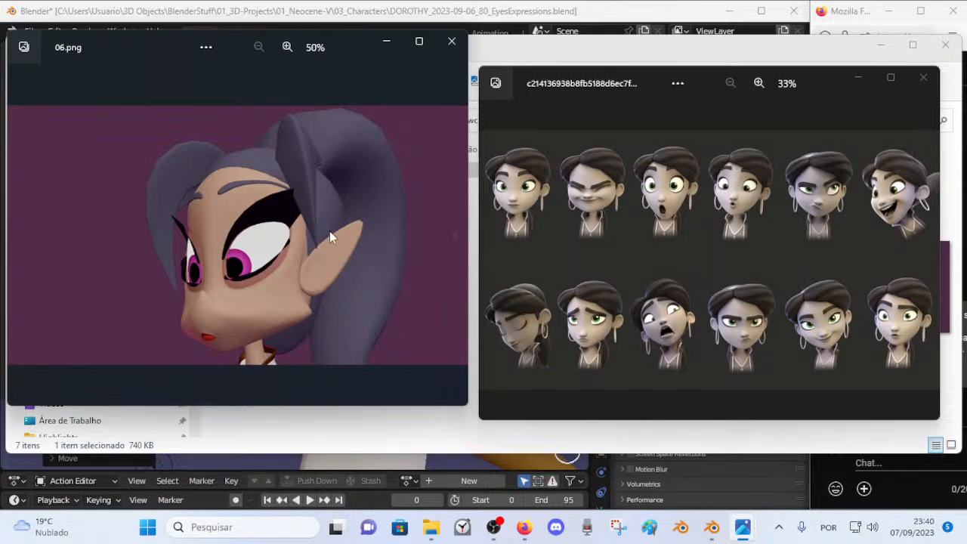
pyautogui.press('Right')
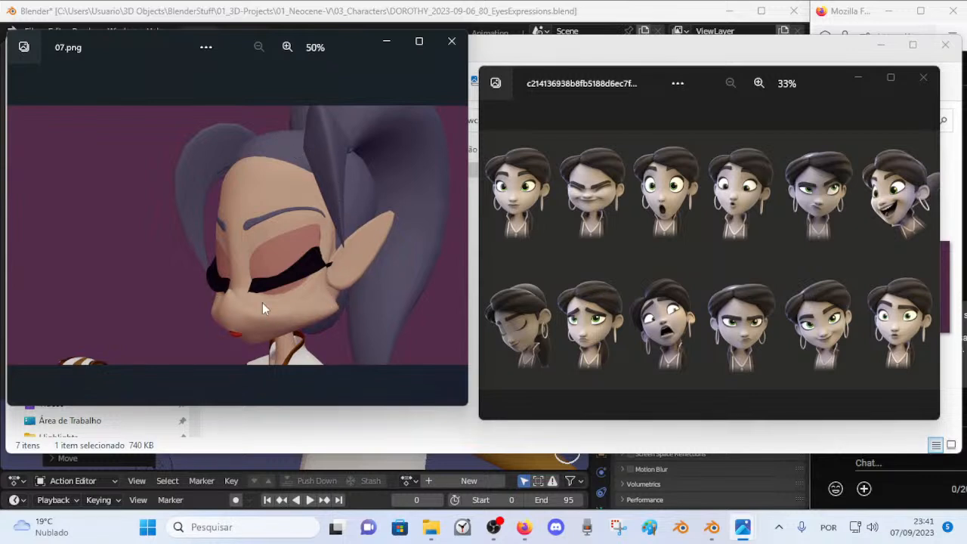
pyautogui.click(451, 40)
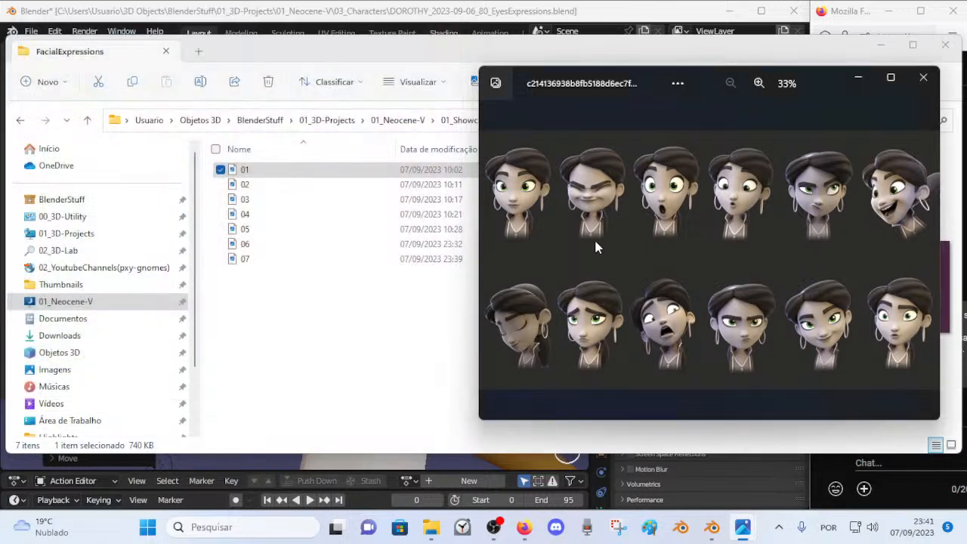
pyautogui.click(944, 44)
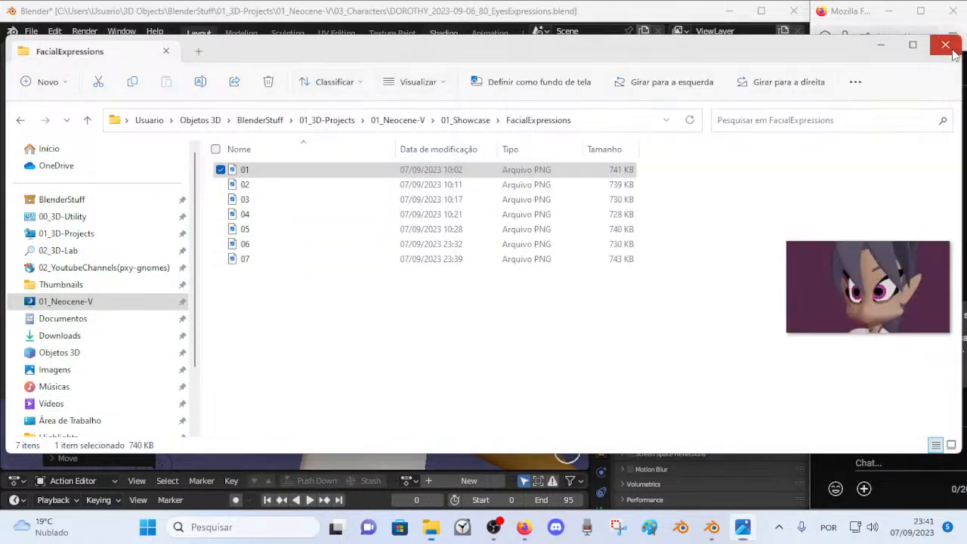
# Step: Examine the expressions on the reference sheet, and move its window aside to uncover the Blender viewport
pyautogui.scroll(4, 619, 239)
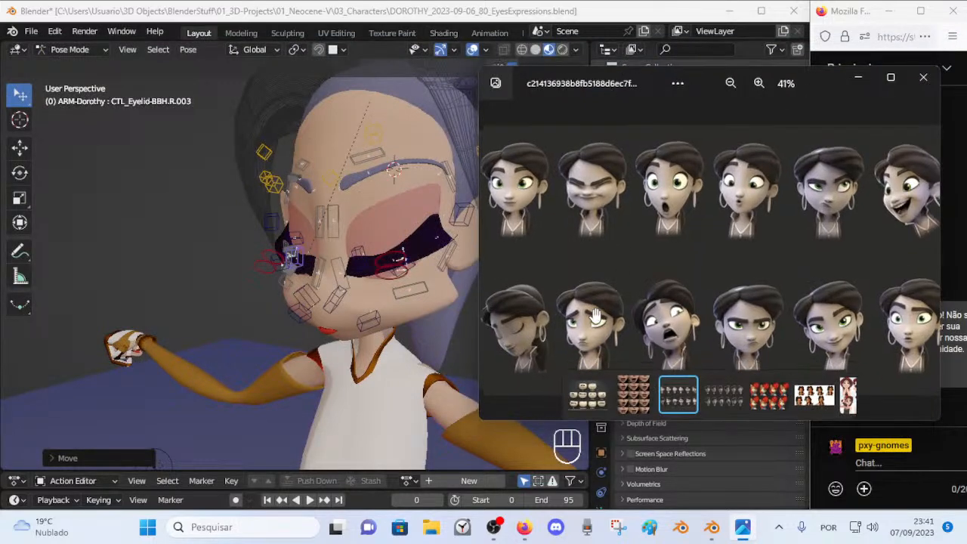
pyautogui.scroll(-4, 673, 306)
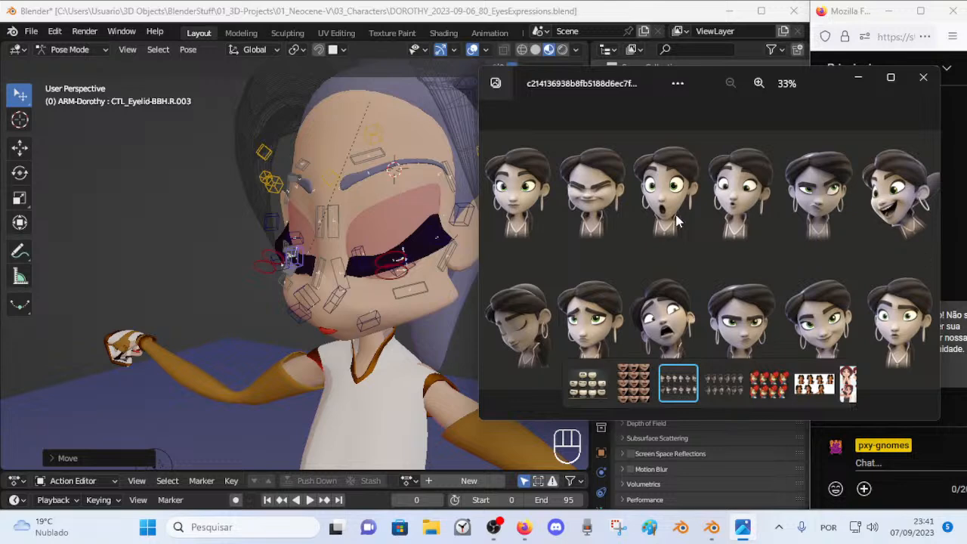
pyautogui.press('Right')
pyautogui.press('Left')
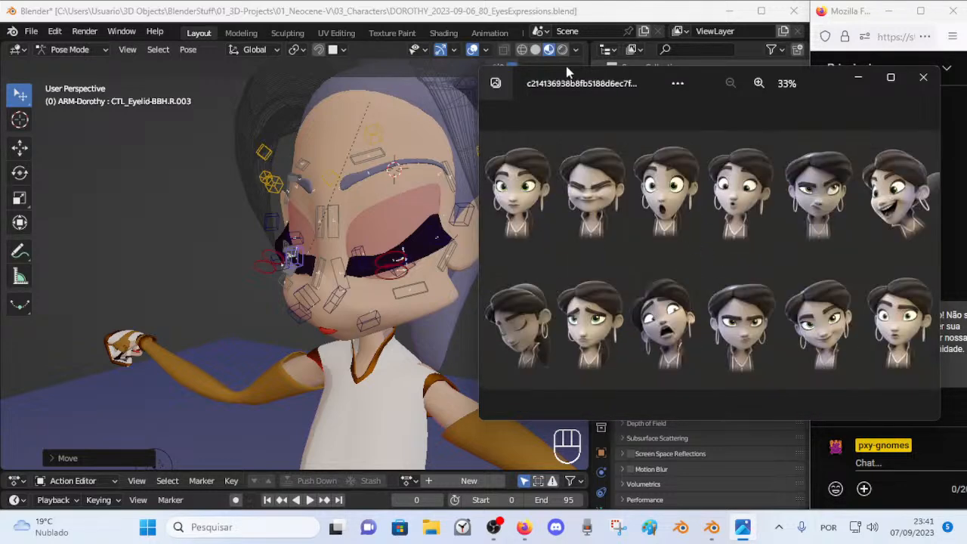
pyautogui.moveTo(576, 82); pyautogui.dragTo(863, 131)
# Step: Switch to Blender and reset the pose of all Dorothy rig controls
pyautogui.click(349, 170)
pyautogui.moveTo(350, 170); pyautogui.dragTo(674, 205, button='middle')
pyautogui.scroll(-1, 362, 181)
pyautogui.moveTo(340, 189); pyautogui.dragTo(377, 206, button='middle')
pyautogui.press('a')
pyautogui.hotkey('alt', 'q')
pyautogui.hotkey('alt', 'q')
pyautogui.keyDown('shift'); pyautogui.moveTo(411, 240); pyautogui.dragTo(337, 239, button='middle'); pyautogui.keyUp('shift')
pyautogui.scroll(1, 337, 238)
# Step: Return the image viewer to the facial expression reference sheet and park its window beside the viewport
pyautogui.click(847, 294)
pyautogui.moveTo(862, 122); pyautogui.dragTo(753, 119)
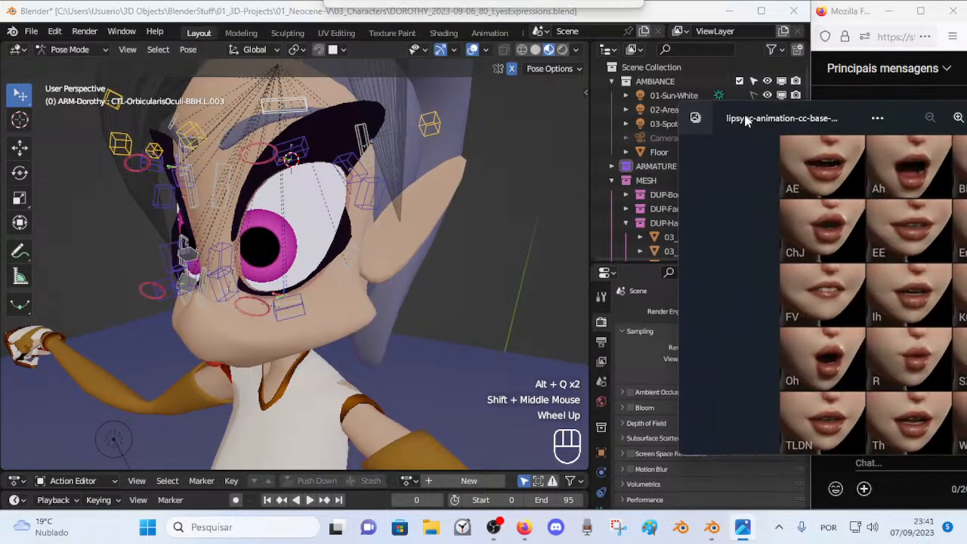
pyautogui.press('Left')
pyautogui.press('Left')
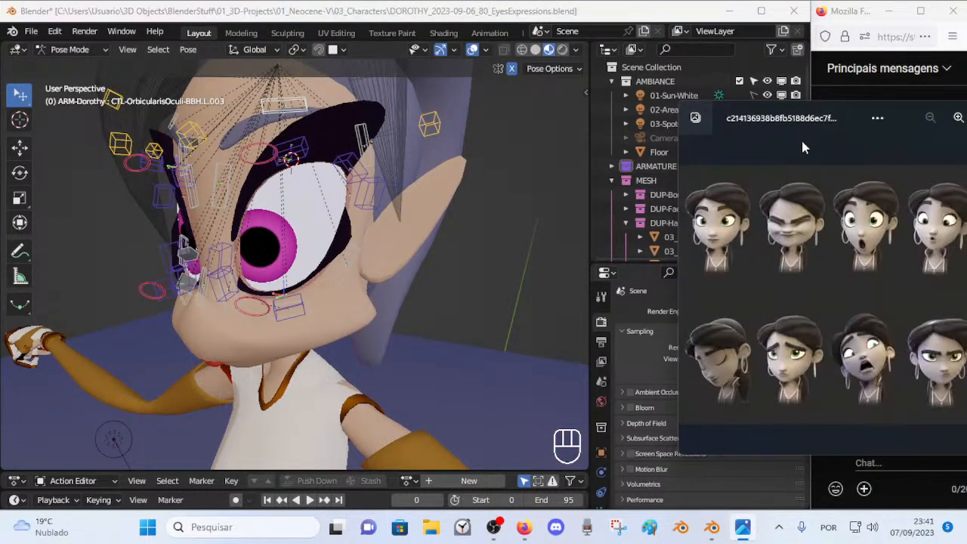
pyautogui.moveTo(807, 125); pyautogui.dragTo(852, 130)
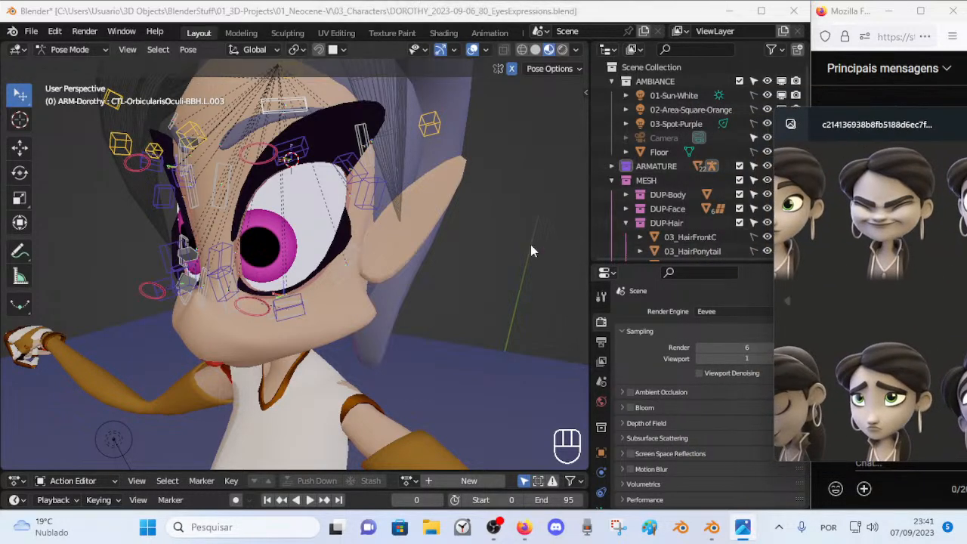
# Step: Select every facial control of the rig and clear the pose transforms once more
pyautogui.click(375, 204)
pyautogui.moveTo(374, 204); pyautogui.dragTo(318, 216, button='middle')
pyautogui.scroll(1, 318, 216)
pyautogui.scroll(-2, 318, 216)
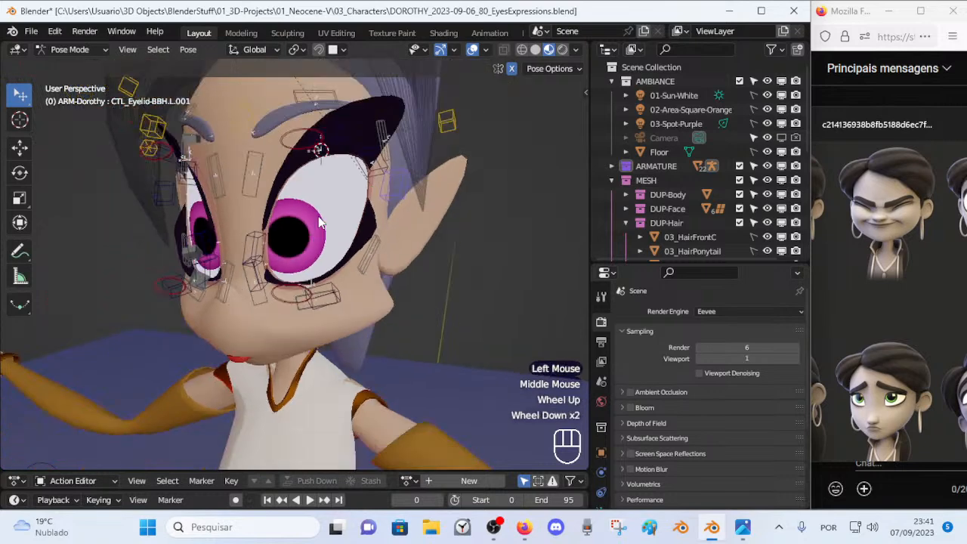
pyautogui.keyDown('shift'); pyautogui.moveTo(318, 217); pyautogui.dragTo(365, 284, button='middle'); pyautogui.keyUp('shift')
pyautogui.press('a')
pyautogui.hotkey('alt', 'q')
pyautogui.hotkey('alt', 'q')
pyautogui.click(381, 180)
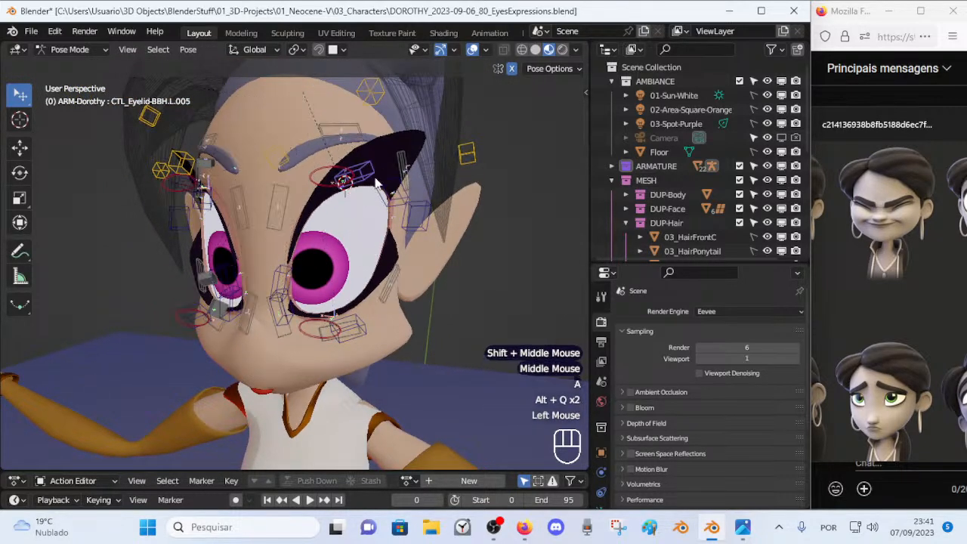
pyautogui.press('g')
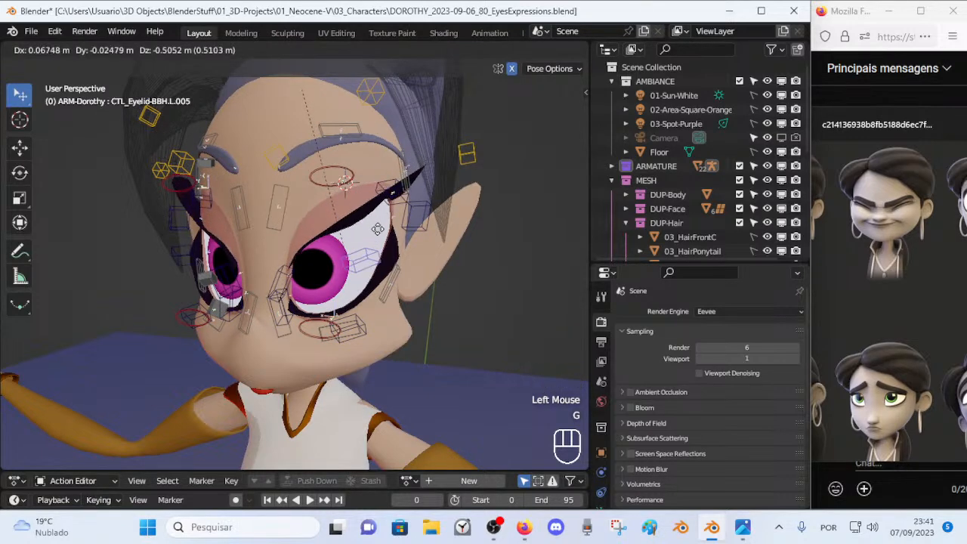
pyautogui.press('Escape')
pyautogui.click(286, 278)
pyautogui.press('g')
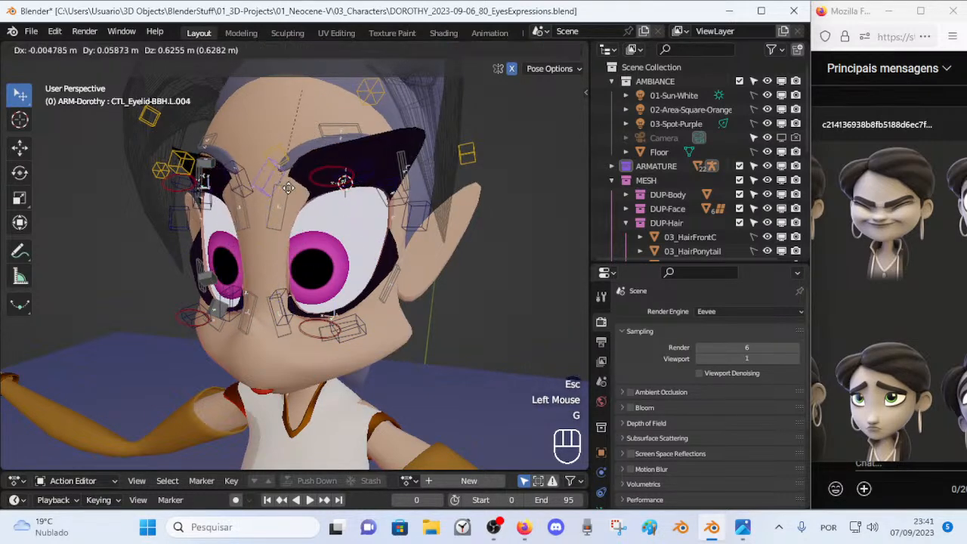
pyautogui.press('Escape')
# Step: Lower the outer upper-eyelid control CTL_Eyelid-BBH.L.005 and raise the inner control CTL_Eyelid-BBH.L.004, with the pose mirrored to the other eye
pyautogui.click(364, 180)
pyautogui.press('g')
pyautogui.click(375, 291)
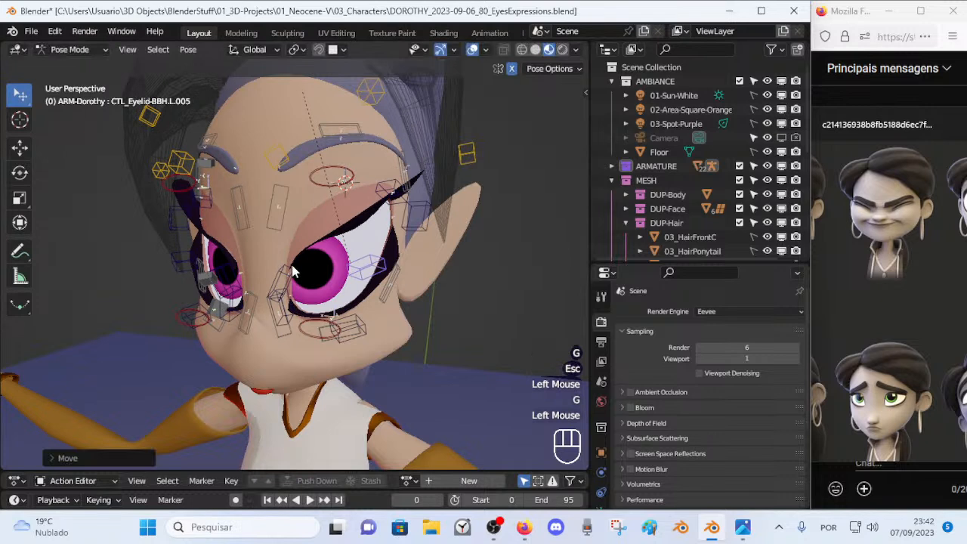
pyautogui.click(291, 270)
pyautogui.press('g')
pyautogui.click(302, 207)
# Step: Refine the mirrored upper-lid shape by nudging CTL_Eyelid-BBH.L.004 slightly down and outward and raising CTL_Eyelid-BBH.L.005
pyautogui.click(358, 272)
pyautogui.press('g')
pyautogui.click(358, 274)
pyautogui.click(256, 210)
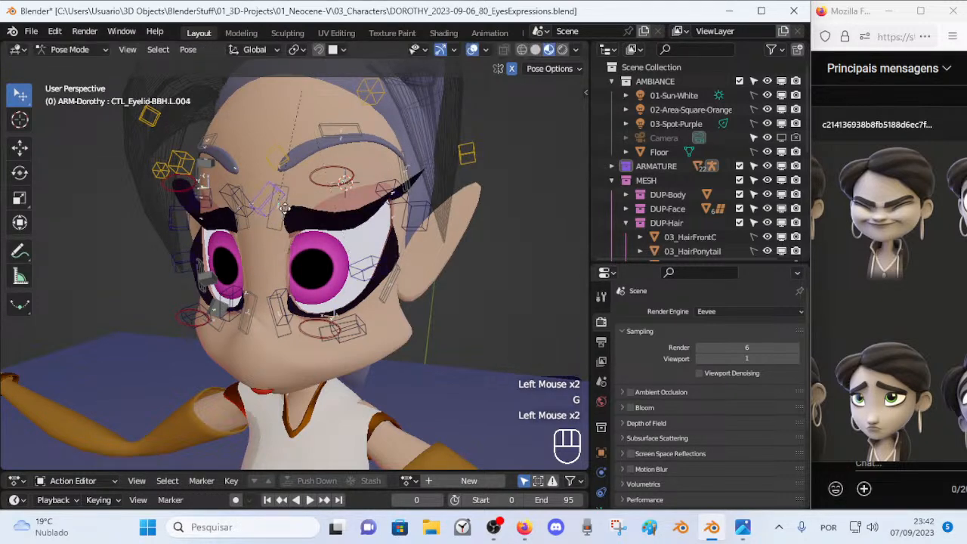
pyautogui.press('g')
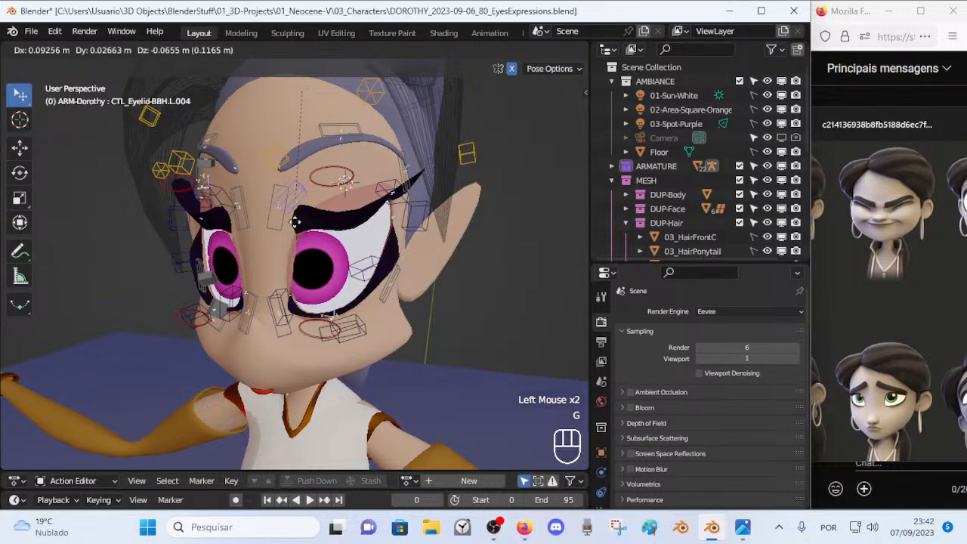
pyautogui.click(285, 218)
pyautogui.click(358, 230)
pyautogui.press('g')
pyautogui.click(355, 227)
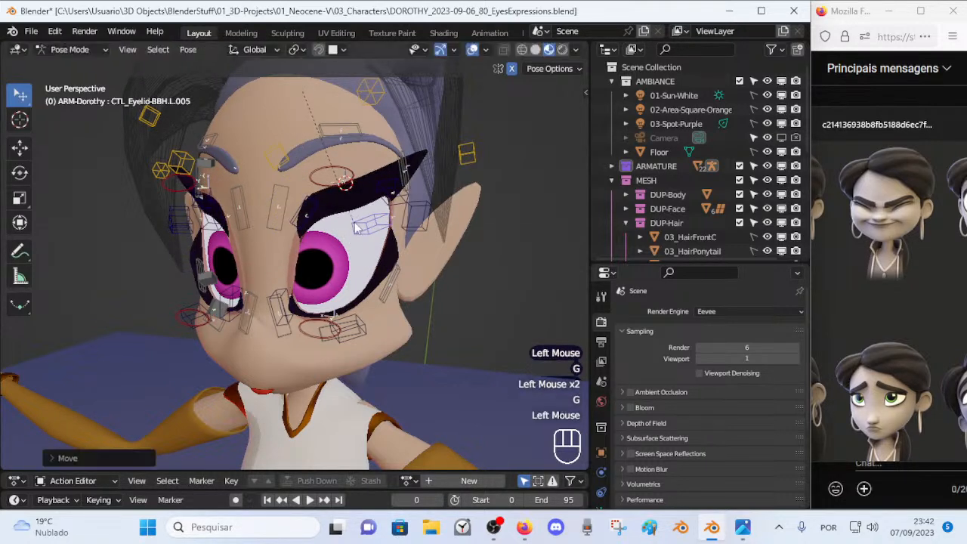
# Step: Lower the outer upper-lid controls CTL_Eyelid-BBH.L.006 and CTL_Eyelid-BBH.L.005 to flatten the upper eyelid on both eyes
pyautogui.press('g')
pyautogui.click(396, 211)
pyautogui.click(385, 222)
pyautogui.press('g')
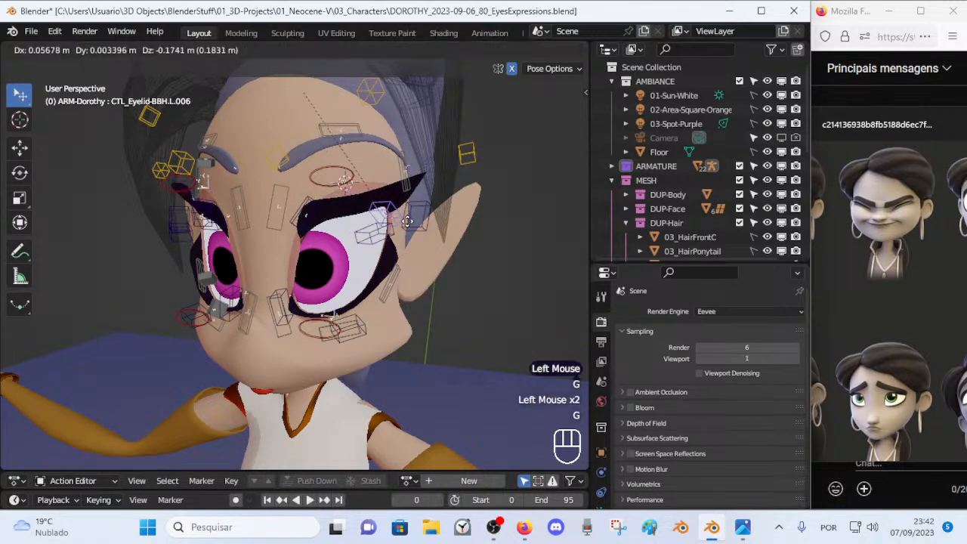
pyautogui.click(385, 226)
pyautogui.click(374, 225)
pyautogui.press('g')
pyautogui.click(372, 223)
pyautogui.press('g')
pyautogui.click(359, 237)
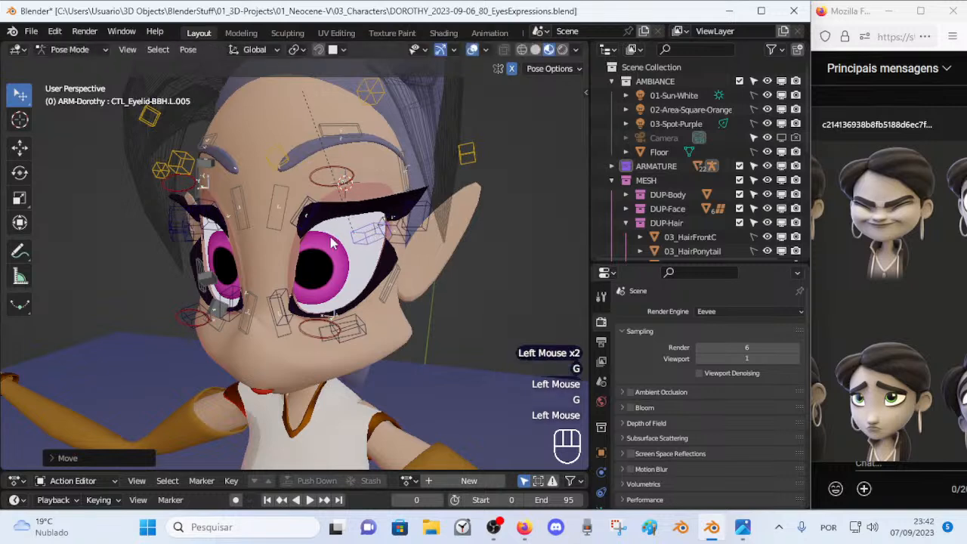
# Step: Nudge the inner lid controls CTL_Eyelid-BBH.L.004 on the upper lid and CTL_Eyelid-BBH.L.003 on the lower lid
pyautogui.click(305, 219)
pyautogui.press('g')
pyautogui.click(307, 219)
pyautogui.click(279, 304)
pyautogui.press('g')
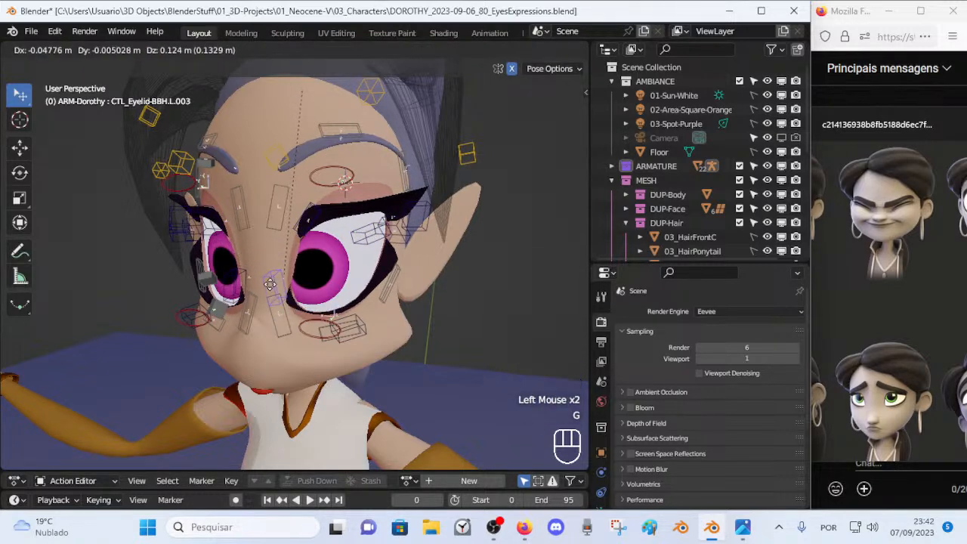
pyautogui.click(273, 292)
# Step: Move the outer lid controls CTL_Eyelid-BBH.L.002, .001 and .006 outward and slightly up to widen the eye shape
pyautogui.click(347, 330)
pyautogui.press('g')
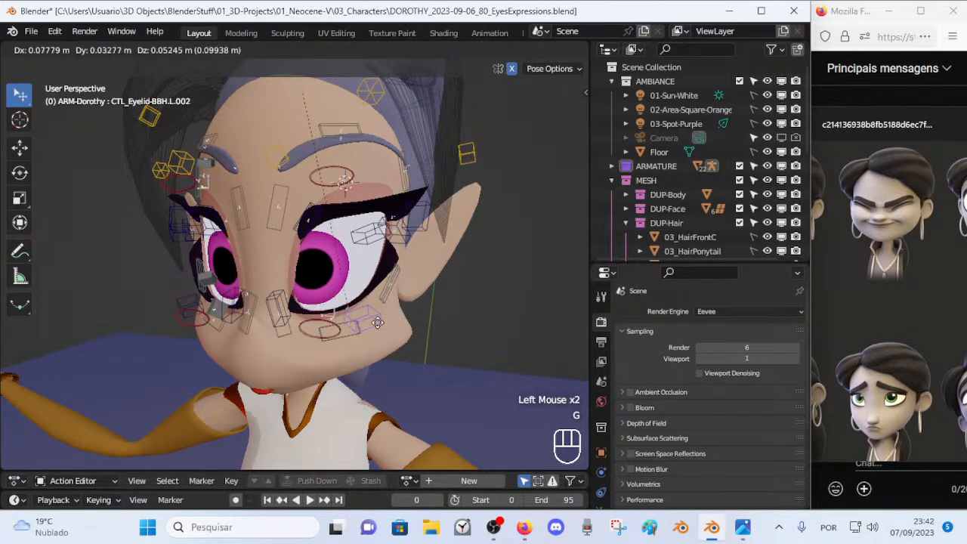
pyautogui.click(390, 321)
pyautogui.click(422, 225)
pyautogui.press('g')
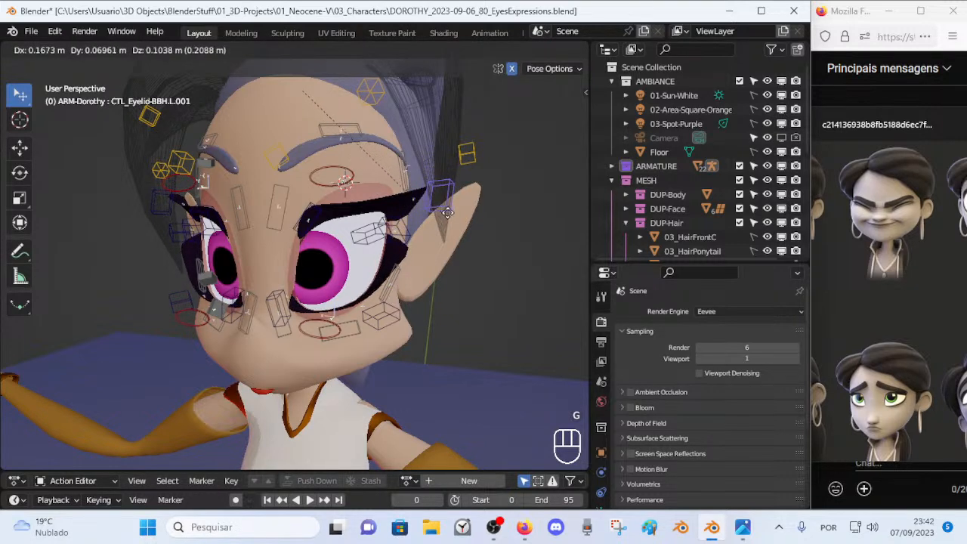
pyautogui.click(452, 218)
pyautogui.click(408, 238)
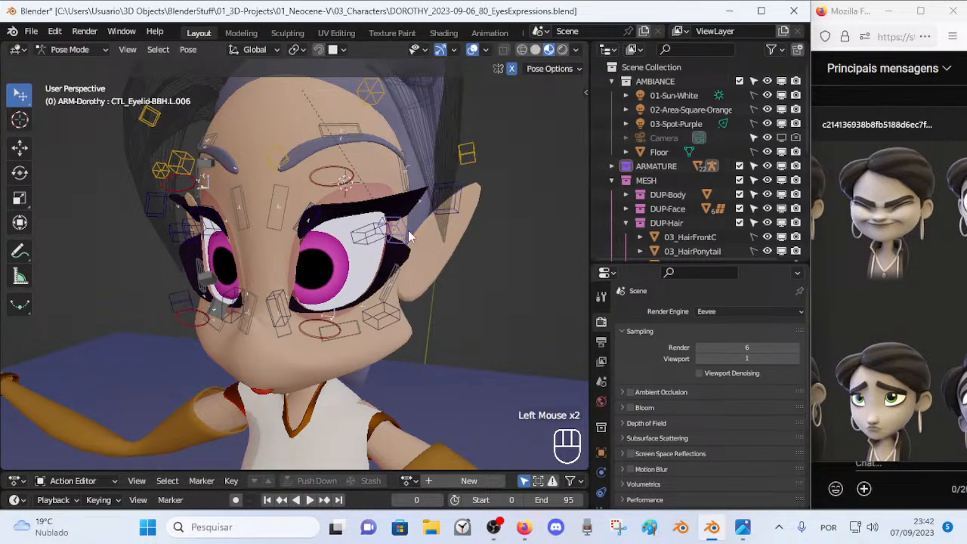
pyautogui.press('g')
pyautogui.click(417, 233)
# Step: Raise and rotate the upper eye contour control CTL-EyeContour-Top.L
pyautogui.click(344, 181)
pyautogui.press('g')
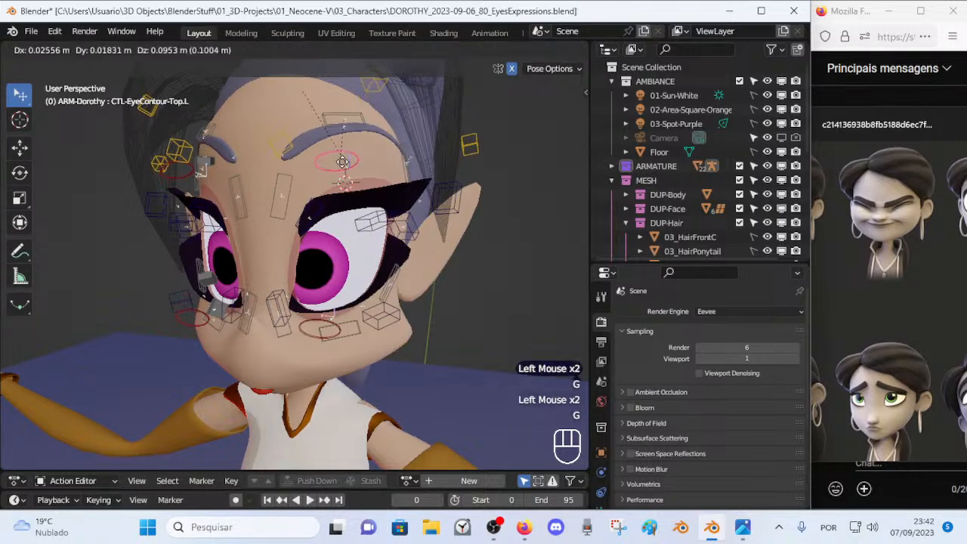
pyautogui.click(378, 184)
pyautogui.press('r')
pyautogui.click(370, 265)
# Step: Rotate and nudge the lower eye contour control CTL-EyeContour-Bot.L
pyautogui.click(327, 323)
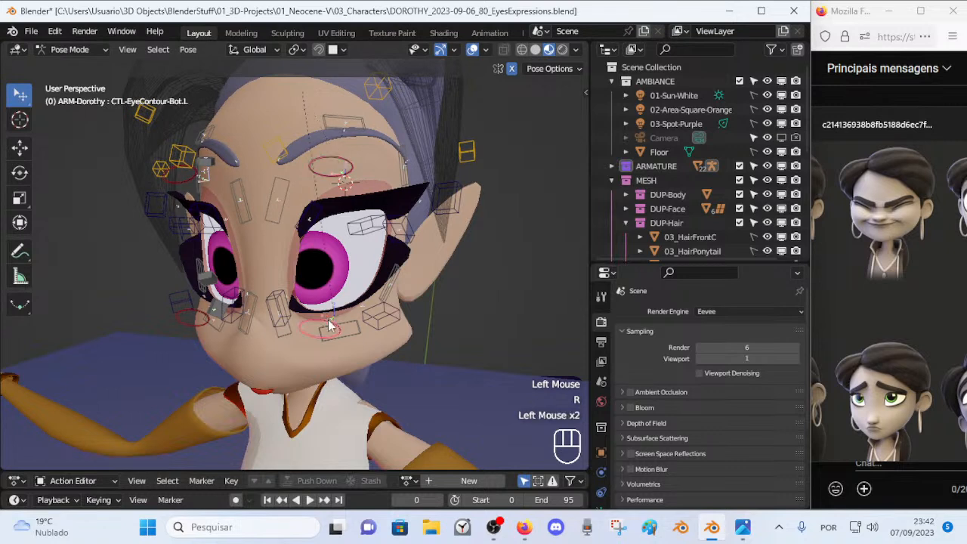
pyautogui.press('r')
pyautogui.click(418, 284)
pyautogui.press('g')
pyautogui.click(419, 284)
# Step: Lower the brow muscle control CTL-OrbicularisOculi-BBH.L.003 above the eye
pyautogui.click(344, 130)
pyautogui.press('g')
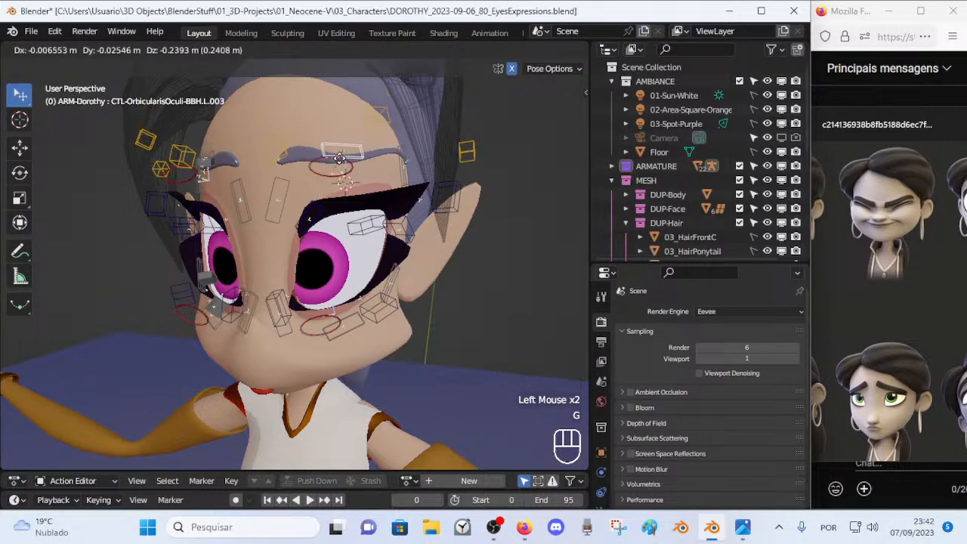
pyautogui.click(340, 166)
# Step: Lower and rotate the outer eyebrow handler CTL_Eyebrow-BB-Handler.L.003, and reposition the middle handler CTL_Eyebrow-BB-Handler.L.002
pyautogui.click(463, 182)
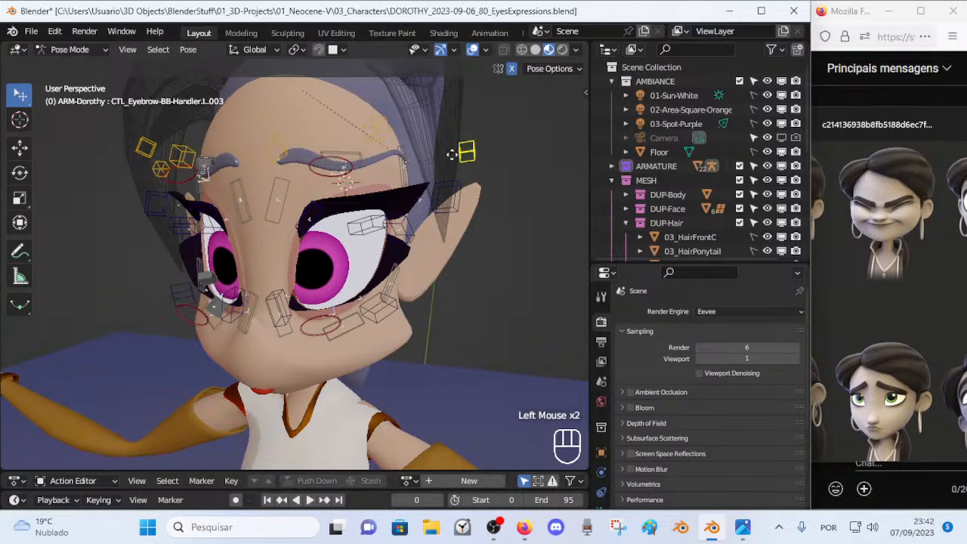
pyautogui.press('g')
pyautogui.click(453, 184)
pyautogui.press('r')
pyautogui.click(498, 164)
pyautogui.press('g')
pyautogui.click(496, 164)
pyautogui.click(385, 142)
pyautogui.press('g')
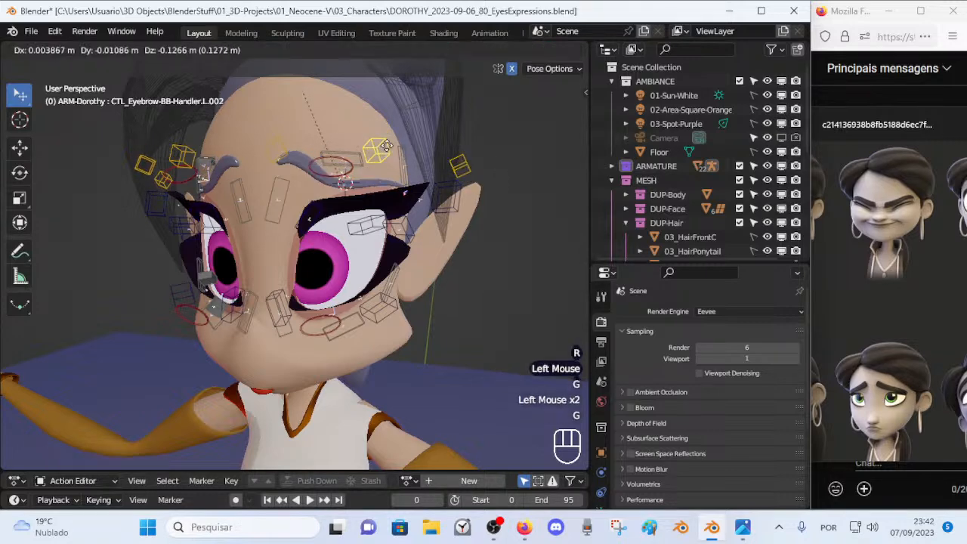
pyautogui.click(389, 140)
# Step: Show the bone transform properties and unlock the X, Y and Z scale of the left eyebrow handlers
pyautogui.press('s')
pyautogui.press('Escape')
pyautogui.press('n')
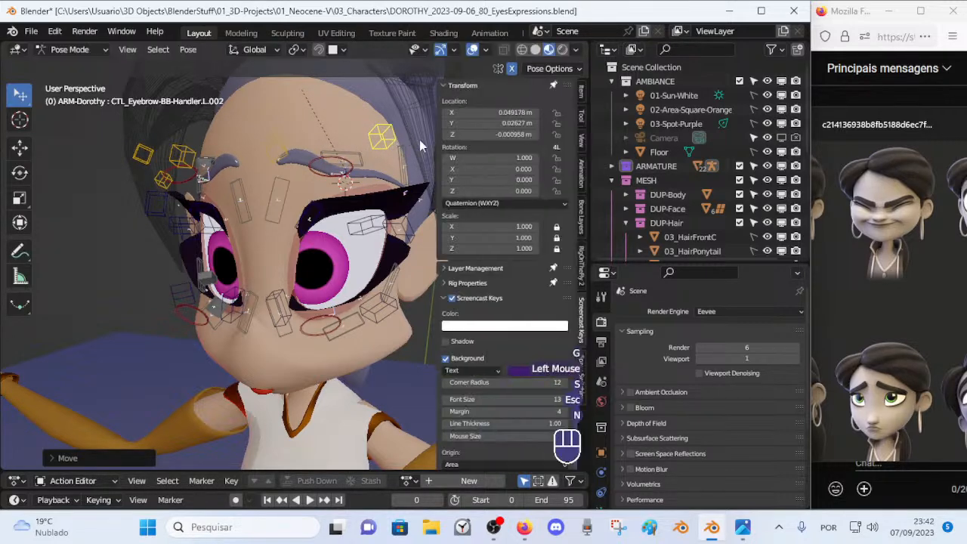
pyautogui.moveTo(559, 228); pyautogui.dragTo(557, 250)
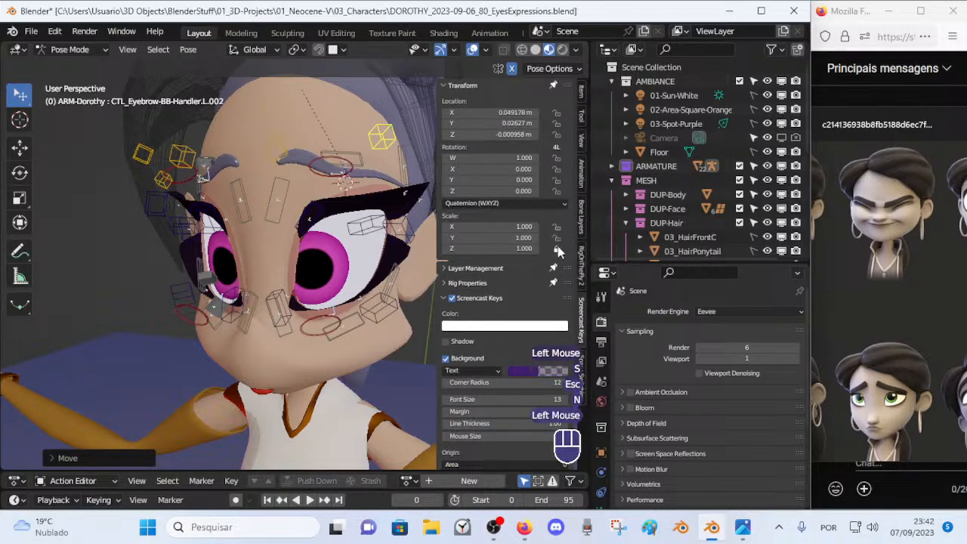
pyautogui.keyDown('shift'); pyautogui.moveTo(383, 180); pyautogui.dragTo(299, 195, button='middle'); pyautogui.keyUp('shift')
pyautogui.click(411, 186)
pyautogui.moveTo(556, 228); pyautogui.dragTo(559, 240)
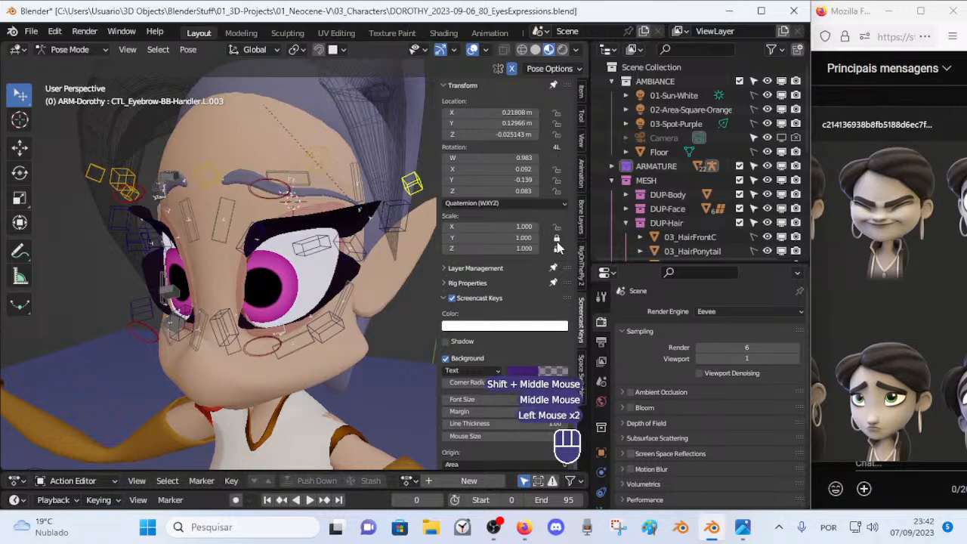
pyautogui.click(221, 171)
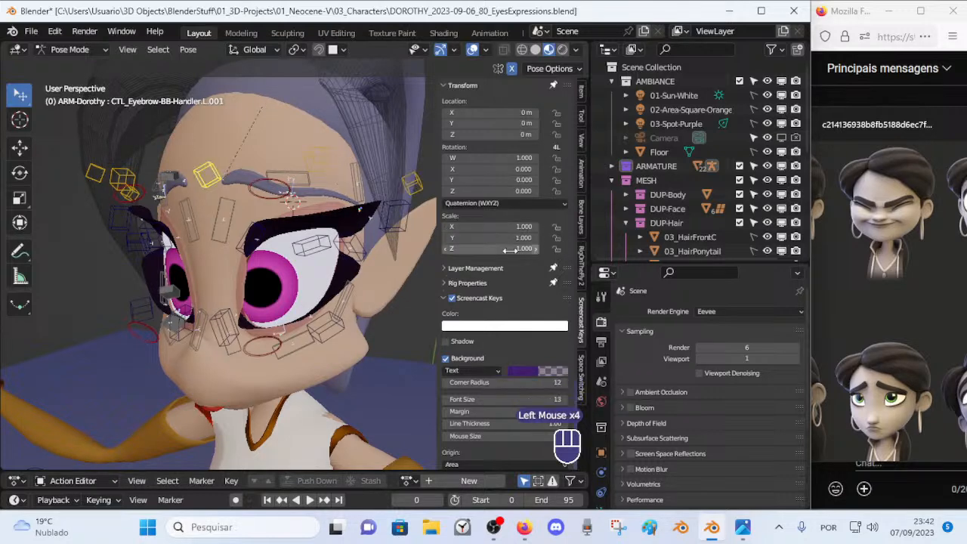
# Step: Select the three right eyebrow handlers together and unlock their X, Y and Z scale
pyautogui.moveTo(228, 185); pyautogui.dragTo(262, 176, button='middle')
pyautogui.click(199, 150)
pyautogui.keyDown('shift'); pyautogui.click(133, 151); pyautogui.keyUp('shift')
pyautogui.keyDown('shift'); pyautogui.click(129, 181); pyautogui.keyUp('shift')
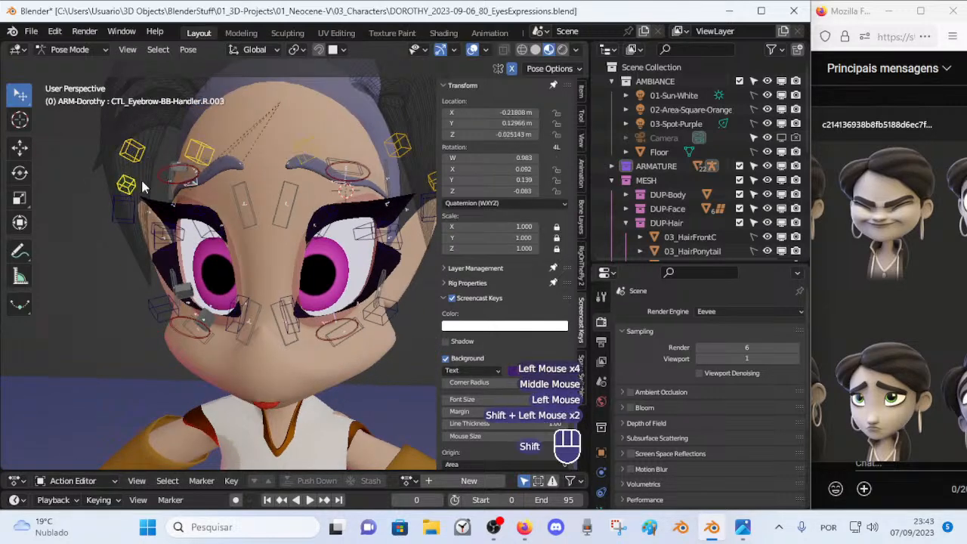
pyautogui.keyDown('alt'); pyautogui.moveTo(557, 237); pyautogui.dragTo(557, 248); pyautogui.keyUp('alt')
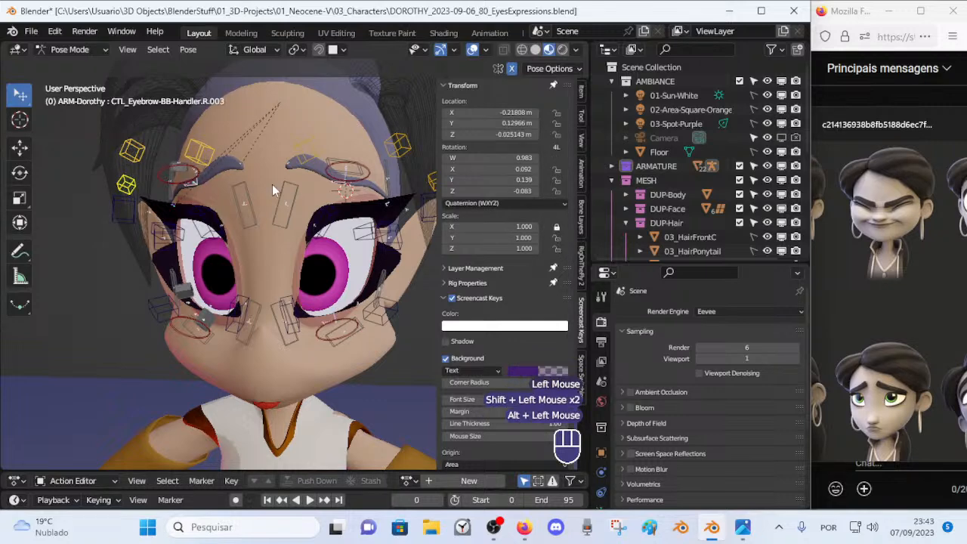
pyautogui.keyDown('alt'); pyautogui.click(558, 229); pyautogui.keyUp('alt')
# Step: Select the left eyebrow handlers .001, .002 and .003 together and scale them to about 1.05, mirrored to the right
pyautogui.moveTo(302, 155); pyautogui.dragTo(338, 151, button='middle')
pyautogui.click(374, 139)
pyautogui.press('s')
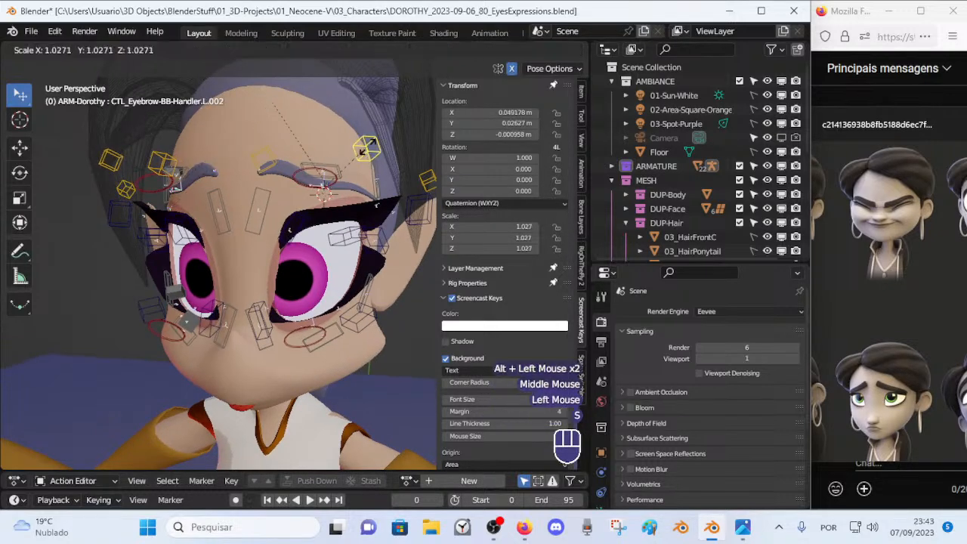
pyautogui.press('Escape')
pyautogui.keyDown('shift'); pyautogui.click(240, 174); pyautogui.keyUp('shift')
pyautogui.keyDown('shift'); pyautogui.click(270, 165); pyautogui.keyUp('shift')
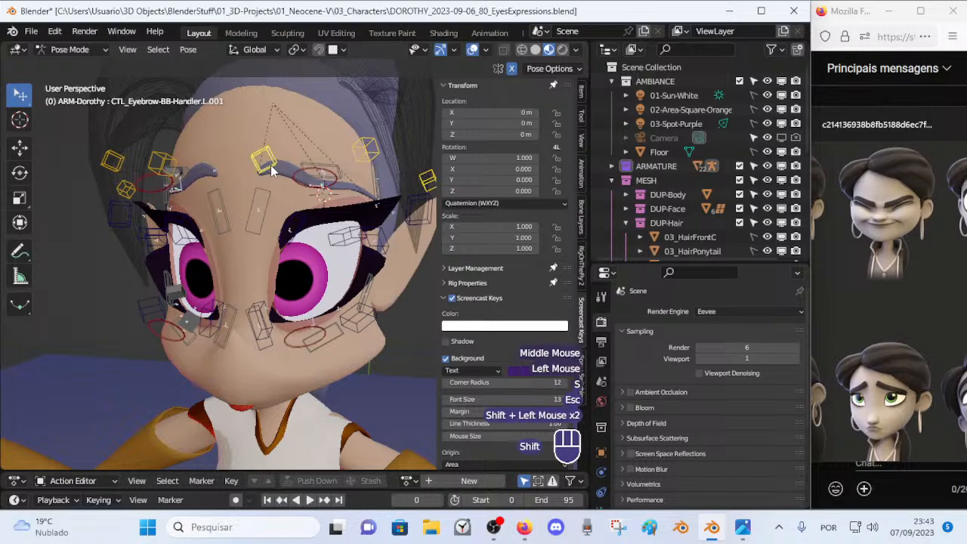
pyautogui.press('s')
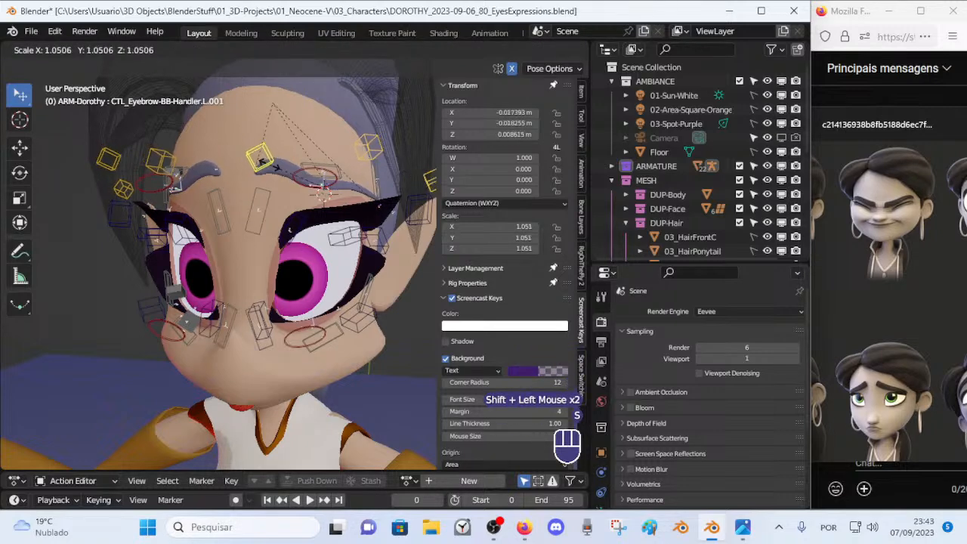
pyautogui.click(270, 171)
# Step: Nudge the middle eyebrow handler .002 outward and up, and rotate and raise the inner handler .001
pyautogui.moveTo(270, 171); pyautogui.dragTo(319, 169, button='middle')
pyautogui.click(368, 153)
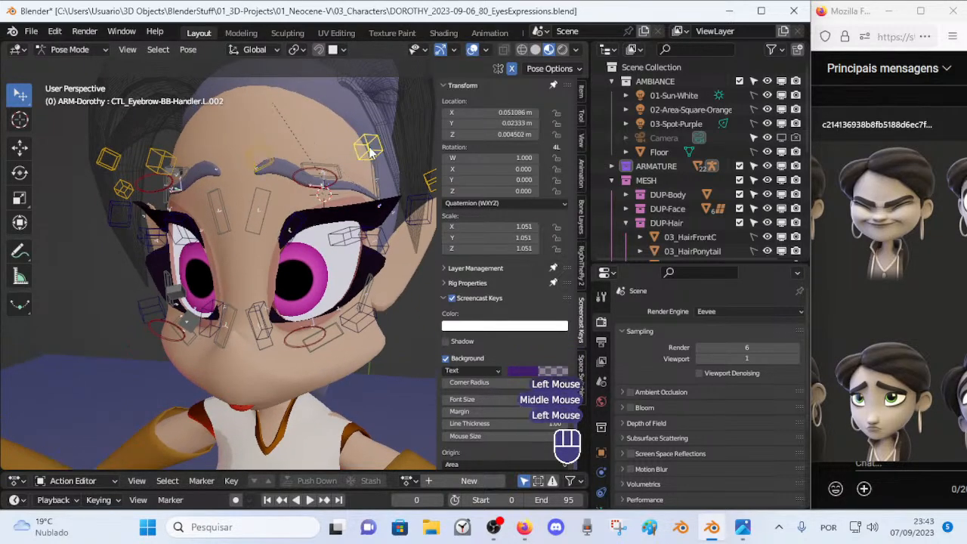
pyautogui.press('g')
pyautogui.click(371, 145)
pyautogui.click(251, 162)
pyautogui.press('r')
pyautogui.click(313, 204)
pyautogui.press('g')
pyautogui.click(326, 192)
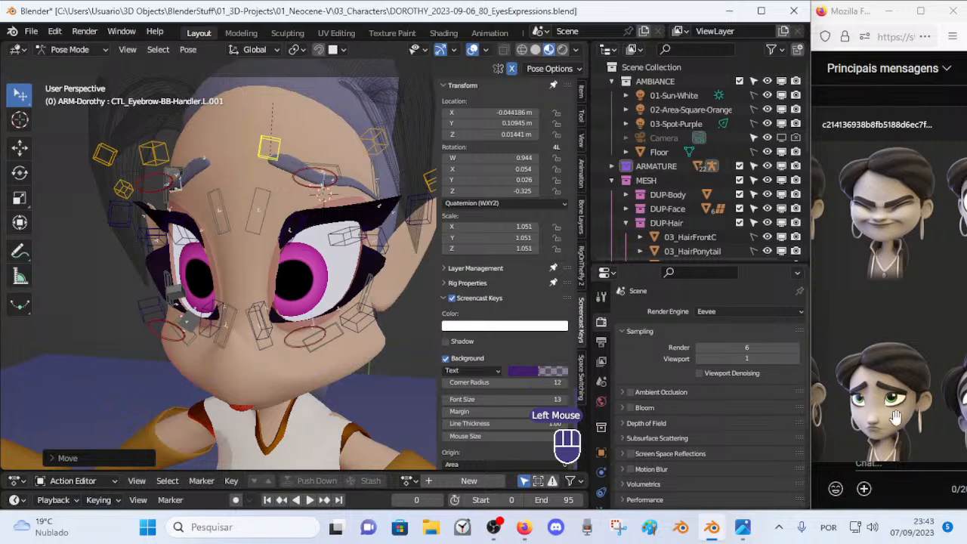
# Step: Lower the inner eyebrow handler CTL_Eyebrow-BB-Handler.L.001 slightly and save the file
pyautogui.press('g')
pyautogui.click(289, 175)
pyautogui.hotkey('ctrl', 's')
pyautogui.press('g')
pyautogui.click(321, 185)
# Step: Lower the middle eyebrow handler CTL_Eyebrow-BB-Handler.L.002, rotate it about 16 degrees and adjust its position
pyautogui.click(373, 149)
pyautogui.press('g')
pyautogui.click(369, 151)
pyautogui.press('r')
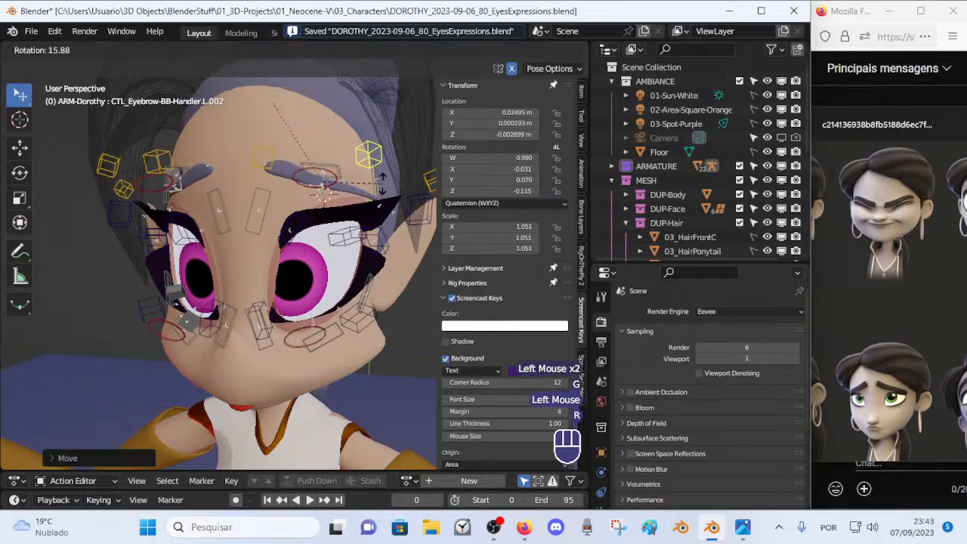
pyautogui.click(376, 181)
pyautogui.press('g')
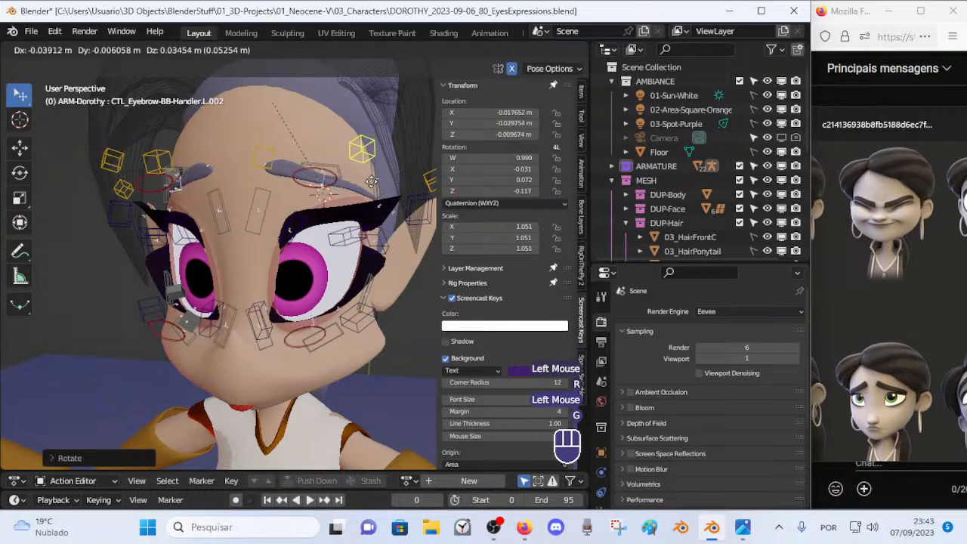
pyautogui.click(374, 189)
# Step: Nudge and rescale the outer eyebrow handler CTL_Eyebrow-BB-Handler.L.003 from a side view of the face
pyautogui.moveTo(393, 176); pyautogui.dragTo(395, 174, button='middle')
pyautogui.click(395, 174)
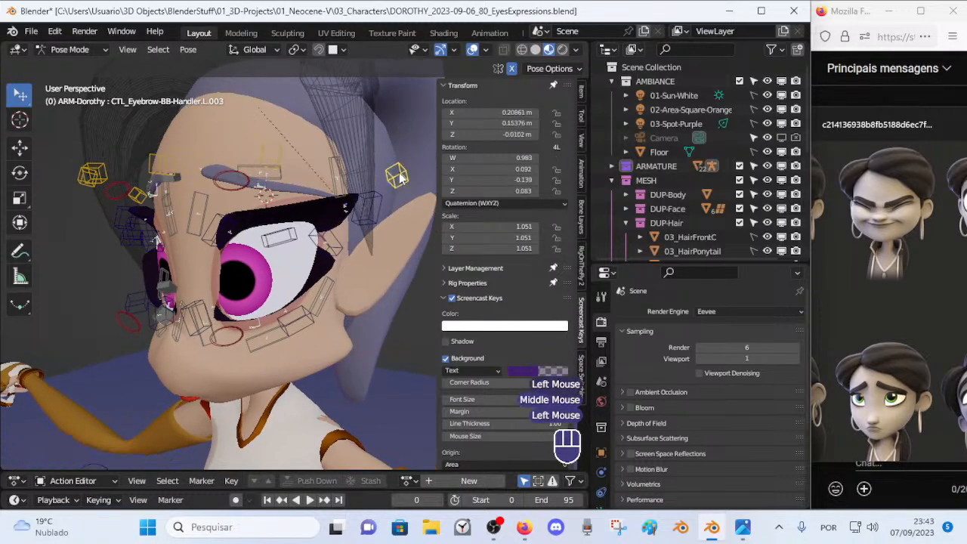
pyautogui.press('g')
pyautogui.click(397, 175)
pyautogui.press('s')
pyautogui.click(322, 154)
# Step: Scale the middle eyebrow handler CTL_Eyebrow-BB-Handler.L.002 to about 1.044 and shift it slightly outward
pyautogui.click(268, 134)
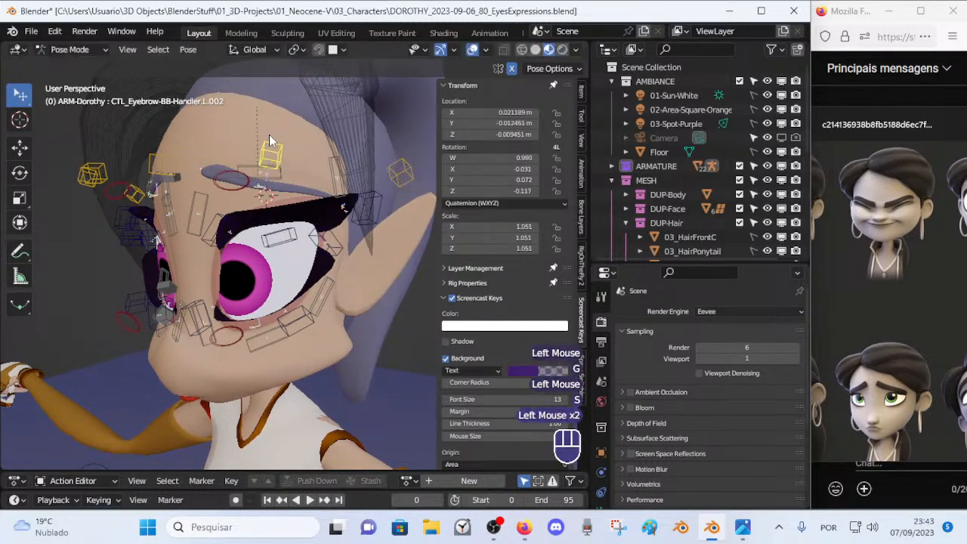
pyautogui.press('s')
pyautogui.click(274, 136)
pyautogui.click(275, 138)
# Step: Rotate and raise the inner eyebrow handler CTL_Eyebrow-BB-Handler.L.001 so the inner brow ends tilt upward
pyautogui.moveTo(276, 138); pyautogui.dragTo(289, 149, button='middle')
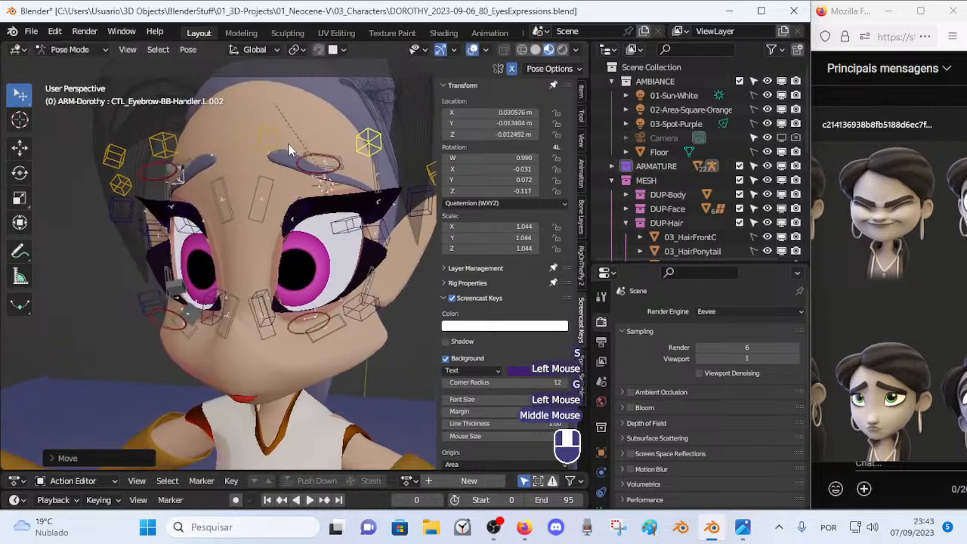
pyautogui.click(264, 139)
pyautogui.press('r')
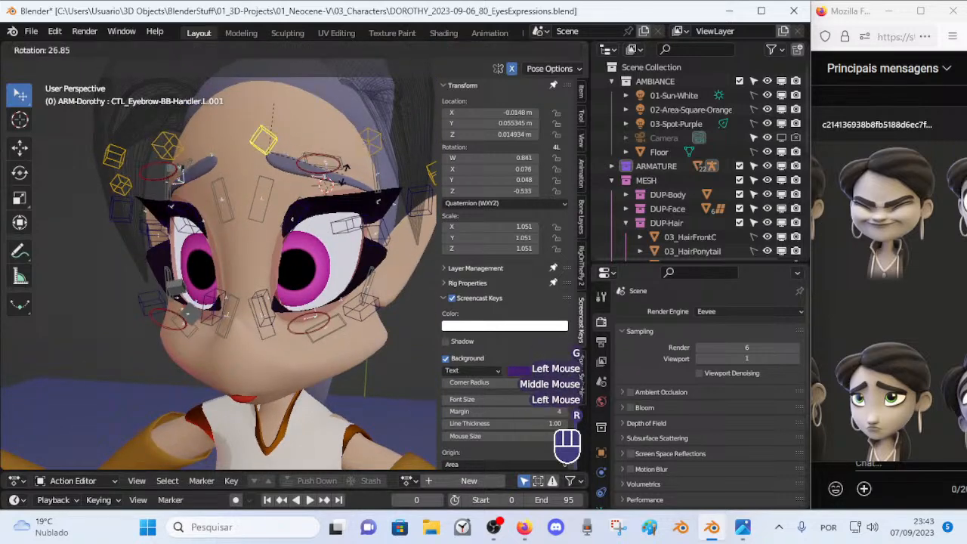
pyautogui.click(354, 160)
pyautogui.press('g')
pyautogui.click(326, 184)
pyautogui.press('r')
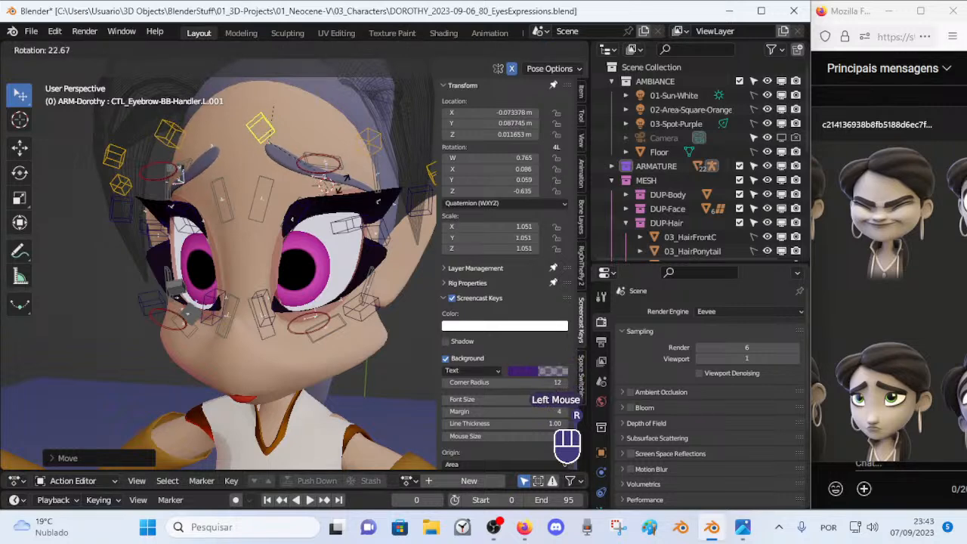
pyautogui.click(356, 169)
pyautogui.press('g')
pyautogui.keyDown('shift'); pyautogui.click(364, 174); pyautogui.keyUp('shift')
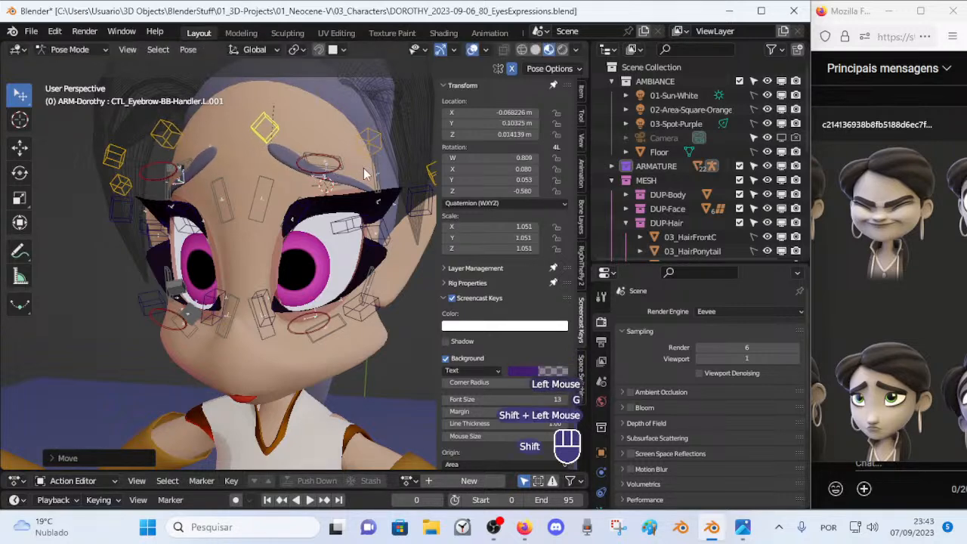
# Step: Reposition the inner upper-lid control CTL_Eyelid-BBH.L.004 and move CTL_Eyelid-BBH.L.005 inward and up
pyautogui.moveTo(311, 185); pyautogui.dragTo(261, 222, button='middle')
pyautogui.click(243, 224)
pyautogui.press('g')
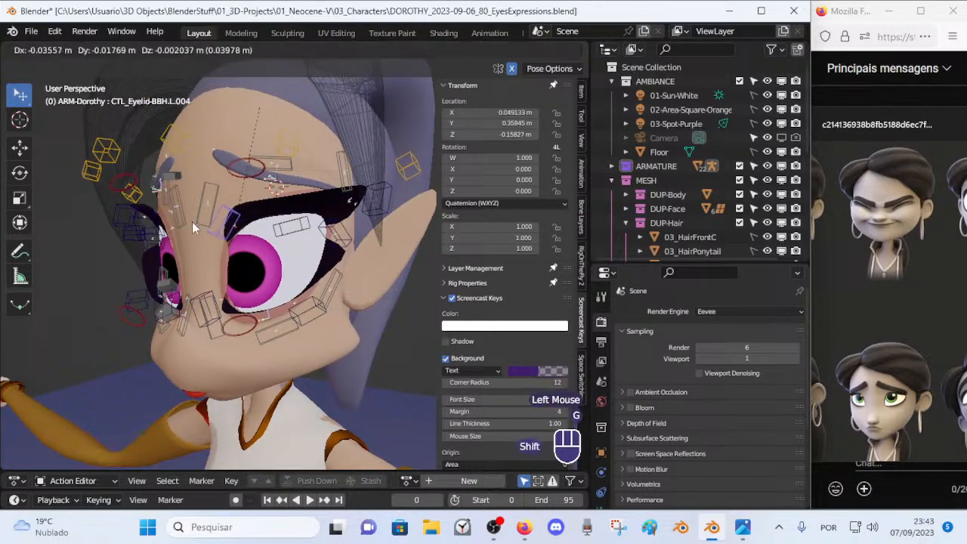
pyautogui.keyDown('shift'); pyautogui.click(193, 222); pyautogui.keyUp('shift')
pyautogui.press('g')
pyautogui.click(247, 220)
pyautogui.click(277, 227)
pyautogui.press('g')
pyautogui.click(243, 218)
# Step: Lower CTL_Eyelid-BBH.L.004 toward the inner eye corner, rotate it and fine-tune its position
pyautogui.click(226, 227)
pyautogui.press('g')
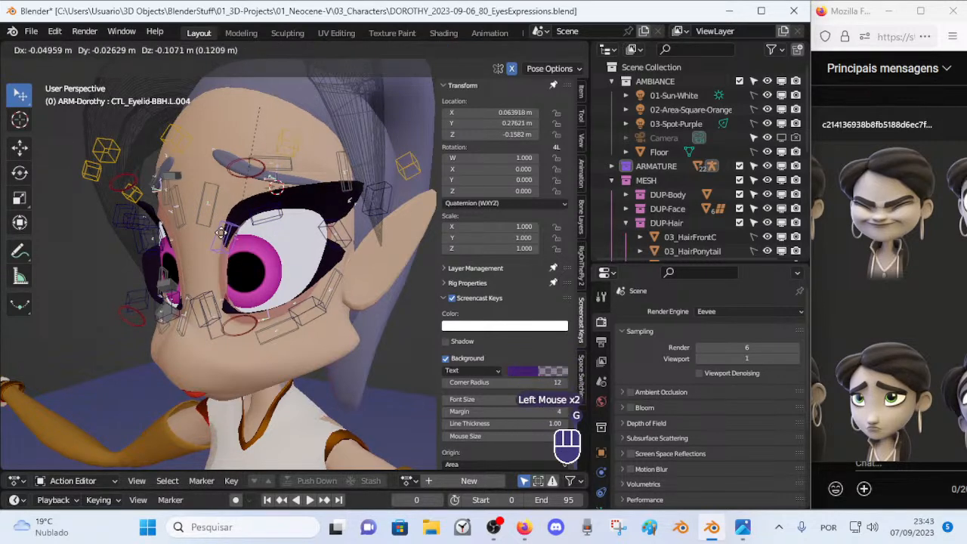
pyautogui.click(225, 235)
pyautogui.press('r')
pyautogui.click(242, 227)
pyautogui.press('g')
pyautogui.click(257, 222)
# Step: Nudge the upper-lid control CTL_Eyelid-BBH.L.005 and lower the outer-corner control CTL_Eyelid-BBH.L.001
pyautogui.click(256, 219)
pyautogui.press('g')
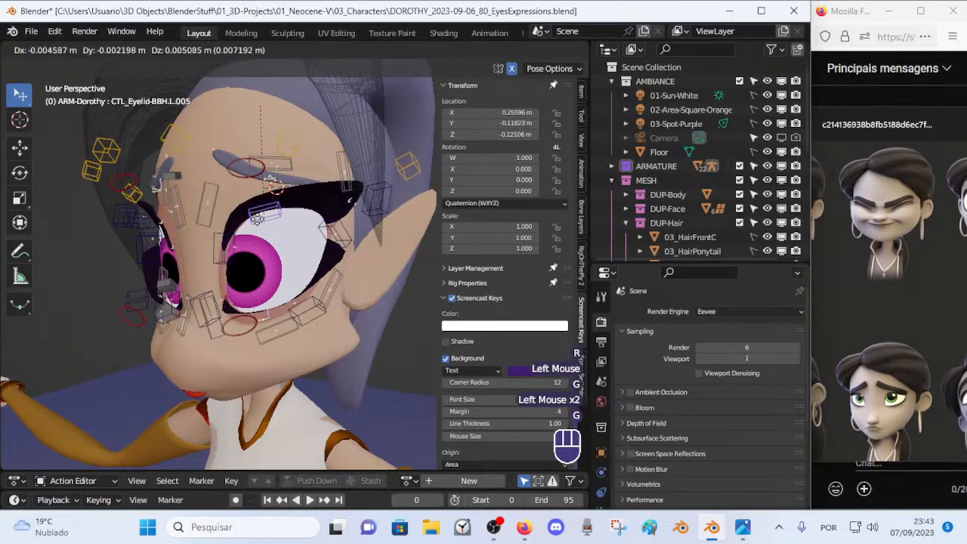
pyautogui.click(373, 219)
pyautogui.click(370, 217)
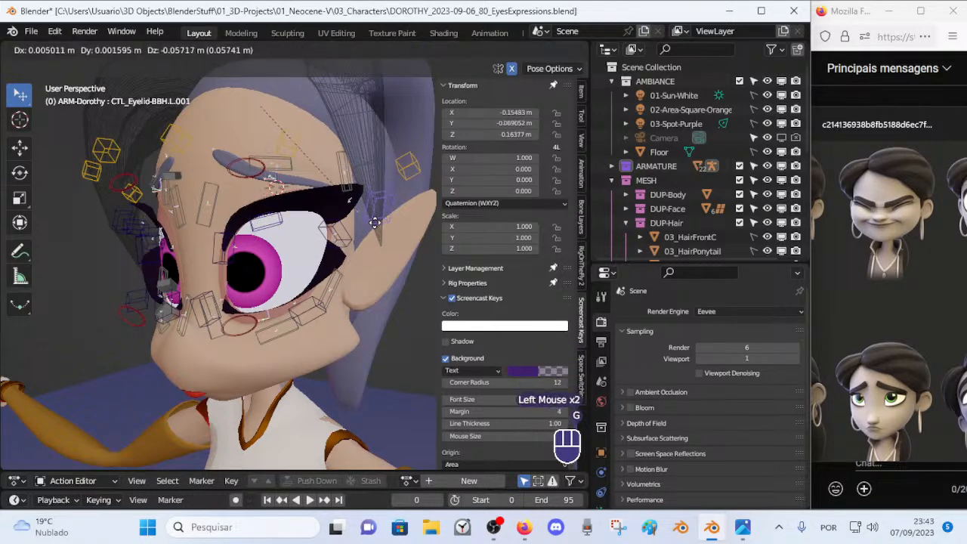
pyautogui.press('g')
pyautogui.click(333, 231)
# Step: Lower the upper-lid control CTL_Eyelid-BBH.L.005, rotate it downward toward the outer eye corner and adjust its position
pyautogui.click(283, 220)
pyautogui.press('g')
pyautogui.click(293, 225)
pyautogui.press('r')
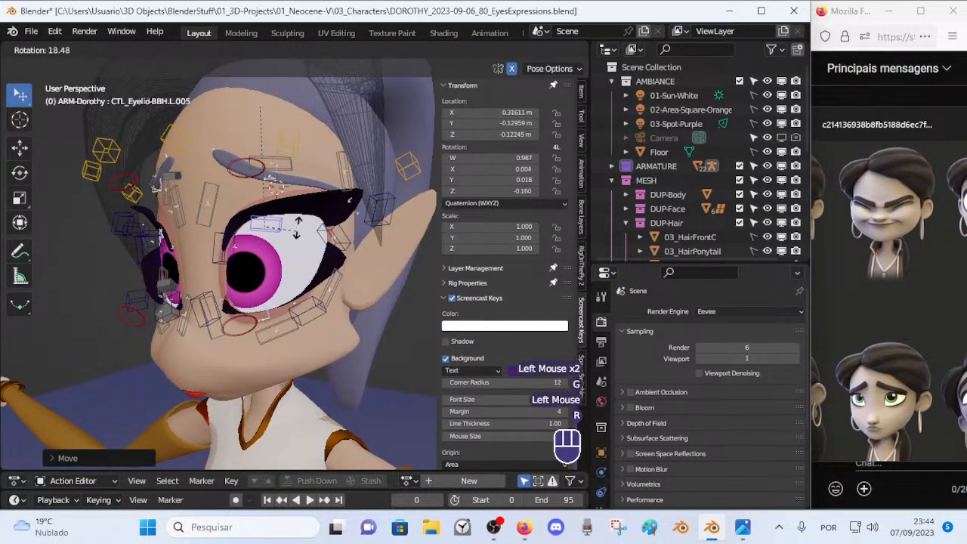
pyautogui.click(287, 240)
pyautogui.press('g')
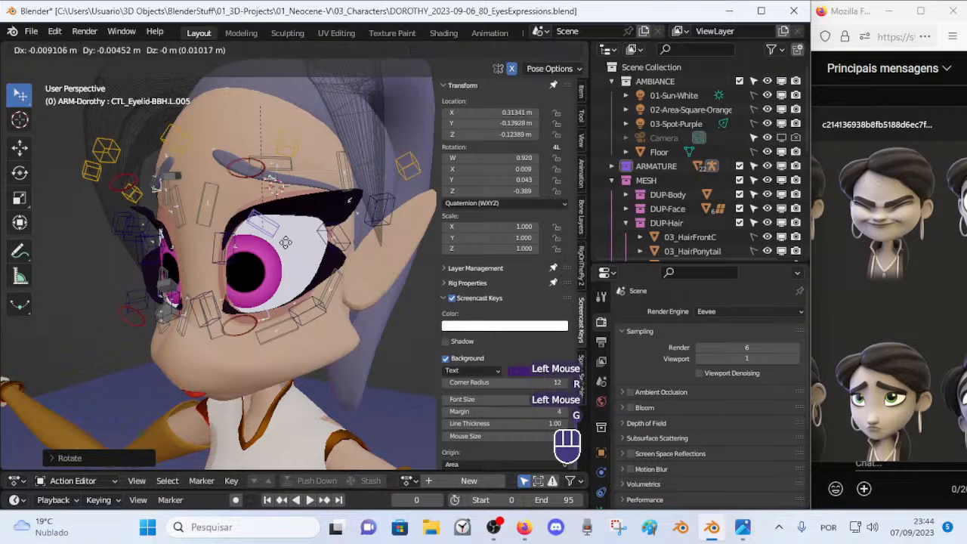
pyautogui.click(337, 240)
# Step: Move the outer-lid control CTL_Eyelid-BBH.L.006 slightly outward, rotate it and fine-tune its position
pyautogui.click(337, 239)
pyautogui.press('g')
pyautogui.click(348, 240)
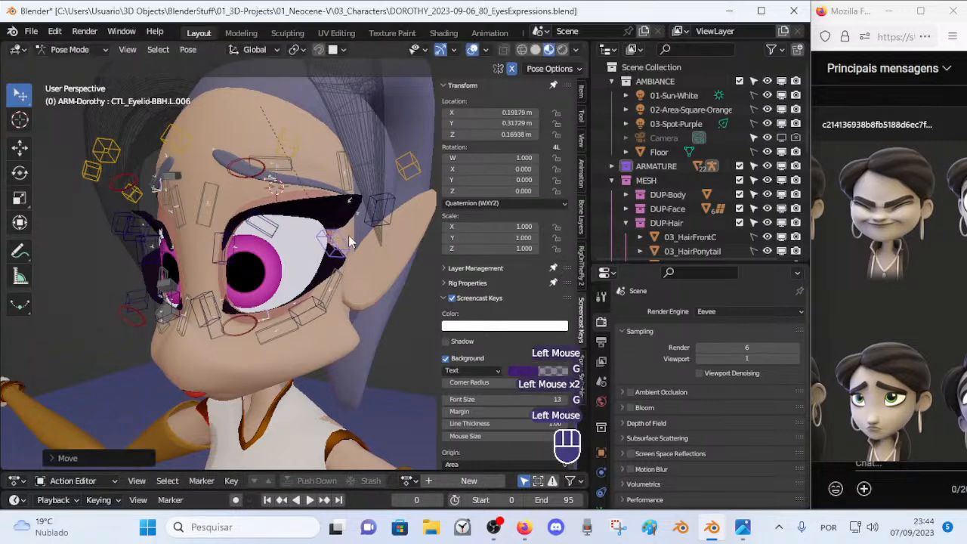
pyautogui.press('r')
pyautogui.click(353, 219)
pyautogui.press('g')
pyautogui.click(302, 223)
# Step: Raise the upper-lid control CTL_Eyelid-BBH.L.005, rotate it about 36 degrees more and shift it slightly inward
pyautogui.moveTo(302, 223); pyautogui.dragTo(273, 219, button='middle')
pyautogui.click(239, 218)
pyautogui.press('g')
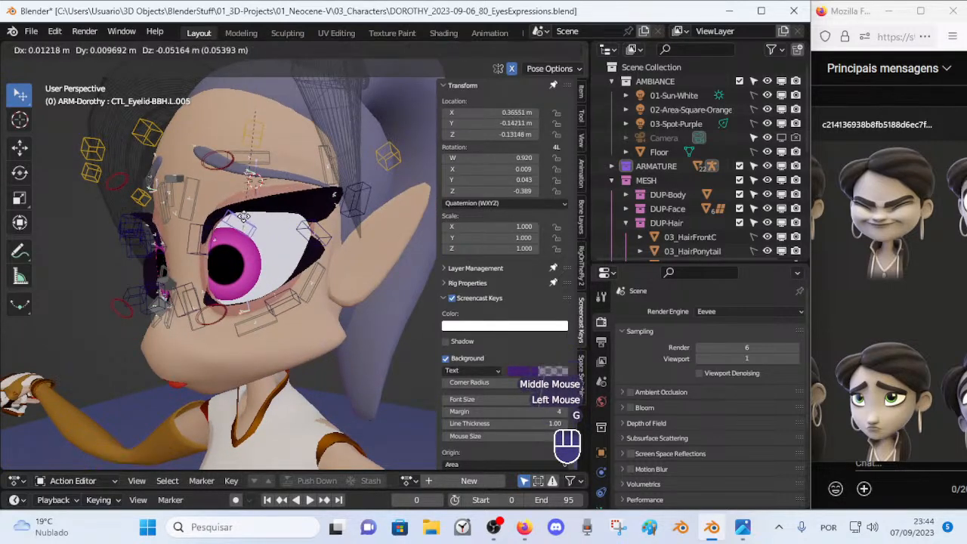
pyautogui.click(244, 208)
pyautogui.press('r')
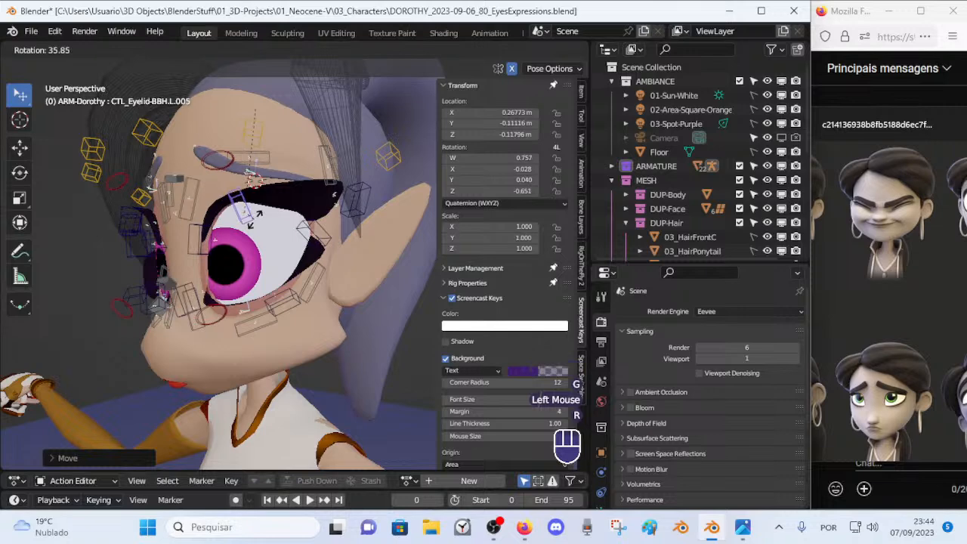
pyautogui.click(256, 219)
pyautogui.moveTo(255, 219); pyautogui.dragTo(226, 242, button='middle')
pyautogui.press('g')
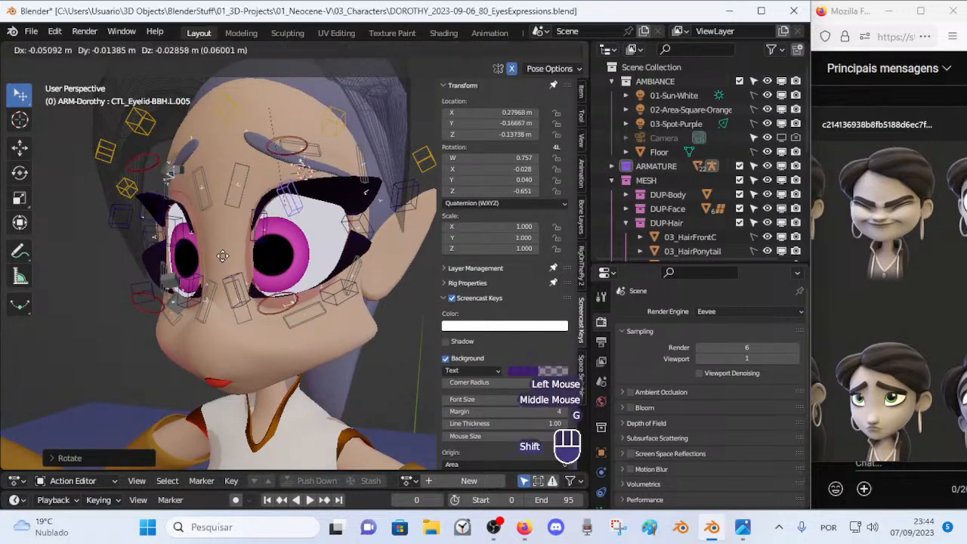
pyautogui.keyDown('shift'); pyautogui.click(224, 253); pyautogui.keyUp('shift')
# Step: Reposition the inner upper-lid control CTL_Eyelid-BBH.L.004 and nudge the neighbouring upper-lid area upward
pyautogui.click(260, 234)
pyautogui.press('g')
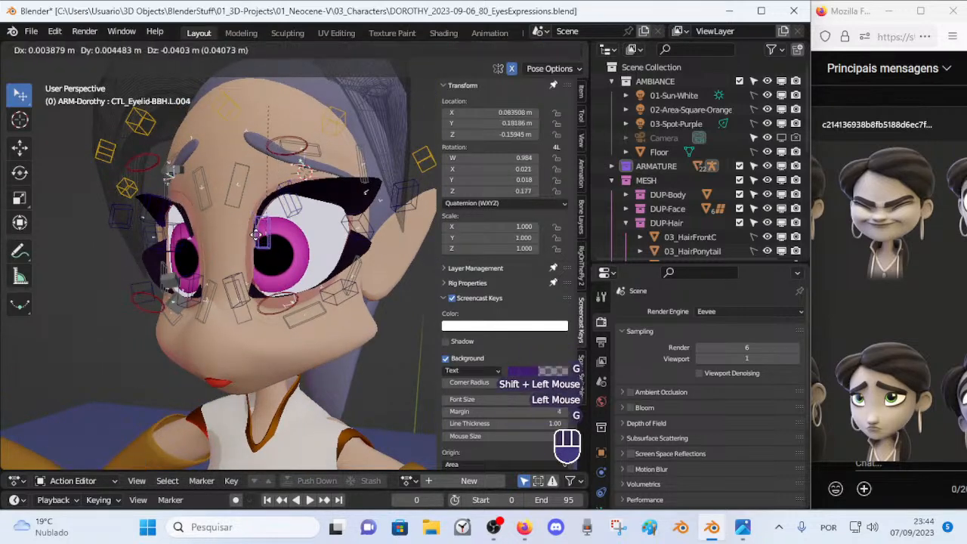
pyautogui.click(258, 231)
pyautogui.moveTo(275, 226); pyautogui.dragTo(286, 225, button='middle')
pyautogui.press('g')
pyautogui.click(299, 217)
pyautogui.click(315, 213)
pyautogui.press('g')
pyautogui.click(314, 202)
# Step: Reposition the outer lower-lid control CTL_Eyelid-BBH.L.002 with two small moves
pyautogui.moveTo(314, 203); pyautogui.dragTo(311, 265, button='middle')
pyautogui.click(330, 269)
pyautogui.press('g')
pyautogui.keyDown('shift'); pyautogui.click(325, 253); pyautogui.keyUp('shift')
pyautogui.press('g')
pyautogui.keyDown('shift'); pyautogui.click(328, 261); pyautogui.keyUp('shift')
# Step: Render the scene to check the eye shape and close the render window
pyautogui.moveTo(311, 266); pyautogui.dragTo(295, 226, button='middle')
pyautogui.scroll(-1, 302, 264)
pyautogui.press('F12')
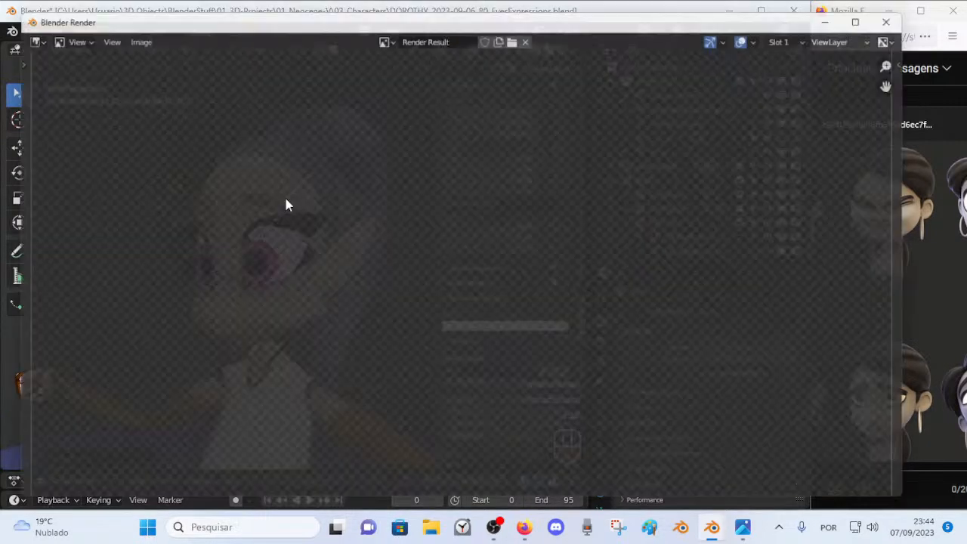
pyautogui.click(126, 32)
pyautogui.click(911, 12)
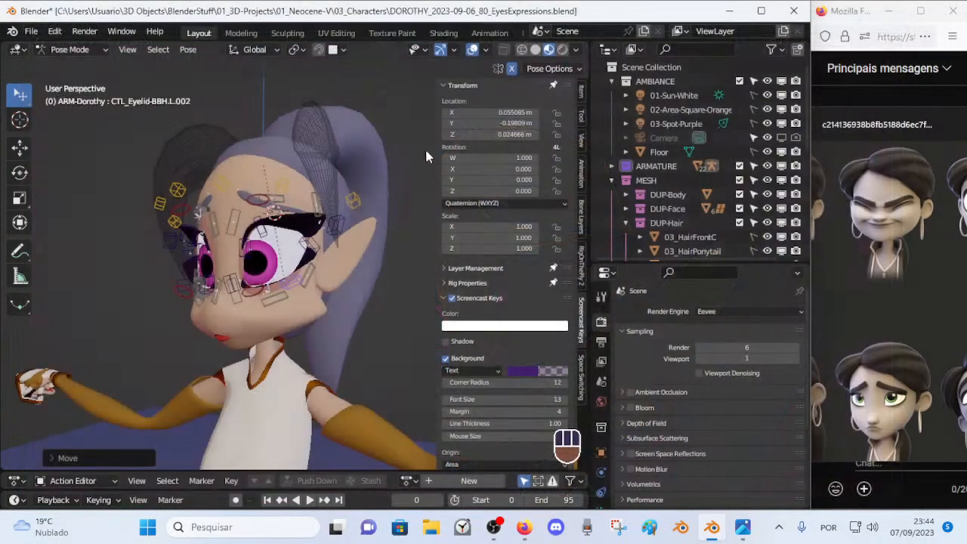
# Step: Raise the master eye-tracking control MTR-Eyes-TRACK about 0.5 m so the character looks upward
pyautogui.moveTo(242, 198); pyautogui.dragTo(279, 197, button='middle')
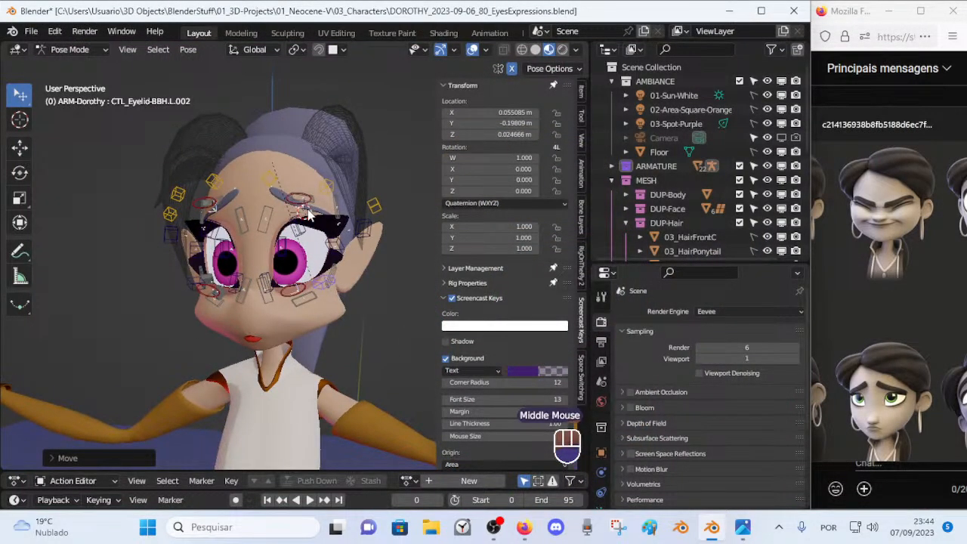
pyautogui.scroll(-2, 282, 252)
pyautogui.click(232, 212)
pyautogui.press('g')
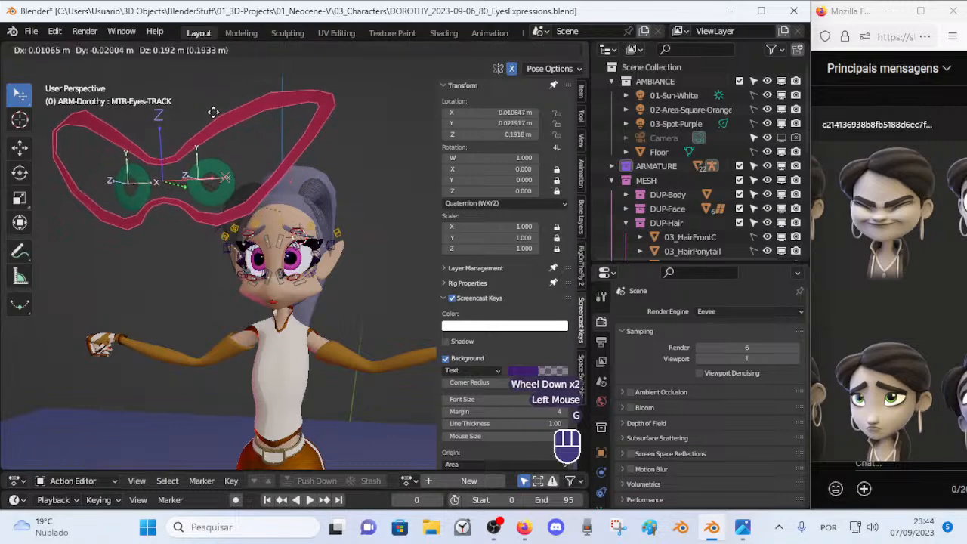
pyautogui.click(216, 90)
pyautogui.scroll(1, 212, 130)
pyautogui.keyDown('shift'); pyautogui.moveTo(211, 130); pyautogui.dragTo(242, 206, button='middle'); pyautogui.keyUp('shift')
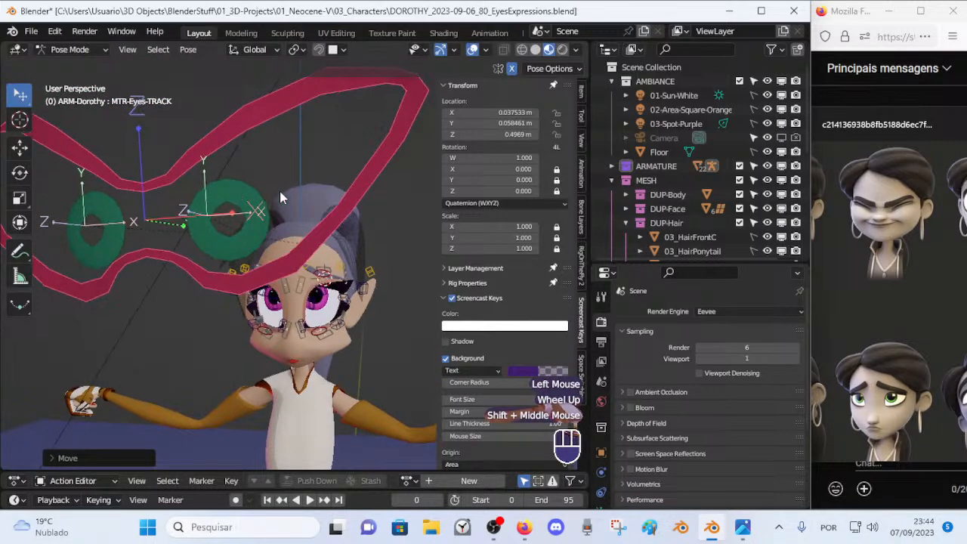
# Step: Try to scale the master eye-tracking control MTR-Eyes-TRACK
pyautogui.press('s')
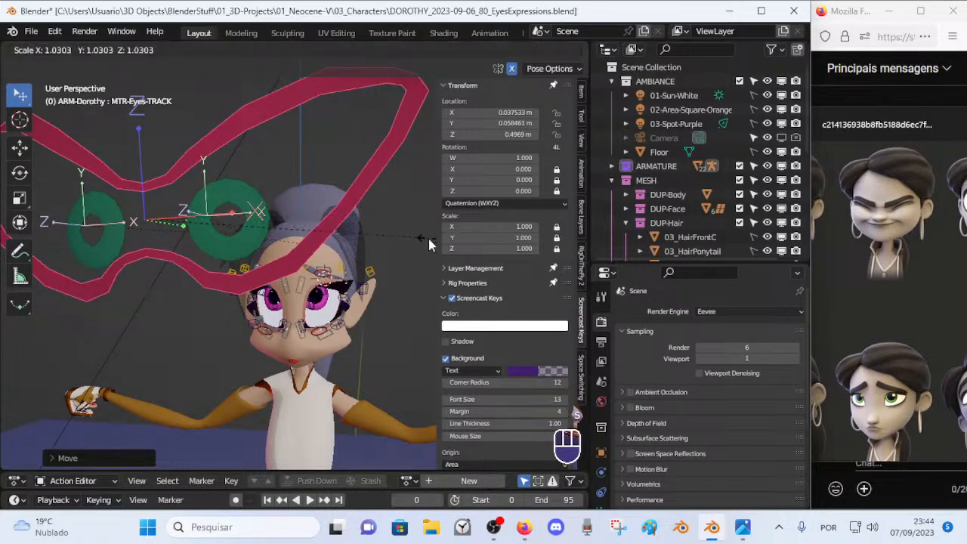
pyautogui.press('Escape')
pyautogui.click(363, 199)
pyautogui.press('s')
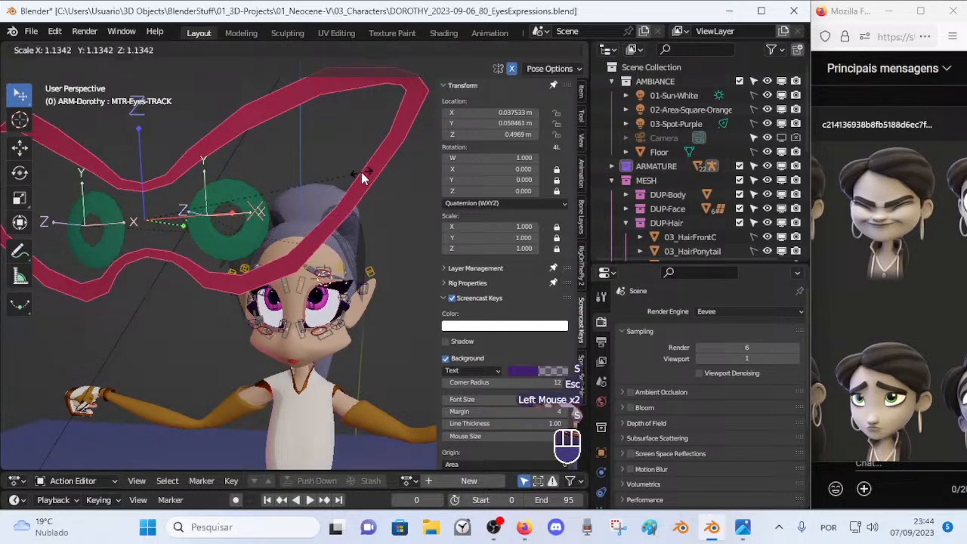
pyautogui.press('Escape')
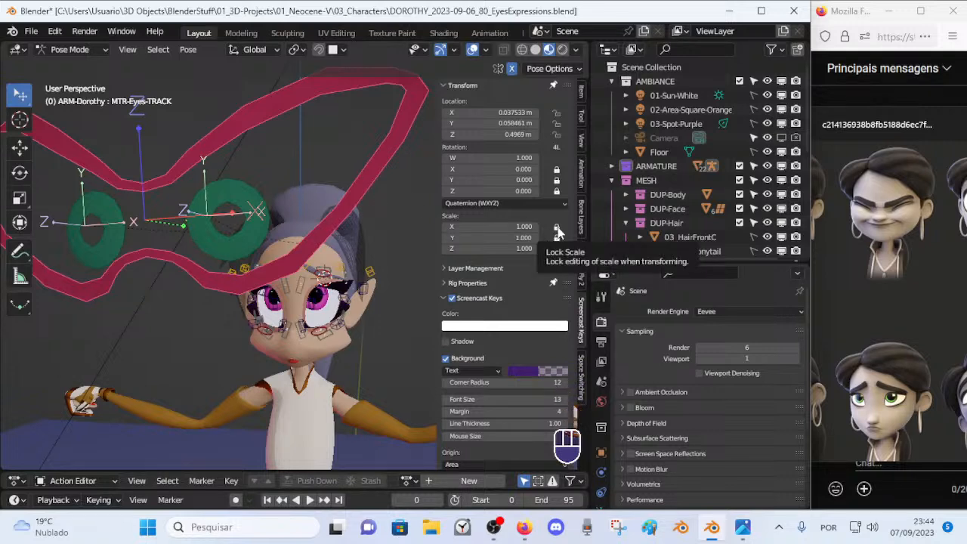
# Step: Unlock all rotation axes of MTR-Eyes-TRACK and try rotating the control
pyautogui.keyDown('alt'); pyautogui.click(556, 171); pyautogui.keyUp('alt')
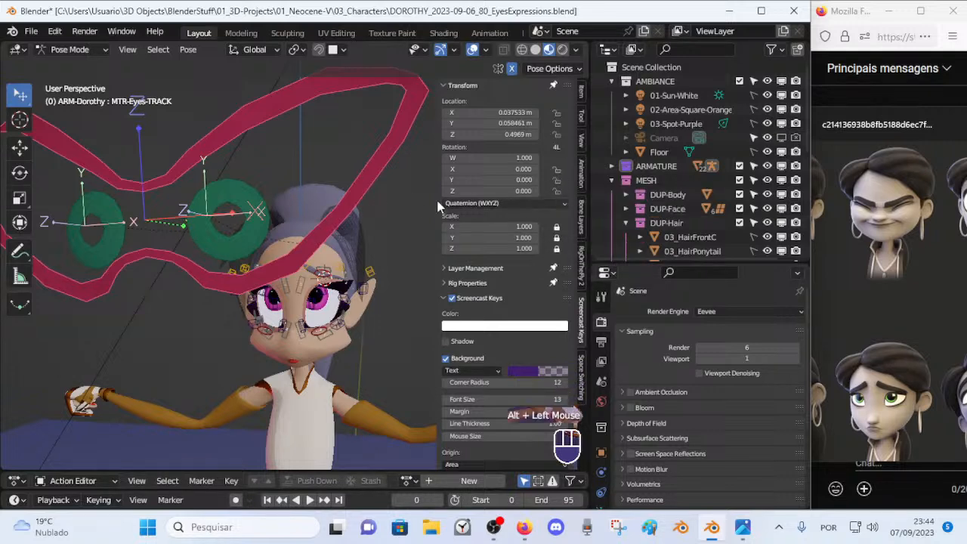
pyautogui.press('r')
pyautogui.press('Escape')
pyautogui.press('r')
pyautogui.press('Escape')
pyautogui.click(372, 158)
pyautogui.press('r')
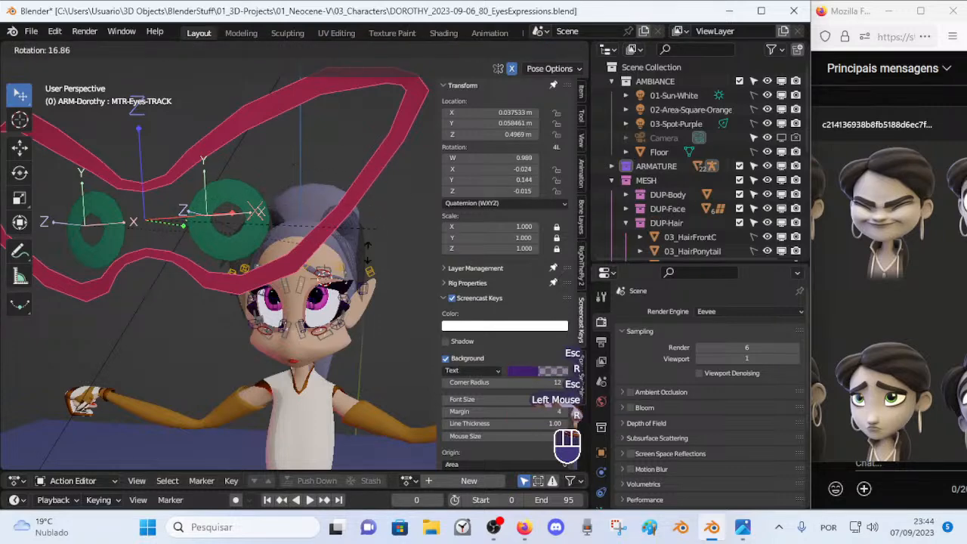
pyautogui.press('Escape')
pyautogui.press('r')
pyautogui.press('Escape')
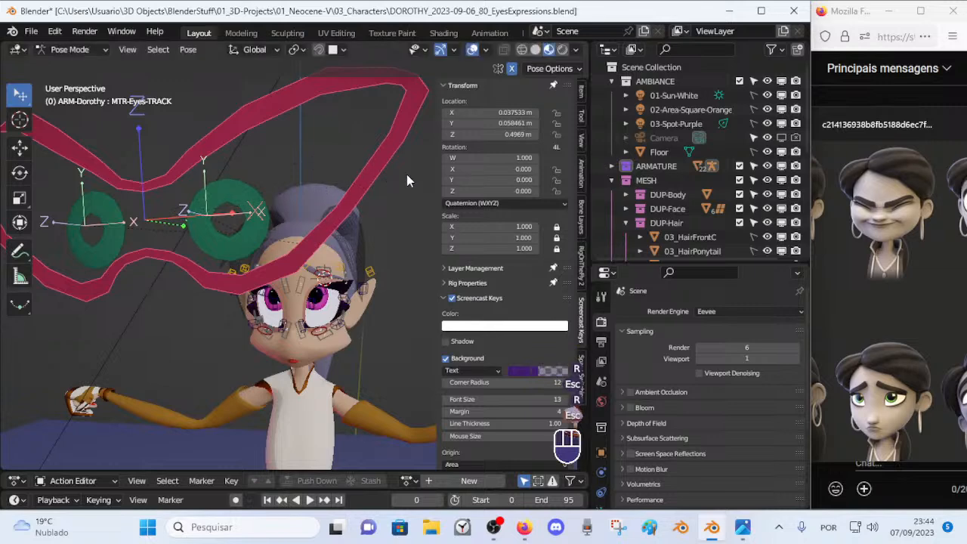
# Step: Lock the rotation and unlock the scale of MTR-Eyes-TRACK, and enlarge it uniformly to 1.053
pyautogui.keyDown('alt'); pyautogui.click(556, 179); pyautogui.keyUp('alt')
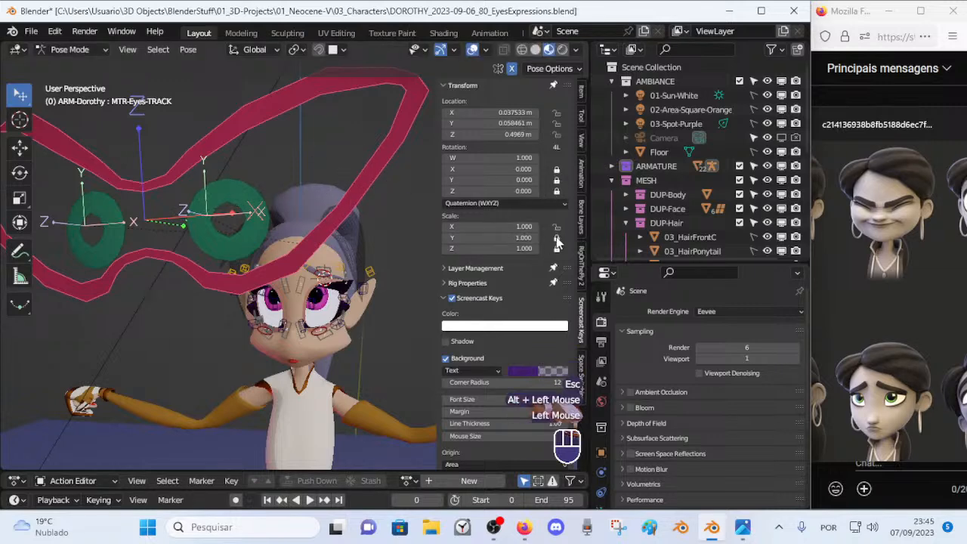
pyautogui.doubleClick(366, 152)
pyautogui.press('r')
pyautogui.press('Escape')
pyautogui.press('g')
pyautogui.press('Escape')
pyautogui.press('s')
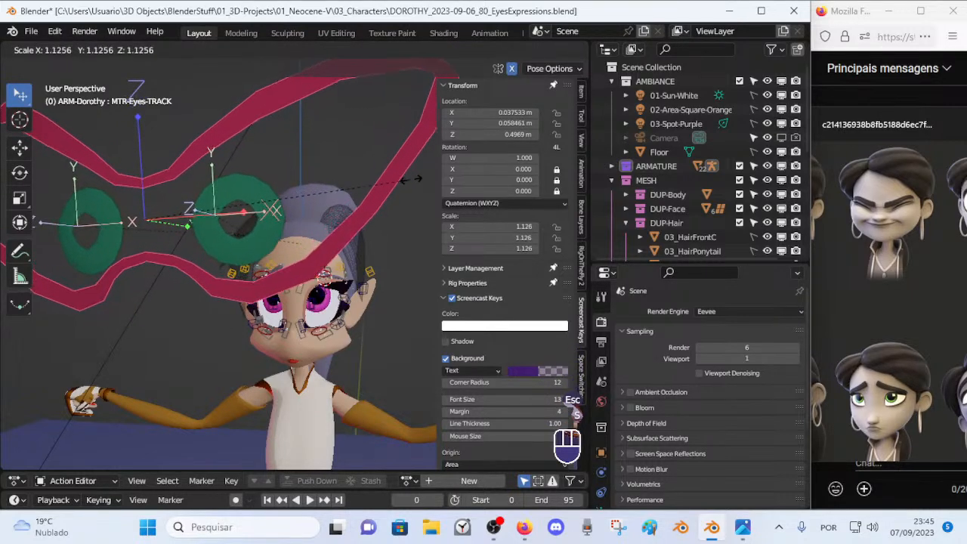
pyautogui.click(392, 183)
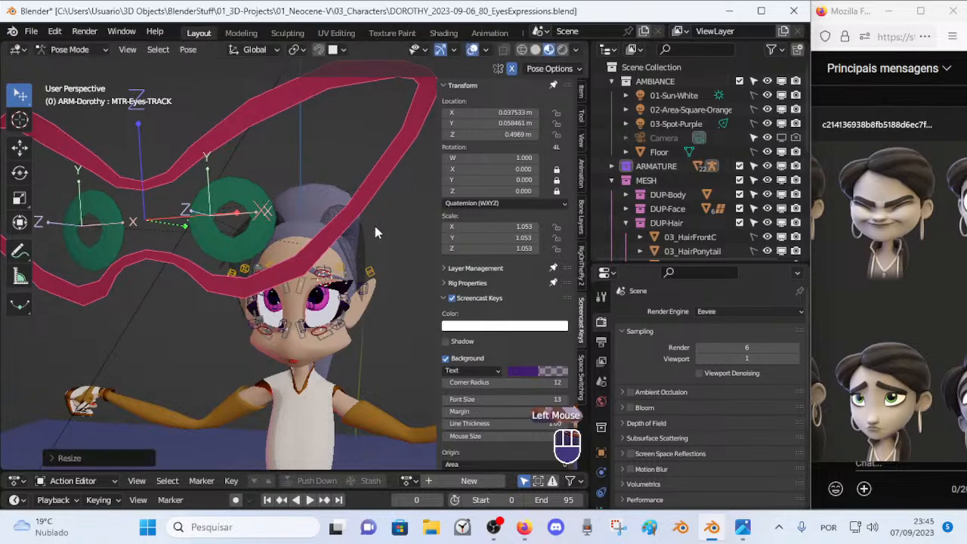
# Step: Raise the enlarged MTR-Eyes-TRACK control about 0.04 m more
pyautogui.moveTo(374, 226); pyautogui.dragTo(359, 232, button='middle')
pyautogui.press('g')
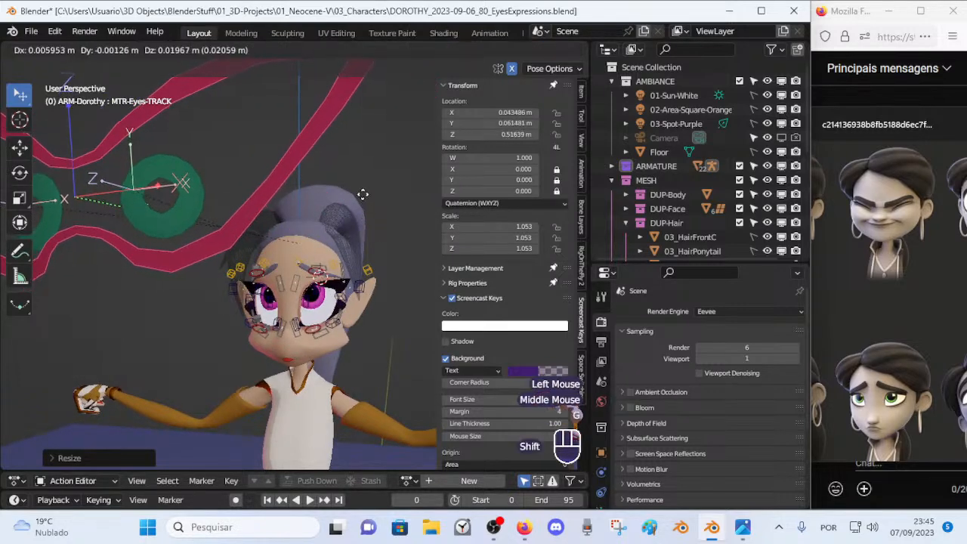
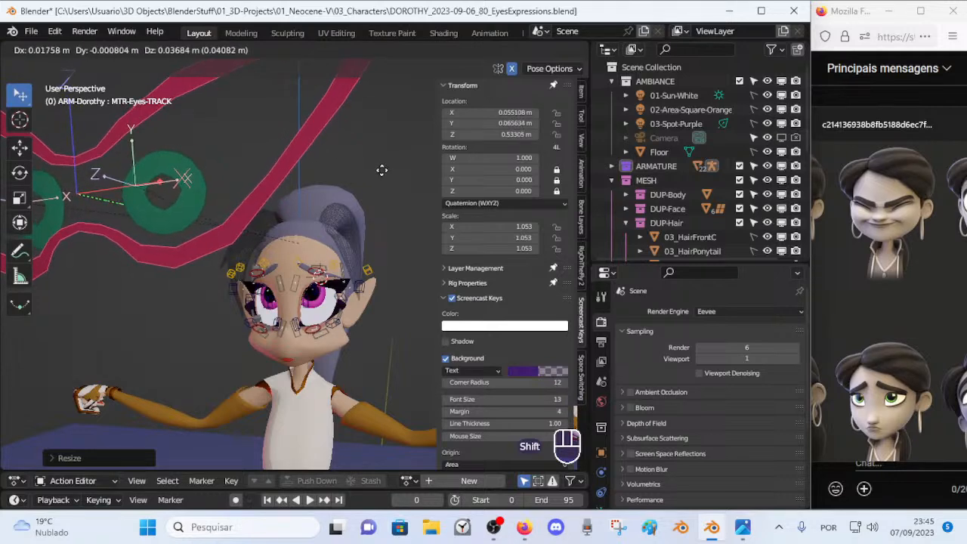
pyautogui.keyDown('shift'); pyautogui.click(316, 172); pyautogui.keyUp('shift')
pyautogui.keyDown('shift'); pyautogui.moveTo(316, 172); pyautogui.dragTo(313, 172, button='middle'); pyautogui.keyUp('shift')
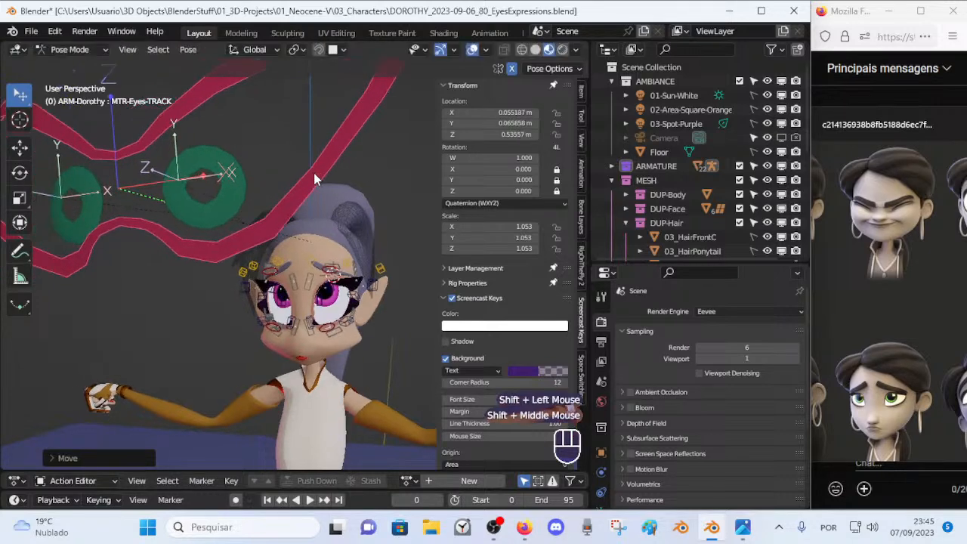
# Step: Move the left eye target CTL-Eye-Track.L outward about 0.07 m and save the file
pyautogui.click(250, 175)
pyautogui.press('g')
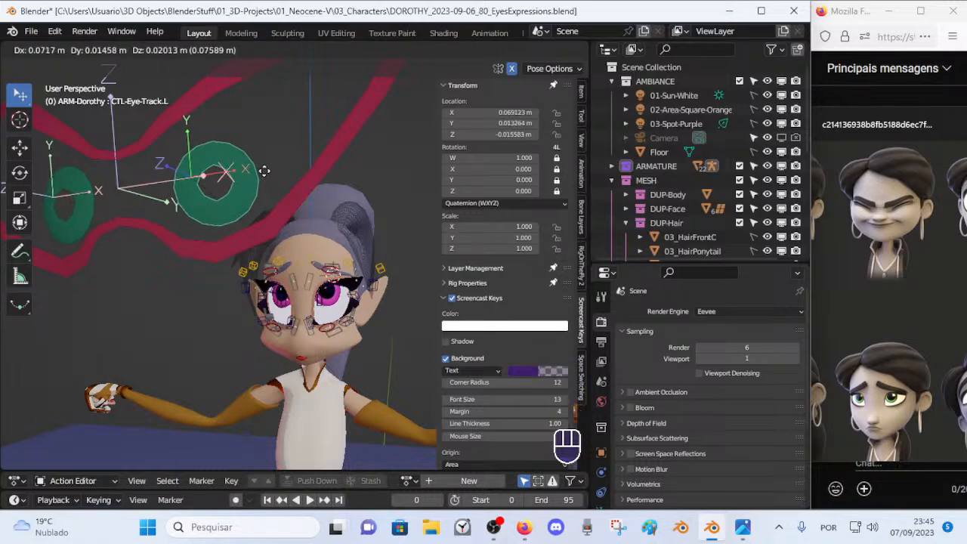
pyautogui.click(263, 167)
pyautogui.moveTo(263, 167); pyautogui.dragTo(393, 253, button='middle')
pyautogui.scroll(3, 288, 238)
pyautogui.hotkey('ctrl', 's')
# Step: Hide the viewport sidebar, render the pose to check the upward gaze and close the render
pyautogui.press('n')
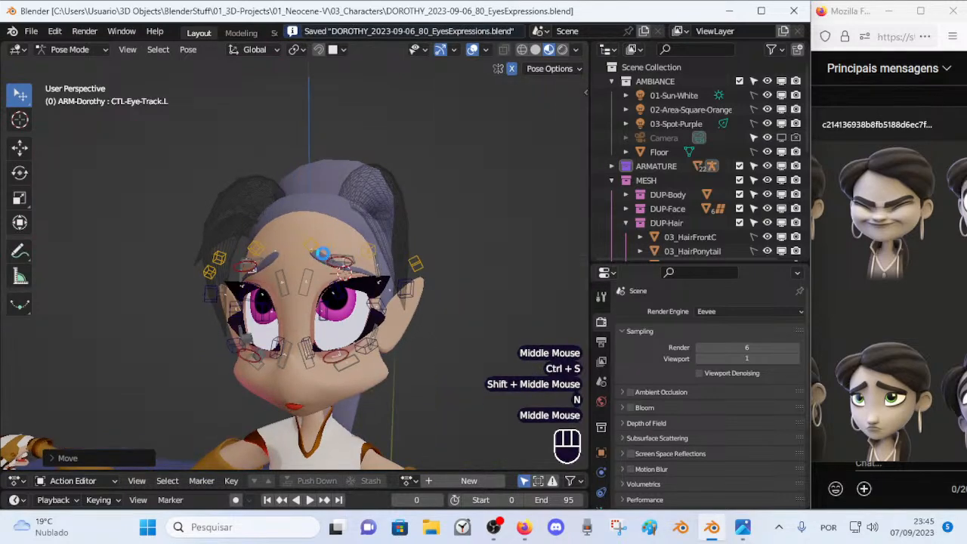
pyautogui.press('F12')
pyautogui.click(910, 10)
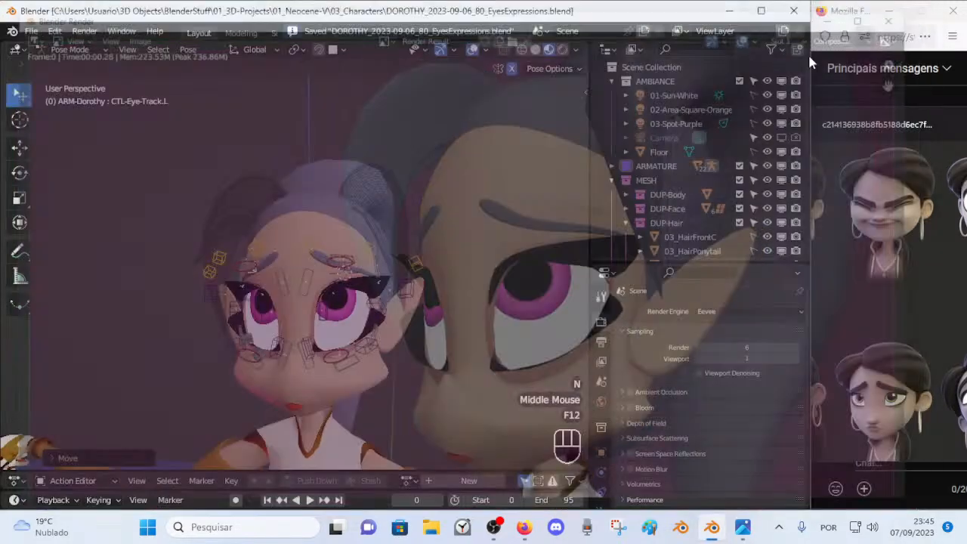
# Step: View the scene through the camera and lower MTR-Eyes-TRACK about 0.06 m
pyautogui.press('KP_0')
pyautogui.moveTo(464, 225); pyautogui.dragTo(337, 249, button='middle')
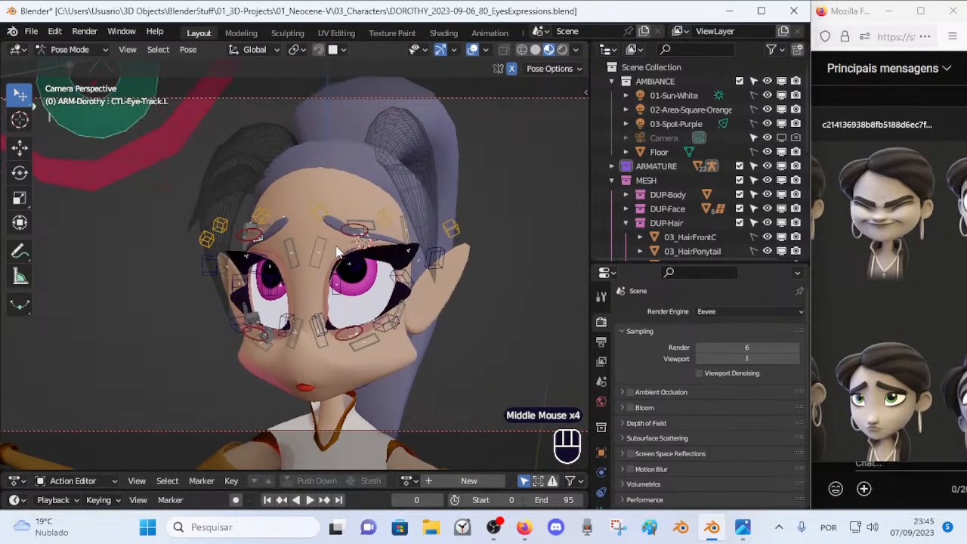
pyautogui.scroll(-1, 254, 231)
pyautogui.click(237, 177)
pyautogui.press('g')
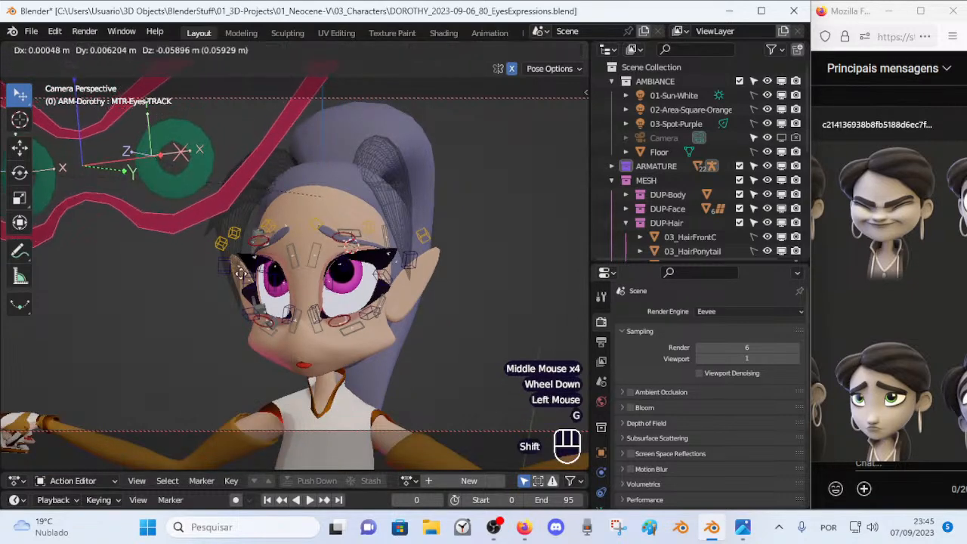
pyautogui.keyDown('shift'); pyautogui.click(243, 281); pyautogui.keyUp('shift')
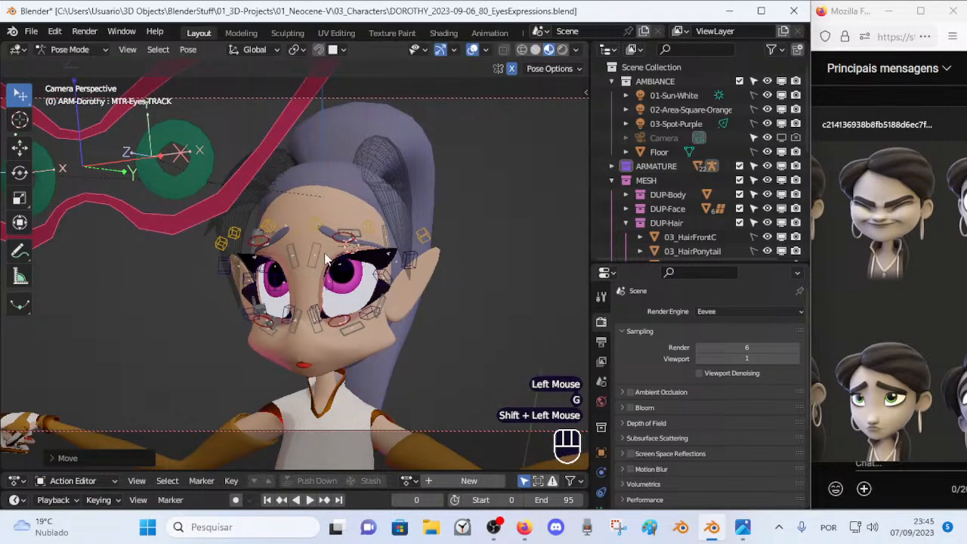
# Step: Nudge the left eye target CTL-Eye-Track.L to refine the left pupil's direction
pyautogui.click(205, 162)
pyautogui.press('g')
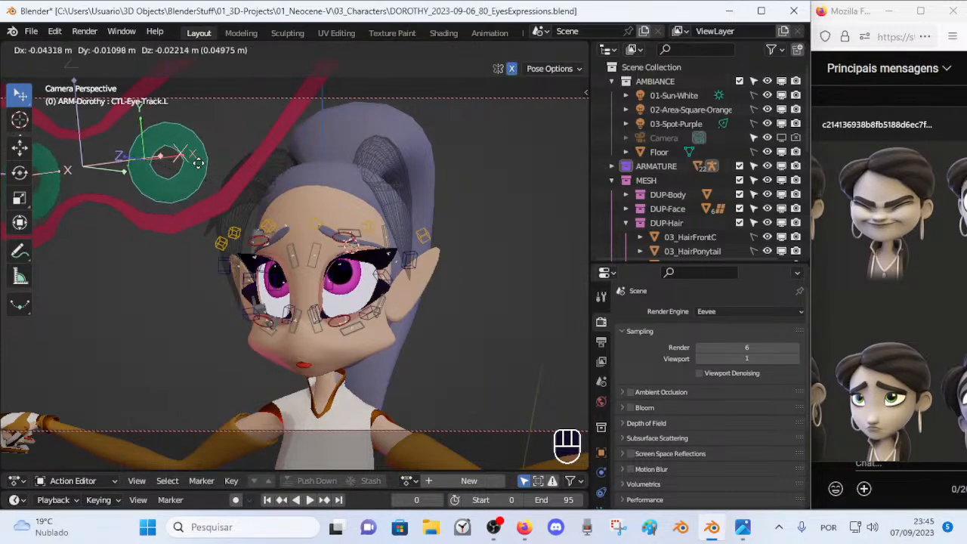
pyautogui.click(204, 158)
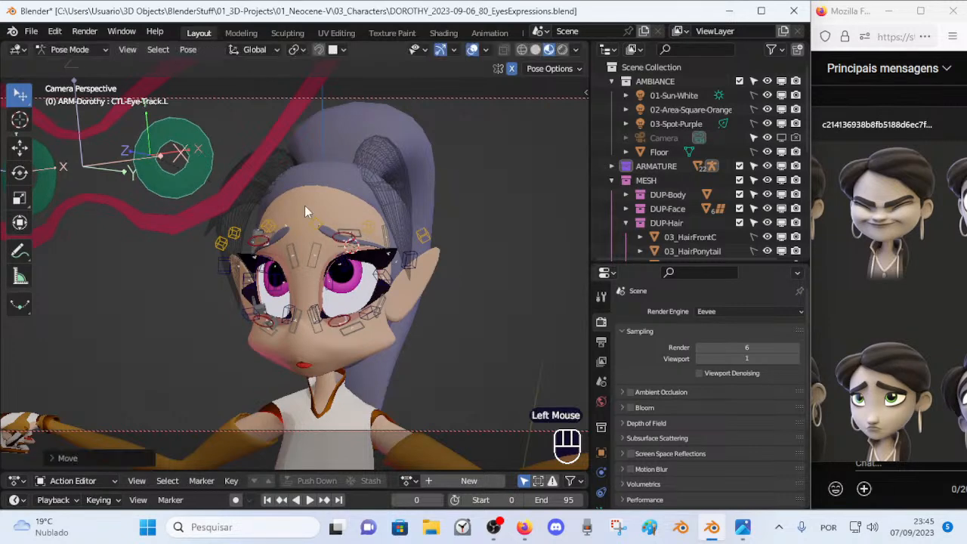
# Step: Render the worried pose, save the image in the 01_Showcase\FacialExpressions folder and close the render
pyautogui.press('F12')
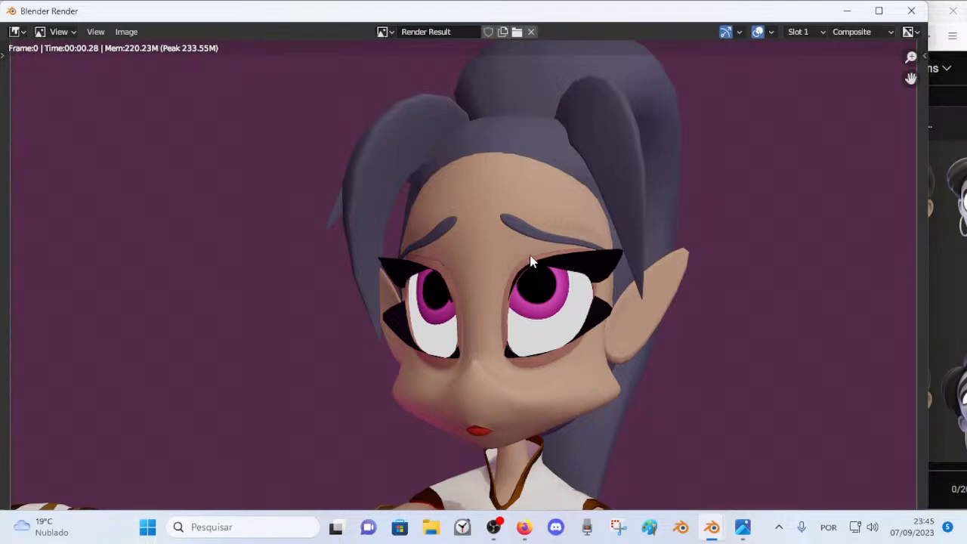
pyautogui.click(126, 31)
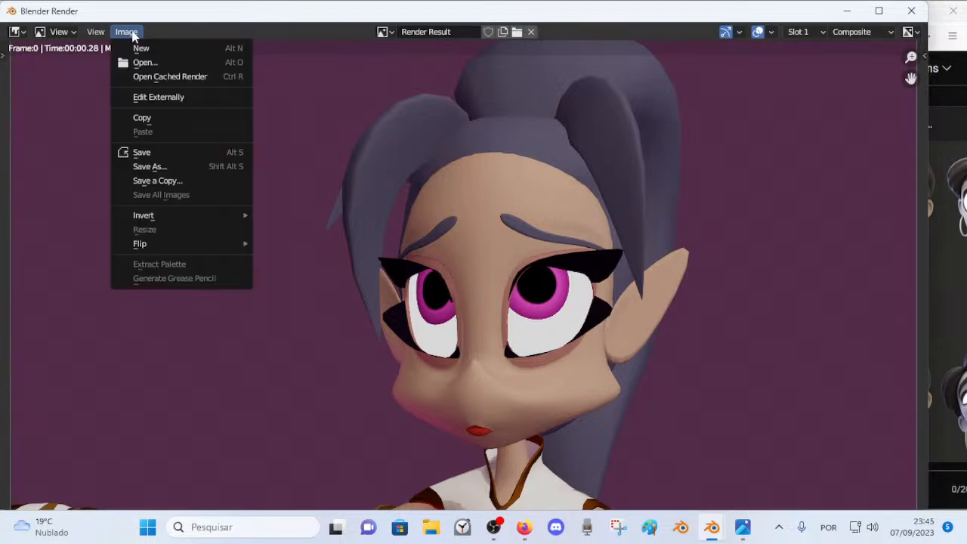
pyautogui.click(170, 163)
pyautogui.click(309, 103)
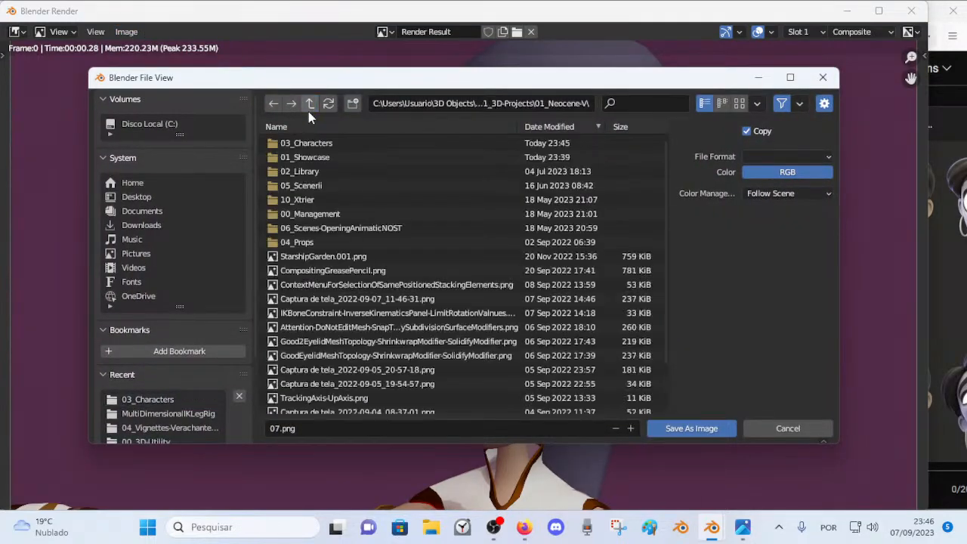
pyautogui.doubleClick(305, 145)
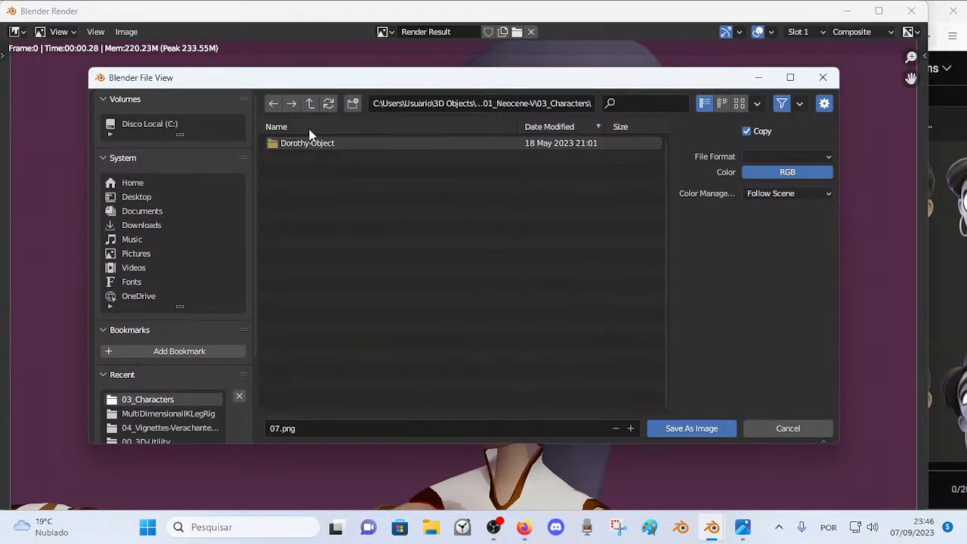
pyautogui.click(310, 103)
pyautogui.doubleClick(304, 157)
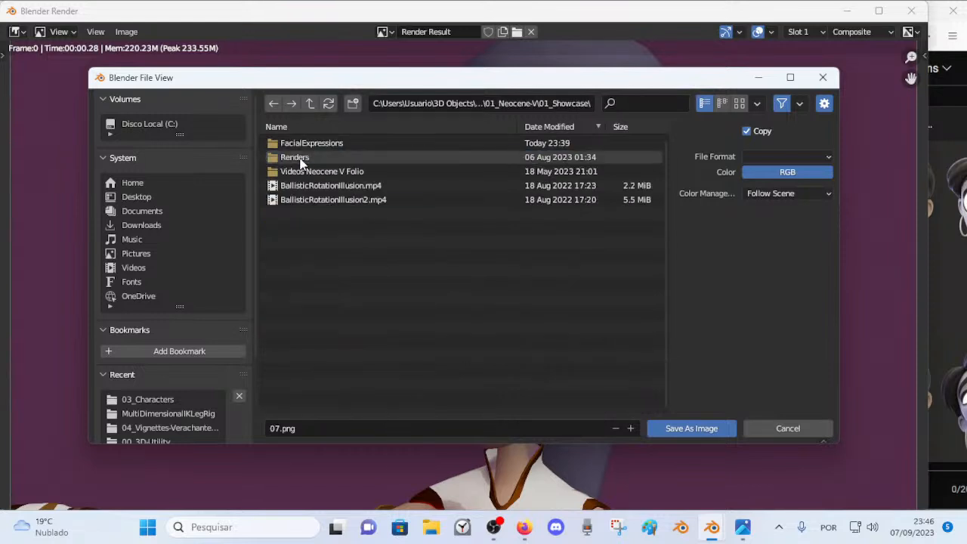
pyautogui.click(304, 145)
pyautogui.doubleClick(305, 145)
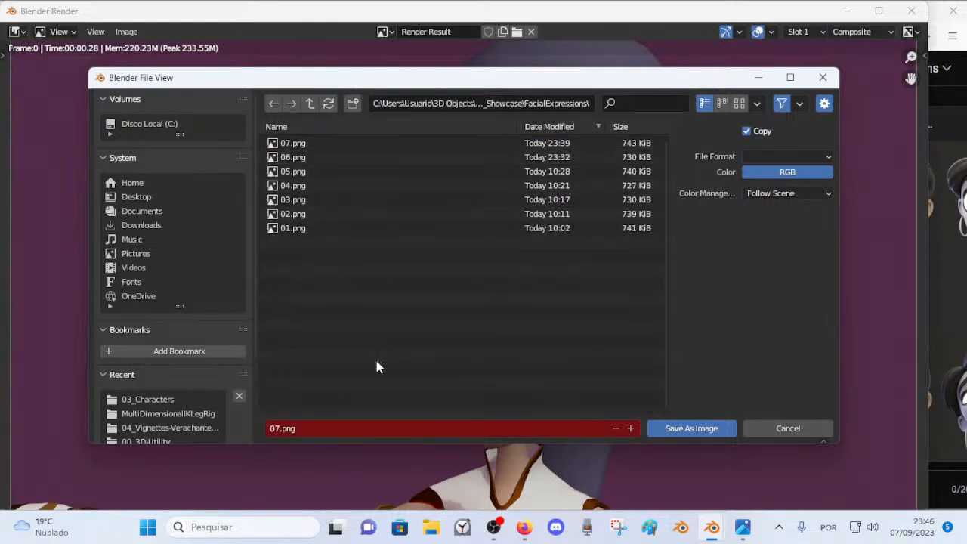
pyautogui.press('Return')
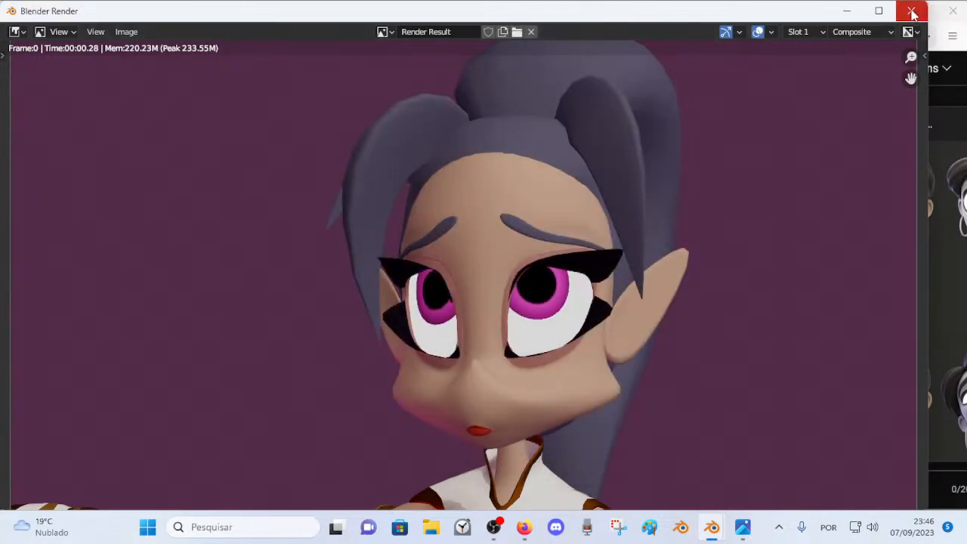
pyautogui.click(912, 12)
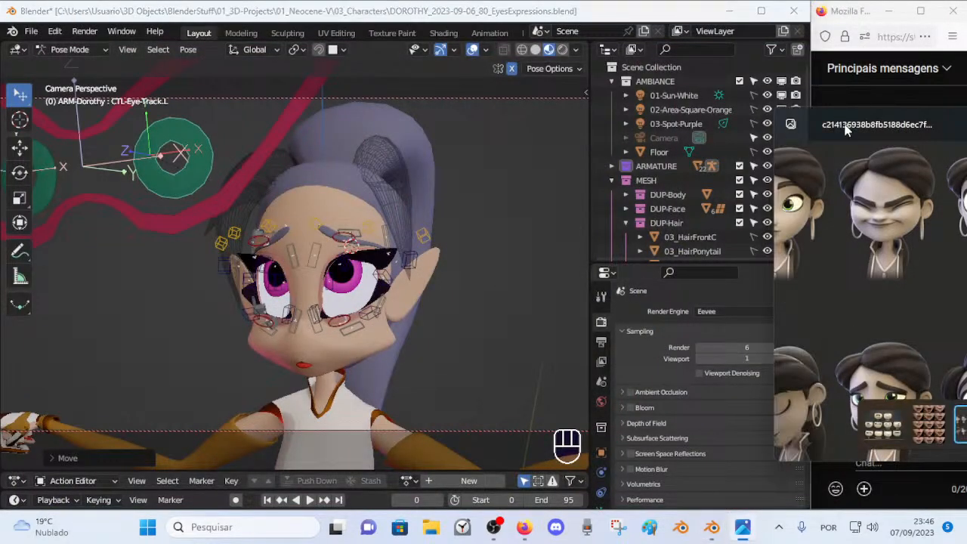
# Step: Switch to the reference sheet and position it to study the gasping face with sideways eyes
pyautogui.click(859, 357)
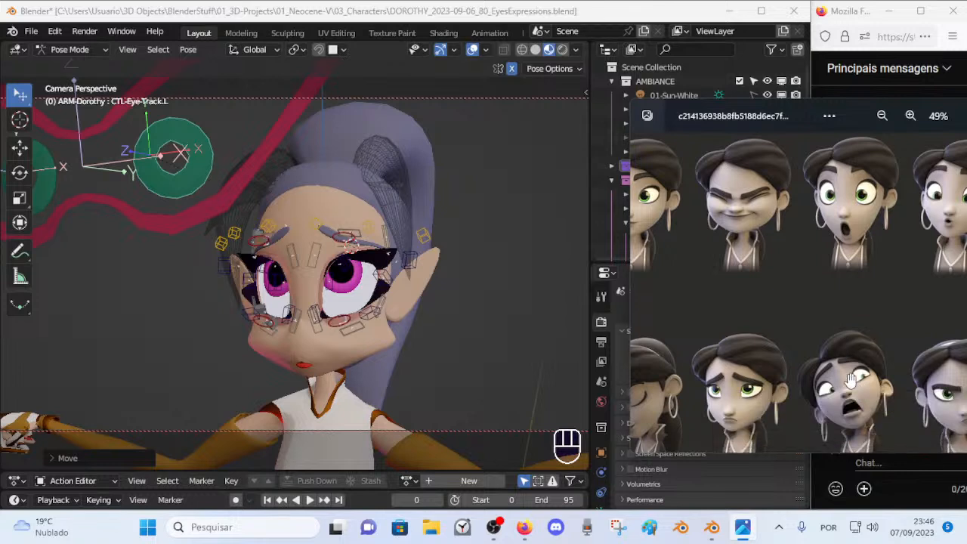
pyautogui.moveTo(845, 376); pyautogui.dragTo(839, 373)
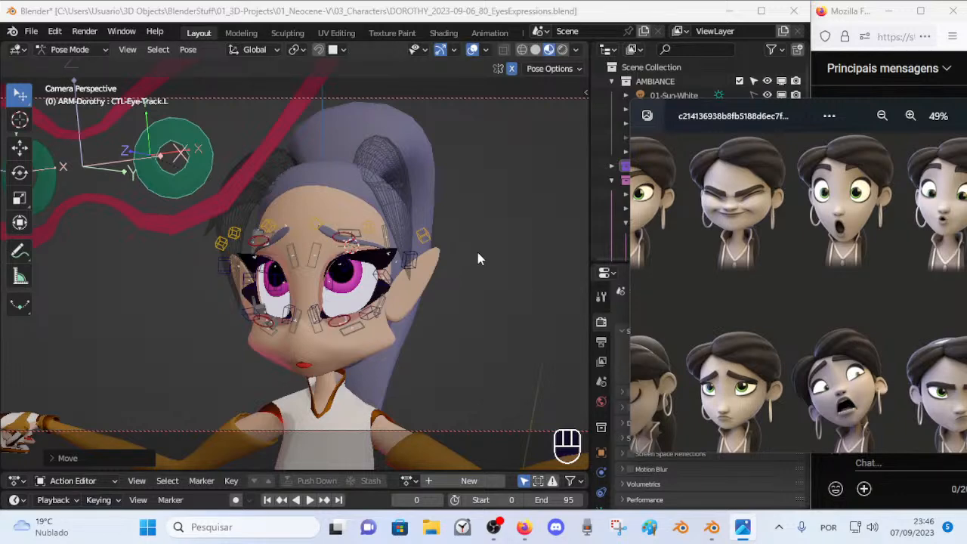
pyautogui.click(474, 220)
# Step: Show the viewport sidebar with only Layer Management expanded and make the TIP : Body bone layer visible
pyautogui.press('n')
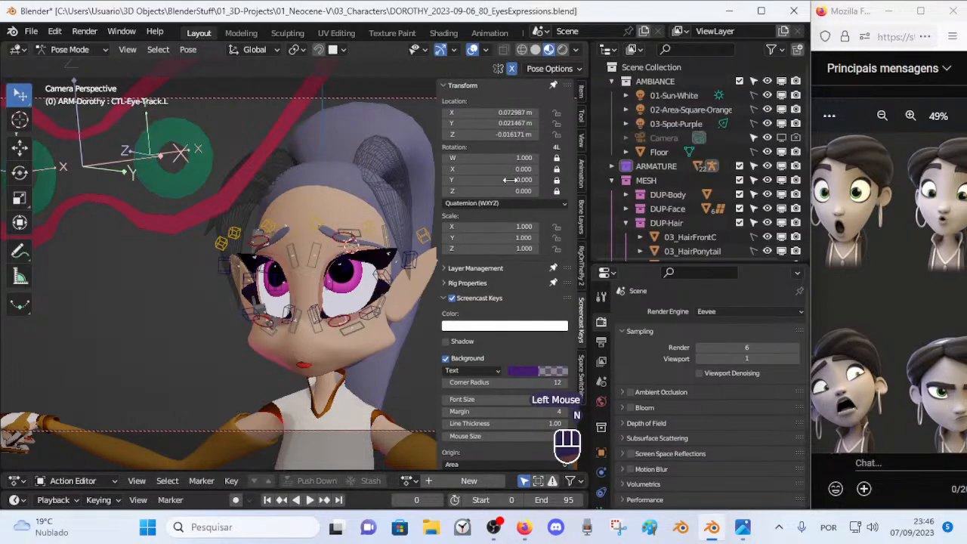
pyautogui.click(459, 86)
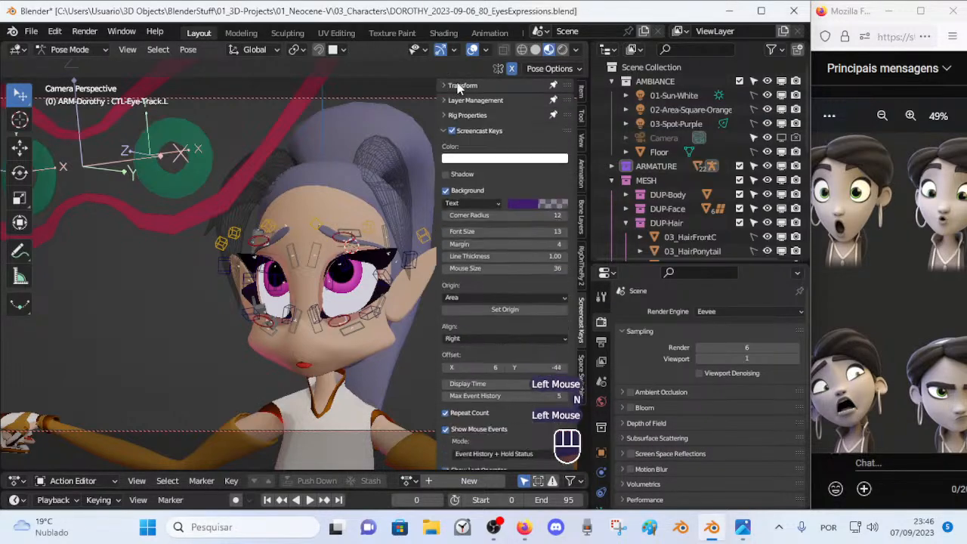
pyautogui.click(445, 131)
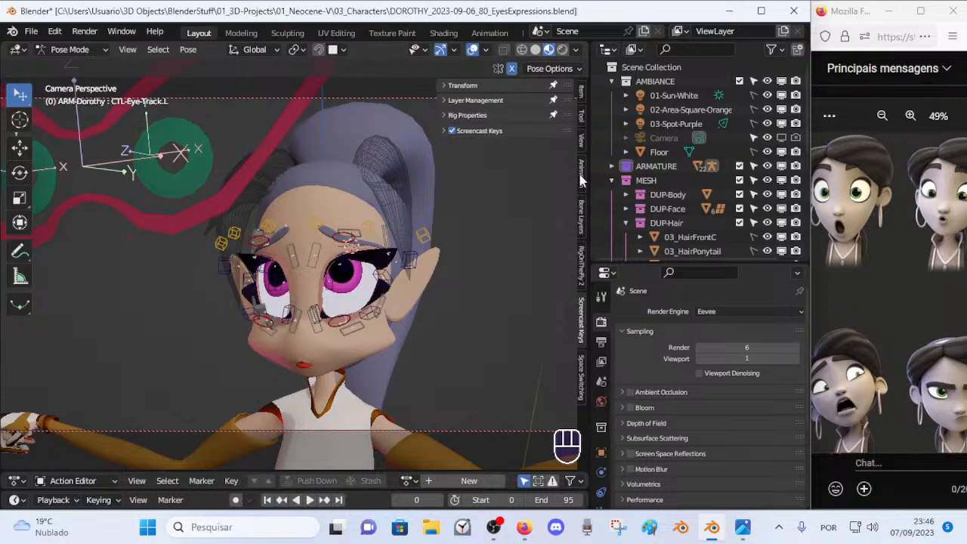
pyautogui.click(467, 100)
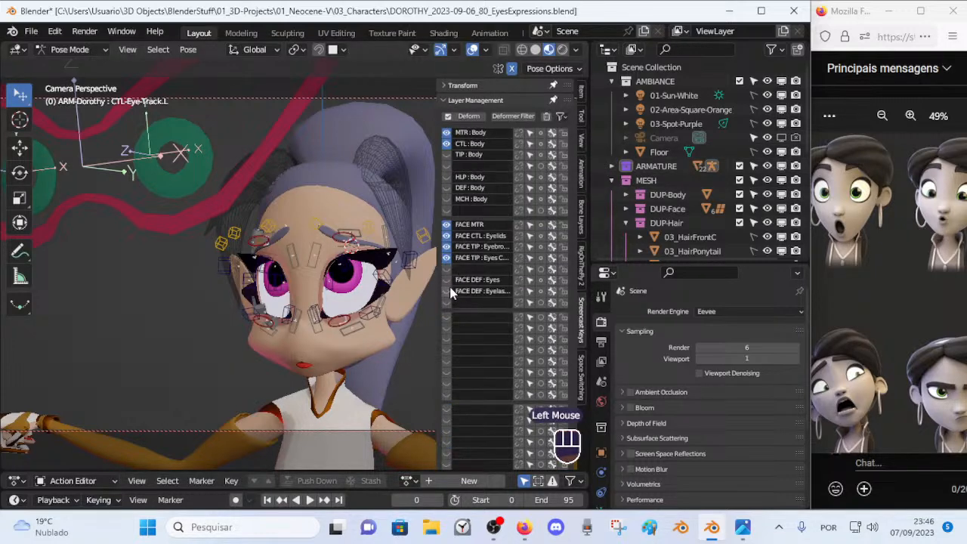
pyautogui.click(446, 154)
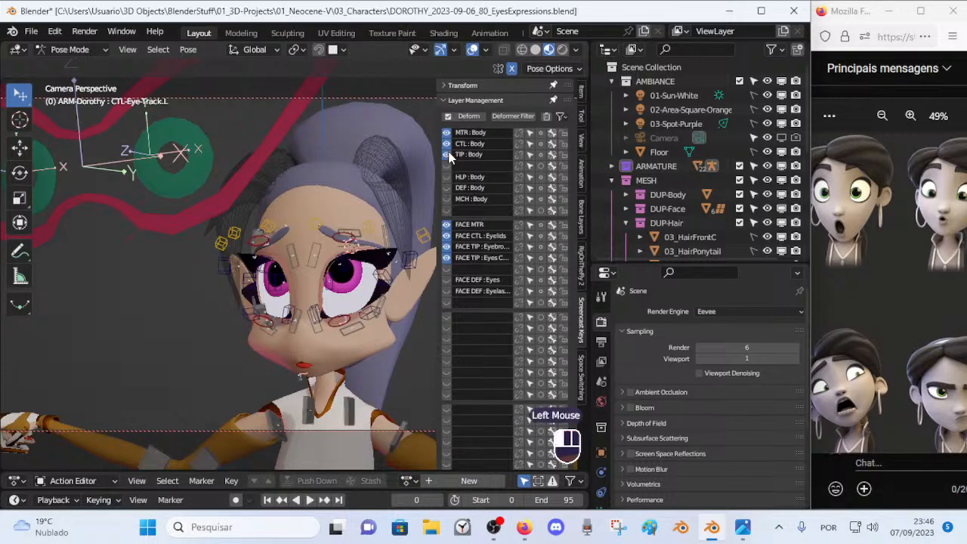
# Step: Try moving the bottom lip bone DEF-HEAD-Lip-Bot to test the mouth, cancelling each move
pyautogui.moveTo(326, 279); pyautogui.dragTo(267, 274, button='middle')
pyautogui.click(266, 361)
pyautogui.press('g')
pyautogui.press('Escape')
pyautogui.moveTo(267, 402); pyautogui.dragTo(301, 324, button='middle')
pyautogui.press('g')
pyautogui.press('Escape')
pyautogui.scroll(1, 301, 324)
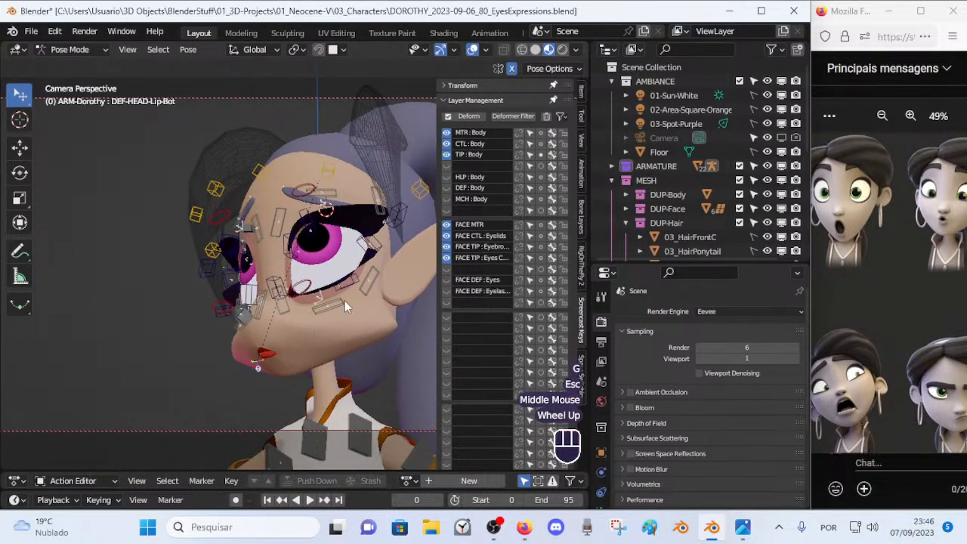
# Step: Toggle the HLP : Body bone layer to check for mouth controls and turn on X-ray display
pyautogui.click(446, 168)
pyautogui.moveTo(313, 237); pyautogui.dragTo(399, 222, button='middle')
pyautogui.click(445, 176)
pyautogui.click(446, 177)
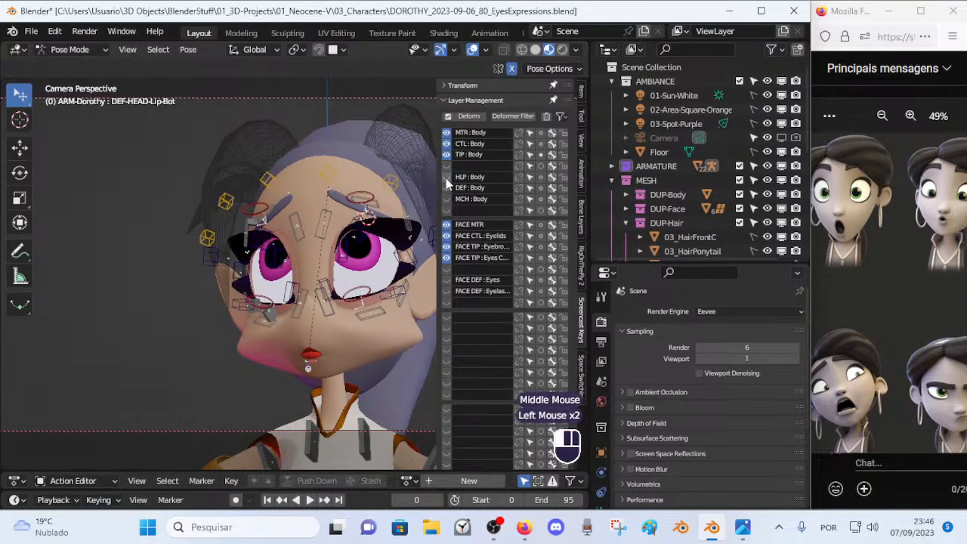
pyautogui.click(447, 178)
pyautogui.hotkey('alt', 'z')
# Step: Try moving the bottom lip bone with X-ray display on and cancel the move
pyautogui.moveTo(310, 370); pyautogui.dragTo(306, 369, button='middle')
pyautogui.click(273, 382)
pyautogui.press('g')
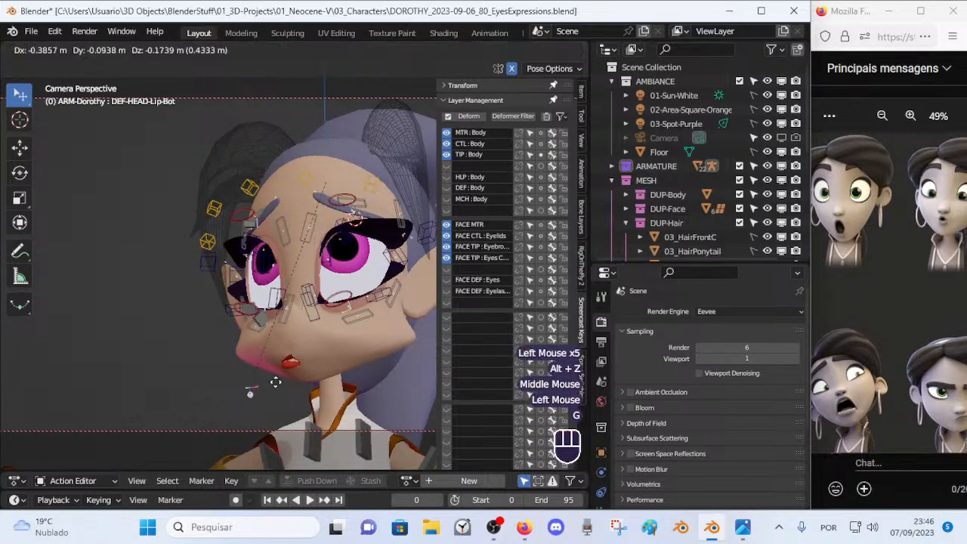
pyautogui.press('Escape')
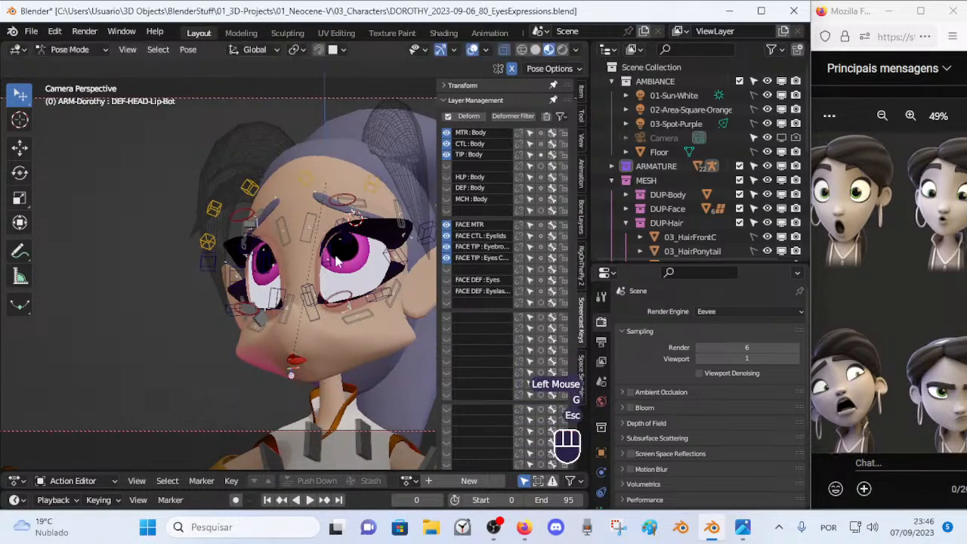
# Step: Show the MCH : Body bone layer to inspect its bones and hide it again
pyautogui.click(447, 196)
pyautogui.click(447, 201)
pyautogui.click(444, 201)
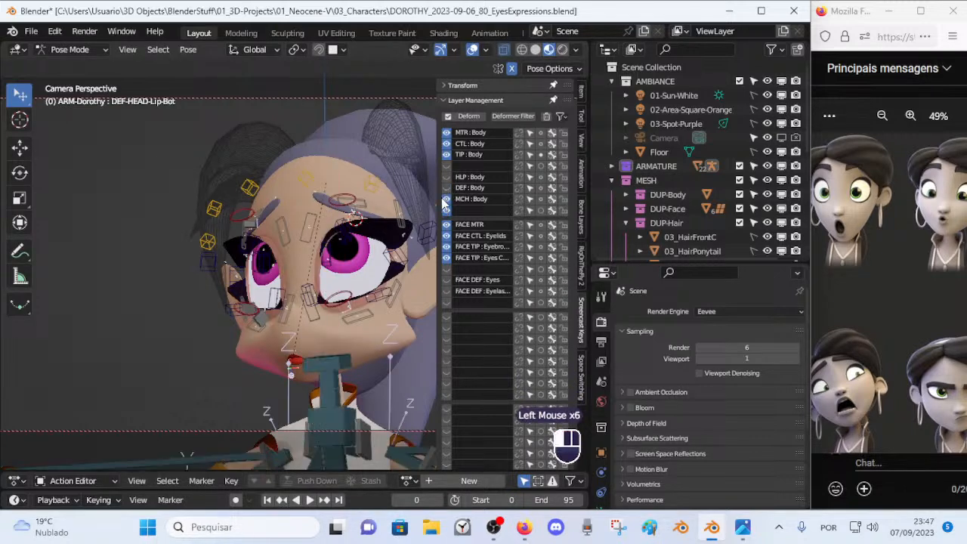
pyautogui.click(445, 199)
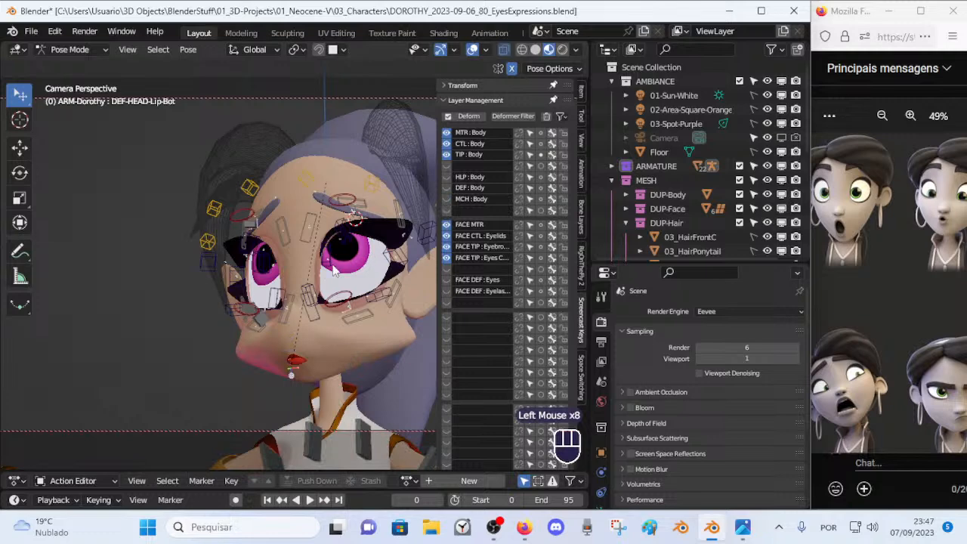
# Step: Reselect DEF-HEAD-Lip-Bot and try moving it again from a three-quarter view, cancelling the moves
pyautogui.moveTo(339, 265); pyautogui.dragTo(280, 270, button='middle')
pyautogui.hotkey('alt', 'a')
pyautogui.click(237, 359)
pyautogui.moveTo(237, 360); pyautogui.dragTo(300, 355, button='middle')
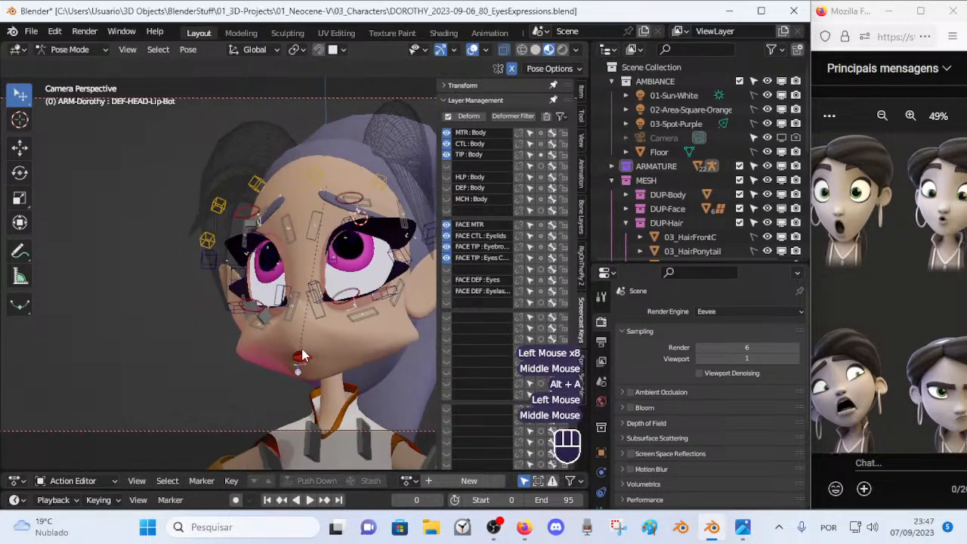
pyautogui.press('g')
pyautogui.press('Escape')
pyautogui.press('g')
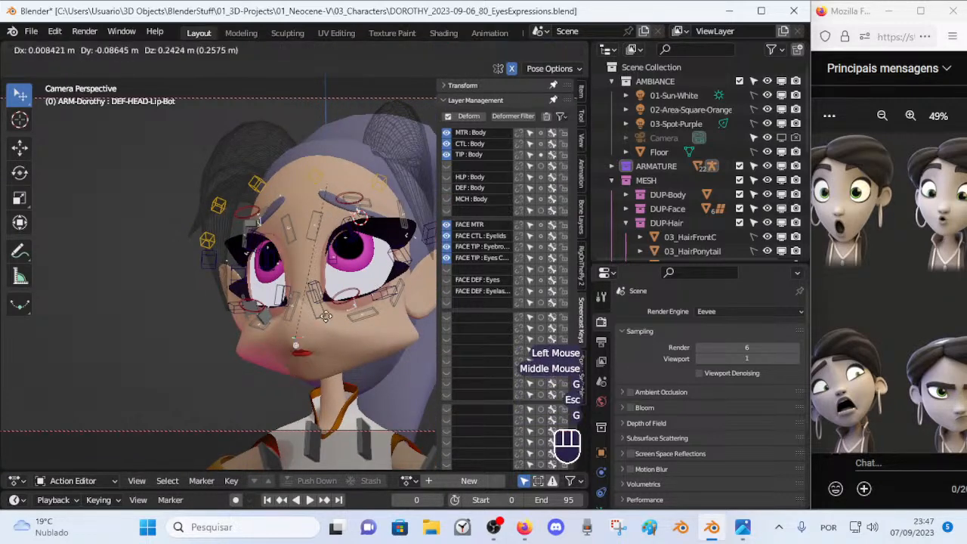
pyautogui.press('Escape')
# Step: Try moving the bottom lip bone up and down in close-up to examine how the mouth deforms
pyautogui.moveTo(300, 353); pyautogui.dragTo(295, 324, button='middle')
pyautogui.scroll(2, 298, 321)
pyautogui.press('g')
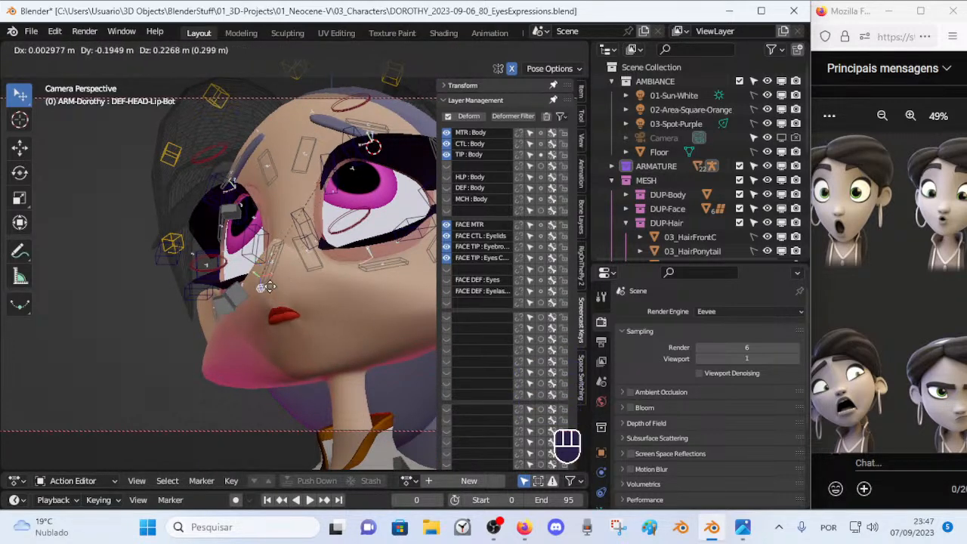
pyautogui.press('Escape')
pyautogui.moveTo(270, 274); pyautogui.dragTo(347, 336, button='middle')
pyautogui.press('g')
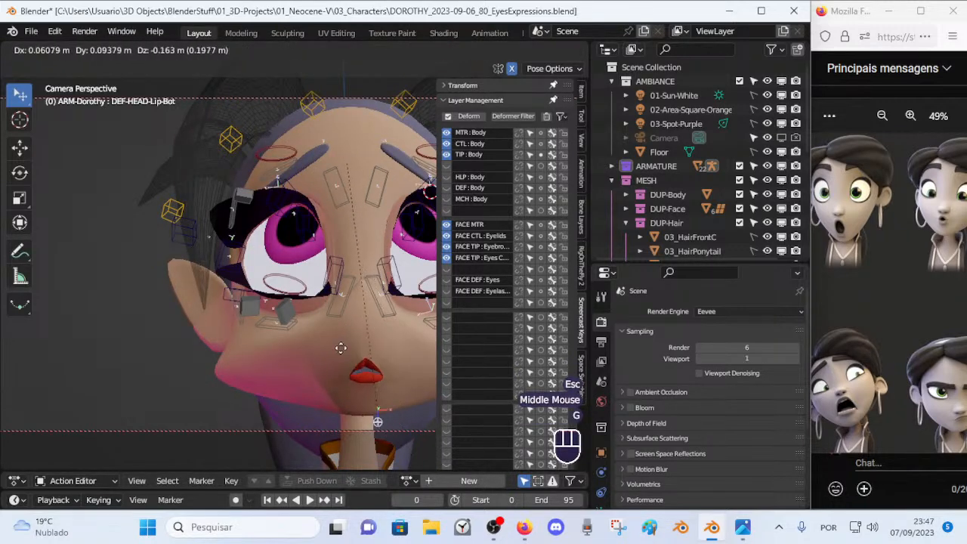
pyautogui.press('Escape')
pyautogui.moveTo(369, 371); pyautogui.dragTo(353, 366, button='middle')
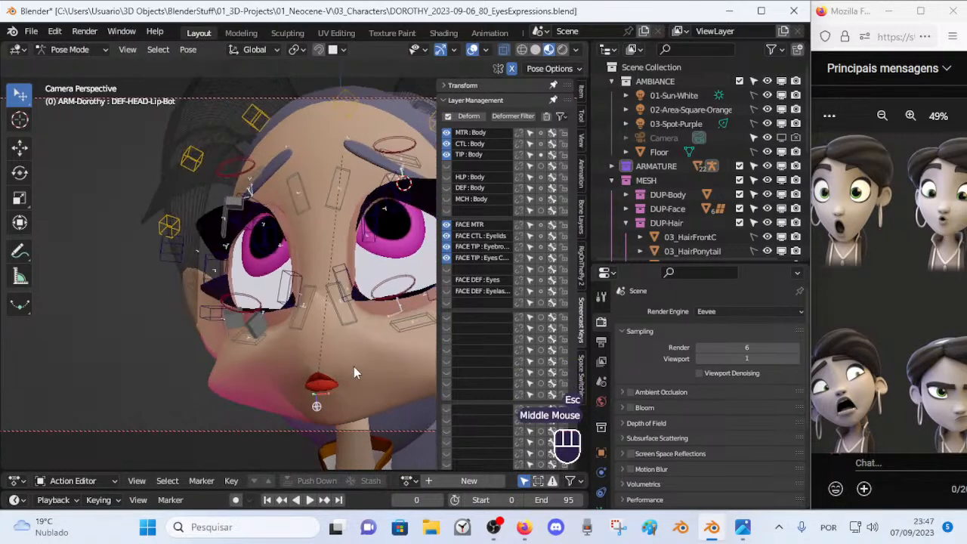
pyautogui.moveTo(352, 291); pyautogui.dragTo(336, 296, button='middle')
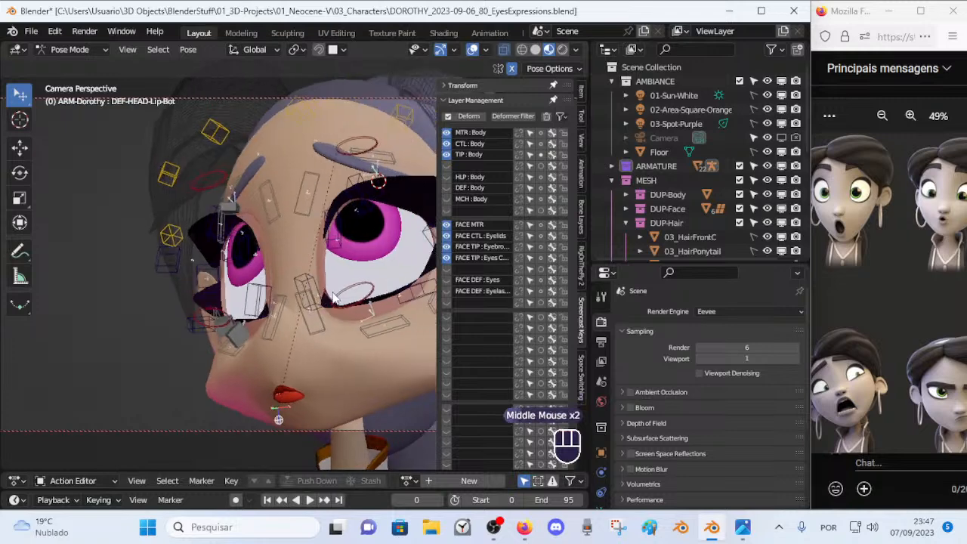
# Step: Hide the MTR : Body, CTL : Body and TIP : Body bone layers so only the face layers remain visible
pyautogui.scroll(-1, 334, 297)
pyautogui.moveTo(446, 155); pyautogui.dragTo(447, 132)
pyautogui.moveTo(303, 281); pyautogui.dragTo(318, 296, button='middle')
pyautogui.scroll(-2, 330, 296)
# Step: Reset the pose of the face controls and save the file
pyautogui.hotkey('alt', 'q')
pyautogui.hotkey('alt', 'q')
pyautogui.hotkey('ctrl', 's')
pyautogui.scroll(1, 317, 294)
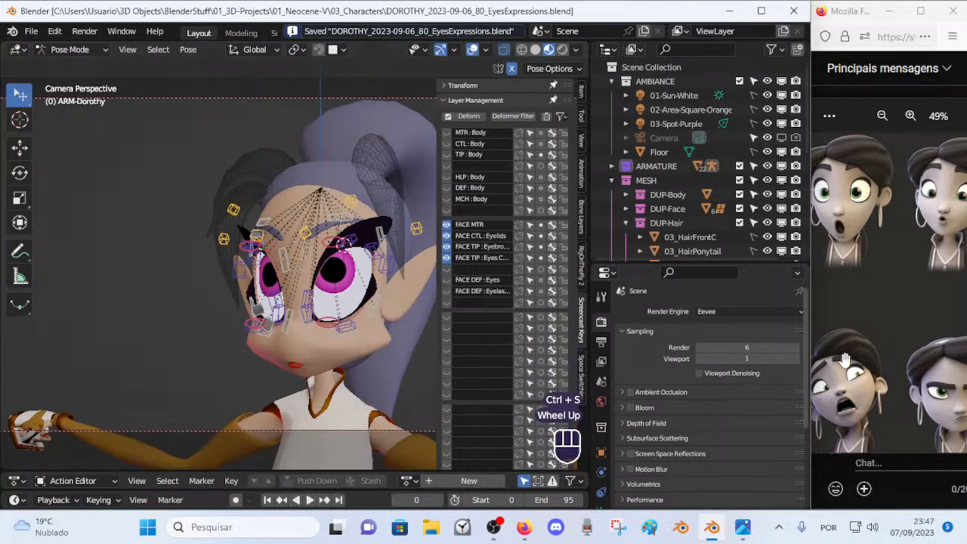
# Step: Bring the reference sheet back to the front with the whole gasping face in view
pyautogui.moveTo(844, 361); pyautogui.dragTo(852, 357)
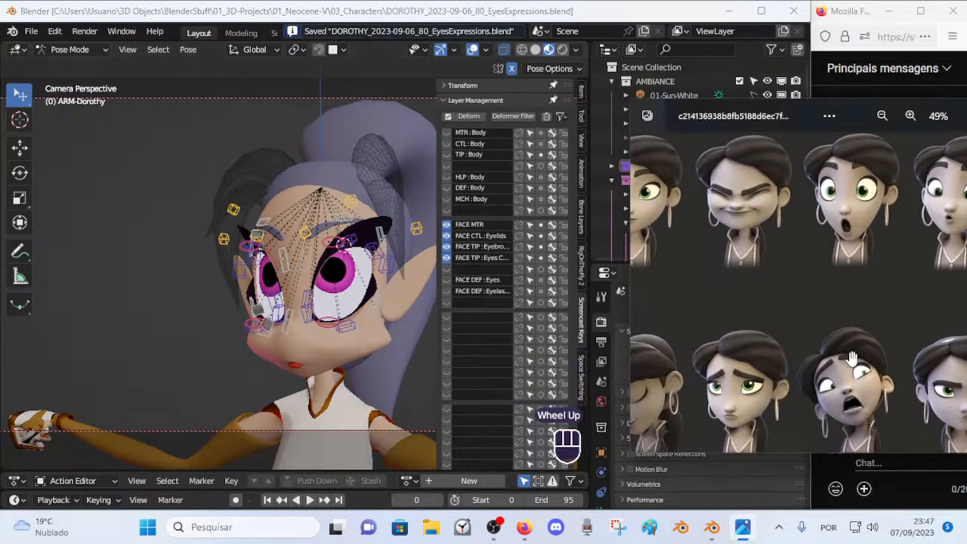
pyautogui.click(859, 93)
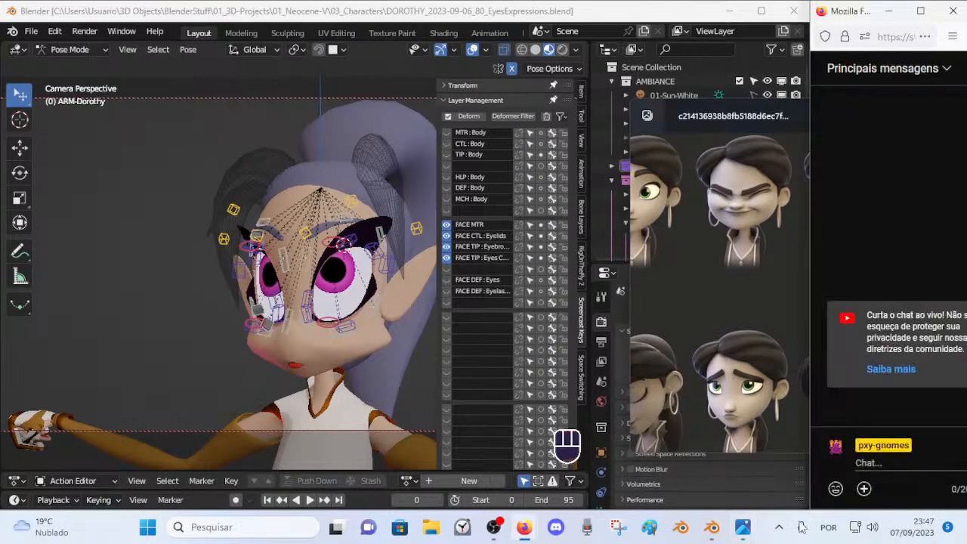
pyautogui.click(741, 528)
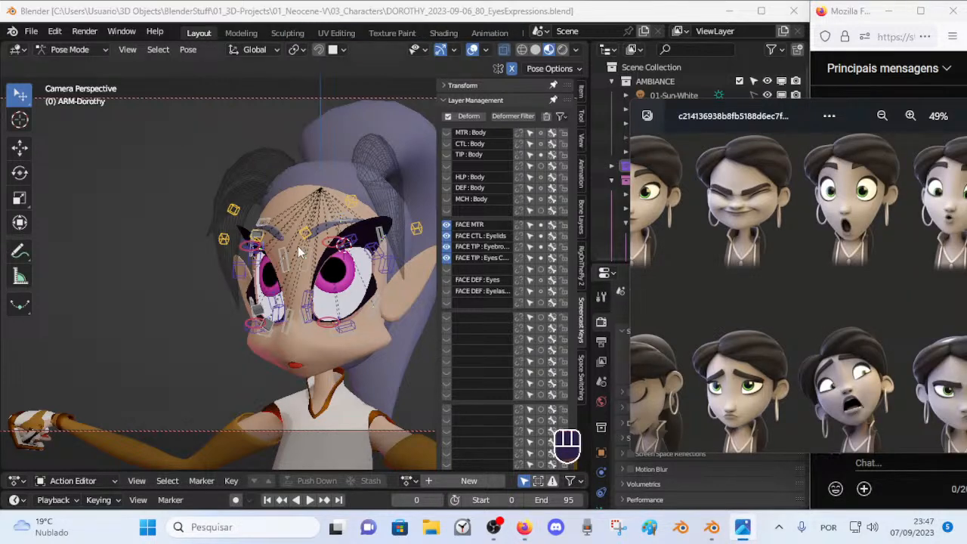
# Step: Hide the sidebar and raise the upper eye contour CTL-EyeContour-Top.L to open both eyes wide
pyautogui.click(297, 248)
pyautogui.press('n')
pyautogui.moveTo(305, 260); pyautogui.dragTo(323, 221, button='middle')
pyautogui.scroll(2, 299, 259)
pyautogui.scroll(1, 324, 220)
pyautogui.hotkey('alt', 'a')
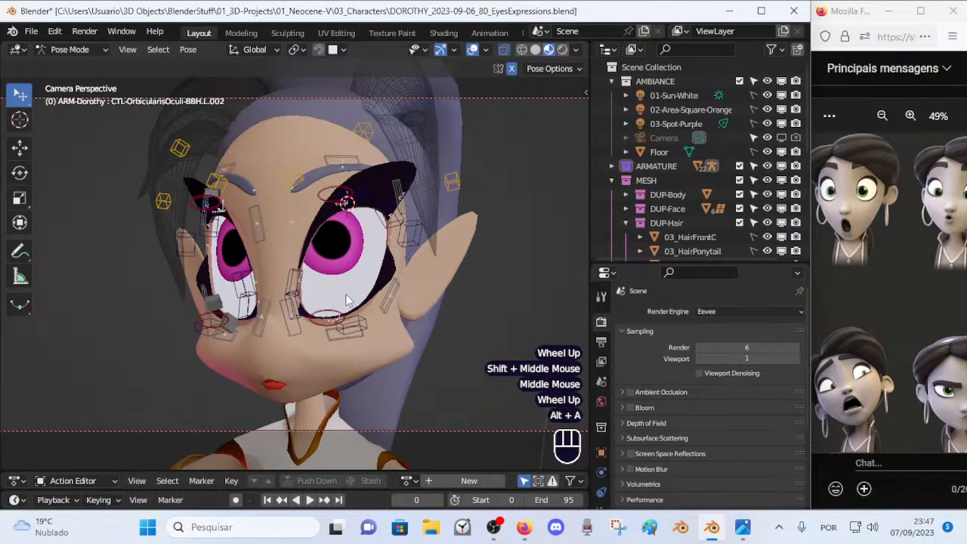
pyautogui.click(337, 202)
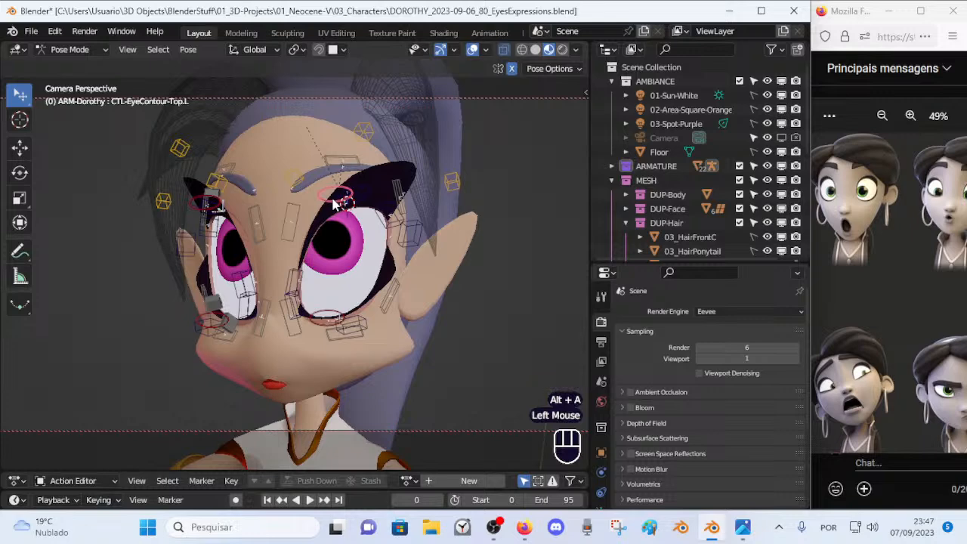
pyautogui.press('g')
pyautogui.click(357, 248)
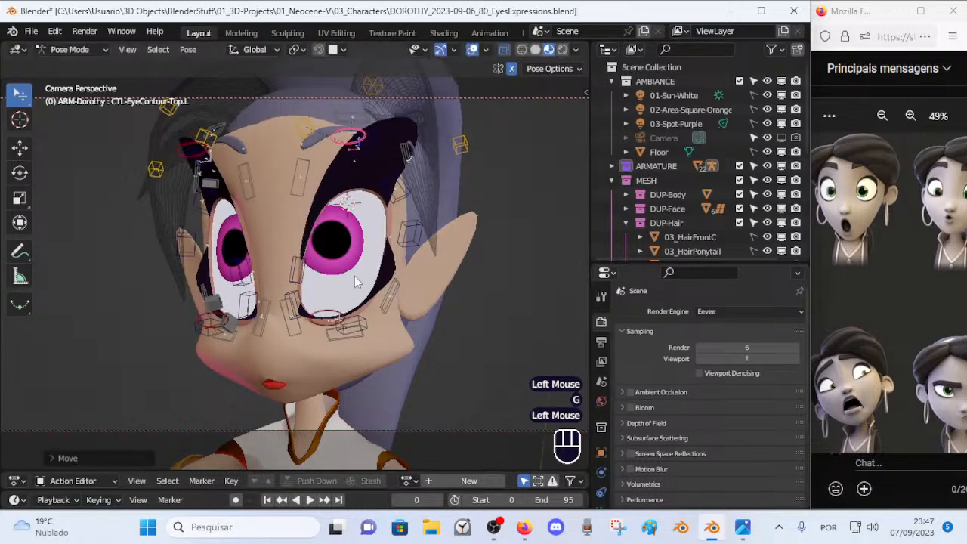
# Step: Raise the lower eye contour control CTL-EyeContour-Bot.L, moving it in two passes
pyautogui.click(330, 327)
pyautogui.press('g')
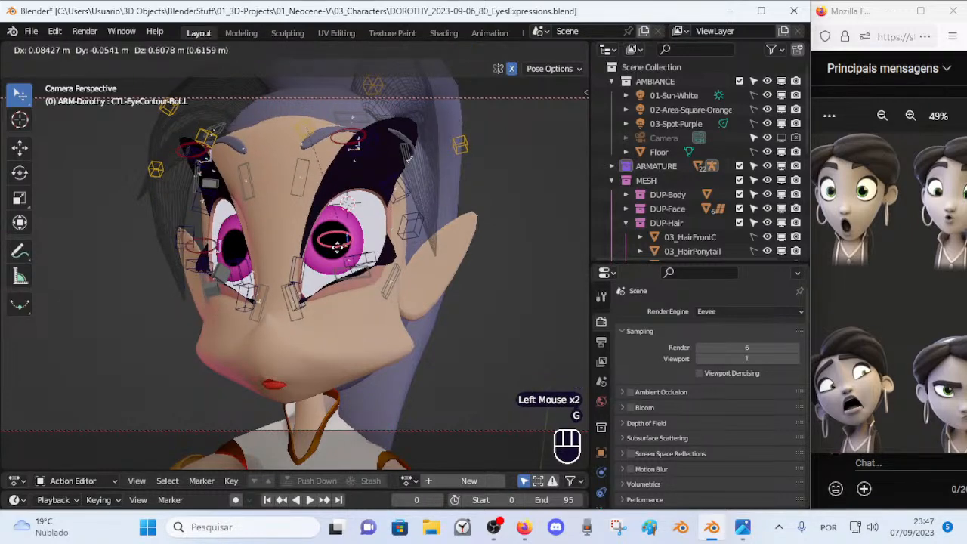
pyautogui.click(322, 261)
pyautogui.press('g')
pyautogui.click(357, 226)
pyautogui.moveTo(355, 224); pyautogui.dragTo(382, 221, button='middle')
# Step: Nudge the upper eye contour control CTL-EyeContour-Top.L down and slightly inward
pyautogui.click(376, 145)
pyautogui.press('g')
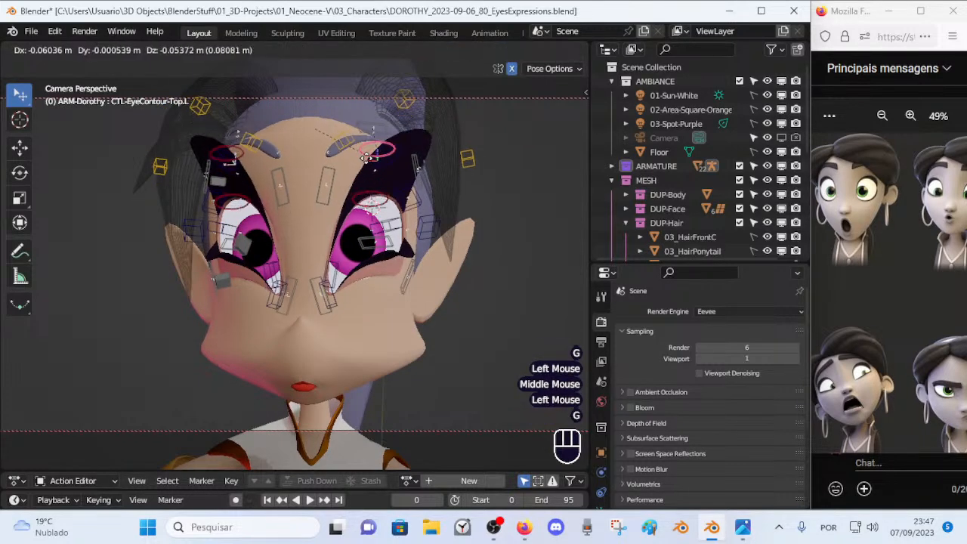
pyautogui.click(366, 157)
pyautogui.moveTo(370, 159); pyautogui.dragTo(350, 156, button='middle')
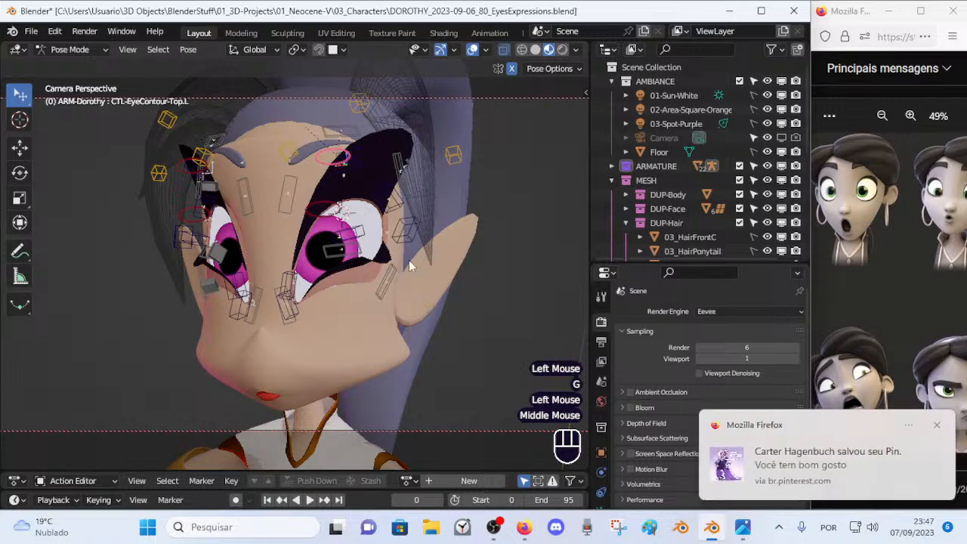
# Step: Move the outer lower control CTL-OrbicularisOculi-BBH.L.005 slightly and dismiss the browser notification
pyautogui.click(398, 278)
pyautogui.press('g')
pyautogui.click(403, 296)
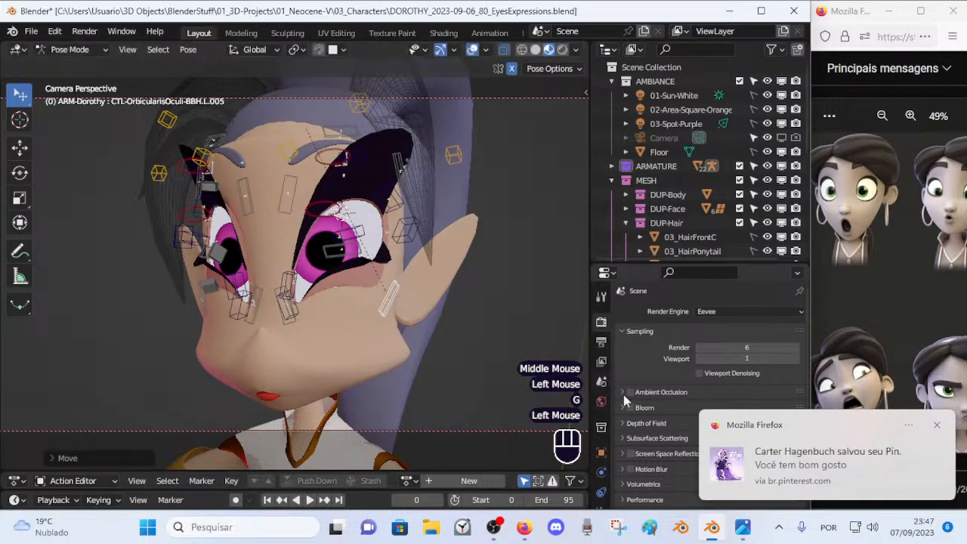
pyautogui.click(936, 429)
pyautogui.moveTo(428, 188); pyautogui.dragTo(336, 237, button='middle')
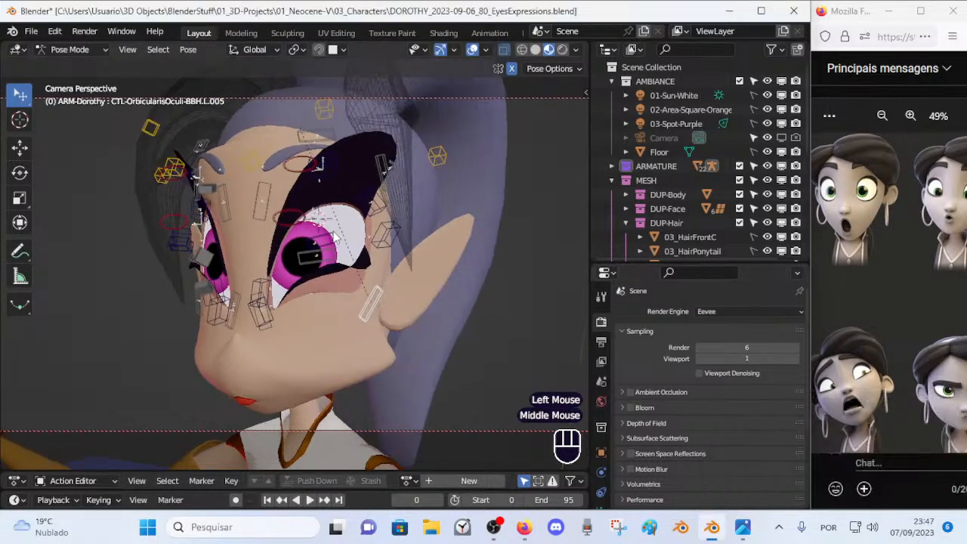
pyautogui.click(383, 171)
pyautogui.press('g')
pyautogui.press('Escape')
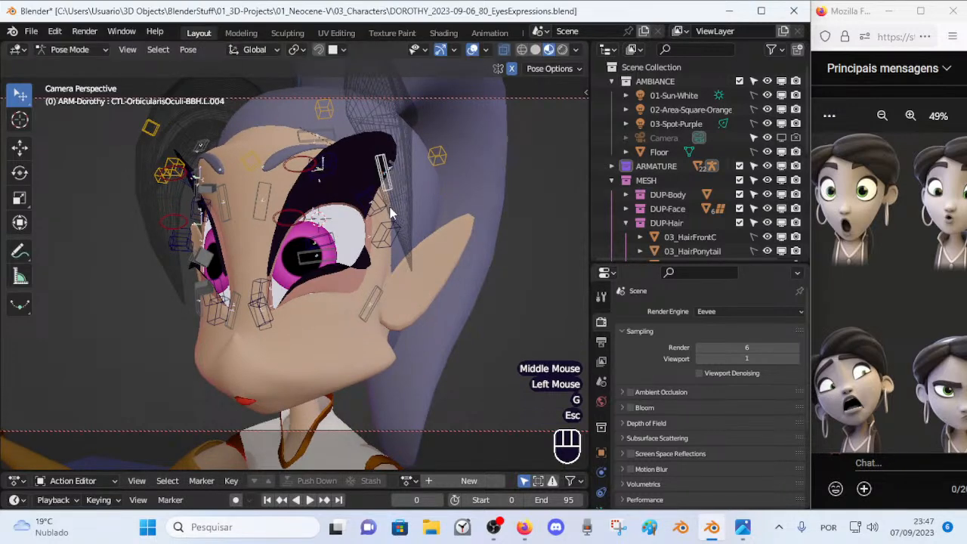
# Step: Reposition CTL-OrbicularisOculi-BBH.L.005 once more near the outer corner of the left eye
pyautogui.moveTo(396, 240); pyautogui.dragTo(369, 227, button='middle')
pyautogui.click(370, 304)
pyautogui.press('g')
pyautogui.click(379, 295)
# Step: Select CTL-OrbicularisOculi-BBH.L.004 together with CTL_Eyelid-BBH.L.001 and move them to reshape the left eye's outer side
pyautogui.click(370, 216)
pyautogui.press('g')
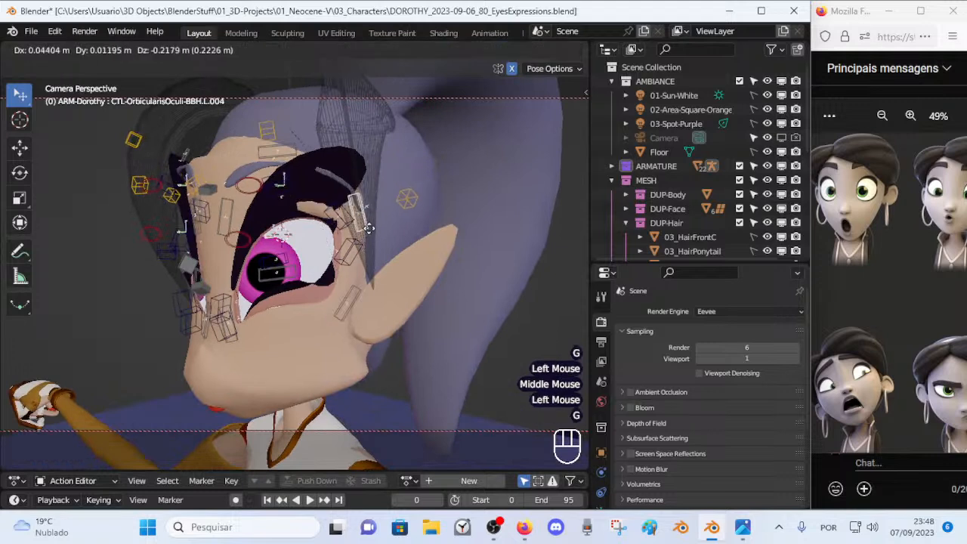
pyautogui.press('Escape')
pyautogui.keyDown('shift'); pyautogui.click(357, 254); pyautogui.keyUp('shift')
pyautogui.press('g')
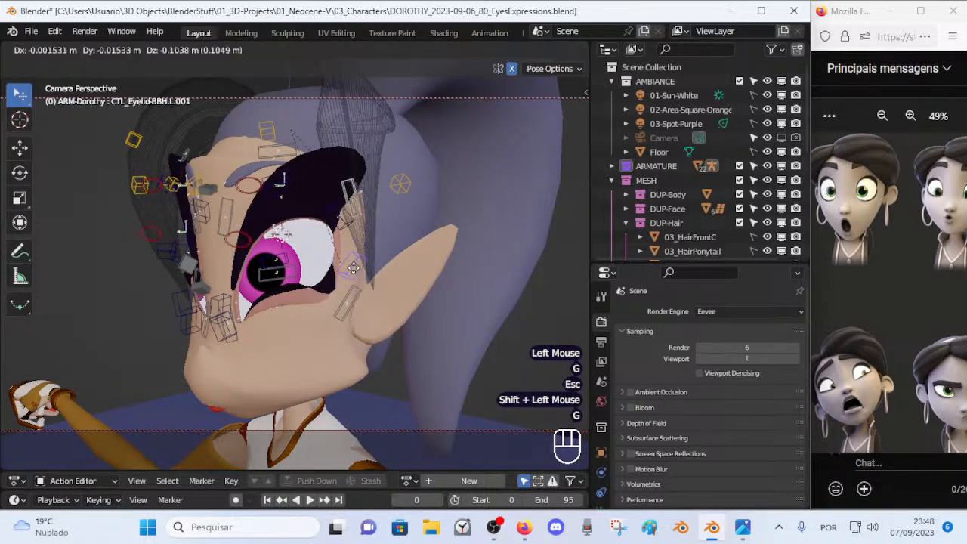
pyautogui.click(343, 250)
pyautogui.press('g')
pyautogui.click(334, 259)
pyautogui.moveTo(334, 259); pyautogui.dragTo(278, 326, button='middle')
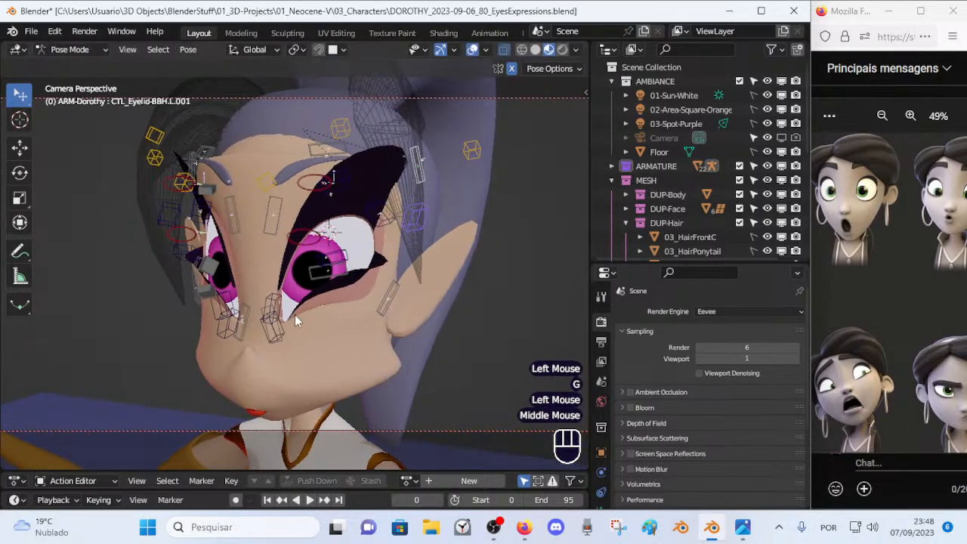
# Step: Raise the inner eyelid handle CTL_Eyelid-BBH.L.003 and the lower handle CTL_Eyelid-BBH.L.002 to reshape the lower lid
pyautogui.click(278, 326)
pyautogui.press('g')
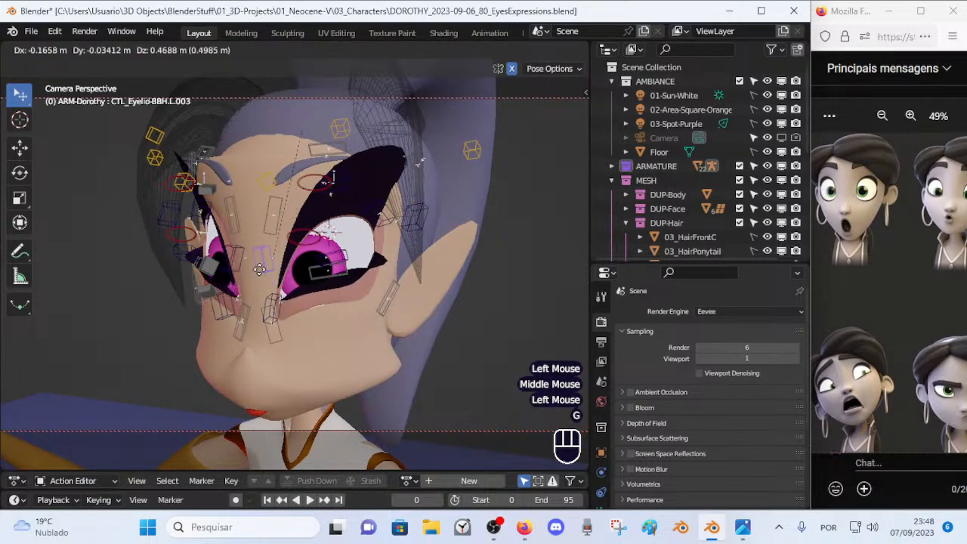
pyautogui.click(252, 277)
pyautogui.click(345, 270)
pyautogui.press('g')
pyautogui.click(336, 240)
pyautogui.moveTo(336, 240); pyautogui.dragTo(302, 280, button='middle')
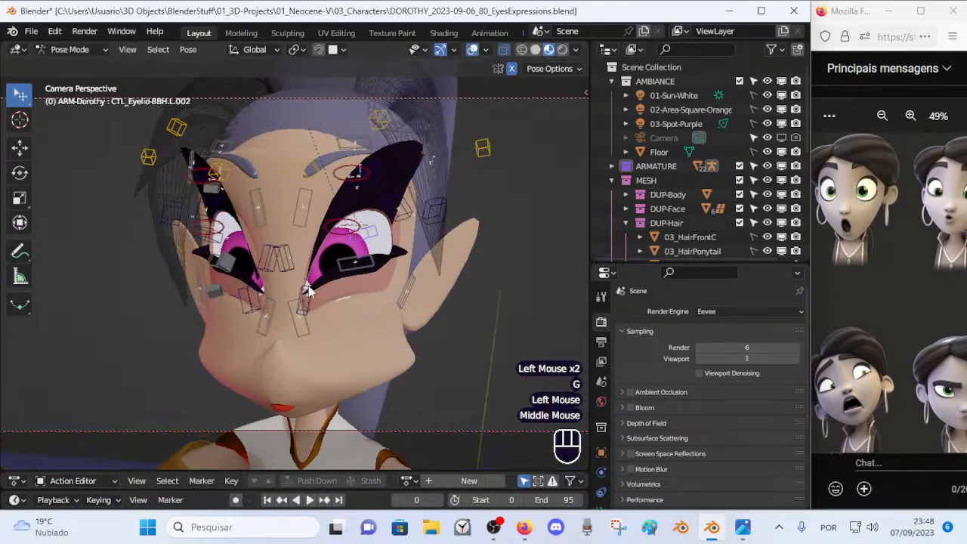
# Step: Reposition the controls beneath the left eye, including the outer control CTL-OrbicularisOculi-BBH.L.005
pyautogui.click(304, 328)
pyautogui.press('g')
pyautogui.click(301, 310)
pyautogui.moveTo(378, 312); pyautogui.dragTo(405, 289, button='middle')
pyautogui.click(385, 271)
pyautogui.press('g')
pyautogui.click(260, 269)
pyautogui.moveTo(260, 269); pyautogui.dragTo(360, 290, button='middle')
pyautogui.click(305, 273)
pyautogui.press('g')
pyautogui.click(226, 296)
pyautogui.scroll(1, 334, 291)
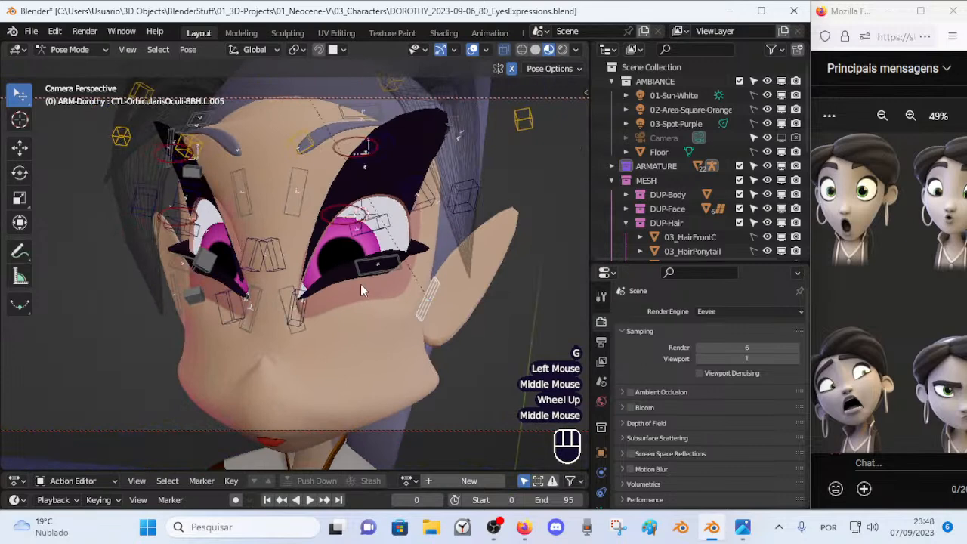
# Step: Lower the outer eyelid handle CTL_Eyelid-BBH.L.006 and refine its position to shape the outer upper lid
pyautogui.scroll(-1, 370, 174)
pyautogui.moveTo(372, 159); pyautogui.dragTo(378, 166, button='middle')
pyautogui.click(375, 201)
pyautogui.press('g')
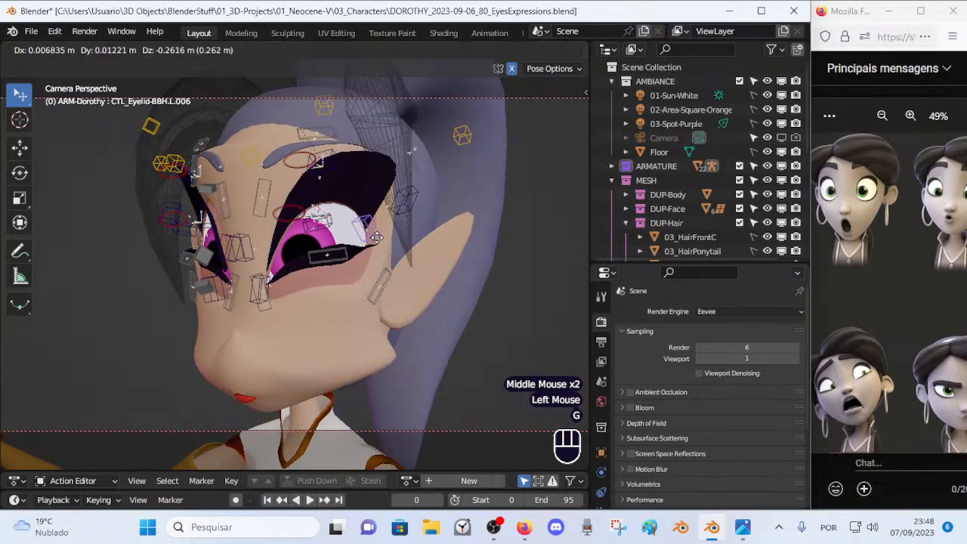
pyautogui.click(379, 238)
pyautogui.moveTo(382, 243); pyautogui.dragTo(453, 157, button='middle')
pyautogui.press('g')
pyautogui.click(435, 257)
pyautogui.press('g')
pyautogui.click(181, 249)
pyautogui.scroll(2, 270, 266)
pyautogui.press('g')
pyautogui.click(211, 330)
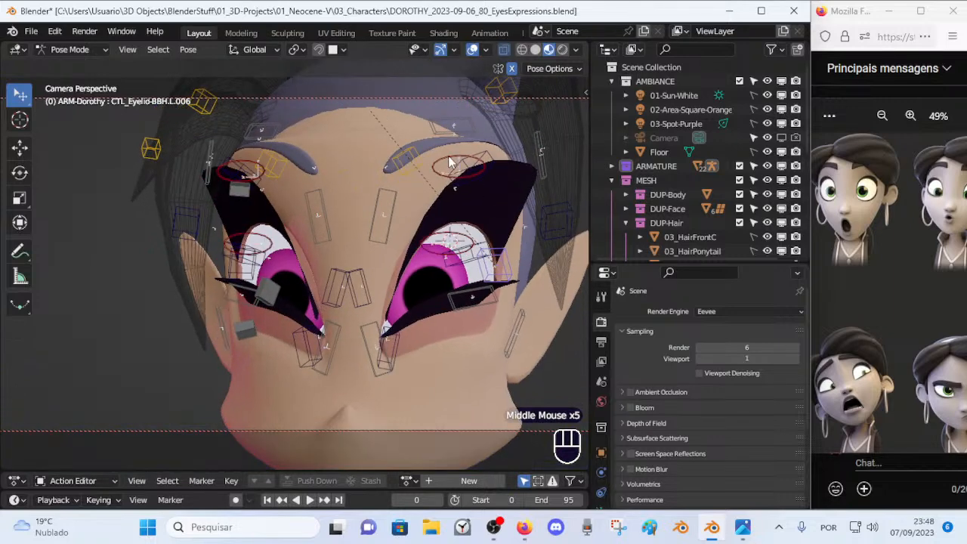
# Step: Move the control CTL-OrbicularisOculi-BBH.L.003 above the left eye
pyautogui.scroll(-1, 359, 125)
pyautogui.moveTo(360, 124); pyautogui.dragTo(337, 161, button='middle')
pyautogui.click(392, 151)
pyautogui.press('g')
pyautogui.click(387, 175)
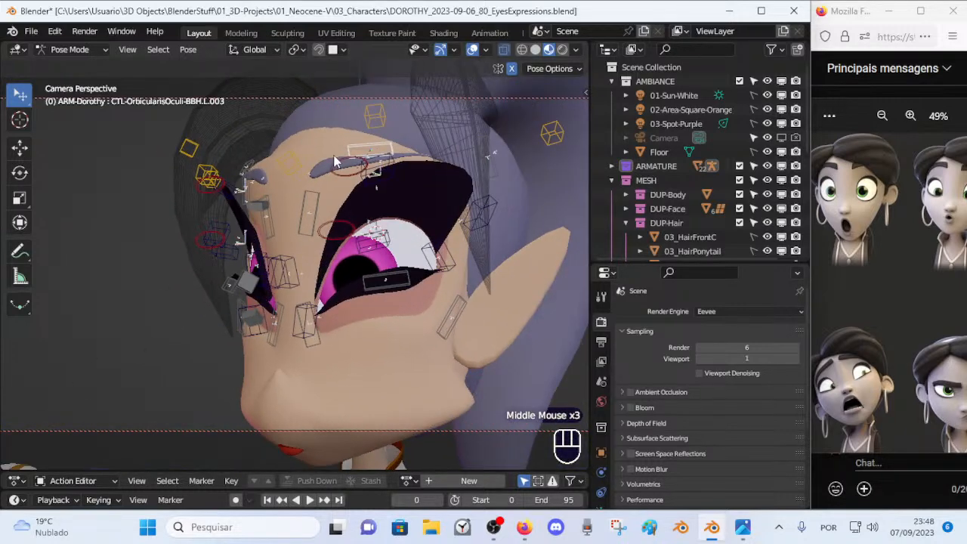
pyautogui.click(370, 172)
pyautogui.press('g')
pyautogui.press('Escape')
pyautogui.click(382, 142)
pyautogui.press('g')
pyautogui.press('Escape')
# Step: Lower CTL-OrbicularisOculi-BBH.L.003 toward the top of the left upper eyelid
pyautogui.click(378, 174)
pyautogui.press('g')
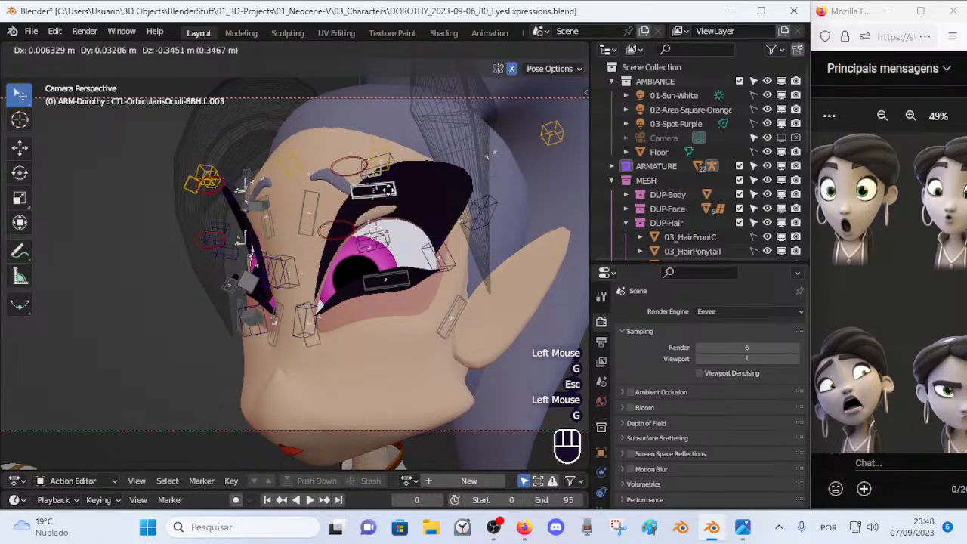
pyautogui.click(377, 189)
# Step: Lower the inner control CTL-OrbicularisOculi-BBH.L.002 beside the nose bridge, adjust the area further and undo the last move
pyautogui.moveTo(377, 188); pyautogui.dragTo(356, 197, button='middle')
pyautogui.click(349, 230)
pyautogui.press('g')
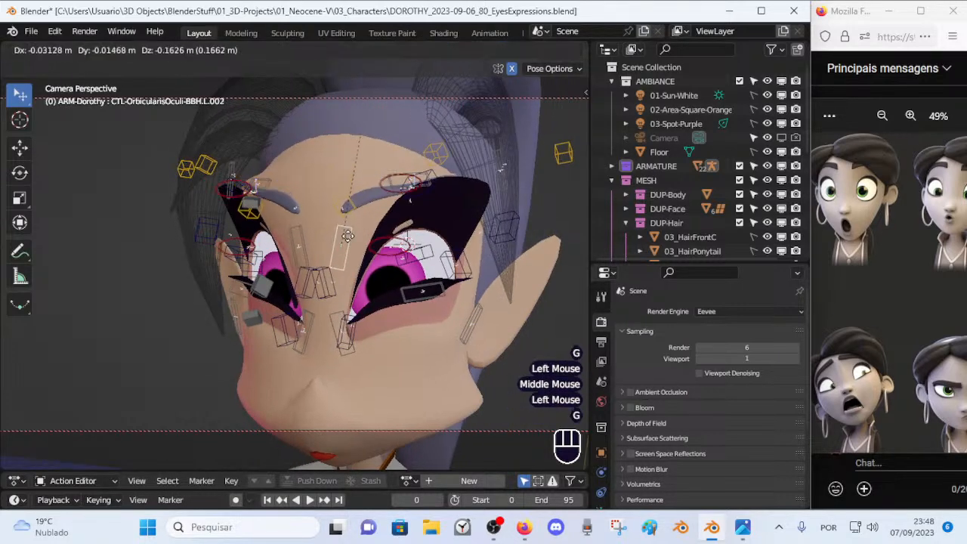
pyautogui.click(347, 235)
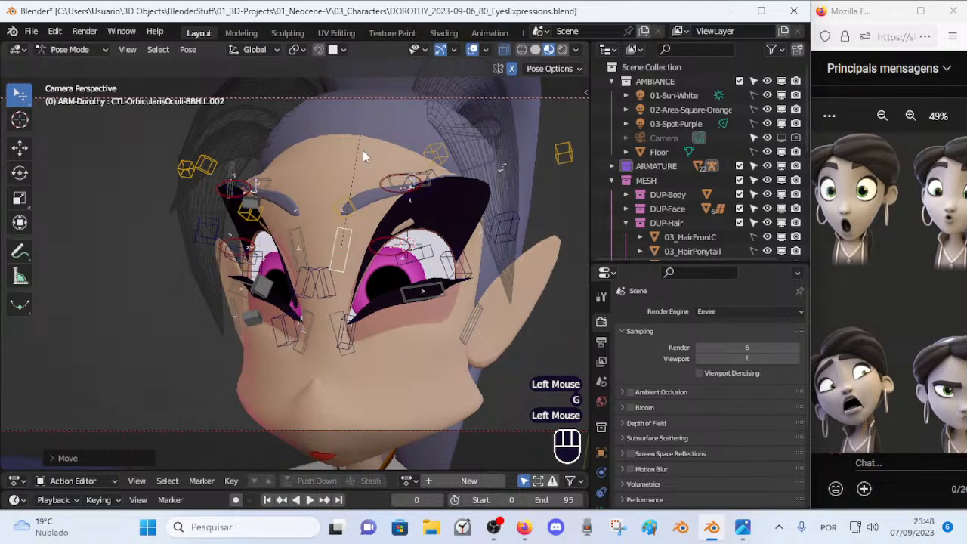
pyautogui.moveTo(326, 170); pyautogui.dragTo(431, 254, button='middle')
pyautogui.click(315, 192)
pyautogui.press('g')
pyautogui.click(302, 185)
pyautogui.press('g')
pyautogui.click(214, 287)
pyautogui.press('g')
pyautogui.click(475, 281)
pyautogui.hotkey('ctrl', 'z')
# Step: Move both left eye contour controls, CTL-EyeContour-Top.L and CTL-EyeContour-Bot.L, down together
pyautogui.moveTo(369, 208); pyautogui.dragTo(393, 187, button='middle')
pyautogui.click(368, 202)
pyautogui.click(383, 283)
pyautogui.moveTo(383, 283); pyautogui.dragTo(414, 265, button='middle')
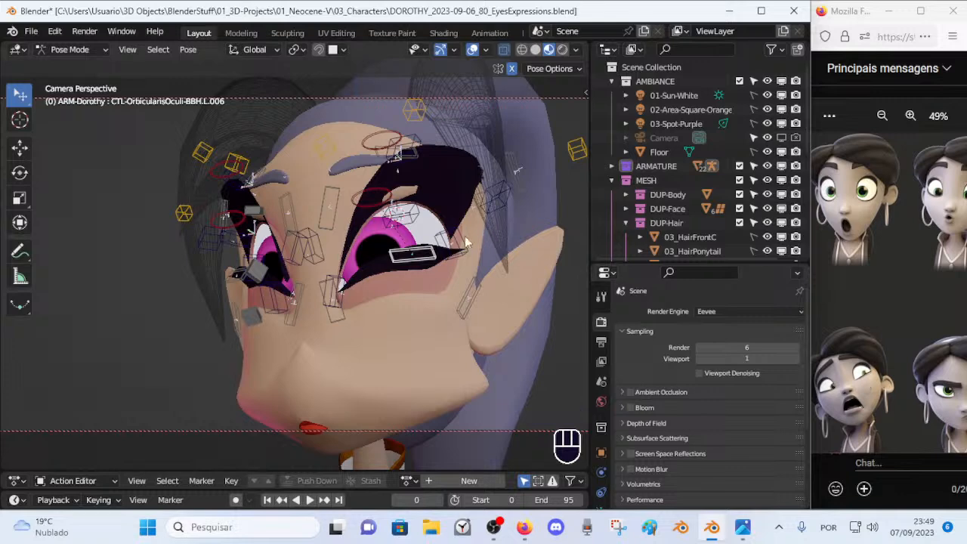
pyautogui.moveTo(479, 228); pyautogui.dragTo(431, 245, button='middle')
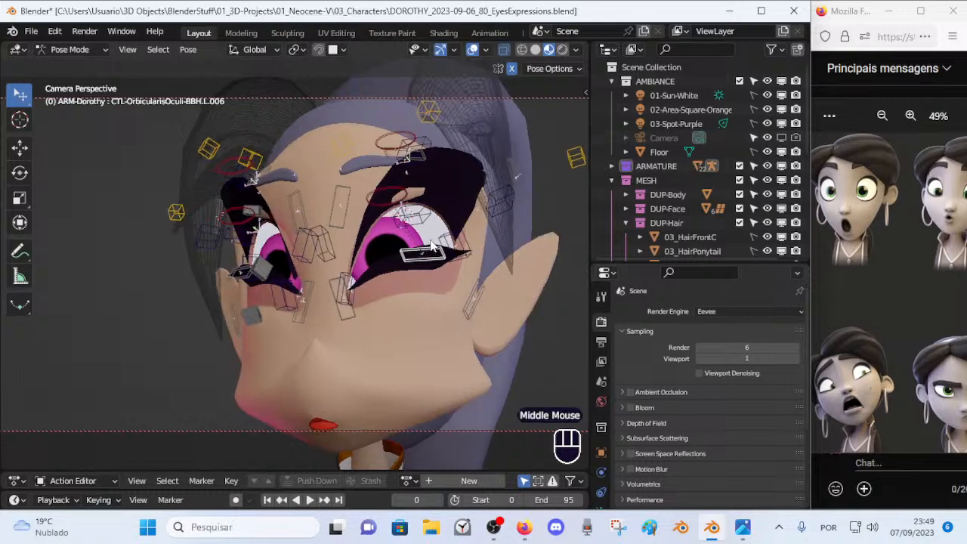
pyautogui.click(391, 135)
pyautogui.keyDown('shift'); pyautogui.click(380, 194); pyautogui.keyUp('shift')
pyautogui.press('g')
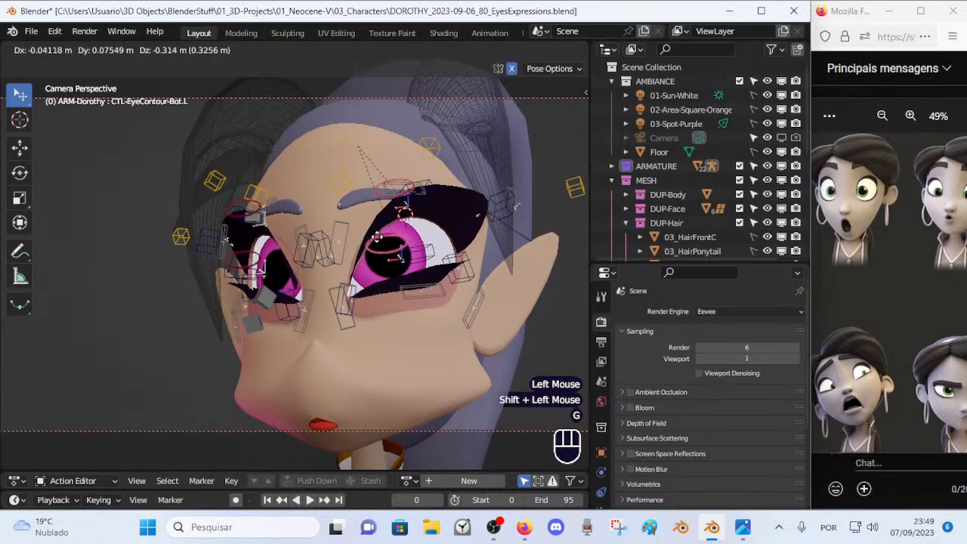
pyautogui.click(417, 278)
pyautogui.moveTo(417, 278); pyautogui.dragTo(393, 273, button='middle')
# Step: Check the eye shape from several angles and reposition CTL-OrbicularisOculi-BBH.L.003 above the left eye
pyautogui.click(352, 292)
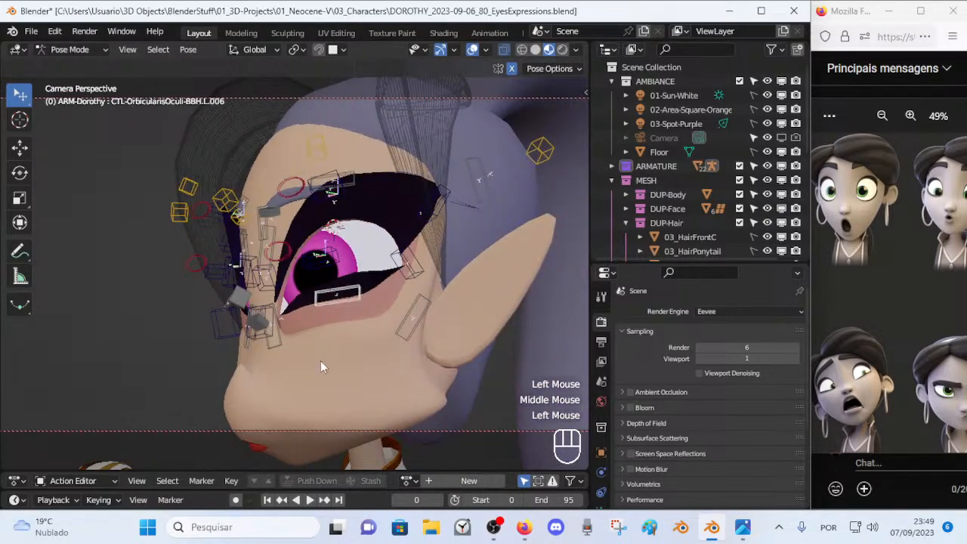
pyautogui.moveTo(335, 341); pyautogui.dragTo(371, 364, button='middle')
pyautogui.moveTo(405, 319); pyautogui.dragTo(359, 312, button='middle')
pyautogui.moveTo(383, 245); pyautogui.dragTo(335, 277, button='middle')
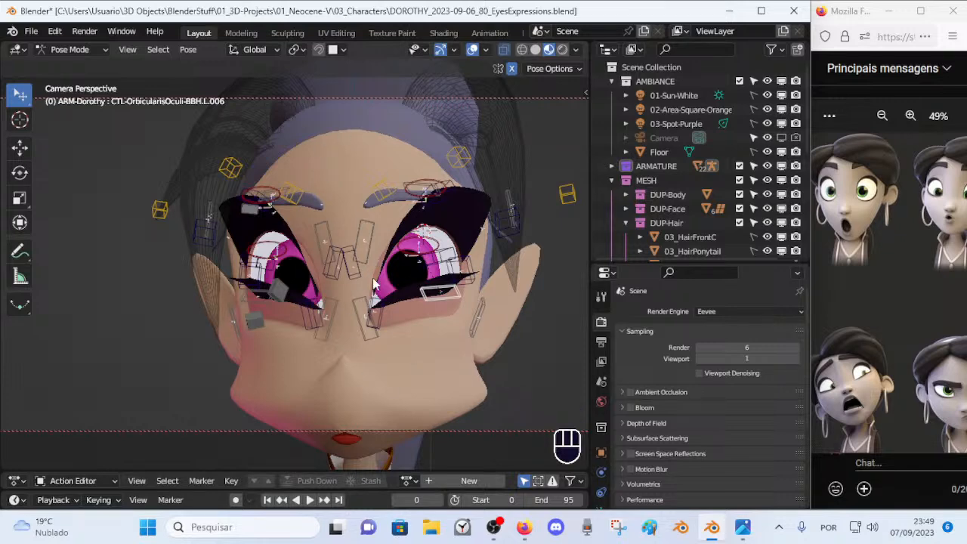
pyautogui.moveTo(374, 306); pyautogui.dragTo(381, 268, button='middle')
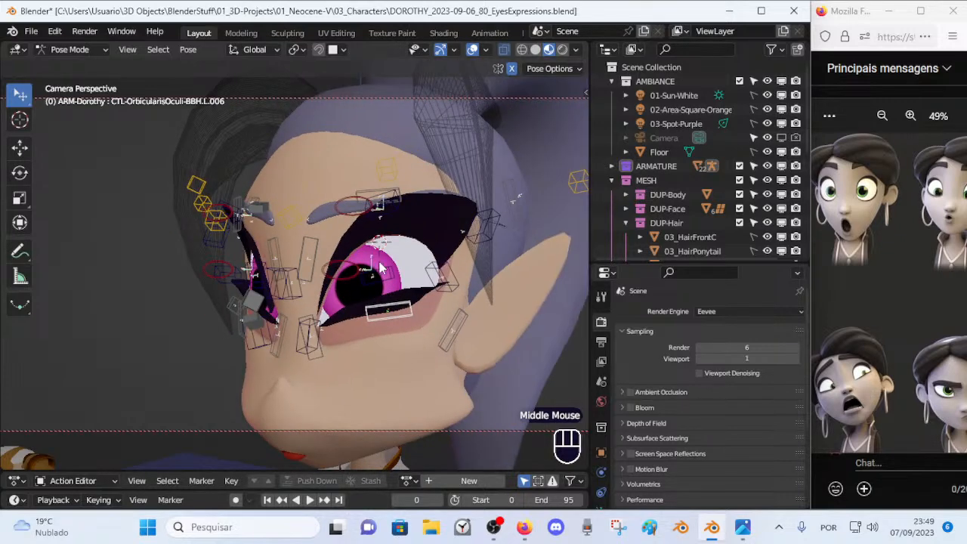
pyautogui.click(385, 192)
pyautogui.press('g')
pyautogui.click(408, 193)
pyautogui.moveTo(408, 193)
pyautogui.mouseDown(button='middle')
pyautogui.moveTo(435, 195)
pyautogui.moveTo(480, 225)
pyautogui.moveTo(407, 200)
pyautogui.moveTo(404, 185)
pyautogui.mouseUp(button='middle')
# Step: Adjust the outer control CTL-OrbicularisOculi-BBH.L.004 and raise CTL-OrbicularisOculi-BBH.L.003 slightly toward the brow
pyautogui.click(466, 184)
pyautogui.press('g')
pyautogui.click(432, 215)
pyautogui.press('g')
pyautogui.click(421, 212)
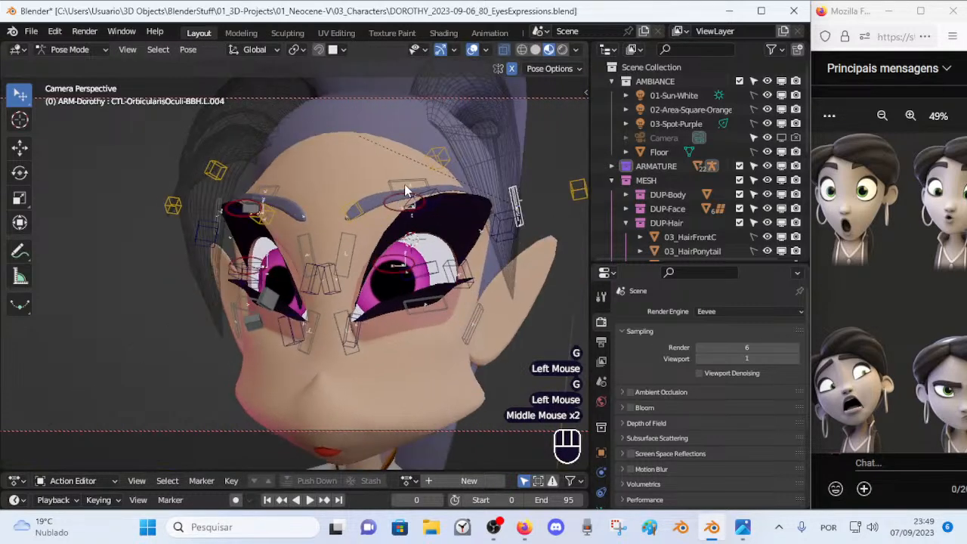
pyautogui.click(404, 184)
pyautogui.press('g')
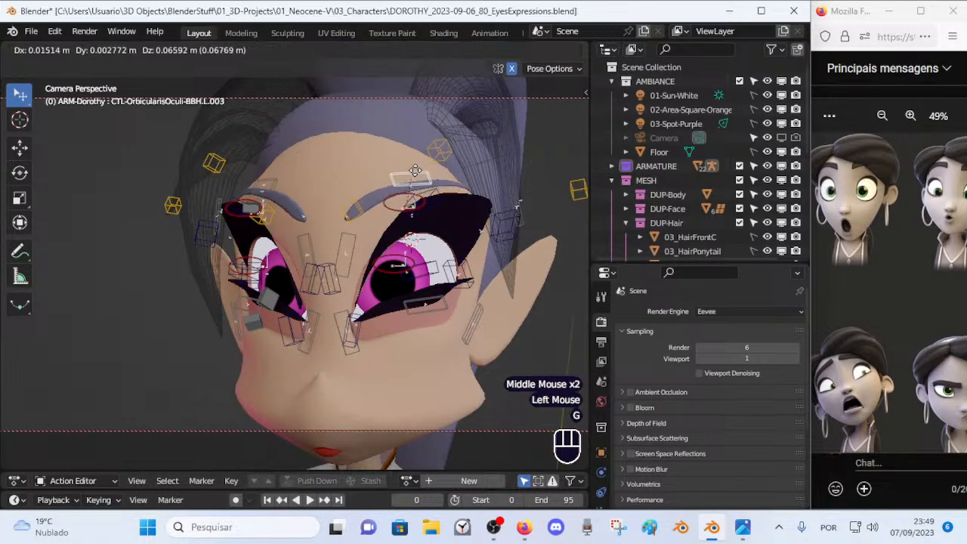
pyautogui.click(412, 178)
# Step: Raise and rotate CTL_Eyebrow-BB-Handler.L.001 to lift the inner eyebrow end, and adjust the neighbouring eyebrow handler
pyautogui.click(355, 151)
pyautogui.press('g')
pyautogui.click(356, 155)
pyautogui.press('r')
pyautogui.click(412, 238)
pyautogui.press('g')
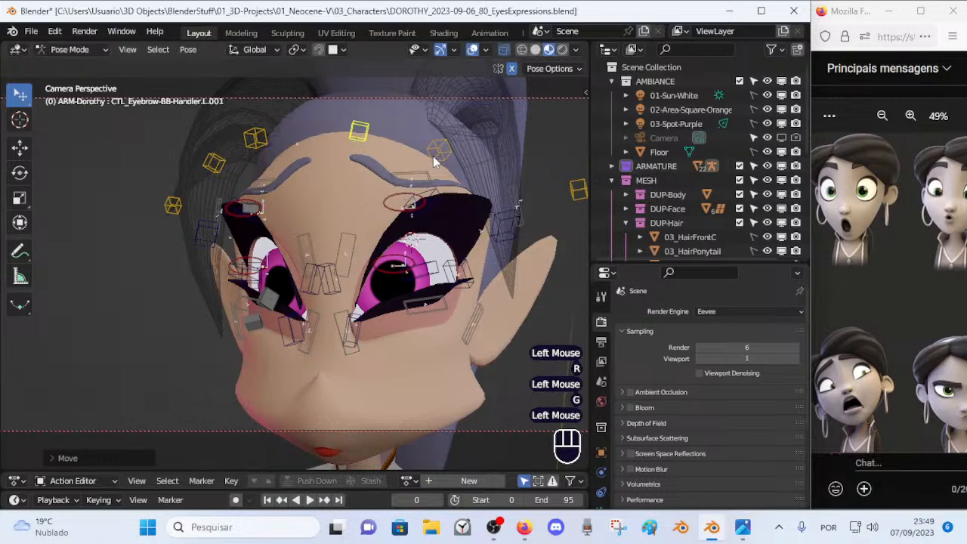
pyautogui.click(412, 218)
pyautogui.click(450, 122)
pyautogui.press('g')
pyautogui.moveTo(419, 162); pyautogui.dragTo(367, 159, button='middle')
# Step: Refine the inner eyebrow end by moving and rotating CTL_Eyebrow-BB-Handler.L.001
pyautogui.click(255, 151)
pyautogui.moveTo(257, 152); pyautogui.dragTo(380, 182, button='middle')
pyautogui.press('g')
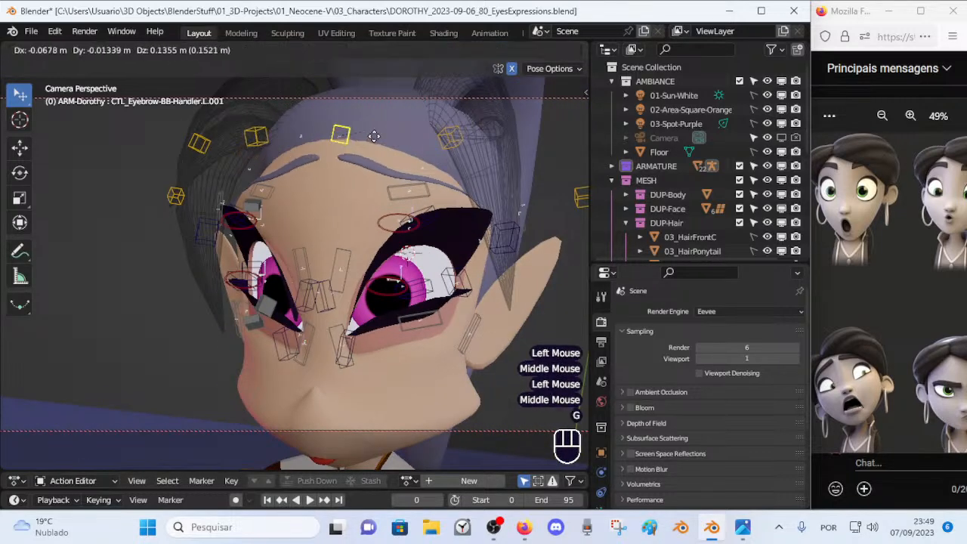
pyautogui.click(381, 147)
pyautogui.press('r')
pyautogui.click(404, 172)
pyautogui.press('g')
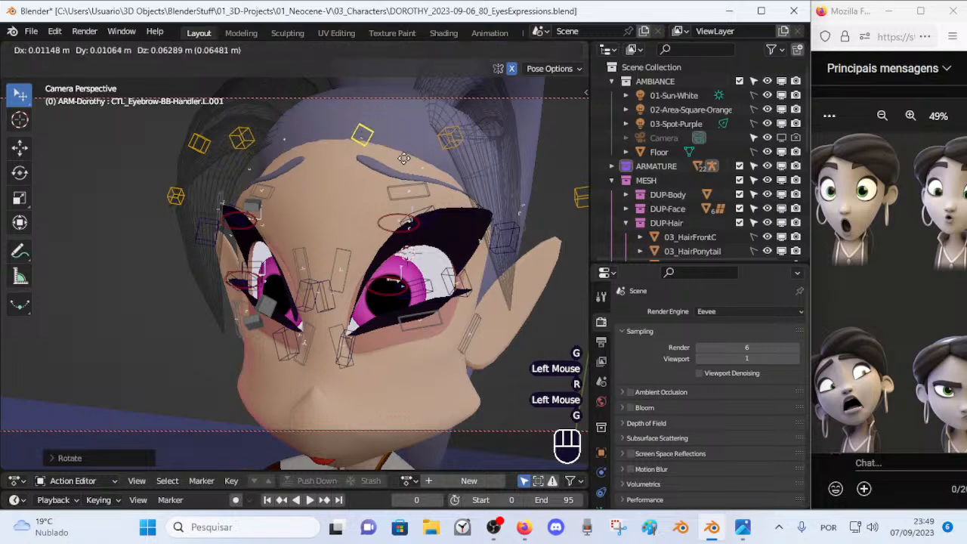
pyautogui.click(407, 162)
pyautogui.press('r')
pyautogui.click(418, 148)
# Step: Move the eyebrow handler CTL_Eyebrow-BB-Handler.L.002 up and outward
pyautogui.click(447, 132)
pyautogui.press('g')
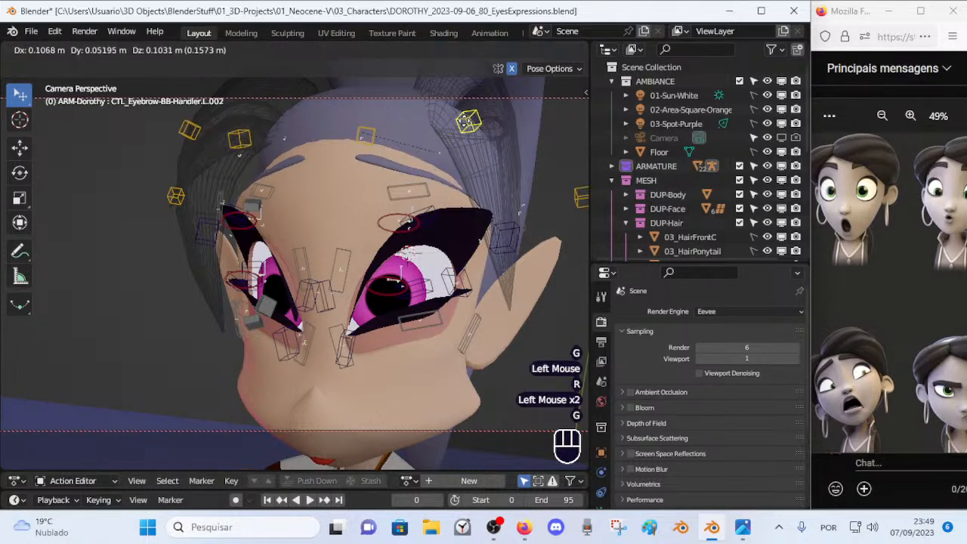
pyautogui.click(465, 123)
# Step: Scale the left eyebrow handlers .001, .002 and .003 together to reshape the brow, undoing the trial move in between
pyautogui.keyDown('shift'); pyautogui.click(359, 132); pyautogui.keyUp('shift')
pyautogui.press('s')
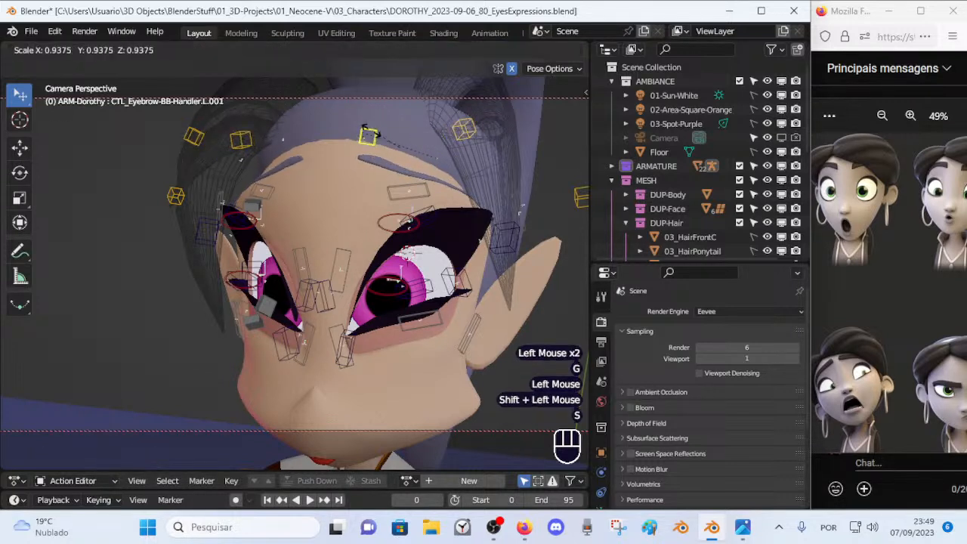
pyautogui.press('Escape')
pyautogui.keyDown('shift'); pyautogui.click(583, 198); pyautogui.keyUp('shift')
pyautogui.press('s')
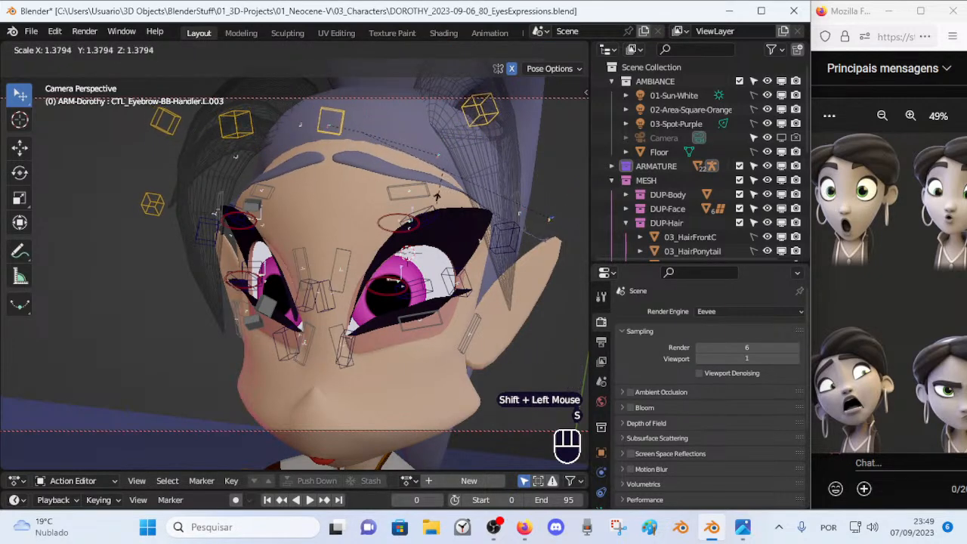
pyautogui.click(427, 205)
pyautogui.press('g')
pyautogui.click(450, 179)
pyautogui.hotkey('ctrl', 'z')
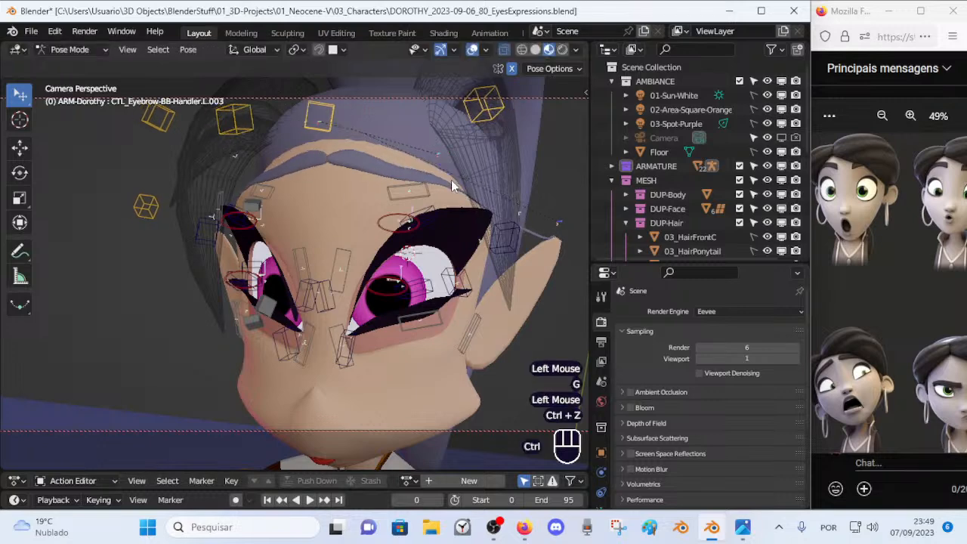
pyautogui.press('s')
pyautogui.click(474, 184)
# Step: Fine-tune the raised left eyebrow by moving its handlers, including CTL_Eyebrow-BB-Handler.L.002
pyautogui.click(346, 123)
pyautogui.press('g')
pyautogui.click(347, 122)
pyautogui.scroll(-1, 349, 126)
pyautogui.moveTo(348, 125); pyautogui.dragTo(382, 122, button='middle')
pyautogui.click(367, 129)
pyautogui.press('g')
pyautogui.click(375, 121)
pyautogui.moveTo(337, 171); pyautogui.dragTo(318, 185, button='middle')
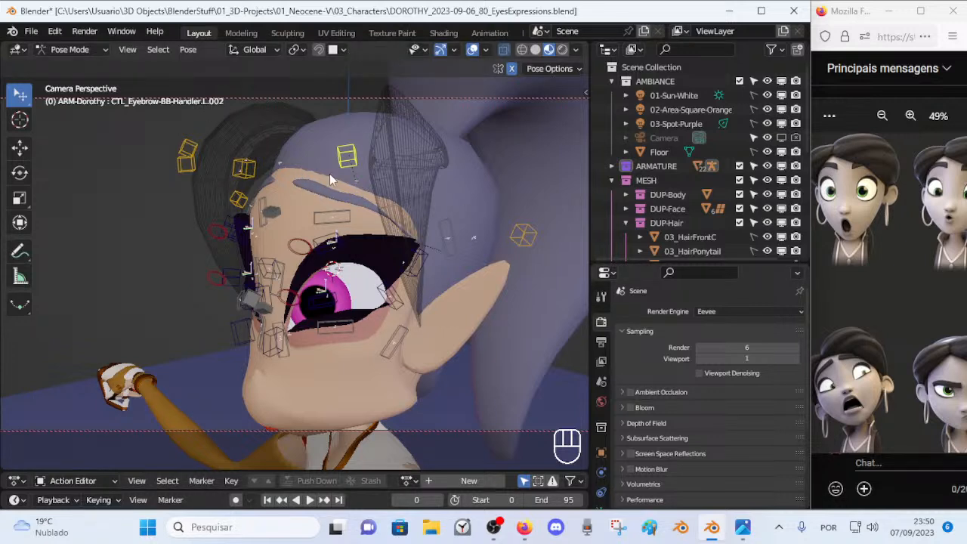
# Step: Fine-tune the arch of the left eyebrow by repositioning CTL_Eyebrow-BB-Handler.L.002 with several small moves
pyautogui.moveTo(349, 164); pyautogui.dragTo(378, 182, button='middle')
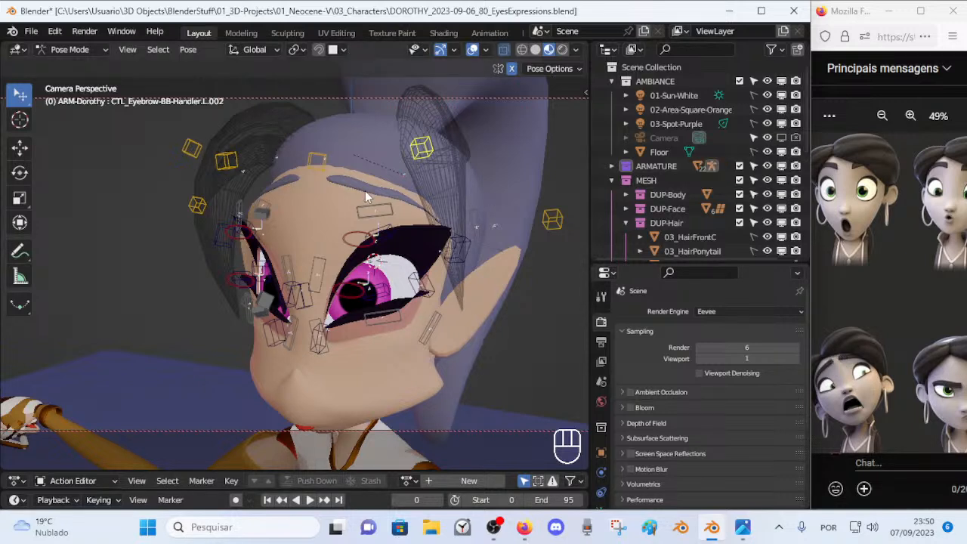
pyautogui.press('g')
pyautogui.click(410, 151)
pyautogui.press('g')
pyautogui.click(407, 154)
pyautogui.press('g')
pyautogui.click(408, 152)
# Step: Shape the outer end of the left eyebrow by moving CTL_Eyebrow-BB-Handler.L.003 inward against the head
pyautogui.click(550, 218)
pyautogui.moveTo(550, 218); pyautogui.dragTo(438, 216, button='middle')
pyautogui.press('g')
pyautogui.click(425, 213)
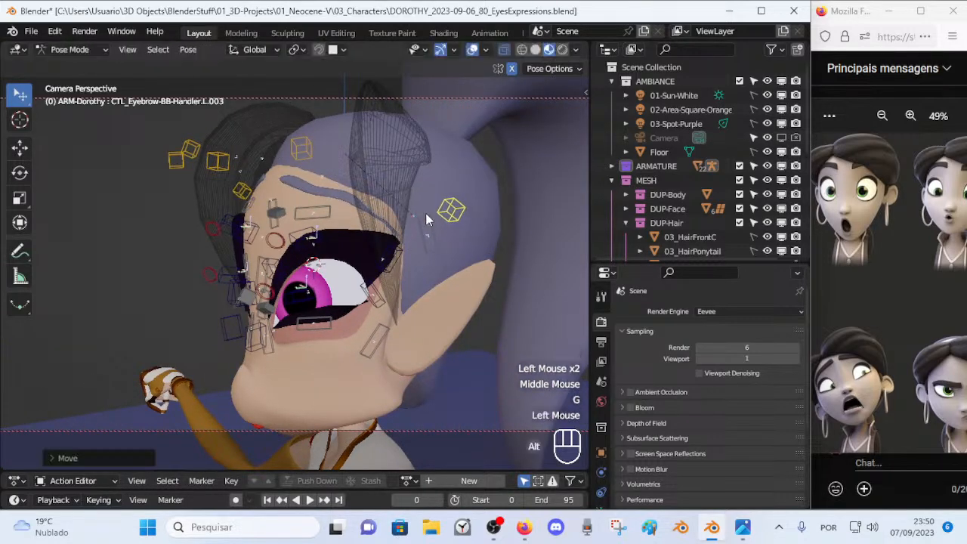
pyautogui.hotkey('alt', 'q')
pyautogui.press('g')
pyautogui.click(394, 224)
pyautogui.press('g')
pyautogui.click(394, 226)
pyautogui.click(381, 224)
pyautogui.press('g')
pyautogui.click(324, 179)
# Step: Move CTL-OrbicularisOculi-BBH.L.004 beside the left eye and CTL-OrbicularisOculi-BBH.L.003 above it
pyautogui.moveTo(323, 179); pyautogui.dragTo(468, 273, button='middle')
pyautogui.scroll(2, 468, 272)
pyautogui.click(467, 273)
pyautogui.press('g')
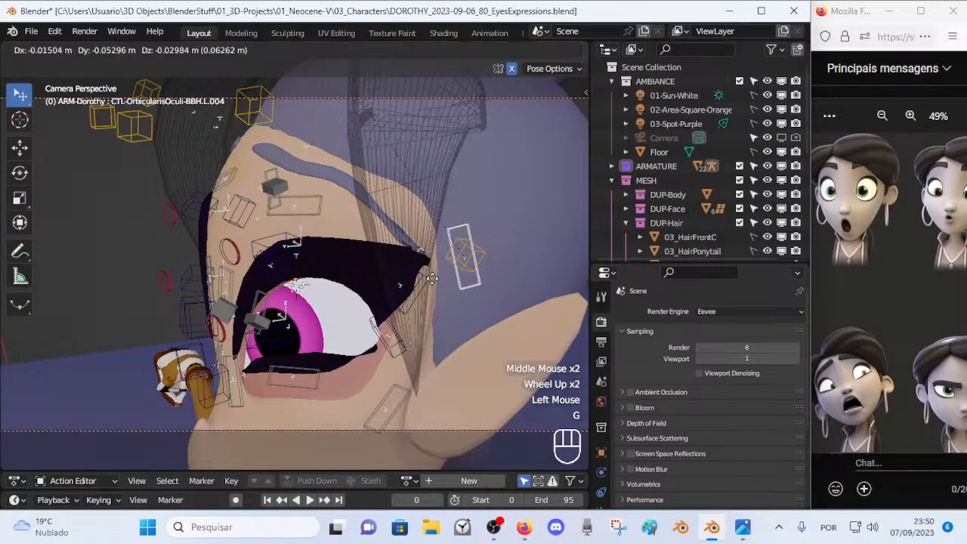
pyautogui.click(446, 249)
pyautogui.moveTo(446, 249); pyautogui.dragTo(460, 197, button='middle')
pyautogui.click(412, 197)
pyautogui.press('g')
pyautogui.click(429, 206)
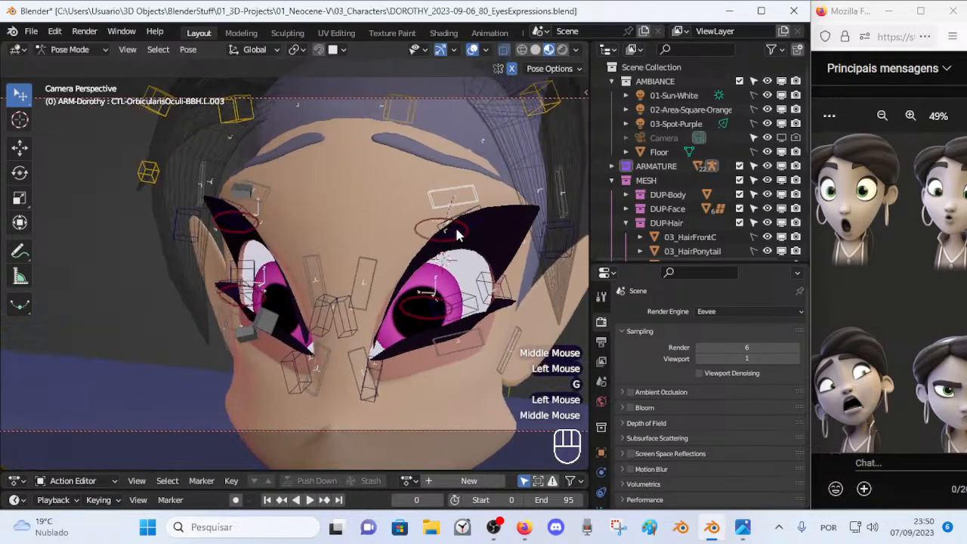
# Step: Shift CTL-EyeContour-Top.L slightly inward and raise CTL-OrbicularisOculi-BBH.L.003 above the left eye
pyautogui.click(453, 232)
pyautogui.click(451, 231)
pyautogui.press('g')
pyautogui.click(462, 198)
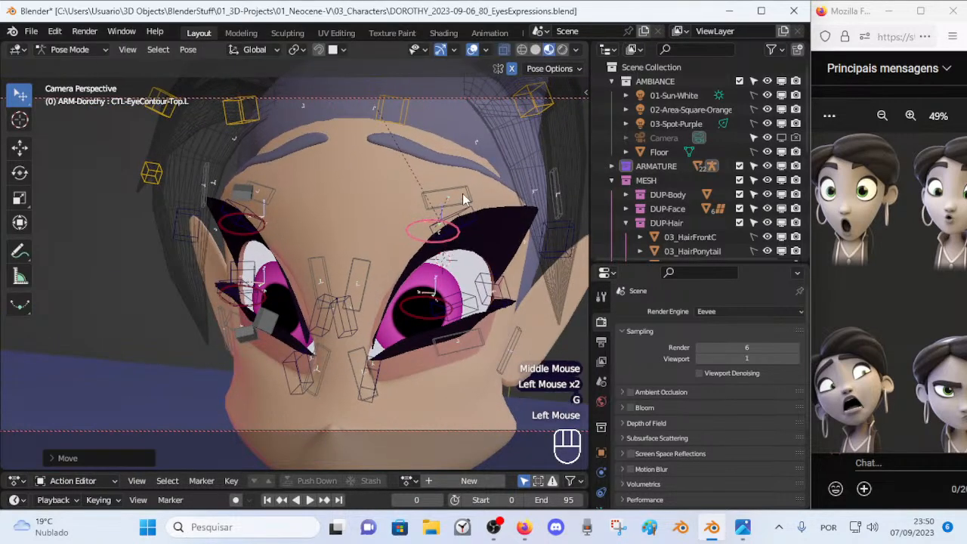
pyautogui.click(463, 199)
pyautogui.press('g')
pyautogui.click(465, 191)
# Step: Refine the left eyebrow curve by moving CTL_Eyebrow-BB-Handler.L.002 and CTL_Eyebrow-BB-Handler.L.001
pyautogui.click(534, 104)
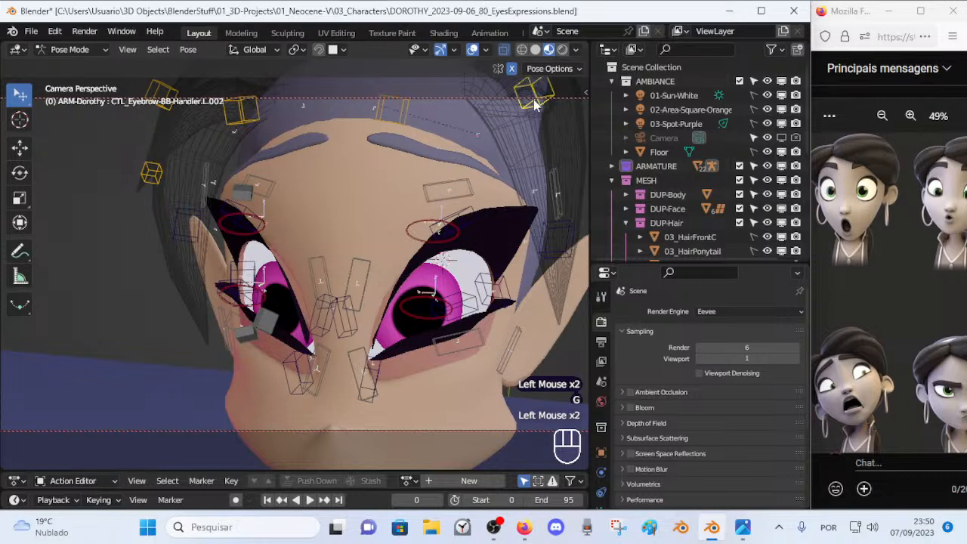
pyautogui.press('g')
pyautogui.click(526, 96)
pyautogui.moveTo(477, 164); pyautogui.dragTo(413, 148, button='middle')
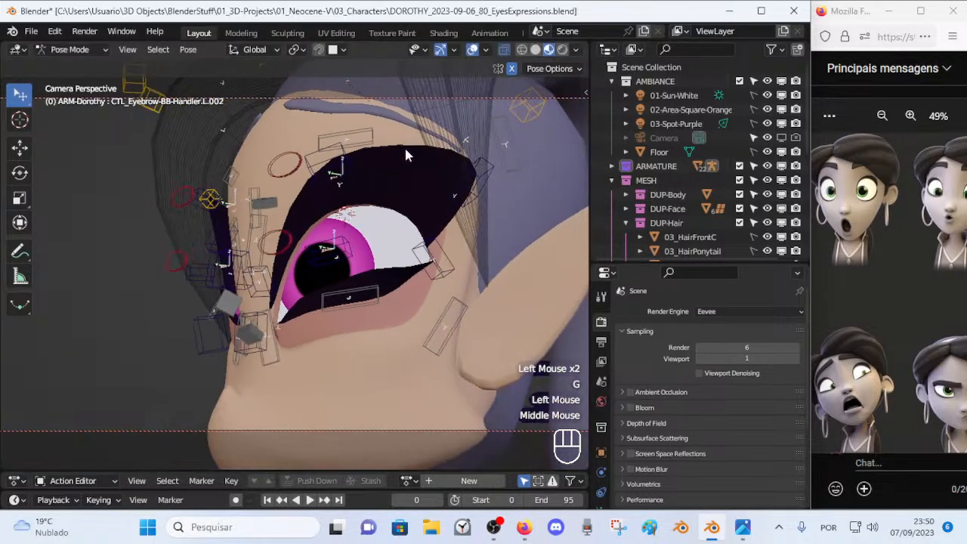
pyautogui.moveTo(350, 166); pyautogui.dragTo(345, 172, button='middle')
pyautogui.scroll(-2, 341, 202)
pyautogui.press('g')
pyautogui.click(338, 190)
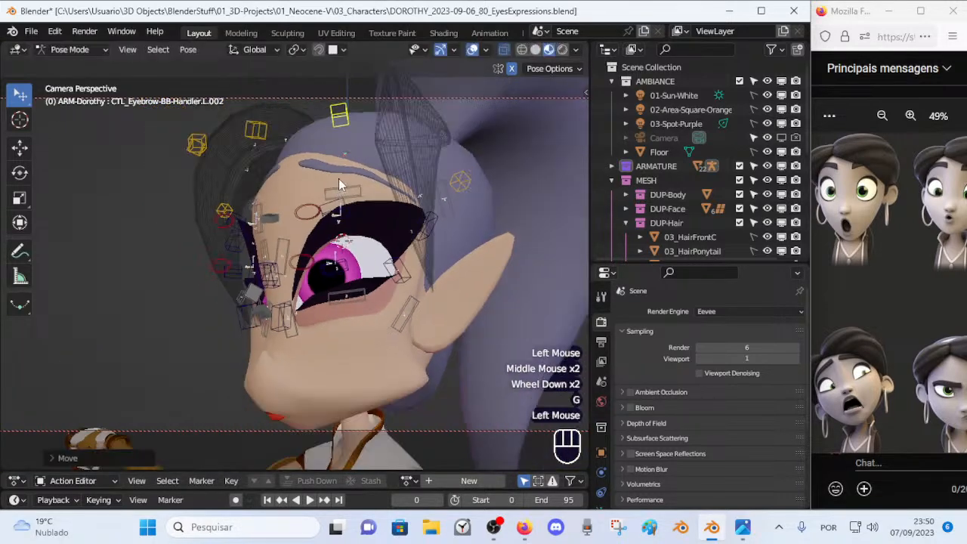
pyautogui.click(260, 135)
pyautogui.press('g')
pyautogui.click(263, 137)
pyautogui.moveTo(299, 192)
pyautogui.mouseDown(button='middle')
pyautogui.moveTo(280, 223)
pyautogui.moveTo(293, 175)
pyautogui.mouseUp(button='middle')
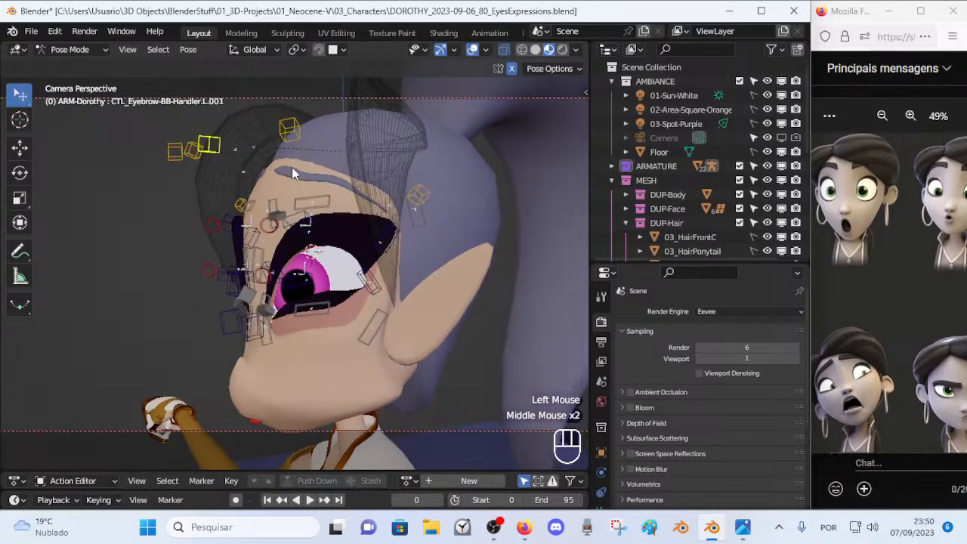
# Step: Reposition the controls around the lower left eye, from the inner corner to the outer cheek side
pyautogui.scroll(1, 335, 219)
pyautogui.moveTo(335, 219); pyautogui.dragTo(448, 332, button='middle')
pyautogui.click(373, 310)
pyautogui.press('g')
pyautogui.click(373, 309)
pyautogui.click(468, 332)
pyautogui.press('g')
pyautogui.click(468, 319)
pyautogui.click(429, 312)
pyautogui.press('g')
pyautogui.click(421, 302)
# Step: Raise CTL-OrbicularisOculi-BBH.L.006 beneath the left eye and adjust the neighbouring outer controls
pyautogui.moveTo(416, 303)
pyautogui.mouseDown(button='middle')
pyautogui.moveTo(429, 311)
pyautogui.moveTo(420, 293)
pyautogui.mouseUp(button='middle')
pyautogui.press('g')
pyautogui.click(429, 306)
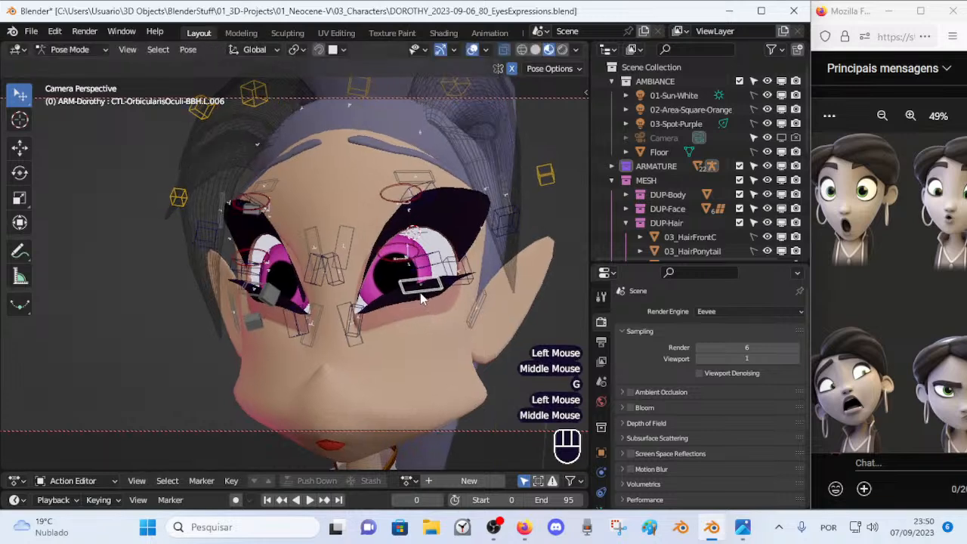
pyautogui.doubleClick(420, 292)
pyautogui.press('g')
pyautogui.doubleClick(486, 253)
pyautogui.press('g')
pyautogui.click(378, 306)
# Step: Shape the inner corner of the left eye by moving and rotating CTL_Eyelid-BBH.L.004
pyautogui.doubleClick(361, 308)
pyautogui.press('g')
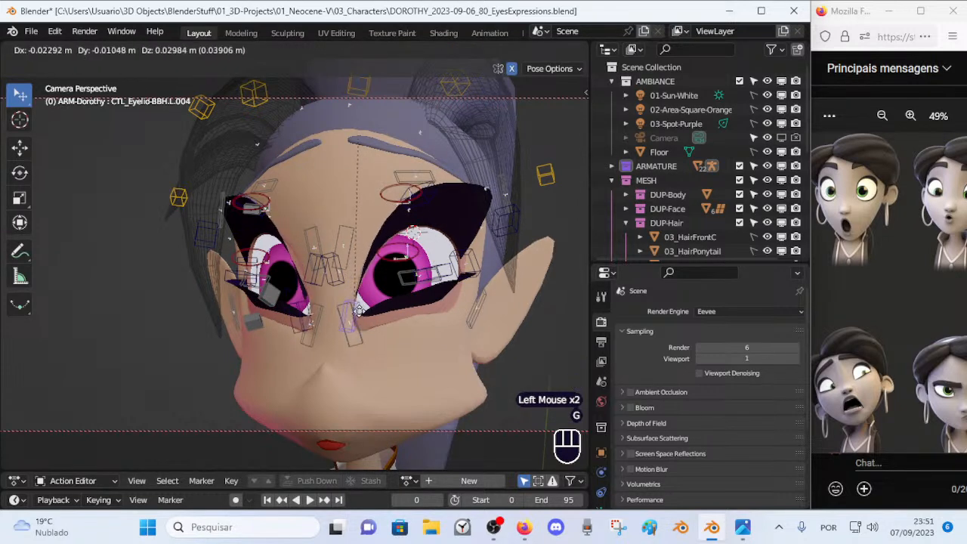
pyautogui.click(364, 305)
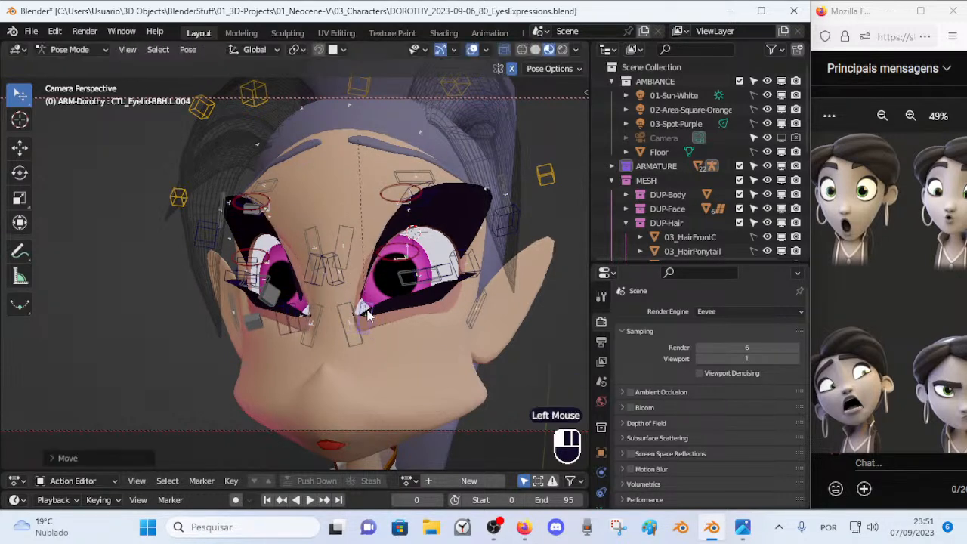
pyautogui.press('r')
pyautogui.click(362, 308)
pyautogui.press('g')
pyautogui.click(356, 315)
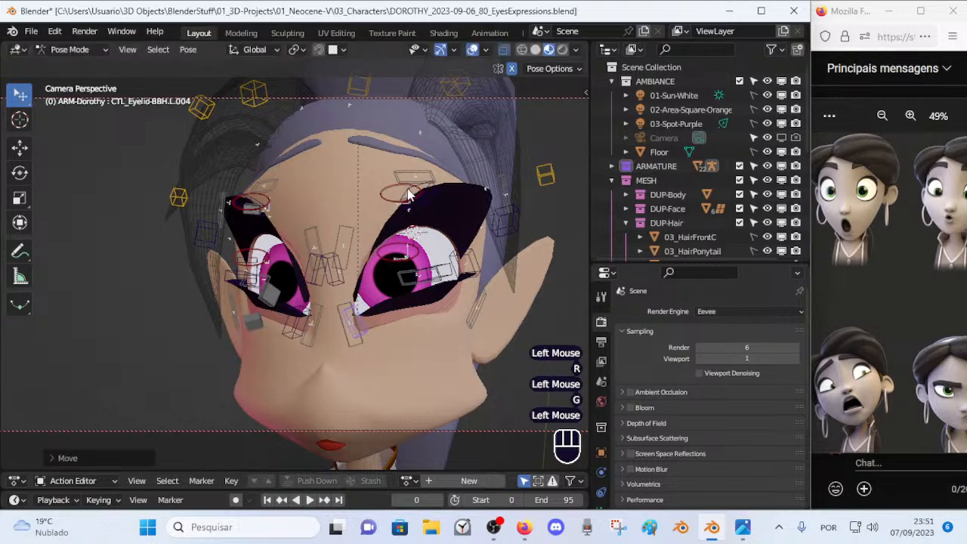
# Step: Lower and then raise CTL_Eyelid-BBH.L.005 to set the curve of the left upper eyelid
pyautogui.click(425, 190)
pyautogui.click(429, 193)
pyautogui.press('g')
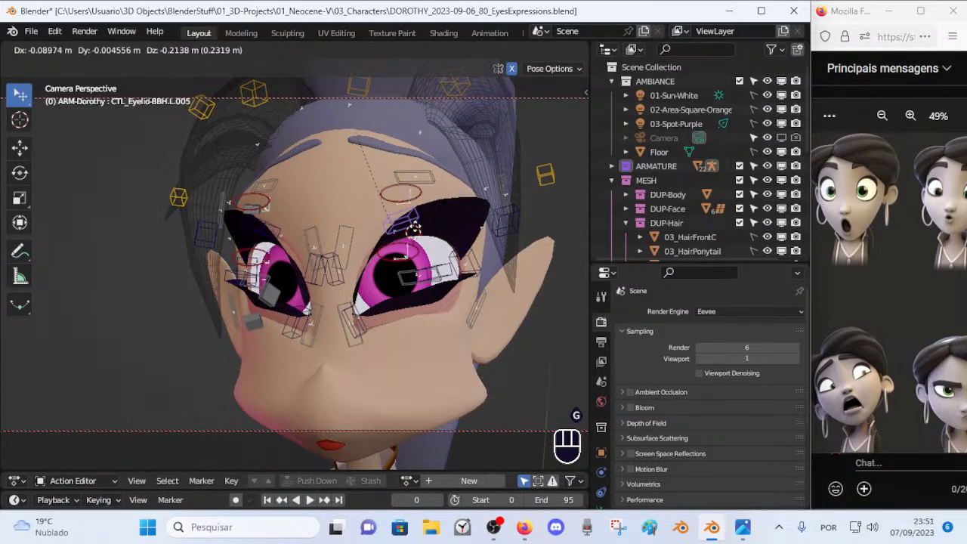
pyautogui.click(411, 234)
pyautogui.press('g')
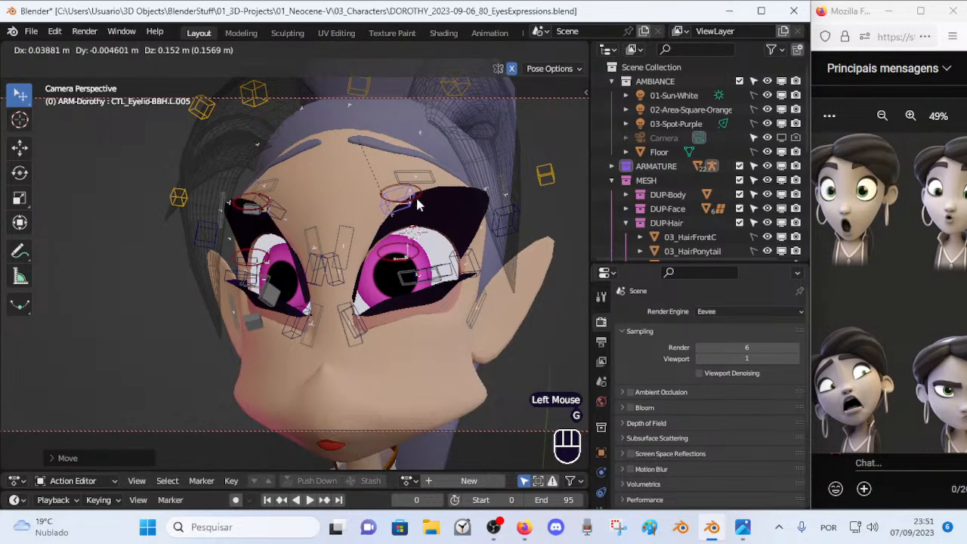
pyautogui.click(416, 168)
# Step: Adjust the control above the left eye and refine the upper eyelid with CTL_Eyelid-BBH.L.005
pyautogui.keyDown('shift'); pyautogui.click(416, 163); pyautogui.keyUp('shift')
pyautogui.press('g')
pyautogui.click(405, 195)
pyautogui.moveTo(405, 196); pyautogui.dragTo(411, 239, button='middle')
pyautogui.press('g')
pyautogui.click(518, 201)
pyautogui.click(370, 190)
pyautogui.press('g')
pyautogui.click(362, 205)
pyautogui.press('g')
pyautogui.click(224, 240)
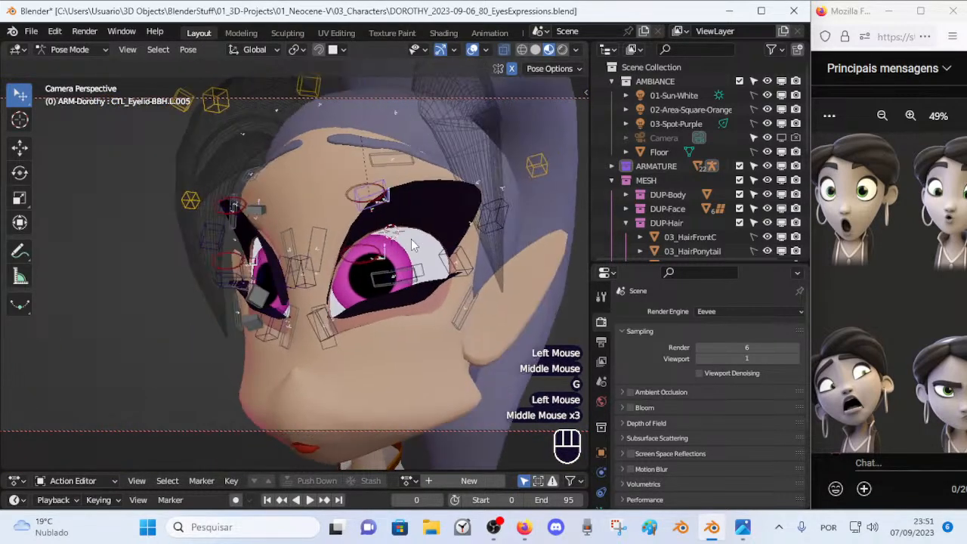
# Step: Move CTL_Eyelid-BBH.L.004 at the inner eye corner and CTL_Eyelid-BBH.L.006 at the outer corner
pyautogui.click(325, 326)
pyautogui.press('g')
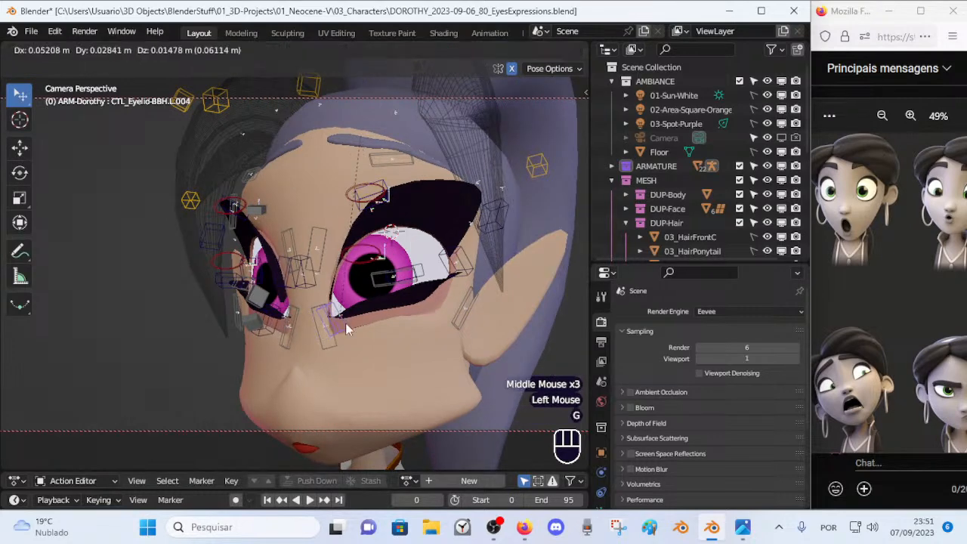
pyautogui.click(347, 321)
pyautogui.click(471, 256)
pyautogui.press('g')
pyautogui.click(500, 260)
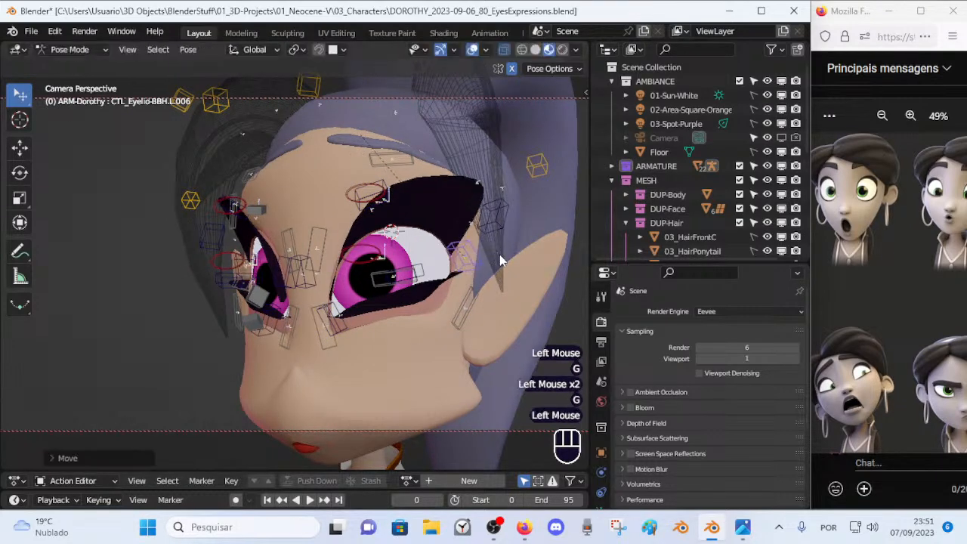
pyautogui.moveTo(499, 260); pyautogui.dragTo(457, 260, button='middle')
pyautogui.press('g')
pyautogui.click(451, 257)
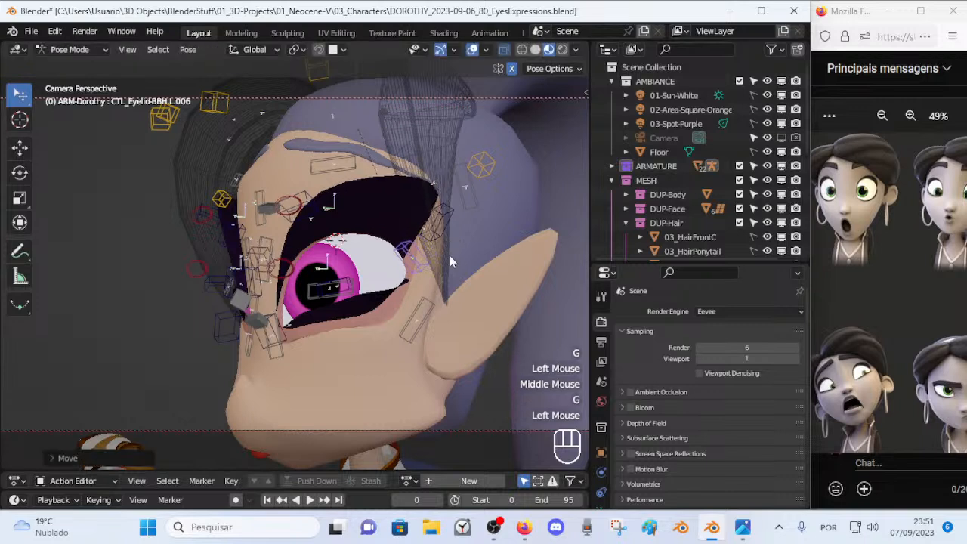
# Step: Rotate and move the left eye's outer-corner eyelid control, and move the left lower eyelid's middle control to reshape the lid
pyautogui.press('r')
pyautogui.click(431, 291)
pyautogui.press('g')
pyautogui.click(429, 303)
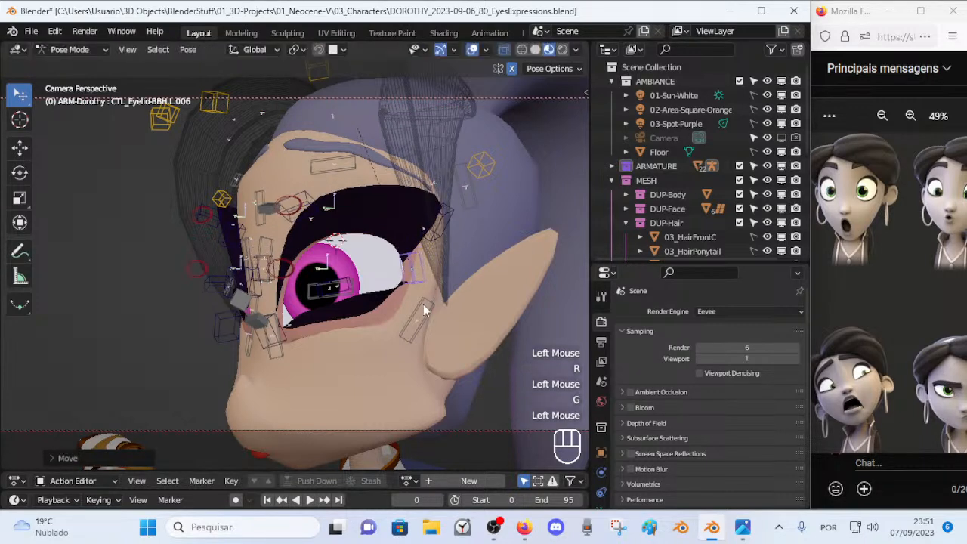
pyautogui.doubleClick(337, 295)
pyautogui.press('g')
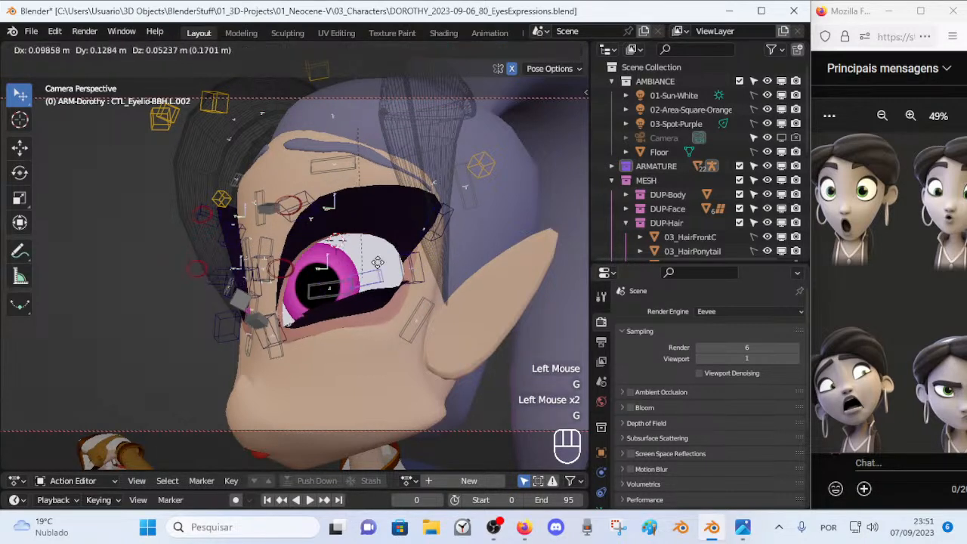
pyautogui.click(414, 326)
# Step: Move the left OrbicularisOculi control below the outer eye corner to adjust the cheek area under the eye
pyautogui.doubleClick(414, 326)
pyautogui.press('g')
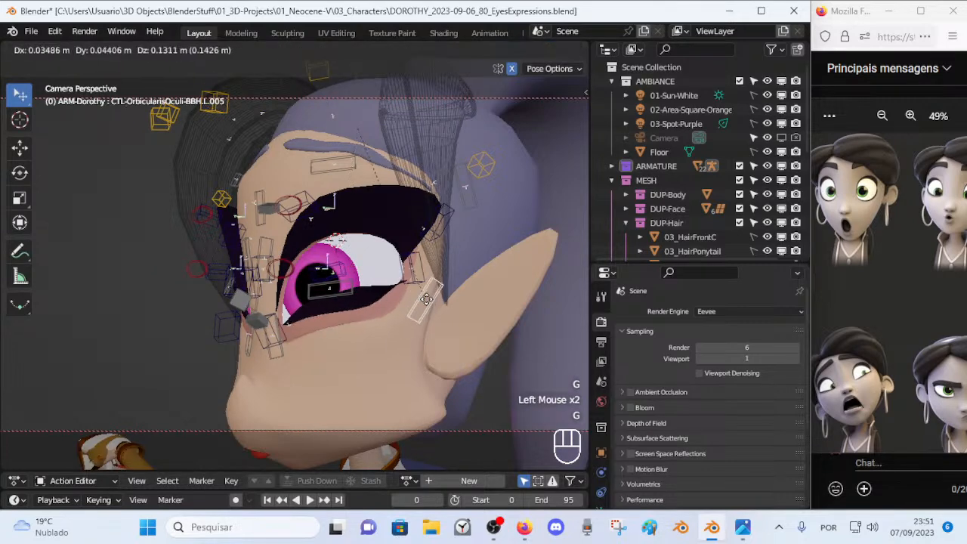
pyautogui.click(421, 296)
pyautogui.moveTo(420, 297); pyautogui.dragTo(497, 274, button='middle')
pyautogui.press('g')
pyautogui.click(410, 302)
# Step: Reposition the left under-eye control beside the nose to adjust the inner corner of the eye
pyautogui.doubleClick(394, 312)
pyautogui.moveTo(394, 311)
pyautogui.mouseDown(button='middle')
pyautogui.moveTo(386, 317)
pyautogui.moveTo(386, 302)
pyautogui.mouseUp(button='middle')
pyautogui.press('g')
pyautogui.click(387, 315)
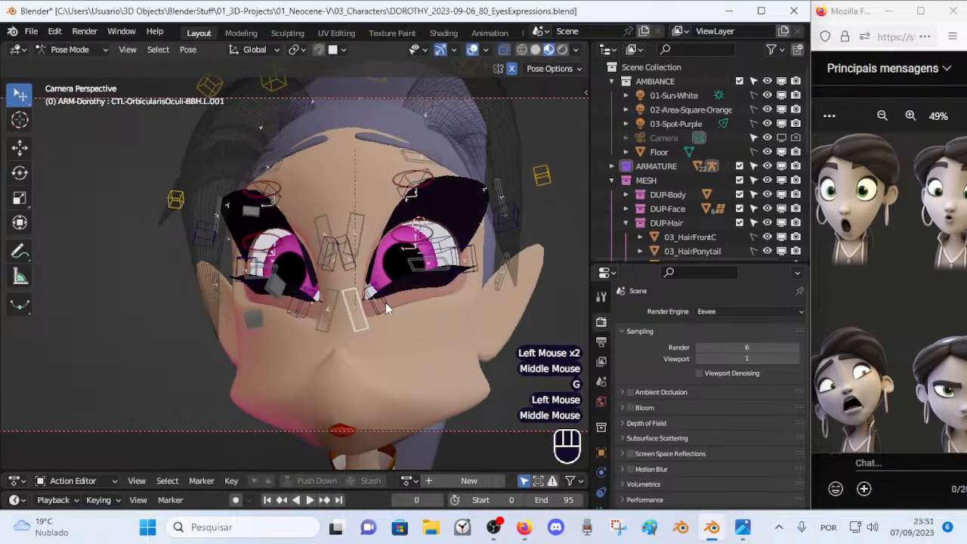
pyautogui.click(385, 302)
pyautogui.press('g')
pyautogui.click(383, 298)
# Step: Move the left lower eye contour control slightly up and the left upper eye contour control slightly down
pyautogui.doubleClick(424, 240)
pyautogui.press('g')
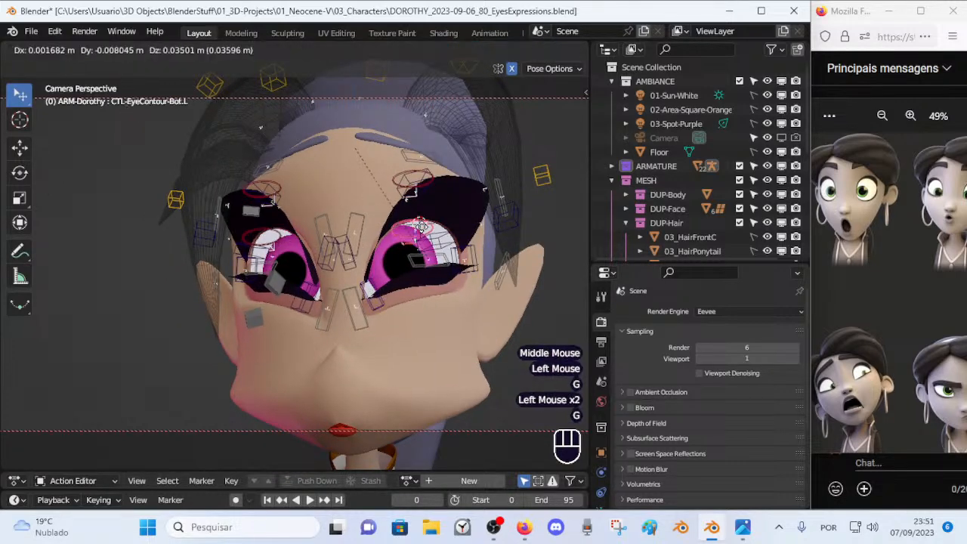
pyautogui.click(421, 227)
pyautogui.click(417, 176)
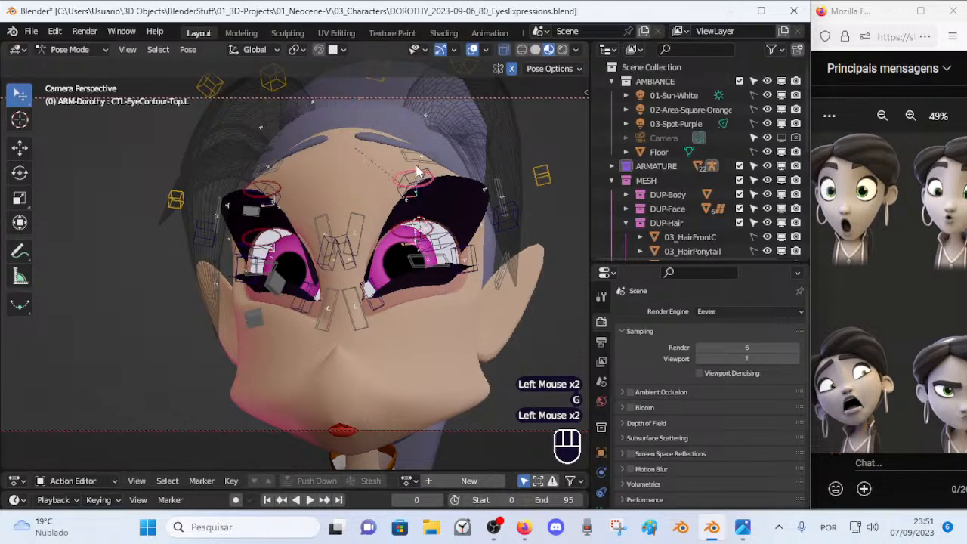
pyautogui.press('g')
pyautogui.click(412, 187)
# Step: Move the left upper and lower eye contour controls together along the Y axis and deselect everything
pyautogui.keyDown('shift'); pyautogui.click(408, 233); pyautogui.keyUp('shift')
pyautogui.moveTo(409, 235); pyautogui.dragTo(379, 270, button='middle')
pyautogui.press('g')
pyautogui.press('y')
pyautogui.keyDown('shift'); pyautogui.click(520, 255); pyautogui.keyUp('shift')
pyautogui.hotkey('alt', 'a')
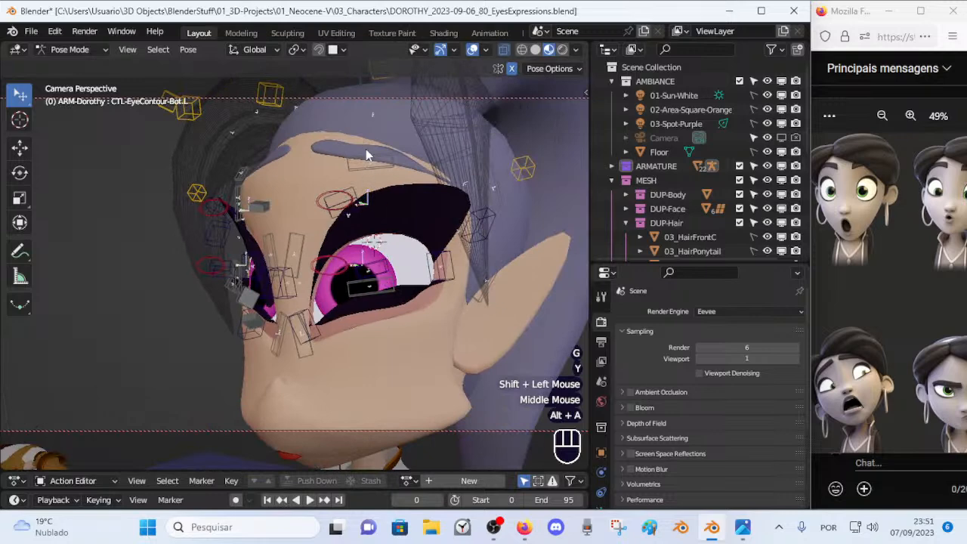
# Step: Select the left eyebrow's inner handler and clear its scale
pyautogui.click(445, 164)
pyautogui.scroll(-2, 444, 164)
pyautogui.keyDown('shift'); pyautogui.click(334, 128); pyautogui.keyUp('shift')
pyautogui.keyDown('shift'); pyautogui.click(354, 152); pyautogui.keyUp('shift')
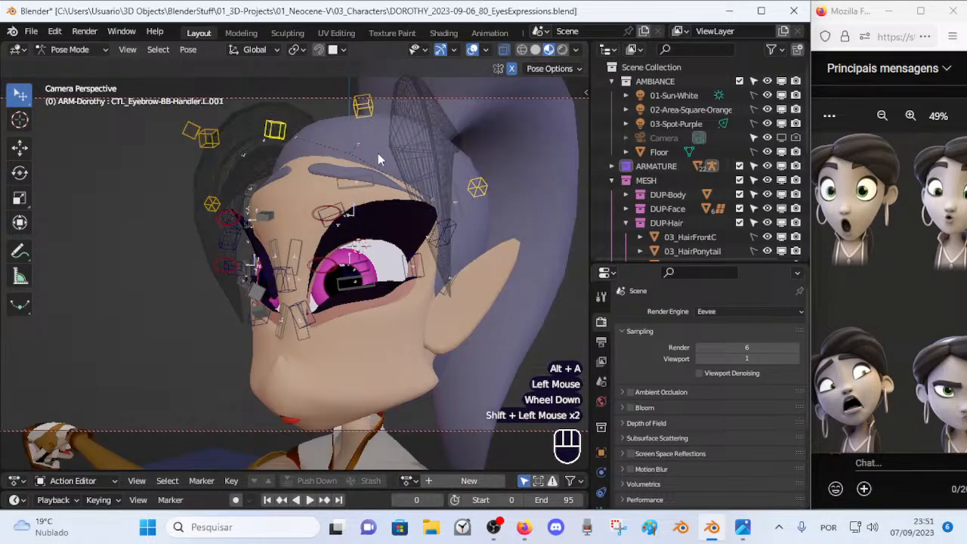
pyautogui.hotkey('ctrl', 'alt', 's')
pyautogui.press('Escape')
pyautogui.hotkey('alt', 's')
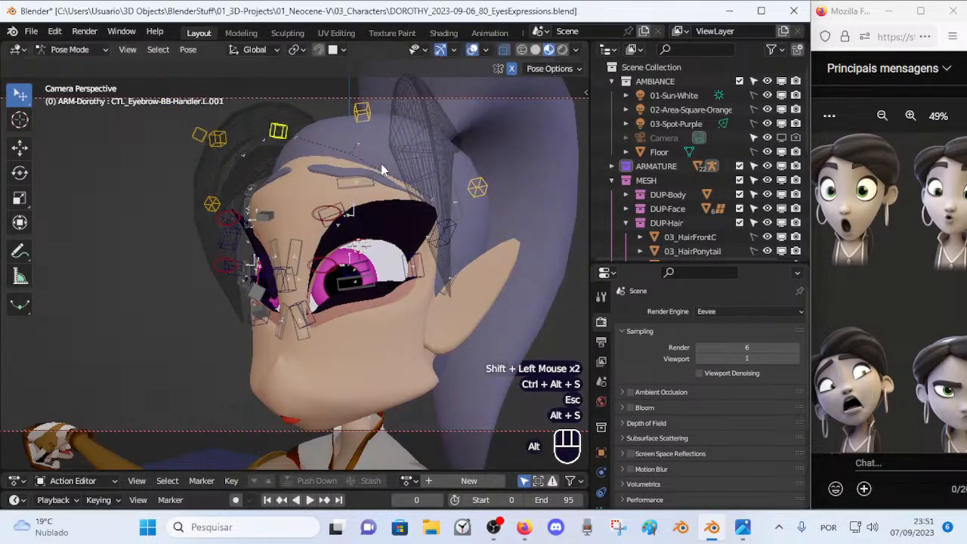
# Step: Move the left eyebrow's middle and outer handlers outward to reshape the brow
pyautogui.click(366, 115)
pyautogui.press('g')
pyautogui.click(376, 118)
pyautogui.click(474, 190)
pyautogui.press('g')
pyautogui.click(507, 189)
# Step: Reposition the left eyebrow's outer handler in depth so the brow's tail follows the side of the forehead
pyautogui.moveTo(509, 189); pyautogui.dragTo(373, 221, button='middle')
pyautogui.press('g')
pyautogui.click(332, 255)
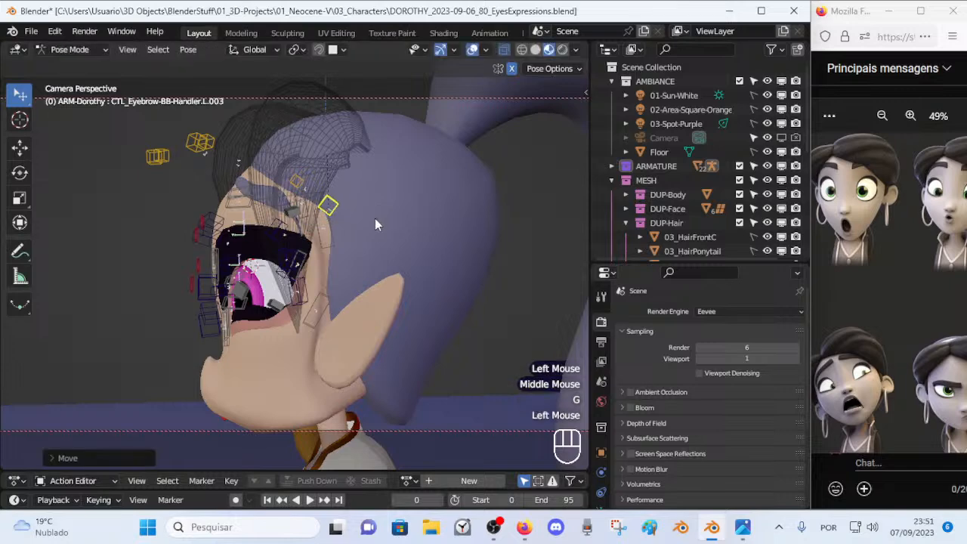
pyautogui.scroll(2, 330, 258)
pyautogui.moveTo(331, 262); pyautogui.dragTo(297, 279, button='middle')
pyautogui.press('g')
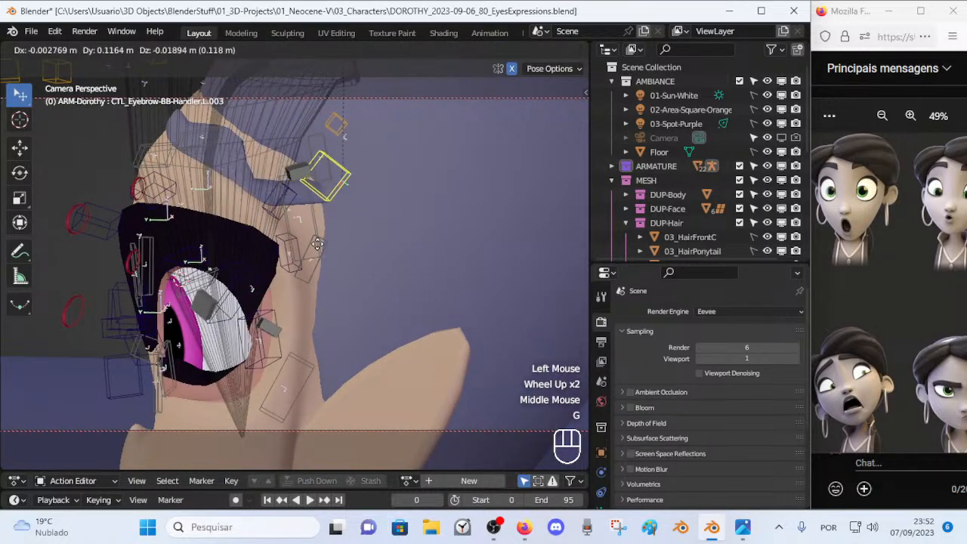
pyautogui.click(302, 246)
# Step: Examine the left eyebrow's curve and its fit against the forehead from several angles
pyautogui.moveTo(251, 172); pyautogui.dragTo(347, 230, button='middle')
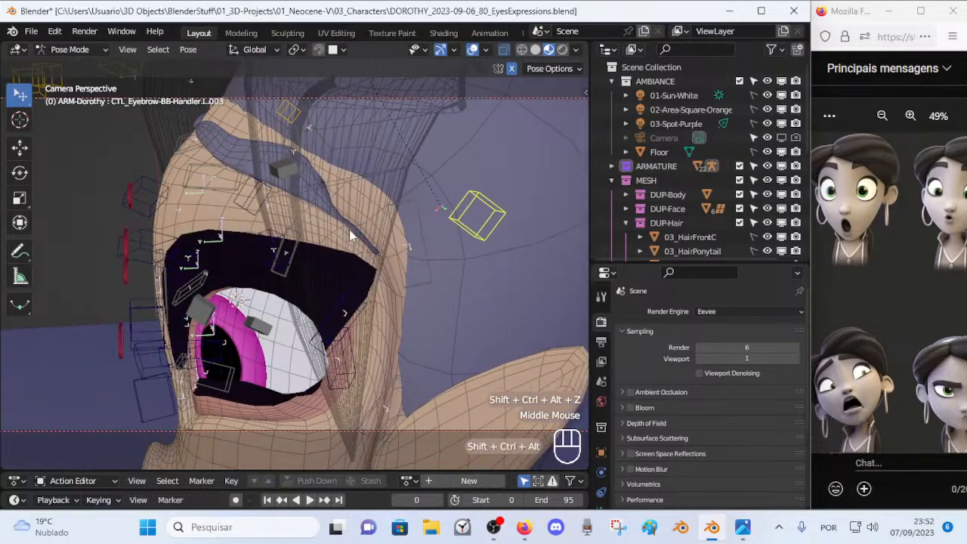
pyautogui.scroll(-2, 349, 230)
pyautogui.scroll(1, 410, 220)
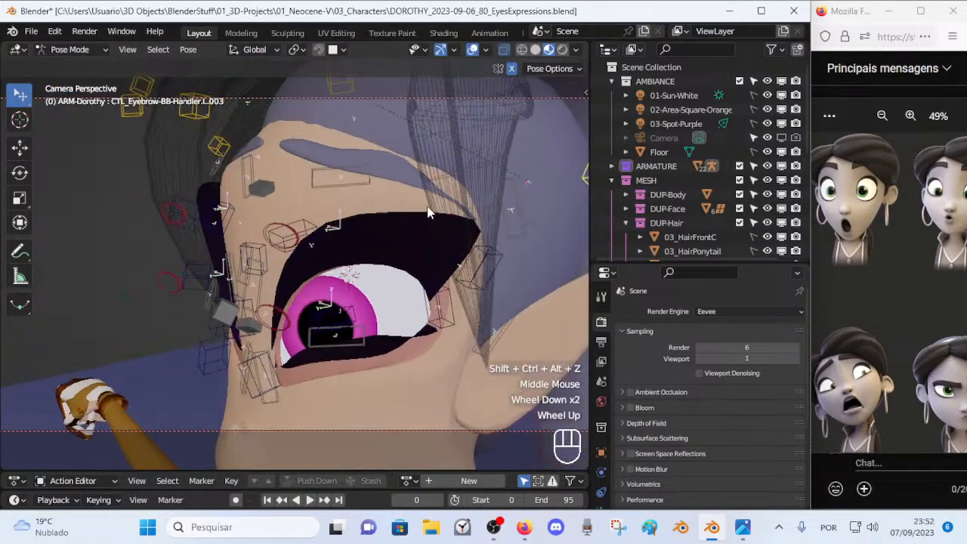
pyautogui.scroll(-1, 415, 220)
pyautogui.moveTo(281, 185); pyautogui.dragTo(281, 178, button='middle')
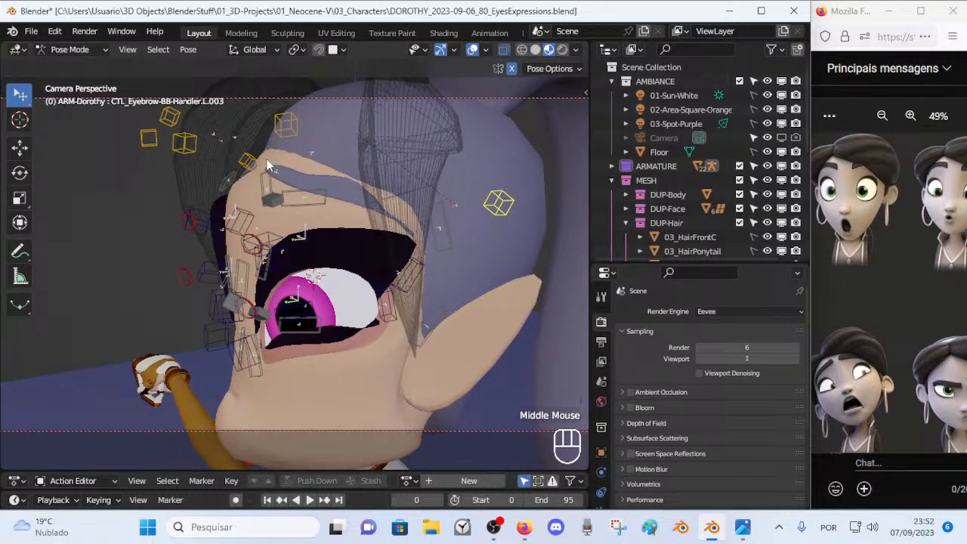
pyautogui.moveTo(347, 184); pyautogui.dragTo(295, 222, button='middle')
pyautogui.scroll(2, 235, 149)
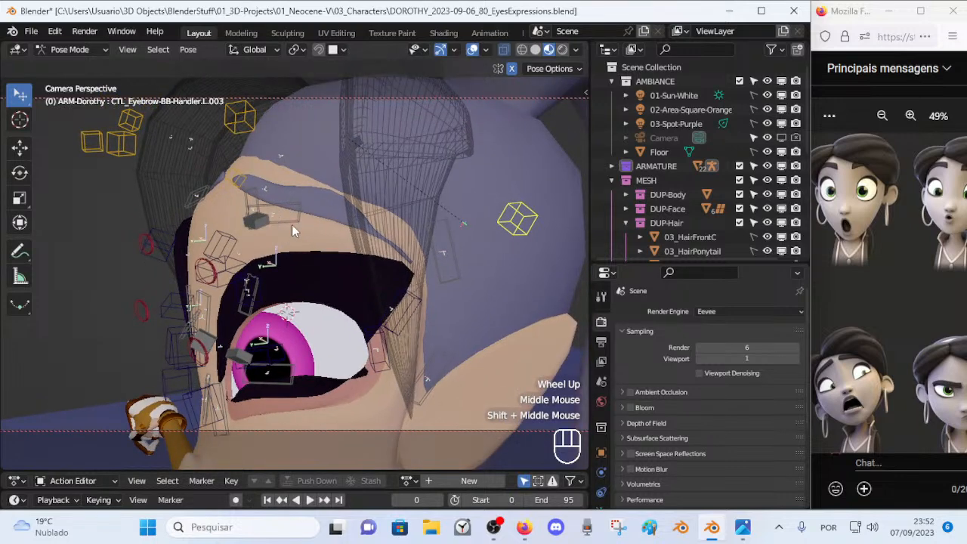
pyautogui.moveTo(224, 180); pyautogui.dragTo(231, 169, button='middle')
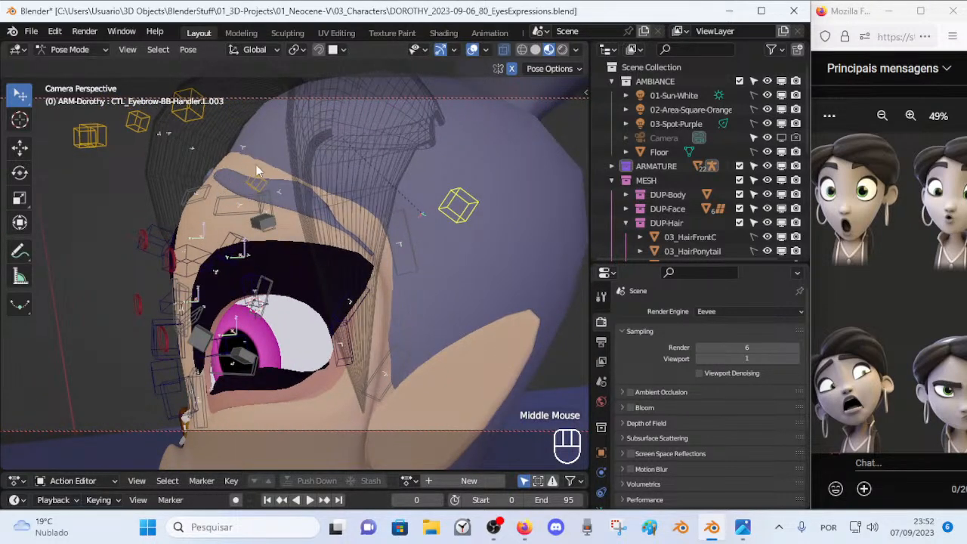
pyautogui.moveTo(210, 236); pyautogui.dragTo(399, 237, button='middle')
# Step: Move the left OrbicularisOculi control under the eyebrow down slightly
pyautogui.click(359, 220)
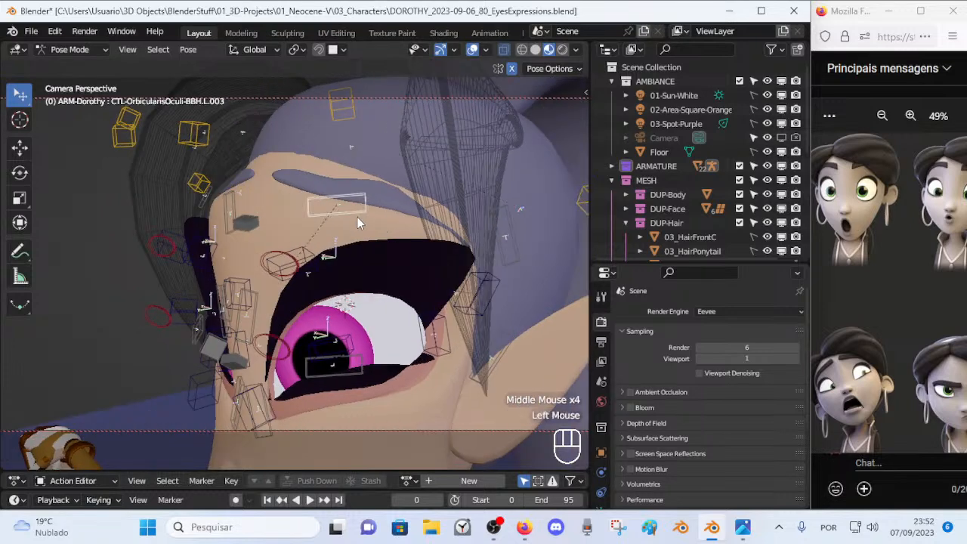
pyautogui.press('g')
pyautogui.click(355, 240)
pyautogui.scroll(-1, 302, 244)
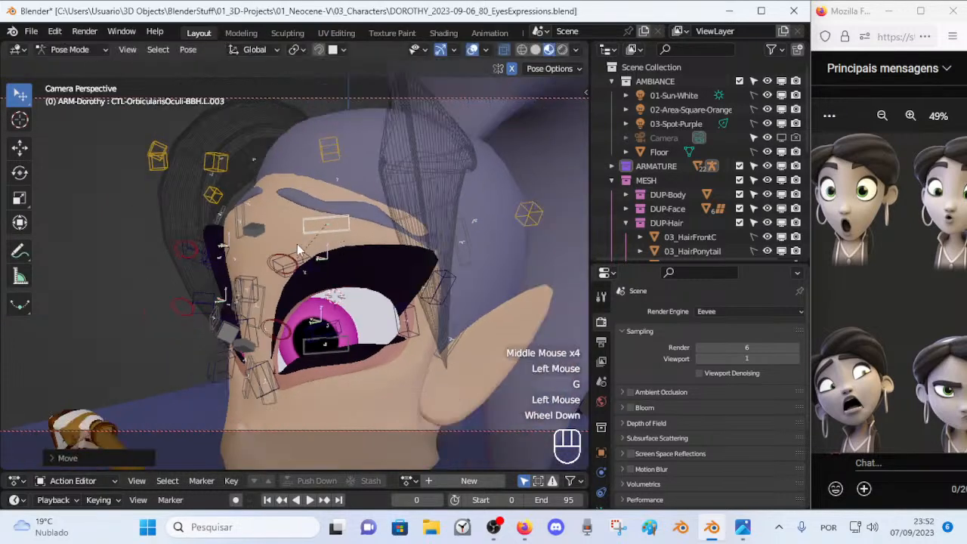
pyautogui.click(304, 249)
pyautogui.moveTo(304, 249); pyautogui.dragTo(389, 243, button='middle')
pyautogui.press('g')
pyautogui.press('Escape')
pyautogui.click(414, 199)
pyautogui.press('g')
pyautogui.press('Escape')
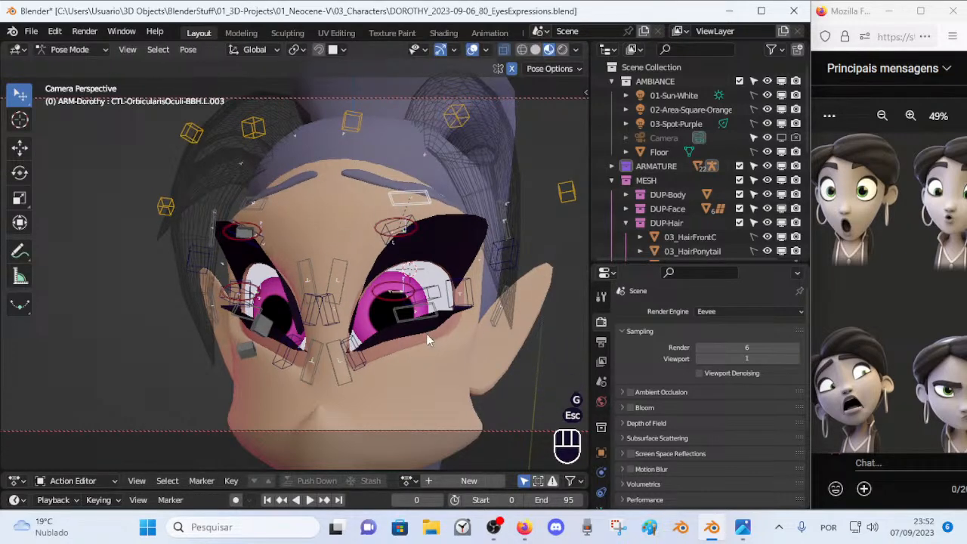
pyautogui.press('g')
pyautogui.press('Escape')
# Step: Adjust the outer end of the left eyebrow by repositioning its outer handler
pyautogui.moveTo(404, 221); pyautogui.dragTo(364, 205, button='middle')
pyautogui.click(425, 198)
pyautogui.press('g')
pyautogui.click(453, 163)
pyautogui.click(466, 160)
pyautogui.press('g')
pyautogui.click(440, 185)
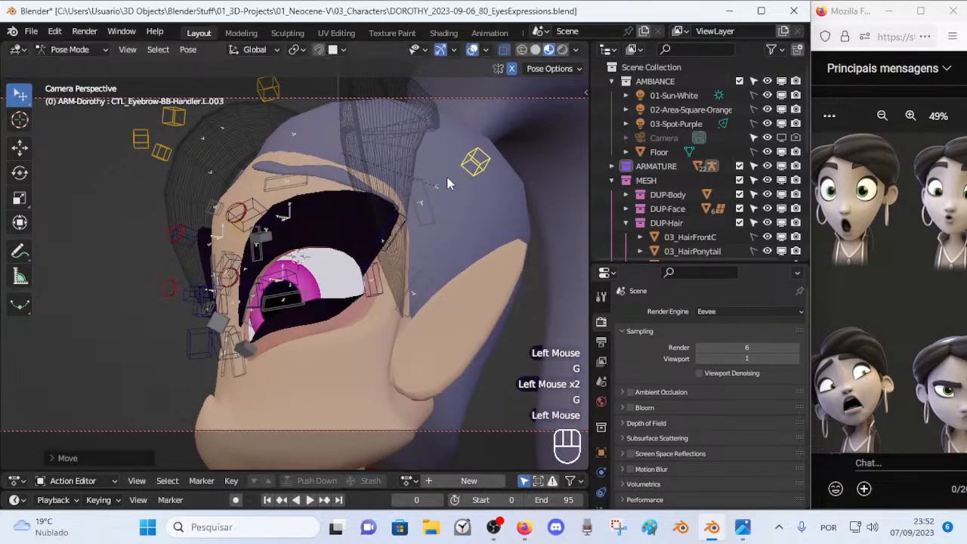
# Step: Check the face pose from several angles and compare it with the reference expression sheet
pyautogui.click(236, 150)
pyautogui.moveTo(236, 151); pyautogui.dragTo(408, 203, button='middle')
pyautogui.scroll(-1, 406, 251)
pyautogui.moveTo(406, 251); pyautogui.dragTo(407, 326, button='middle')
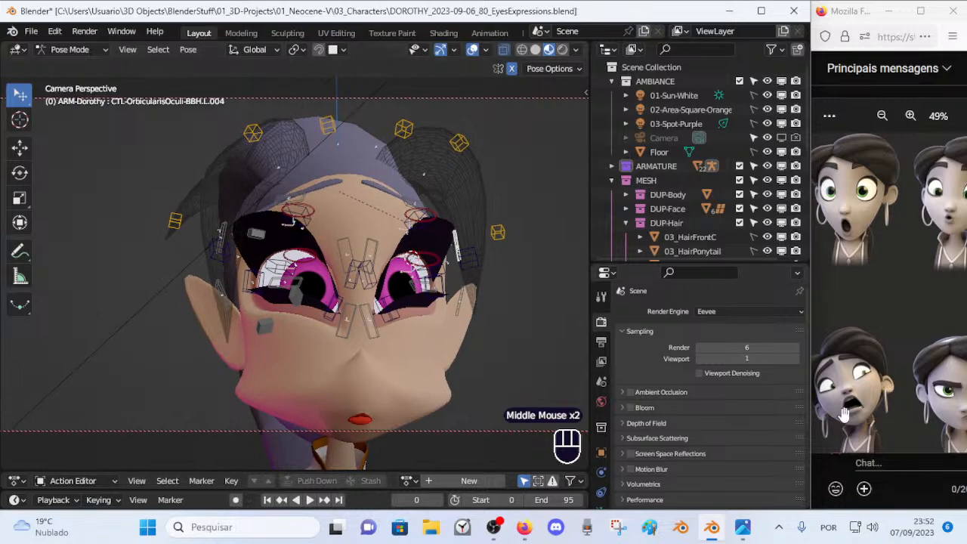
pyautogui.moveTo(483, 339); pyautogui.dragTo(367, 364, button='middle')
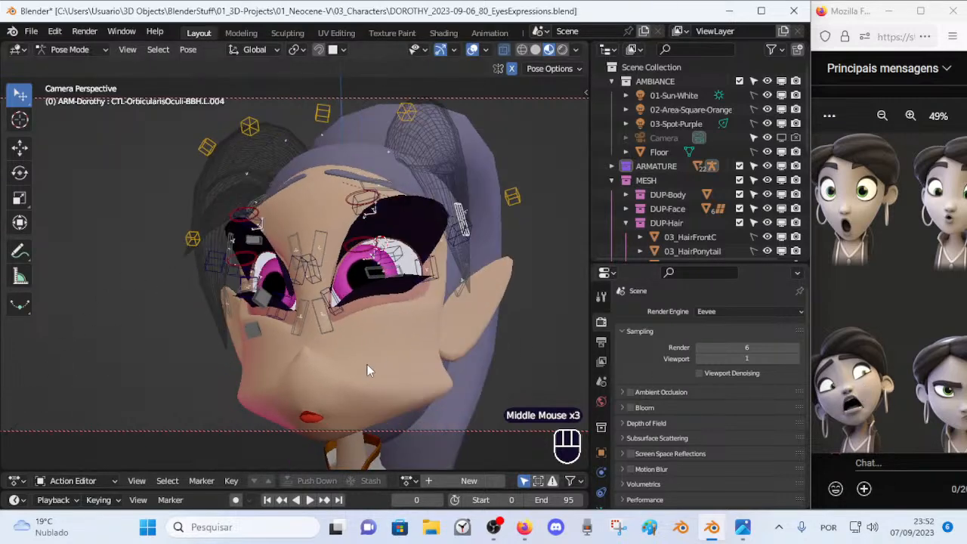
pyautogui.scroll(1, 365, 346)
pyautogui.moveTo(415, 329); pyautogui.dragTo(336, 345, button='middle')
pyautogui.scroll(-1, 336, 345)
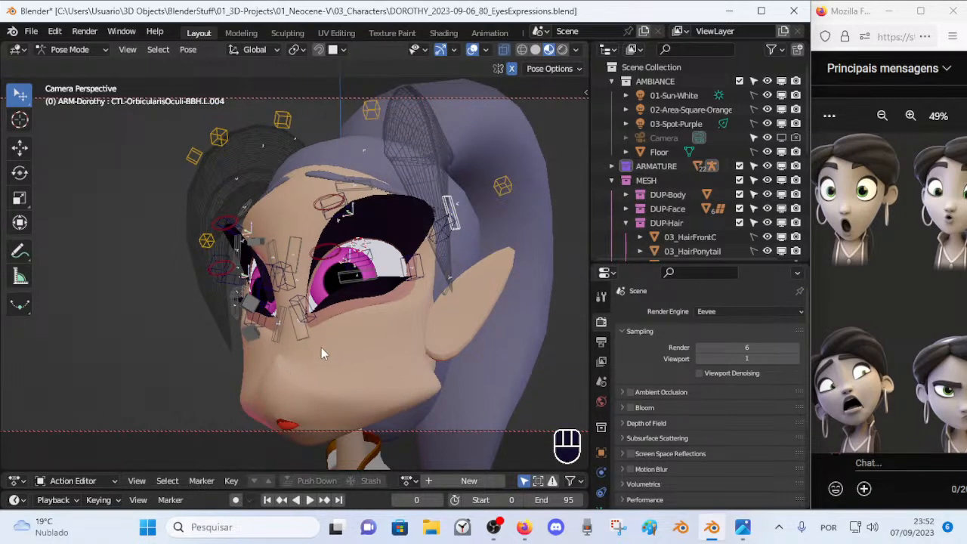
pyautogui.moveTo(289, 318); pyautogui.dragTo(322, 330, button='middle')
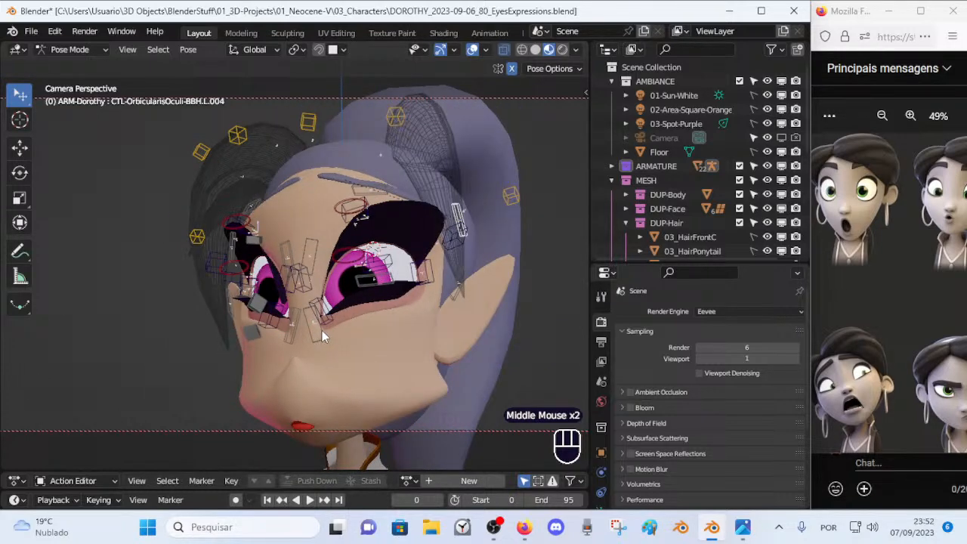
pyautogui.click(850, 200)
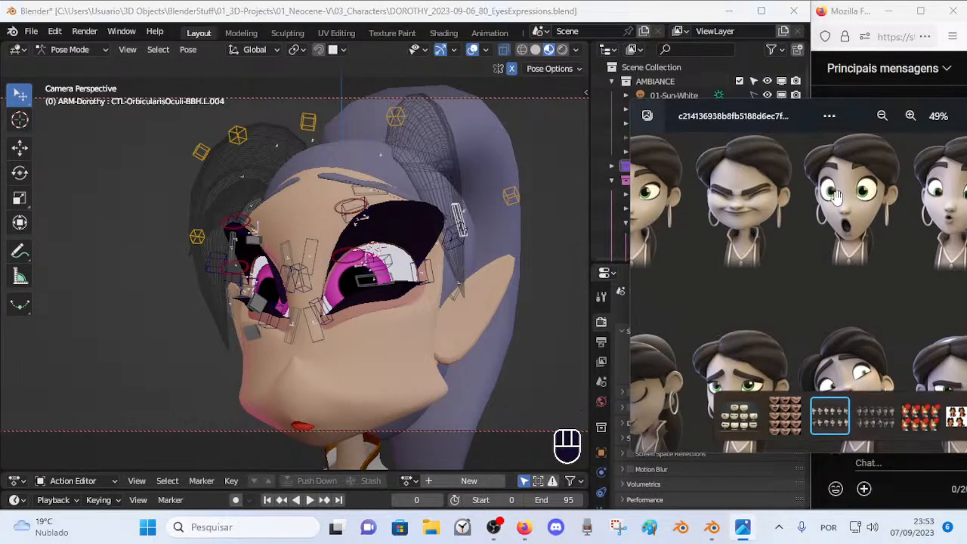
pyautogui.click(354, 370)
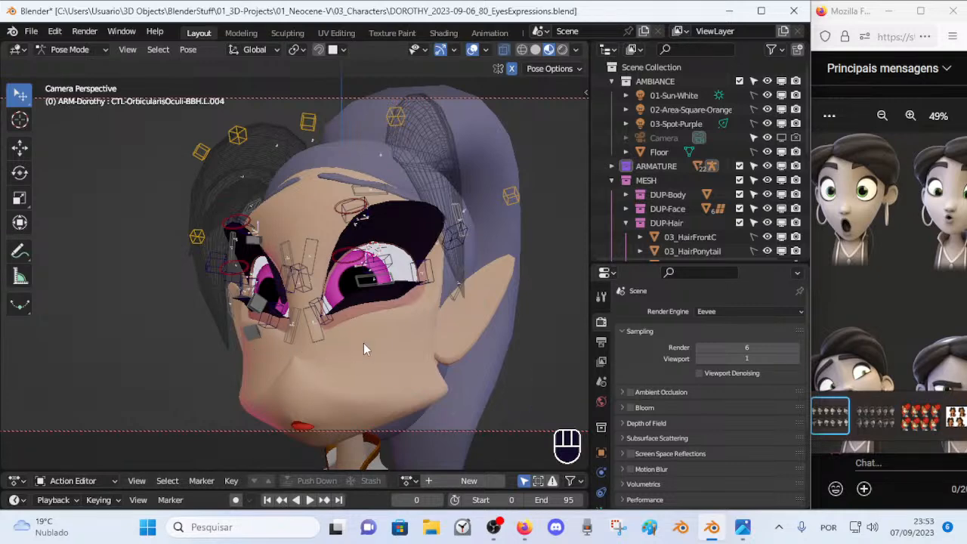
# Step: Move the left upper and lower eye contour controls down together to shift the eyelids and brow
pyautogui.moveTo(353, 387); pyautogui.dragTo(348, 215, button='middle')
pyautogui.scroll(-1, 336, 331)
pyautogui.scroll(1, 324, 322)
pyautogui.click(348, 214)
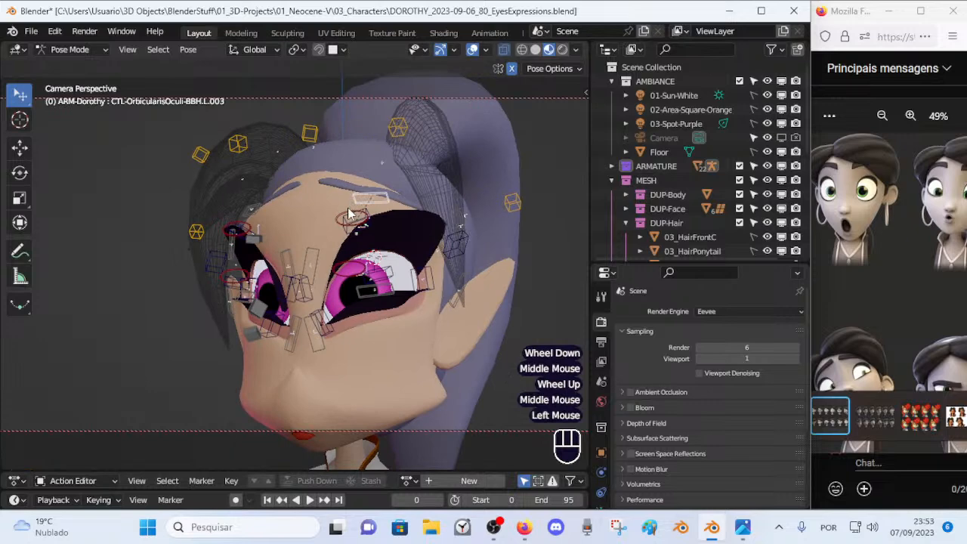
pyautogui.keyDown('shift'); pyautogui.click(356, 268); pyautogui.keyUp('shift')
pyautogui.press('g')
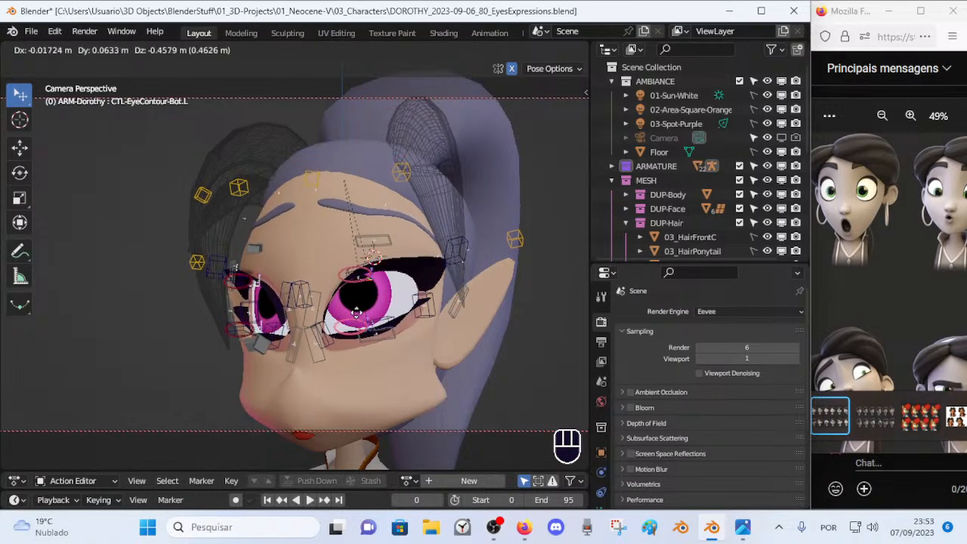
pyautogui.click(359, 323)
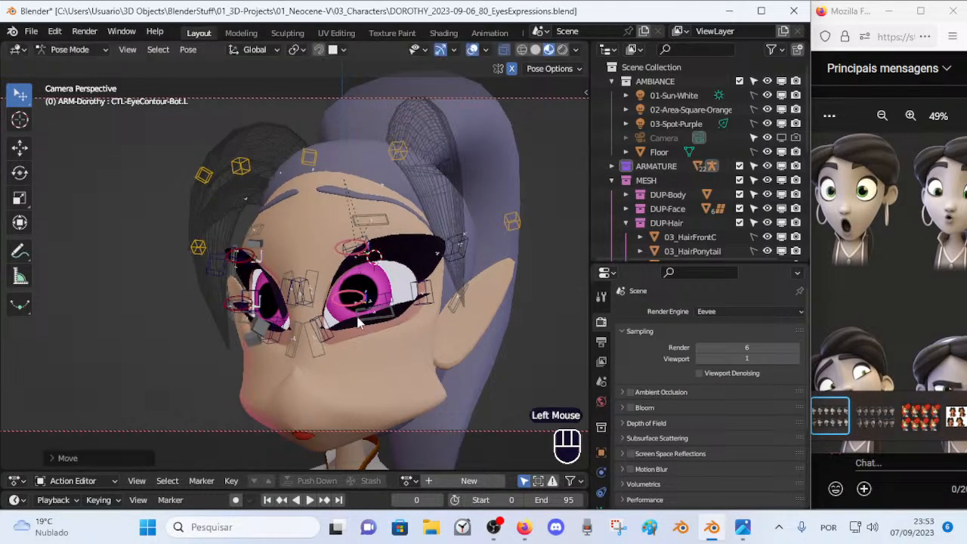
# Step: Fine-tune the eye opening by moving the left lower and upper eye contour controls individually
pyautogui.click(352, 314)
pyautogui.press('g')
pyautogui.click(347, 311)
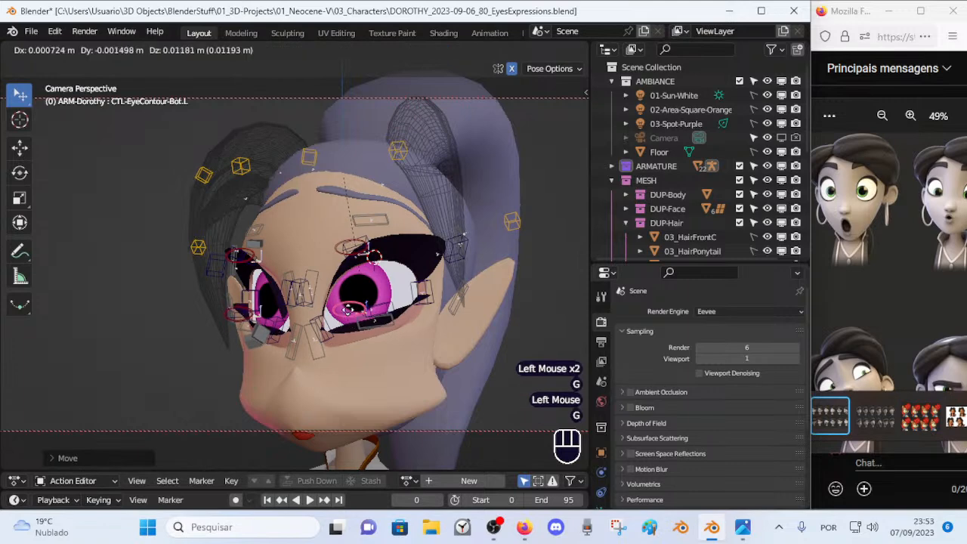
pyautogui.click(339, 249)
pyautogui.press('g')
pyautogui.click(338, 265)
pyautogui.click(344, 323)
pyautogui.press('g')
pyautogui.click(344, 316)
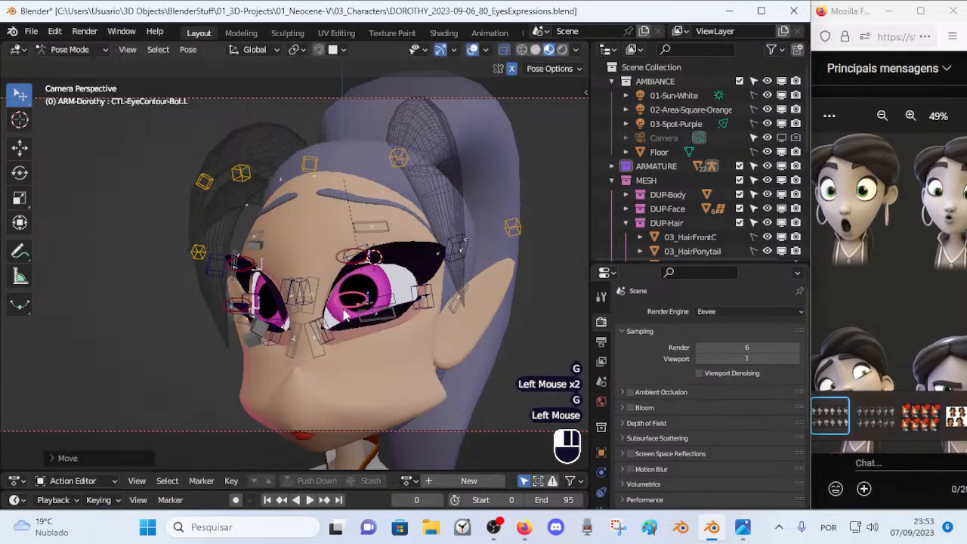
pyautogui.scroll(-2, 362, 332)
pyautogui.moveTo(366, 336); pyautogui.dragTo(322, 332, button='middle')
pyautogui.scroll(2, 321, 329)
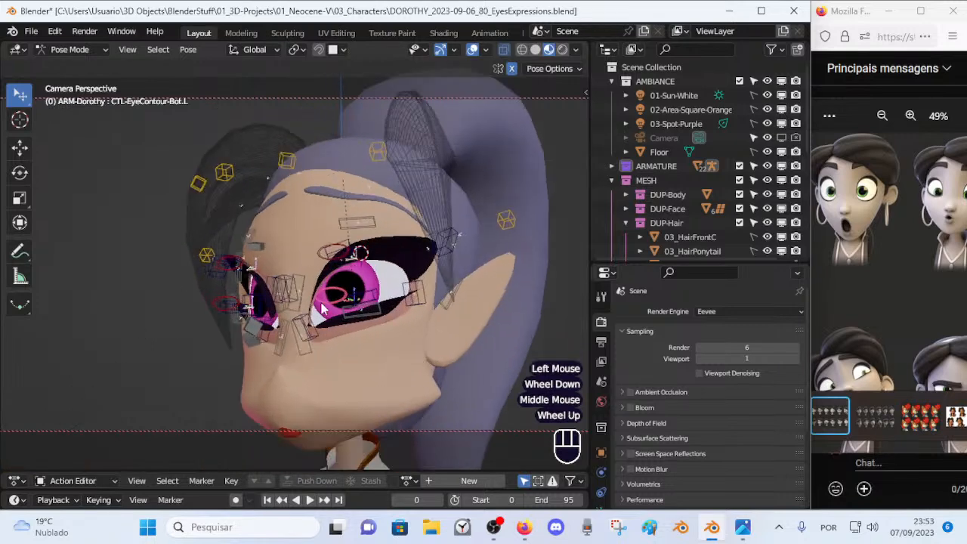
pyautogui.click(341, 221)
pyautogui.press('g')
pyautogui.press('Escape')
# Step: Raise the left upper eye contour control and fine-tune its height above the eye
pyautogui.click(320, 254)
pyautogui.click(320, 252)
pyautogui.press('g')
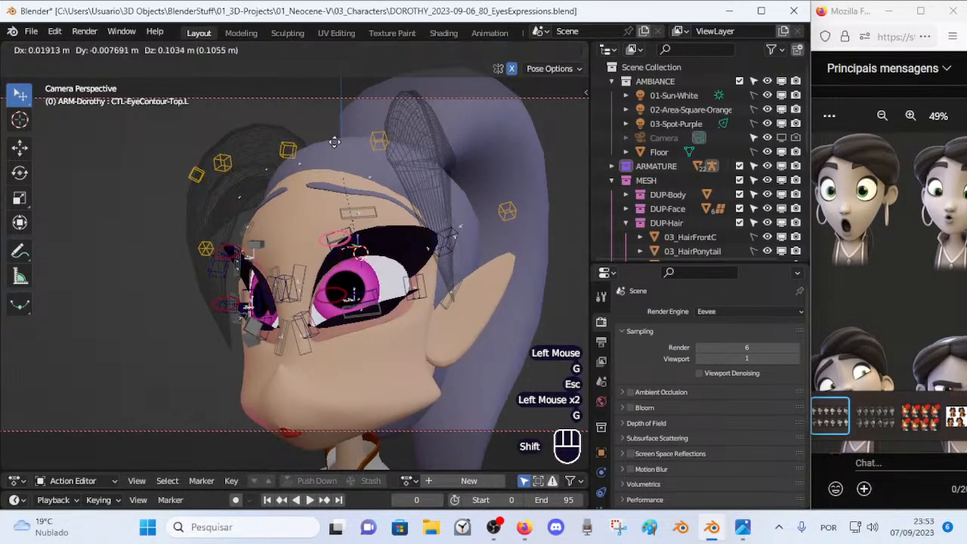
pyautogui.keyDown('shift'); pyautogui.click(334, 143); pyautogui.keyUp('shift')
pyautogui.moveTo(362, 275)
pyautogui.mouseDown(button='middle')
pyautogui.moveTo(325, 273)
pyautogui.moveTo(368, 277)
pyautogui.mouseUp(button='middle')
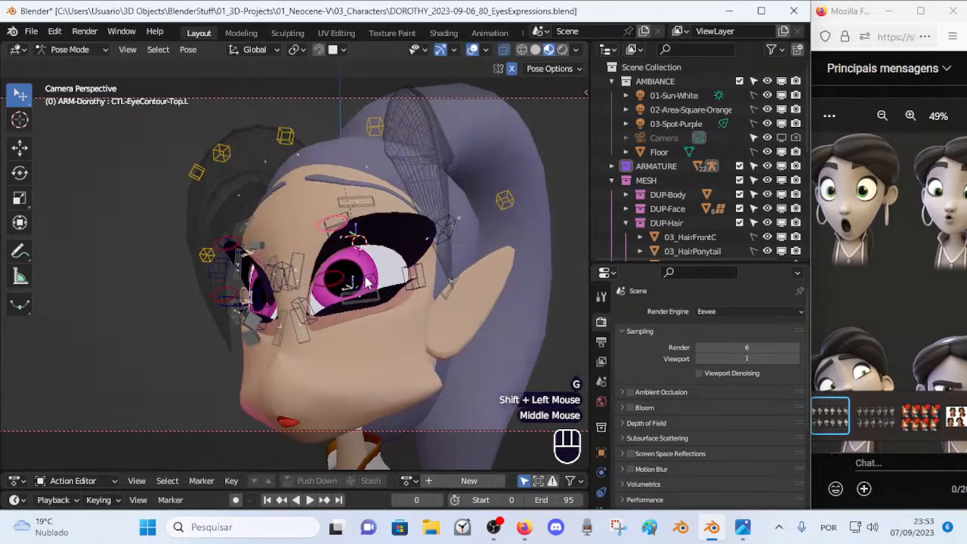
pyautogui.press('g')
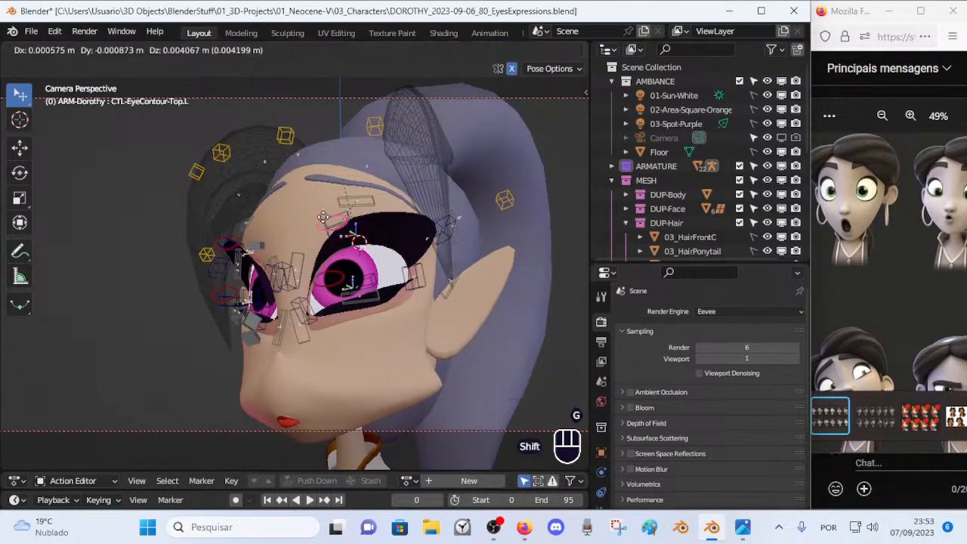
pyautogui.keyDown('shift'); pyautogui.click(330, 249); pyautogui.keyUp('shift')
# Step: Nudge the left lower eye contour control slightly to adjust the lower edge of the eye opening
pyautogui.click(327, 300)
pyautogui.press('g')
pyautogui.keyDown('shift'); pyautogui.click(329, 304); pyautogui.keyUp('shift')
pyautogui.moveTo(464, 313); pyautogui.dragTo(457, 246, button='middle')
pyautogui.moveTo(375, 270); pyautogui.dragTo(502, 283, button='middle')
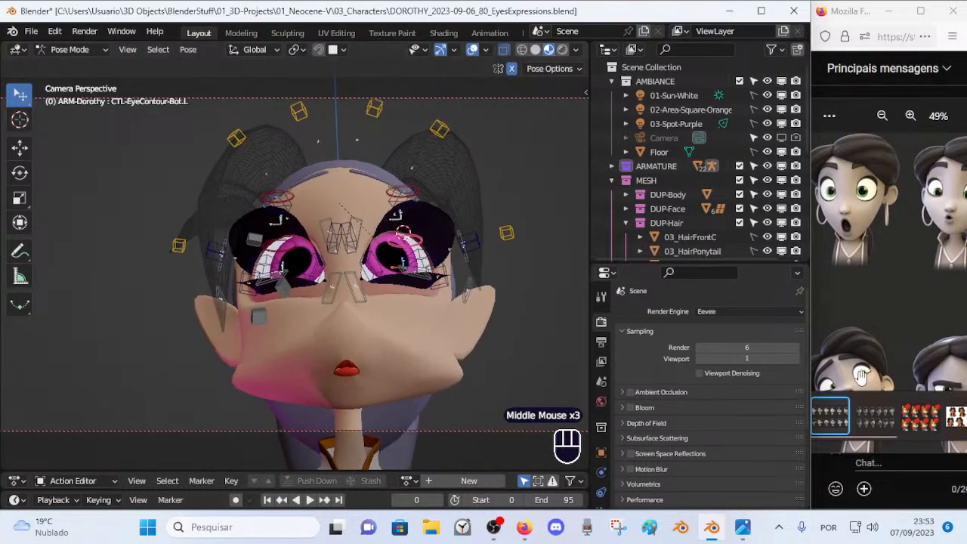
# Step: Show the MTR: Body and CTL: Body bone layers of the armature so the eye-tracking controls can be used
pyautogui.scroll(-3, 363, 283)
pyautogui.moveTo(341, 299); pyautogui.dragTo(269, 326, button='middle')
pyautogui.scroll(-3, 248, 358)
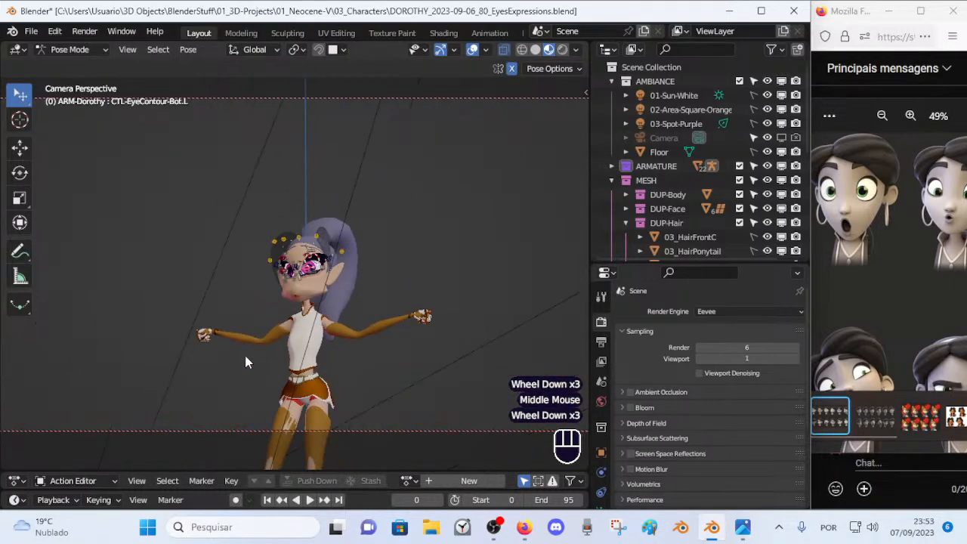
pyautogui.scroll(3, 244, 360)
pyautogui.press('n')
pyautogui.click(446, 133)
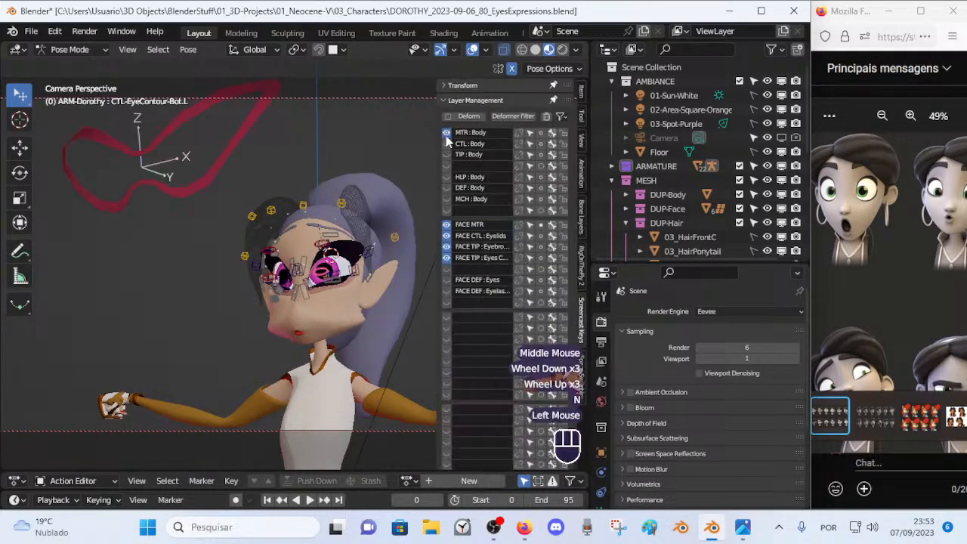
pyautogui.click(446, 143)
pyautogui.press('n')
# Step: Scale the MTR-Eyes-TRACK control down strongly and enlarge it slightly again to give the eyes small irises
pyautogui.click(173, 173)
pyautogui.keyDown('shift'); pyautogui.click(177, 184); pyautogui.keyUp('shift')
pyautogui.moveTo(175, 178); pyautogui.dragTo(251, 195, button='middle')
pyautogui.click(250, 195)
pyautogui.press('s')
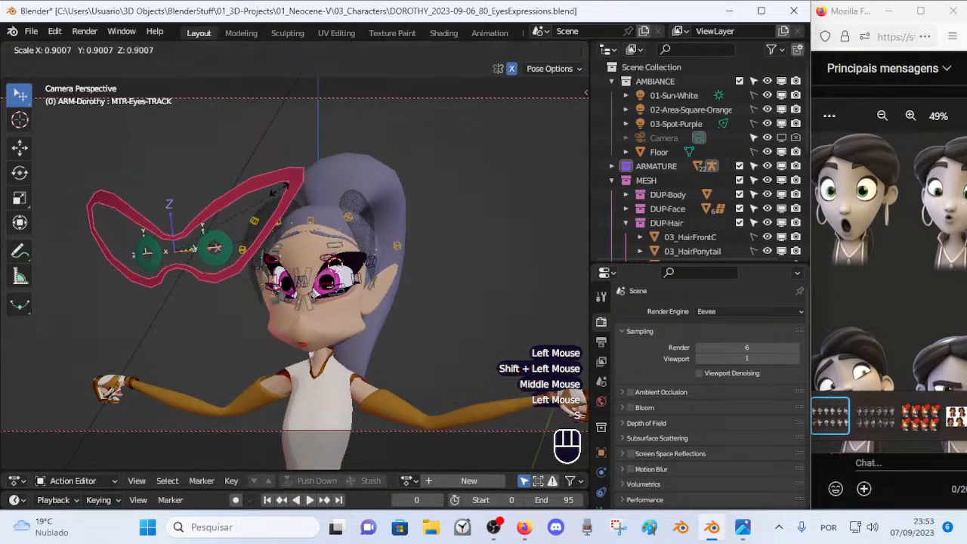
pyautogui.click(193, 198)
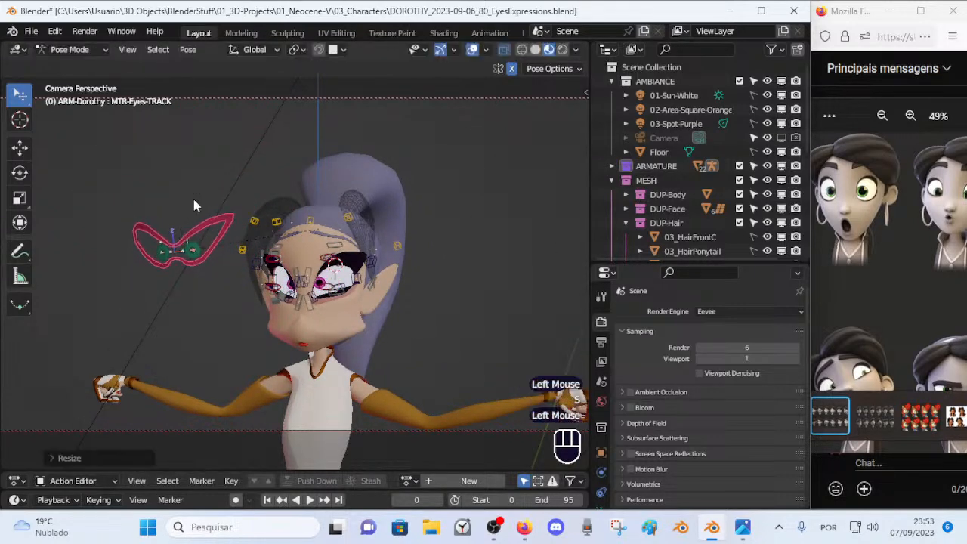
pyautogui.scroll(2, 221, 232)
pyautogui.press('s')
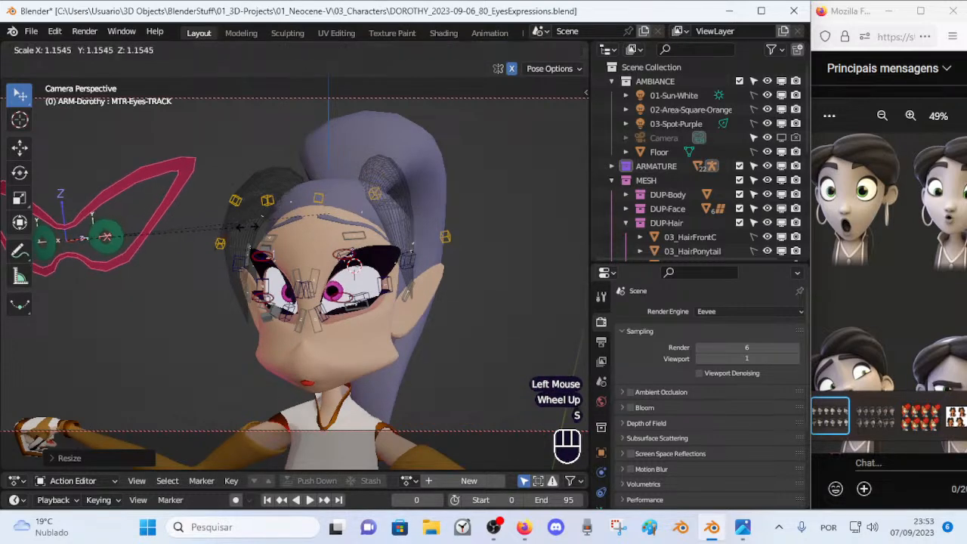
pyautogui.click(252, 230)
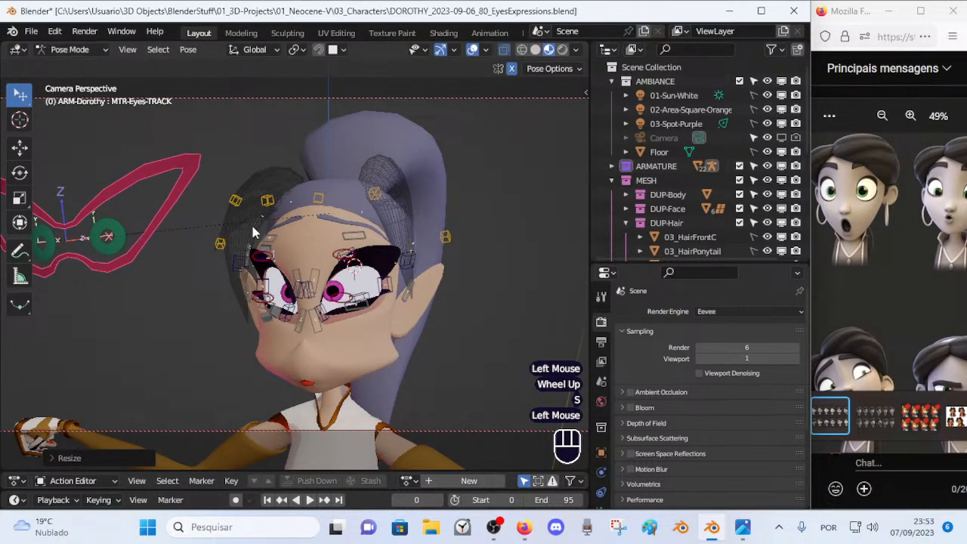
# Step: Move the MTR-Eyes-TRACK control down and towards the character's left to redirect the gaze of both eyes
pyautogui.click(136, 226)
pyautogui.press('g')
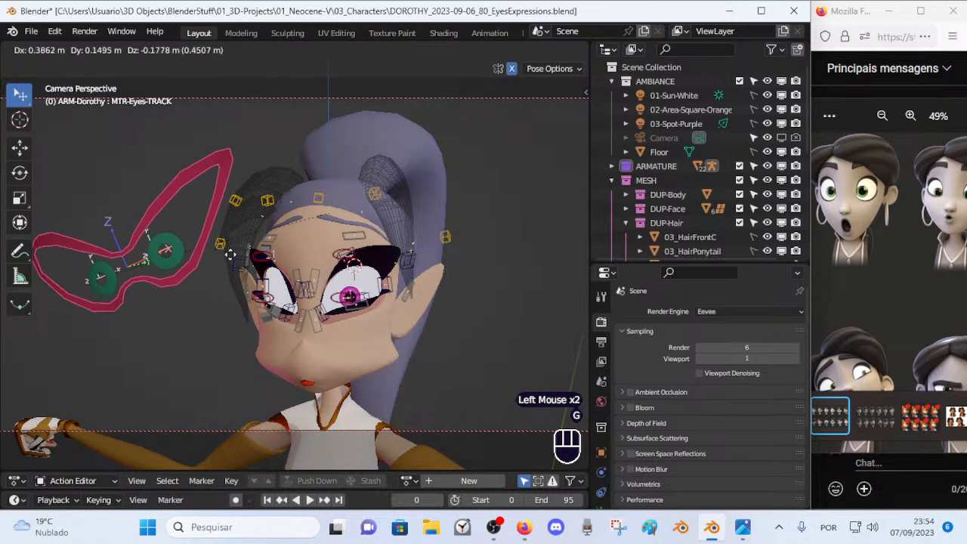
pyautogui.click(232, 257)
pyautogui.click(110, 284)
pyautogui.press('g')
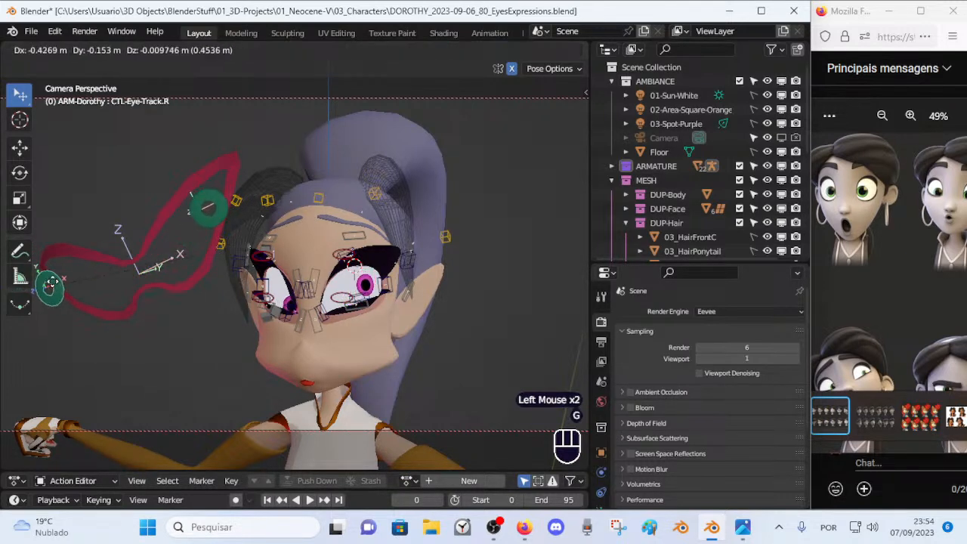
pyautogui.press('Escape')
# Step: Turn off X-axis mirroring and move the right and left eye targets outward individually
pyautogui.hotkey('shift', 'x')
pyautogui.click(110, 282)
pyautogui.press('g')
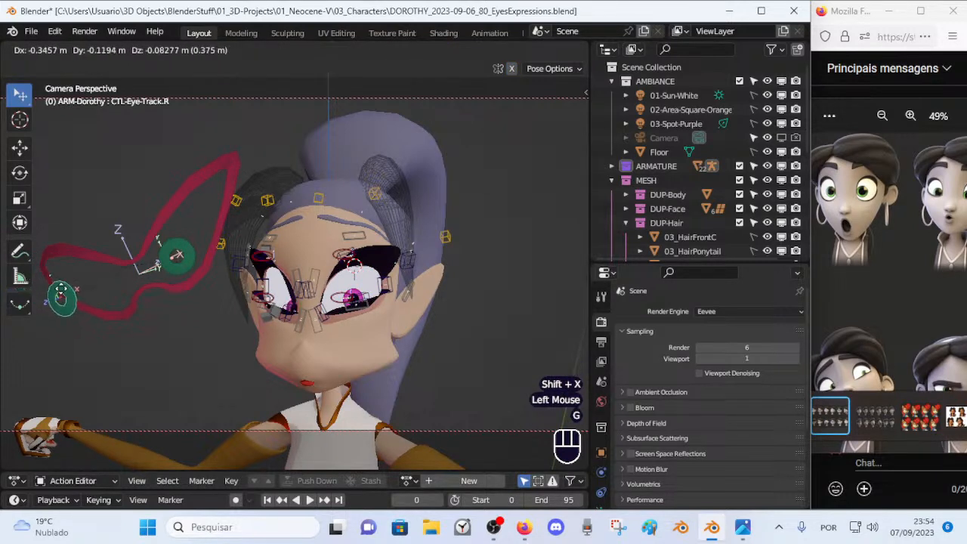
pyautogui.click(62, 291)
pyautogui.click(176, 254)
pyautogui.press('g')
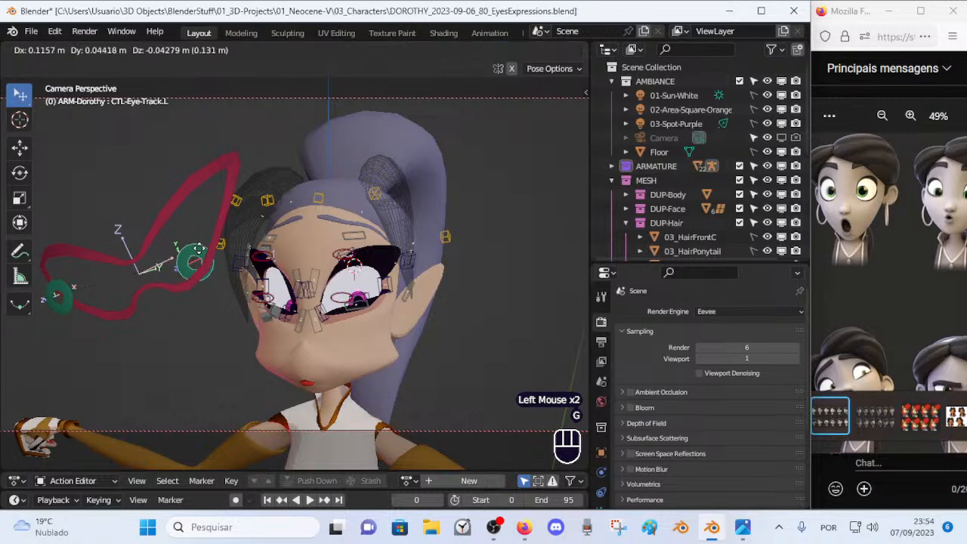
pyautogui.click(192, 260)
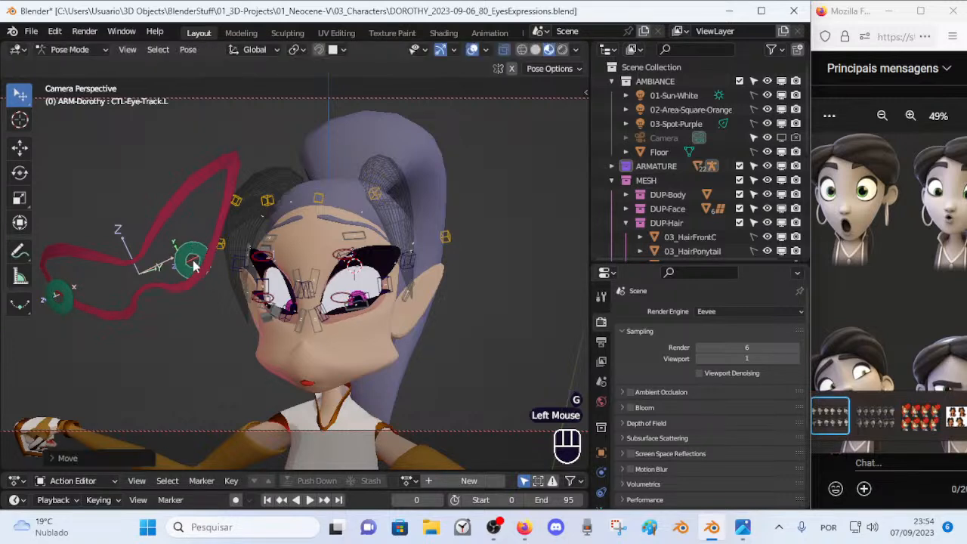
# Step: Raise the left lower eye contour control, and raise the CTL_Eyelid-BBH.L.002 handler with X-axis mirroring turned on
pyautogui.click(340, 298)
pyautogui.press('g')
pyautogui.click(323, 297)
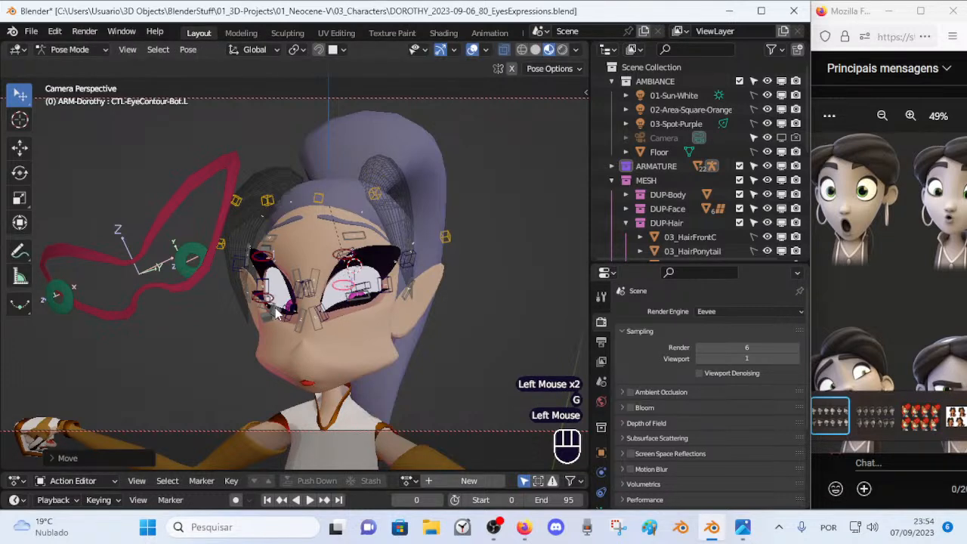
pyautogui.hotkey('shift', 'x')
pyautogui.click(355, 290)
pyautogui.press('g')
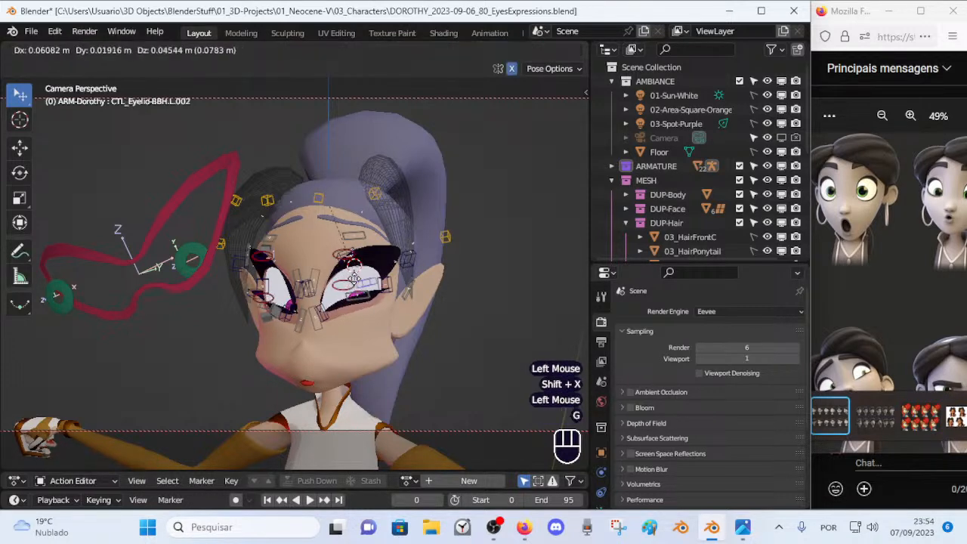
pyautogui.click(355, 277)
# Step: Turn off X-axis mirroring and move only the left eye target upward
pyautogui.click(189, 259)
pyautogui.press('g')
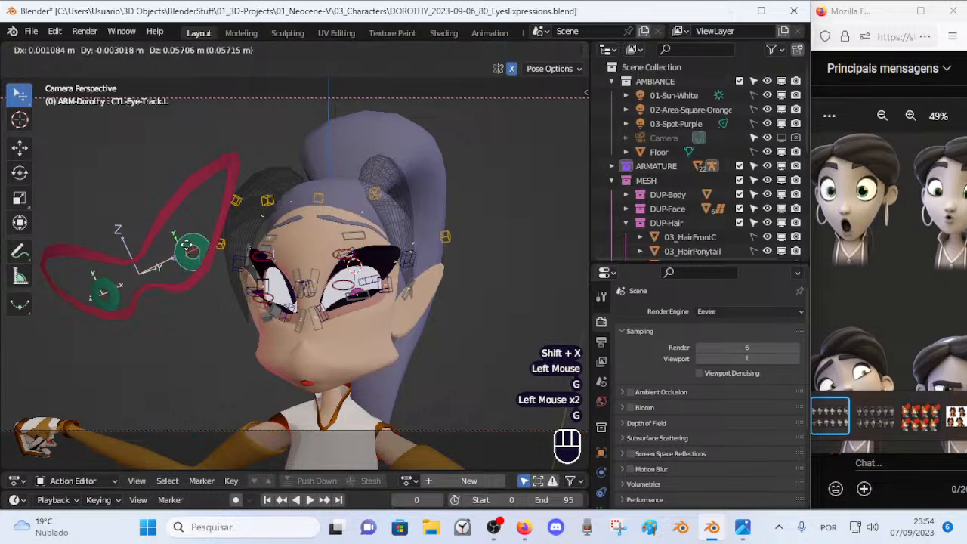
pyautogui.press('Escape')
pyautogui.hotkey('shift', 'x')
pyautogui.press('g')
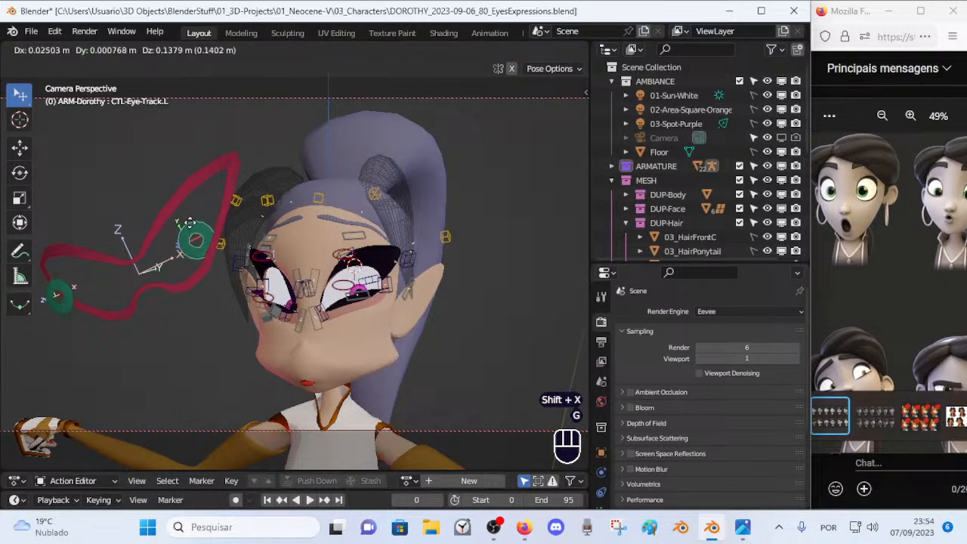
pyautogui.click(188, 226)
pyautogui.doubleClick(355, 234)
pyautogui.press('g')
pyautogui.press('Escape')
# Step: Raise the left upper eye contour control and reposition the CTL_Eyelid-BBH.R.005 handler on the right eye
pyautogui.click(335, 255)
pyautogui.press('g')
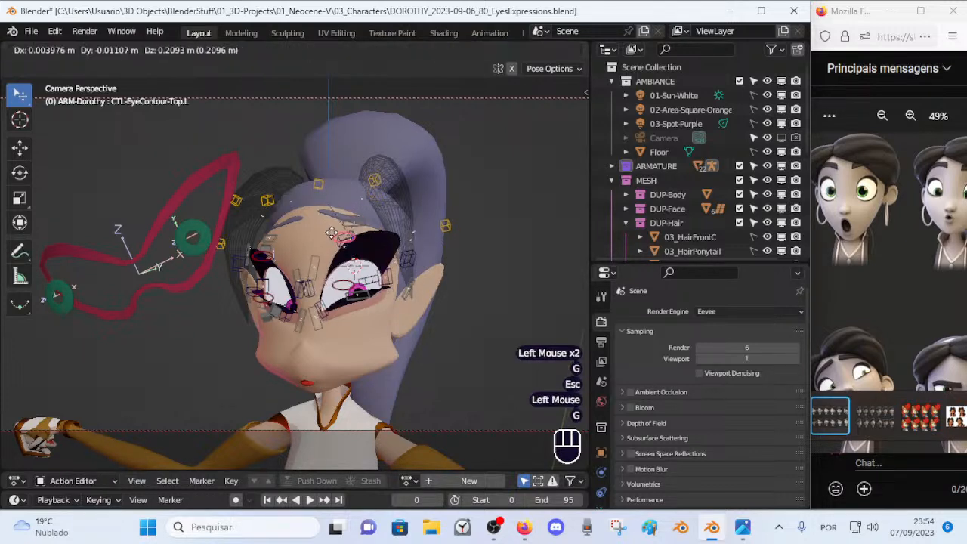
pyautogui.click(330, 234)
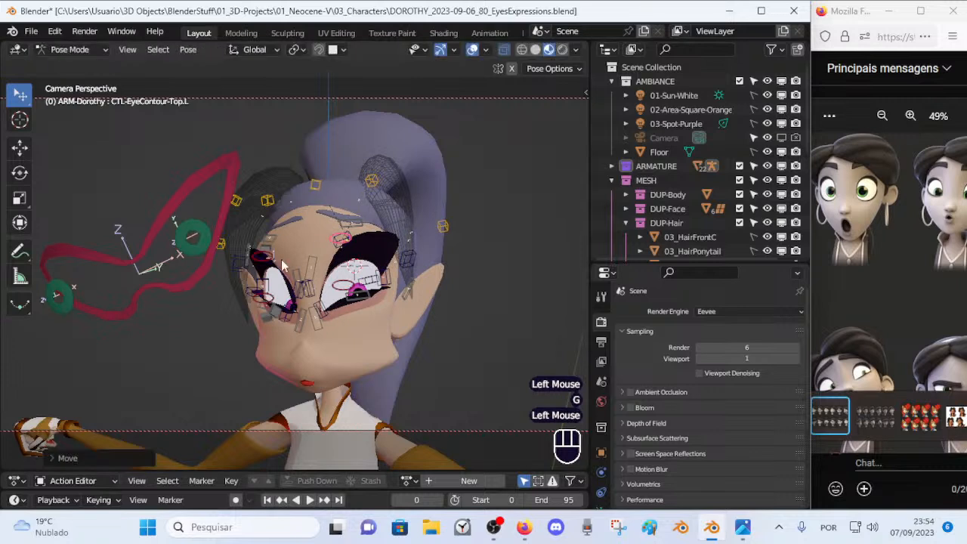
pyautogui.click(269, 251)
pyautogui.click(257, 249)
pyautogui.press('g')
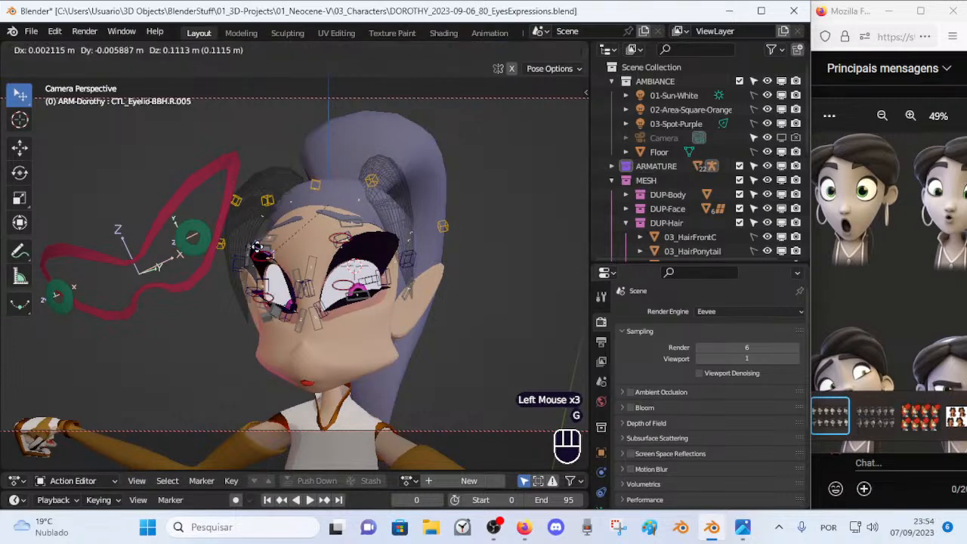
pyautogui.click(261, 252)
# Step: Adjust the orbicularis oculi handlers beneath the left and right eyebrows
pyautogui.click(359, 228)
pyautogui.press('g')
pyautogui.click(359, 219)
pyautogui.press('g')
pyautogui.click(361, 224)
pyautogui.click(270, 239)
pyautogui.press('g')
pyautogui.click(271, 235)
pyautogui.moveTo(329, 272); pyautogui.dragTo(350, 268, button='middle')
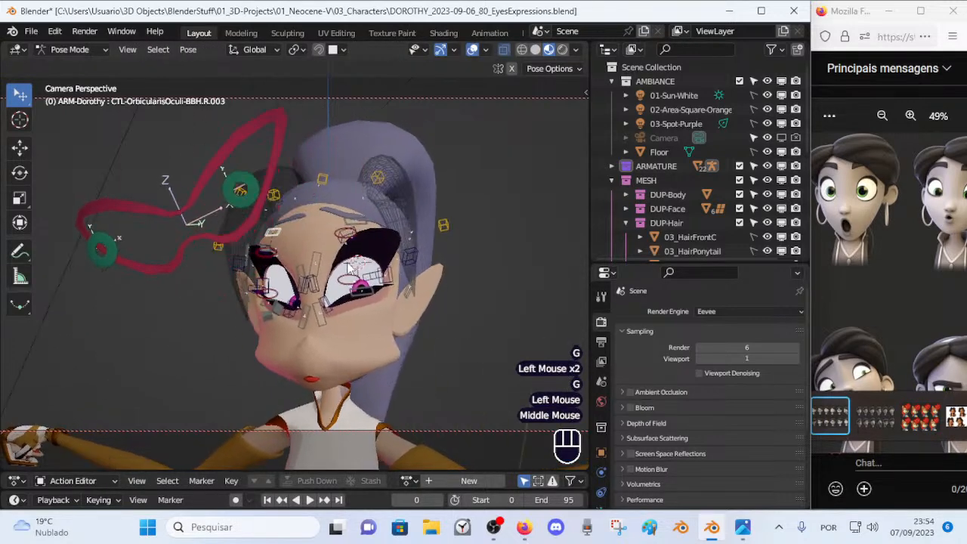
# Step: Move the left eye target slightly outward and down to correct the left eye's gaze
pyautogui.click(259, 197)
pyautogui.press('g')
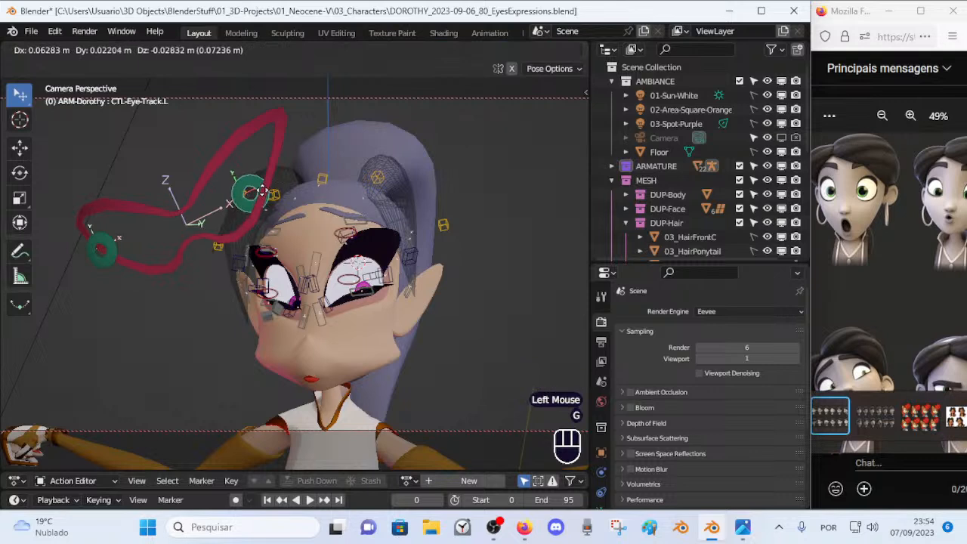
pyautogui.click(262, 196)
# Step: Move the left eyelid handlers CTL_Eyelid-BBH.L.002, L.006 and L.001 outward to extend the outer eye corner
pyautogui.click(385, 285)
pyautogui.press('g')
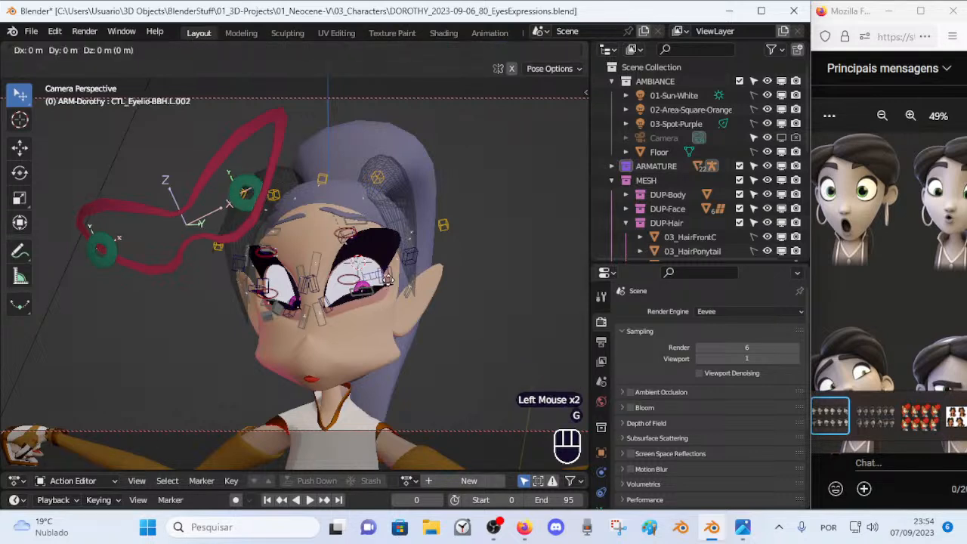
pyautogui.click(396, 278)
pyautogui.click(404, 279)
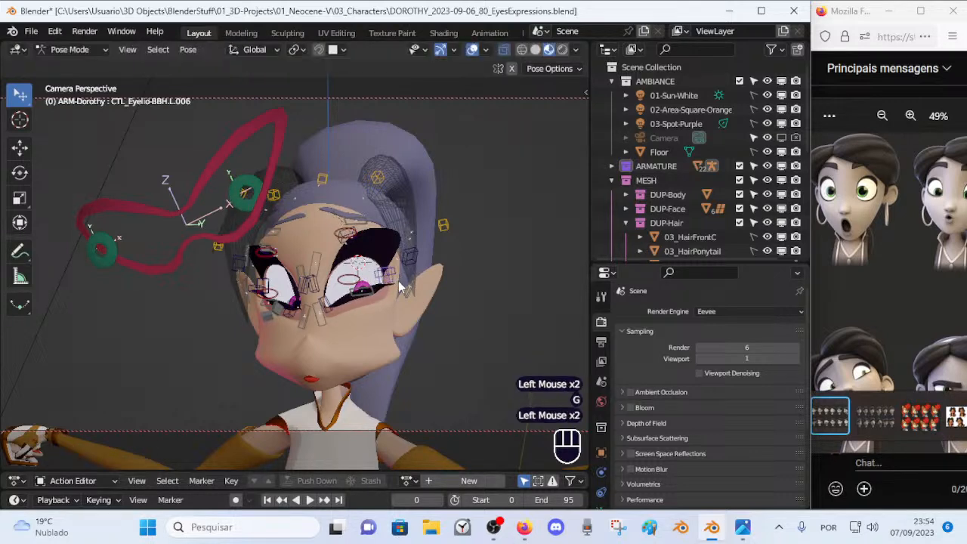
pyautogui.press('g')
pyautogui.click(409, 278)
pyautogui.click(409, 277)
pyautogui.press('g')
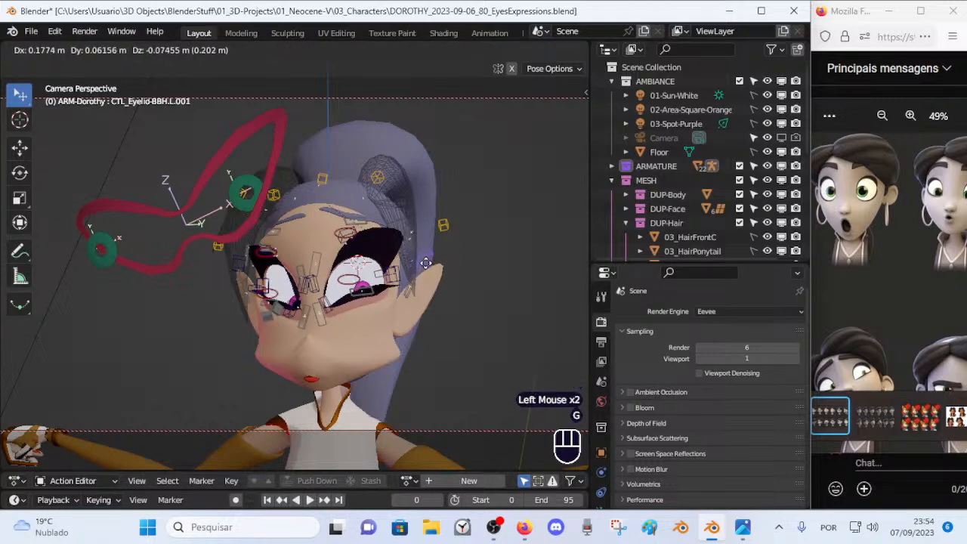
pyautogui.click(425, 262)
pyautogui.moveTo(314, 308); pyautogui.dragTo(343, 302, button='middle')
pyautogui.moveTo(411, 280); pyautogui.dragTo(370, 271, button='middle')
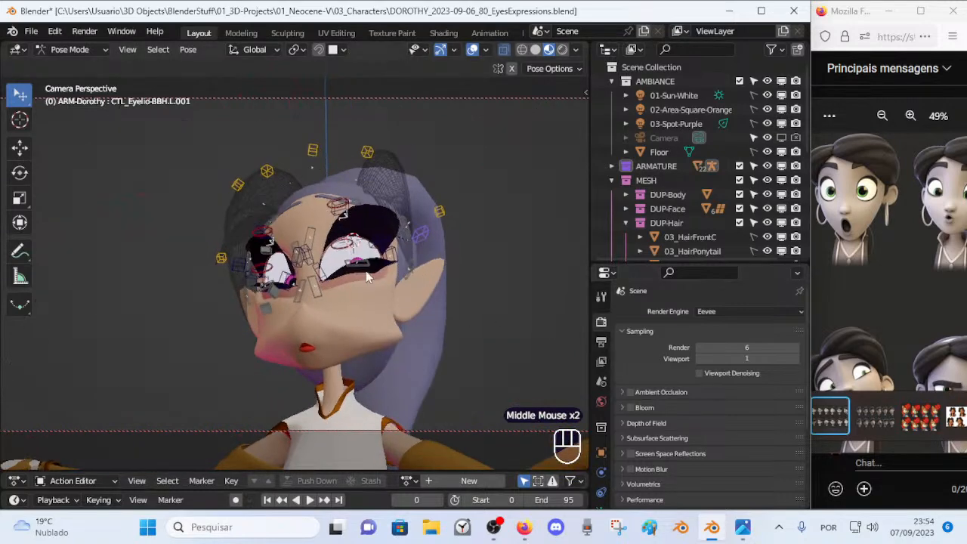
pyautogui.click(358, 265)
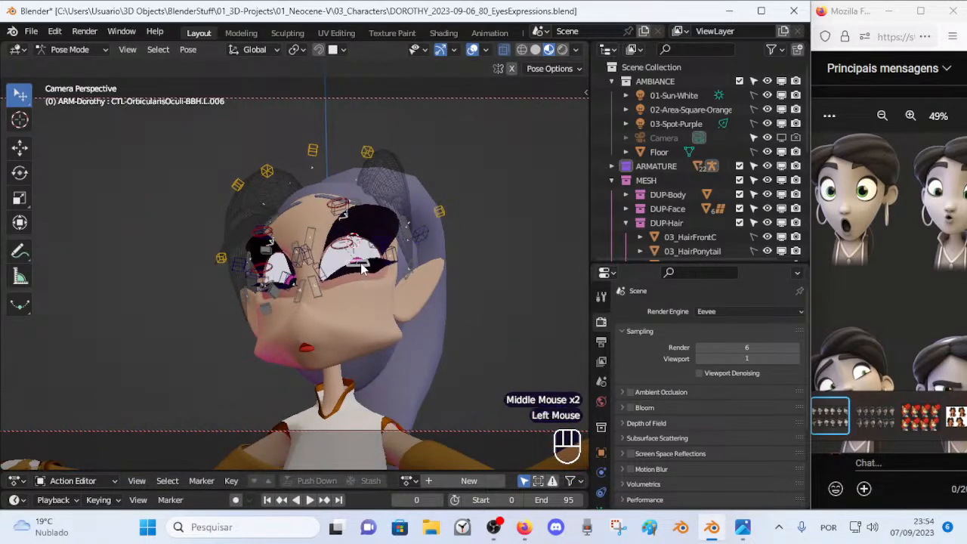
pyautogui.press('g')
pyautogui.press('Escape')
pyautogui.click(381, 256)
pyautogui.press('g')
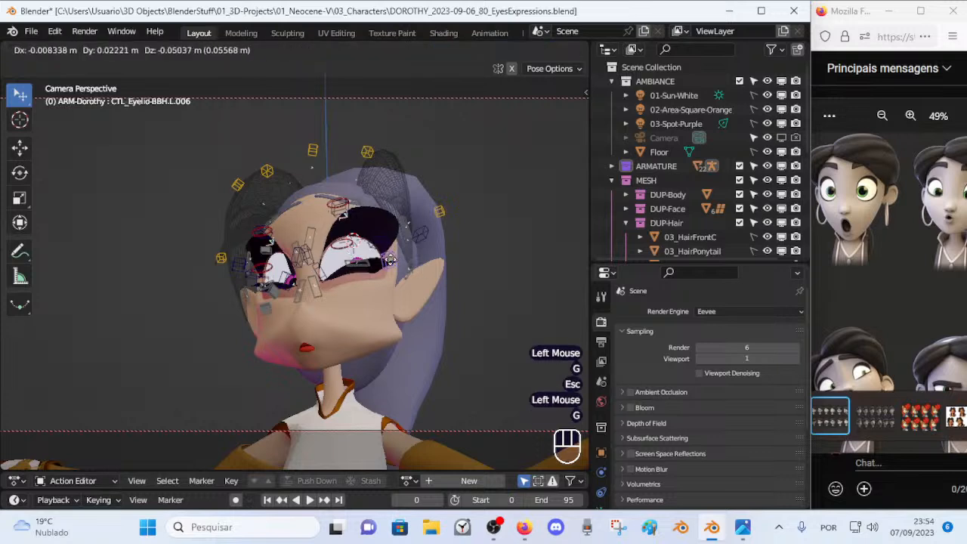
pyautogui.press('Escape')
# Step: Move the left eyelid handler CTL_Eyelid-BBH.L.001 farther outward from the outer eye corner
pyautogui.click(431, 240)
pyautogui.press('g')
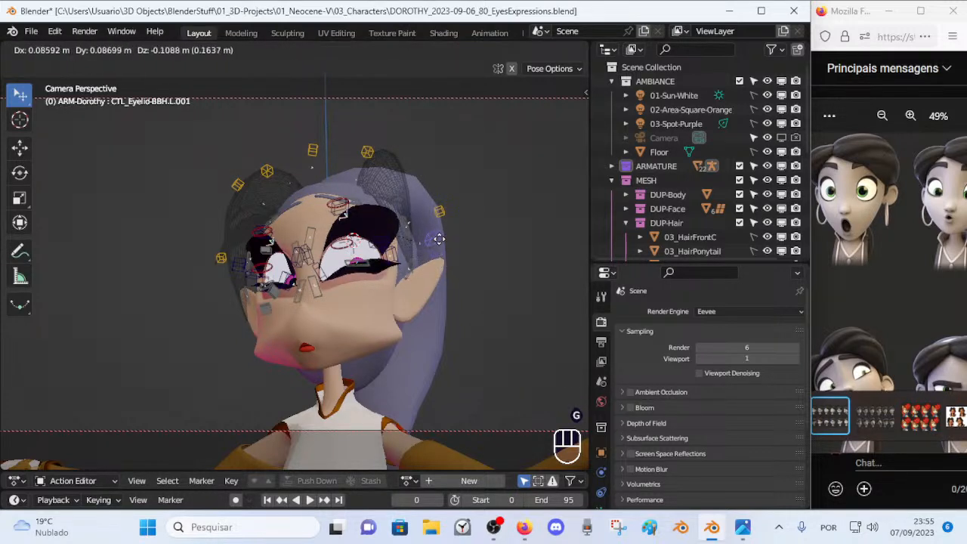
pyautogui.click(439, 231)
# Step: Lower the left eyelid handler CTL_Eyelid-BBH.L.002 and pull it outward, adjusting it from side and front angles
pyautogui.moveTo(351, 291); pyautogui.dragTo(316, 300, button='middle')
pyautogui.scroll(-1, 353, 298)
pyautogui.scroll(2, 358, 291)
pyautogui.scroll(1, 316, 301)
pyautogui.click(341, 295)
pyautogui.press('g')
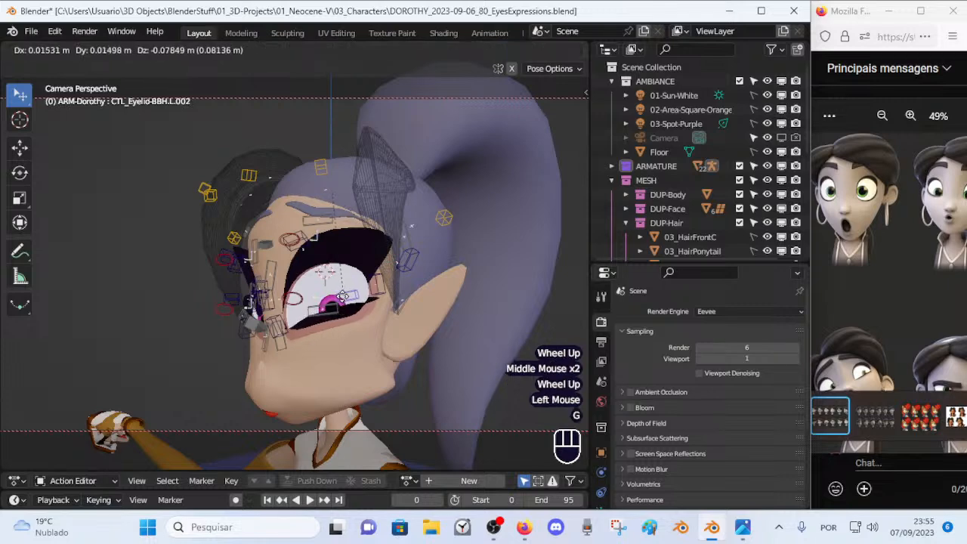
pyautogui.click(357, 299)
pyautogui.moveTo(357, 299); pyautogui.dragTo(447, 281, button='middle')
pyautogui.press('g')
pyautogui.click(430, 291)
pyautogui.scroll(2, 436, 279)
pyautogui.moveTo(447, 280); pyautogui.dragTo(456, 278, button='middle')
pyautogui.scroll(1, 458, 278)
pyautogui.scroll(-1, 458, 278)
pyautogui.press('r')
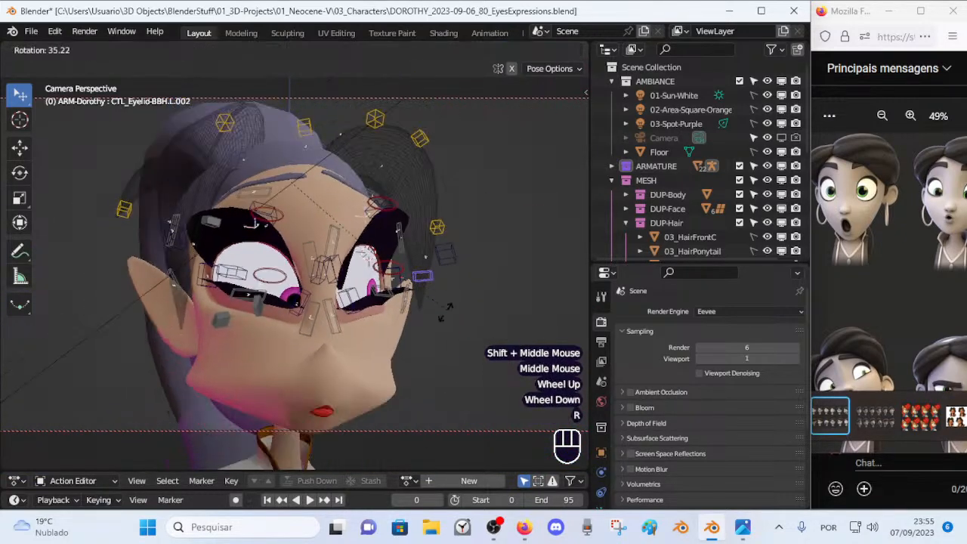
pyautogui.press('Escape')
pyautogui.click(387, 291)
pyautogui.press('r')
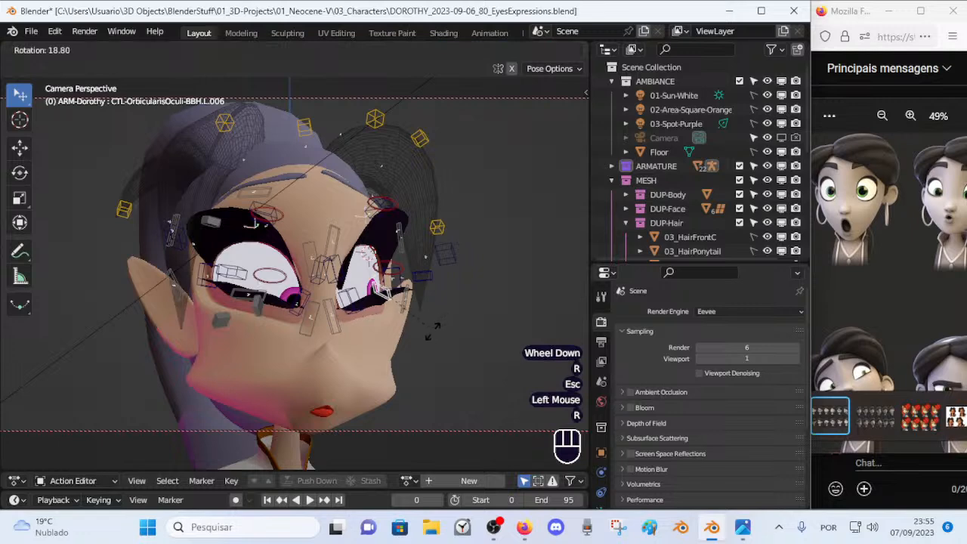
pyautogui.press('Escape')
pyautogui.scroll(3, 437, 324)
pyautogui.keyDown('shift'); pyautogui.moveTo(437, 324); pyautogui.dragTo(398, 319, button='middle'); pyautogui.keyUp('shift')
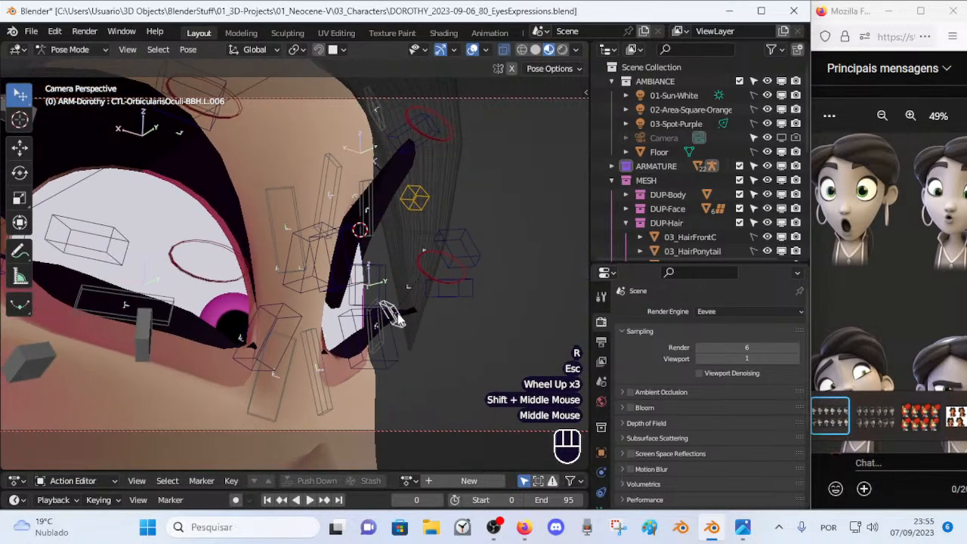
# Step: Shift the left eyelid handler CTL_Eyelid-BBH.L.002 slightly inward and up at the outer eye corner
pyautogui.press('g')
pyautogui.press('Escape')
pyautogui.click(382, 340)
pyautogui.press('g')
pyautogui.press('Escape')
pyautogui.click(454, 298)
pyautogui.press('g')
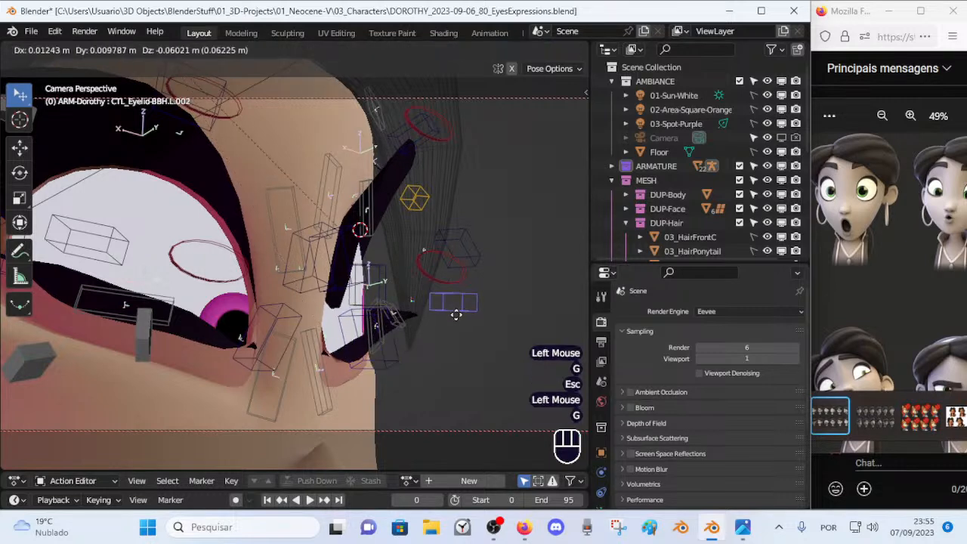
pyautogui.click(446, 305)
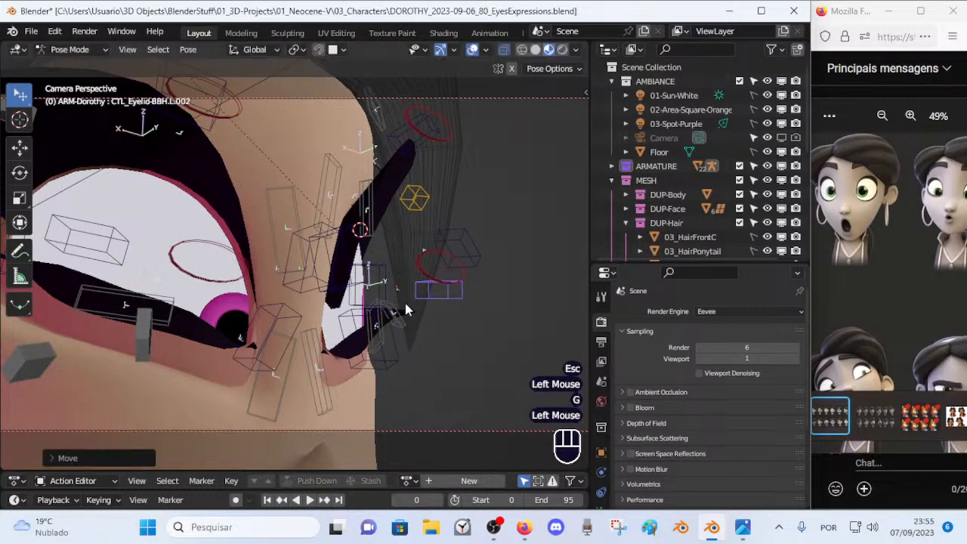
# Step: Nudge the handler beside the left lower eye contour control to adjust the outer eye corner
pyautogui.click(466, 261)
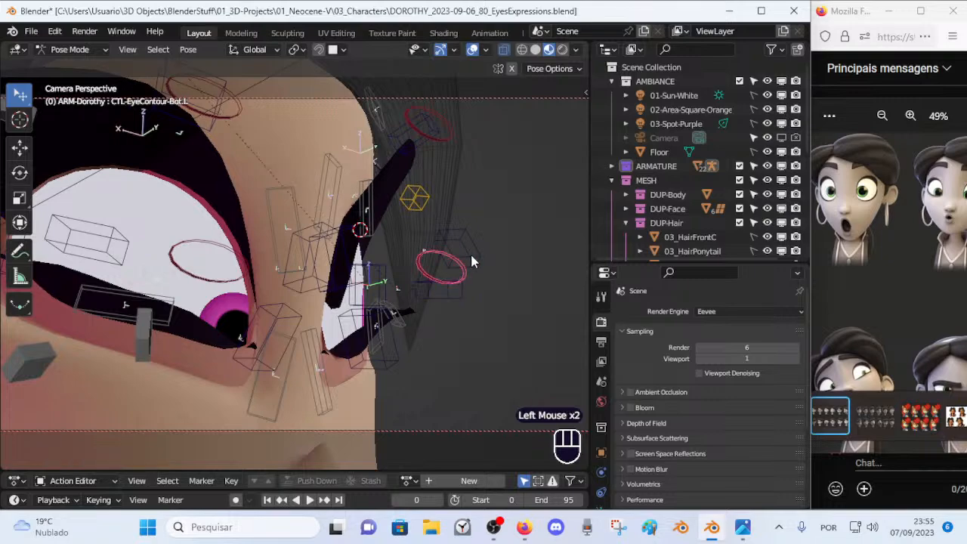
pyautogui.click(466, 261)
pyautogui.press('g')
pyautogui.click(470, 264)
# Step: Fine-tune the left lower lid by moving CTL-OrbicularisOculi-BBH.L.006 and CTL_Eyelid-BBH.L.002 slightly
pyautogui.moveTo(470, 268); pyautogui.dragTo(311, 310, button='middle')
pyautogui.scroll(-2, 293, 305)
pyautogui.scroll(-2, 258, 307)
pyautogui.scroll(1, 270, 299)
pyautogui.click(314, 311)
pyautogui.press('g')
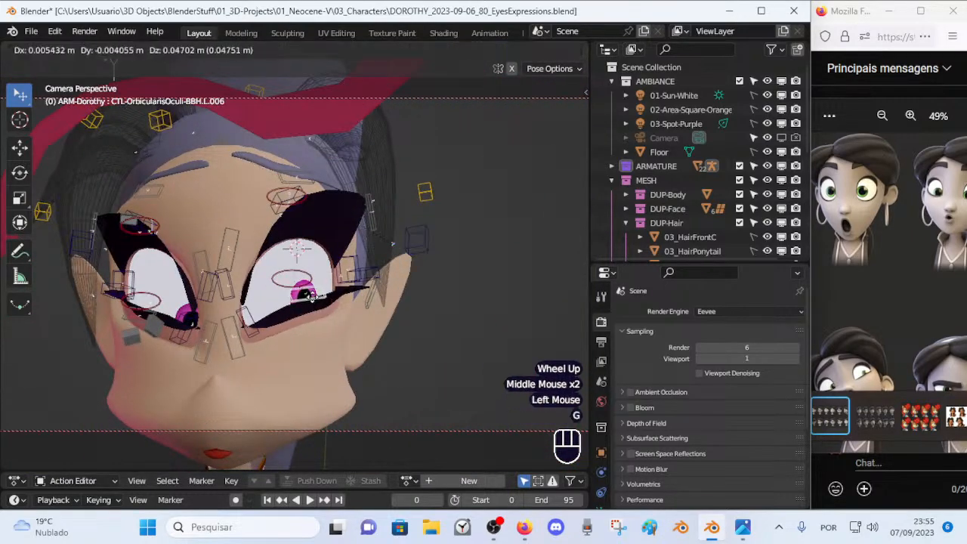
pyautogui.click(318, 306)
pyautogui.click(352, 272)
pyautogui.press('g')
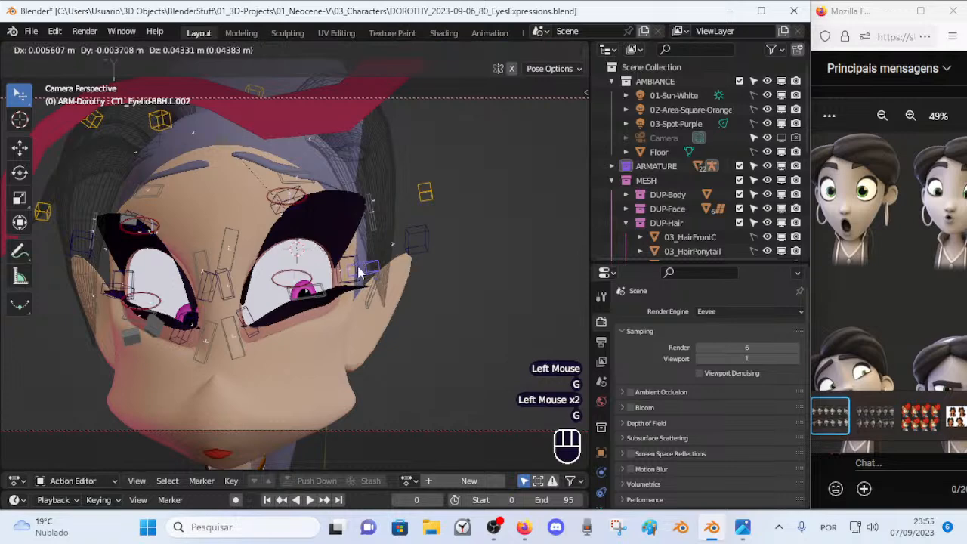
pyautogui.click(357, 267)
# Step: Move the left eye target CTL-Eye-Track.L slightly outward and up
pyautogui.scroll(-2, 328, 291)
pyautogui.moveTo(327, 291)
pyautogui.mouseDown(button='middle')
pyautogui.moveTo(294, 300)
pyautogui.moveTo(304, 290)
pyautogui.moveTo(313, 302)
pyautogui.mouseUp(button='middle')
pyautogui.scroll(1, 291, 300)
pyautogui.keyDown('shift'); pyautogui.moveTo(313, 302); pyautogui.dragTo(333, 323, button='middle'); pyautogui.keyUp('shift')
pyautogui.scroll(-1, 317, 316)
pyautogui.moveTo(456, 281); pyautogui.dragTo(358, 400, button='middle')
pyautogui.click(231, 148)
pyautogui.press('g')
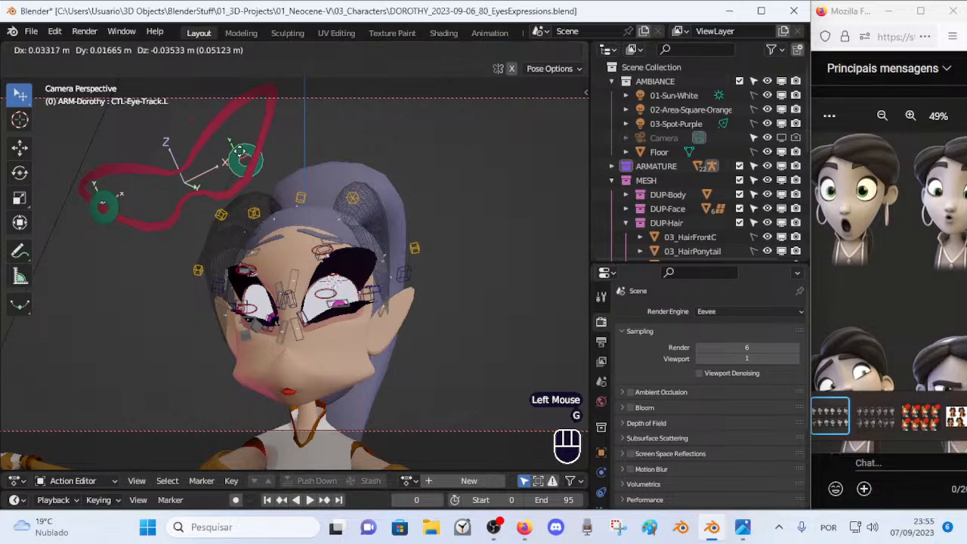
pyautogui.click(246, 148)
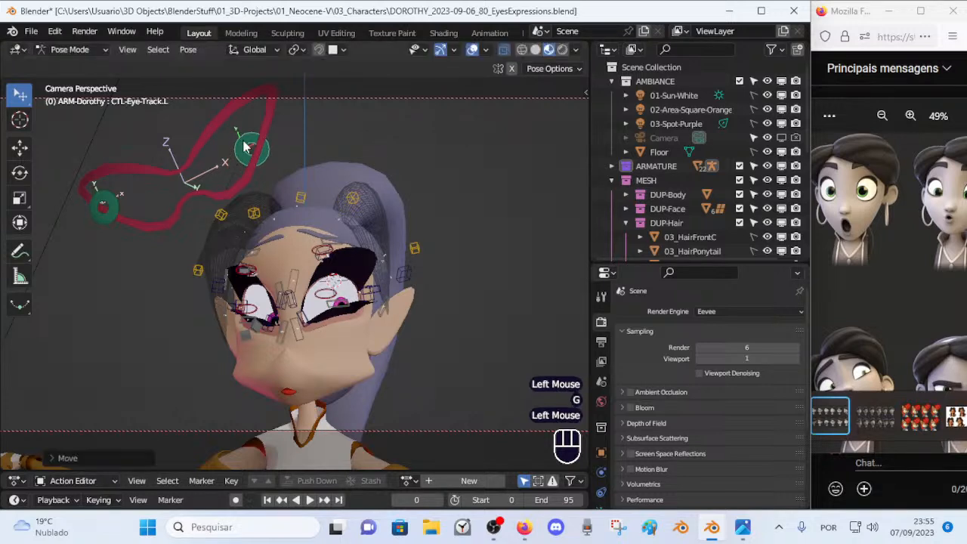
# Step: Scale the left and right eye targets slightly apart, reposition them together to adjust the gaze, and clear the selection
pyautogui.keyDown('shift'); pyautogui.click(114, 202); pyautogui.keyUp('shift')
pyautogui.press('s')
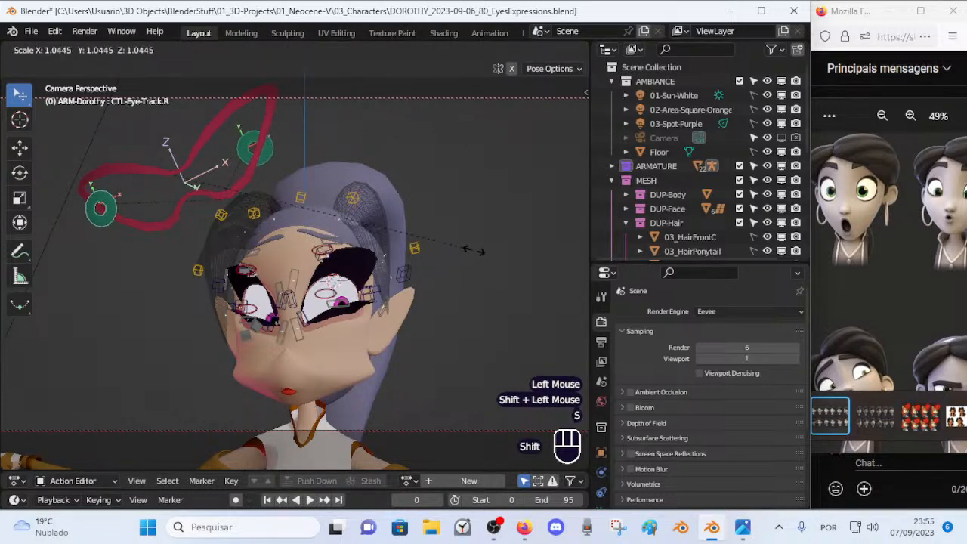
pyautogui.keyDown('shift'); pyautogui.click(475, 250); pyautogui.keyUp('shift')
pyautogui.press('g')
pyautogui.keyDown('shift'); pyautogui.click(388, 241); pyautogui.keyUp('shift')
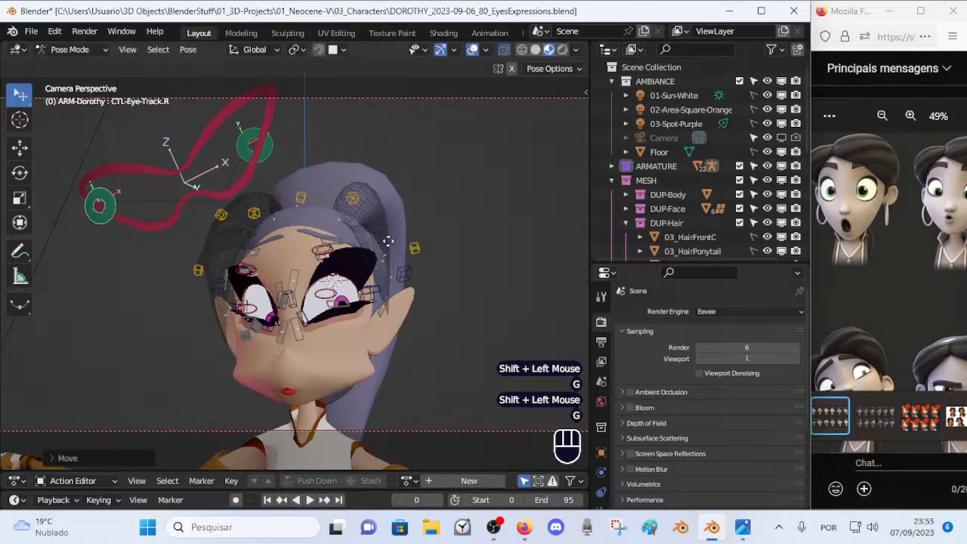
pyautogui.moveTo(371, 238); pyautogui.dragTo(430, 330, button='middle')
pyautogui.press('g')
pyautogui.keyDown('shift'); pyautogui.click(377, 324); pyautogui.keyUp('shift')
pyautogui.hotkey('alt', 'a')
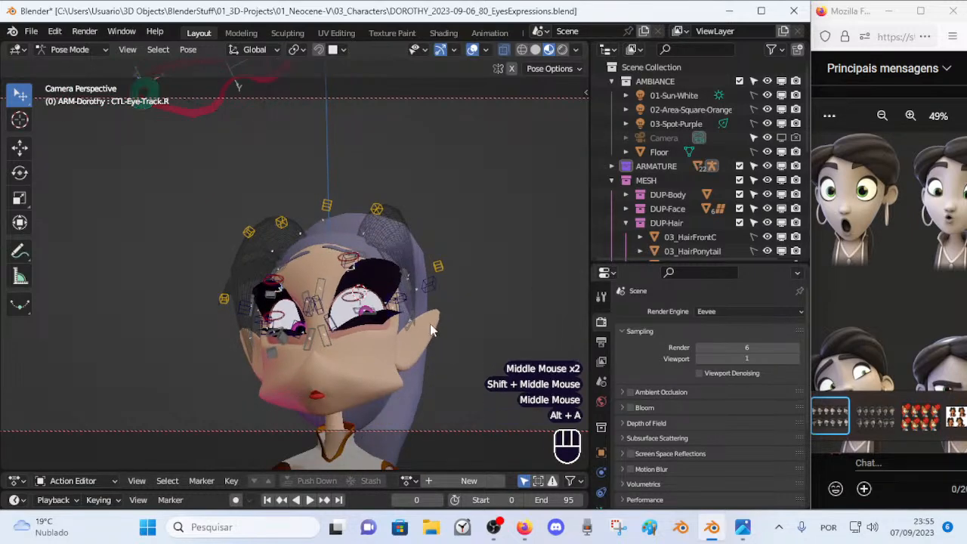
# Step: Raise the inner right eyebrow handler, select its left counterpart CTL_Eyebrow-BB-Handler.L.001, and check the brows from several angles
pyautogui.keyDown('shift'); pyautogui.moveTo(491, 260); pyautogui.dragTo(422, 272, button='middle'); pyautogui.keyUp('shift')
pyautogui.click(277, 231)
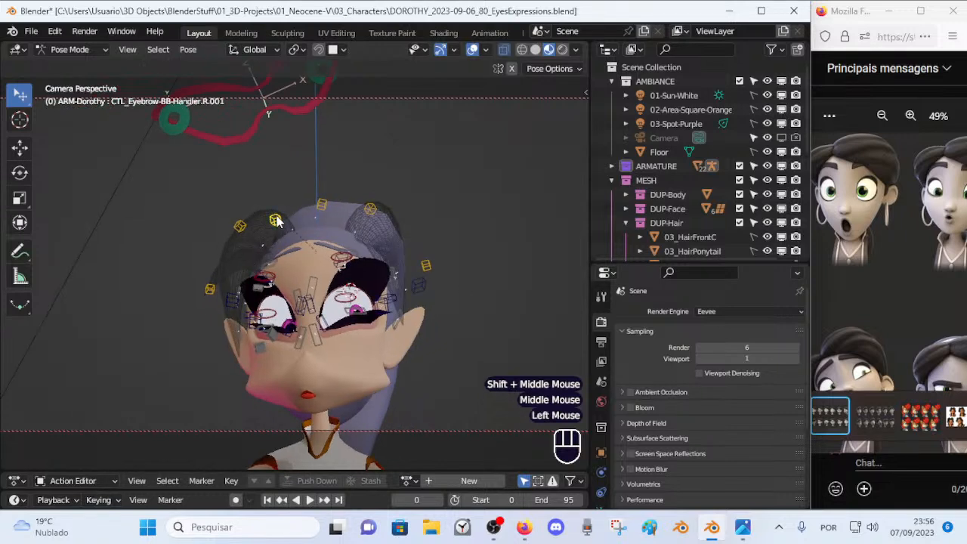
pyautogui.press('g')
pyautogui.click(264, 206)
pyautogui.click(324, 202)
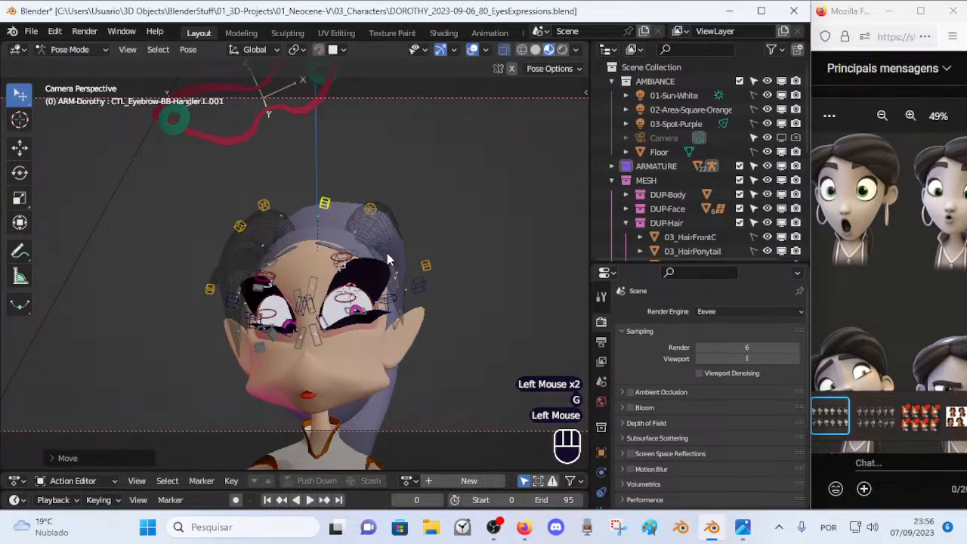
pyautogui.moveTo(418, 265)
pyautogui.mouseDown(button='middle')
pyautogui.moveTo(417, 278)
pyautogui.moveTo(400, 254)
pyautogui.moveTo(496, 270)
pyautogui.moveTo(474, 327)
pyautogui.moveTo(432, 281)
pyautogui.moveTo(443, 370)
pyautogui.moveTo(419, 351)
pyautogui.moveTo(490, 356)
pyautogui.moveTo(403, 309)
pyautogui.moveTo(487, 257)
pyautogui.moveTo(555, 293)
pyautogui.moveTo(420, 283)
pyautogui.mouseUp(button='middle')
pyautogui.keyDown('shift'); pyautogui.moveTo(459, 323); pyautogui.dragTo(413, 363, button='middle'); pyautogui.keyUp('shift')
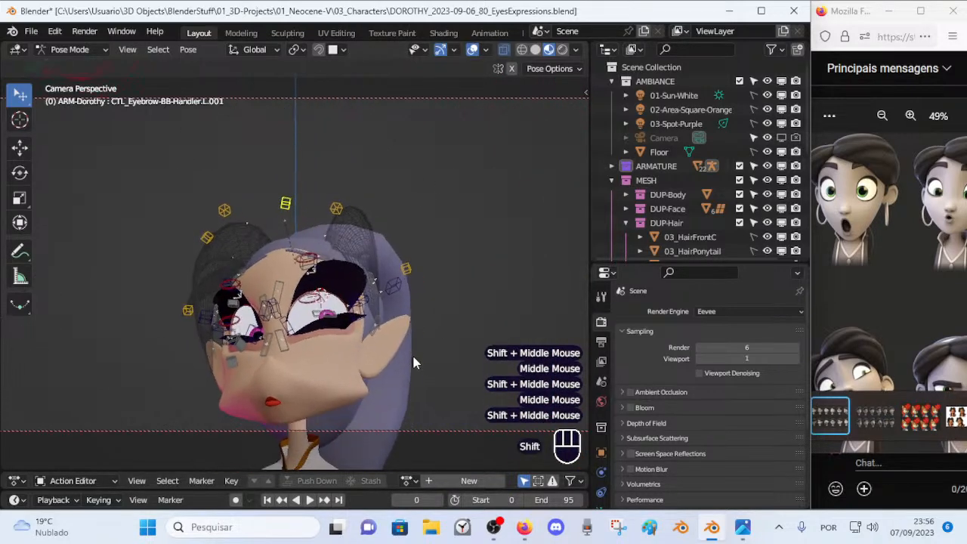
pyautogui.moveTo(342, 351); pyautogui.dragTo(313, 357, button='middle')
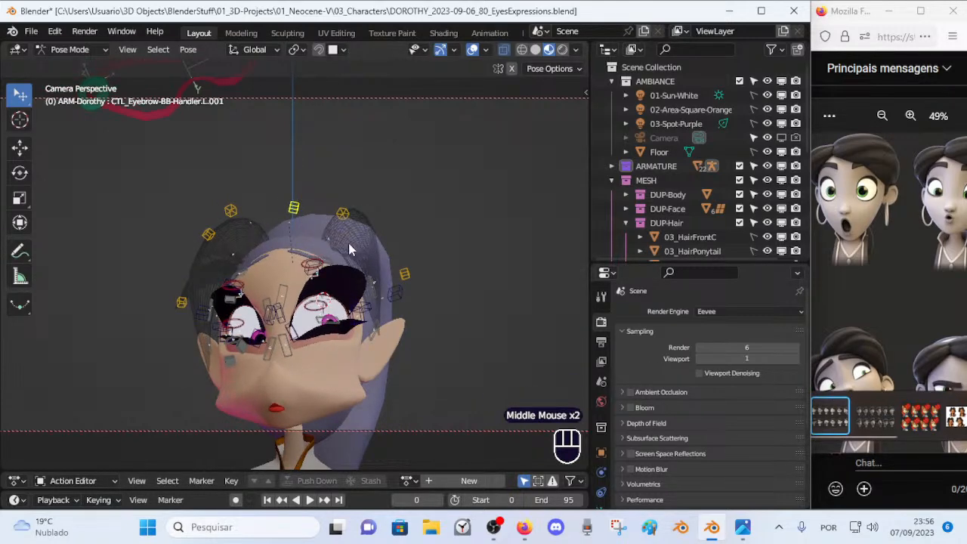
# Step: Scale down the master eye target MTR-Eyes-TRACK slightly and reposition it to redirect both eyes
pyautogui.scroll(-2, 348, 243)
pyautogui.click(233, 161)
pyautogui.press('s')
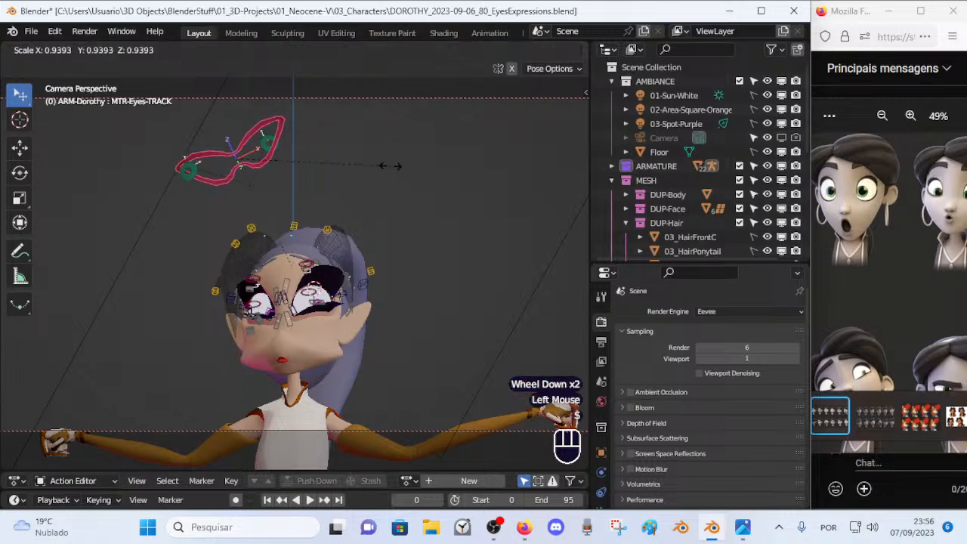
pyautogui.click(387, 162)
pyautogui.scroll(1, 382, 174)
pyautogui.press('g')
pyautogui.keyDown('shift'); pyautogui.click(243, 146); pyautogui.keyUp('shift')
# Step: Reposition the left eye target CTL-Eye-Track.L to refine the left eye's gaze
pyautogui.scroll(-1, 243, 146)
pyautogui.click(265, 141)
pyautogui.press('g')
pyautogui.keyDown('shift'); pyautogui.click(271, 124); pyautogui.keyUp('shift')
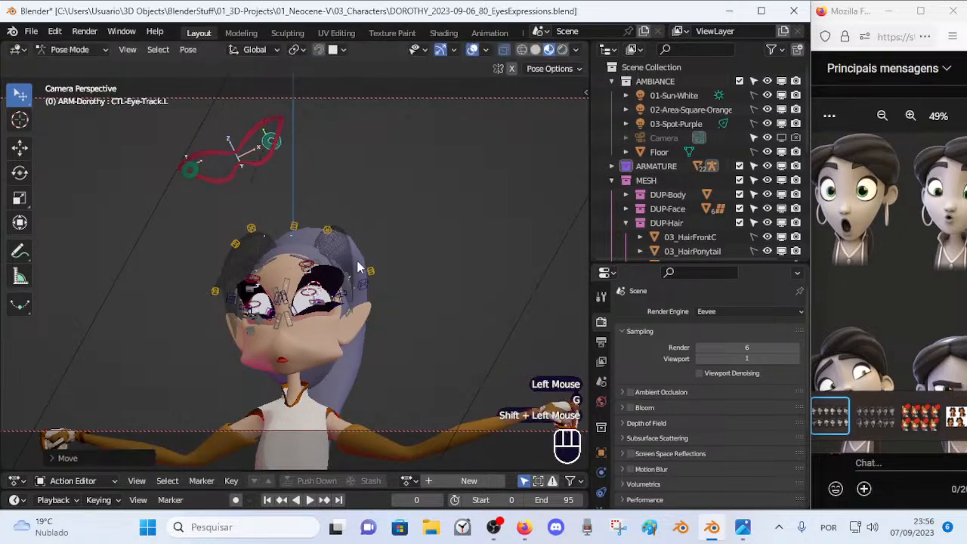
# Step: Render the posed head, reframe it from slightly farther away, and render it again
pyautogui.scroll(2, 359, 293)
pyautogui.keyDown('shift'); pyautogui.moveTo(368, 317); pyautogui.dragTo(367, 297, button='middle'); pyautogui.keyUp('shift')
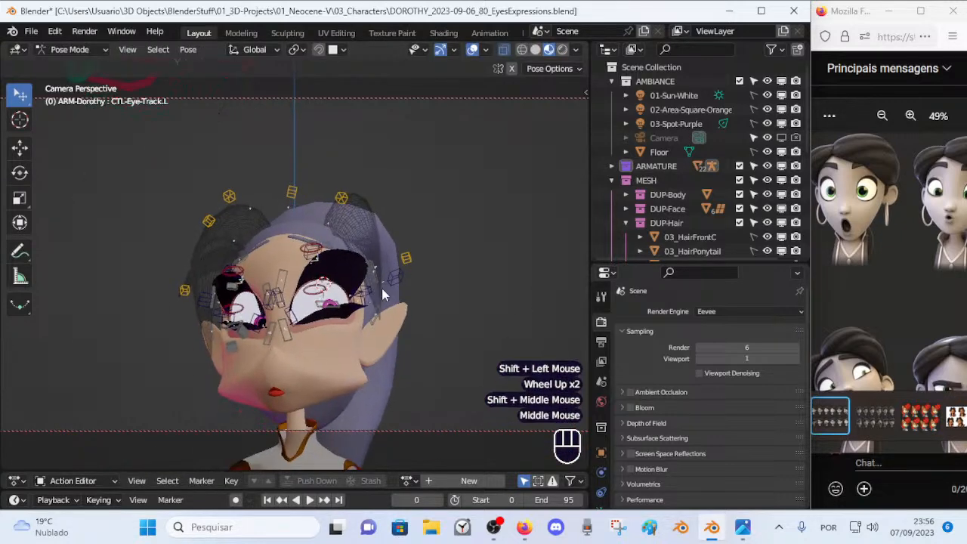
pyautogui.press('F12')
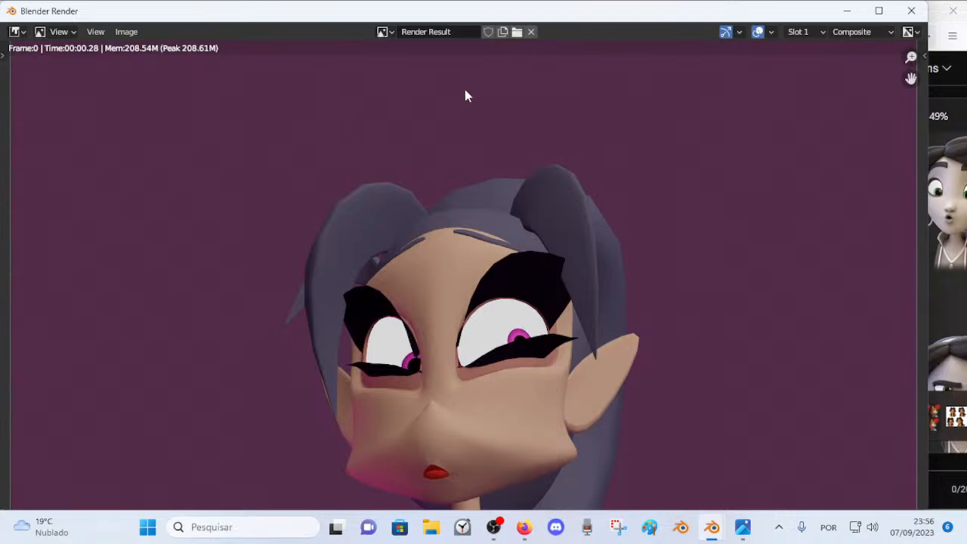
pyautogui.click(911, 11)
pyautogui.scroll(-2, 281, 252)
pyautogui.keyDown('shift'); pyautogui.moveTo(281, 252); pyautogui.dragTo(274, 251, button='middle'); pyautogui.keyUp('shift')
pyautogui.press('F12')
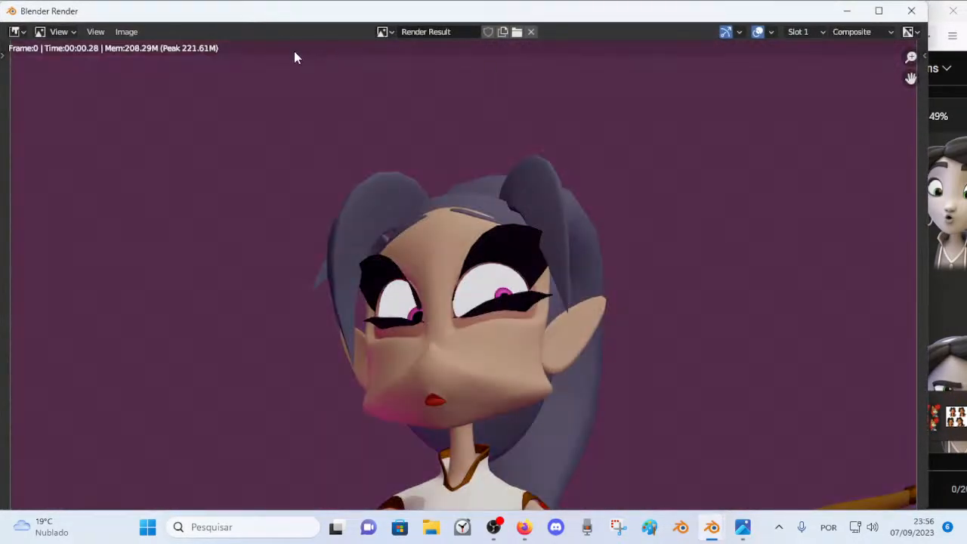
# Step: Save the render as the next numbered PNG after 08.png in the FacialExpressions folder and close the render window
pyautogui.click(123, 32)
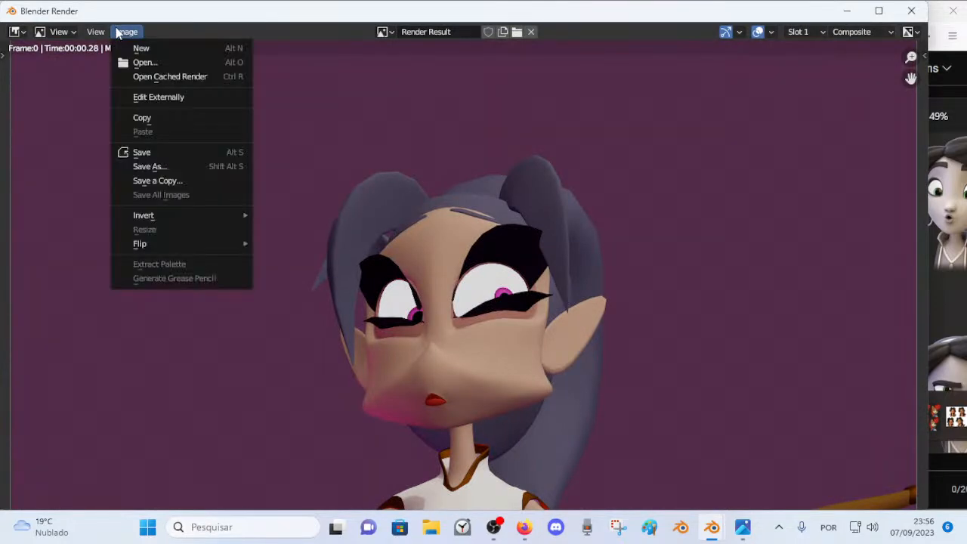
pyautogui.click(150, 166)
pyautogui.click(292, 142)
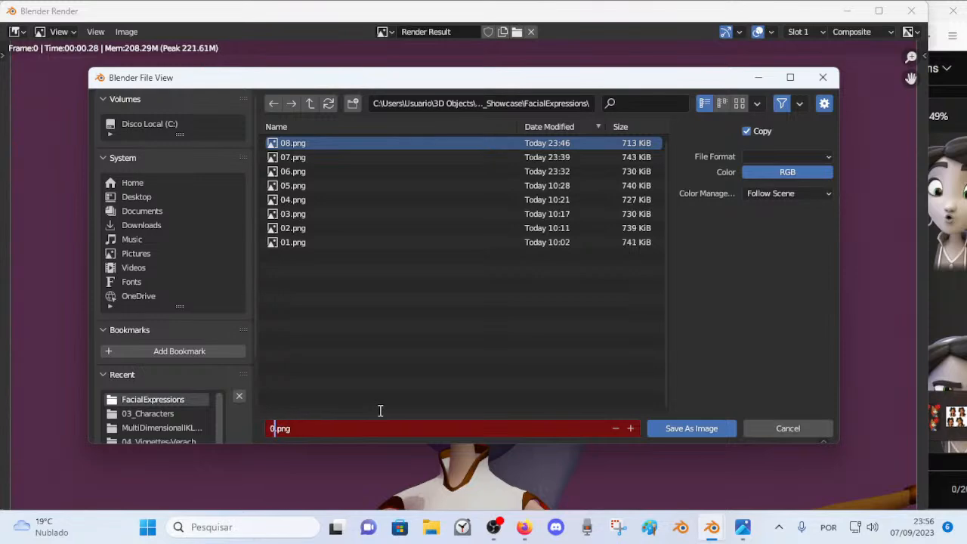
pyautogui.press('Return')
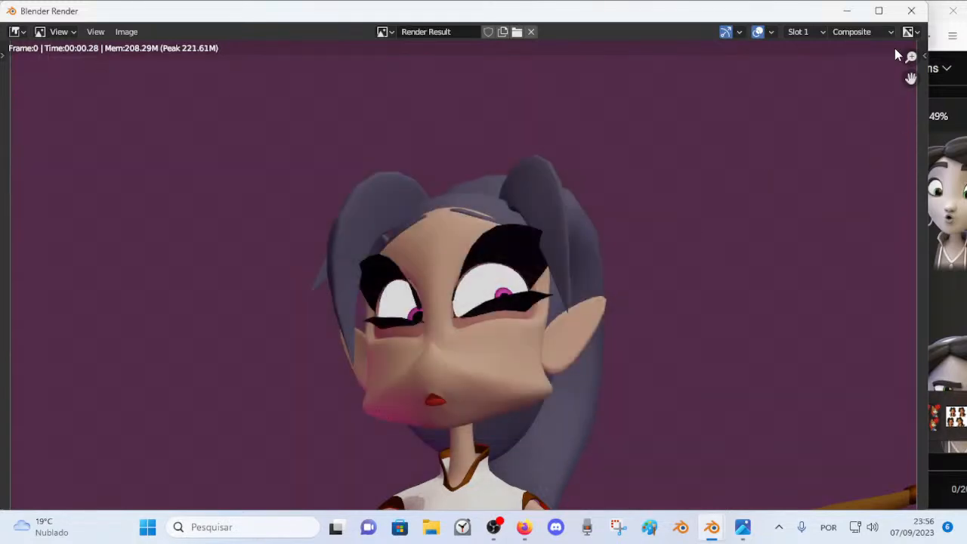
pyautogui.click(910, 10)
# Step: Reset all face controls to their rest pose and bring the frowning expression into view on the reference sheet
pyautogui.keyDown('alt'); pyautogui.scroll(2, 314, 274); pyautogui.keyUp('alt')
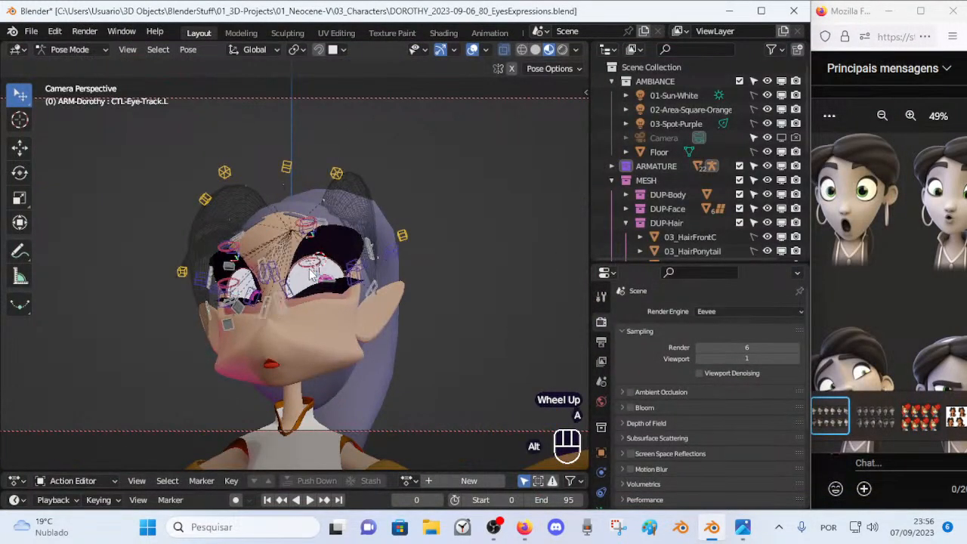
pyautogui.hotkey('alt', 'q')
pyautogui.click(891, 350)
pyautogui.moveTo(758, 121); pyautogui.dragTo(640, 124)
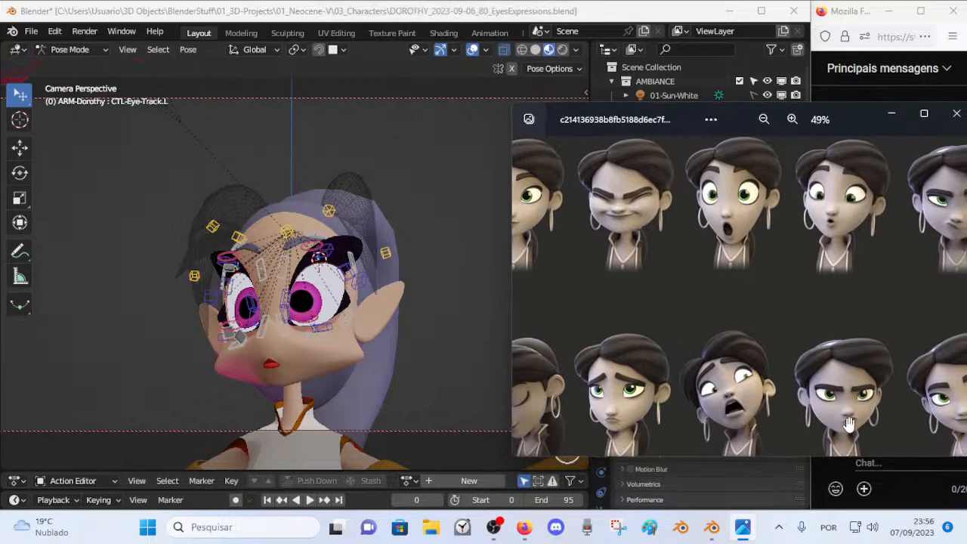
pyautogui.moveTo(851, 418); pyautogui.dragTo(891, 417)
pyautogui.moveTo(681, 119)
pyautogui.mouseDown()
pyautogui.moveTo(694, 117)
pyautogui.moveTo(686, 129)
pyautogui.mouseUp()
# Step: Lower the upper eye contour control CTL-EyeContour-Top.L and enable X-axis mirroring so both upper lids come down together
pyautogui.click(275, 321)
pyautogui.scroll(2, 276, 321)
pyautogui.keyDown('shift'); pyautogui.moveTo(275, 320); pyautogui.dragTo(314, 278, button='middle'); pyautogui.keyUp('shift')
pyautogui.scroll(1, 303, 326)
pyautogui.scroll(-1, 313, 275)
pyautogui.scroll(-1, 313, 276)
pyautogui.click(327, 216)
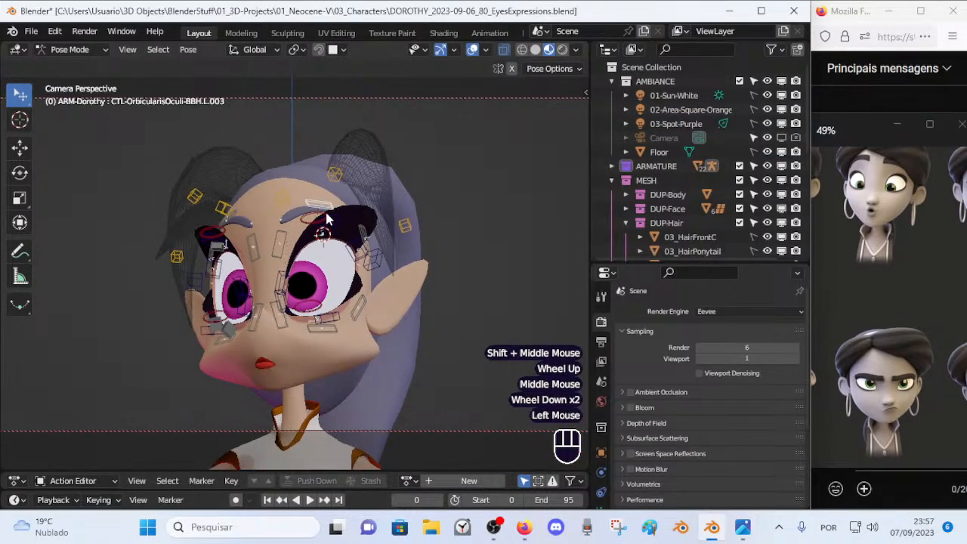
pyautogui.press('g')
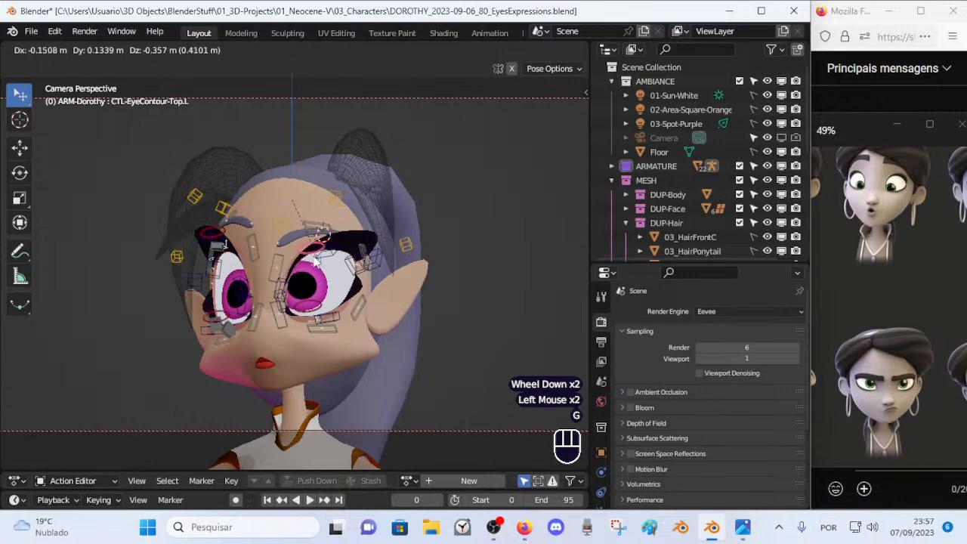
pyautogui.click(202, 265)
pyautogui.hotkey('shift', 'x')
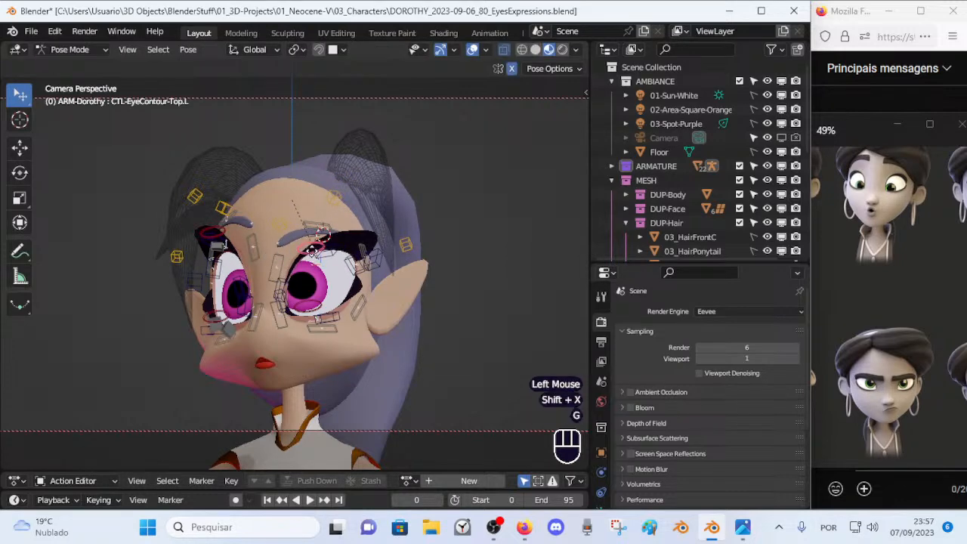
pyautogui.click(311, 261)
# Step: Raise, rotate and reposition the lower eye contour control CTL-EyeContour-Bot.L to lift both lower lids
pyautogui.moveTo(354, 338); pyautogui.dragTo(394, 366, button='middle')
pyautogui.scroll(1, 393, 365)
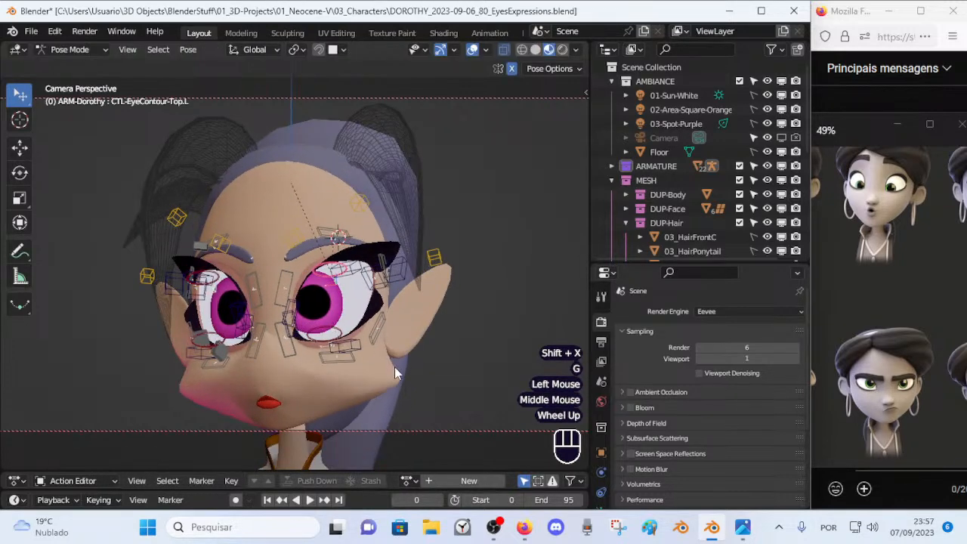
pyautogui.click(352, 352)
pyautogui.click(350, 357)
pyautogui.click(350, 355)
pyautogui.press('g')
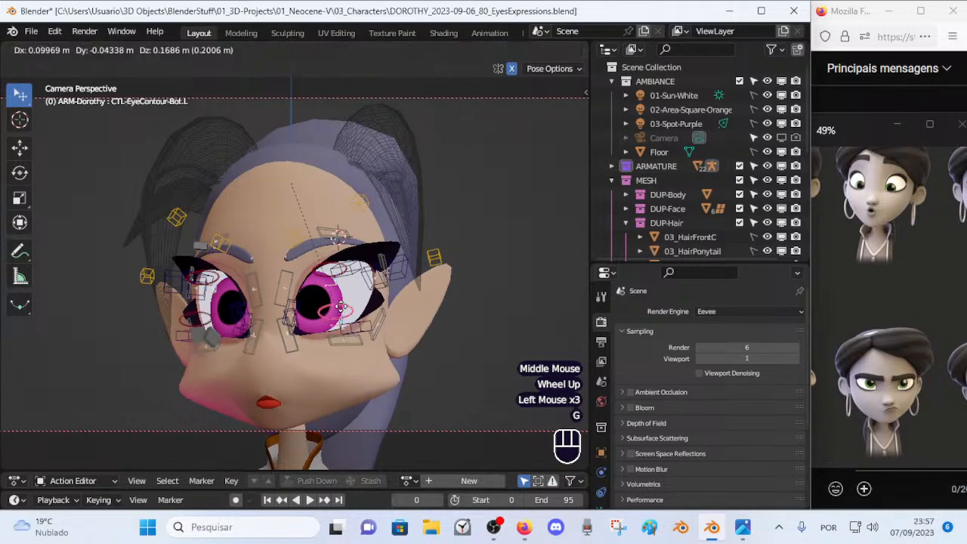
pyautogui.click(342, 308)
pyautogui.press('r')
pyautogui.click(379, 315)
pyautogui.press('g')
pyautogui.click(363, 326)
# Step: Shift the handlers below and beside the left eye's outer lower lid slightly outward and up
pyautogui.click(351, 342)
pyautogui.press('g')
pyautogui.click(360, 334)
pyautogui.click(376, 326)
pyautogui.press('g')
pyautogui.click(381, 321)
# Step: Move the lower eyelid handler CTL_Eyelid-BBH.L.002 outward and slightly up to shape the lower lid
pyautogui.click(355, 331)
pyautogui.click(355, 331)
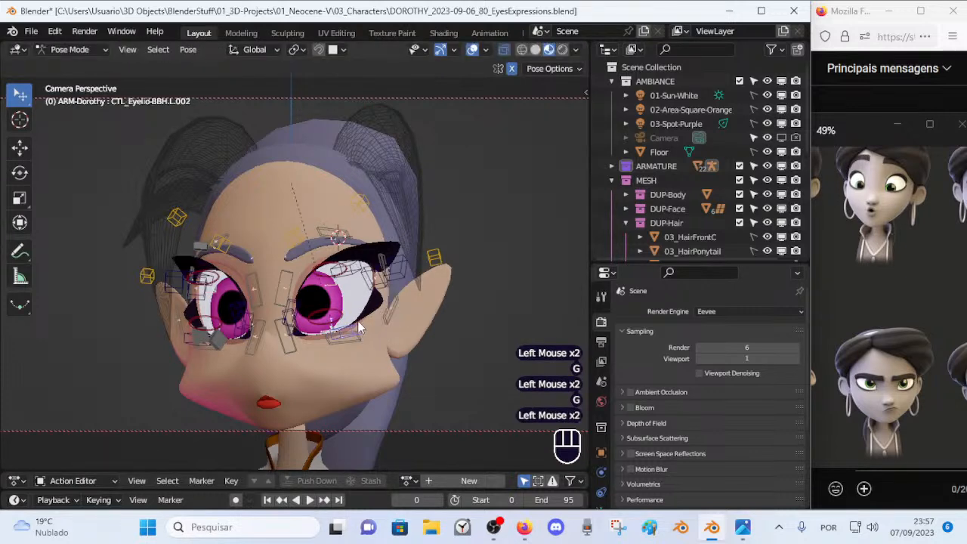
pyautogui.press('g')
pyautogui.click(370, 322)
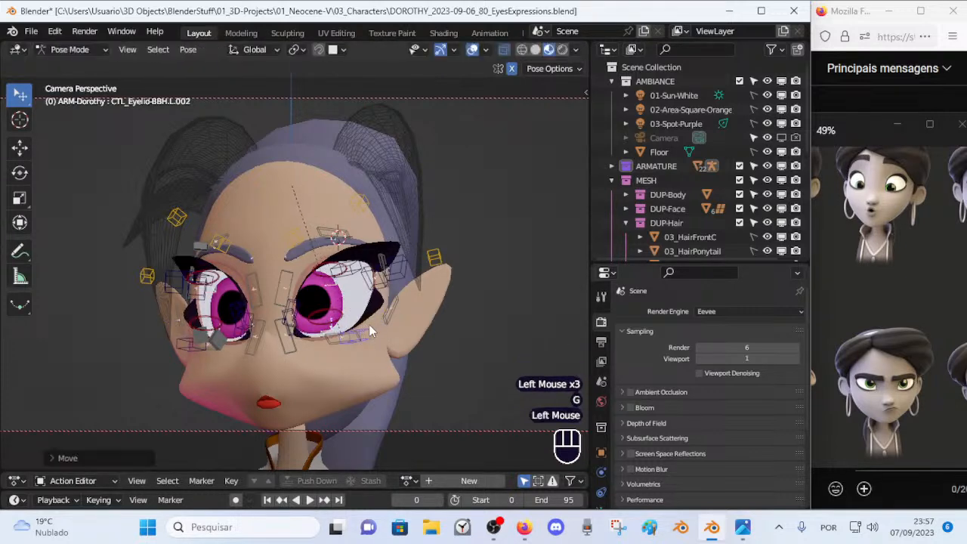
pyautogui.press('g')
pyautogui.click(370, 322)
# Step: Raise the outer eyelid handler CTL_Eyelid-BBH.L.001 and pull it outward to lift the outer eye corners
pyautogui.click(396, 283)
pyautogui.press('g')
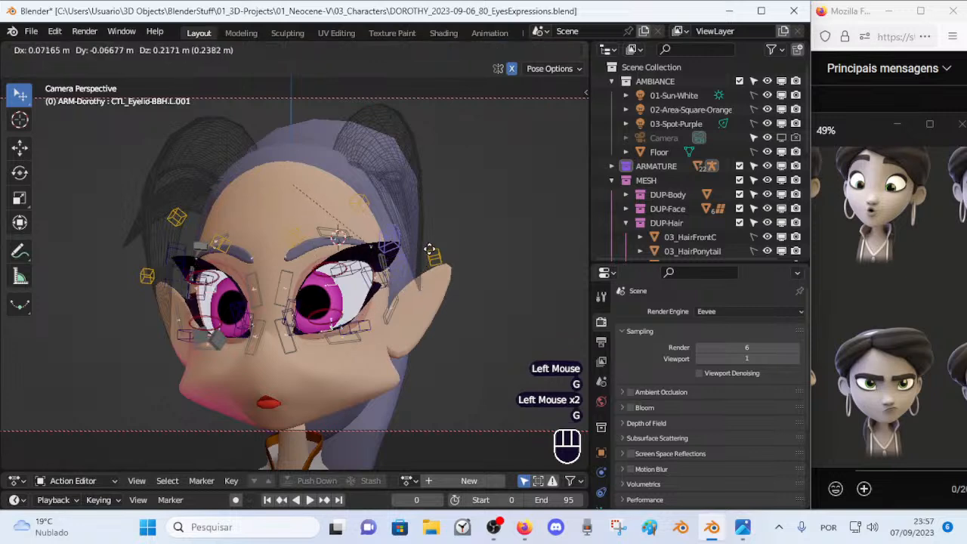
pyautogui.click(432, 255)
pyautogui.press('g')
pyautogui.click(444, 257)
pyautogui.press('g')
pyautogui.click(443, 262)
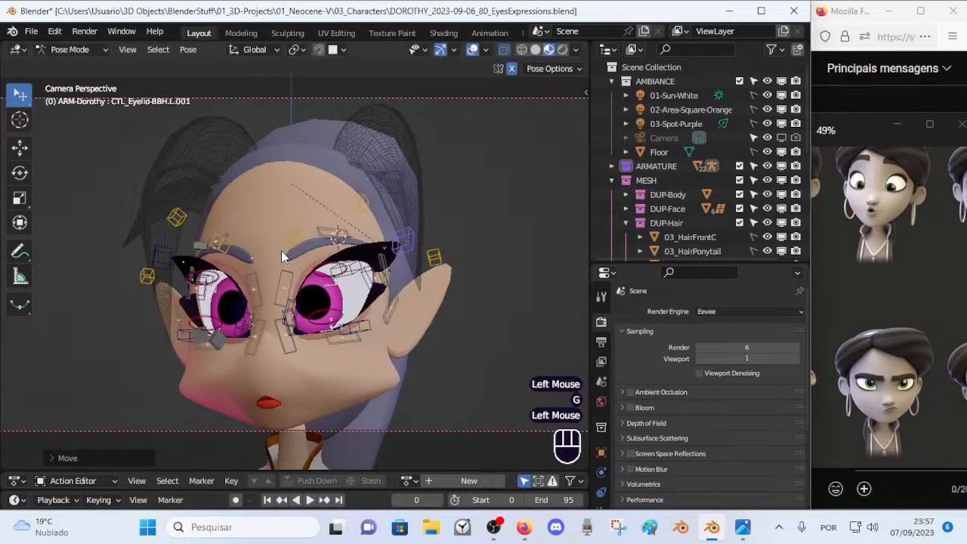
# Step: Rotate the inner eyebrow handler CTL_Eyebrow-BB-Handler.L.001 and nudge it slightly outward
pyautogui.click(305, 245)
pyautogui.press('r')
pyautogui.click(343, 283)
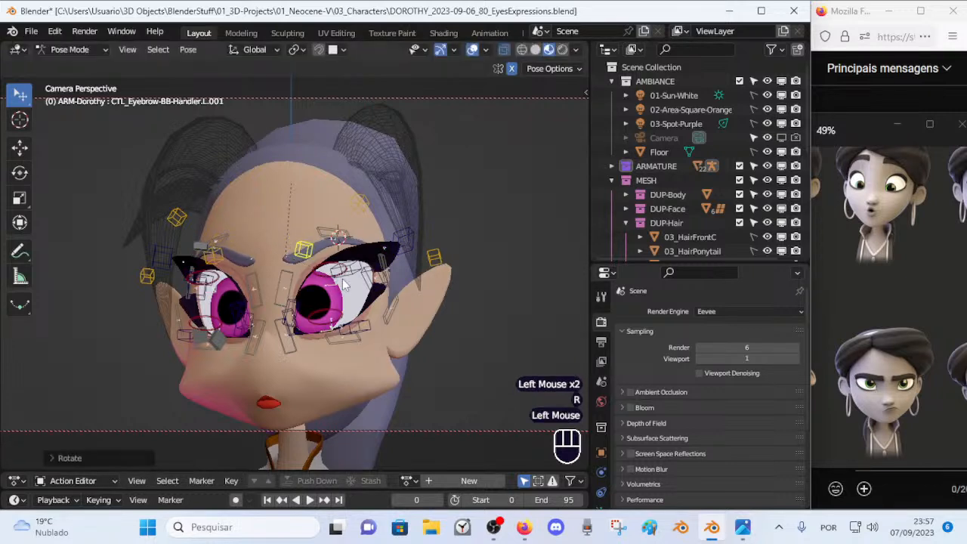
pyautogui.press('g')
pyautogui.click(329, 259)
# Step: Spread the middle and outer left eyebrow handlers apart by scaling, and lower the middle handler CTL_Eyebrow-BB-Handler.L.002
pyautogui.keyDown('shift'); pyautogui.click(360, 205); pyautogui.keyUp('shift')
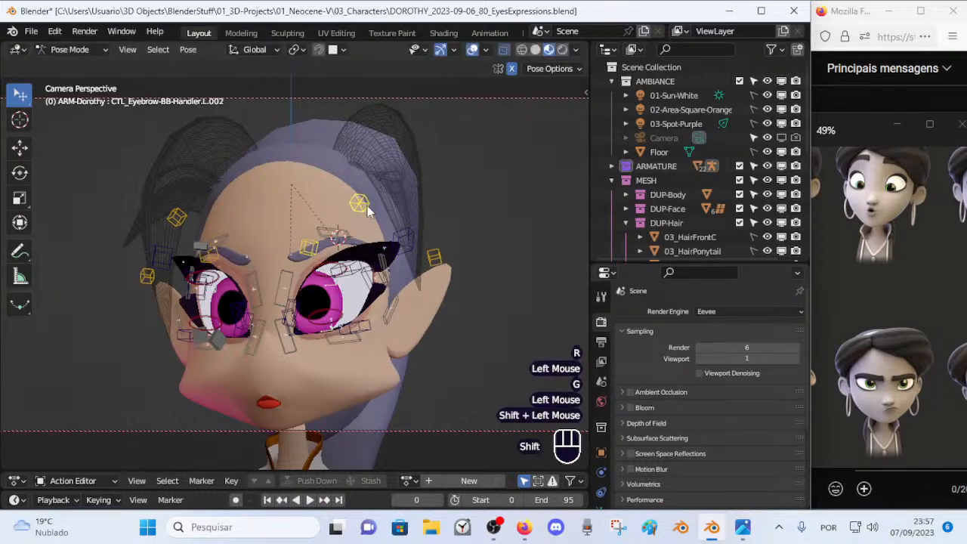
pyautogui.keyDown('shift'); pyautogui.click(433, 259); pyautogui.keyUp('shift')
pyautogui.press('s')
pyautogui.click(447, 259)
pyautogui.click(360, 196)
pyautogui.press('g')
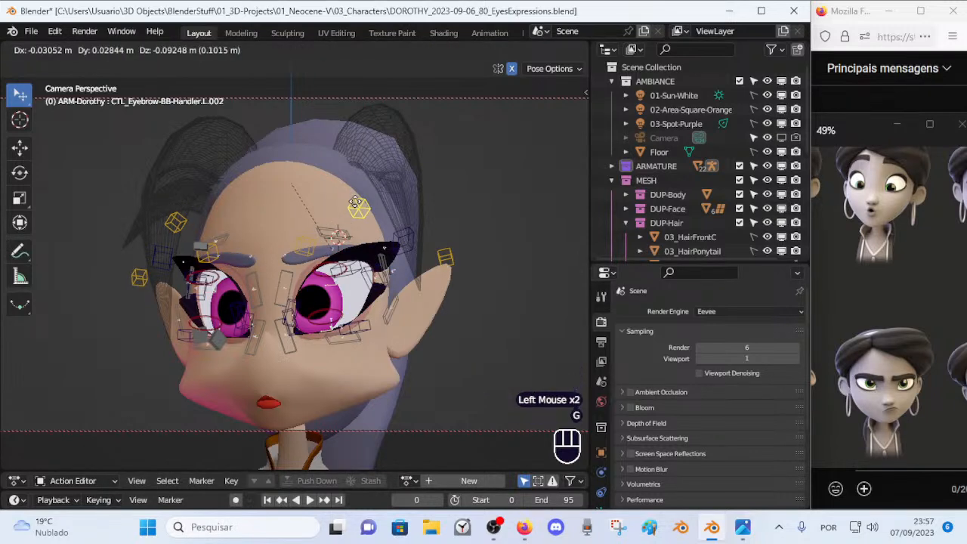
pyautogui.click(357, 208)
# Step: Alternately move and rotate the inner eyebrow handler CTL_Eyebrow-BB-Handler.L.001 to flatten and reshape the inner brow ends
pyautogui.click(295, 249)
pyautogui.press('g')
pyautogui.click(302, 251)
pyautogui.press('r')
pyautogui.click(337, 268)
pyautogui.press('g')
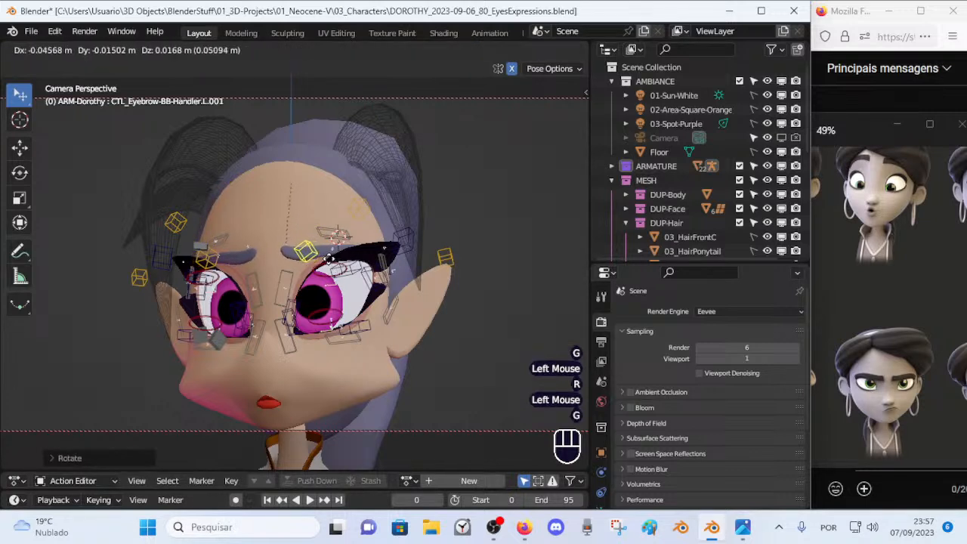
pyautogui.click(353, 232)
pyautogui.press('r')
pyautogui.click(353, 239)
pyautogui.press('g')
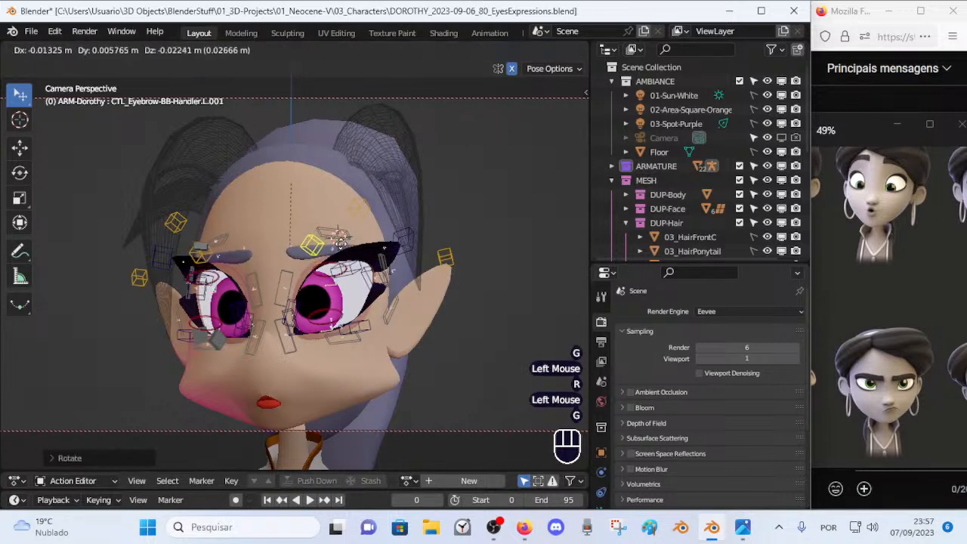
pyautogui.click(341, 249)
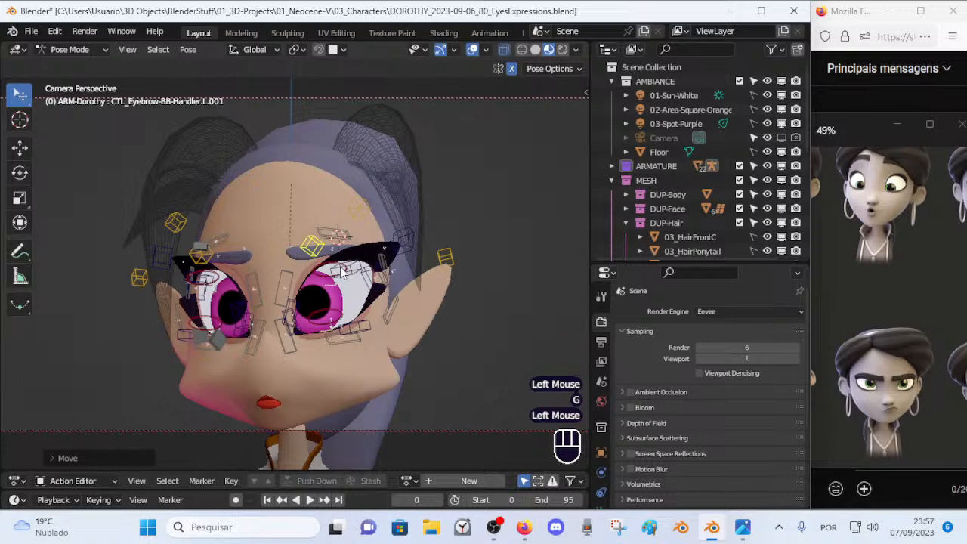
# Step: Shift the inner eyebrow handler inward and down, and pull the middle handler CTL_Eyebrow-BB-Handler.L.002 inward
pyautogui.scroll(1, 338, 273)
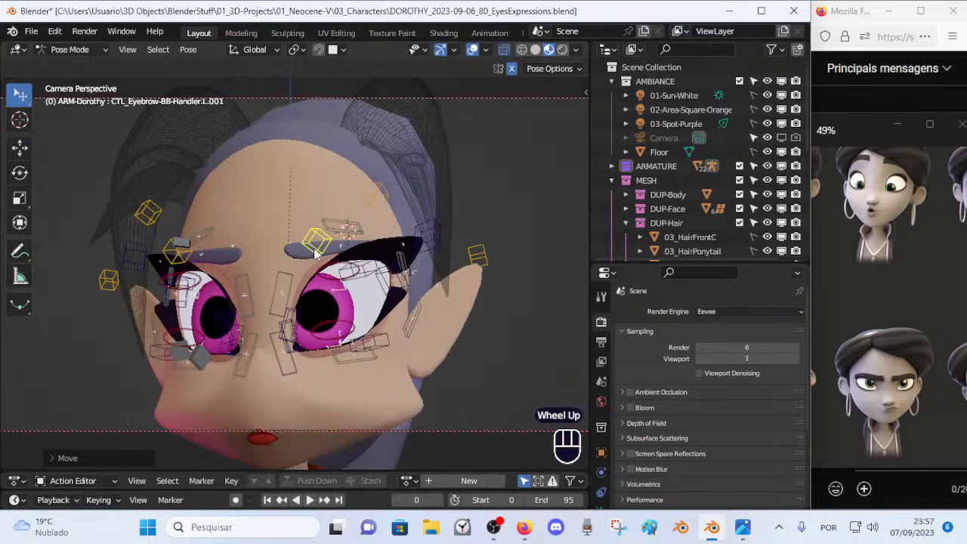
pyautogui.click(315, 259)
pyautogui.press('g')
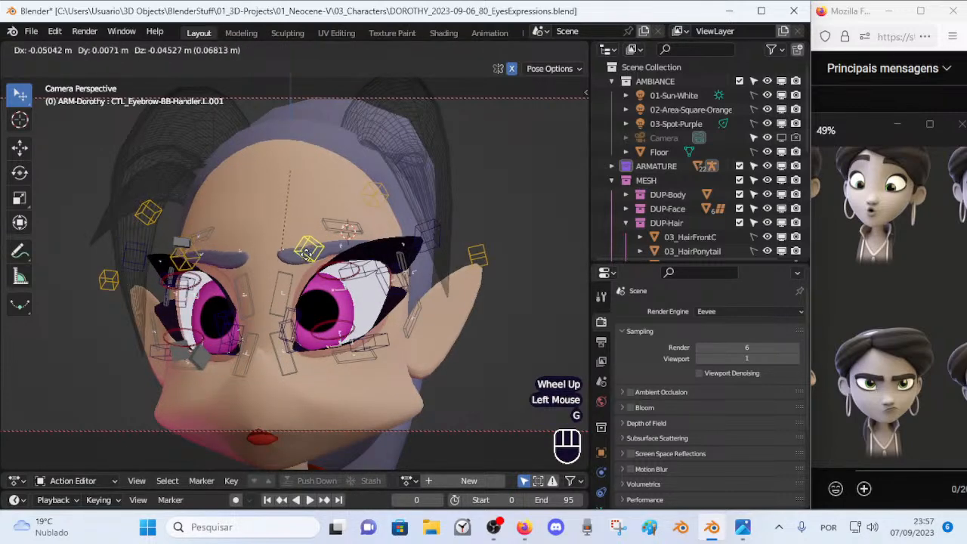
pyautogui.click(310, 263)
pyautogui.click(374, 198)
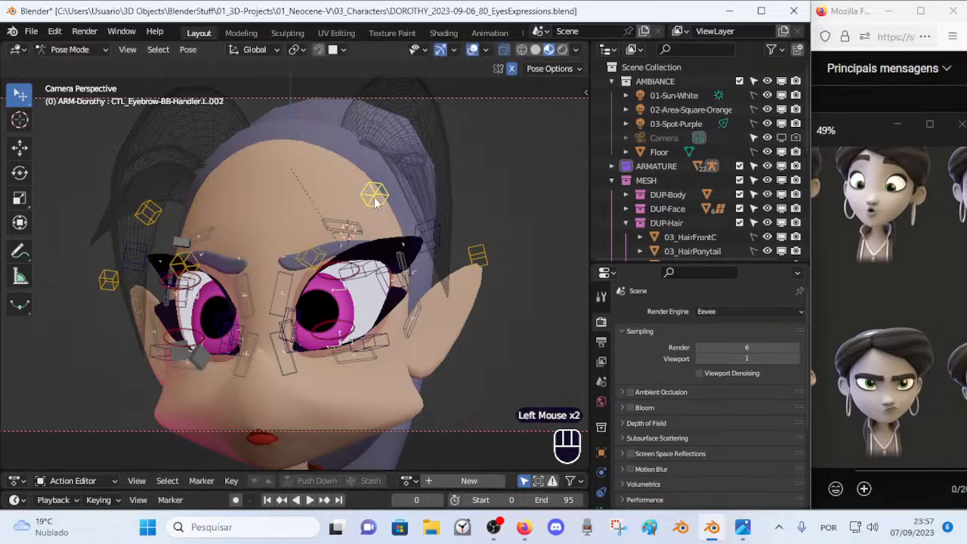
pyautogui.press('g')
pyautogui.click(425, 245)
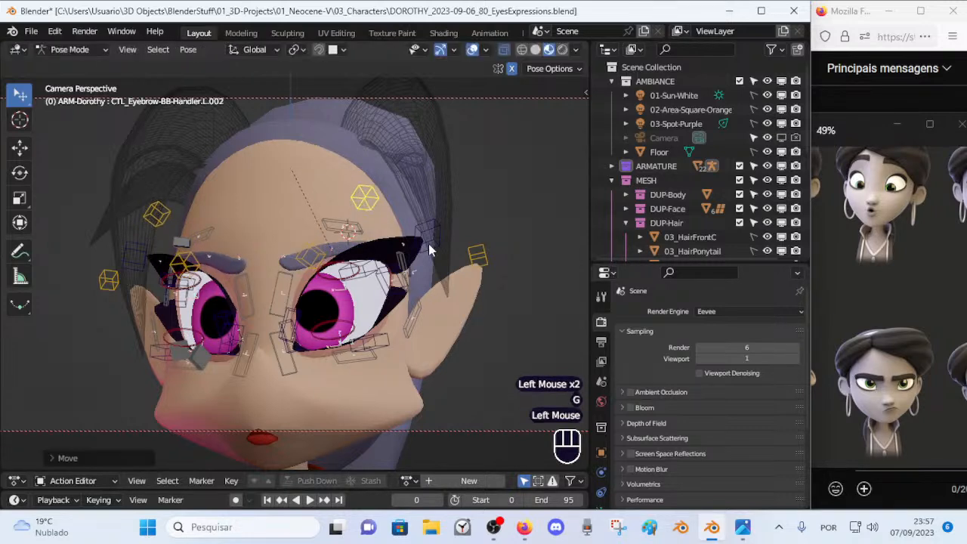
# Step: Lower the upper eyelid handler CTL_Eyelid-BBH.L.005 slightly inward and move the handler at the eye's inner corner down
pyautogui.click(362, 279)
pyautogui.press('g')
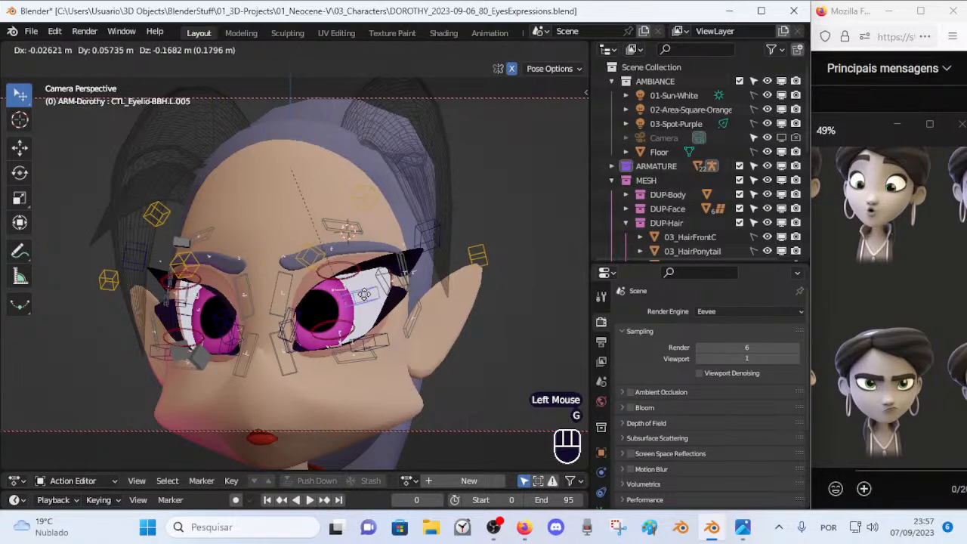
pyautogui.click(302, 316)
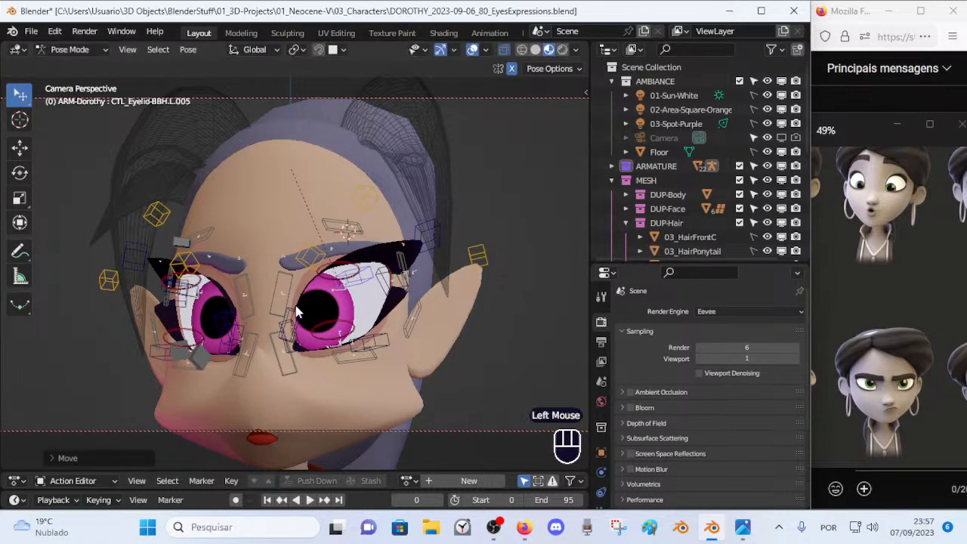
pyautogui.click(297, 323)
pyautogui.press('g')
pyautogui.click(298, 329)
pyautogui.click(354, 287)
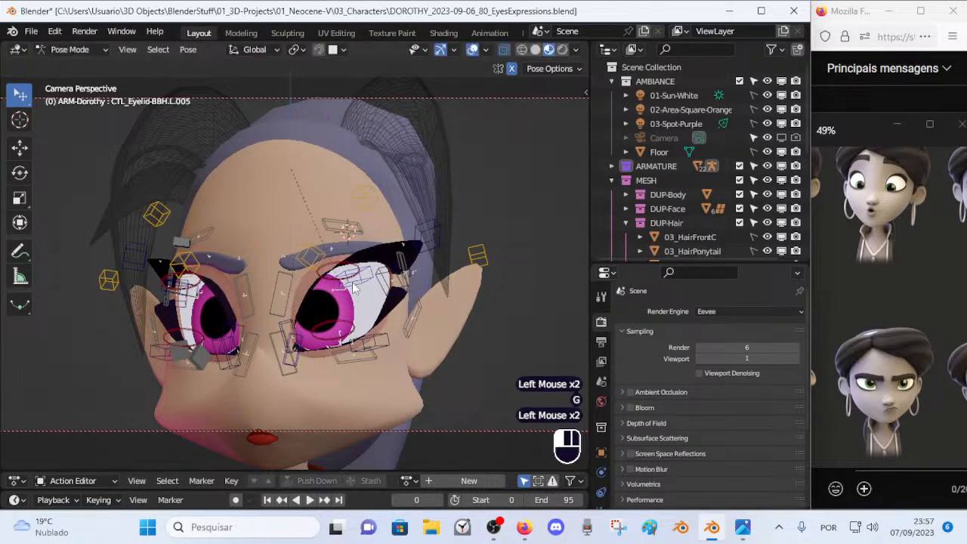
pyautogui.press('g')
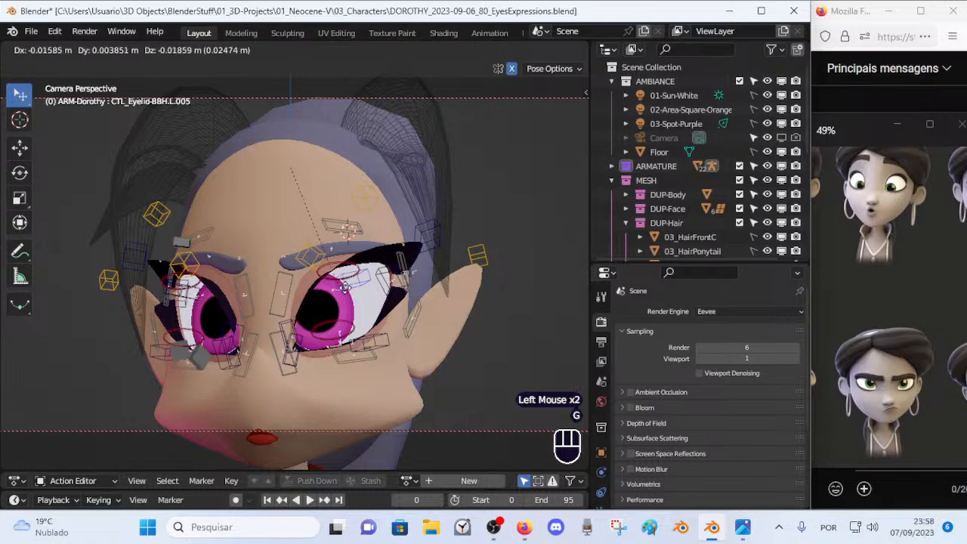
pyautogui.click(341, 295)
# Step: Nudge the inner eyebrow handler inward and down, and the middle eyebrow handler further inward
pyautogui.click(311, 266)
pyautogui.press('g')
pyautogui.click(302, 270)
pyautogui.click(353, 210)
pyautogui.press('g')
pyautogui.click(343, 208)
# Step: Reposition the middle eyebrow handler CTL_Eyebrow-BB-Handler.L.002 from a side view to adjust the brow's arch
pyautogui.moveTo(344, 209); pyautogui.dragTo(325, 263, button='middle')
pyautogui.press('g')
pyautogui.click(448, 276)
pyautogui.press('g')
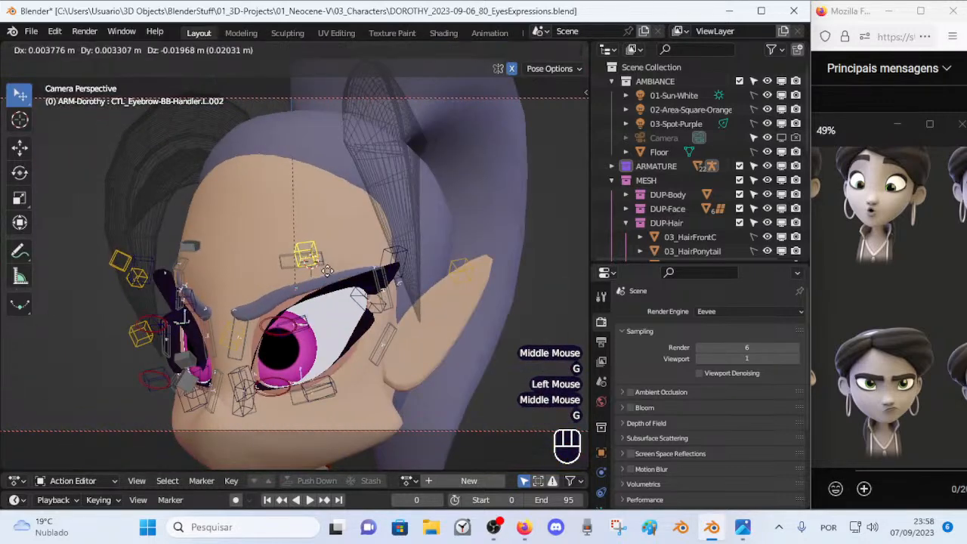
pyautogui.click(484, 271)
# Step: Scale, rotate and move the outer eyebrow handler CTL_Eyebrow-BB-Handler.L.003 to shape the outer brow ends
pyautogui.click(464, 269)
pyautogui.moveTo(471, 268); pyautogui.dragTo(390, 266, button='middle')
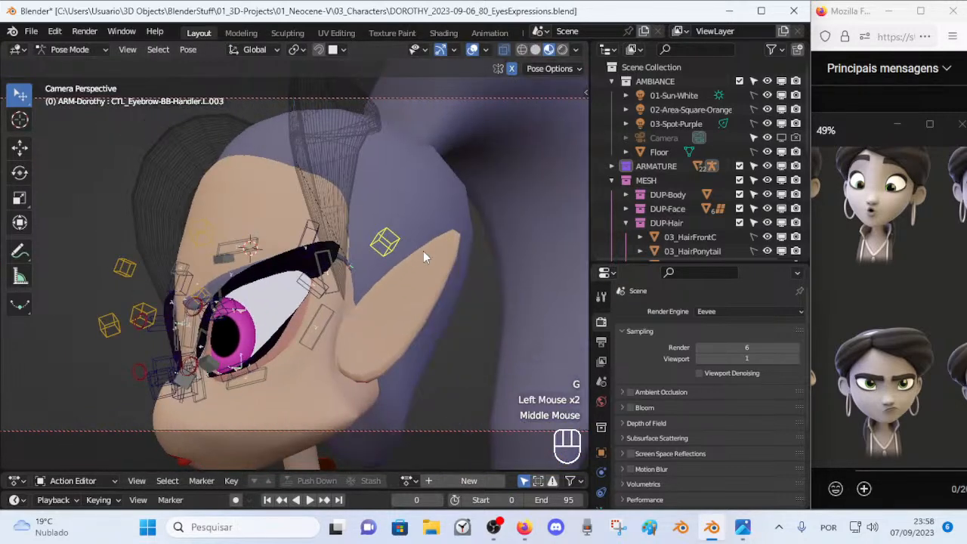
pyautogui.click(393, 214)
pyautogui.press('s')
pyautogui.click(425, 225)
pyautogui.press('r')
pyautogui.click(419, 192)
pyautogui.moveTo(418, 192); pyautogui.dragTo(380, 233, button='middle')
pyautogui.press('g')
pyautogui.click(269, 251)
# Step: Move the middle eyebrow handler CTL_Eyebrow-BB-Handler.L.002 inward and down to smooth the brow curve
pyautogui.click(197, 255)
pyautogui.press('g')
pyautogui.click(204, 259)
pyautogui.moveTo(203, 259); pyautogui.dragTo(279, 242, button='middle')
pyautogui.press('g')
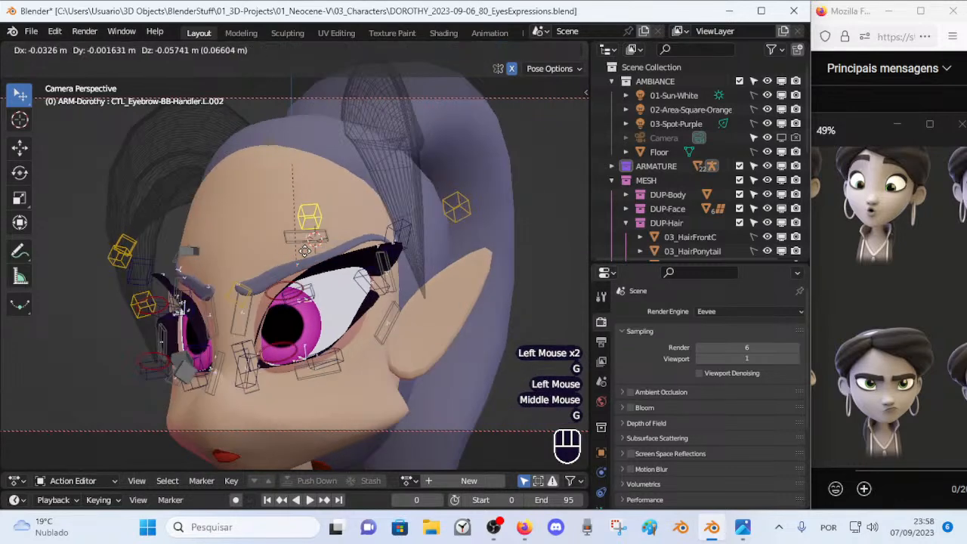
pyautogui.click(300, 252)
pyautogui.press('g')
pyautogui.click(292, 263)
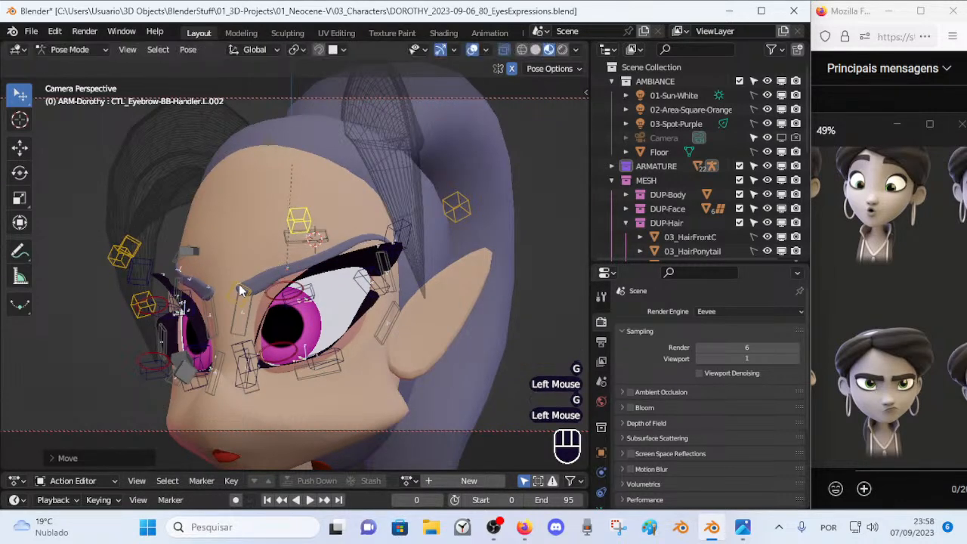
# Step: Move the inner eyebrow handler CTL_Eyebrow-BB-Handler.L.001 up and slightly outward to lift the inner brow tips
pyautogui.click(239, 285)
pyautogui.press('g')
pyautogui.click(238, 277)
pyautogui.press('g')
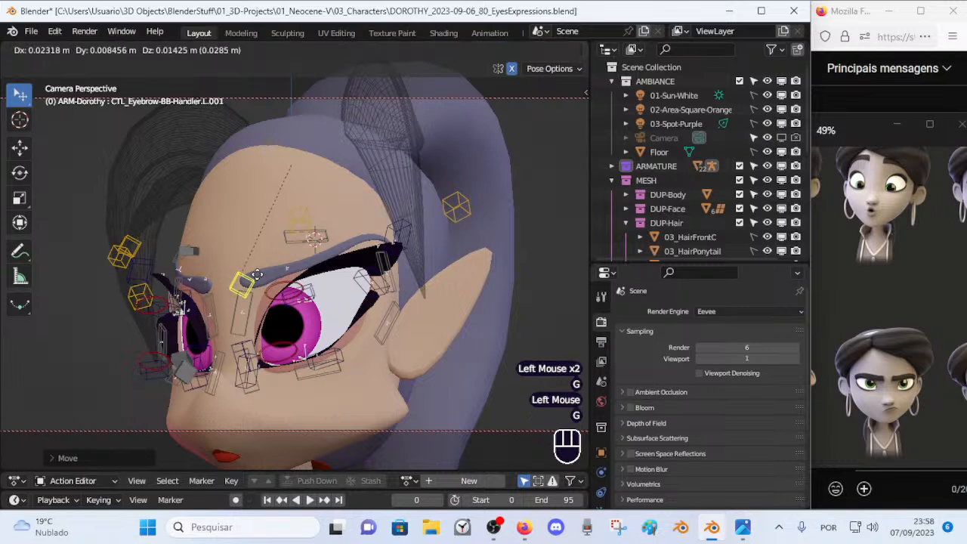
pyautogui.click(259, 279)
pyautogui.press('g')
pyautogui.click(256, 276)
# Step: Nudge the middle eyebrow handler CTL_Eyebrow-BB-Handler.L.002 slightly further inward and down
pyautogui.click(299, 223)
pyautogui.press('g')
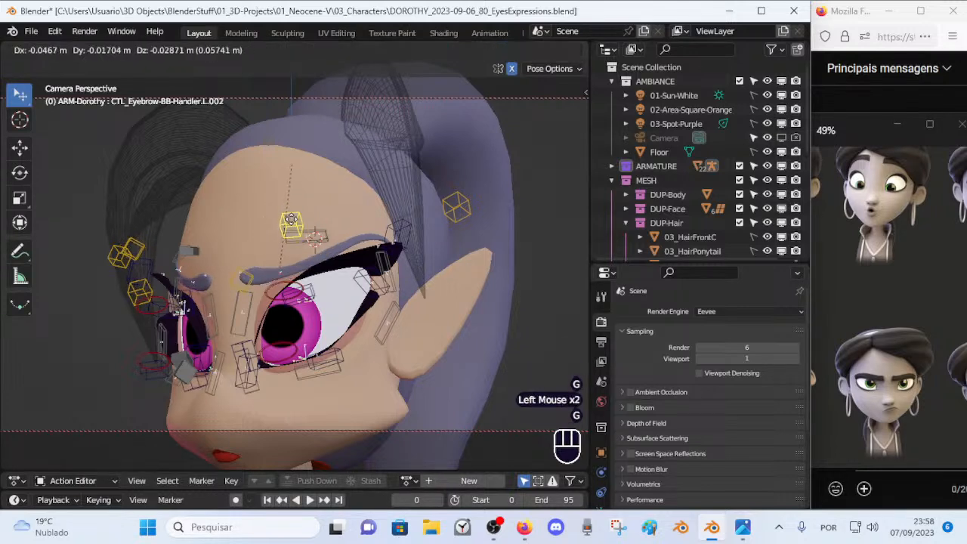
pyautogui.click(292, 226)
# Step: Move the upper eyelid handler CTL_Eyelid-BBH.L.005 outward along the lid and check the lid shape up close
pyautogui.moveTo(292, 253); pyautogui.dragTo(361, 298, button='middle')
pyautogui.click(304, 306)
pyautogui.press('g')
pyautogui.press('Escape')
pyautogui.click(305, 303)
pyautogui.press('g')
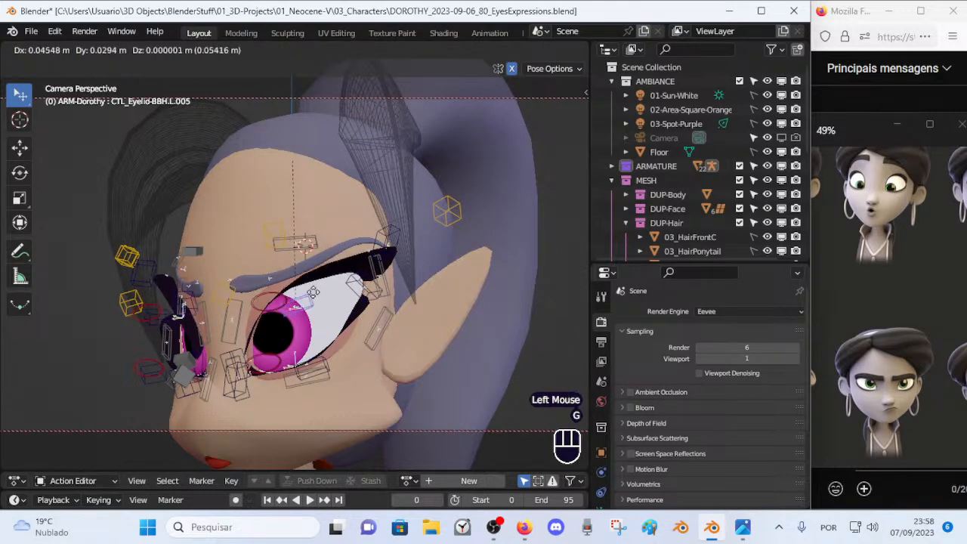
pyautogui.click(328, 297)
pyautogui.moveTo(329, 297)
pyautogui.mouseDown(button='middle')
pyautogui.moveTo(344, 298)
pyautogui.moveTo(319, 300)
pyautogui.mouseUp(button='middle')
pyautogui.scroll(2, 317, 301)
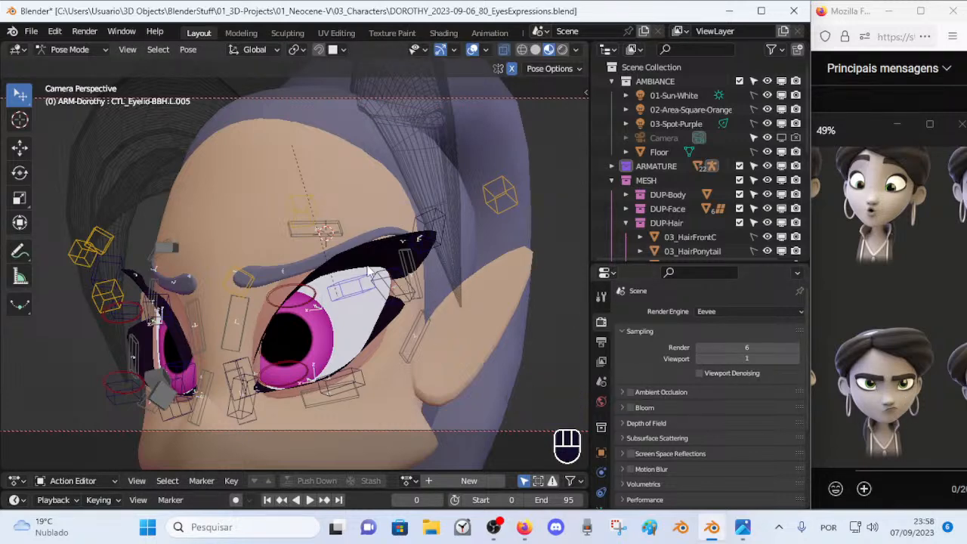
pyautogui.scroll(-2, 382, 281)
# Step: Pull the lower eyelid handler CTL_Eyelid-BBH.L.002 outward and slightly up
pyautogui.moveTo(325, 304); pyautogui.dragTo(353, 337, button='middle')
pyautogui.click(352, 337)
pyautogui.press('g')
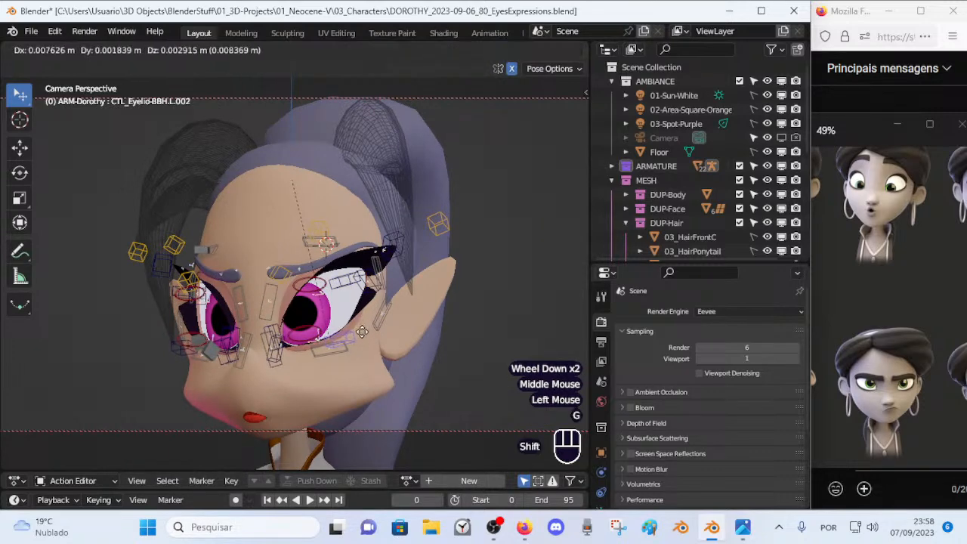
pyautogui.keyDown('shift'); pyautogui.click(416, 310); pyautogui.keyUp('shift')
# Step: Raise the outer upper eyelid handler CTL_Eyelid-BBH.L.006 slightly to refine the outer lid corner
pyautogui.moveTo(415, 311); pyautogui.dragTo(380, 306, button='middle')
pyautogui.click(383, 243)
pyautogui.press('g')
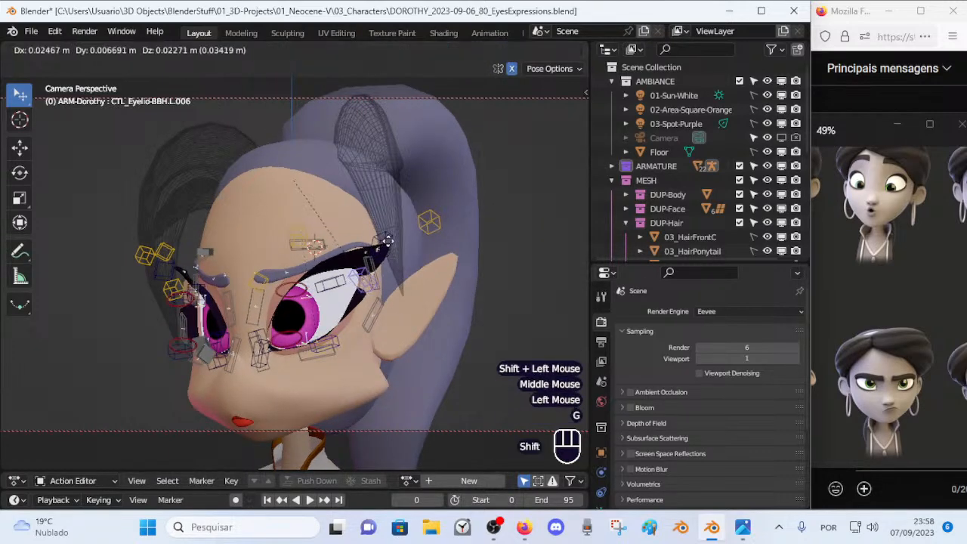
pyautogui.keyDown('shift'); pyautogui.click(355, 263); pyautogui.keyUp('shift')
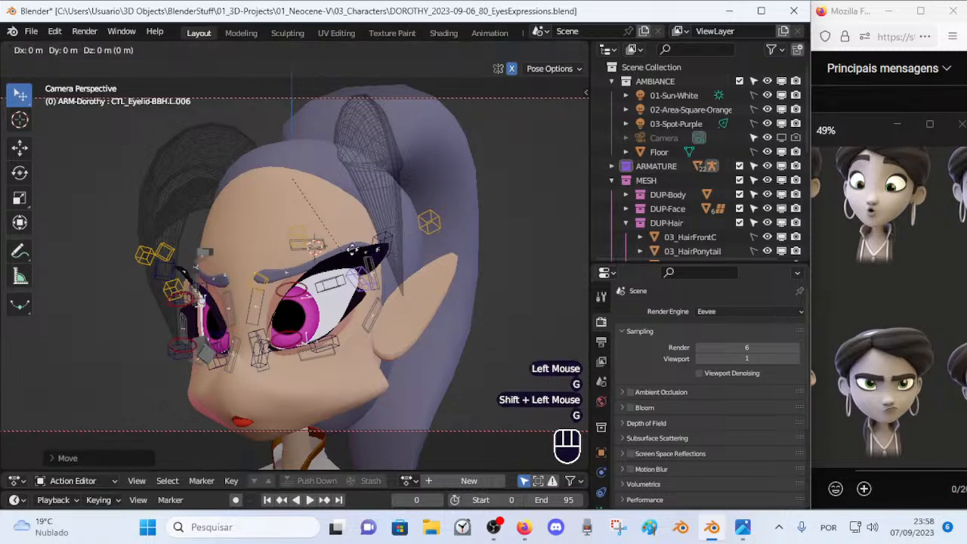
pyautogui.press('g')
pyautogui.keyDown('shift'); pyautogui.click(350, 237); pyautogui.keyUp('shift')
# Step: Select both eye-track controls, scale them down to about 0.81, and move them up and apart
pyautogui.moveTo(310, 330); pyautogui.dragTo(362, 329, button='middle')
pyautogui.scroll(-1, 326, 336)
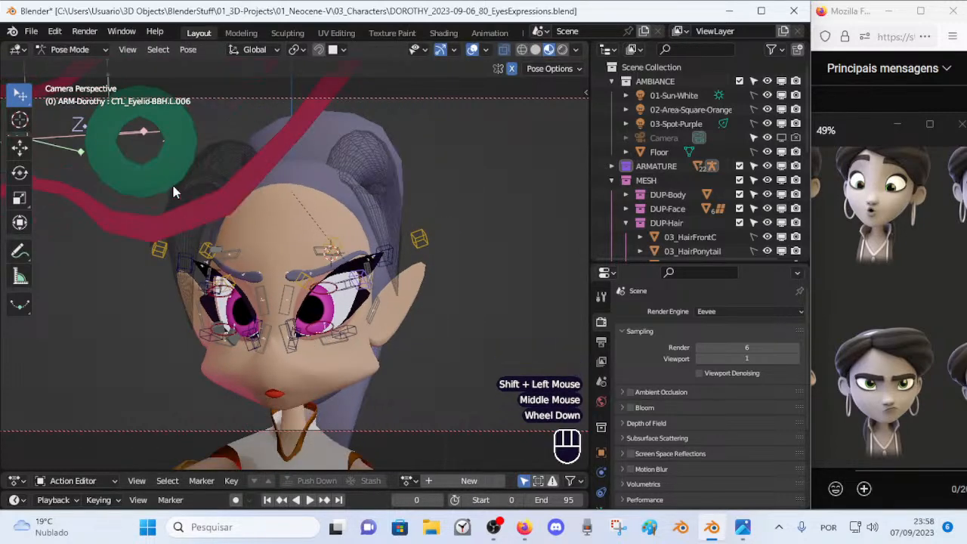
pyautogui.scroll(-1, 173, 200)
pyautogui.keyDown('shift'); pyautogui.moveTo(173, 201); pyautogui.dragTo(223, 244, button='middle'); pyautogui.keyUp('shift')
pyautogui.scroll(1, 224, 244)
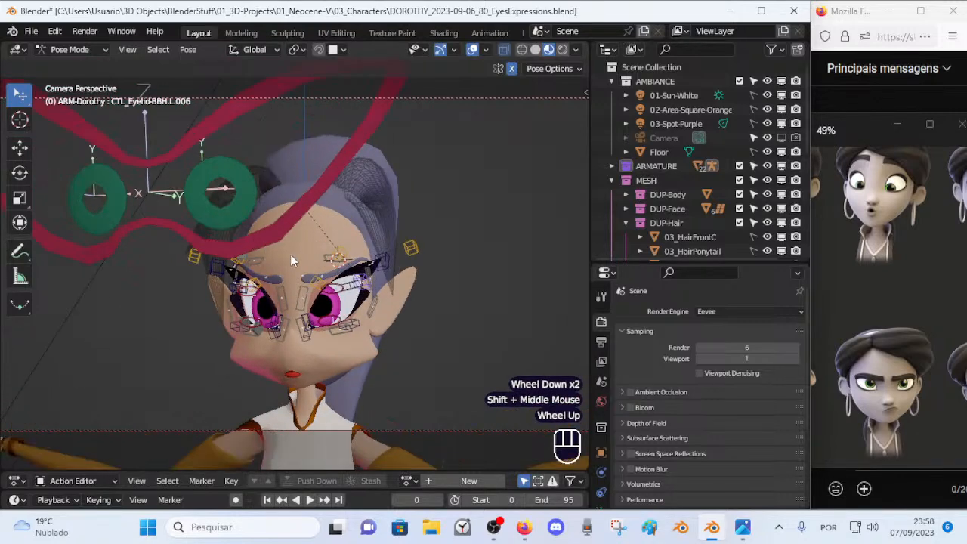
pyautogui.click(240, 220)
pyautogui.keyDown('shift'); pyautogui.click(105, 203); pyautogui.keyUp('shift')
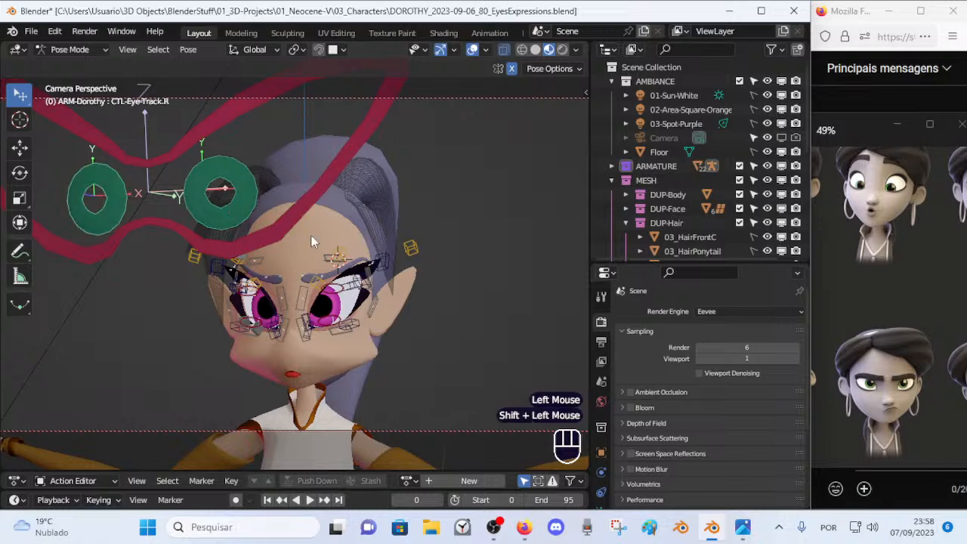
pyautogui.press('s')
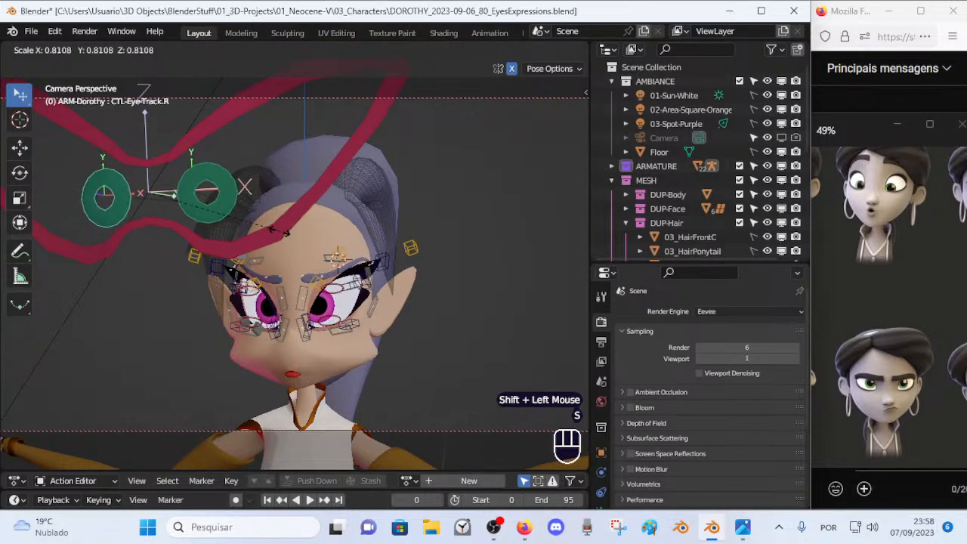
pyautogui.click(280, 224)
pyautogui.press('g')
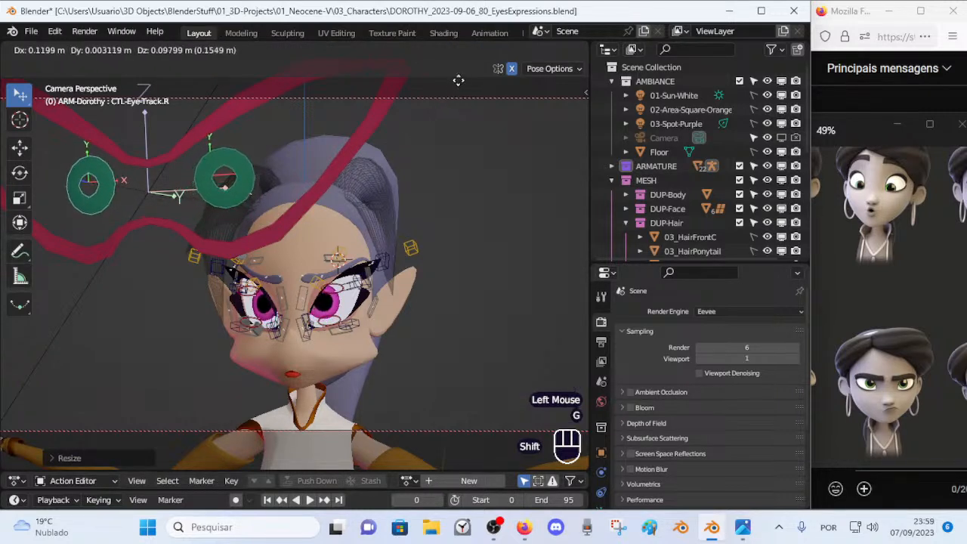
pyautogui.keyDown('shift'); pyautogui.click(428, 326); pyautogui.keyUp('shift')
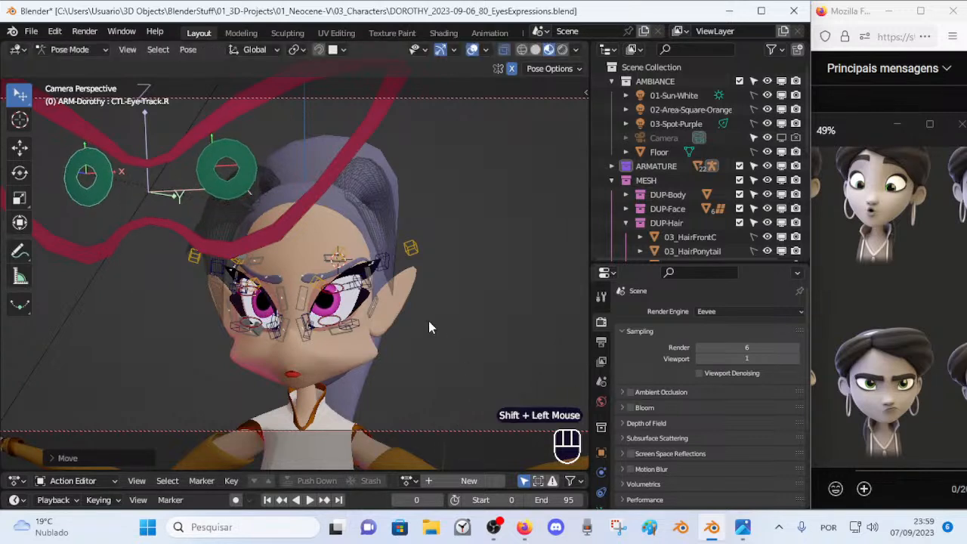
# Step: Rescale the master eye control MTR-Eyes-TRACK slightly larger and nudge it slightly up and sideways
pyautogui.click(309, 216)
pyautogui.press('s')
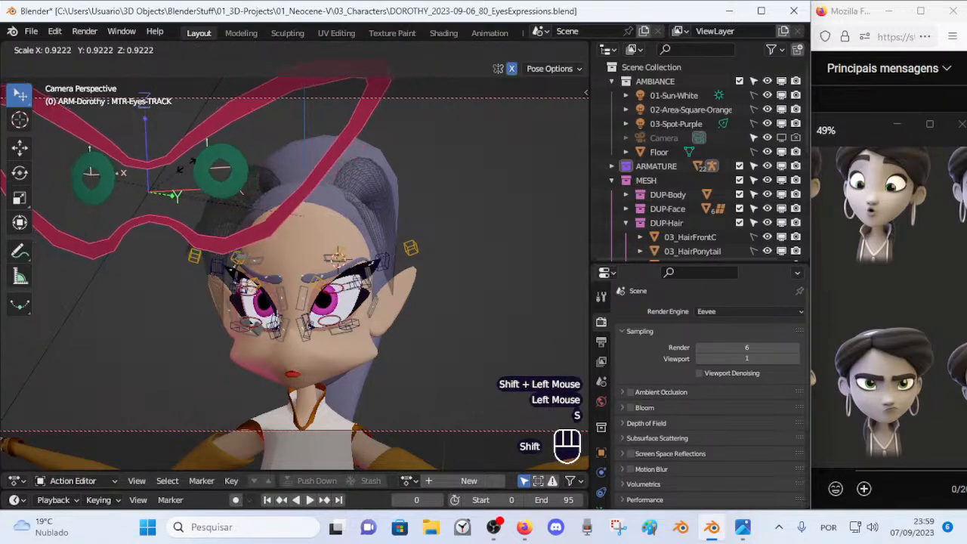
pyautogui.keyDown('shift'); pyautogui.click(475, 196); pyautogui.keyUp('shift')
pyautogui.press('g')
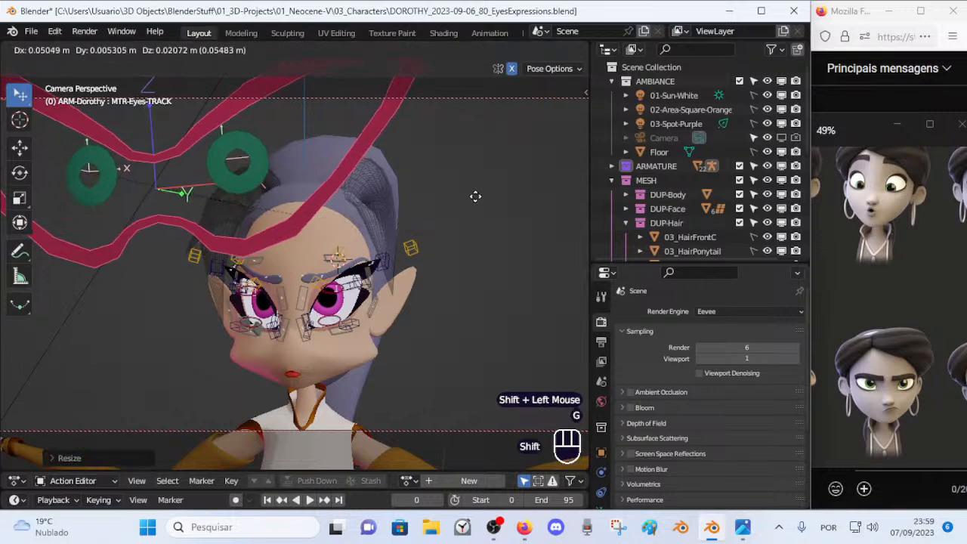
pyautogui.keyDown('shift'); pyautogui.click(396, 278); pyautogui.keyUp('shift')
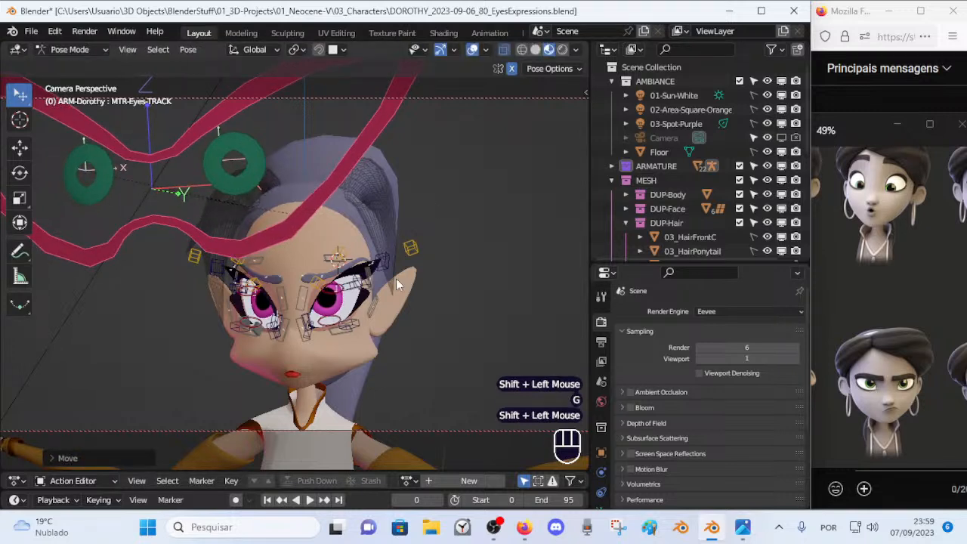
# Step: Select both eye-track controls, CTL-Eye-Track.L and CTL-Eye-Track.R, and shift them slightly downward to redirect the gaze
pyautogui.click(234, 178)
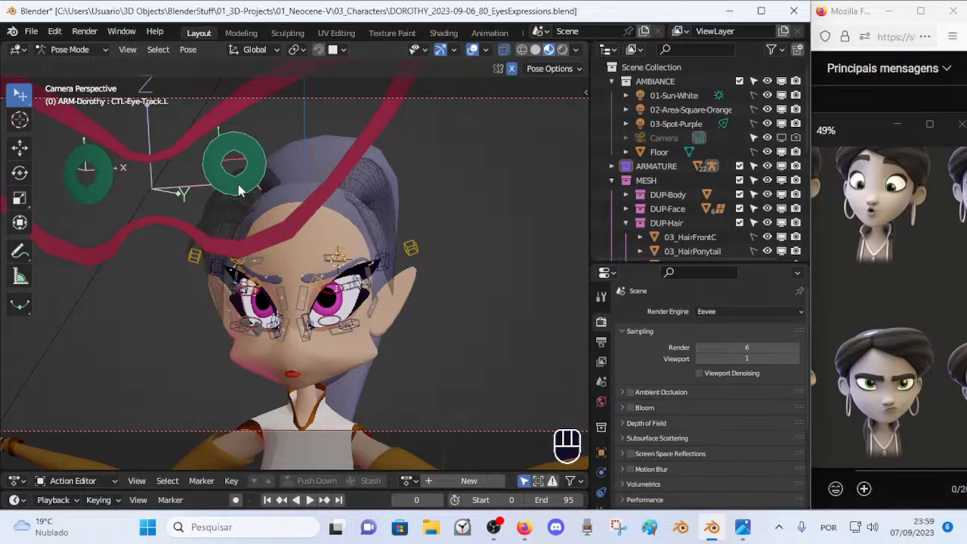
pyautogui.moveTo(293, 225); pyautogui.dragTo(271, 219, button='middle')
pyautogui.keyDown('shift'); pyautogui.click(90, 188); pyautogui.keyUp('shift')
pyautogui.press('g')
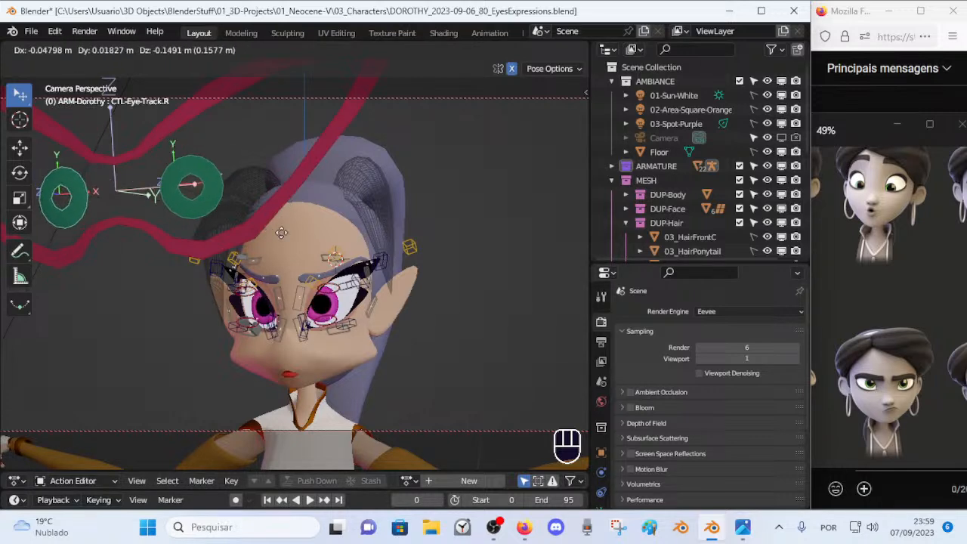
pyautogui.click(277, 228)
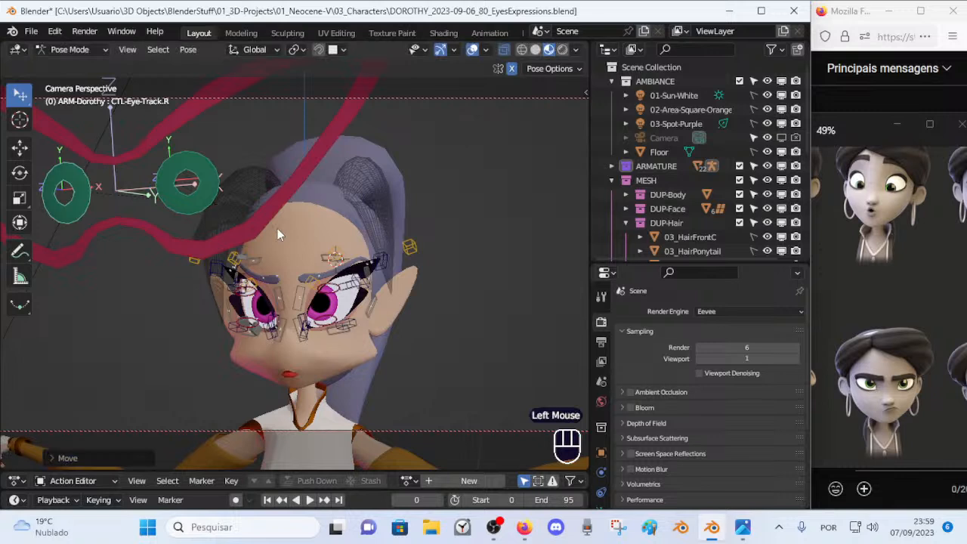
pyautogui.press('g')
pyautogui.click(281, 225)
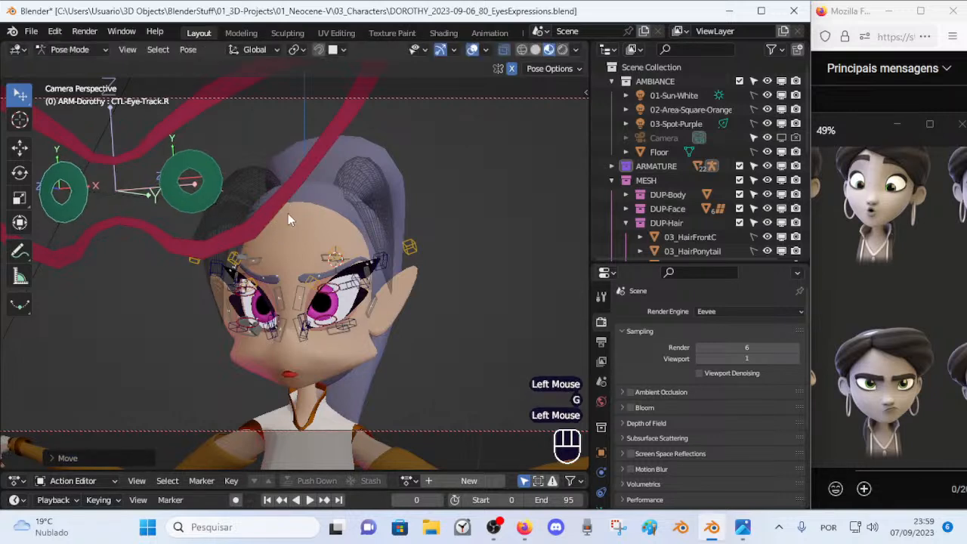
# Step: Nudge the master eye control MTR-Eyes-TRACK slightly upward
pyautogui.click(293, 198)
pyautogui.press('g')
pyautogui.press('shift')
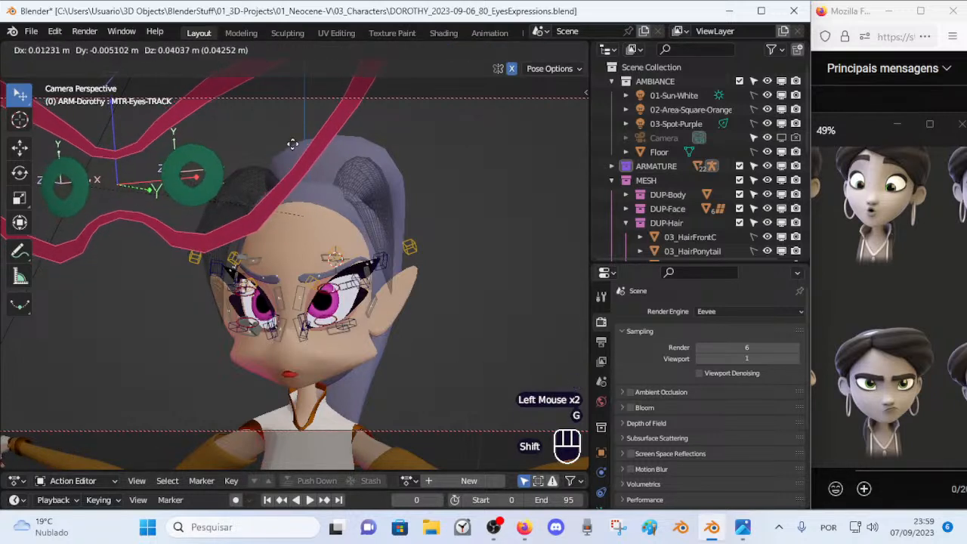
pyautogui.keyDown('shift'); pyautogui.click(294, 187); pyautogui.keyUp('shift')
# Step: Raise the eyebrow handlers CTL_Eyebrow-BB-Handler.L.002 and CTL_Eyebrow-BB-Handler.L.001 slightly to refine the frowning brow
pyautogui.scroll(1, 361, 234)
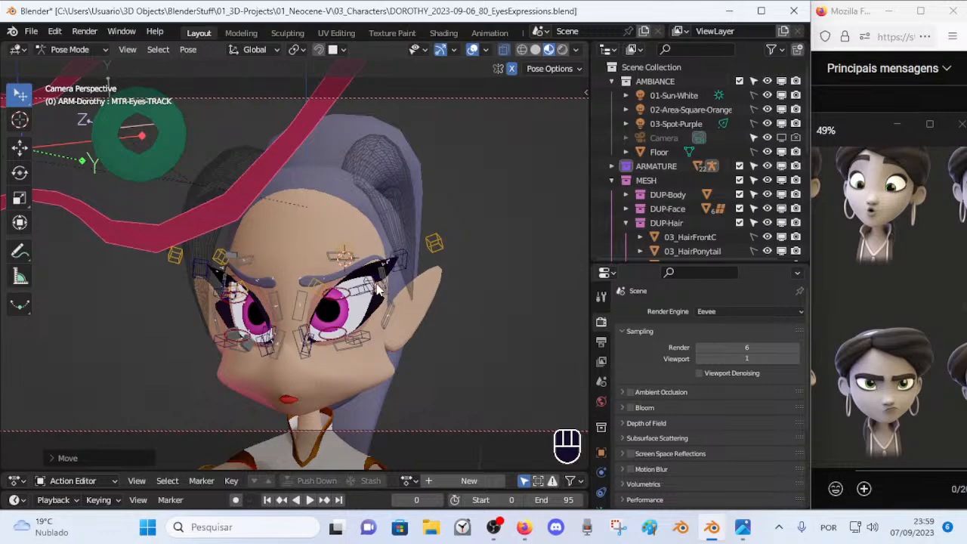
pyautogui.click(342, 247)
pyautogui.press('g')
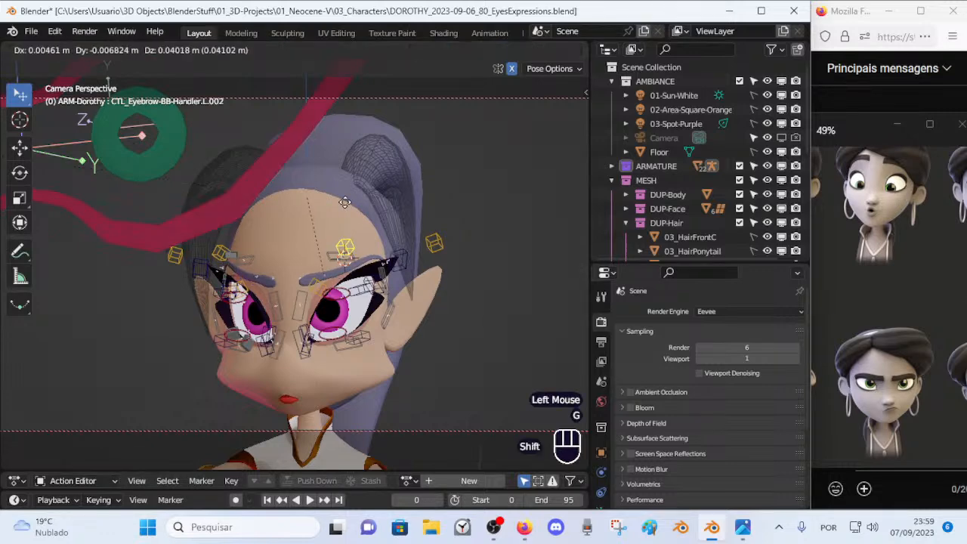
pyautogui.keyDown('shift'); pyautogui.click(325, 281); pyautogui.keyUp('shift')
pyautogui.keyDown('shift'); pyautogui.click(322, 267); pyautogui.keyUp('shift')
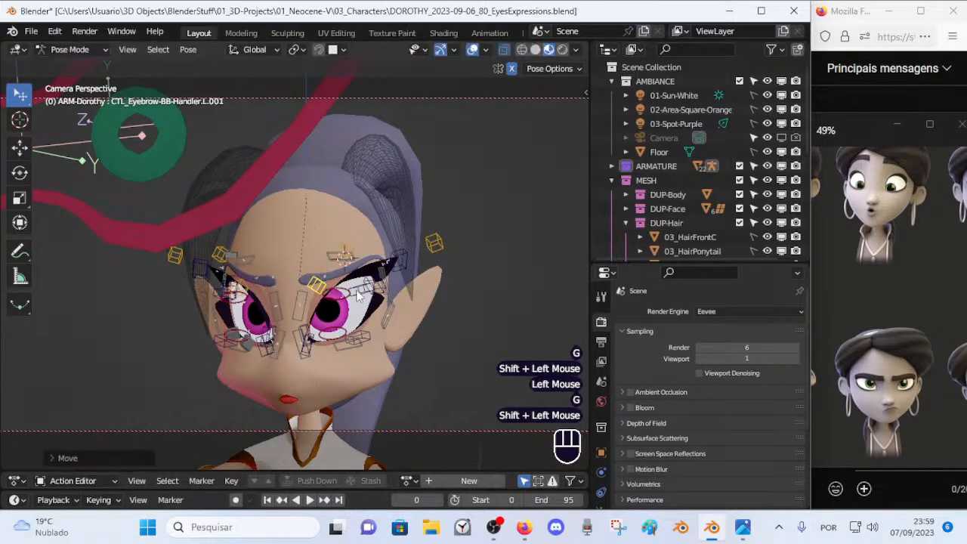
# Step: Render the frowning expression and save the result under a new number as a PNG in the FacialExpressions folder
pyautogui.moveTo(322, 267); pyautogui.dragTo(447, 282, button='middle')
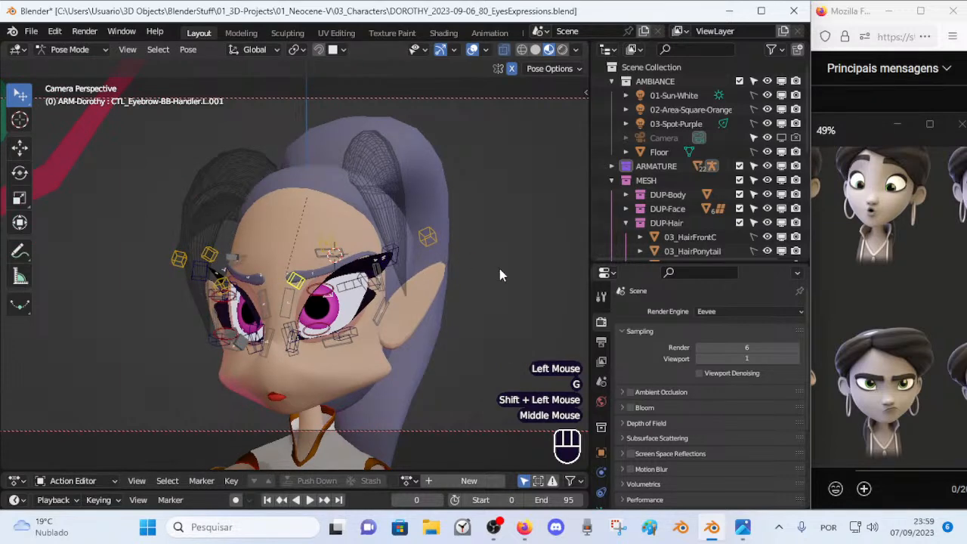
pyautogui.moveTo(401, 282); pyautogui.dragTo(388, 265, button='middle')
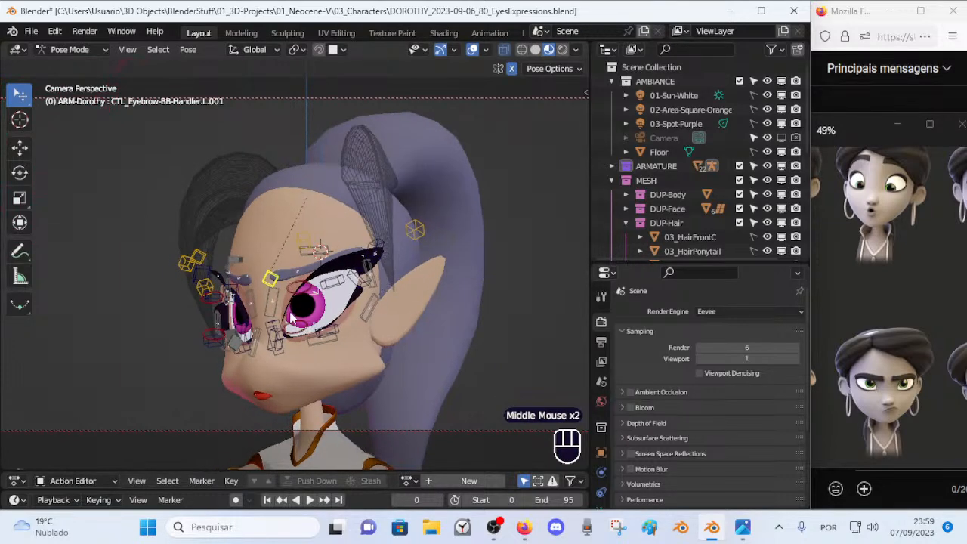
pyautogui.moveTo(302, 325); pyautogui.dragTo(409, 336, button='middle')
pyautogui.scroll(1, 311, 317)
pyautogui.scroll(-1, 427, 319)
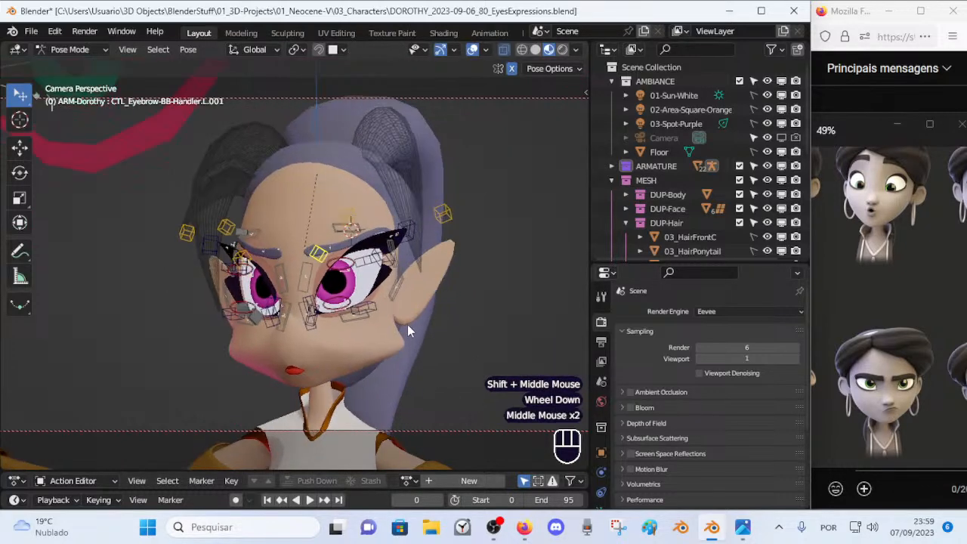
pyautogui.press('F12')
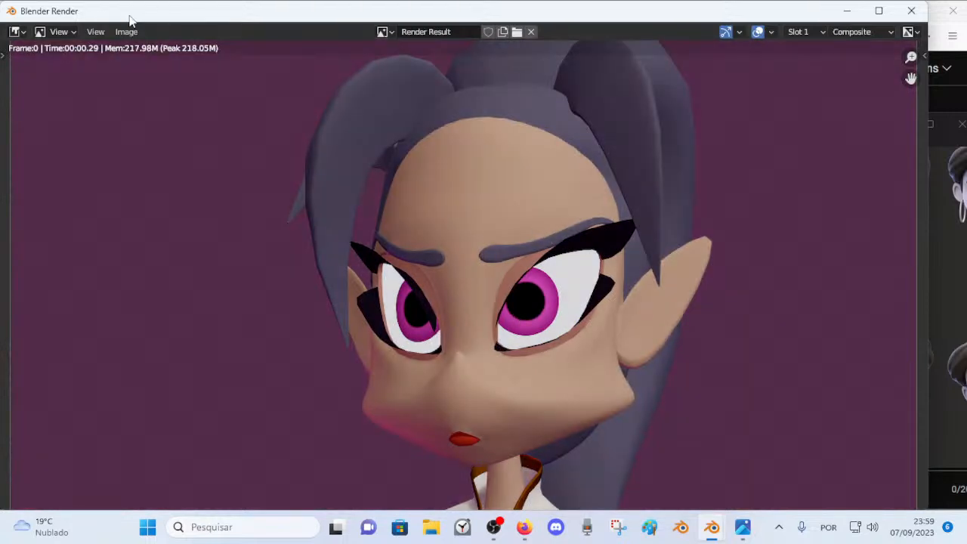
pyautogui.click(126, 31)
pyautogui.click(167, 163)
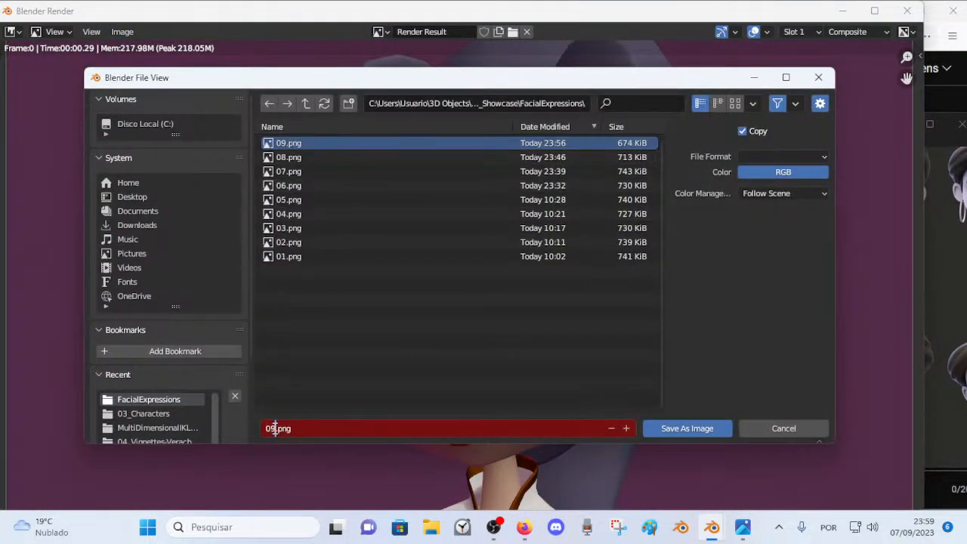
pyautogui.press('BackSpace')
pyautogui.write('1')
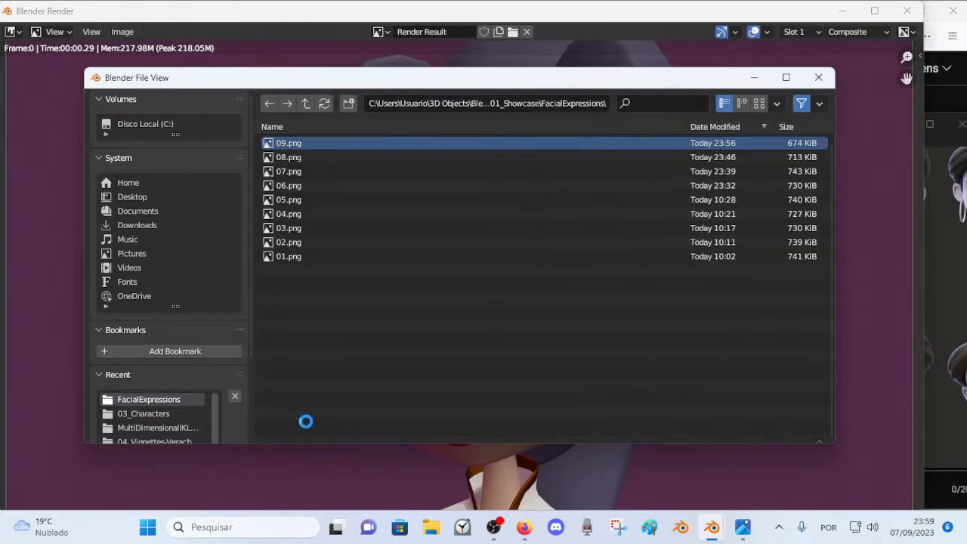
pyautogui.press('Return')
pyautogui.click(906, 10)
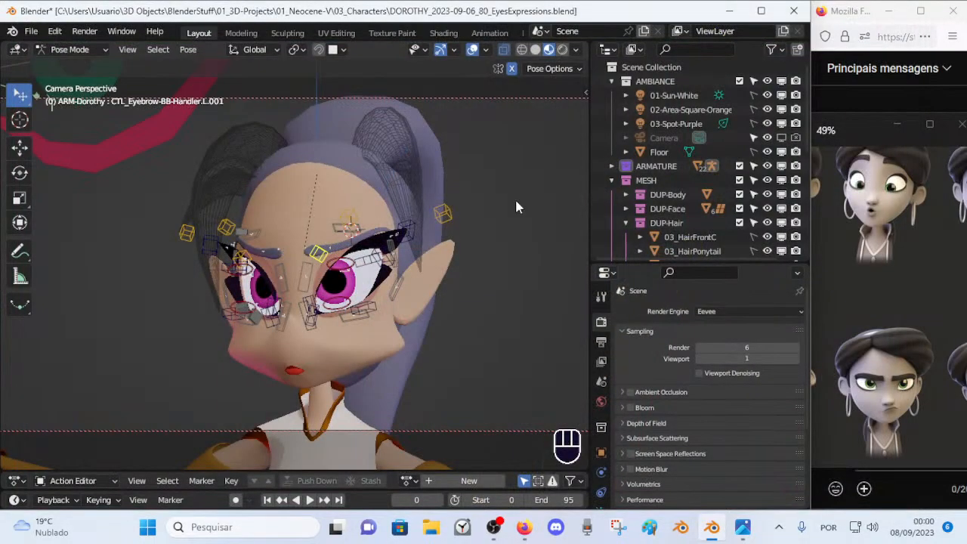
# Step: Examine the posed face and eyes from several angles and distances
pyautogui.scroll(-2, 201, 175)
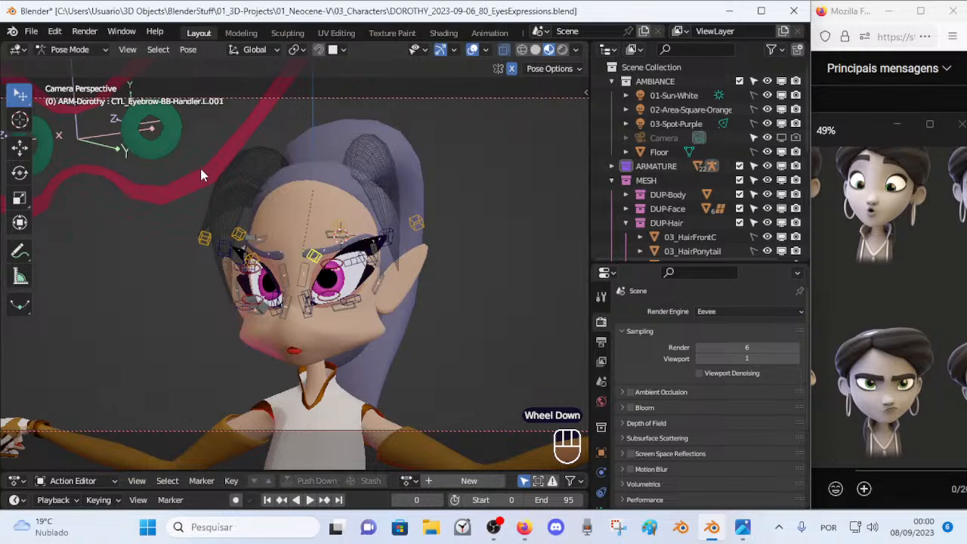
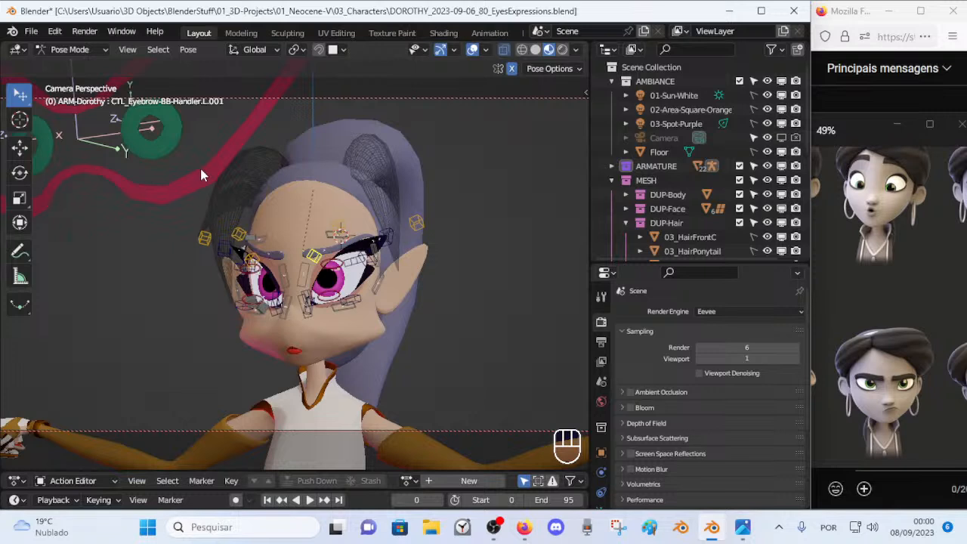
pyautogui.moveTo(227, 189); pyautogui.dragTo(317, 230, button='middle')
pyautogui.moveTo(317, 231)
pyautogui.mouseDown(button='middle')
pyautogui.moveTo(349, 240)
pyautogui.moveTo(300, 238)
pyautogui.moveTo(315, 248)
pyautogui.moveTo(308, 238)
pyautogui.moveTo(320, 236)
pyautogui.mouseUp(button='middle')
pyautogui.middleClick(348, 237)
pyautogui.scroll(1, 324, 241)
pyautogui.scroll(-1, 323, 240)
pyautogui.moveTo(322, 234); pyautogui.dragTo(377, 234, button='middle')
pyautogui.scroll(1, 307, 236)
pyautogui.scroll(1, 339, 227)
pyautogui.scroll(1, 373, 208)
pyautogui.scroll(-1, 345, 219)
# Step: Select all of the rig's visible controls, reset them to the neutral pose, and save the Blender file
pyautogui.press('a')
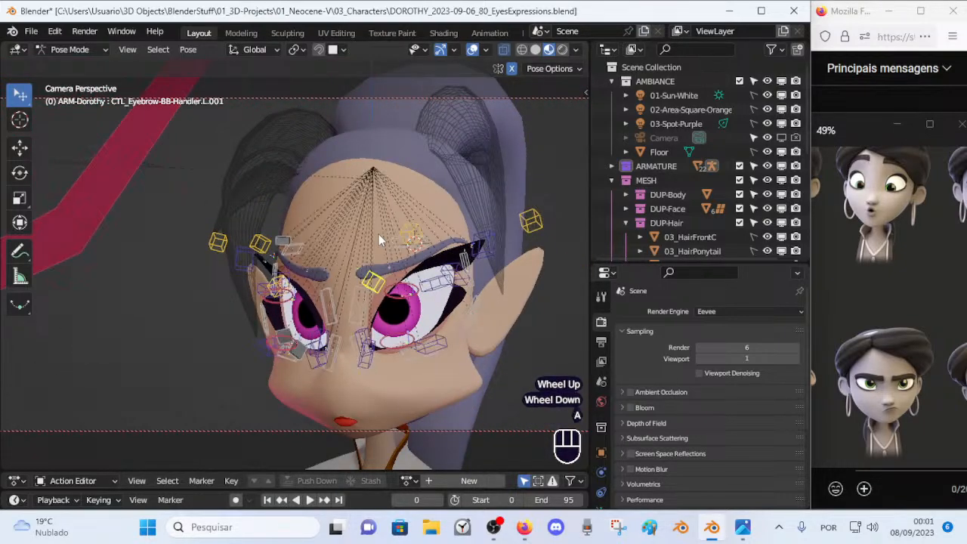
pyautogui.hotkey('alt', 'q')
pyautogui.hotkey('alt', 'q')
pyautogui.hotkey('alt', 'q')
pyautogui.scroll(-1, 379, 239)
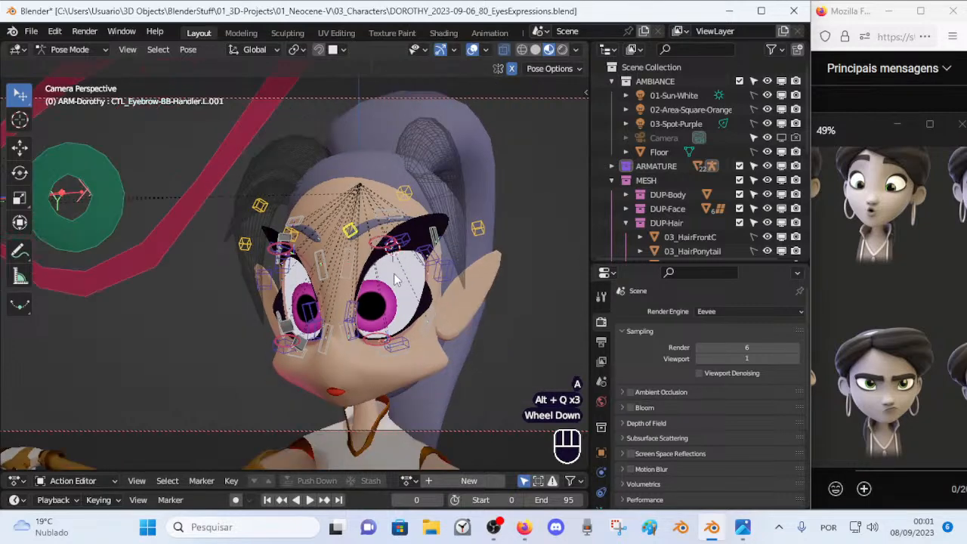
pyautogui.hotkey('ctrl', 's')
# Step: Widen and reposition the reference image window so the last expression in the lower row shows beside the Blender viewport
pyautogui.click(860, 324)
pyautogui.moveTo(739, 126); pyautogui.dragTo(679, 120)
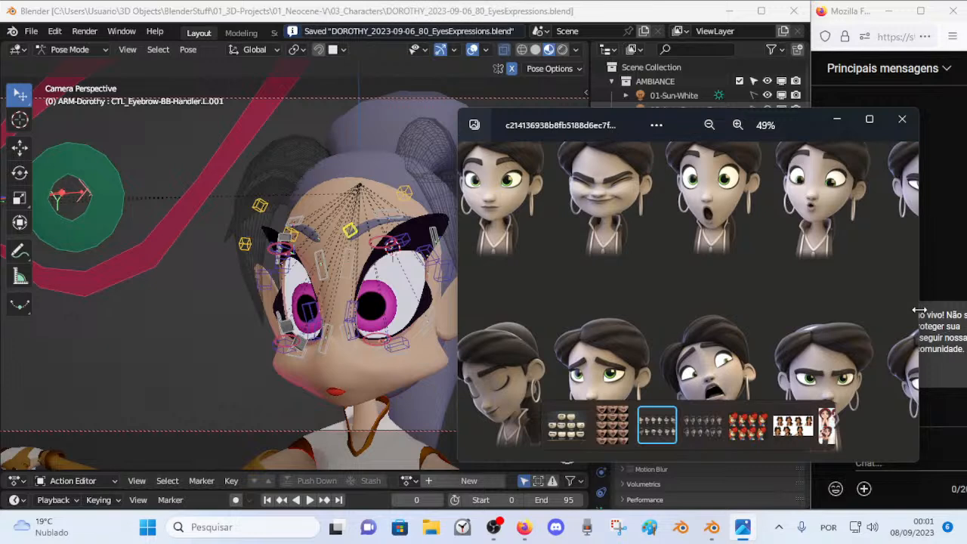
pyautogui.moveTo(917, 308); pyautogui.dragTo(965, 308)
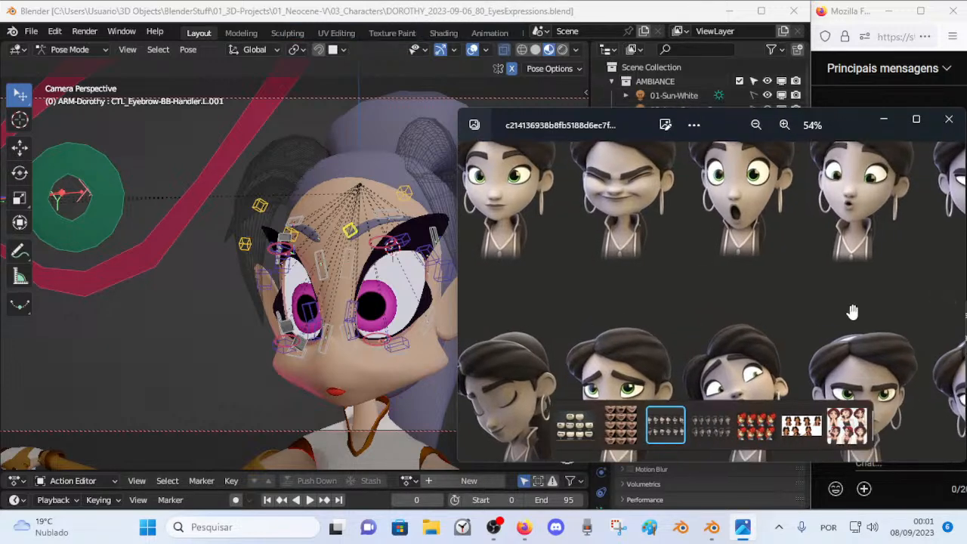
pyautogui.moveTo(852, 311); pyautogui.dragTo(560, 239)
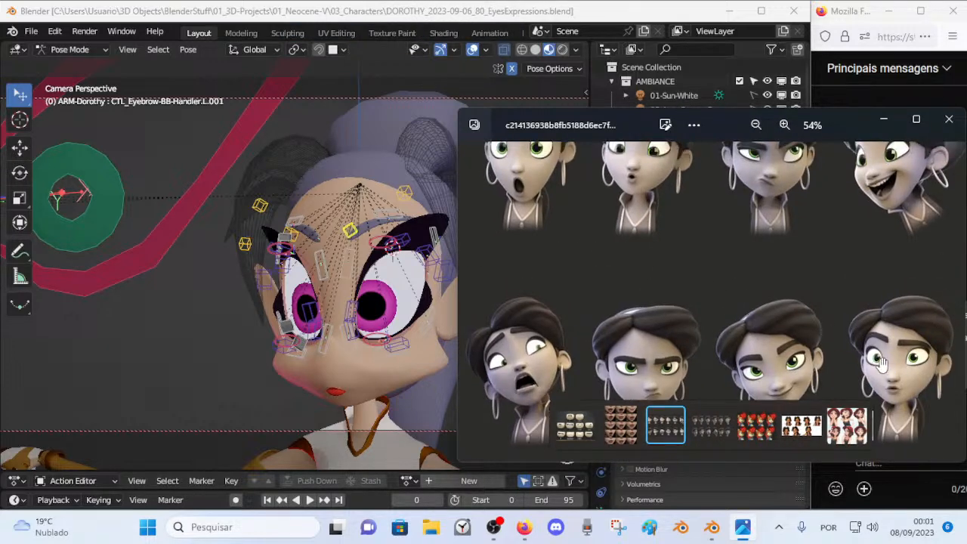
pyautogui.click(379, 288)
# Step: Raise the inner eyebrow handler CTL_Eyebrow-BB-Handler.L.001 by about 0.13 m with mirroring to the other brow
pyautogui.moveTo(401, 294); pyautogui.dragTo(391, 272, button='middle')
pyautogui.scroll(1, 397, 281)
pyautogui.keyDown('shift'); pyautogui.moveTo(391, 272); pyautogui.dragTo(400, 251, button='middle'); pyautogui.keyUp('shift')
pyautogui.scroll(1, 387, 256)
pyautogui.click(358, 172)
pyautogui.press('g')
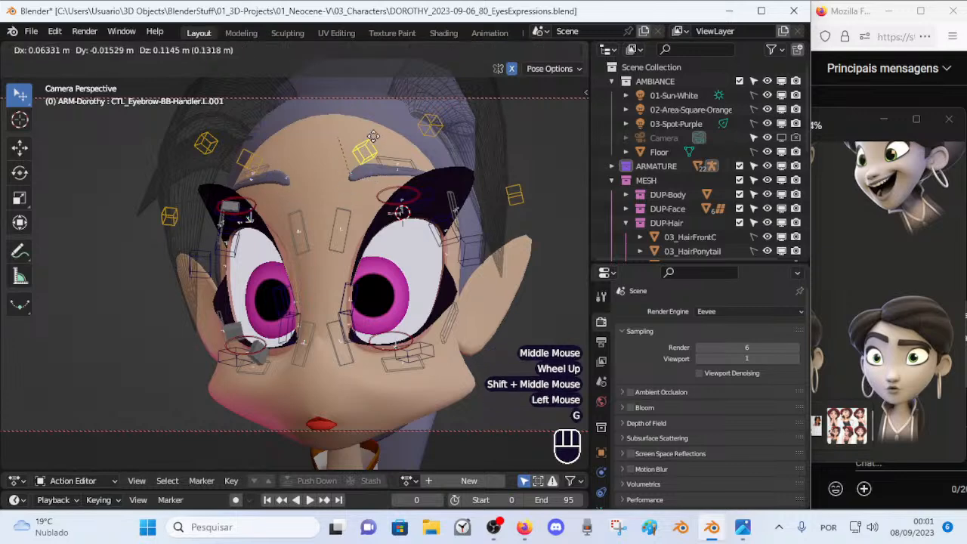
pyautogui.click(370, 138)
# Step: Reposition the eyebrow handler CTL_Eyebrow-BB-Handler.L.002 to shape the arch of both brows
pyautogui.scroll(-1, 370, 138)
pyautogui.moveTo(370, 138); pyautogui.dragTo(410, 183, button='middle')
pyautogui.click(390, 162)
pyautogui.press('g')
pyautogui.click(393, 173)
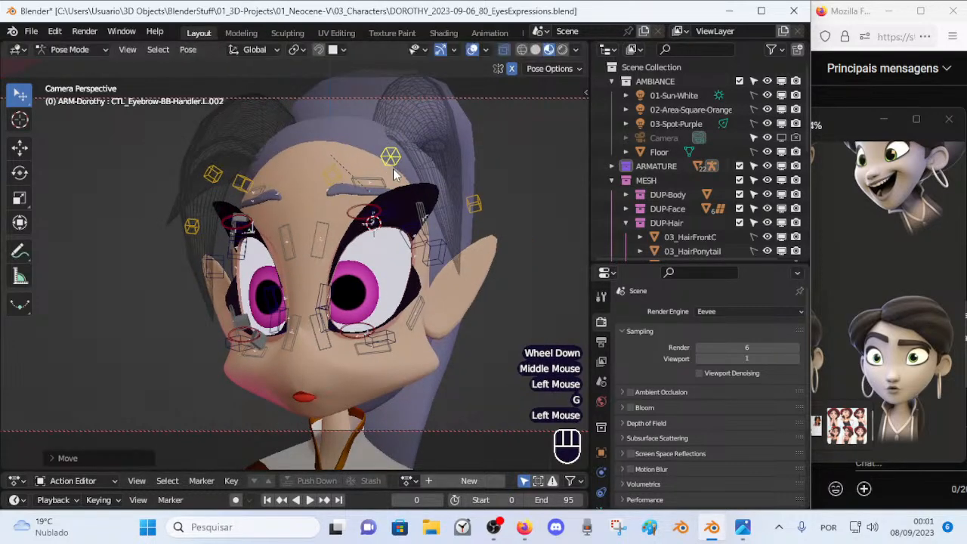
# Step: Turn off X-axis mirroring and adjust the left brow's inner handler and CTL_Eyebrow-BB-Handler.L.002 independently
pyautogui.hotkey('shift', 'x')
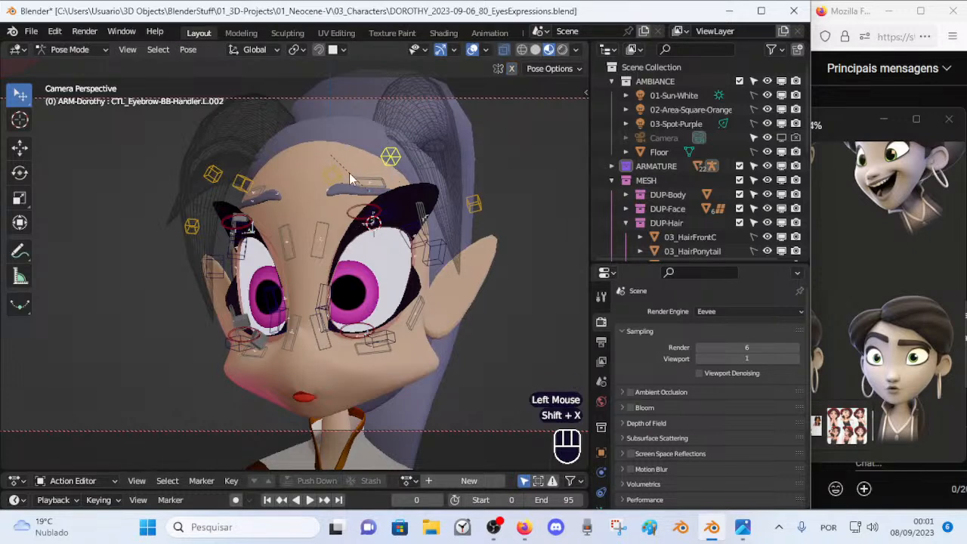
pyautogui.click(352, 175)
pyautogui.press('g')
pyautogui.click(347, 166)
pyautogui.click(391, 155)
pyautogui.press('g')
pyautogui.click(388, 158)
# Step: Move and rotate the left brow's inner handler to reshape the inner end of the eyebrow
pyautogui.click(336, 163)
pyautogui.press('g')
pyautogui.click(345, 163)
pyautogui.press('r')
pyautogui.click(364, 216)
pyautogui.press('g')
pyautogui.click(360, 214)
pyautogui.press('g')
pyautogui.click(356, 210)
# Step: Fine-tune CTL_Eyebrow-BB-Handler.L.002 and the inner handler to smooth the raised left eyebrow
pyautogui.click(385, 167)
pyautogui.press('g')
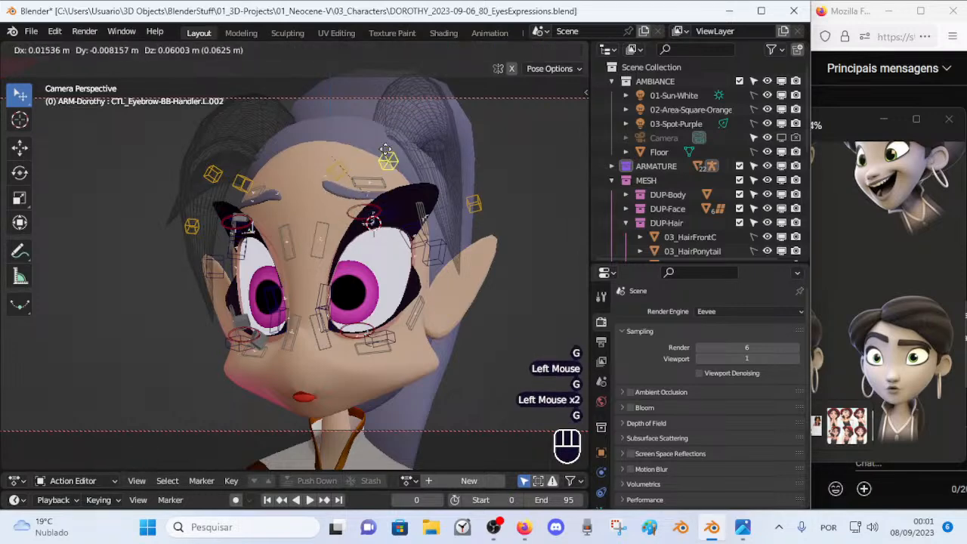
pyautogui.click(387, 153)
pyautogui.moveTo(412, 195); pyautogui.dragTo(404, 198, button='middle')
pyautogui.click(323, 180)
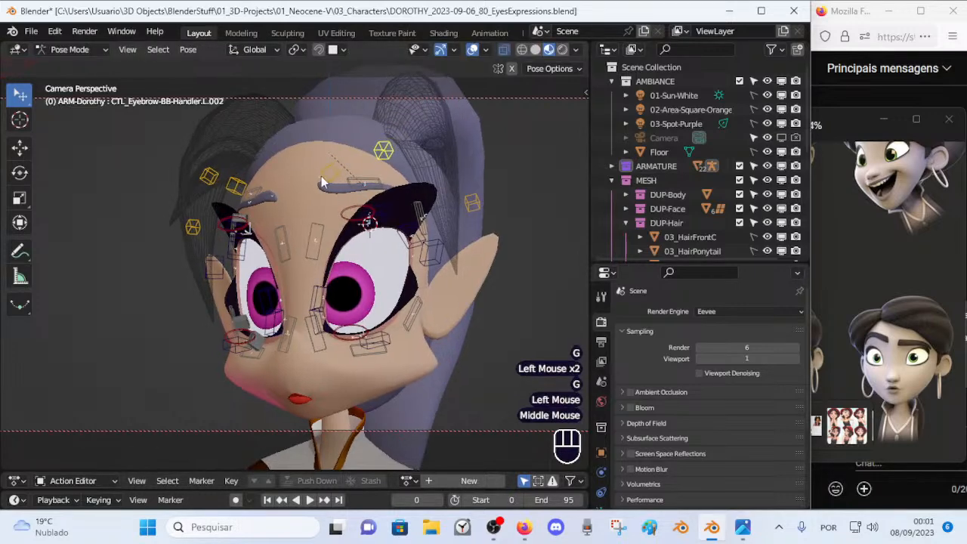
pyautogui.press('g')
pyautogui.click(338, 181)
pyautogui.click(384, 151)
pyautogui.press('g')
pyautogui.click(384, 151)
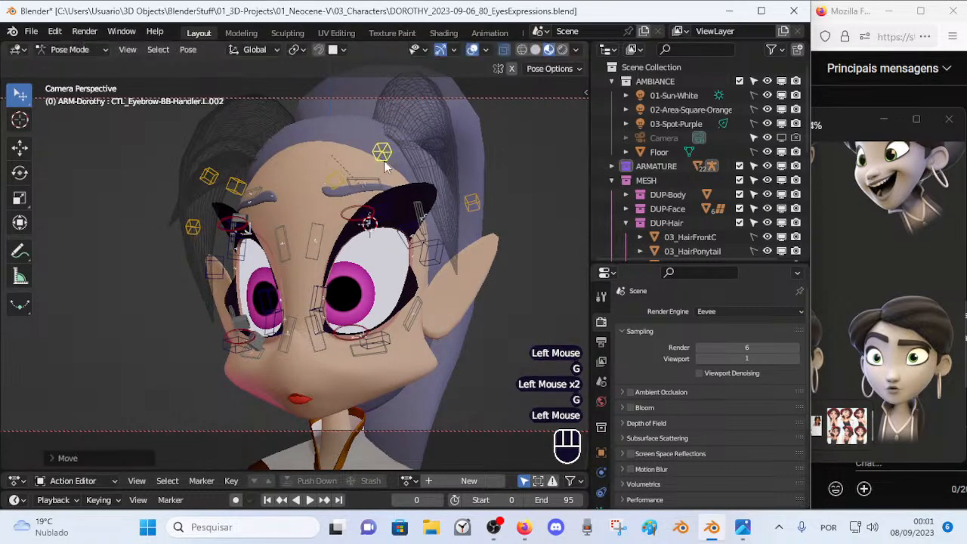
# Step: Nudge CTL-EyeContour-Top.L slightly upward and raise CTL-EyeContour-Bot.L to lift the left eye's lower contour
pyautogui.click(361, 218)
pyautogui.click(366, 217)
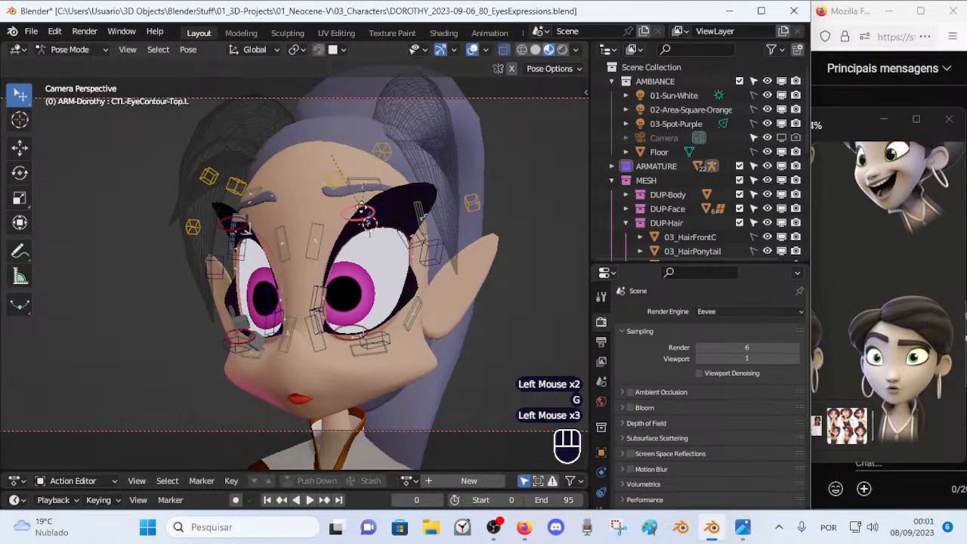
pyautogui.press('g')
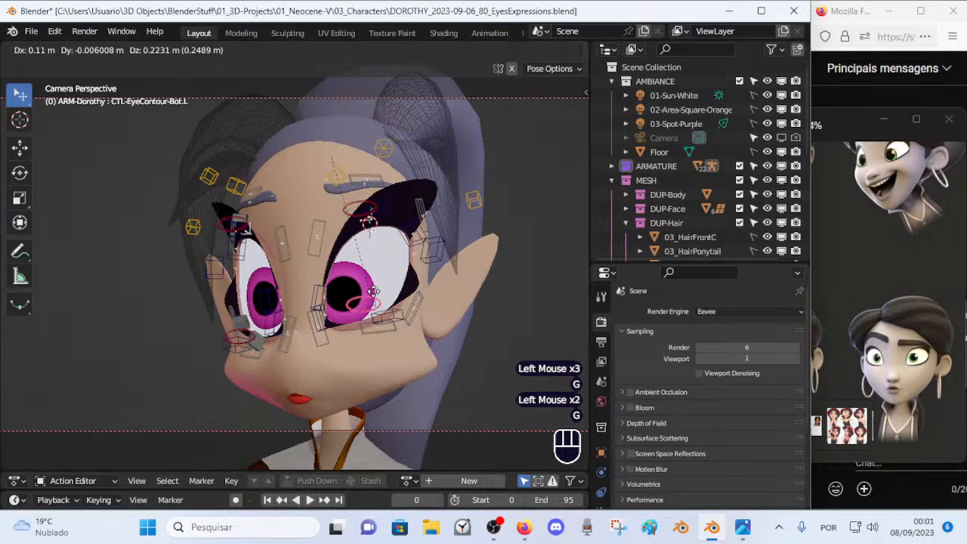
pyautogui.click(354, 297)
# Step: Move the left eye's inner-corner eyelid handlers upward to follow the raised lower contour
pyautogui.click(323, 322)
pyautogui.press('g')
pyautogui.click(321, 302)
pyautogui.click(319, 294)
pyautogui.press('g')
pyautogui.click(317, 287)
pyautogui.click(317, 288)
pyautogui.press('g')
pyautogui.click(326, 291)
# Step: Nudge the left eye's outer eyelid handlers CTL_Eyelid-BBH.L.002 and CTL_Eyelid-BBH.L.001 to refine the outer lid line
pyautogui.click(394, 305)
pyautogui.press('g')
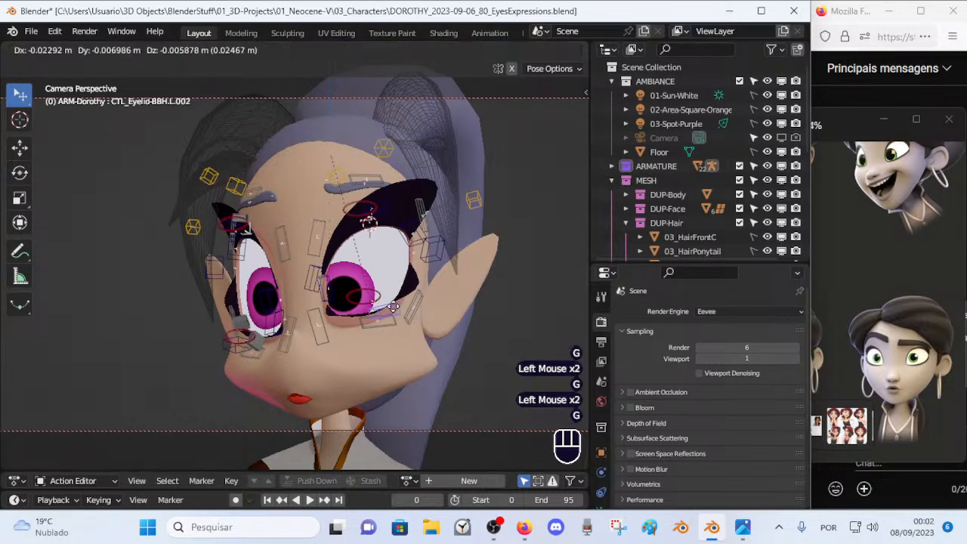
pyautogui.click(395, 306)
pyautogui.click(445, 261)
pyautogui.press('g')
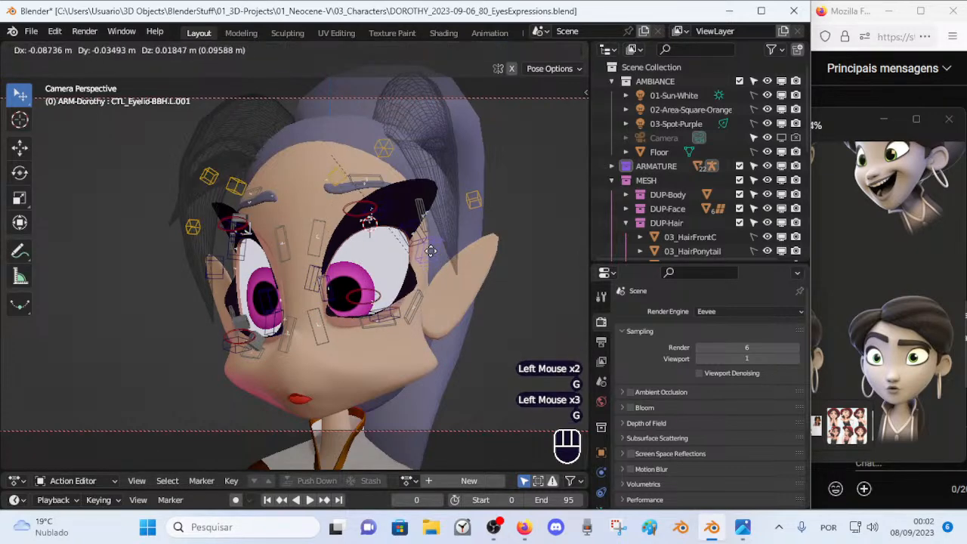
pyautogui.click(437, 252)
# Step: Scale down the master eye control MTR-Eyes-TRACK and move it slightly upward
pyautogui.moveTo(423, 258); pyautogui.dragTo(367, 282, button='middle')
pyautogui.click(317, 247)
pyautogui.scroll(-2, 317, 250)
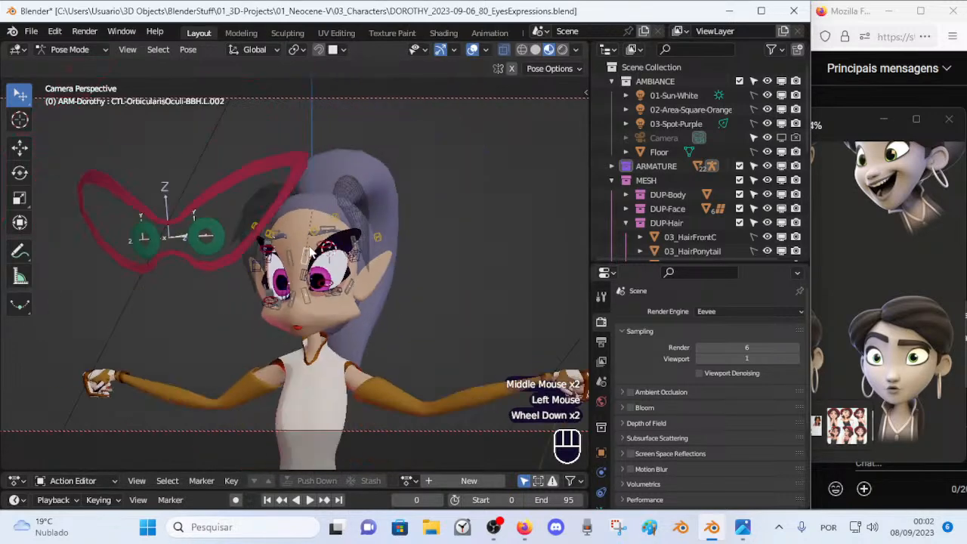
pyautogui.click(245, 228)
pyautogui.press('s')
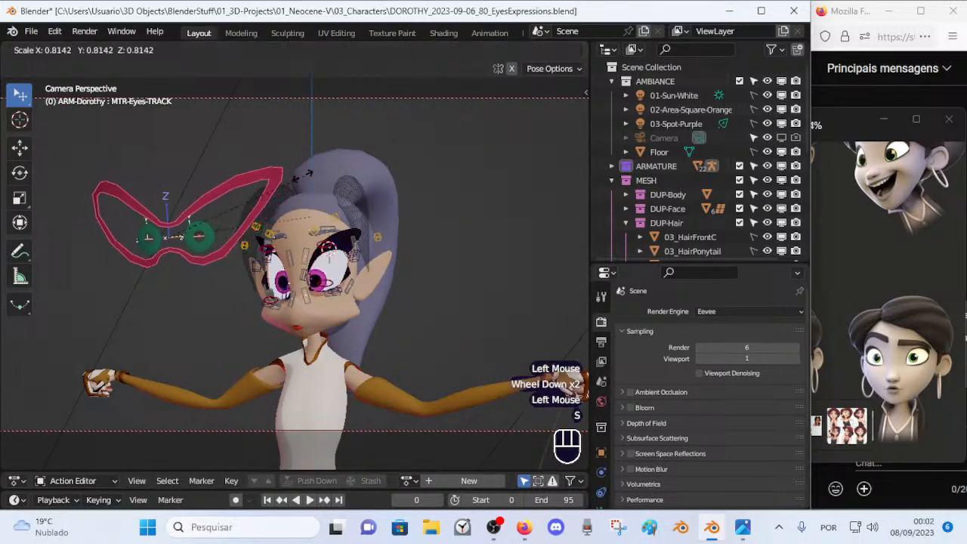
pyautogui.click(287, 179)
pyautogui.press('g')
pyautogui.click(254, 190)
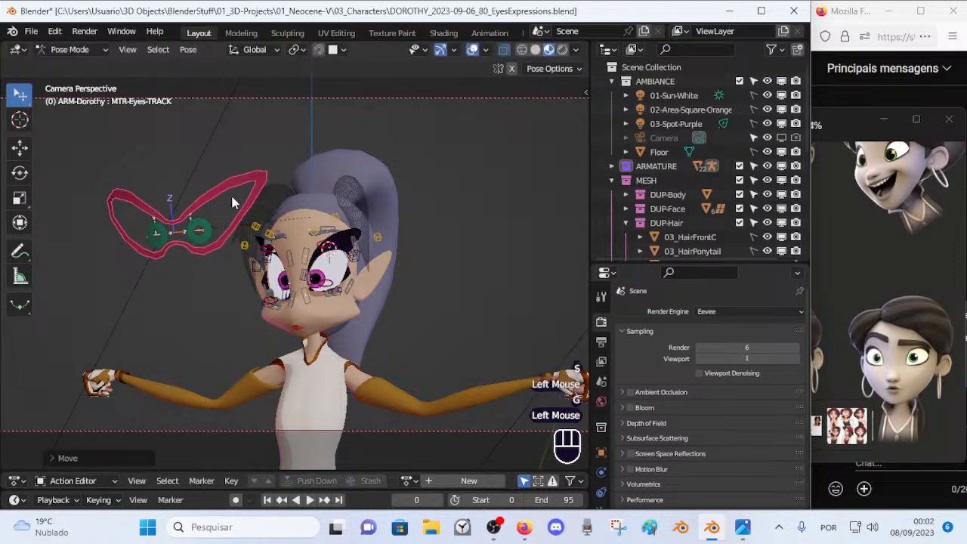
# Step: Move CTL-Eye-Track.L outward and up, and move CTL-Eye-Track.R outward to redirect both pupils
pyautogui.click(202, 237)
pyautogui.press('g')
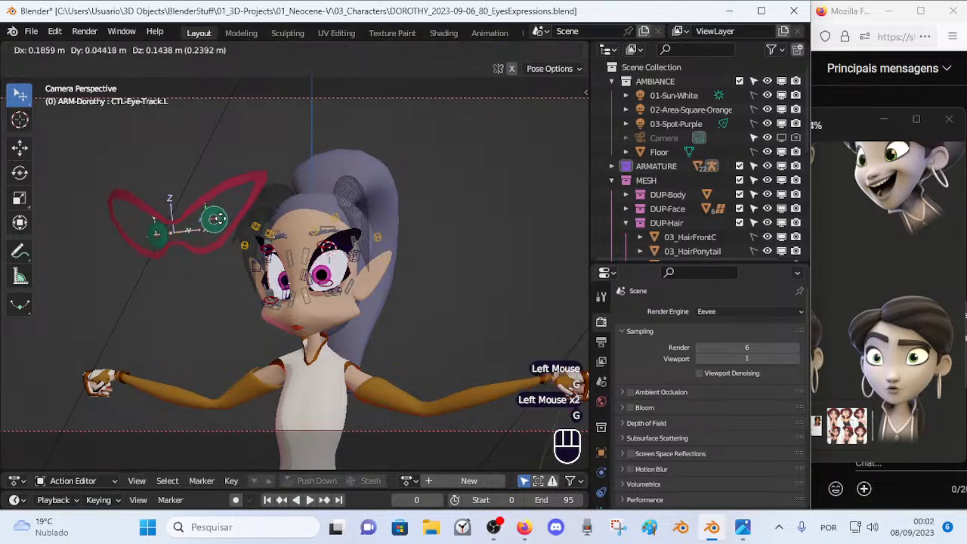
pyautogui.click(215, 221)
pyautogui.click(157, 232)
pyautogui.press('g')
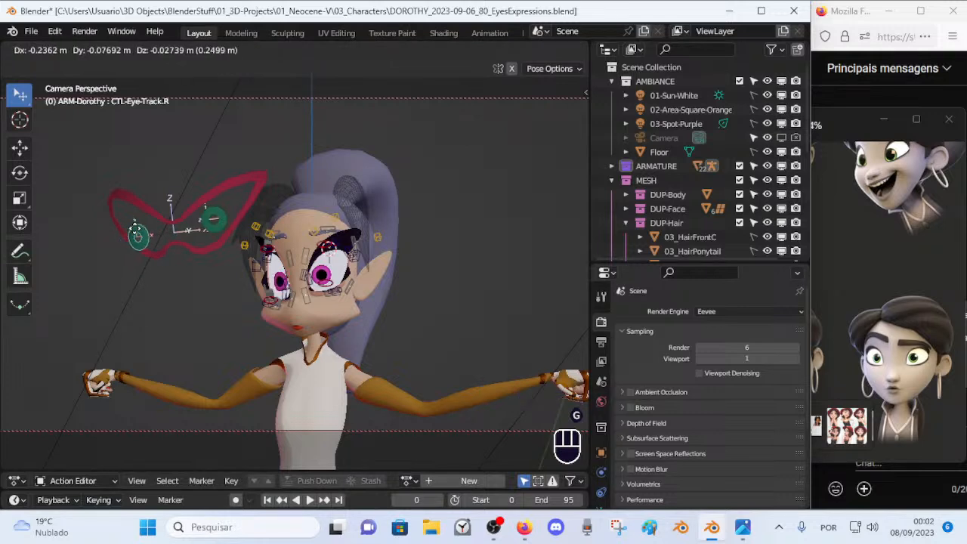
pyautogui.click(136, 235)
pyautogui.press('g')
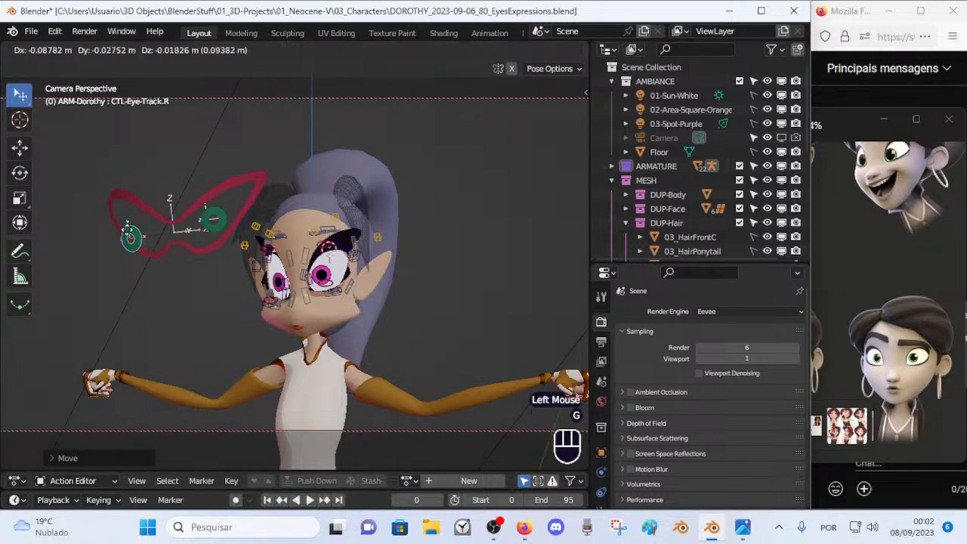
pyautogui.click(125, 236)
# Step: From a more frontal view, nudge CTL-Eye-Track.R slightly inward and up and fine-tune the position of CTL-Eye-Track.L
pyautogui.moveTo(126, 236); pyautogui.dragTo(198, 237, button='middle')
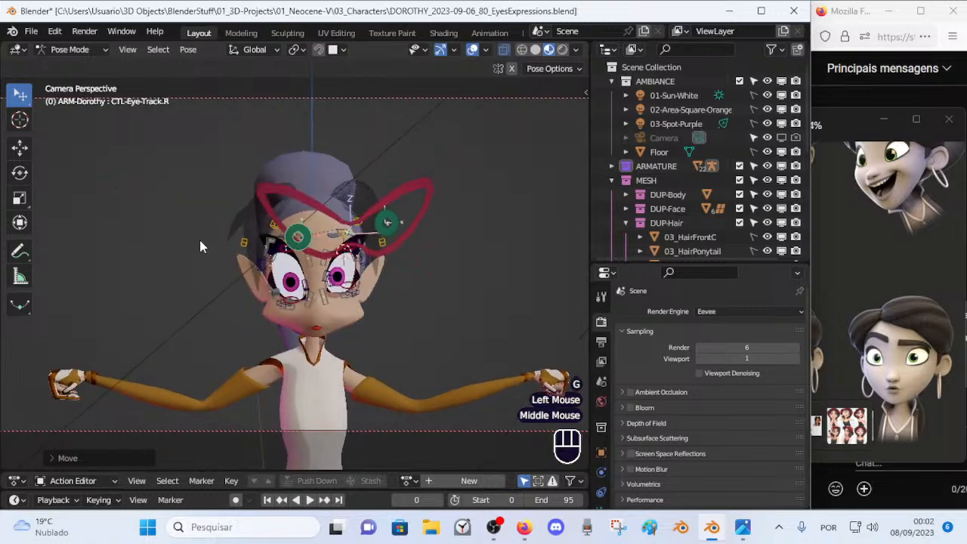
pyautogui.press('g')
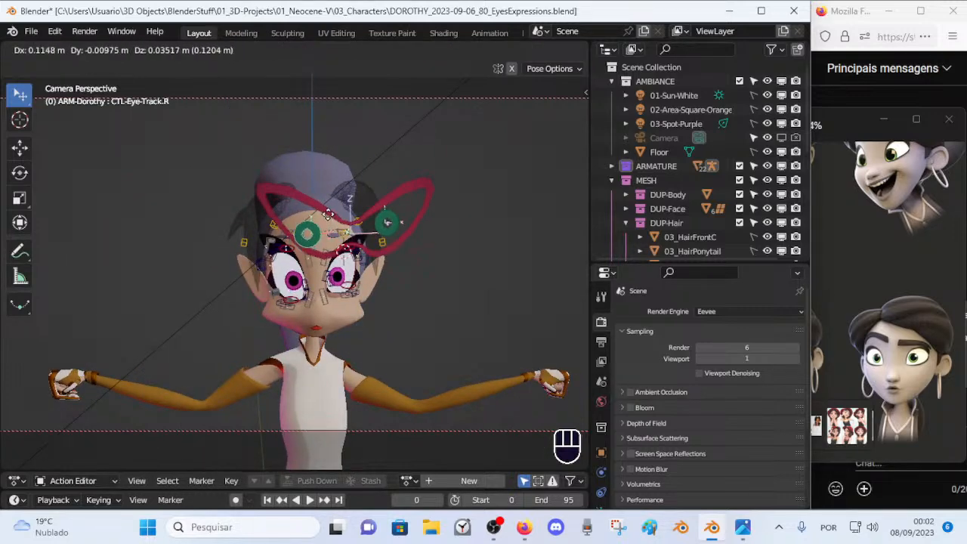
pyautogui.click(398, 216)
pyautogui.click(398, 216)
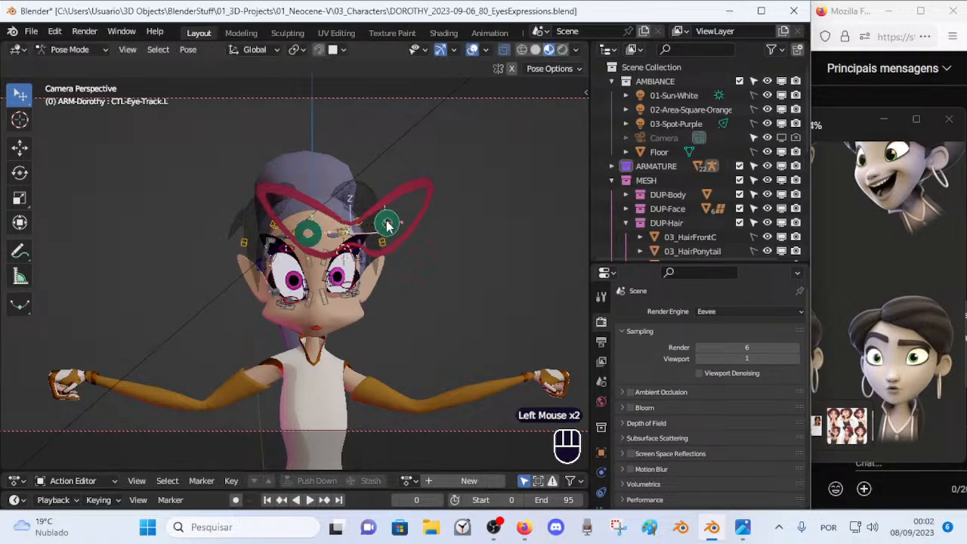
pyautogui.press('g')
pyautogui.click(384, 223)
# Step: Lower and refine CTL-EyeContour-Top.L so the left eye's upper contour sits closer to the iris
pyautogui.moveTo(398, 257); pyautogui.dragTo(359, 238, button='middle')
pyautogui.scroll(3, 337, 247)
pyautogui.scroll(1, 332, 251)
pyautogui.click(351, 227)
pyautogui.press('g')
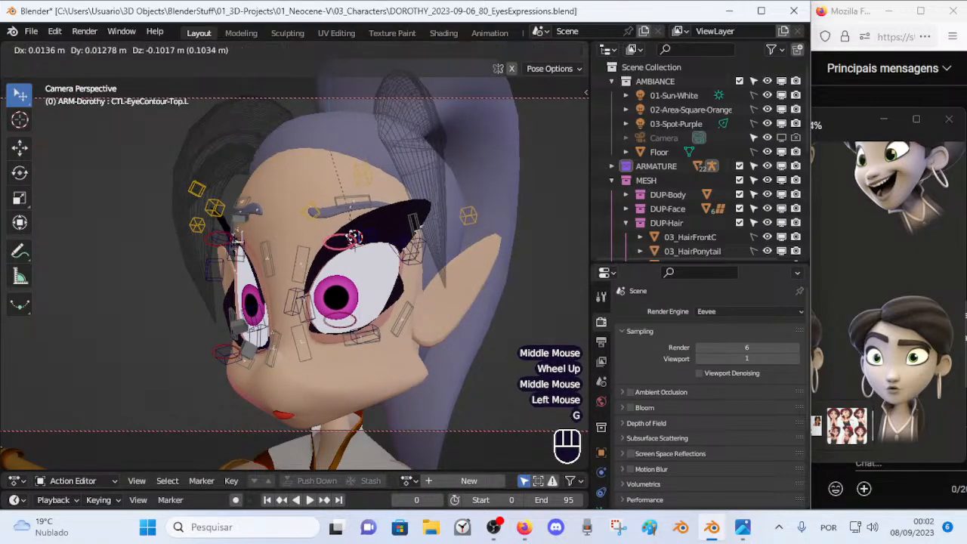
pyautogui.click(352, 231)
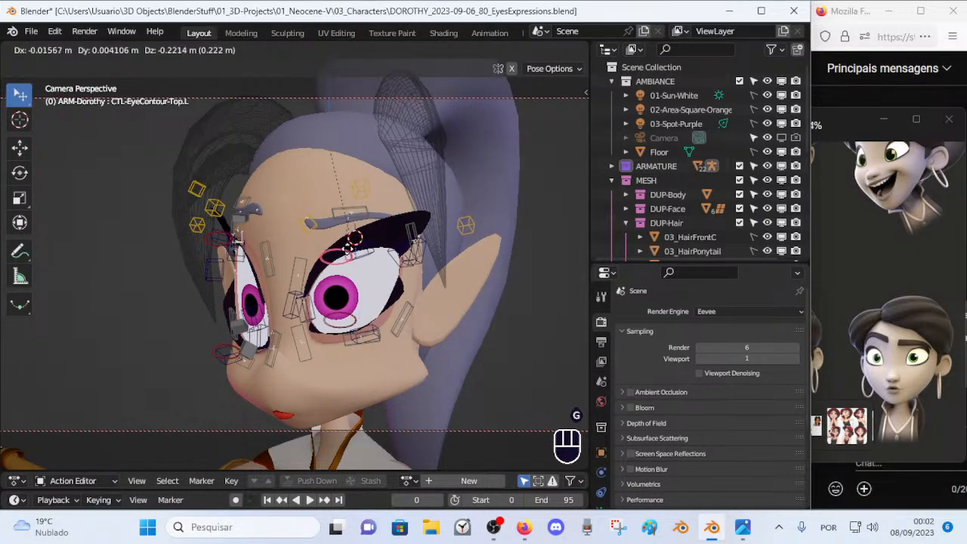
pyautogui.moveTo(355, 257); pyautogui.dragTo(380, 258, button='middle')
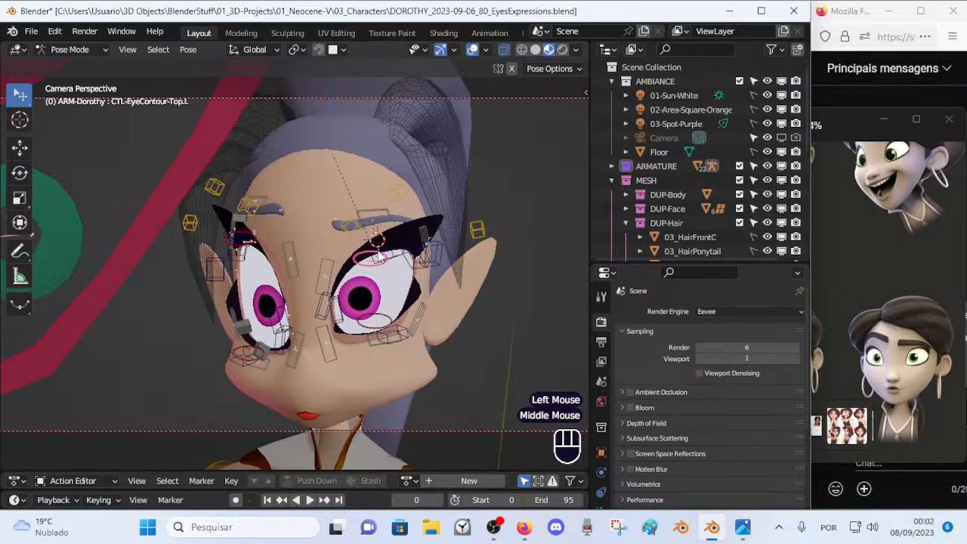
pyautogui.press('g')
pyautogui.click(409, 237)
# Step: Raise the right eye's upper contour control, and raise CTL-EyeContour-Bot.R to lift the lower contour
pyautogui.moveTo(280, 251); pyautogui.dragTo(284, 228, button='middle')
pyautogui.click(265, 235)
pyautogui.click(291, 239)
pyautogui.click(283, 237)
pyautogui.press('g')
pyautogui.click(289, 215)
pyautogui.click(285, 352)
pyautogui.press('g')
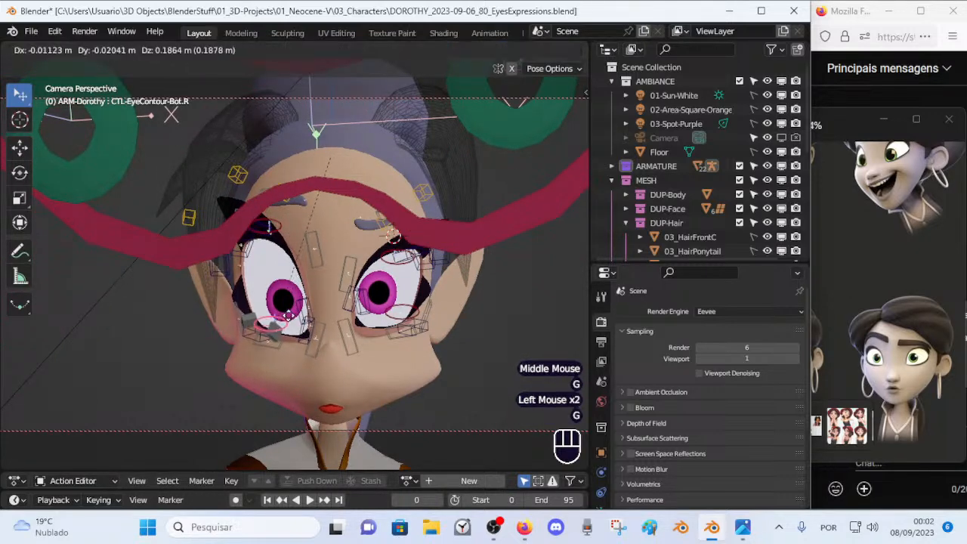
pyautogui.click(290, 323)
# Step: Raise CTL-OrbicularisOculi-BBH.R.001 and shift the right eye's inner-corner eyelid handlers upward
pyautogui.click(320, 331)
pyautogui.click(319, 330)
pyautogui.press('g')
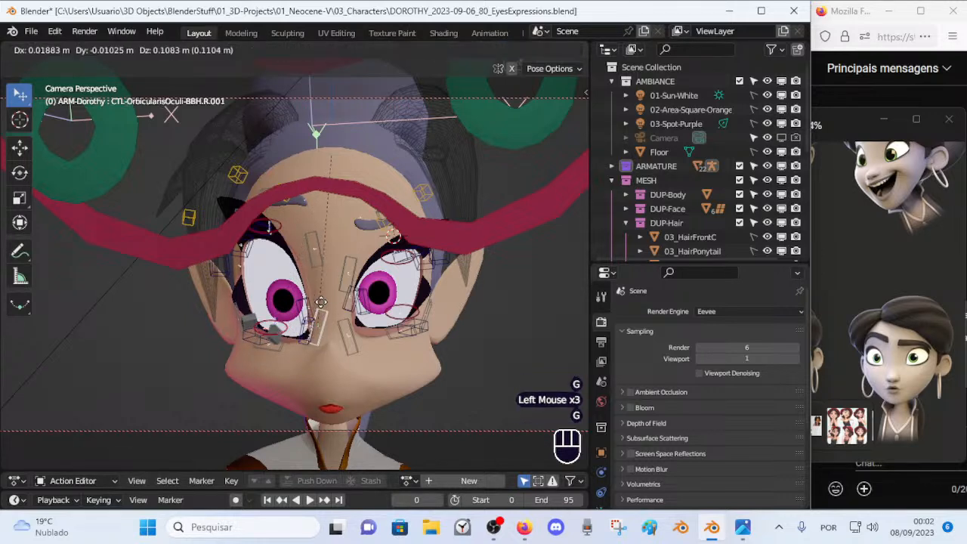
pyautogui.click(321, 299)
pyautogui.click(307, 297)
pyautogui.press('g')
pyautogui.click(306, 288)
pyautogui.click(296, 330)
pyautogui.press('g')
pyautogui.click(307, 300)
# Step: Nudge the right eye's lower-lid handler CTL_Eyelid-BBH.R.002 and reposition the outer handler CTL_Eyelid-BBH.R.006
pyautogui.moveTo(308, 300); pyautogui.dragTo(256, 337, button='middle')
pyautogui.click(256, 338)
pyautogui.press('g')
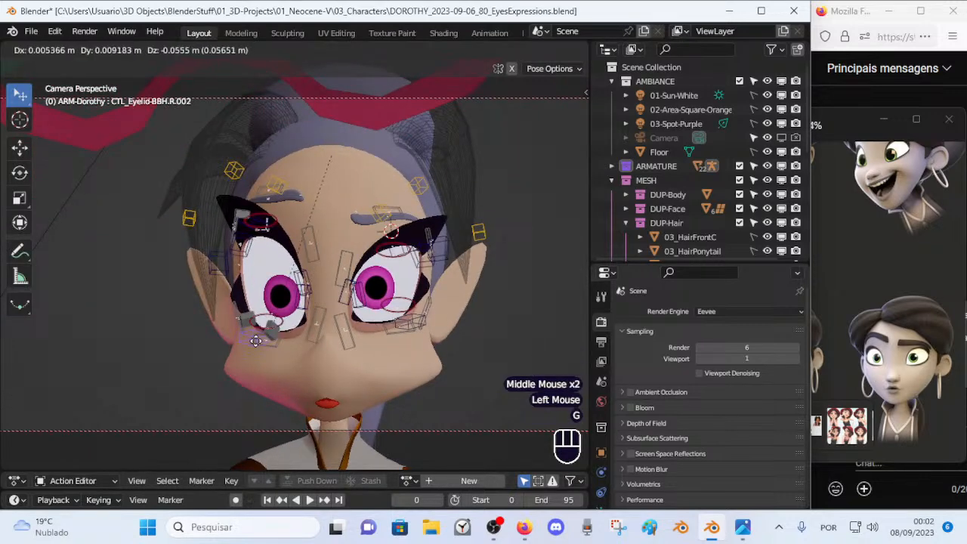
pyautogui.click(258, 339)
pyautogui.moveTo(412, 308); pyautogui.dragTo(427, 313, button='middle')
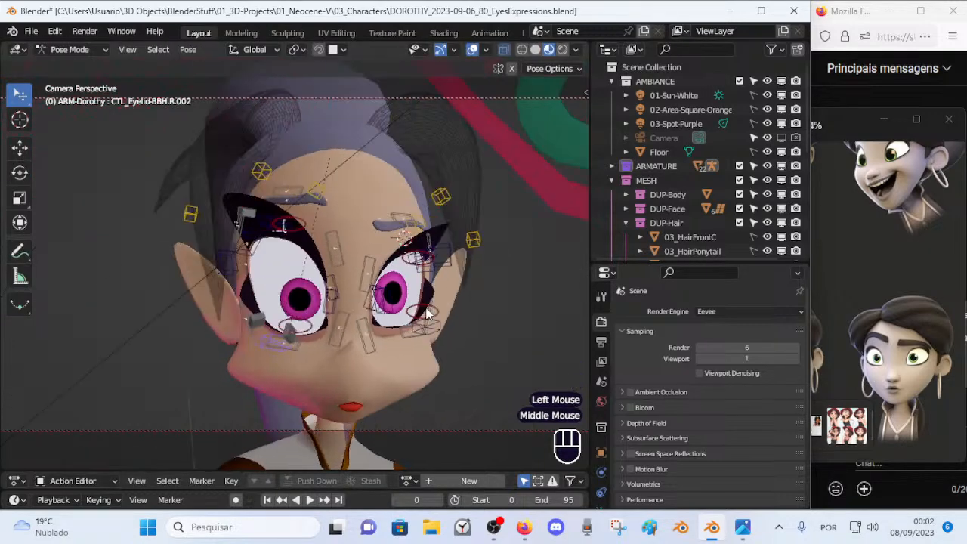
pyautogui.click(237, 251)
pyautogui.click(234, 268)
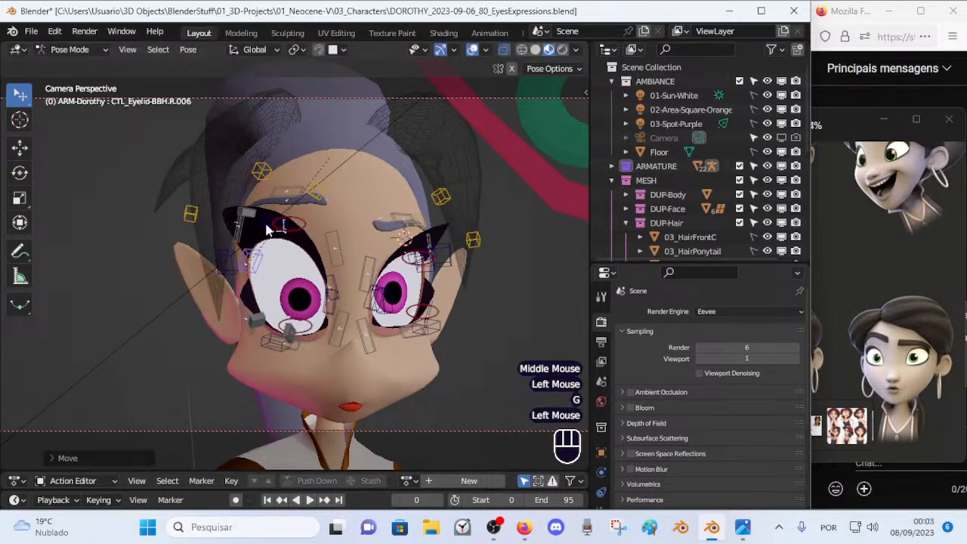
# Step: Adjust the right eye's upper-lid shape and move CTL_Eyelid-BBH.R.001 downward to reshape the outer corner
pyautogui.click(275, 219)
pyautogui.press('g')
pyautogui.click(260, 231)
pyautogui.click(236, 279)
pyautogui.press('g')
pyautogui.click(237, 286)
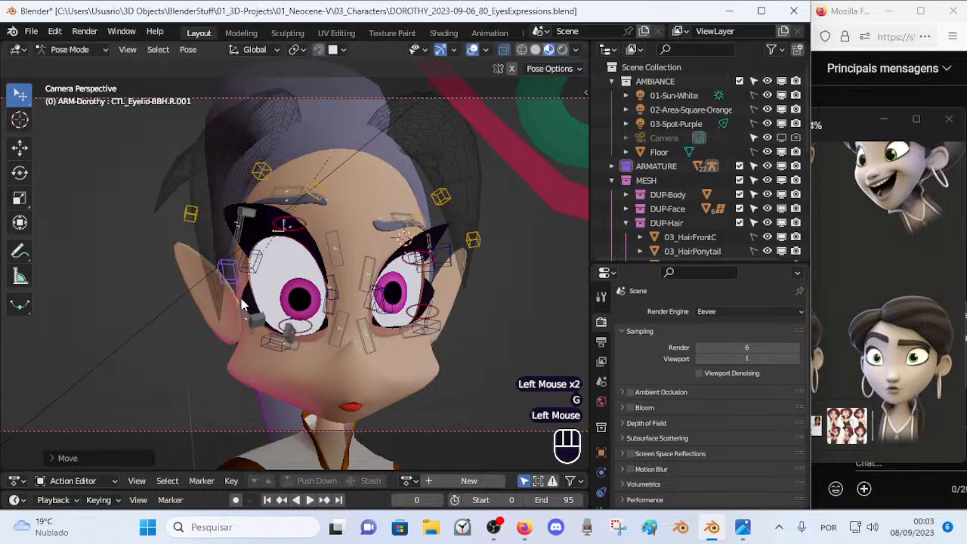
pyautogui.press('g')
pyautogui.click(242, 298)
# Step: Nudge the right eye's upper and lower eyelid handlers to smooth its lid lines
pyautogui.moveTo(242, 314); pyautogui.dragTo(337, 291, button='middle')
pyautogui.click(277, 246)
pyautogui.press('g')
pyautogui.click(291, 255)
pyautogui.click(311, 339)
pyautogui.click(318, 344)
pyautogui.moveTo(321, 343); pyautogui.dragTo(379, 312, button='middle')
pyautogui.press('g')
pyautogui.click(297, 315)
# Step: Shift the left eye's lower-lid and upper-lid handlers slightly to refine the eye opening
pyautogui.click(375, 322)
pyautogui.press('g')
pyautogui.click(376, 323)
pyautogui.press('g')
pyautogui.click(382, 313)
pyautogui.click(388, 255)
pyautogui.press('g')
pyautogui.click(381, 247)
# Step: Adjust the left eye's outer lid handler CTL_Eyelid-BBH.L.001 and upper lid handler CTL_Eyelid-BBH.L.005
pyautogui.moveTo(379, 247); pyautogui.dragTo(400, 249, button='middle')
pyautogui.click(387, 246)
pyautogui.press('g')
pyautogui.click(404, 249)
pyautogui.click(411, 235)
pyautogui.press('g')
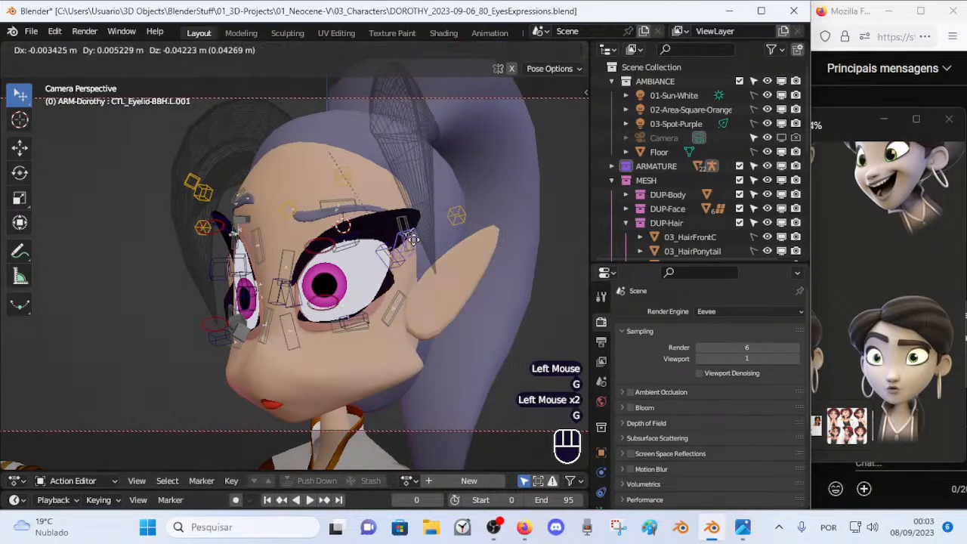
pyautogui.click(409, 231)
pyautogui.click(353, 240)
pyautogui.press('g')
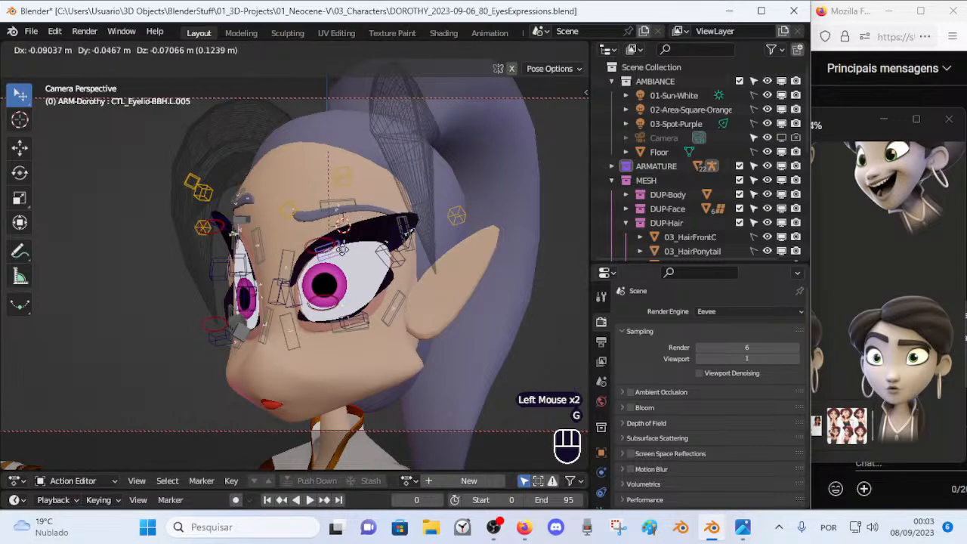
pyautogui.click(281, 292)
# Step: Reposition the inner-corner handlers CTL_Eyelid-BBH.L.003 and CTL_Eyelid-BBH.L.004 around the left eye's inner edge
pyautogui.click(294, 306)
pyautogui.press('g')
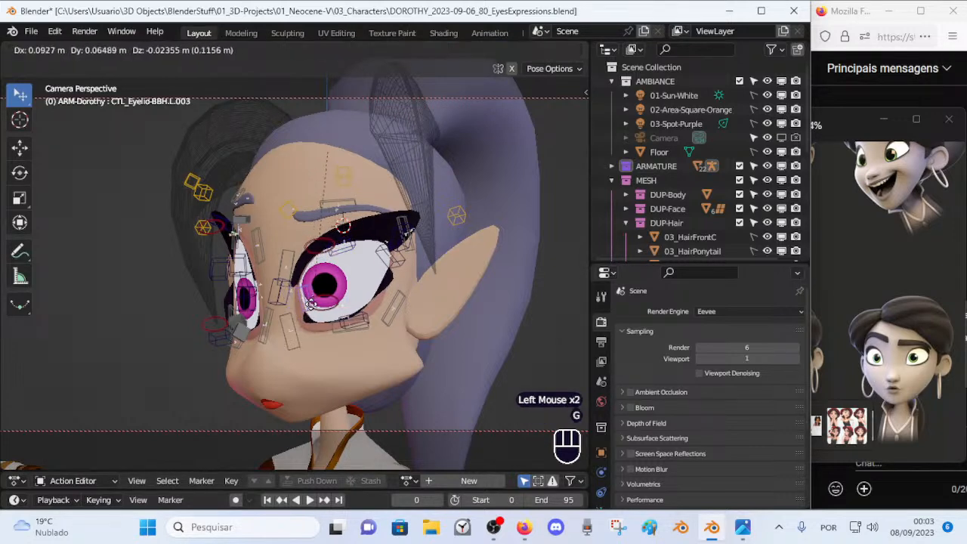
pyautogui.click(295, 302)
pyautogui.click(274, 295)
pyautogui.press('g')
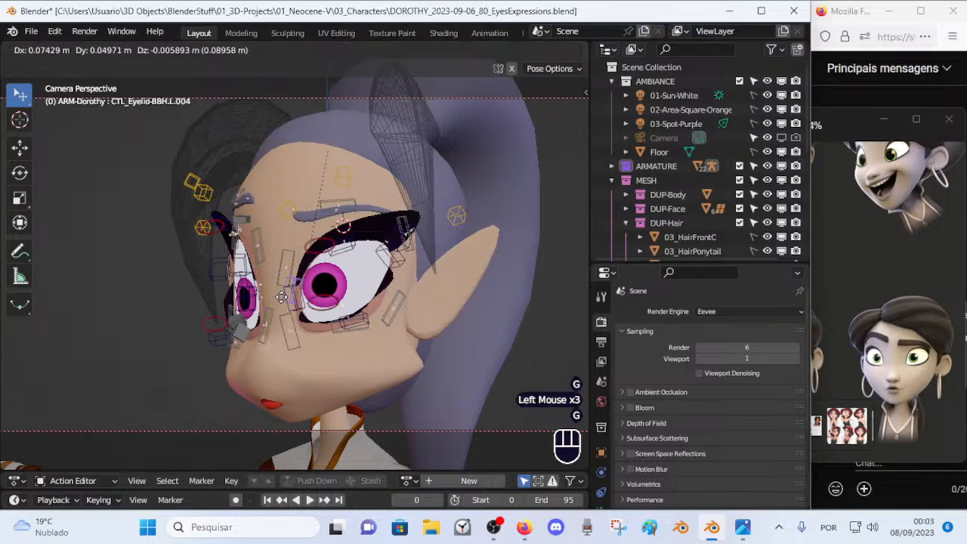
pyautogui.click(320, 301)
pyautogui.moveTo(321, 300); pyautogui.dragTo(324, 300, button='middle')
pyautogui.press('g')
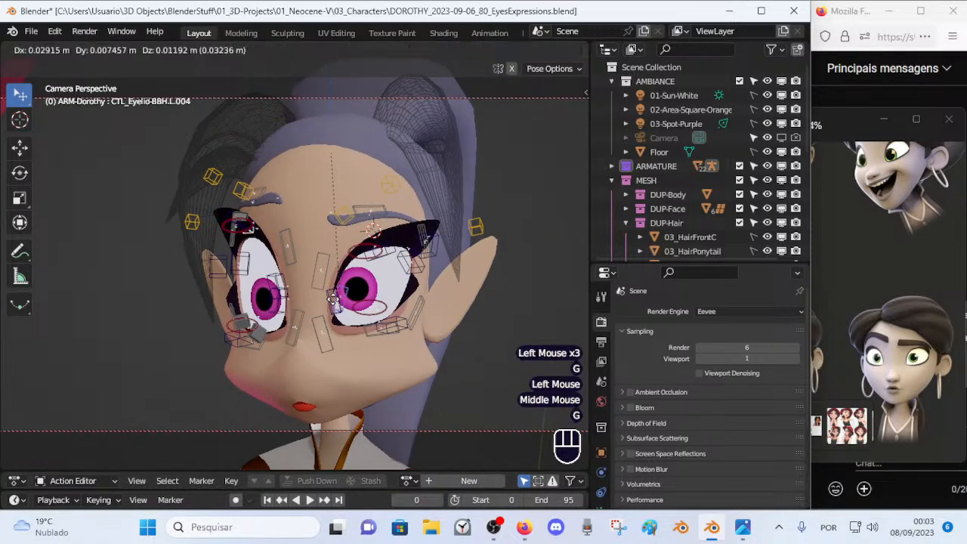
pyautogui.click(336, 305)
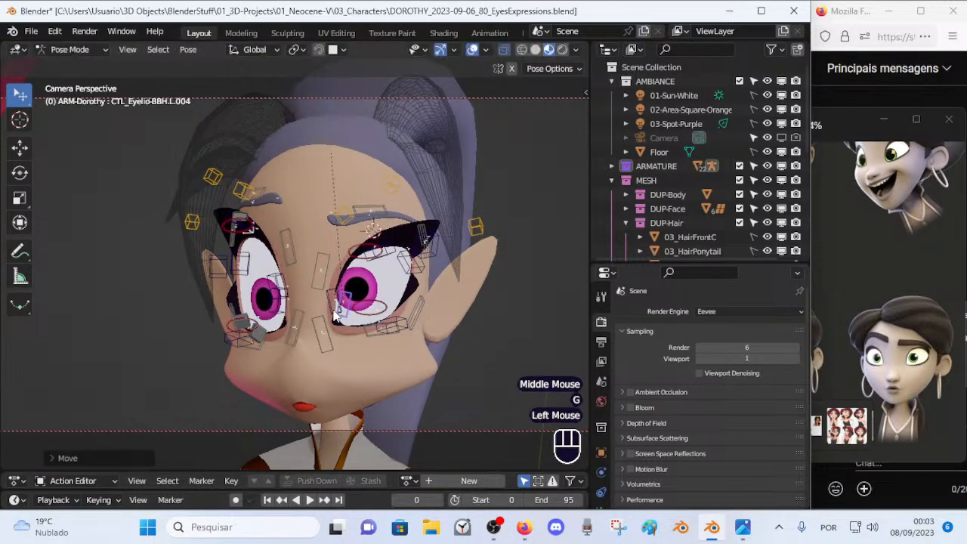
pyautogui.click(336, 302)
pyautogui.press('g')
pyautogui.click(338, 297)
pyautogui.scroll(-2, 342, 306)
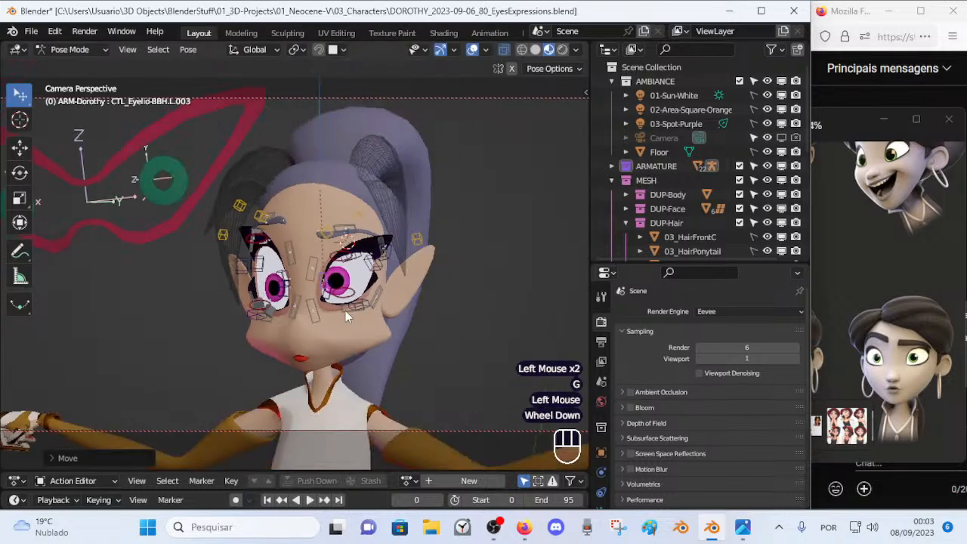
# Step: Move CTL-Eye-Track.L, then scale both eye-tracking controls closer together
pyautogui.click(214, 221)
pyautogui.press('g')
pyautogui.click(225, 219)
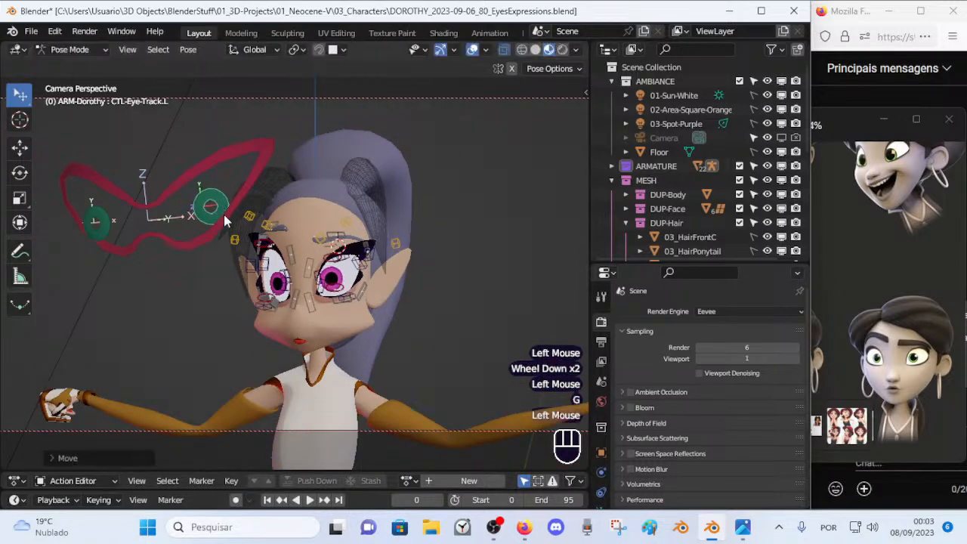
pyautogui.keyDown('shift'); pyautogui.click(101, 220); pyautogui.keyUp('shift')
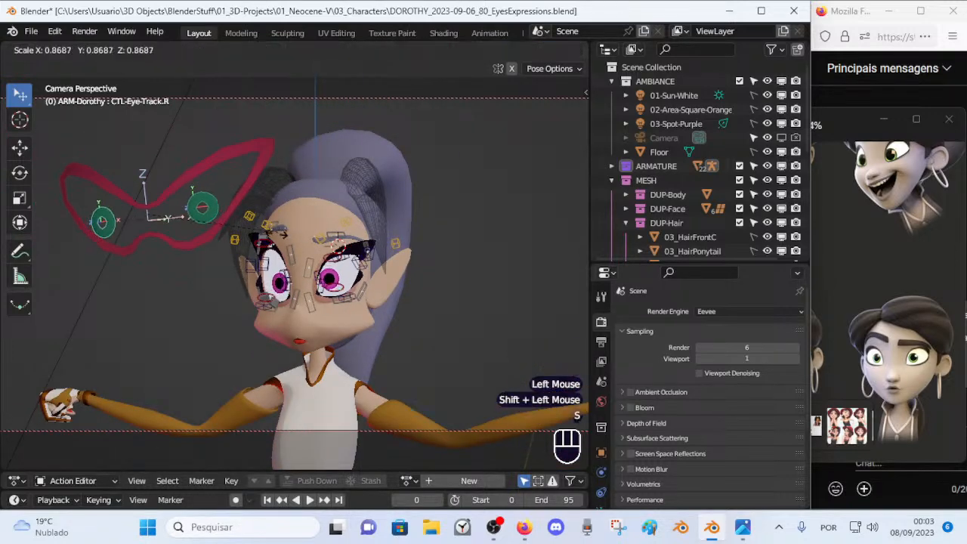
pyautogui.press('s')
pyautogui.click(257, 236)
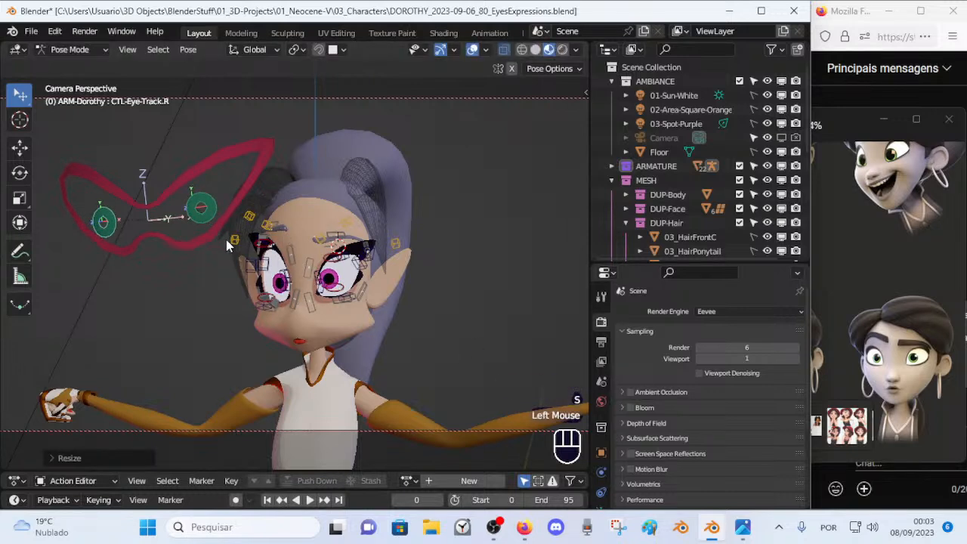
# Step: Nudge CTL-Eye-Track.L and CTL-Eye-Track.R individually to fine-tune the gaze
pyautogui.click(205, 212)
pyautogui.press('g')
pyautogui.keyDown('shift'); pyautogui.click(108, 220); pyautogui.keyUp('shift')
pyautogui.click(108, 219)
pyautogui.press('g')
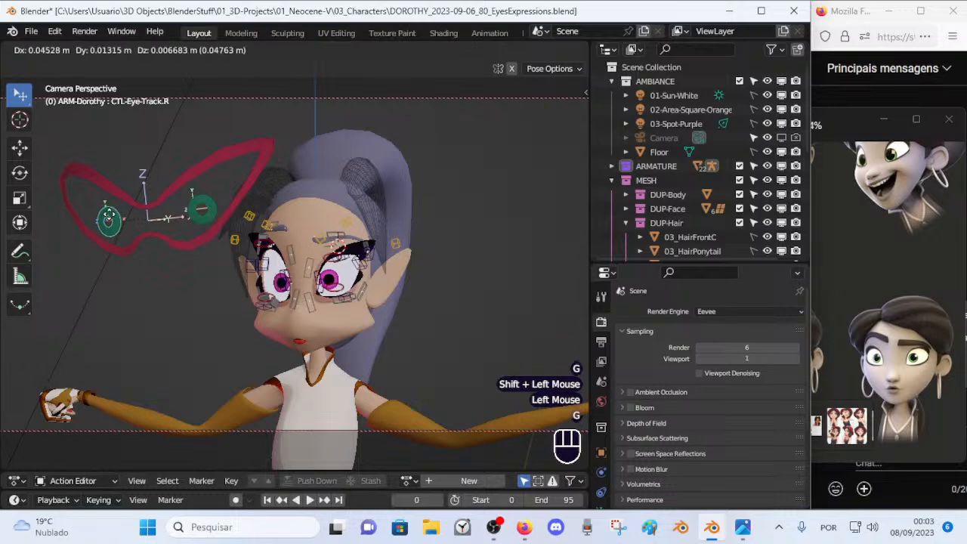
pyautogui.click(108, 219)
# Step: Adjust the left outer lid handler CTL_Eyelid-BBH.L.006 and the upper lid handler CTL_Eyelid-BBH.L.005
pyautogui.moveTo(281, 271); pyautogui.dragTo(294, 293, button='middle')
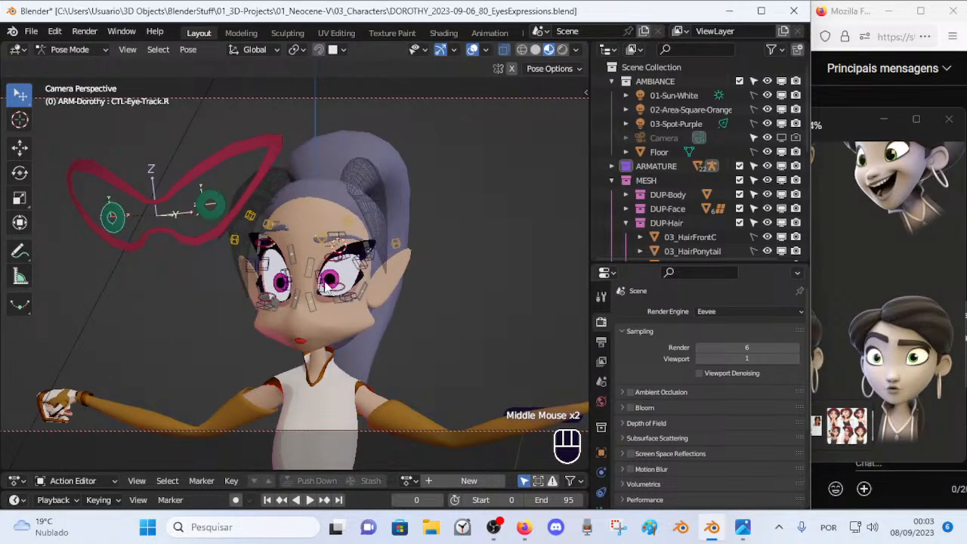
pyautogui.scroll(1, 321, 287)
pyautogui.scroll(-1, 383, 311)
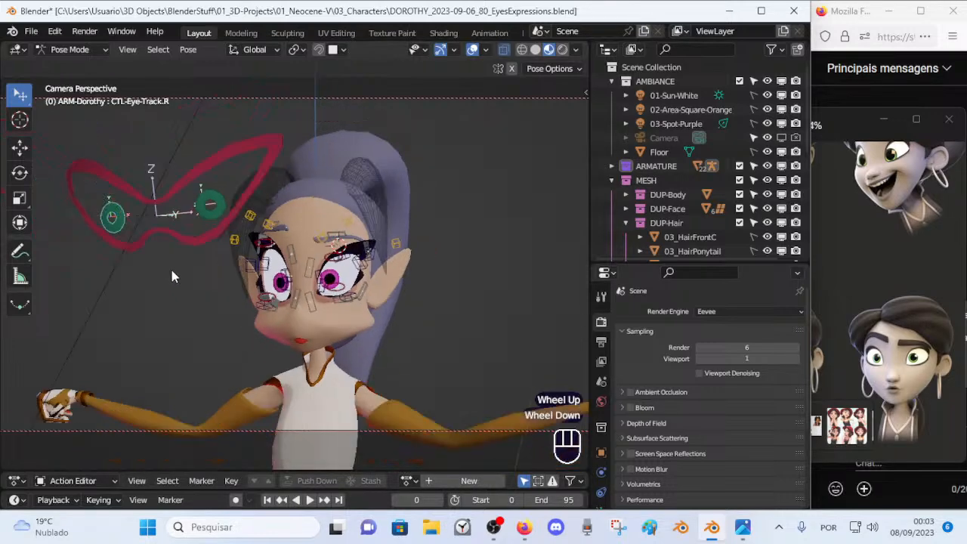
pyautogui.scroll(3, 406, 283)
pyautogui.moveTo(407, 283); pyautogui.dragTo(428, 286, button='middle')
pyautogui.click(424, 263)
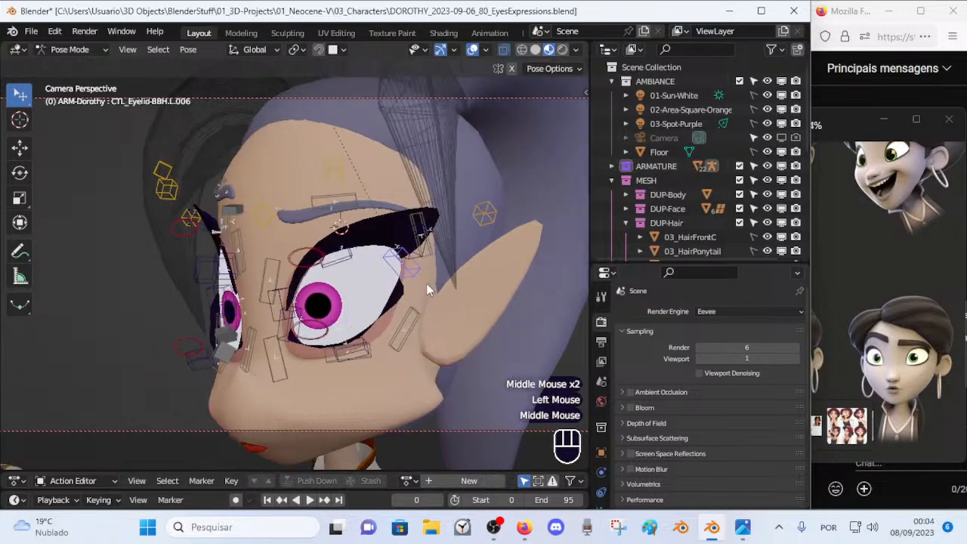
pyautogui.press('g')
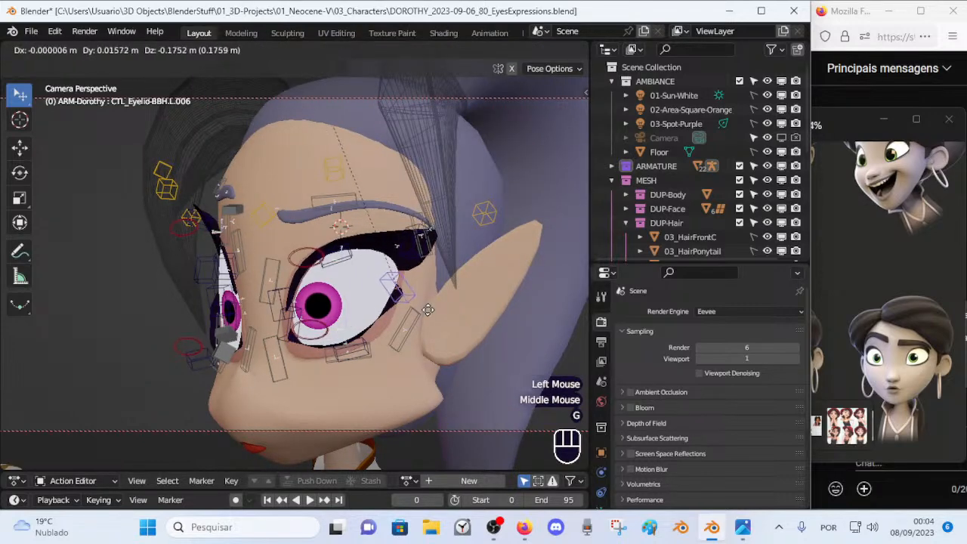
pyautogui.click(434, 279)
pyautogui.keyDown('shift'); pyautogui.click(340, 253); pyautogui.keyUp('shift')
pyautogui.press('g')
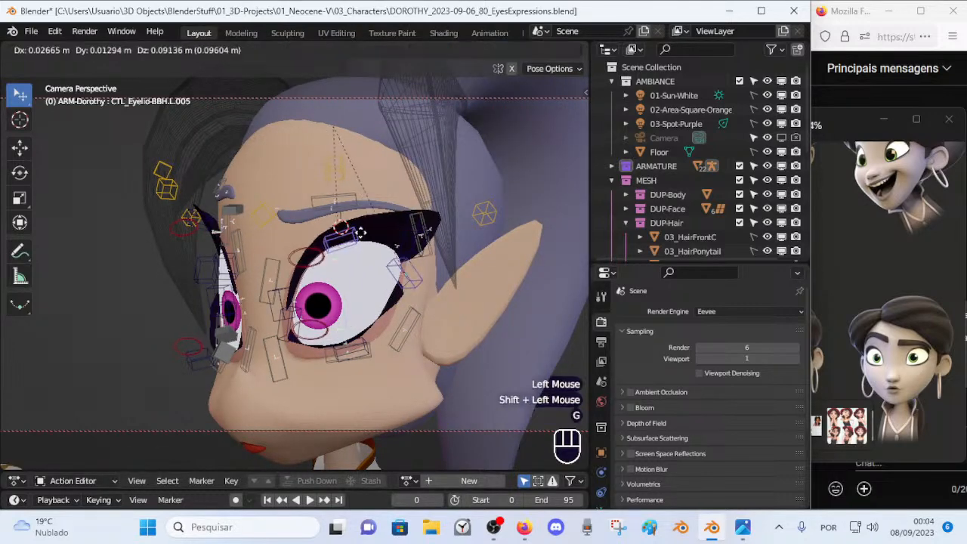
pyautogui.click(360, 232)
pyautogui.press('g')
pyautogui.click(383, 245)
# Step: Move the left eye's outer-corner eyelid handlers, including CTL_Eyelid-BBH.L.001, outward to reshape the eyelid tip
pyautogui.click(414, 278)
pyautogui.press('g')
pyautogui.click(425, 276)
pyautogui.click(424, 277)
pyautogui.press('g')
pyautogui.click(427, 284)
pyautogui.click(429, 259)
pyautogui.press('g')
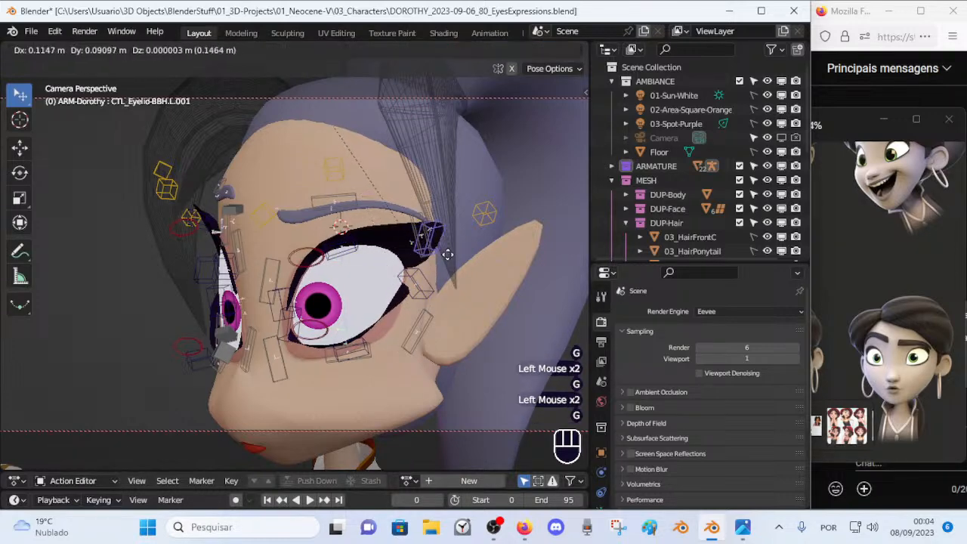
pyautogui.click(435, 281)
pyautogui.click(415, 221)
pyautogui.press('g')
pyautogui.click(425, 242)
# Step: Refine the left eye's outer lower lid by nudging its outer and lower handlers, including CTL_Eyelid-BBH.L.002
pyautogui.click(423, 331)
pyautogui.press('g')
pyautogui.click(432, 325)
pyautogui.click(426, 287)
pyautogui.press('g')
pyautogui.click(379, 322)
pyautogui.click(361, 359)
pyautogui.moveTo(361, 359); pyautogui.dragTo(381, 209, button='middle')
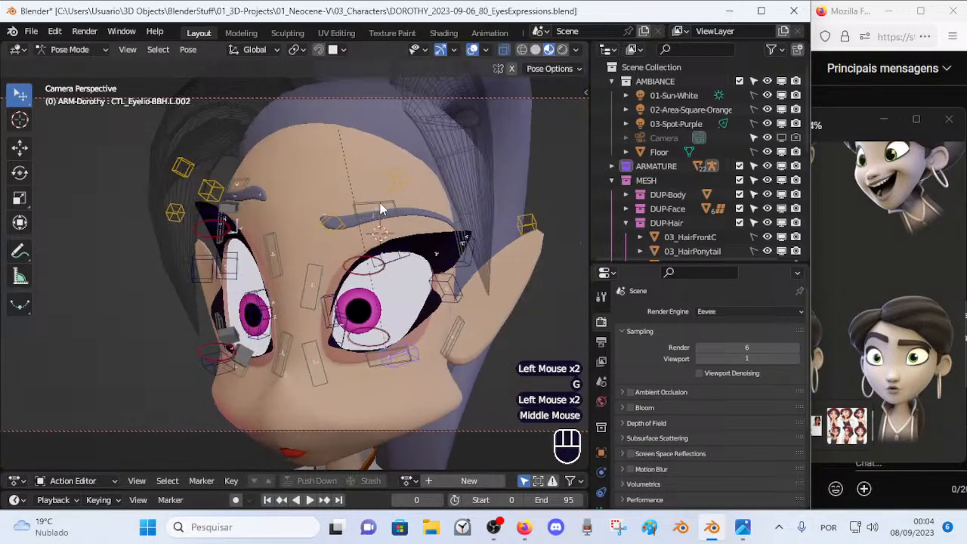
# Step: Shift CTL_Eyebrow-BB-Handler.L.002 slightly and scale the left eyebrow's handlers apart to stretch the brow
pyautogui.click(414, 196)
pyautogui.click(411, 192)
pyautogui.press('g')
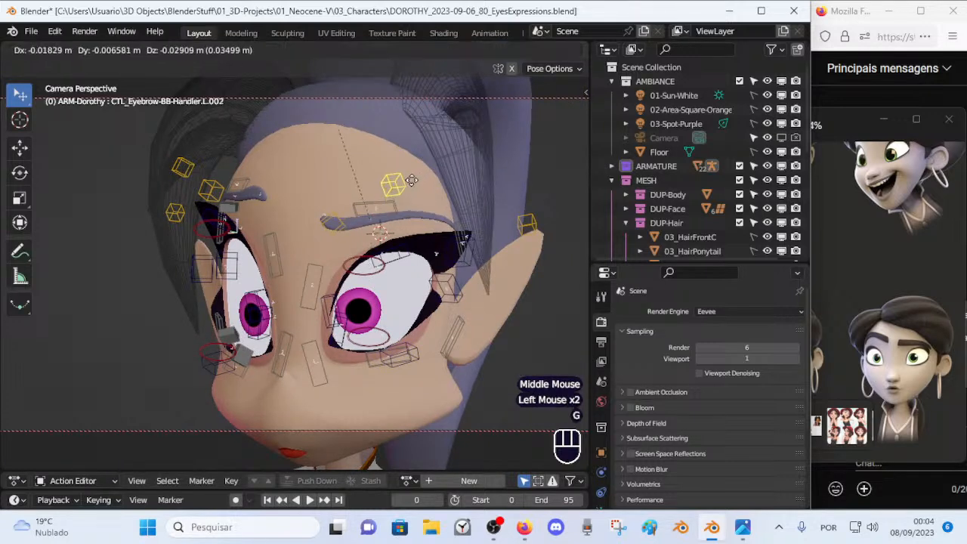
pyautogui.click(412, 184)
pyautogui.keyDown('shift'); pyautogui.click(527, 223); pyautogui.keyUp('shift')
pyautogui.keyDown('shift'); pyautogui.click(329, 223); pyautogui.keyUp('shift')
pyautogui.keyDown('shift'); pyautogui.click(529, 225); pyautogui.keyUp('shift')
pyautogui.press('s')
pyautogui.click(533, 231)
# Step: Raise the left eyebrow's middle handler and nudge CTL_Eyelid-BBH.L.001 outward at the eyelid tip
pyautogui.click(401, 180)
pyautogui.press('g')
pyautogui.click(402, 172)
pyautogui.click(469, 258)
pyautogui.press('g')
pyautogui.click(477, 256)
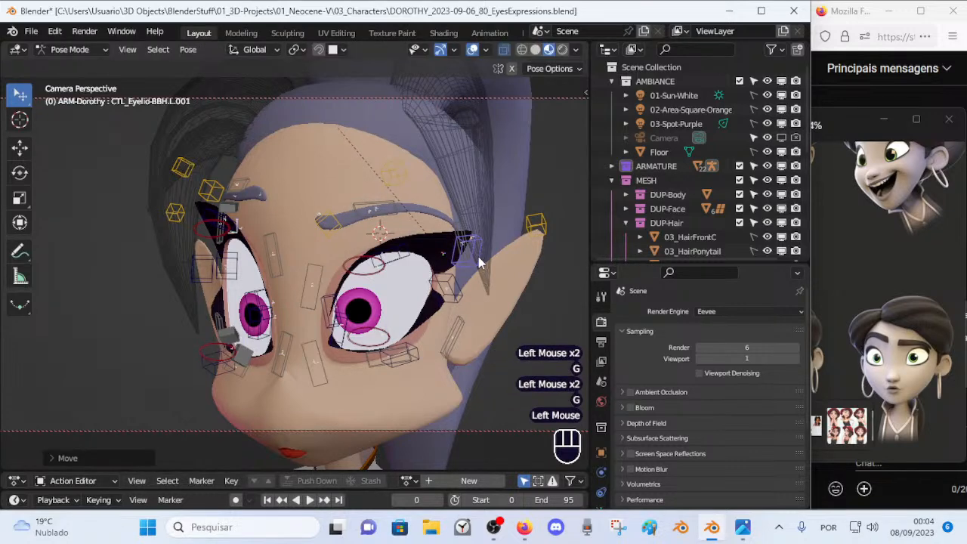
# Step: Scale the right eyebrow's three handlers together to stretch the brow
pyautogui.moveTo(398, 267); pyautogui.dragTo(412, 273, button='middle')
pyautogui.click(361, 305)
pyautogui.moveTo(340, 279); pyautogui.dragTo(360, 255, button='middle')
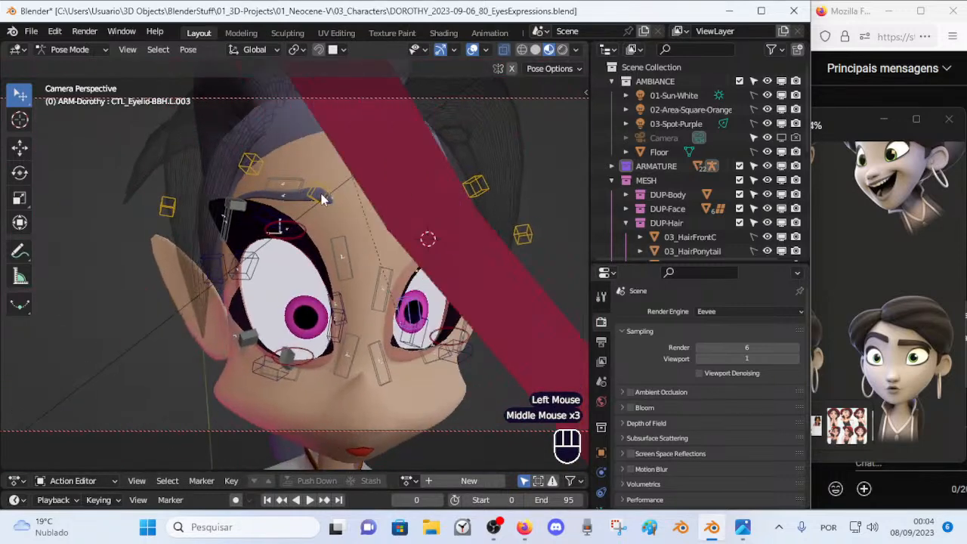
pyautogui.click(315, 195)
pyautogui.moveTo(316, 197); pyautogui.dragTo(350, 203, button='middle')
pyautogui.keyDown('shift'); pyautogui.click(265, 164); pyautogui.keyUp('shift')
pyautogui.keyDown('shift'); pyautogui.click(161, 207); pyautogui.keyUp('shift')
pyautogui.press('s')
pyautogui.click(355, 204)
# Step: Shift the right eyebrow's inner handler slightly and raise its middle handler, CTL_Eyebrow-BB-Handler.R.002, to arch the brow
pyautogui.click(346, 197)
pyautogui.press('g')
pyautogui.click(352, 210)
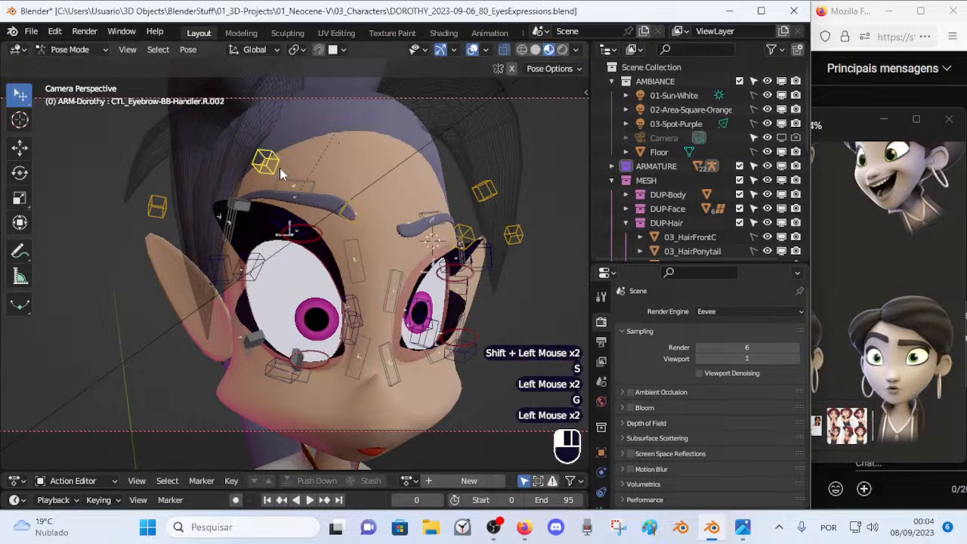
pyautogui.click(280, 173)
pyautogui.press('g')
pyautogui.click(278, 146)
# Step: Move and rotate the right eyebrow's inner handler, CTL_Eyebrow-BB-Handler.R.001, to reshape the brow's inner end
pyautogui.click(352, 209)
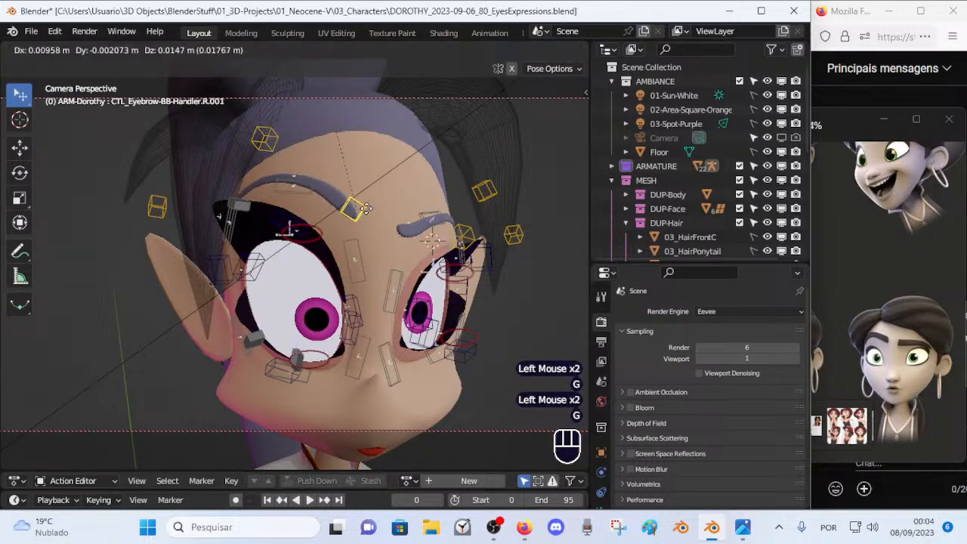
pyautogui.press('r')
pyautogui.click(394, 207)
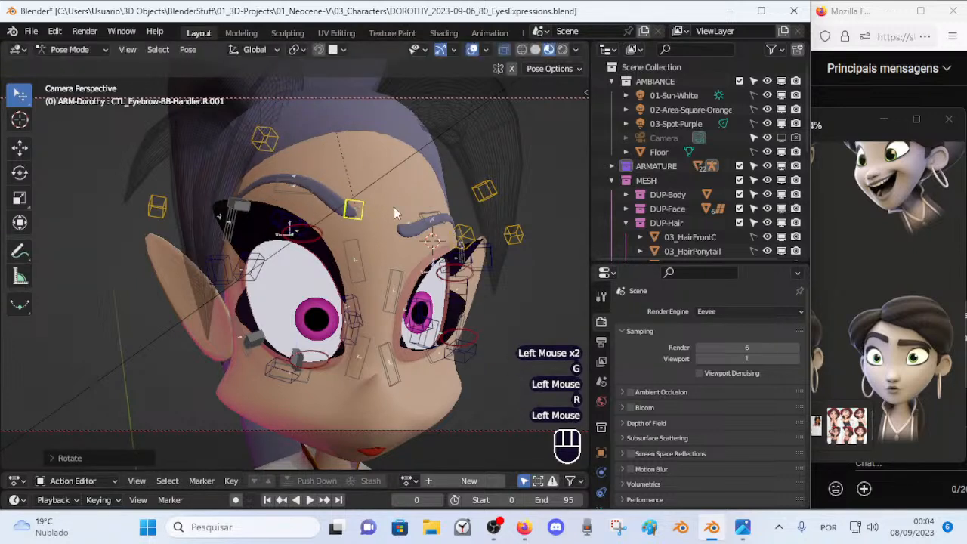
pyautogui.press('g')
pyautogui.click(396, 202)
pyautogui.press('r')
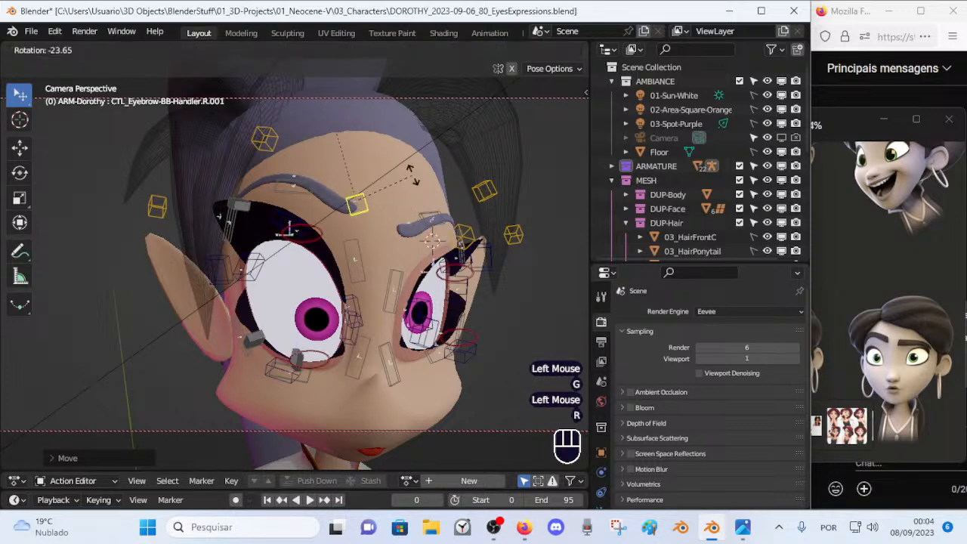
pyautogui.click(397, 228)
pyautogui.press('r')
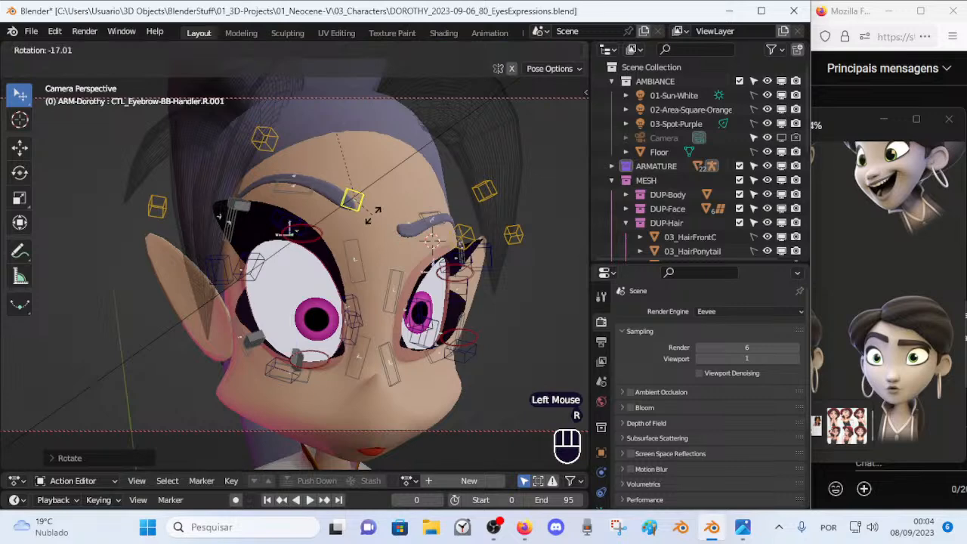
pyautogui.click(290, 160)
# Step: Move CTL_Eyebrow-BB-Handler.R.002 up and outward, then refine its position against the forehead
pyautogui.click(266, 132)
pyautogui.press('g')
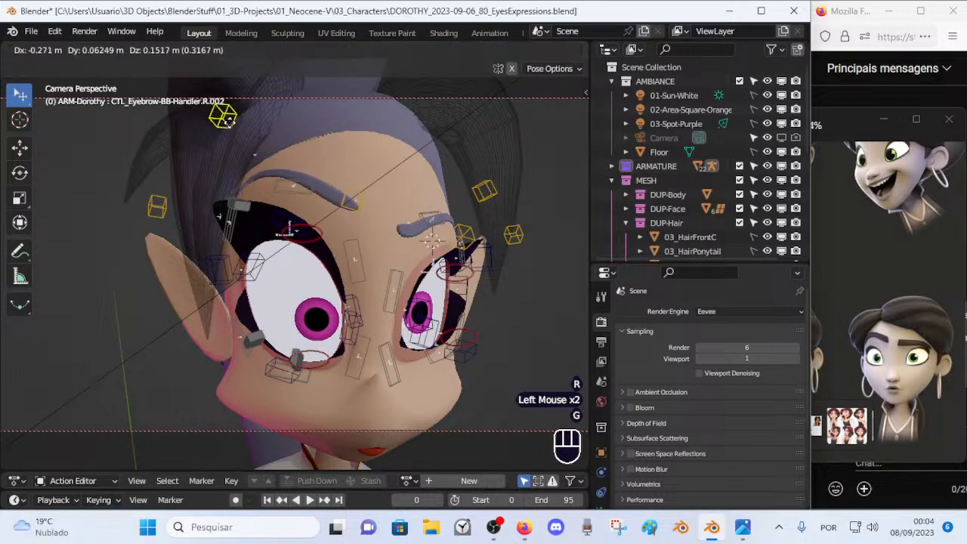
pyautogui.click(223, 116)
pyautogui.moveTo(223, 116); pyautogui.dragTo(265, 172, button='middle')
pyautogui.press('g')
pyautogui.click(250, 152)
pyautogui.press('g')
pyautogui.click(195, 202)
# Step: Move the right eyebrow's outer handler, CTL_Eyebrow-BB-Handler.R.003, toward the brow and adjust its scale
pyautogui.click(193, 201)
pyautogui.press('g')
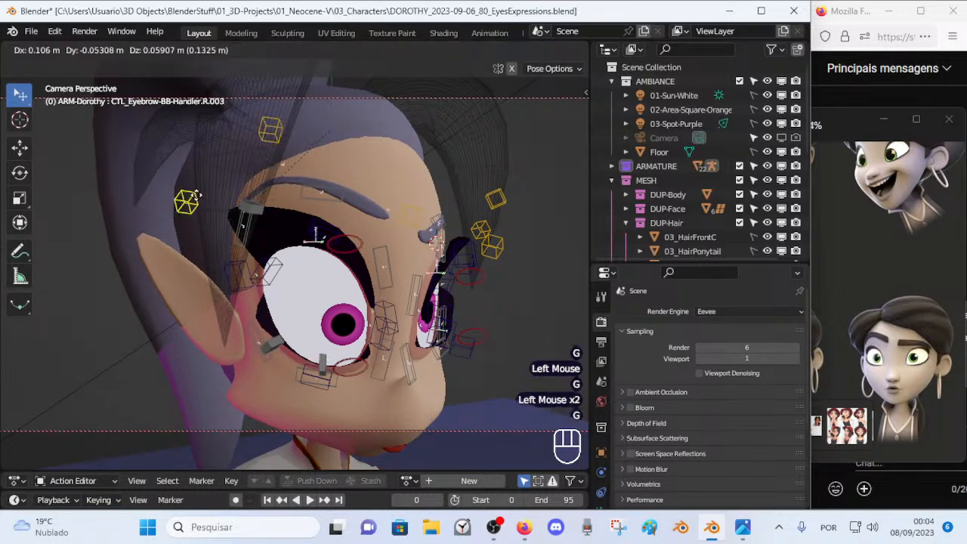
pyautogui.click(201, 189)
pyautogui.moveTo(240, 196); pyautogui.dragTo(281, 192, button='middle')
pyautogui.press('s')
pyautogui.click(276, 185)
# Step: Scale CTL_Eyebrow-BB-Handler.R.002 and nudge it to smooth the right eyebrow's arch
pyautogui.click(294, 138)
pyautogui.press('s')
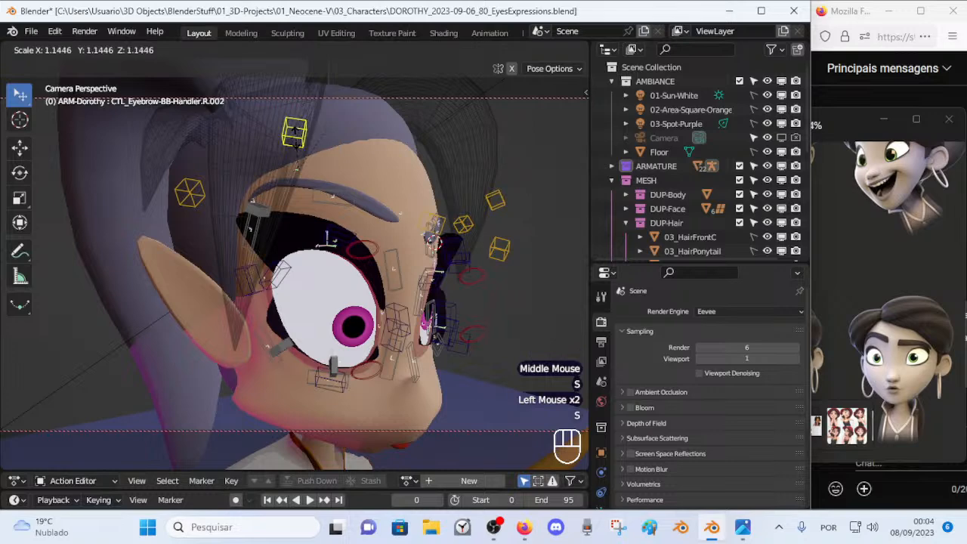
pyautogui.click(296, 138)
pyautogui.press('g')
pyautogui.click(299, 143)
pyautogui.moveTo(329, 181); pyautogui.dragTo(313, 169, button='middle')
pyautogui.press('g')
pyautogui.click(284, 131)
pyautogui.press('g')
pyautogui.click(279, 127)
# Step: Rotate the right eyebrow's outer handler to angle the brow's tail
pyautogui.click(199, 189)
pyautogui.press('r')
pyautogui.click(345, 198)
# Step: Shift the right eye's lower contour control, CTL-EyeContour-Bot.R, slightly to adjust the lower lid
pyautogui.moveTo(345, 198); pyautogui.dragTo(317, 370, button='middle')
pyautogui.scroll(-2, 386, 272)
pyautogui.scroll(1, 352, 268)
pyautogui.click(324, 353)
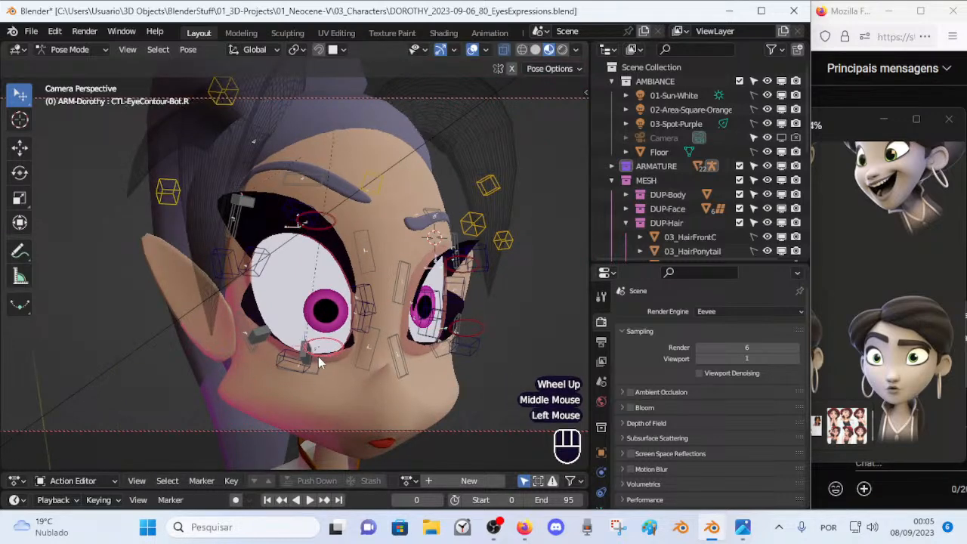
pyautogui.press('g')
pyautogui.keyDown('shift'); pyautogui.click(322, 333); pyautogui.keyUp('shift')
pyautogui.moveTo(324, 338); pyautogui.dragTo(317, 283, button='middle')
# Step: Render the posed face, save the result as a PNG in the FacialExpressions folder, and close the render window
pyautogui.scroll(-2, 314, 342)
pyautogui.moveTo(317, 282)
pyautogui.mouseDown(button='middle')
pyautogui.moveTo(348, 299)
pyautogui.moveTo(301, 300)
pyautogui.moveTo(327, 294)
pyautogui.moveTo(334, 277)
pyautogui.mouseUp(button='middle')
pyautogui.press('F12')
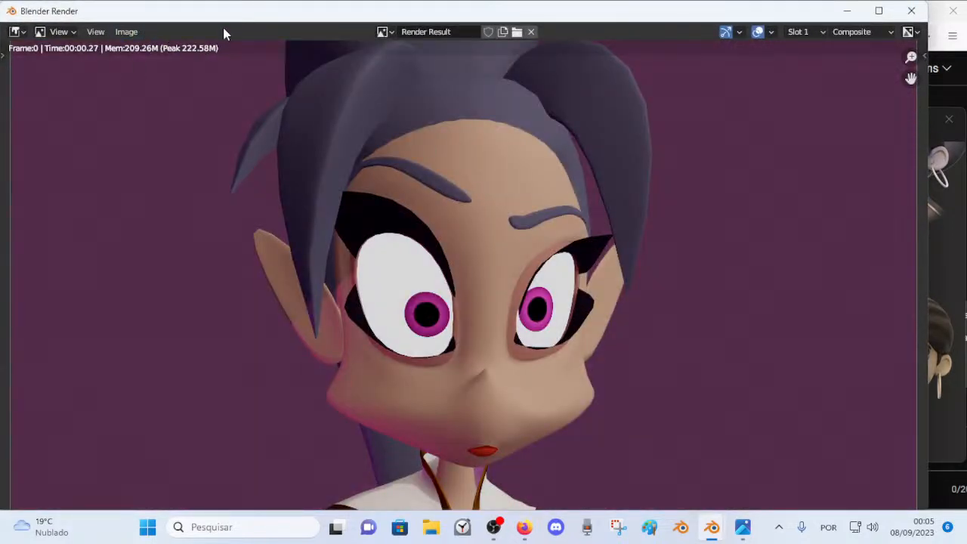
pyautogui.click(126, 33)
pyautogui.click(126, 32)
pyautogui.click(155, 164)
pyautogui.click(295, 144)
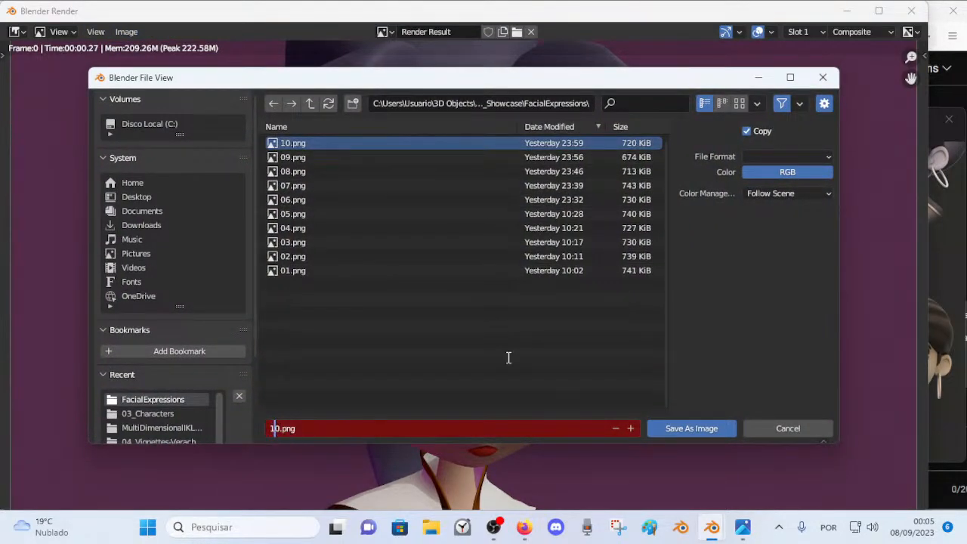
pyautogui.press('Return')
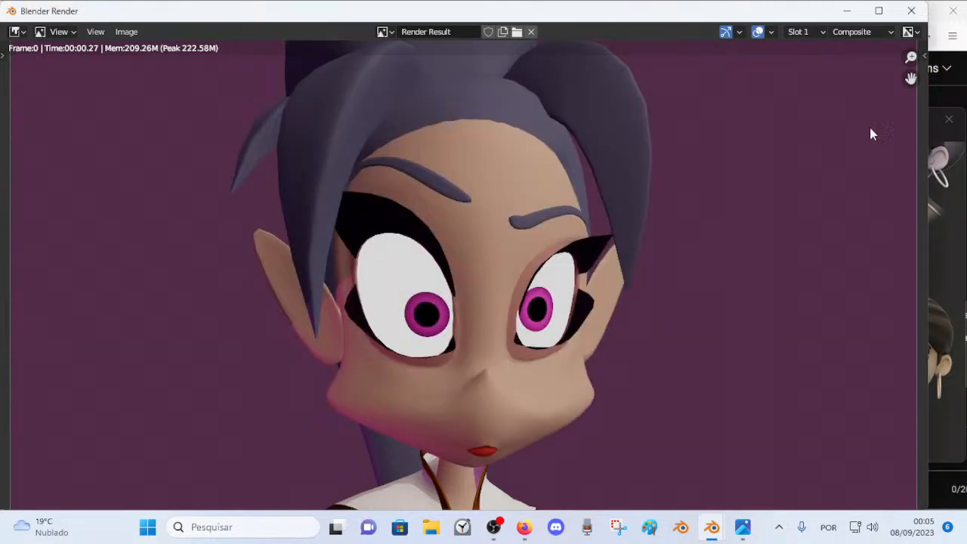
pyautogui.click(914, 12)
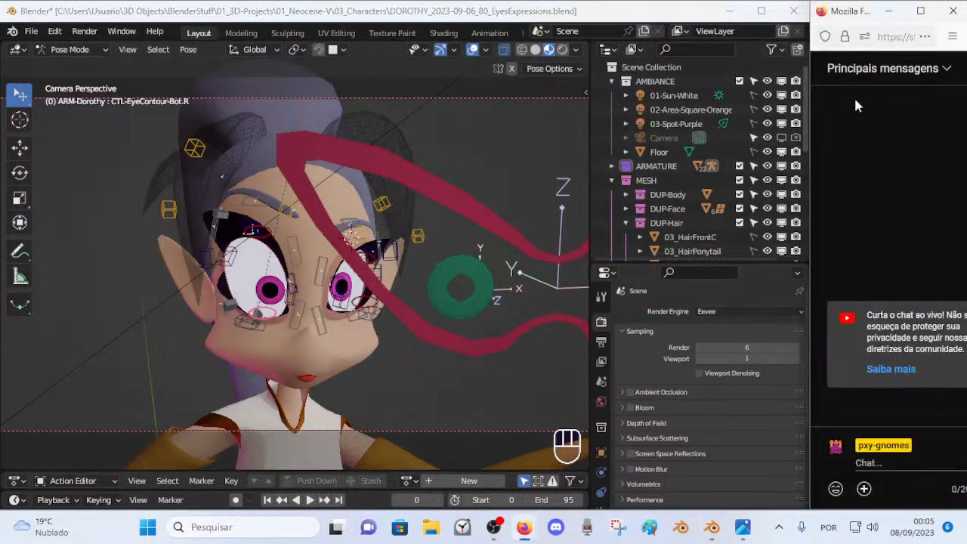
# Step: Bring up the reference expression sheet and place it so the smirking face is visible beside the Blender window
pyautogui.click(742, 527)
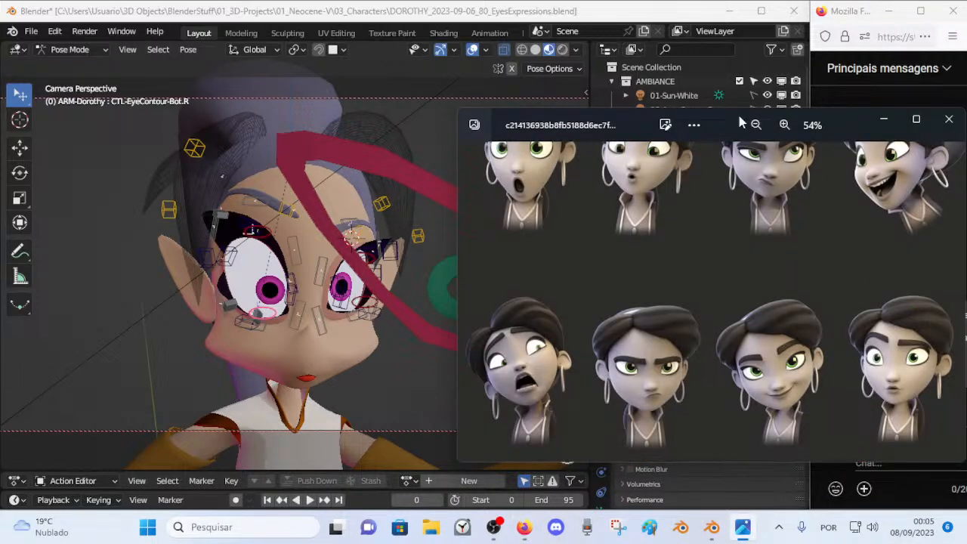
pyautogui.moveTo(601, 130); pyautogui.dragTo(574, 133)
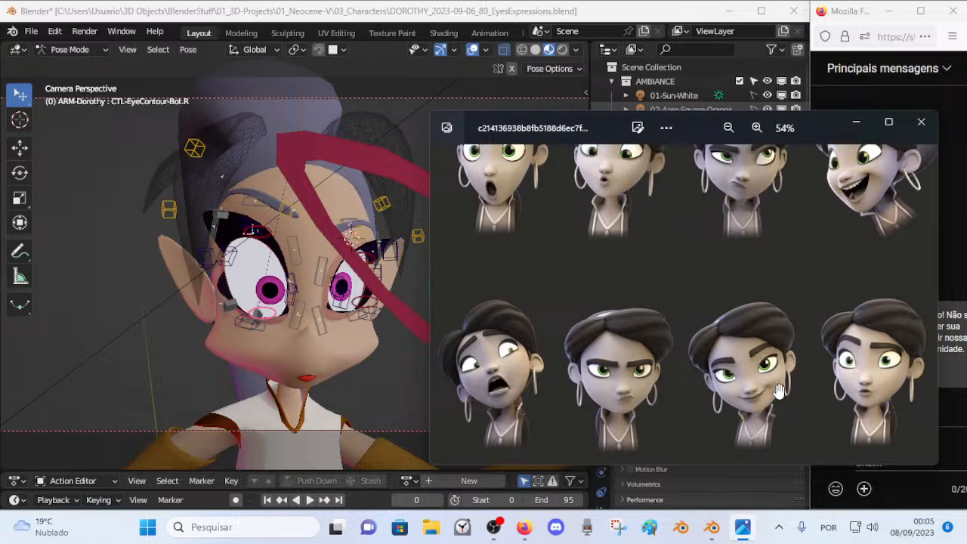
pyautogui.moveTo(477, 130); pyautogui.dragTo(605, 137)
pyautogui.click(224, 174)
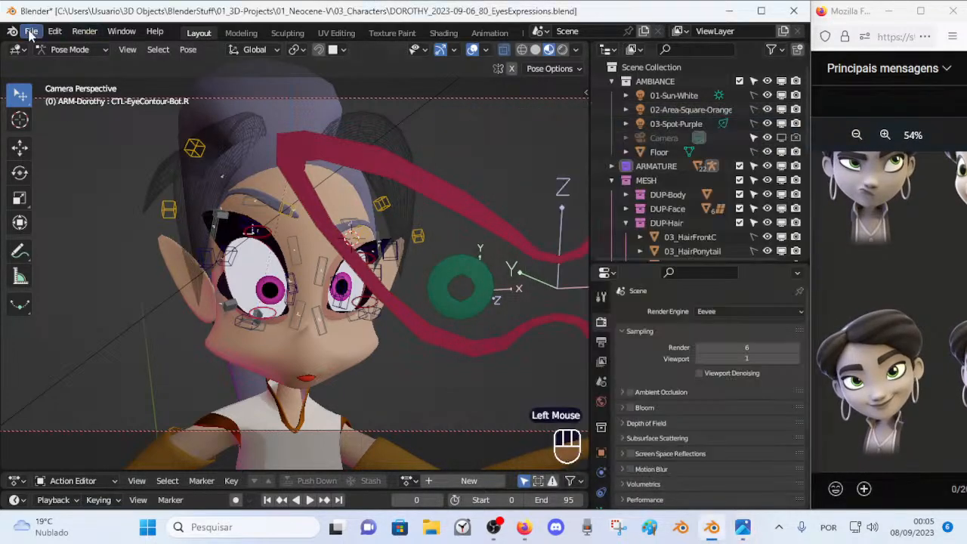
# Step: Reset all of the face rig's controls to their default pose for a new expression
pyautogui.hotkey('alt', 'q')
pyautogui.hotkey('alt', 'q')
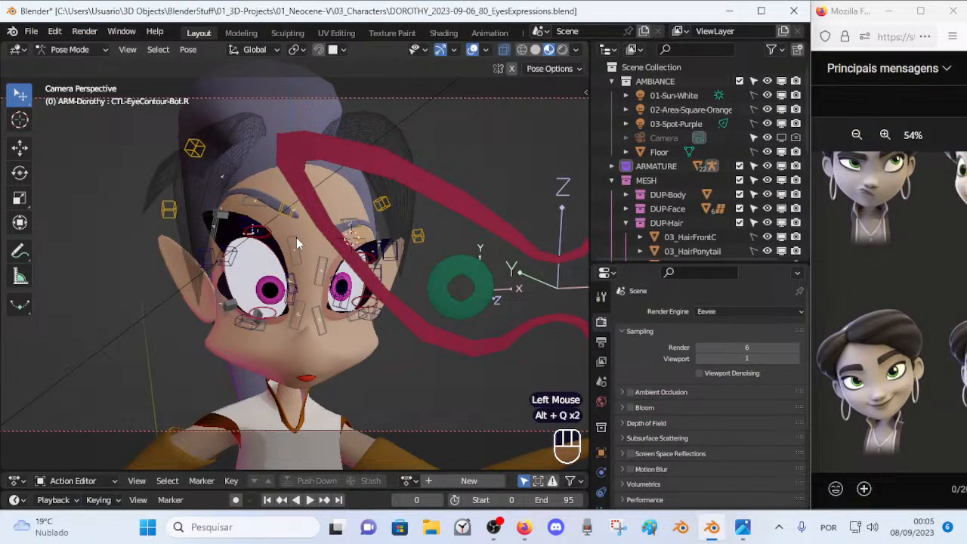
pyautogui.press('a')
pyautogui.hotkey('alt', 'q')
pyautogui.hotkey('alt', 'q')
pyautogui.hotkey('alt', 'q')
pyautogui.hotkey('alt', 'q')
pyautogui.moveTo(414, 285); pyautogui.dragTo(390, 290, button='middle')
pyautogui.scroll(1, 327, 294)
pyautogui.scroll(1, 358, 296)
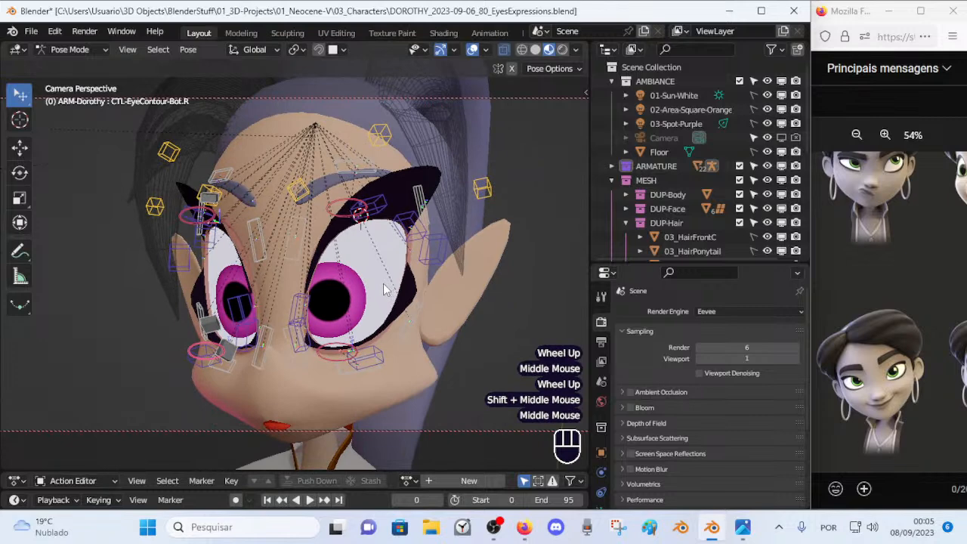
pyautogui.hotkey('alt', 'a')
pyautogui.click(362, 168)
pyautogui.press('g')
pyautogui.press('Escape')
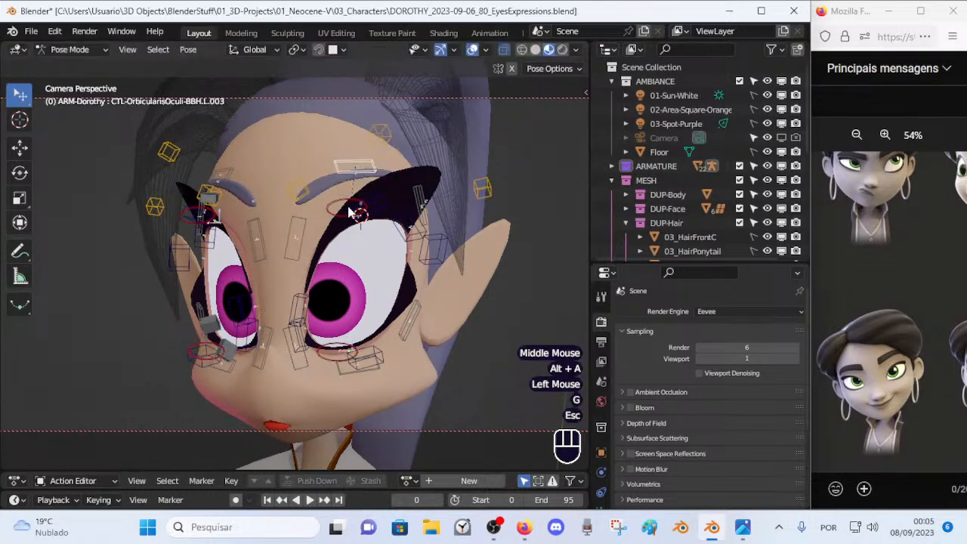
# Step: Lower the left eye's upper eyelid handler, CTL_Eyelid-BBH.L.005, to partly close the upper lid
pyautogui.click(355, 213)
pyautogui.press('g')
pyautogui.click(361, 373)
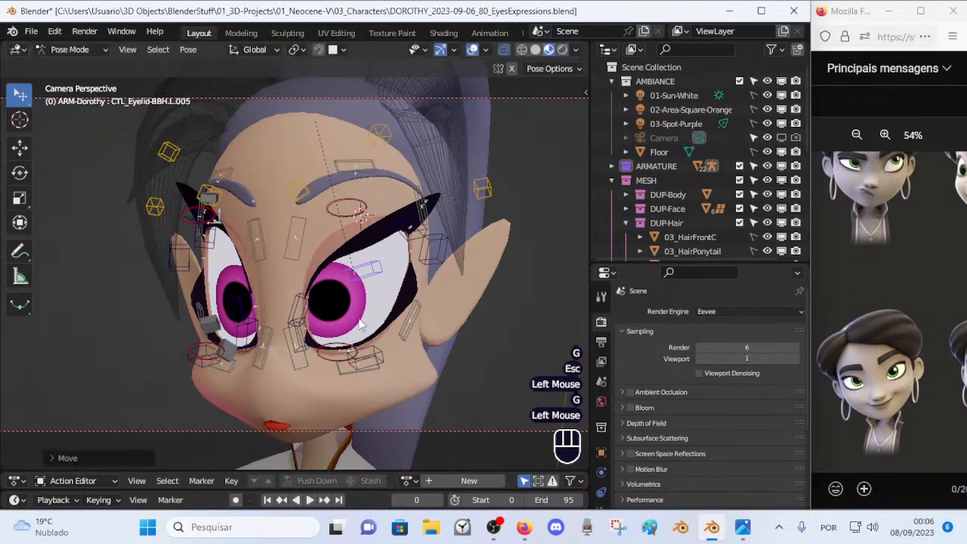
# Step: Raise the left eye's lower contour control, CTL-EyeContour-Bot.L, to lift the lower lid over the eyeball
pyautogui.click(362, 373)
pyautogui.click(362, 371)
pyautogui.click(348, 349)
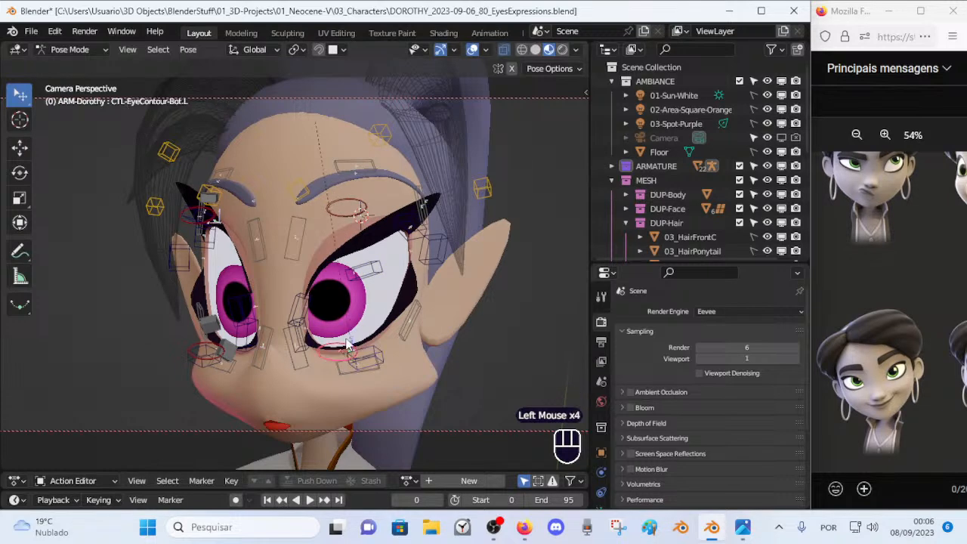
pyautogui.moveTo(349, 349); pyautogui.dragTo(372, 302, button='middle')
pyautogui.press('g')
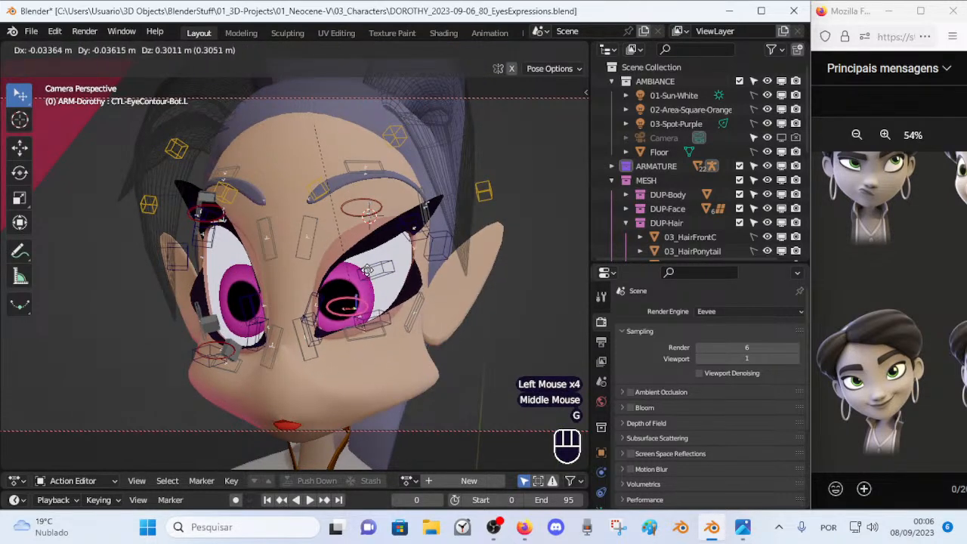
pyautogui.click(369, 291)
pyautogui.press('g')
pyautogui.click(350, 321)
# Step: Raise the left eye's lower inner-corner handlers, including CTL_Eyelid-BBH.L.003, to follow the lifted lower lid
pyautogui.press('g')
pyautogui.click(311, 349)
pyautogui.keyDown('shift'); pyautogui.click(313, 348); pyautogui.keyUp('shift')
pyautogui.press('g')
pyautogui.click(317, 336)
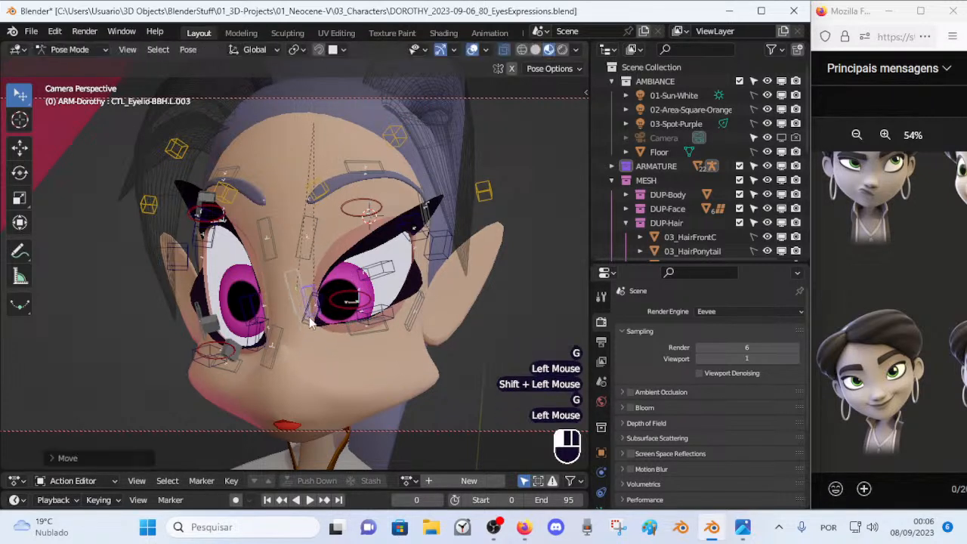
# Step: Nudge CTL-OrbicularisOculi-BBH.L.005 up and outward at the left eye's lower outer corner
pyautogui.click(408, 321)
pyautogui.press('g')
pyautogui.click(400, 326)
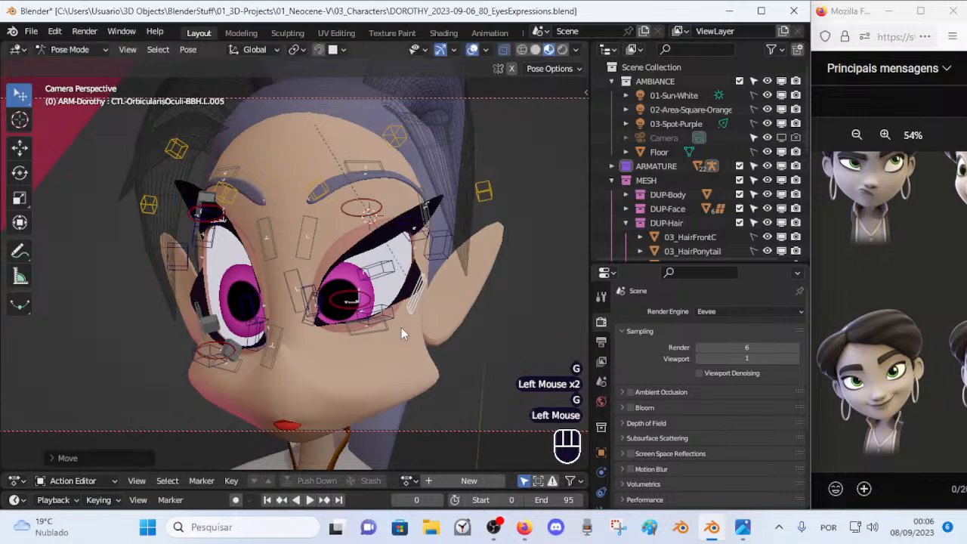
pyautogui.press('g')
pyautogui.click(434, 262)
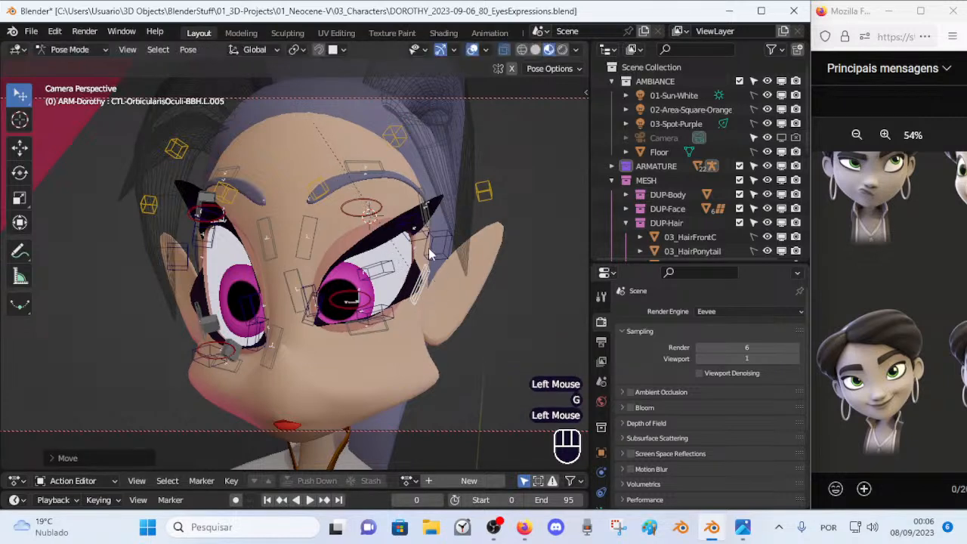
# Step: Raise CTL_Eyelid-BBH.L.001 at the left eye's outer corner and nudge the lower lid handler CTL_Eyelid-BBH.L.002
pyautogui.click(431, 243)
pyautogui.click(432, 243)
pyautogui.press('g')
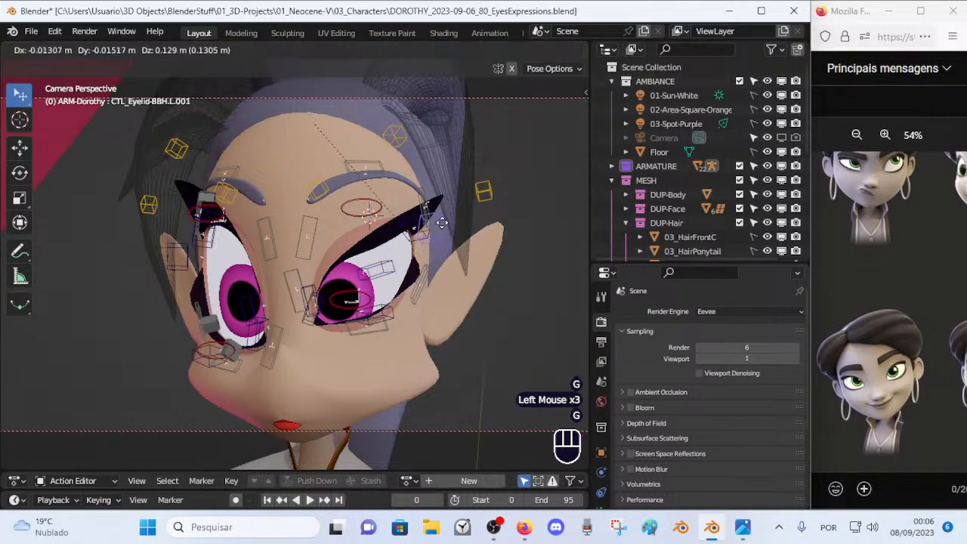
pyautogui.click(437, 212)
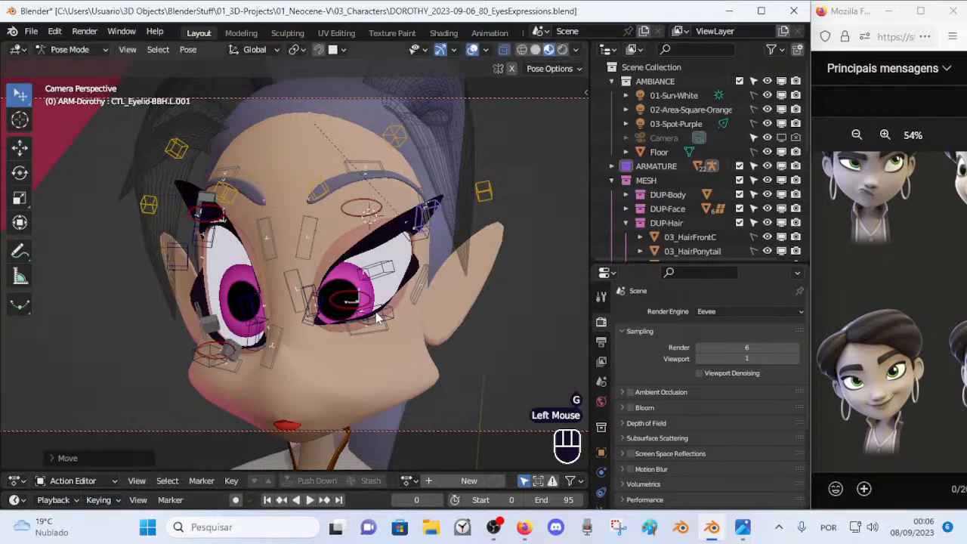
pyautogui.click(376, 301)
pyautogui.click(376, 300)
pyautogui.press('g')
pyautogui.click(381, 305)
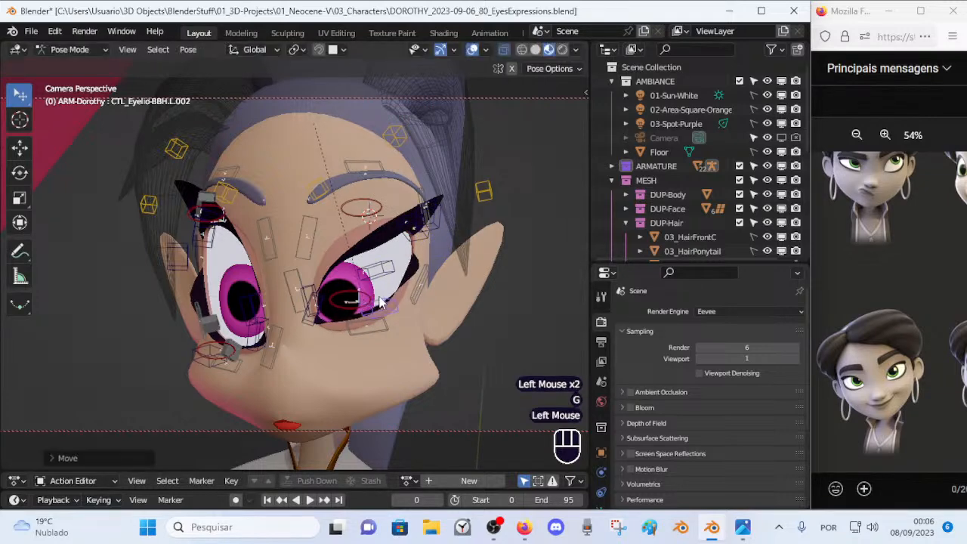
# Step: Raise the MTR-Eyes-TRACK control about 0.39 m to direct the gaze upward
pyautogui.scroll(-2, 353, 216)
pyautogui.click(225, 187)
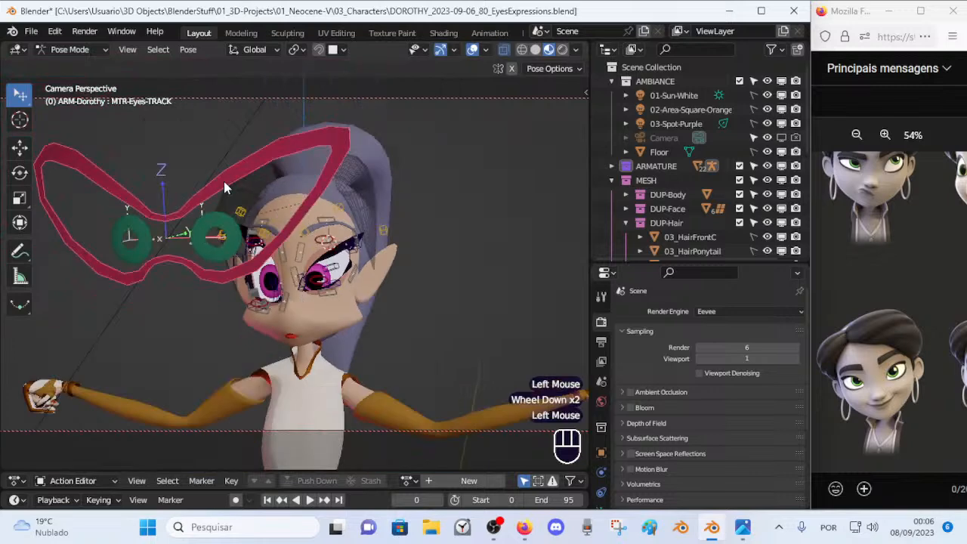
pyautogui.press('g')
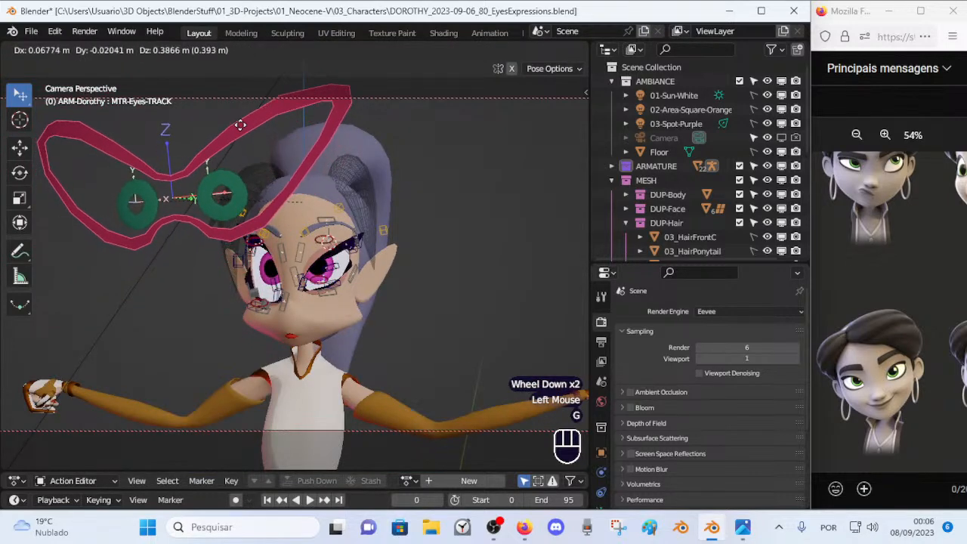
pyautogui.click(240, 124)
# Step: Turn on X-axis mirroring for posing, leaving no controls selected
pyautogui.scroll(2, 325, 240)
pyautogui.press('a')
pyautogui.hotkey('shift', 'x')
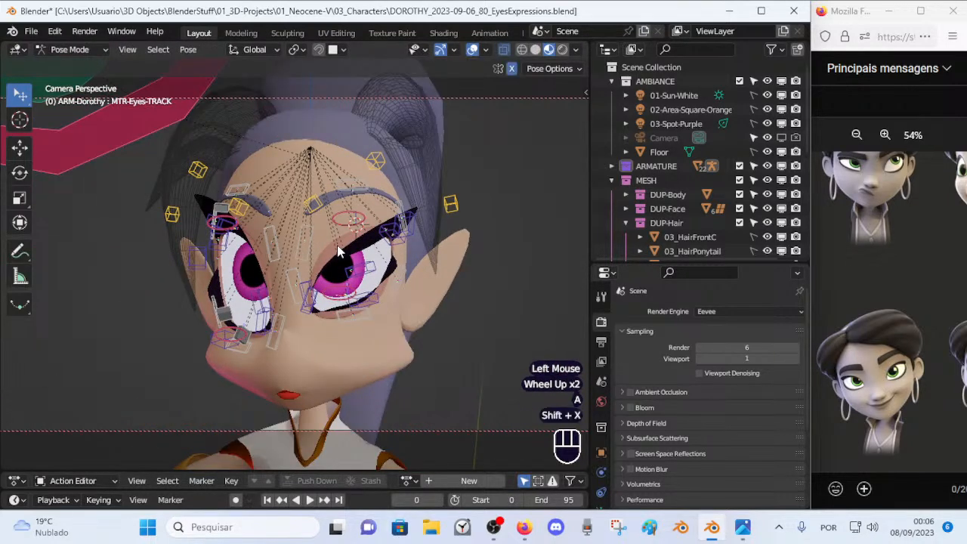
pyautogui.press('g')
pyautogui.press('Escape')
pyautogui.hotkey('alt', 'a')
# Step: Nudge CTL-EyeContour-Bot.L with mirroring on to carry the raised lower contour over to the right eye
pyautogui.click(347, 314)
pyautogui.click(346, 306)
pyautogui.press('g')
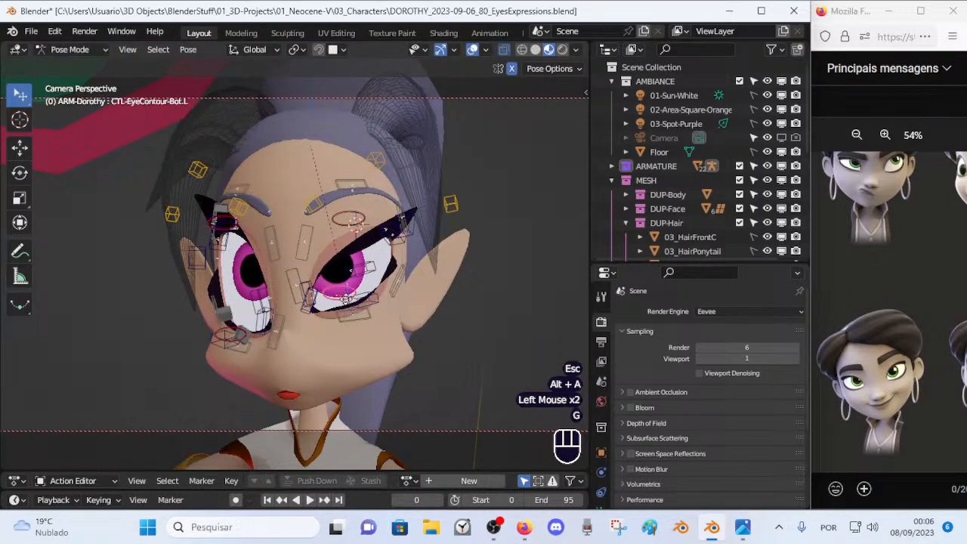
pyautogui.click(346, 303)
# Step: Nudge the left lower eyelid handlers CTL_Eyelid-BBH.L.002 and CTL_Eyelid-BBH.L.003 to mirror their pose to the right eye
pyautogui.click(352, 311)
pyautogui.press('g')
pyautogui.click(355, 314)
pyautogui.click(355, 314)
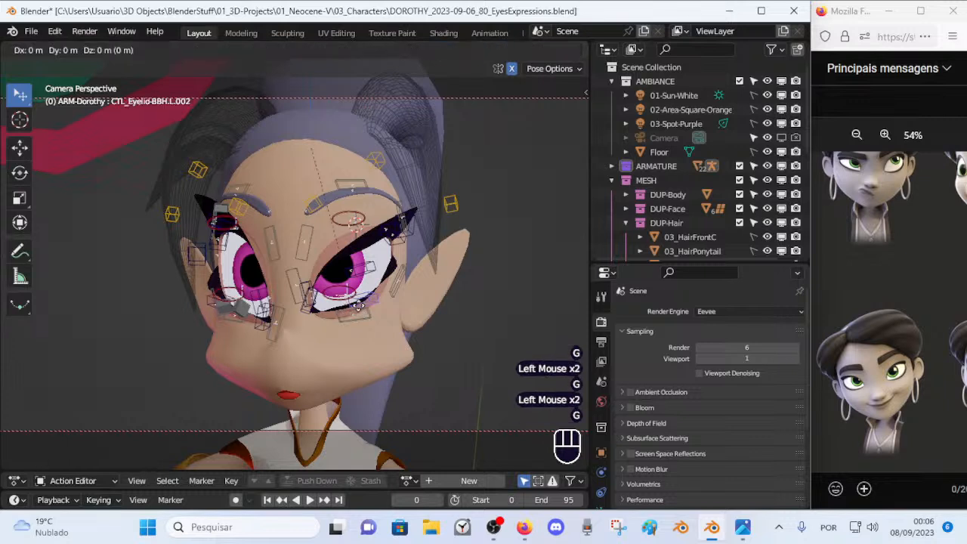
pyautogui.keyDown('shift'); pyautogui.click(310, 286); pyautogui.keyUp('shift')
pyautogui.press('g')
pyautogui.click(311, 286)
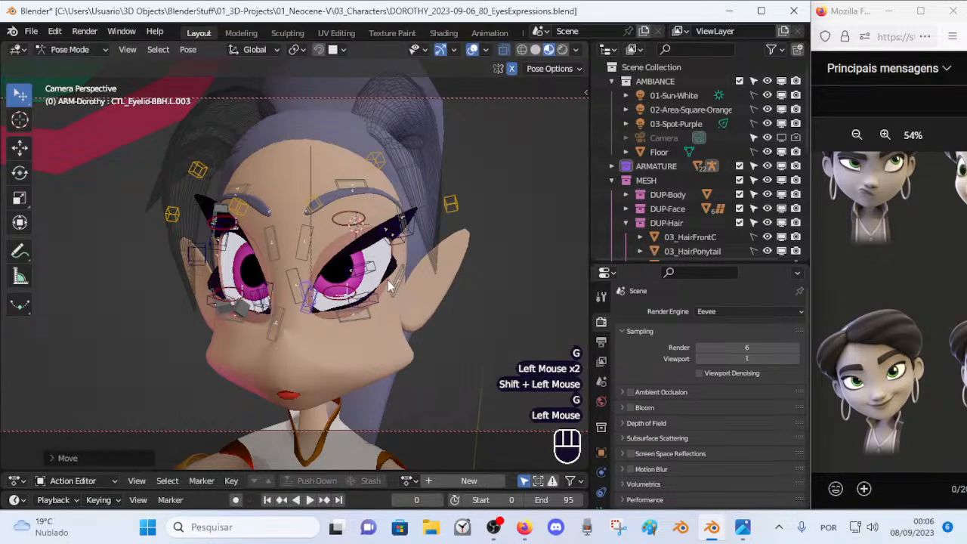
# Step: Nudge the remaining left eyelid handlers, including CTL_Eyelid-BBH.L.005, to mirror their pose to the right eye
pyautogui.click(389, 281)
pyautogui.press('g')
pyautogui.click(389, 281)
pyautogui.click(363, 270)
pyautogui.press('g')
pyautogui.click(364, 270)
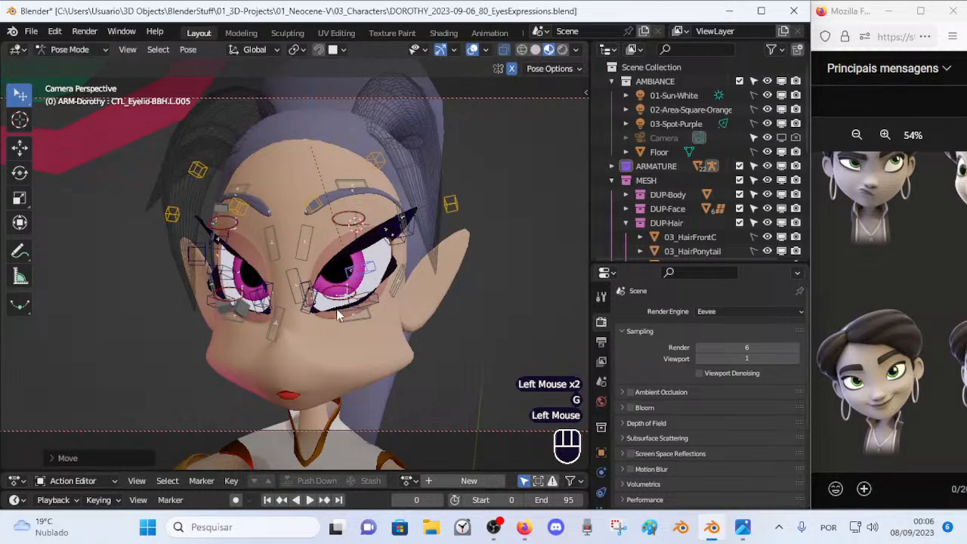
# Step: Move the inner eyebrow handler CTL_Eyebrow-BB-Handler.L.001 about 0.05 m outward and down, mirrored to the right brow
pyautogui.scroll(2, 348, 311)
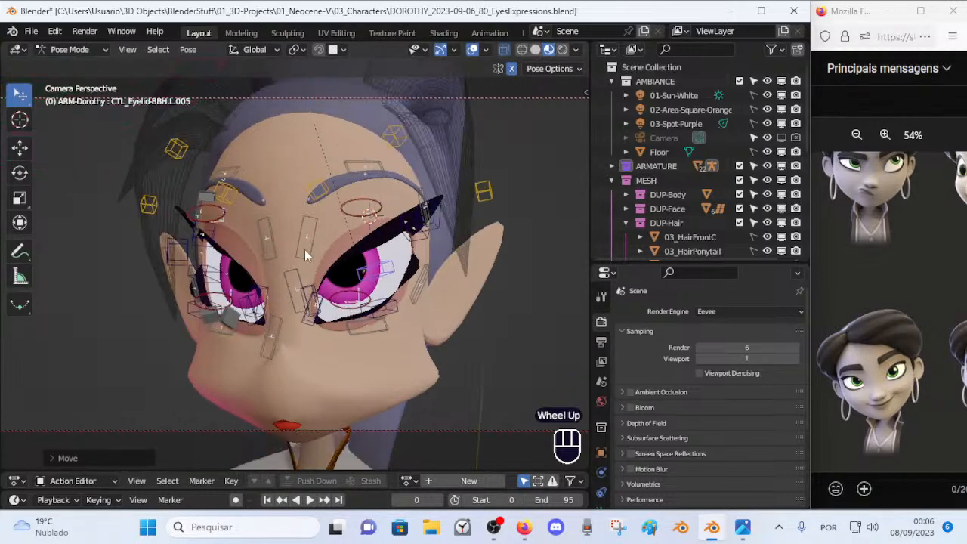
pyautogui.click(317, 195)
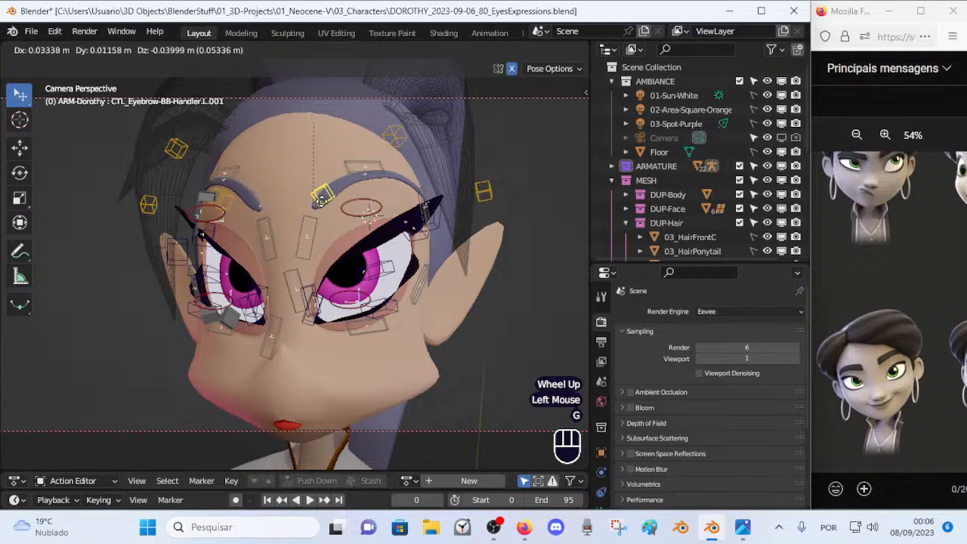
pyautogui.press('g')
pyautogui.click(320, 203)
pyautogui.scroll(-2, 197, 171)
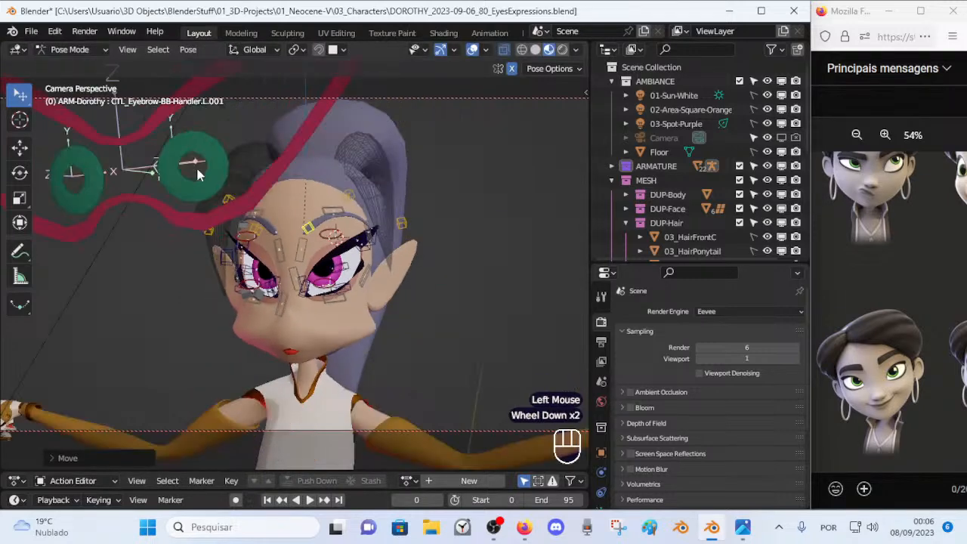
# Step: Raise the MTR-Eyes-TRACK control about 0.04 m to lift the gaze slightly
pyautogui.click(150, 130)
pyautogui.scroll(-1, 150, 130)
pyautogui.press('g')
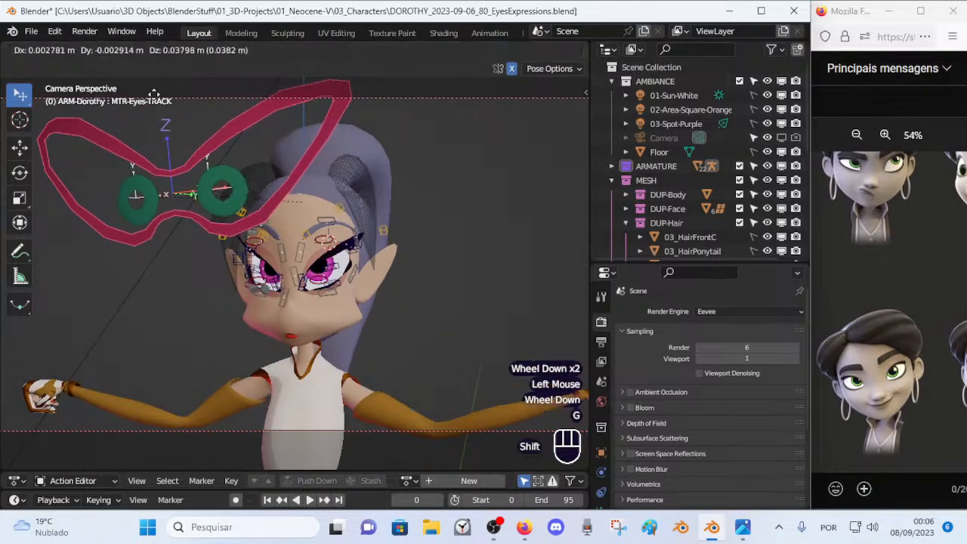
pyautogui.keyDown('shift'); pyautogui.click(197, 140); pyautogui.keyUp('shift')
# Step: Try moving CTL-Eye-Track.L about 0.05 m outward and enlarging it to about 1.76 with mirroring on
pyautogui.click(216, 182)
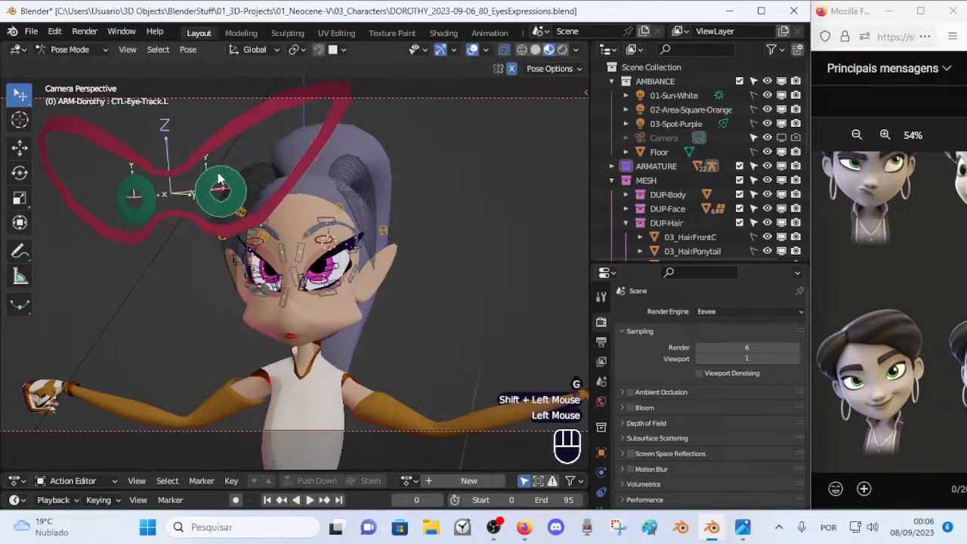
pyautogui.press('g')
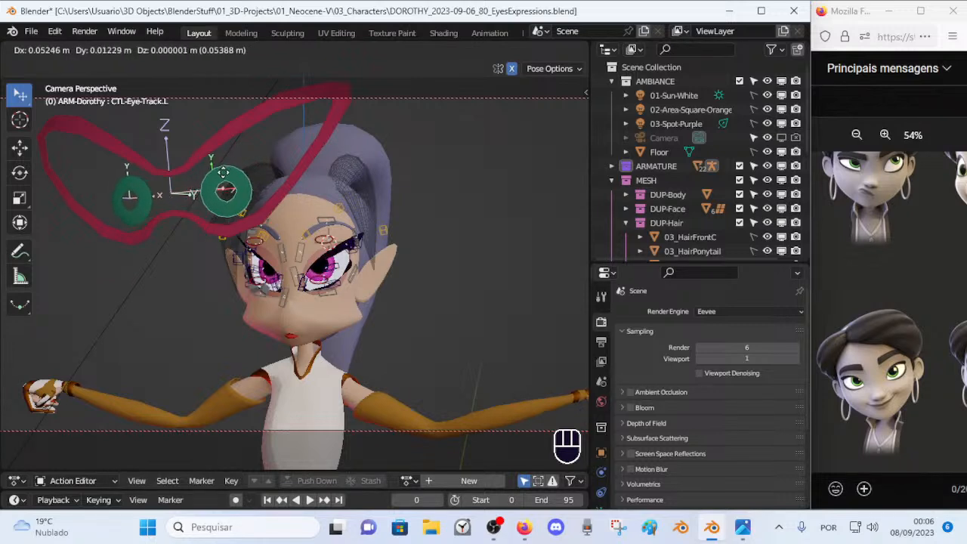
pyautogui.click(223, 172)
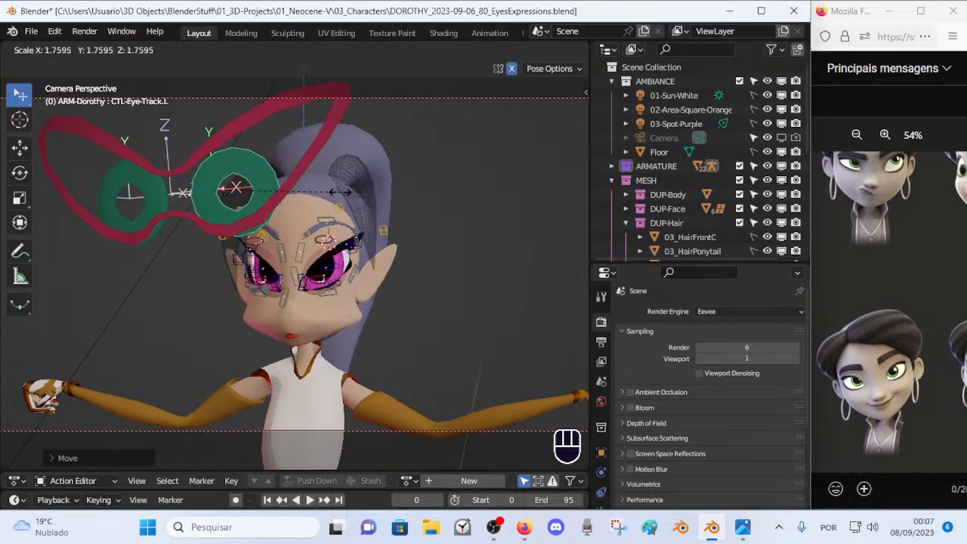
pyautogui.click(276, 211)
pyautogui.click(301, 223)
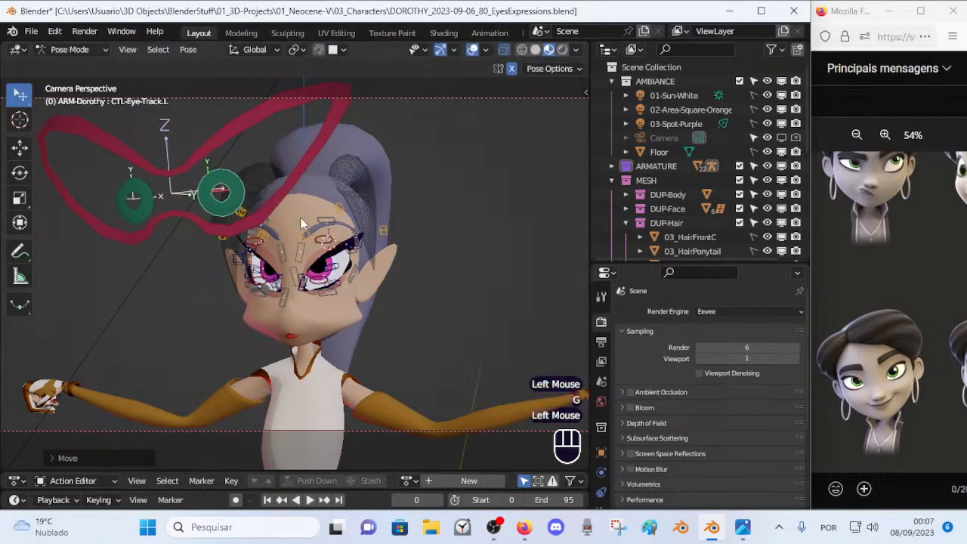
# Step: Scale CTL-Eye-Track.L down to about 0.95 and nudge it slightly, mirrored to the other tracker
pyautogui.hotkey('alt', 'q')
pyautogui.press('s')
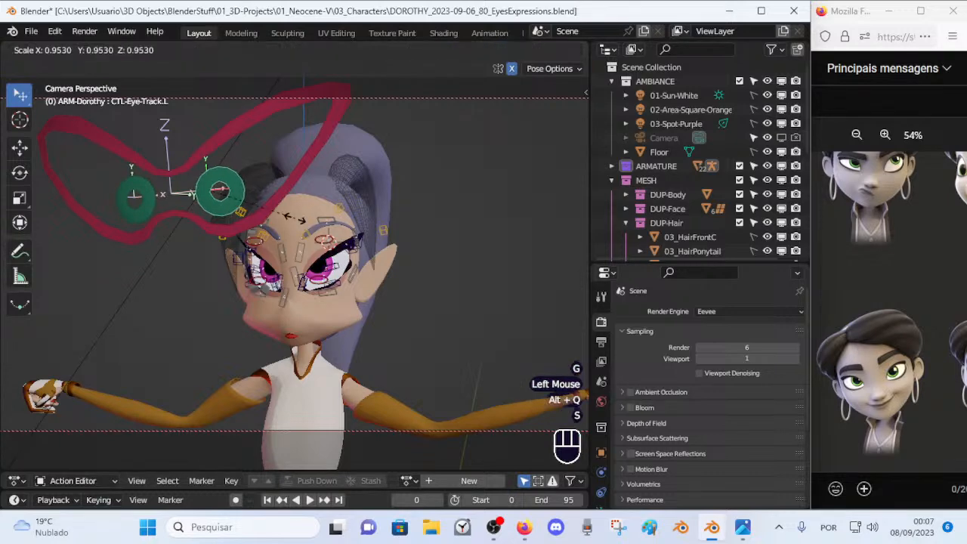
pyautogui.click(295, 220)
pyautogui.press('g')
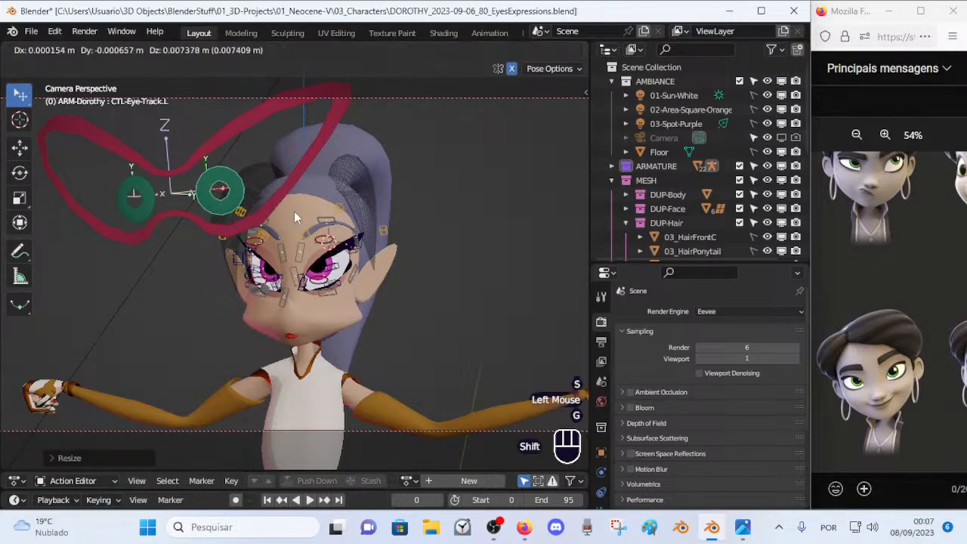
pyautogui.keyDown('shift'); pyautogui.click(293, 211); pyautogui.keyUp('shift')
# Step: Fine-tune the position of CTL-Eye-Track.L so both pupils sit correctly under the upper lids
pyautogui.scroll(2, 310, 263)
pyautogui.moveTo(309, 262); pyautogui.dragTo(355, 269, button='middle')
pyautogui.scroll(1, 307, 251)
pyautogui.press('g')
pyautogui.click(317, 281)
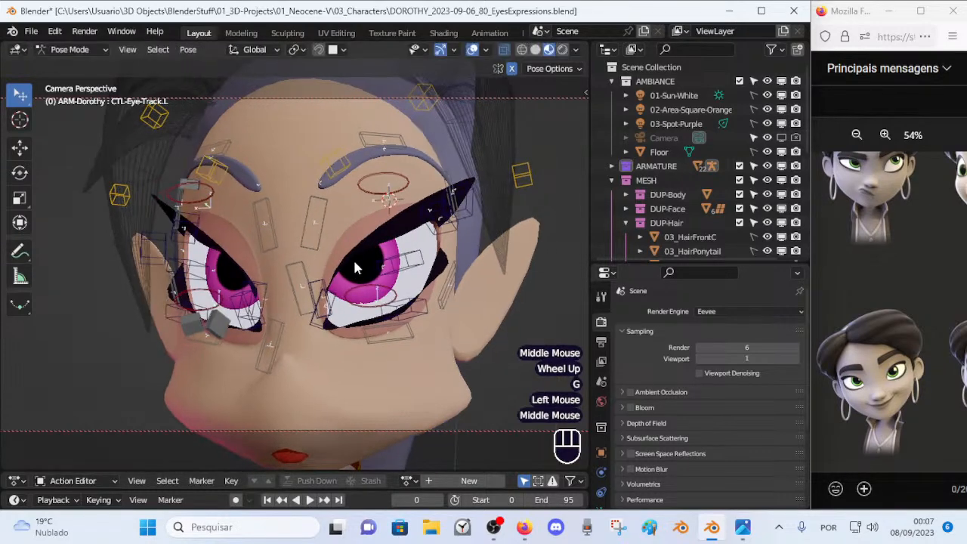
pyautogui.scroll(-2, 352, 254)
pyautogui.press('g')
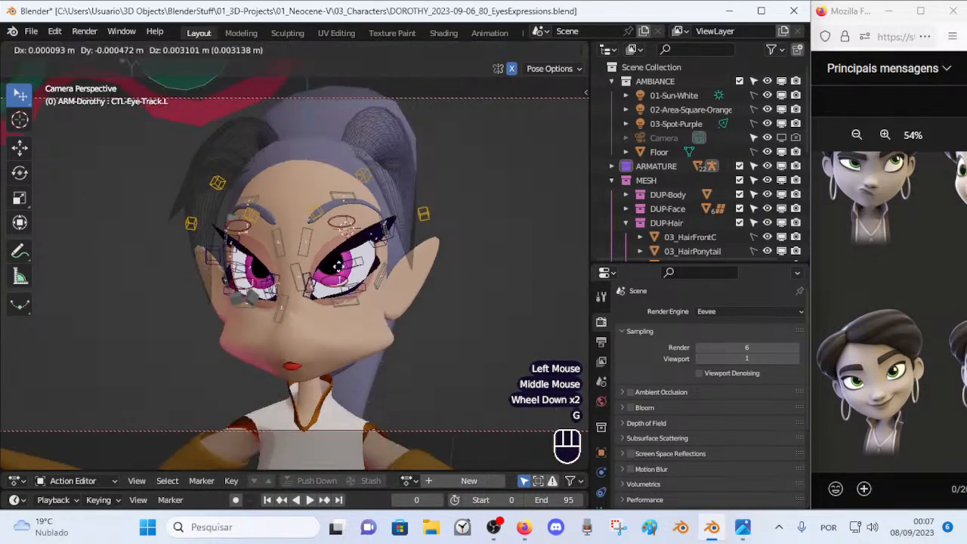
pyautogui.click(334, 262)
# Step: Move CTL-Eye-Track.L about 0.06 m outward to spread the two pupils apart
pyautogui.scroll(-1, 334, 262)
pyautogui.scroll(1, 335, 262)
pyautogui.scroll(2, 334, 262)
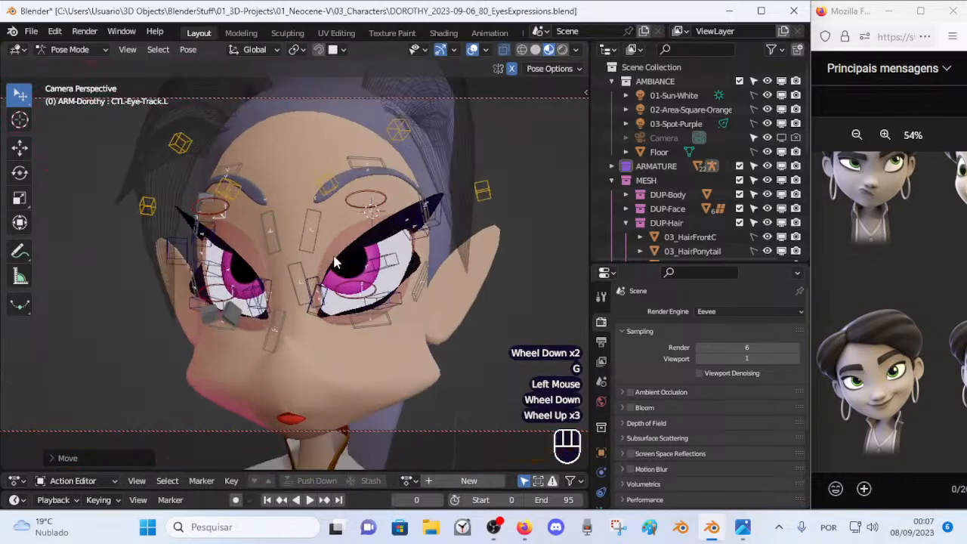
pyautogui.press('g')
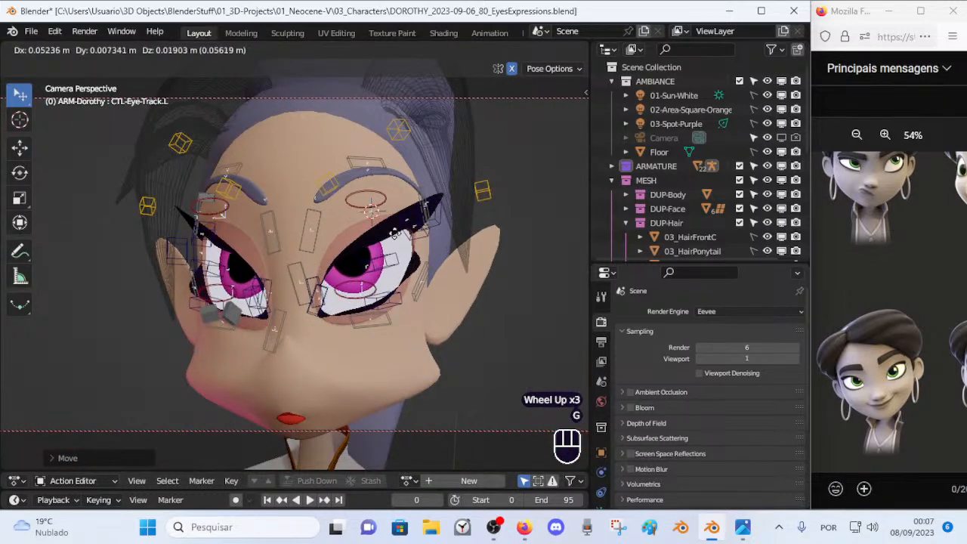
pyautogui.click(395, 238)
# Step: Lower CTL_Eyebrow-BB-Handler.L.001 and scale the three left eyebrow handlers apart by about 1.06
pyautogui.doubleClick(318, 190)
pyautogui.press('g')
pyautogui.click(314, 198)
pyautogui.keyDown('shift'); pyautogui.click(390, 140); pyautogui.keyUp('shift')
pyautogui.keyDown('shift'); pyautogui.click(486, 192); pyautogui.keyUp('shift')
pyautogui.press('s')
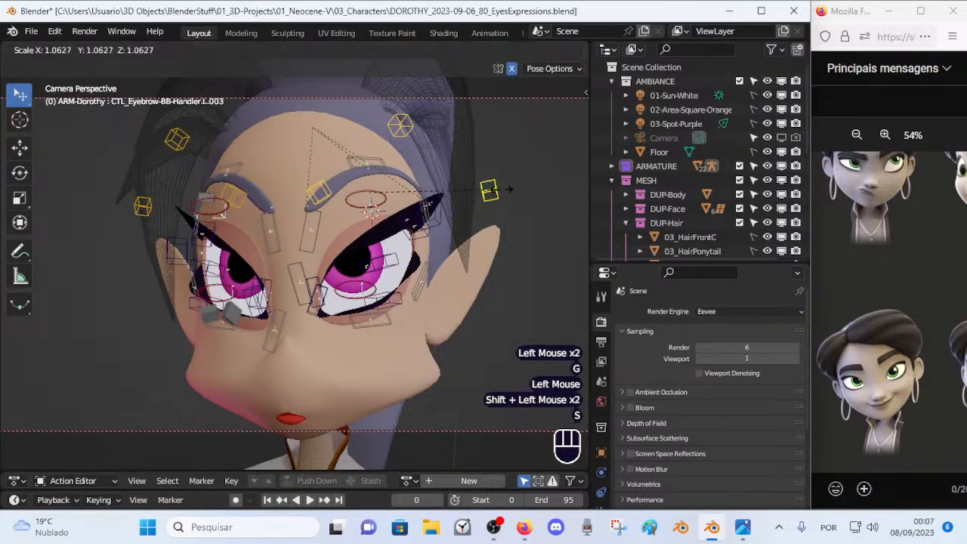
pyautogui.click(507, 190)
# Step: Reposition the inner and middle eyebrow handlers CTL_Eyebrow-BB-Handler.L.001 and L.002 to reshape the mirrored brow arch
pyautogui.click(327, 189)
pyautogui.press('g')
pyautogui.click(314, 184)
pyautogui.click(396, 139)
pyautogui.press('g')
pyautogui.click(400, 143)
pyautogui.doubleClick(323, 190)
pyautogui.press('g')
pyautogui.click(347, 166)
pyautogui.click(397, 145)
pyautogui.press('g')
pyautogui.click(400, 147)
# Step: Move and rotate the outer eyebrow handler CTL_Eyebrow-BB-Handler.L.003 to adjust the brow tail
pyautogui.click(489, 196)
pyautogui.press('g')
pyautogui.click(491, 194)
pyautogui.moveTo(491, 194); pyautogui.dragTo(446, 197, button='middle')
pyautogui.press('r')
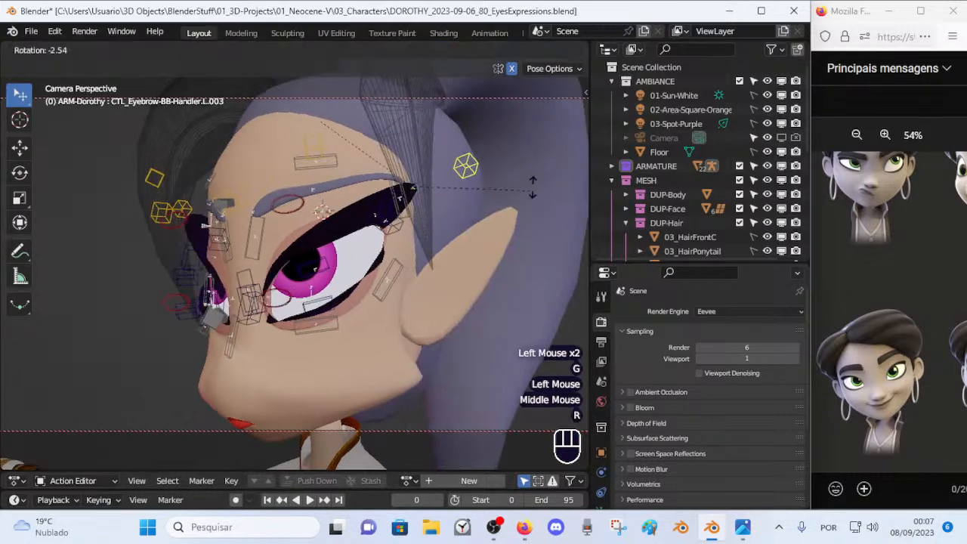
pyautogui.click(505, 153)
# Step: Raise the middle eyebrow handler CTL_Eyebrow-BB-Handler.L.002 slightly to follow the forehead
pyautogui.click(314, 145)
pyautogui.press('g')
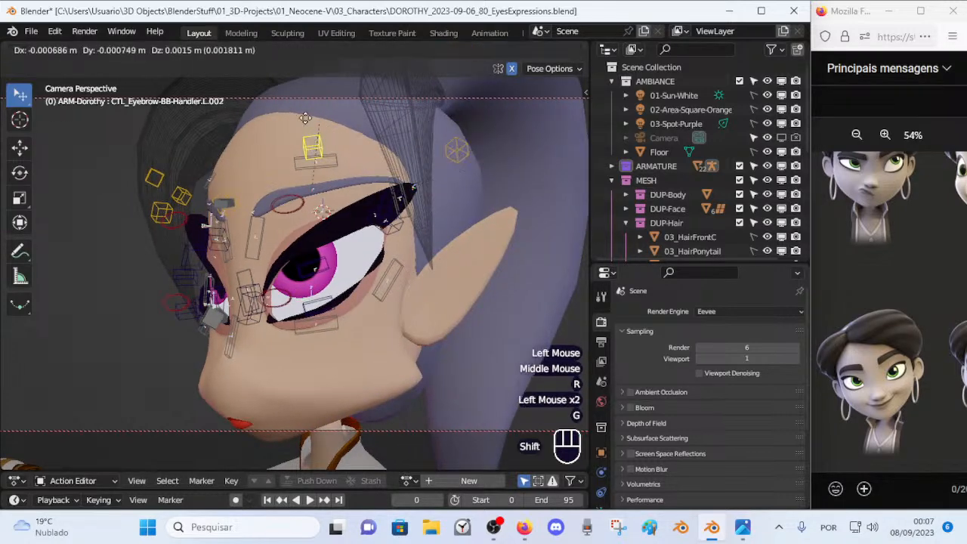
pyautogui.keyDown('shift'); pyautogui.click(289, 87); pyautogui.keyUp('shift')
pyautogui.moveTo(273, 137); pyautogui.dragTo(327, 149, button='middle')
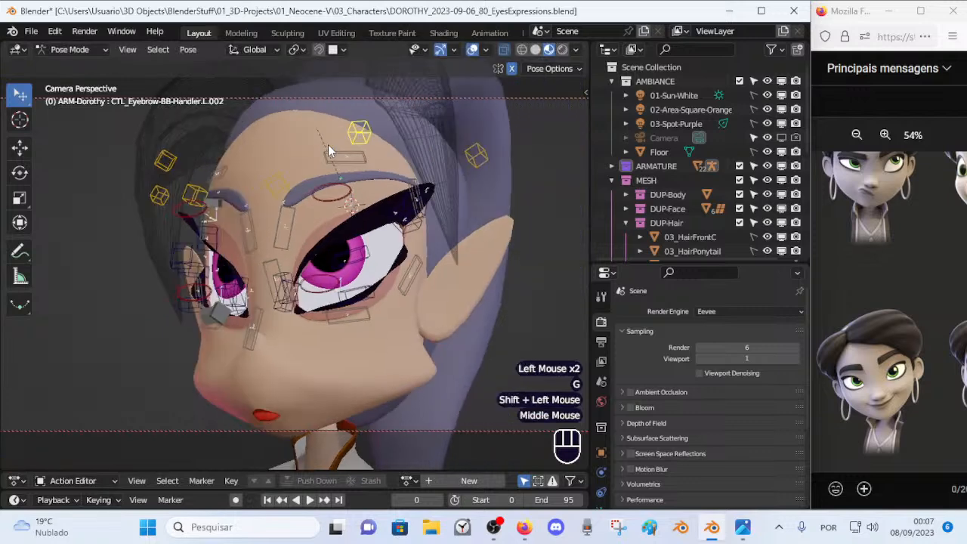
# Step: Rotate CTL_Eyebrow-BB-Handler.L.001 slightly and raise it to reshape the inner end of the brow
pyautogui.click(291, 189)
pyautogui.moveTo(291, 190); pyautogui.dragTo(337, 177, button='middle')
pyautogui.press('r')
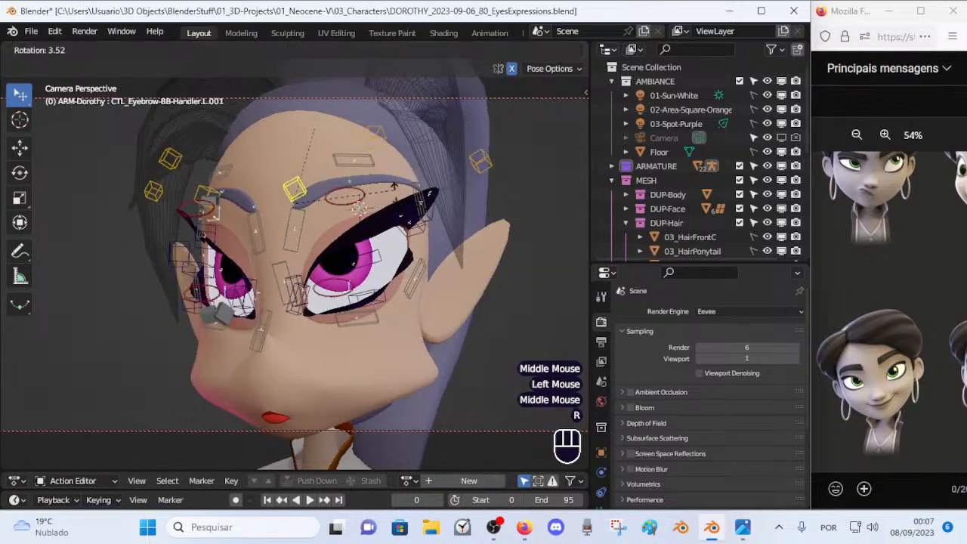
pyautogui.click(363, 185)
pyautogui.press('g')
pyautogui.click(399, 191)
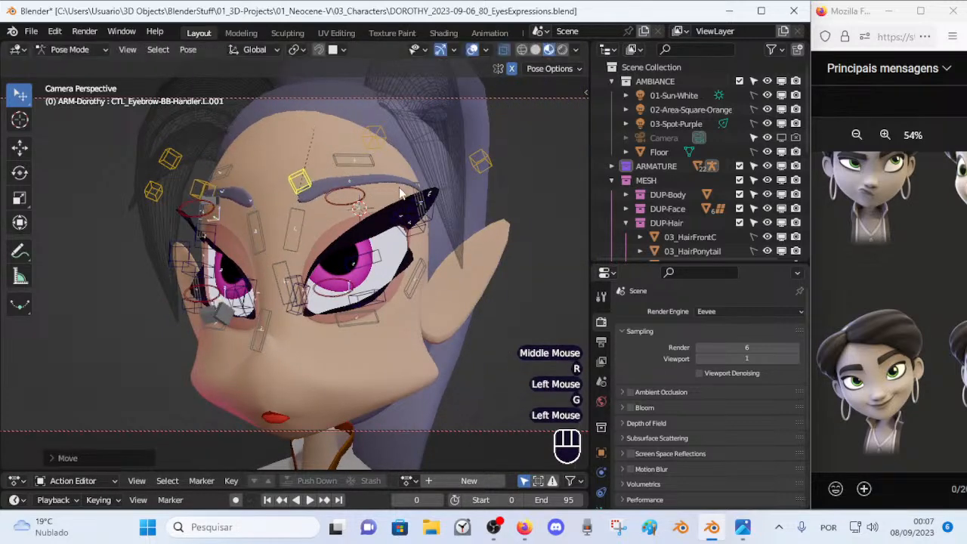
pyautogui.press('g')
pyautogui.click(370, 185)
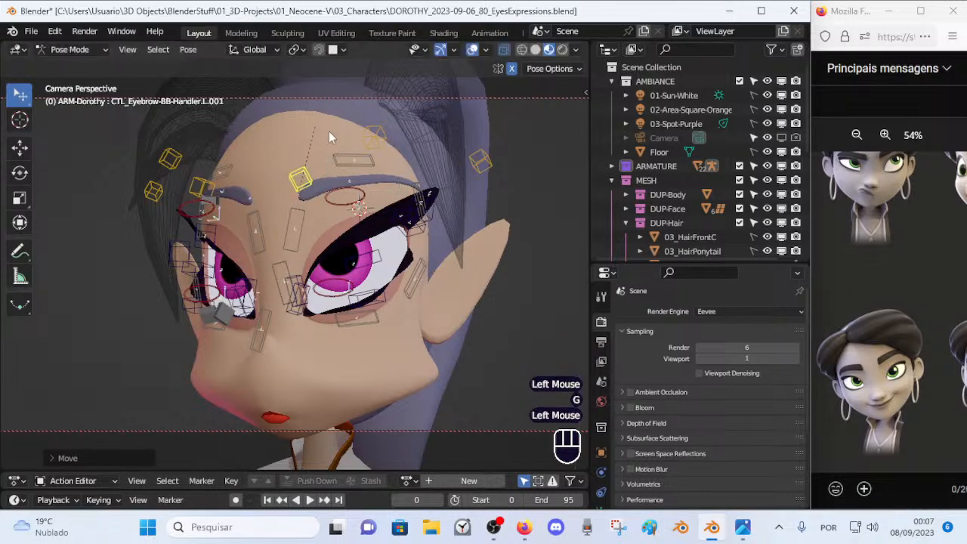
# Step: Shift CTL_Eyebrow-BB-Handler.L.002 slightly inward and lower CTL_Eyebrow-BB-Handler.L.001 to angle the brow
pyautogui.click(378, 133)
pyautogui.press('g')
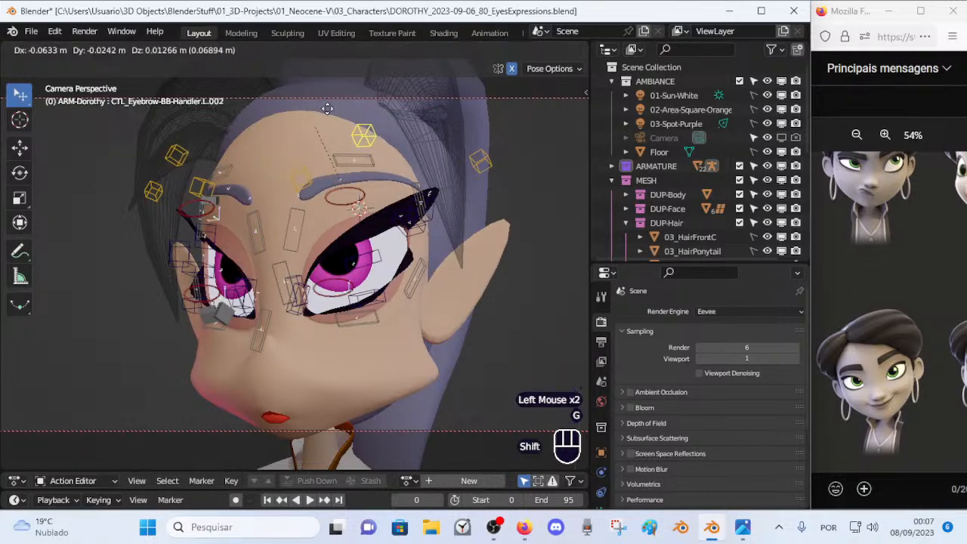
pyautogui.keyDown('shift'); pyautogui.click(359, 119); pyautogui.keyUp('shift')
pyautogui.click(302, 181)
pyautogui.press('g')
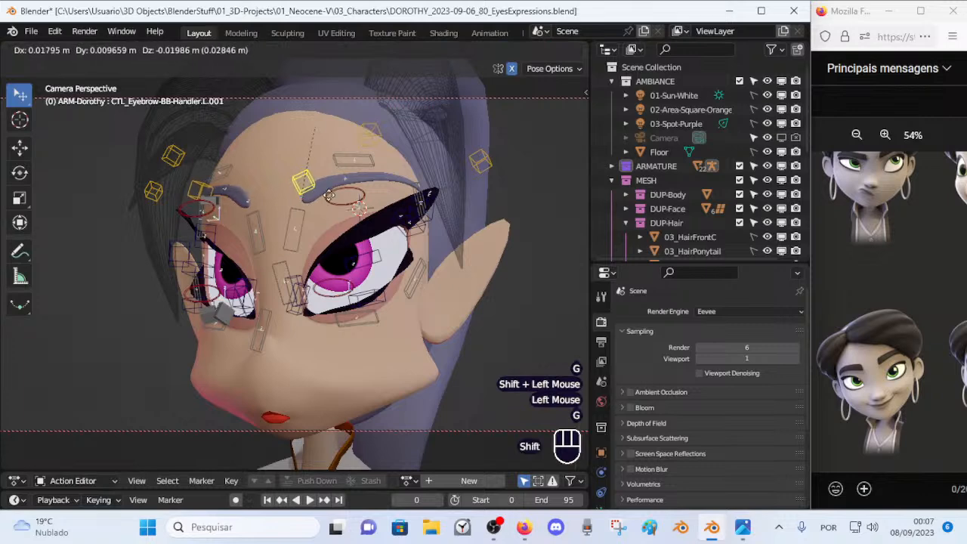
pyautogui.keyDown('shift'); pyautogui.click(333, 213); pyautogui.keyUp('shift')
pyautogui.moveTo(333, 213); pyautogui.dragTo(356, 216, button='middle')
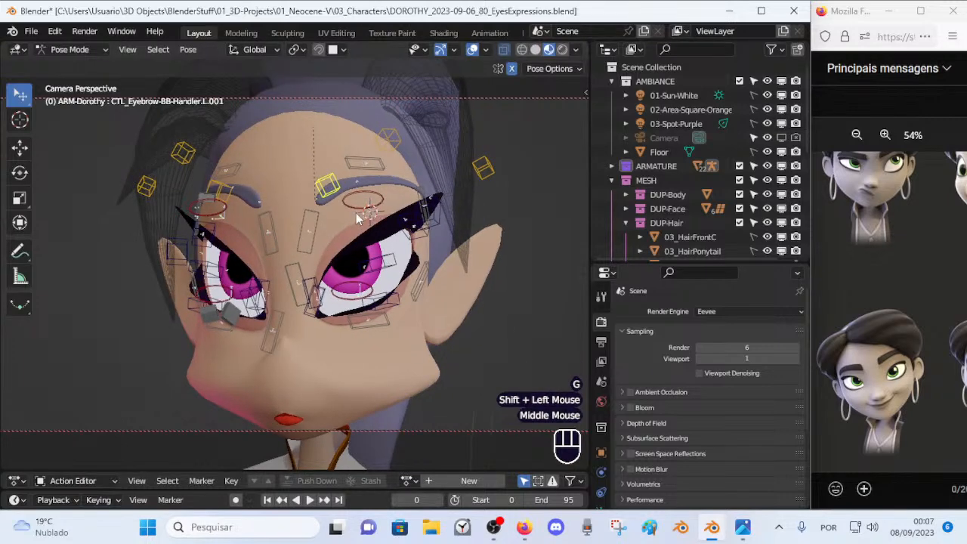
# Step: Refine the inner brow end by moving and rotating CTL_Eyebrow-BB-Handler.L.001 in small amounts
pyautogui.press('g')
pyautogui.keyDown('shift'); pyautogui.click(368, 214); pyautogui.keyUp('shift')
pyautogui.press('r')
pyautogui.click(419, 211)
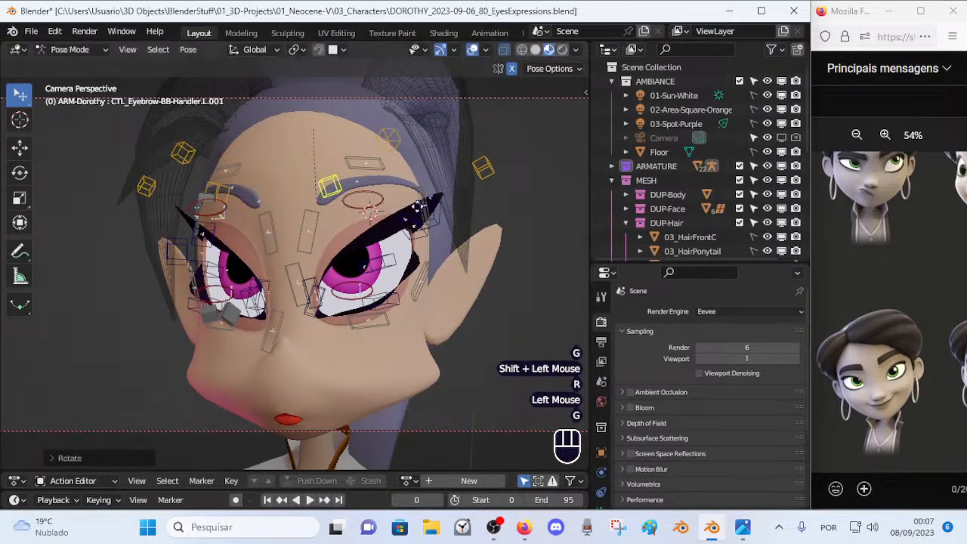
pyautogui.press('g')
pyautogui.click(447, 191)
pyautogui.press('g')
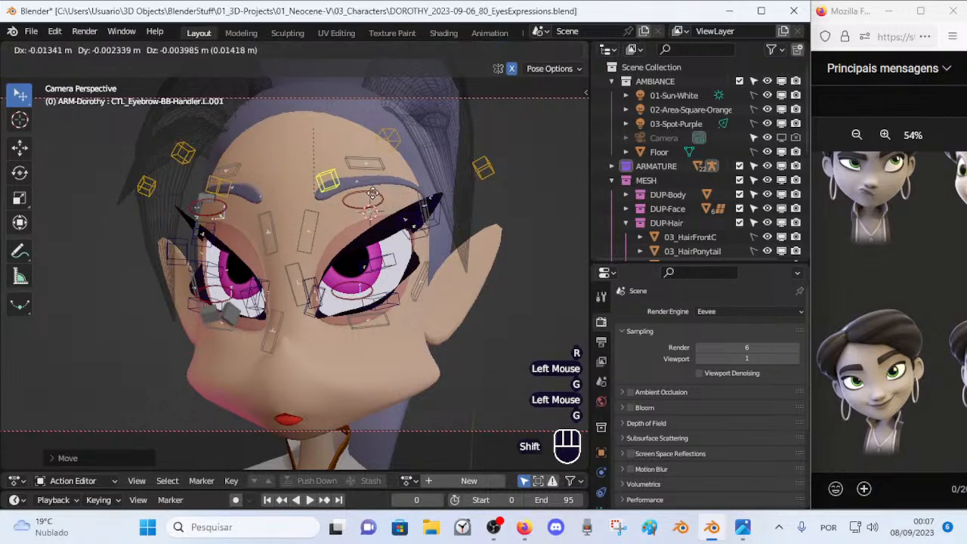
pyautogui.keyDown('shift'); pyautogui.click(398, 143); pyautogui.keyUp('shift')
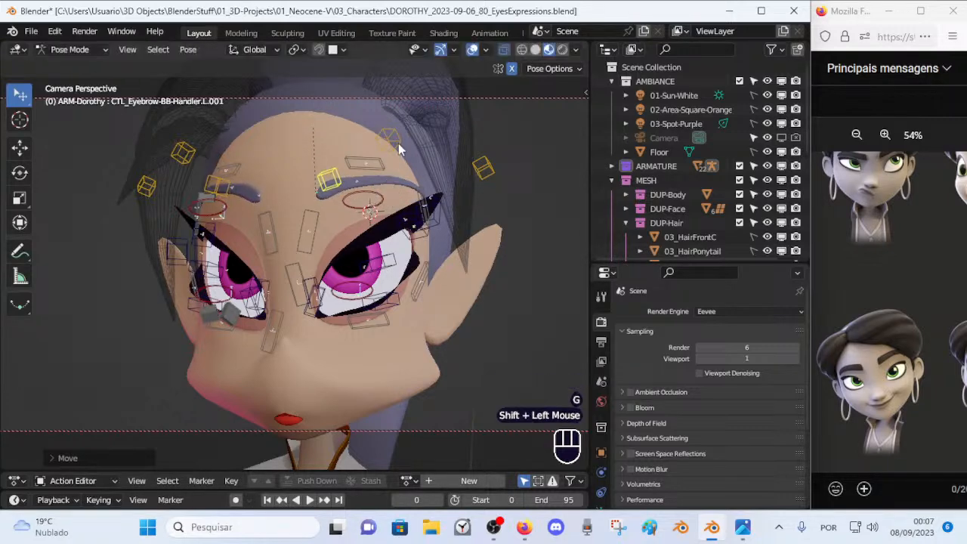
# Step: Raise the upper eyelid handler CTL_Eyelid-BBH.L.005 about 0.05 m, mirrored to the right eye
pyautogui.click(389, 139)
pyautogui.scroll(1, 376, 238)
pyautogui.click(389, 200)
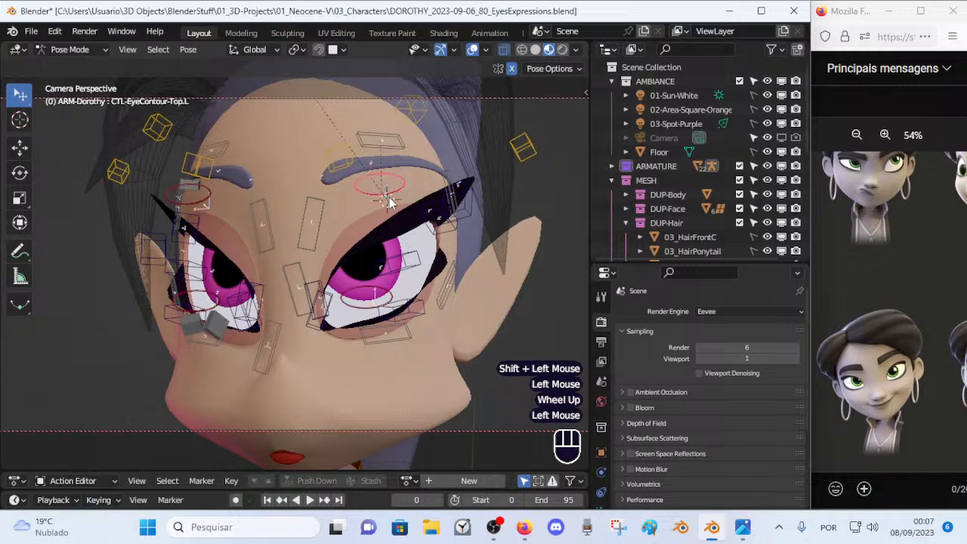
pyautogui.click(388, 241)
pyautogui.press('g')
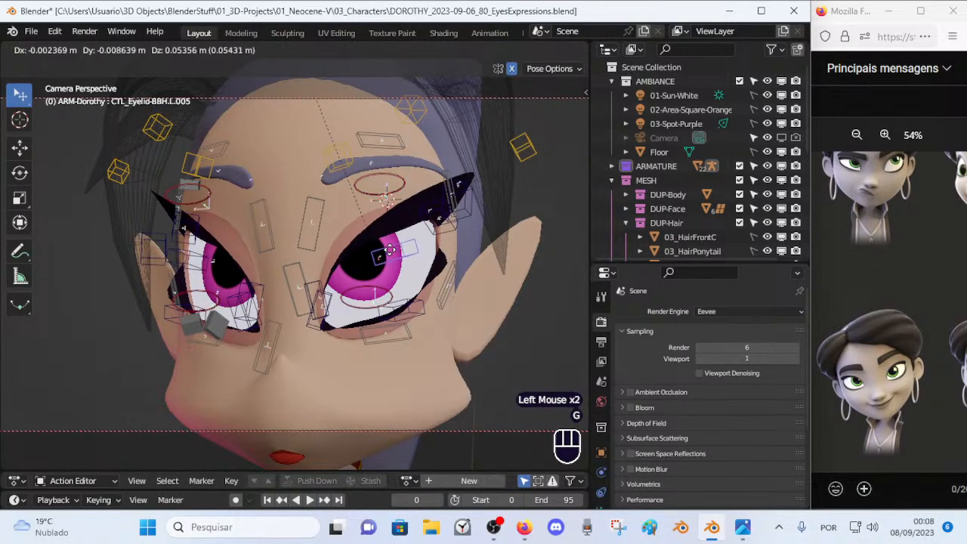
pyautogui.click(470, 209)
pyautogui.press('g')
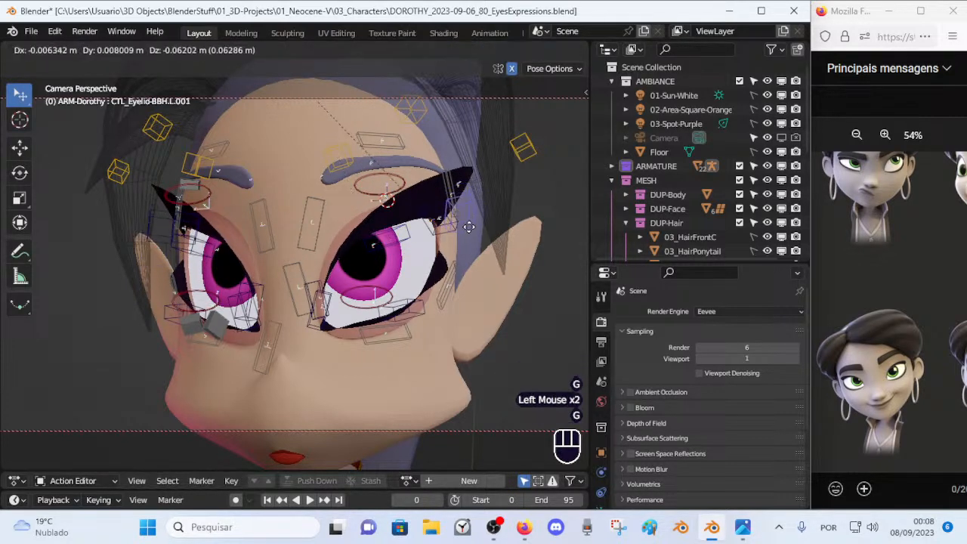
pyautogui.press('Escape')
# Step: Lower the outer upper eyelid handler CTL_Eyelid-BBH.L.006 about 0.09 m, mirrored to the right eye
pyautogui.click(444, 234)
pyautogui.press('g')
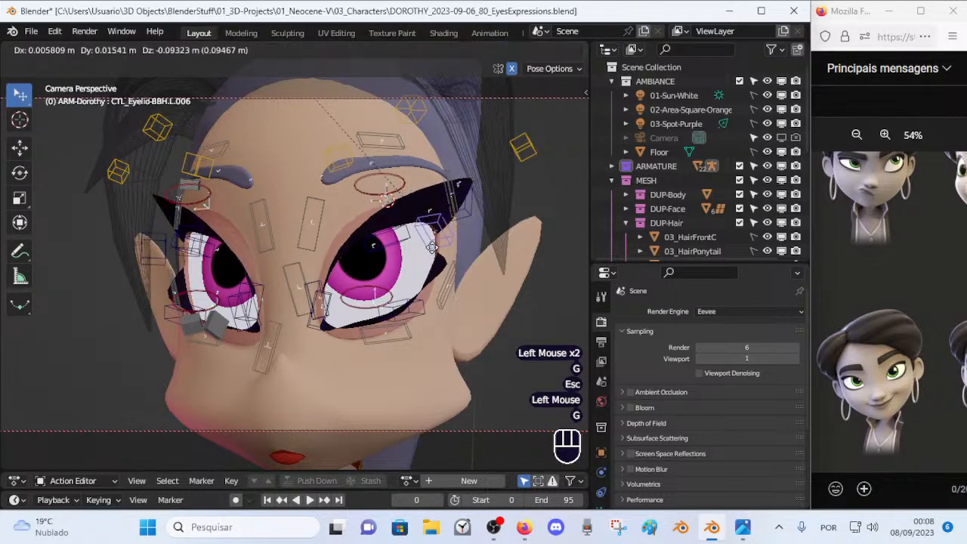
pyautogui.click(433, 252)
# Step: Lower CTL_Eyelid-BBH.L.005 about 0.07 m to flatten the curve of both upper lids
pyautogui.click(388, 234)
pyautogui.press('g')
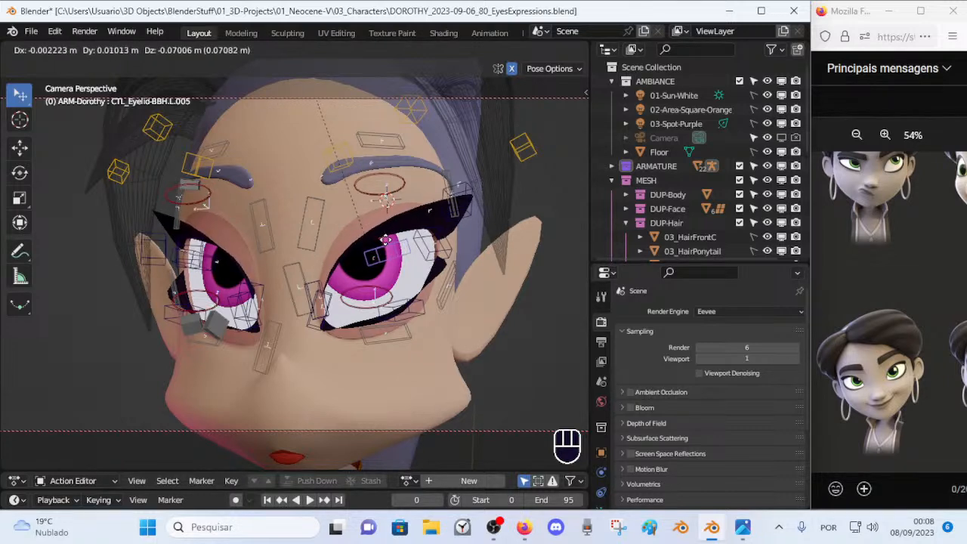
pyautogui.click(385, 241)
pyautogui.press('g')
pyautogui.click(399, 246)
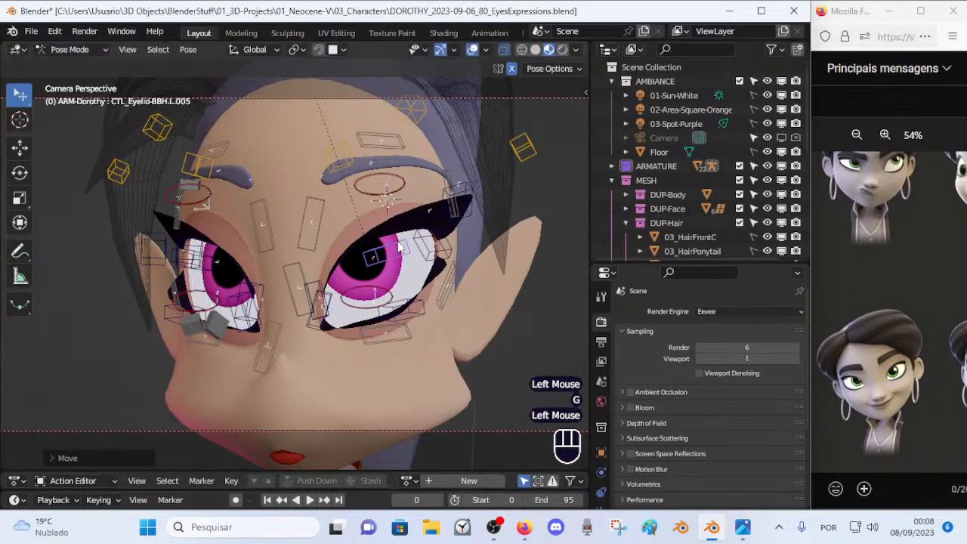
# Step: Shift the inner-corner upper eyelid handler CTL_Eyelid-BBH.L.003 slightly, mirrored to the right eye
pyautogui.click(321, 294)
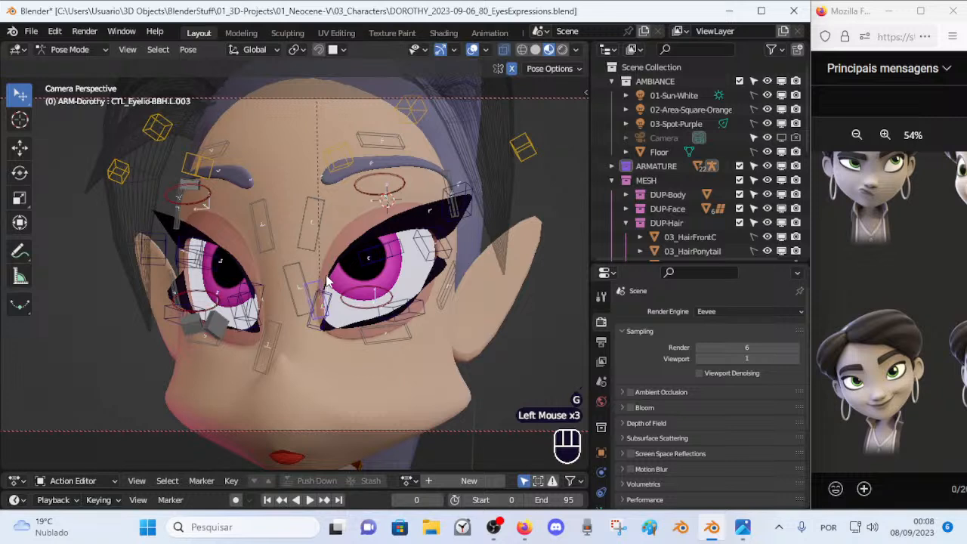
pyautogui.press('g')
pyautogui.click(340, 284)
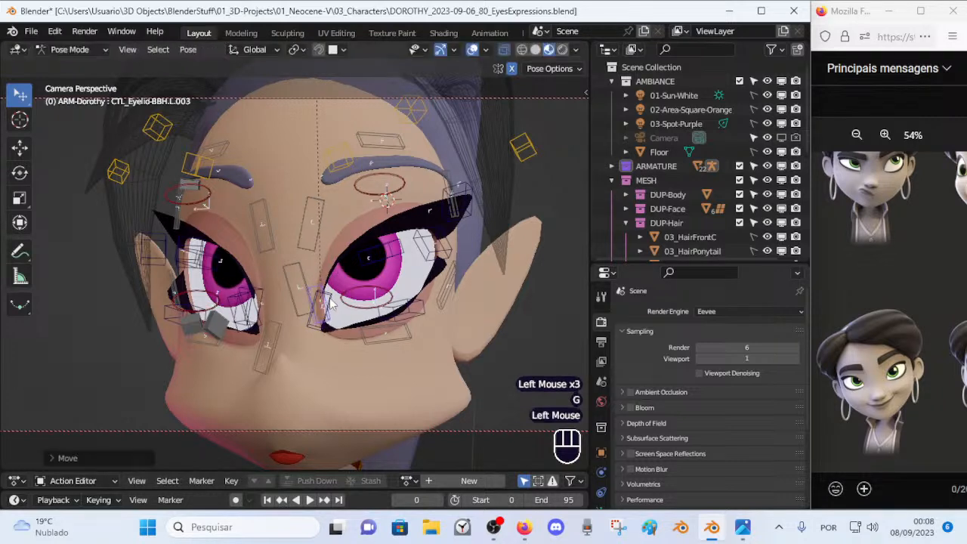
# Step: Reshape the inner eye corners by moving and rotating CTL_Eyelid-BBH.L.004 in small amounts
pyautogui.click(329, 302)
pyautogui.press('g')
pyautogui.click(332, 305)
pyautogui.press('r')
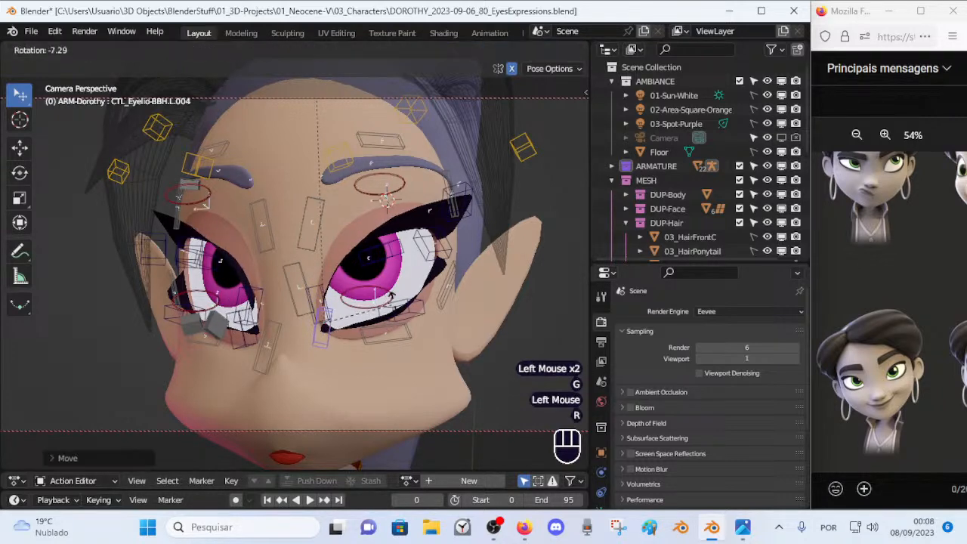
pyautogui.click(398, 298)
pyautogui.press('g')
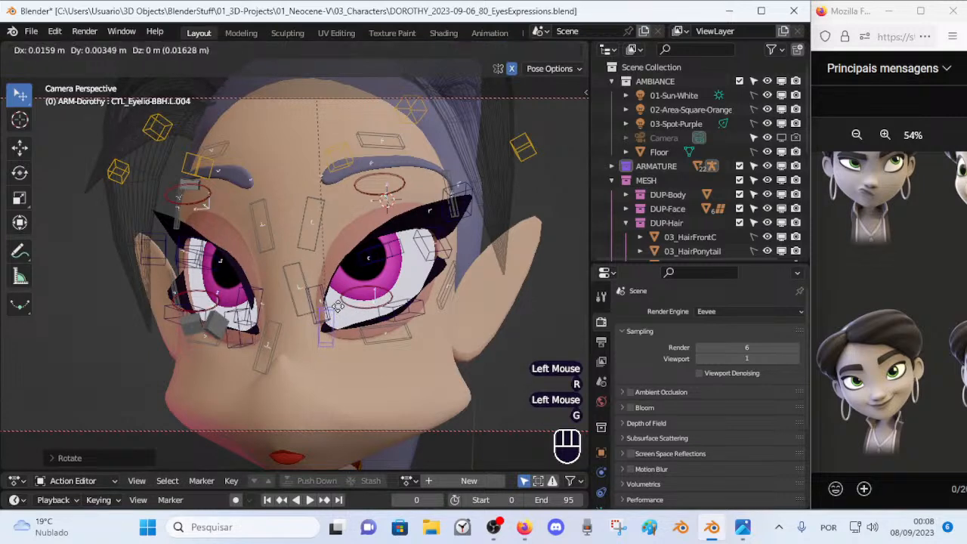
pyautogui.click(334, 313)
pyautogui.press('r')
pyautogui.click(374, 305)
# Step: Raise the upper eyelid handler CTL_Eyelid-BBH.L.005 about 0.09 m on both eyes
pyautogui.click(380, 264)
pyautogui.press('g')
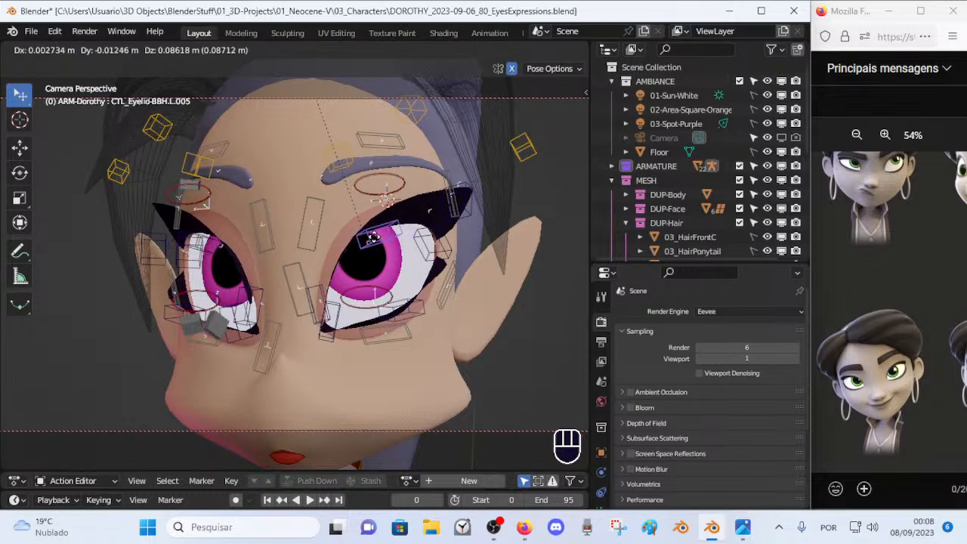
pyautogui.click(370, 237)
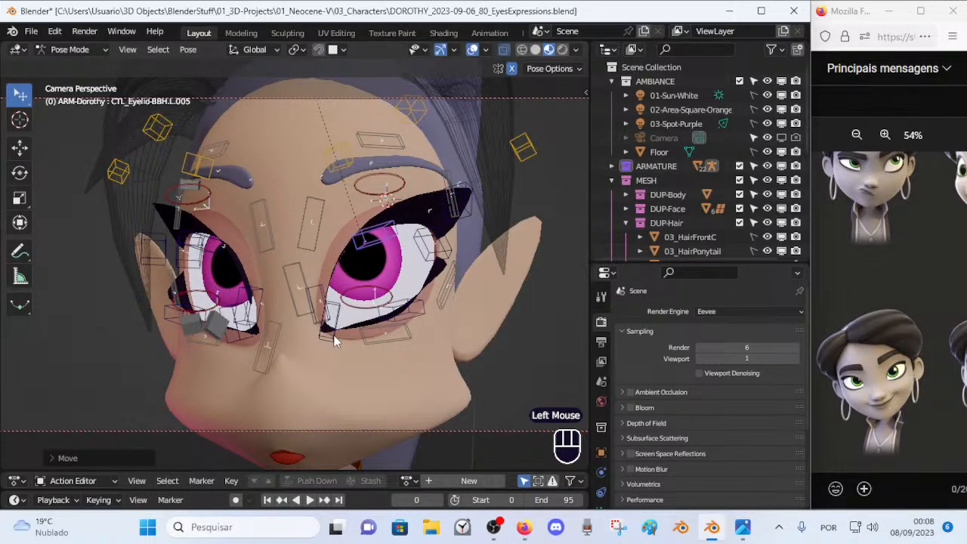
pyautogui.click(331, 334)
pyautogui.press('g')
pyautogui.press('Escape')
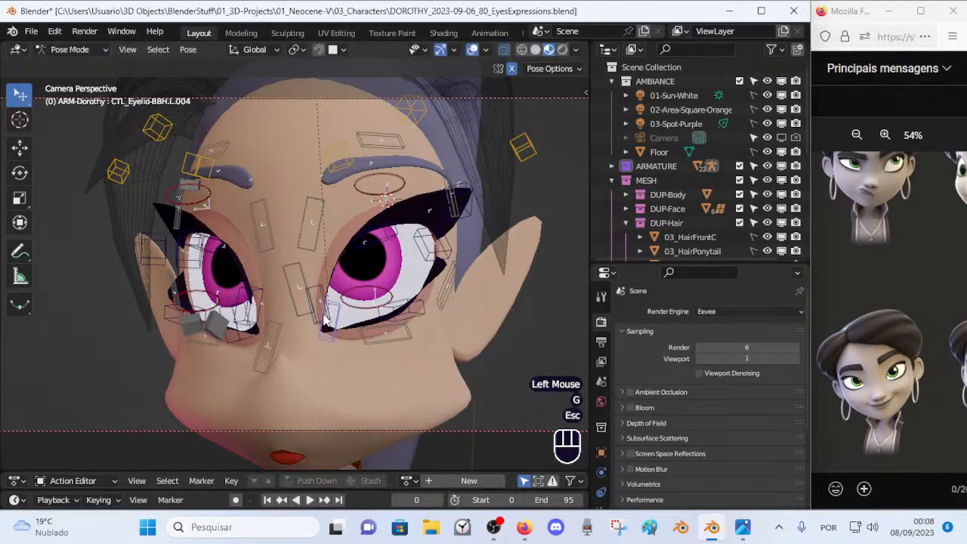
# Step: Raise the inner eyelid handler CTL_Eyelid-BBH.L.003 about 0.09 m, mirrored to the right eye
pyautogui.click(309, 321)
pyautogui.press('g')
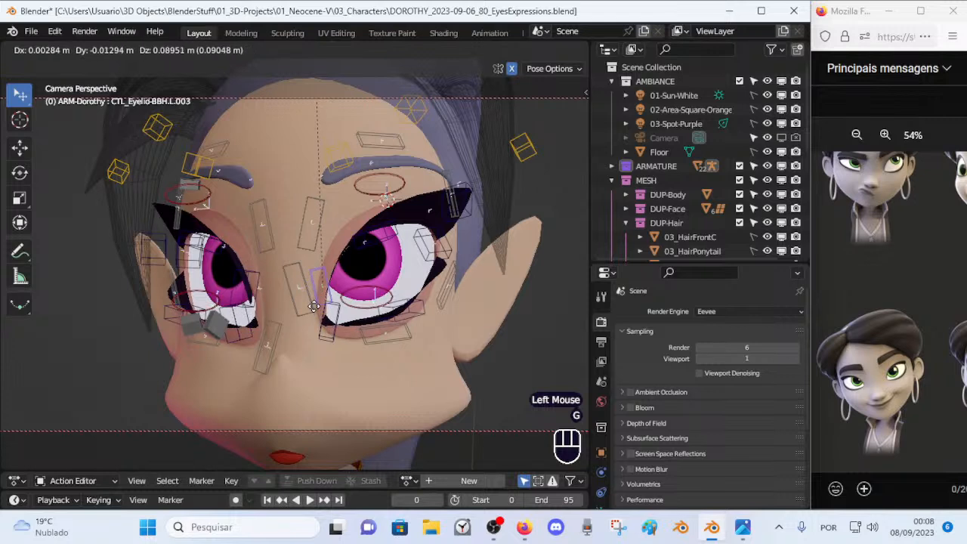
pyautogui.click(315, 307)
# Step: Reposition the lower eyelid handler CTL_Eyelid-BBH.L.002, shifting it outward and raising it to lift the lower lid line
pyautogui.click(396, 318)
pyautogui.press('g')
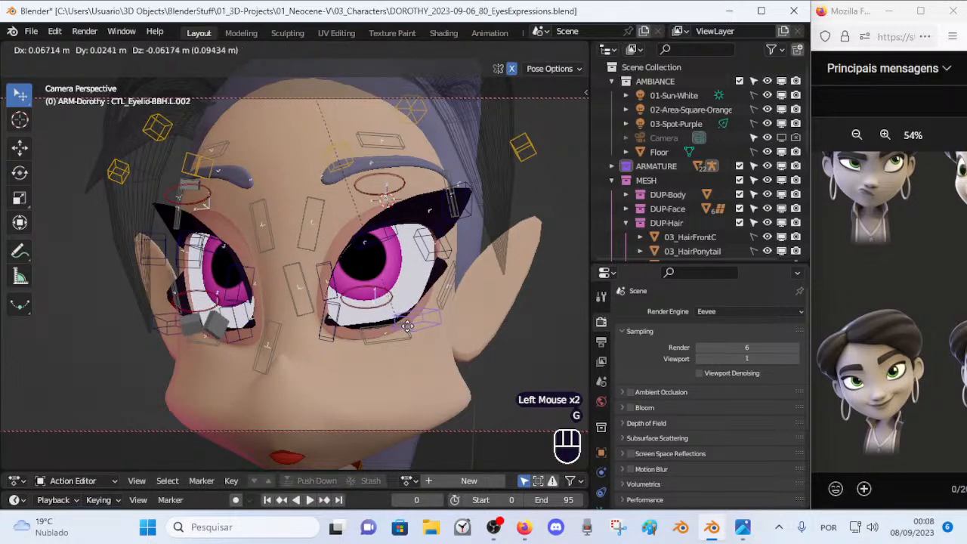
pyautogui.click(398, 331)
pyautogui.click(395, 332)
pyautogui.press('g')
pyautogui.click(396, 312)
# Step: Move the inner eyelid handler CTL_Eyelid-BBH.L.003 a little further up
pyautogui.click(331, 332)
pyautogui.press('g')
pyautogui.press('Escape')
pyautogui.click(302, 282)
pyautogui.press('g')
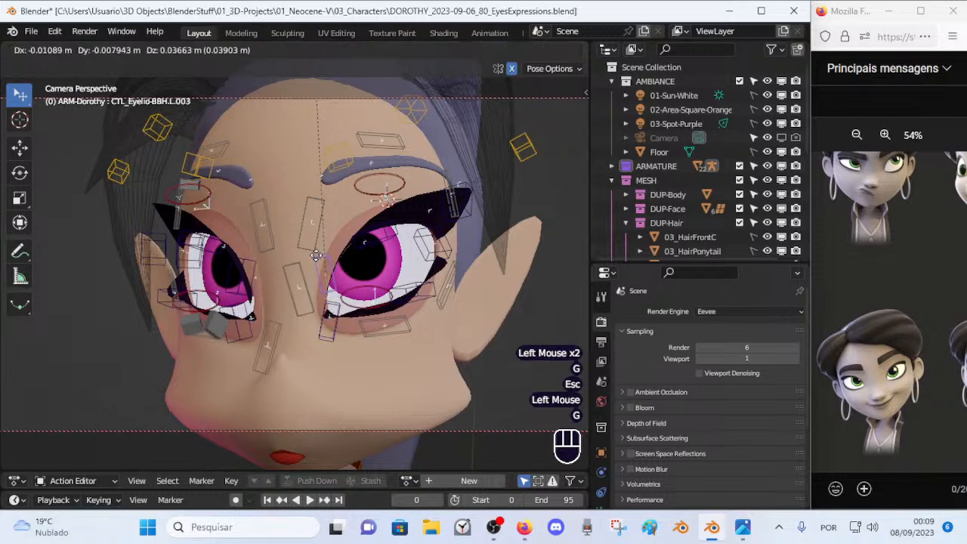
pyautogui.click(336, 284)
# Step: Raise the lower eyelid handler CTL_Eyelid-BBH.L.002 slightly on both eyes
pyautogui.click(419, 302)
pyautogui.press('g')
pyautogui.click(424, 285)
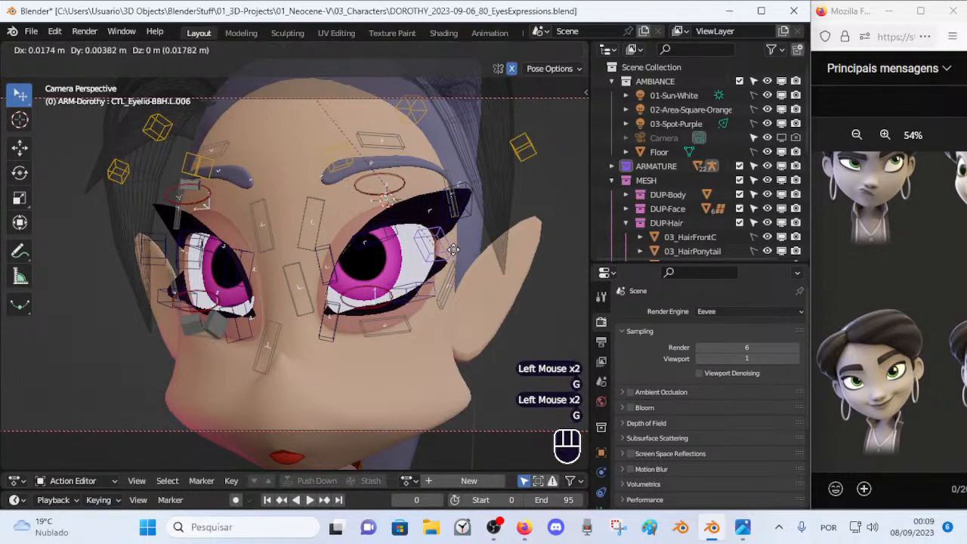
# Step: Move the outer eye corner handler CTL_Eyelid-BBH.L.001 up and outward about 0.06 m
pyautogui.click(457, 195)
pyautogui.press('g')
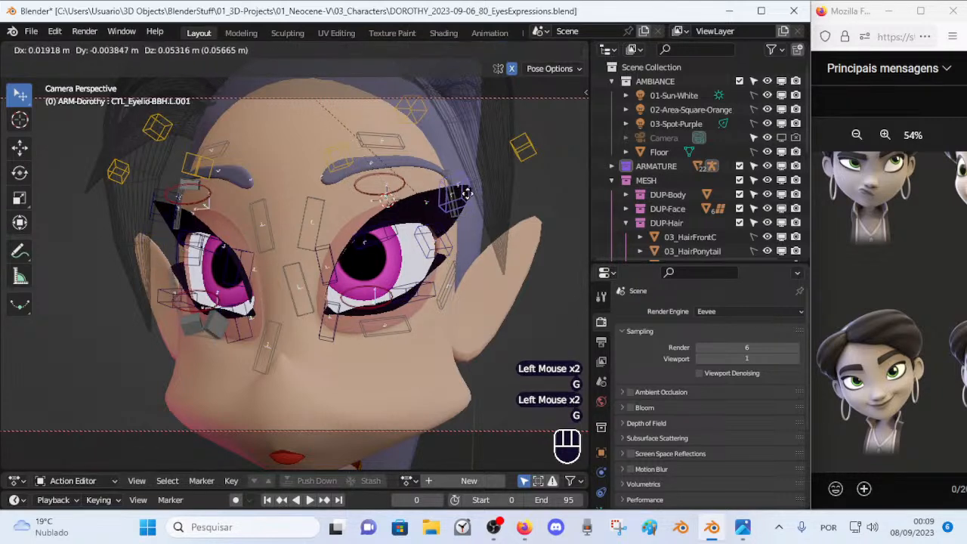
pyautogui.click(467, 198)
pyautogui.press('g')
pyautogui.click(476, 266)
# Step: Refine the lower lid curve with small moves of CTL_Eyelid-BBH.L.002, checking it from the three-quarter view
pyautogui.click(425, 296)
pyautogui.press('g')
pyautogui.click(429, 300)
pyautogui.scroll(-1, 429, 300)
pyautogui.moveTo(410, 299); pyautogui.dragTo(376, 313, button='middle')
pyautogui.press('g')
pyautogui.click(377, 304)
# Step: Adjust the inner eyelid handler CTL_Eyelid-BBH.L.003 from the three-quarter view
pyautogui.click(317, 318)
pyautogui.press('g')
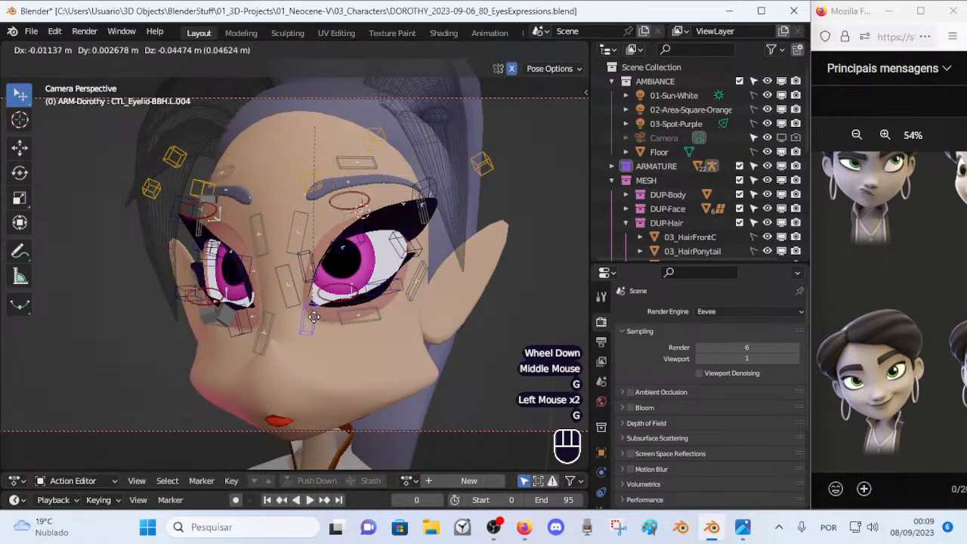
pyautogui.press('Escape')
pyautogui.click(315, 272)
pyautogui.press('g')
pyautogui.click(354, 252)
# Step: Nudge the outer eye corner handler CTL_Eyelid-BBH.L.001 to fine-tune the eyelid tips
pyautogui.click(429, 243)
pyautogui.press('g')
pyautogui.press('Escape')
pyautogui.click(434, 194)
pyautogui.click(434, 193)
pyautogui.press('g')
pyautogui.click(435, 192)
pyautogui.moveTo(435, 193); pyautogui.dragTo(374, 290, button='middle')
pyautogui.scroll(-2, 477, 295)
pyautogui.scroll(2, 314, 293)
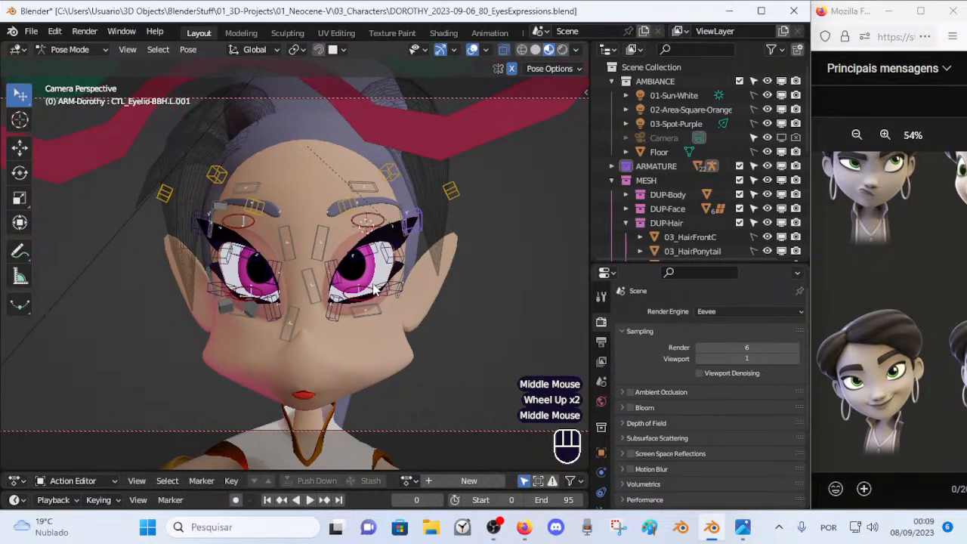
pyautogui.scroll(1, 372, 315)
pyautogui.click(383, 317)
pyautogui.click(383, 318)
pyautogui.press('g')
pyautogui.press('Escape')
pyautogui.press('g')
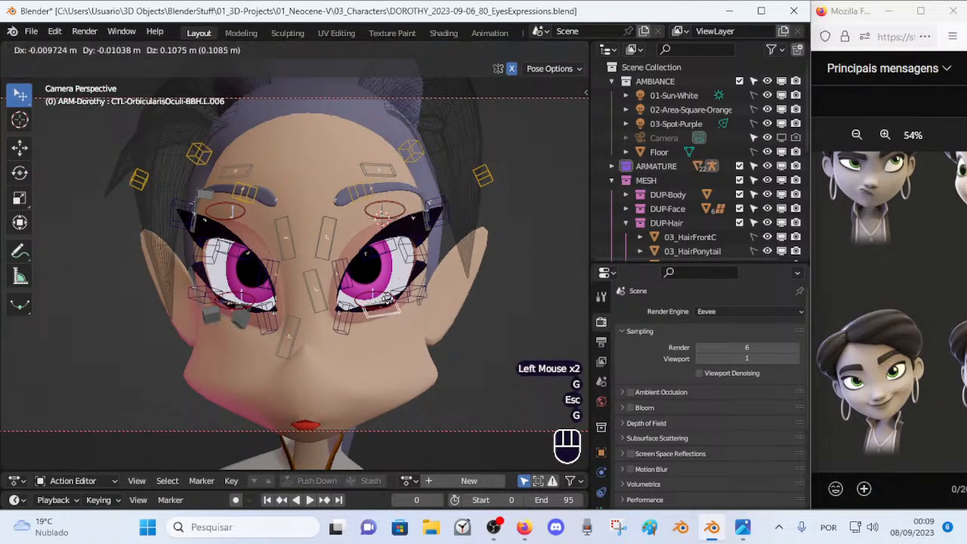
pyautogui.press('Escape')
# Step: Lower CTL_Eyelid-BBH.L.002 about 0.04 m, mirrored to the right eye
pyautogui.click(414, 298)
pyautogui.press('g')
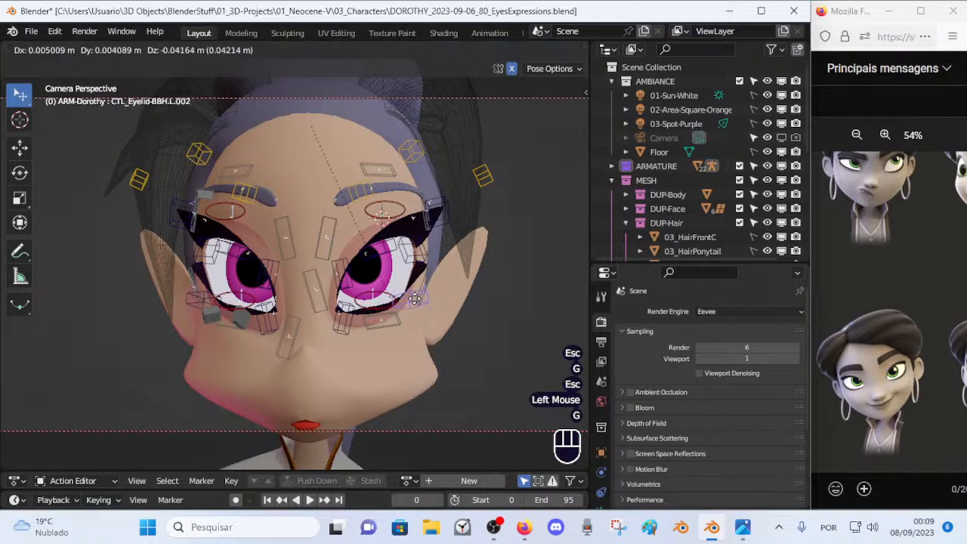
pyautogui.click(414, 298)
pyautogui.scroll(-3, 390, 298)
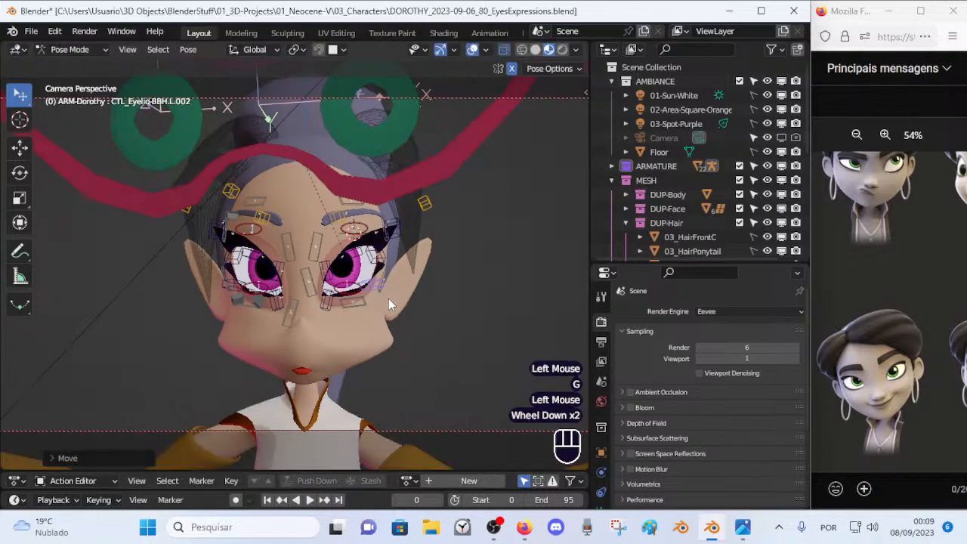
pyautogui.moveTo(354, 286); pyautogui.dragTo(289, 294, button='middle')
pyautogui.scroll(1, 289, 295)
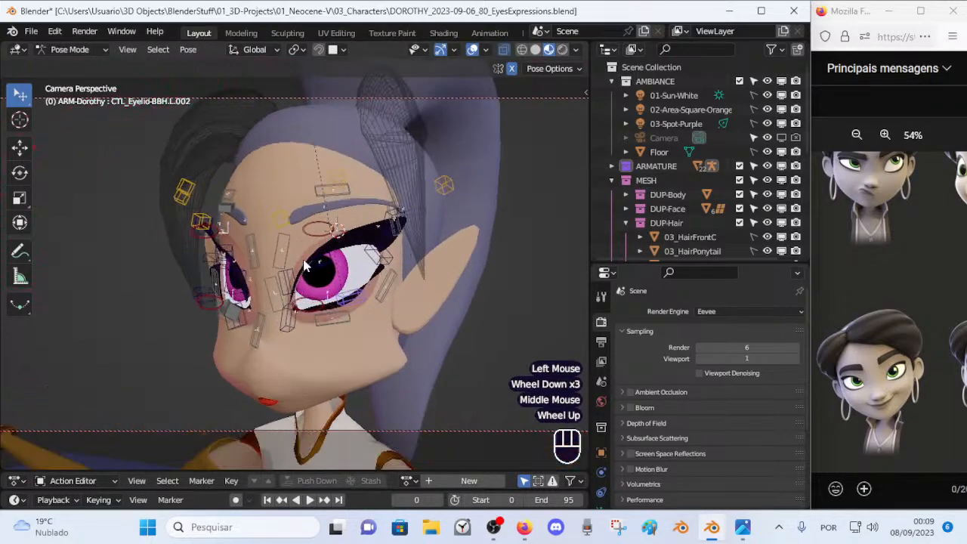
pyautogui.click(323, 189)
pyautogui.press('g')
pyautogui.scroll(1, 385, 294)
pyautogui.moveTo(325, 289); pyautogui.dragTo(446, 242, button='middle')
pyautogui.click(316, 275)
pyautogui.press('g')
pyautogui.press('Escape')
pyautogui.click(339, 215)
pyautogui.press('g')
pyautogui.press('Escape')
pyautogui.click(342, 186)
pyautogui.press('g')
pyautogui.press('Escape')
# Step: Shift the upper eyelid handler CTL_Eyelid-BBH.L.005 down and outward about 0.11 m on both eyes
pyautogui.click(346, 256)
pyautogui.press('g')
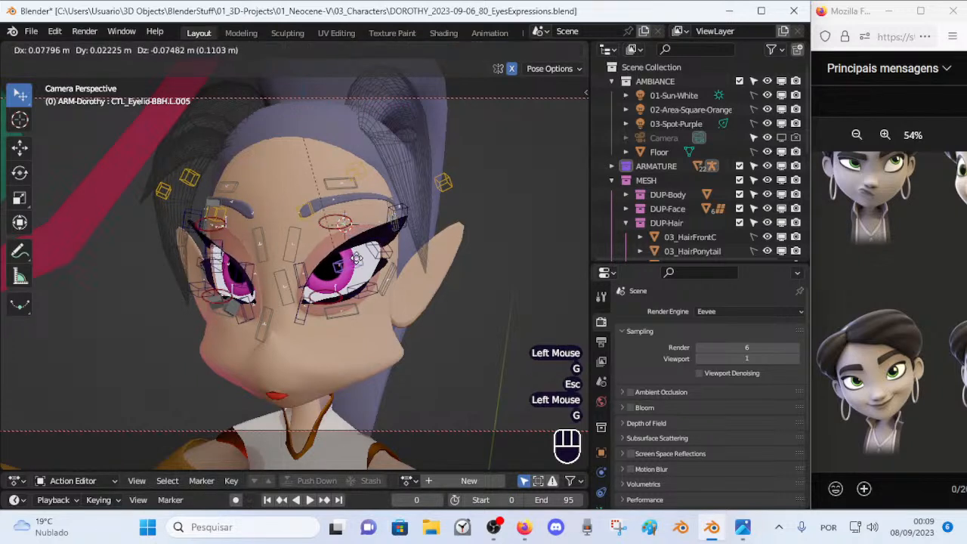
pyautogui.click(359, 219)
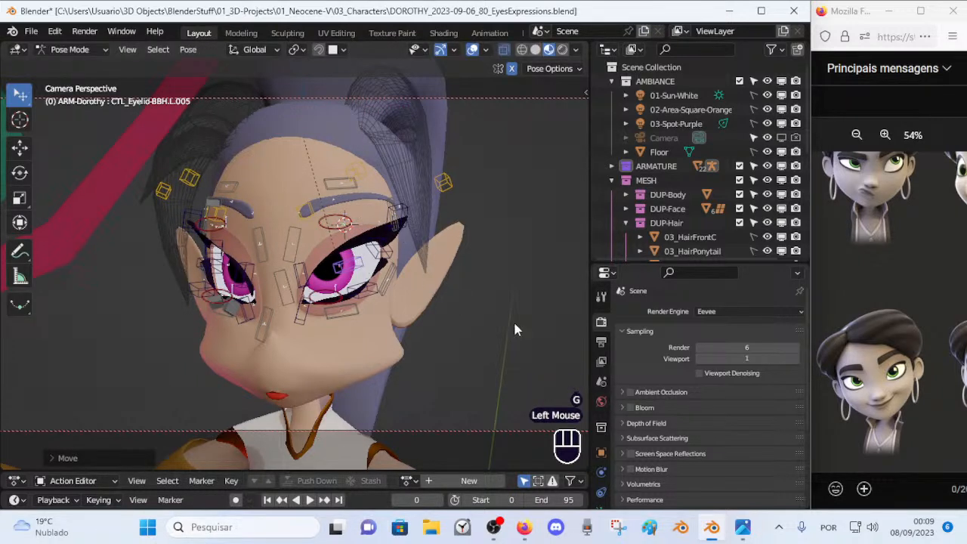
# Step: Render the finished expression, save it as a new PNG in the FacialExpressions folder, and close the render window
pyautogui.press('F12')
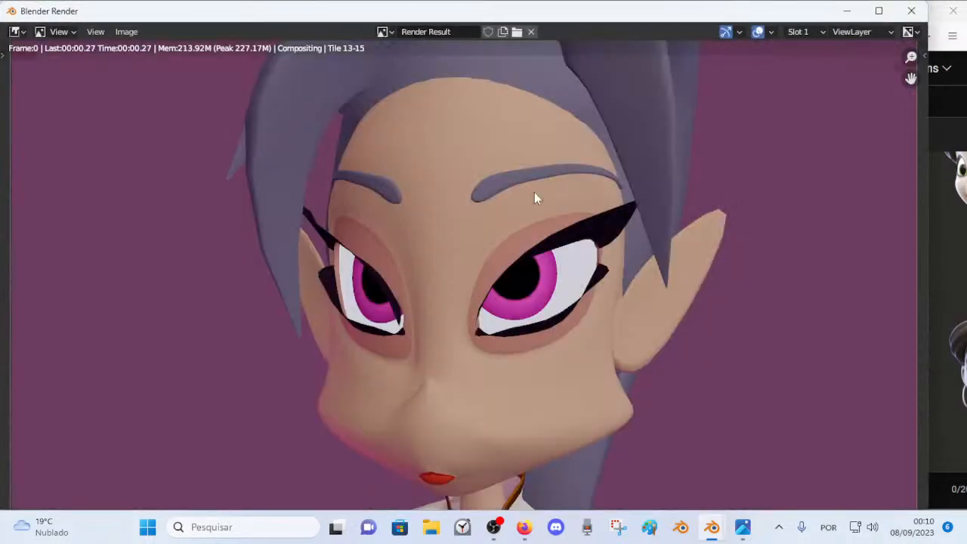
pyautogui.click(130, 31)
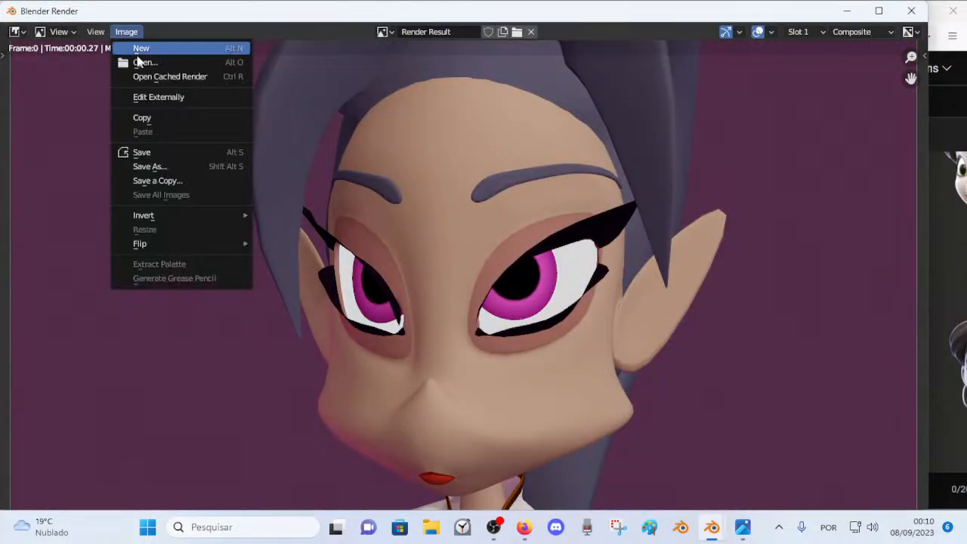
pyautogui.click(165, 166)
pyautogui.click(281, 427)
pyautogui.click(276, 427)
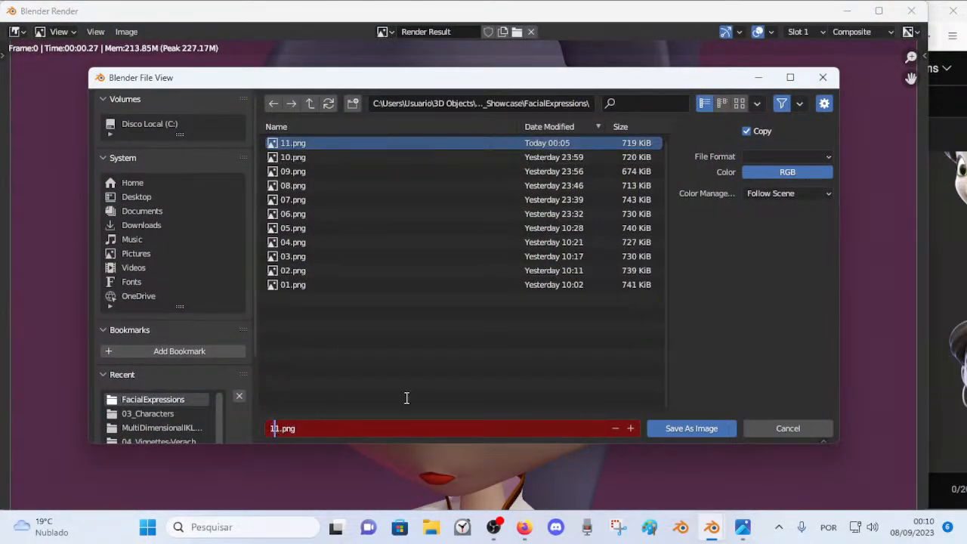
pyautogui.press('Return')
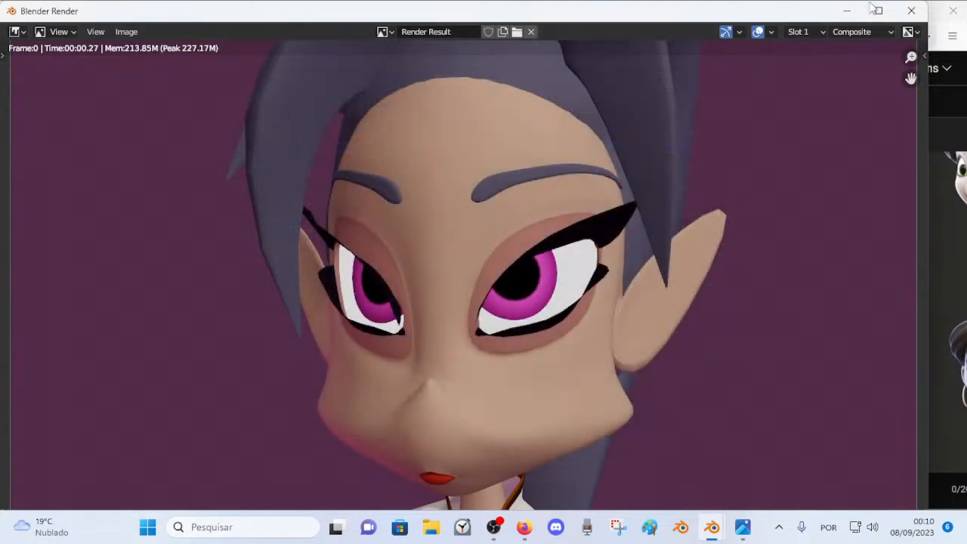
pyautogui.click(920, 9)
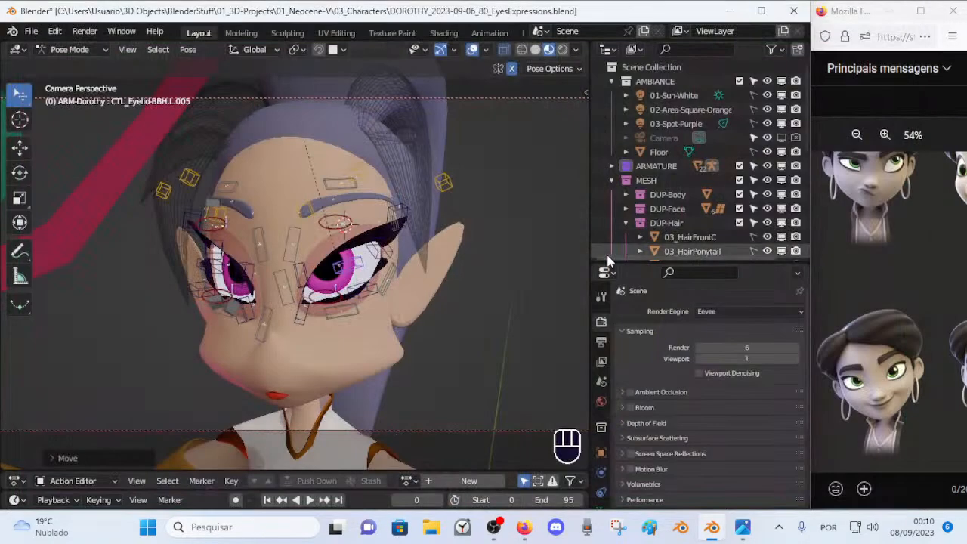
# Step: Switch to the image viewer and compare the male character's expression sheet with the earringed woman's sheet
pyautogui.click(909, 295)
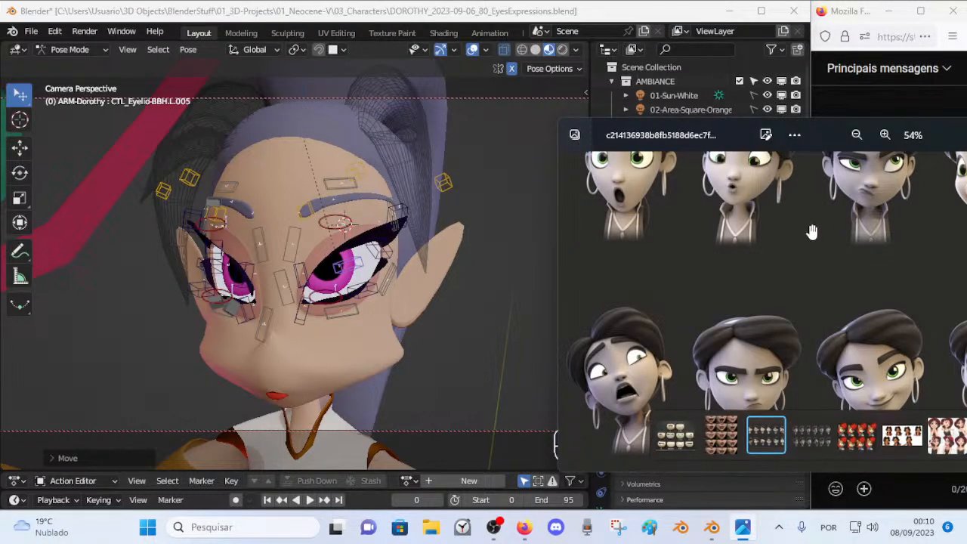
pyautogui.moveTo(669, 125); pyautogui.dragTo(611, 117)
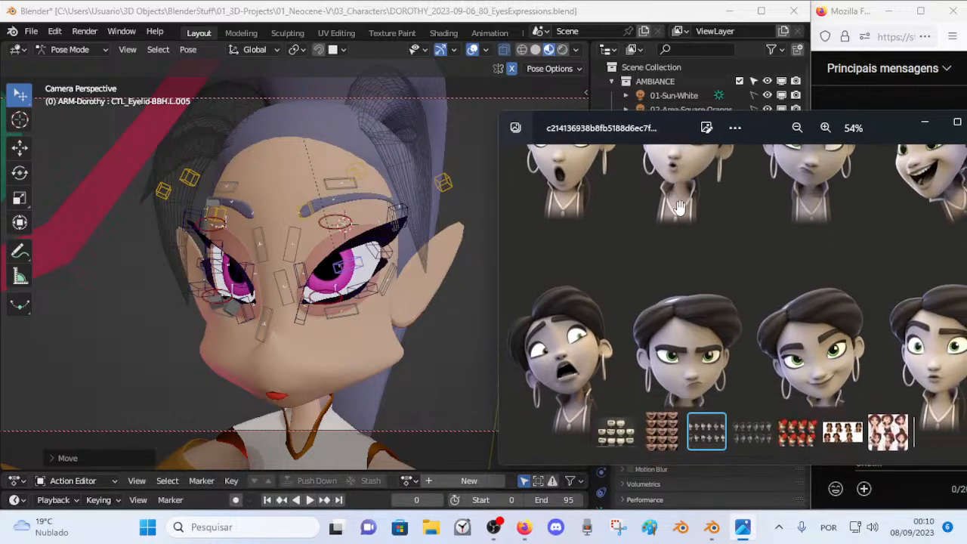
pyautogui.click(750, 430)
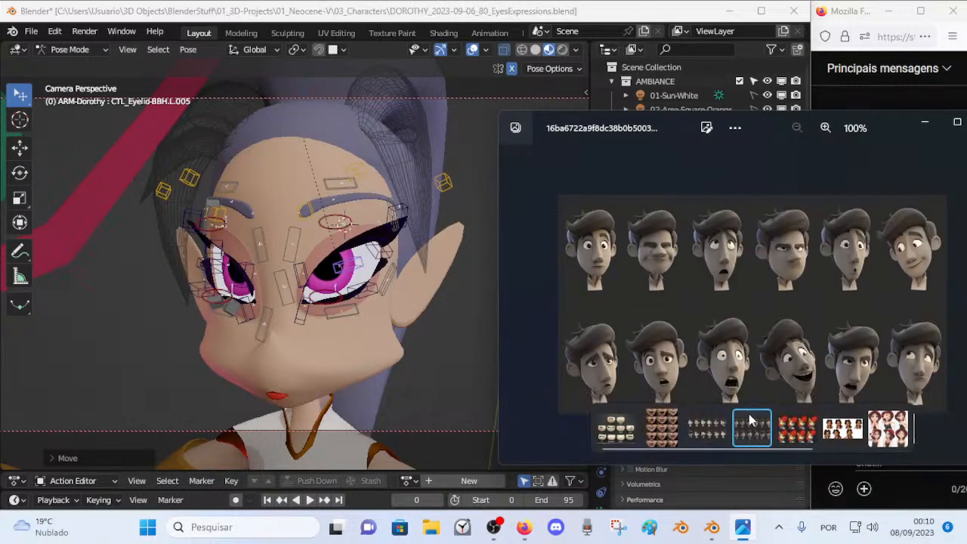
pyautogui.scroll(3, 757, 250)
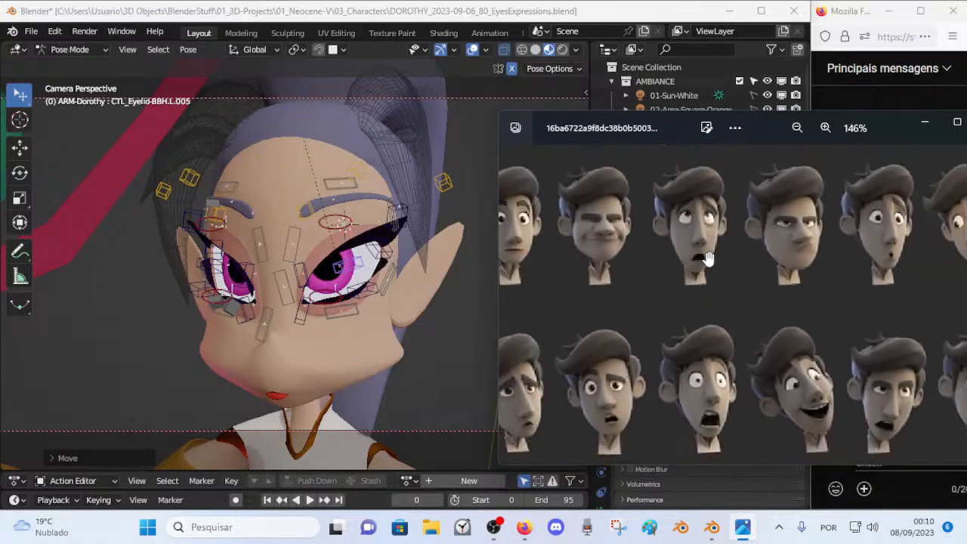
pyautogui.scroll(-2, 704, 251)
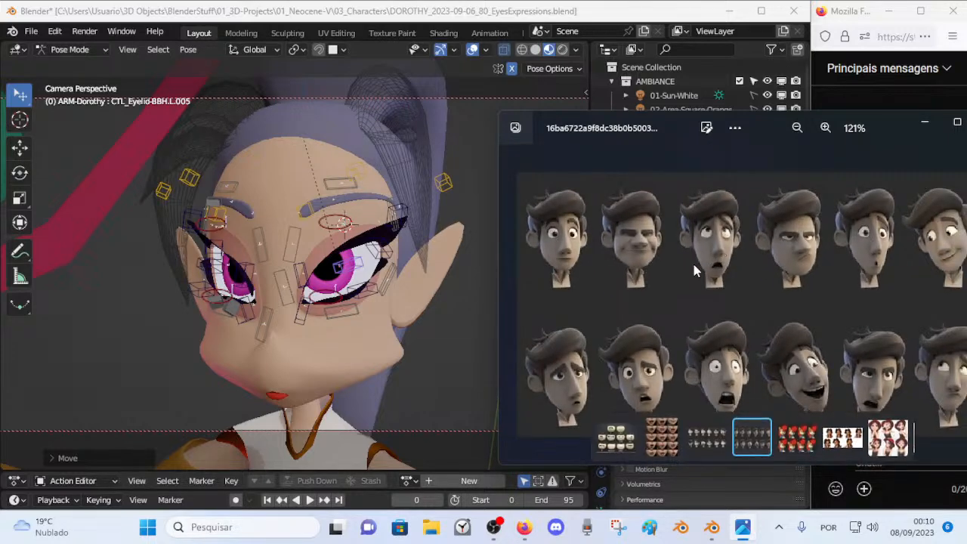
pyautogui.press('Left')
pyautogui.moveTo(613, 137); pyautogui.dragTo(465, 117)
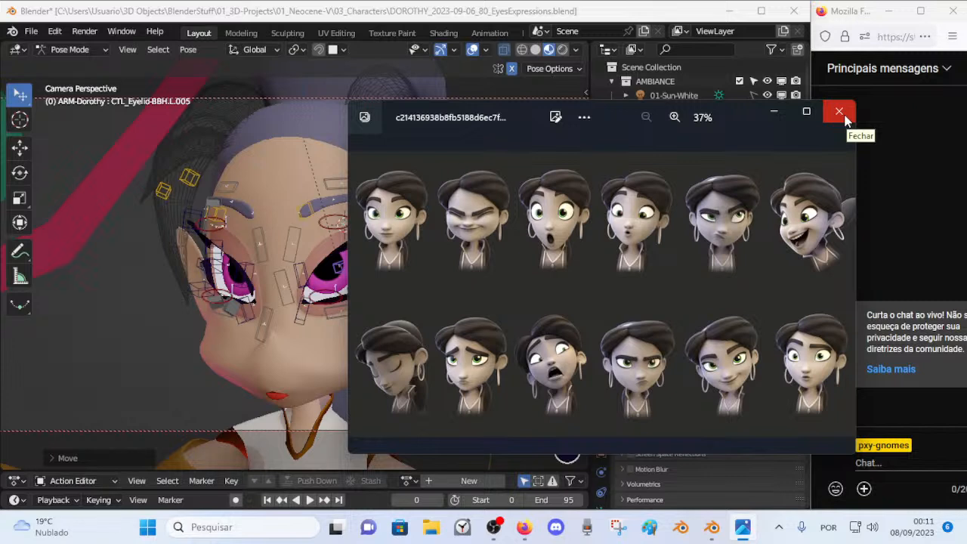
# Step: Browse the remaining reference expression sheets for another eye expression to pose
pyautogui.moveTo(727, 273)
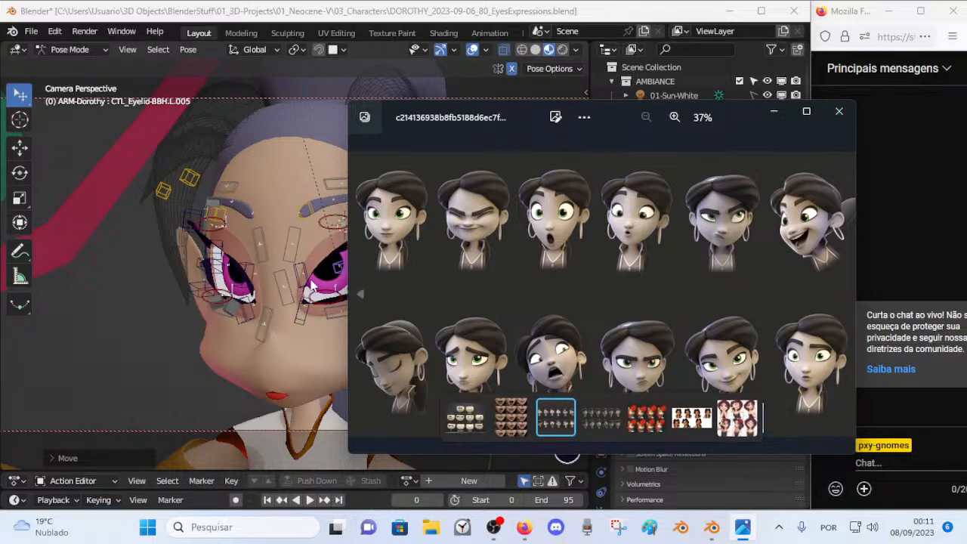
pyautogui.press('Right')
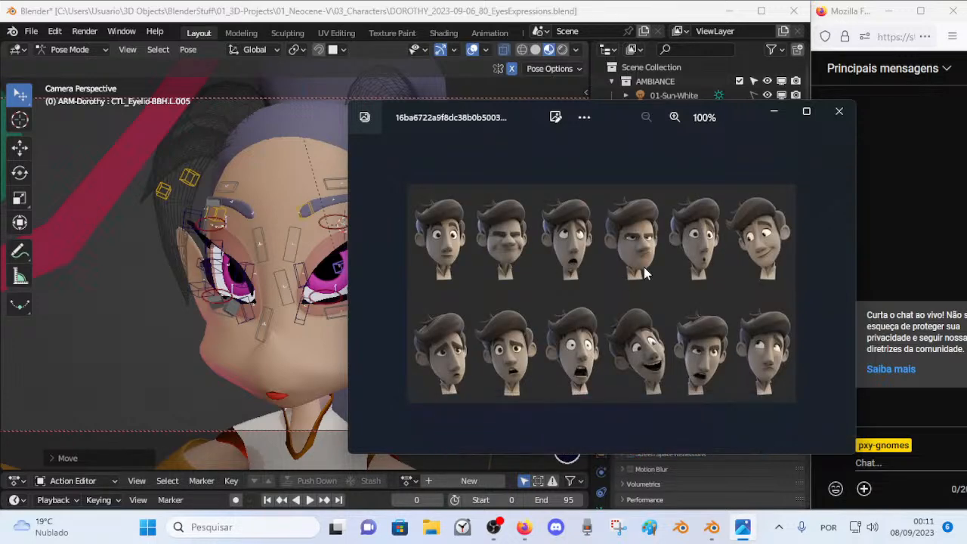
pyautogui.press('Left')
pyautogui.press('Right')
pyautogui.press('Left')
pyautogui.press('Left')
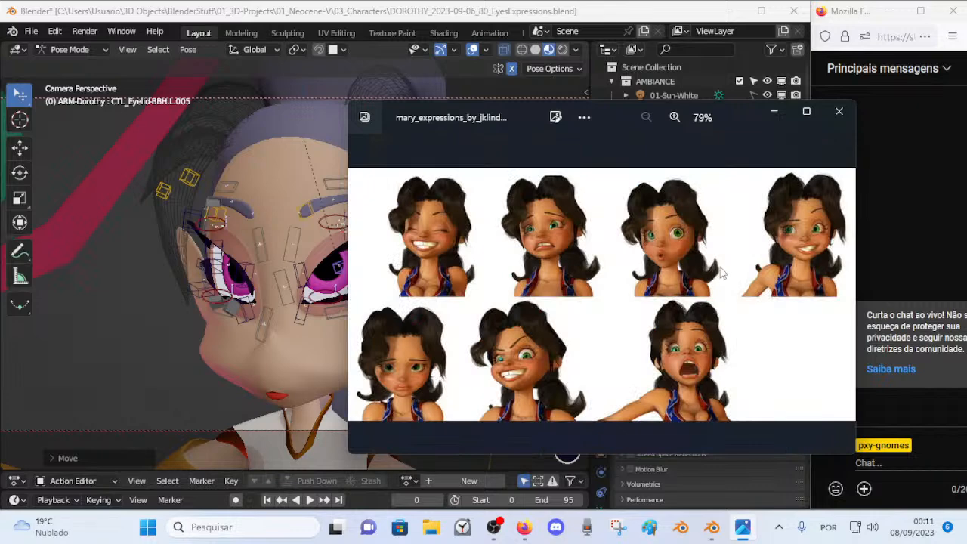
pyautogui.press('Right')
pyautogui.press('Right')
pyautogui.press('Left')
pyautogui.press('Left')
pyautogui.press('Left')
pyautogui.press('Left')
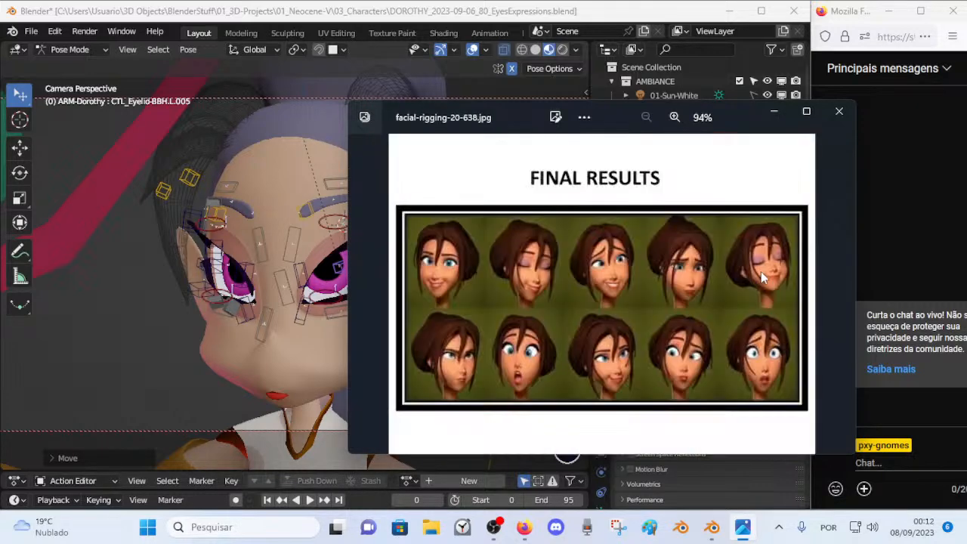
# Step: Browse the reference sheets from 1300304_large.jpg through the male, squirrel, Mary and red-hat characters, examining their eye expressions
pyautogui.press('Left')
pyautogui.press('Left')
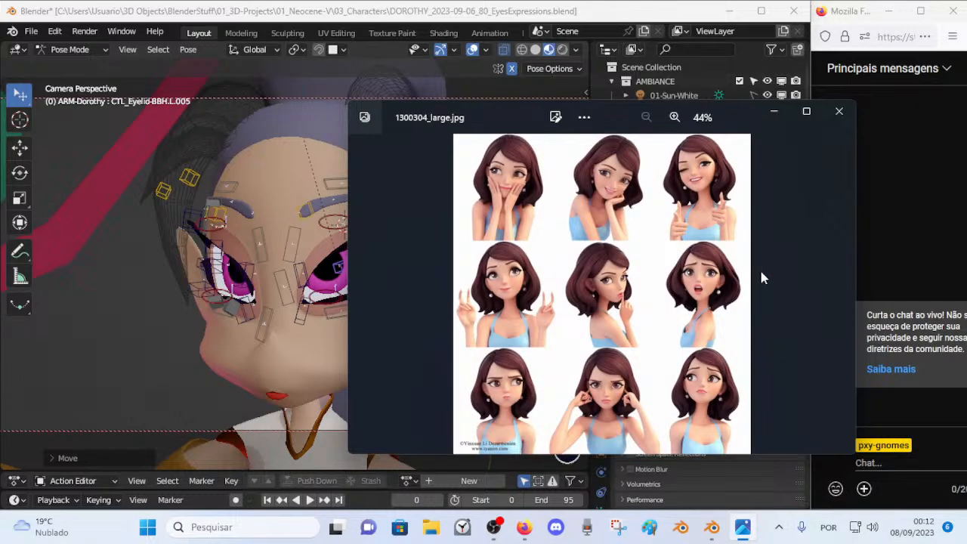
pyautogui.press('Right')
pyautogui.press('Right')
pyautogui.press('Right')
pyautogui.press('Right')
pyautogui.press('Right')
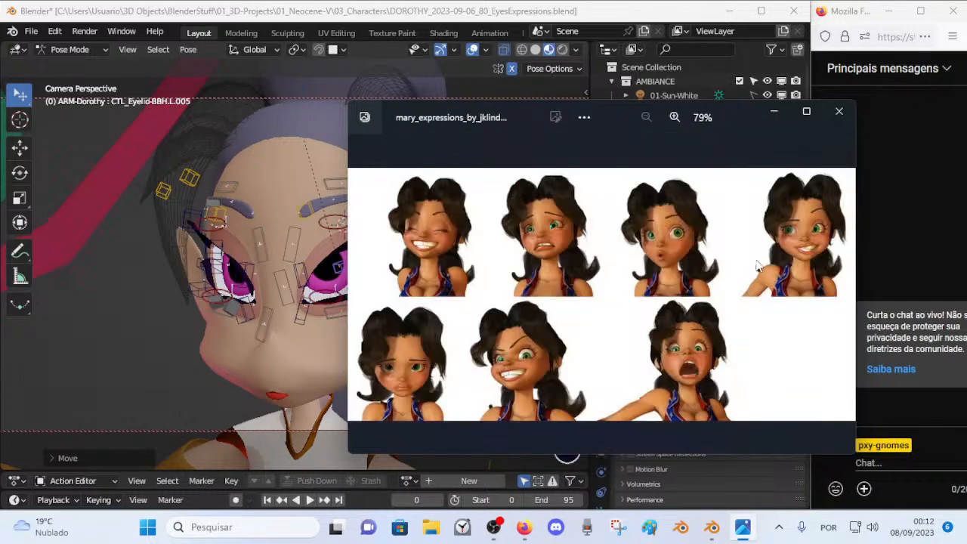
pyautogui.press('Right')
pyautogui.press('Right')
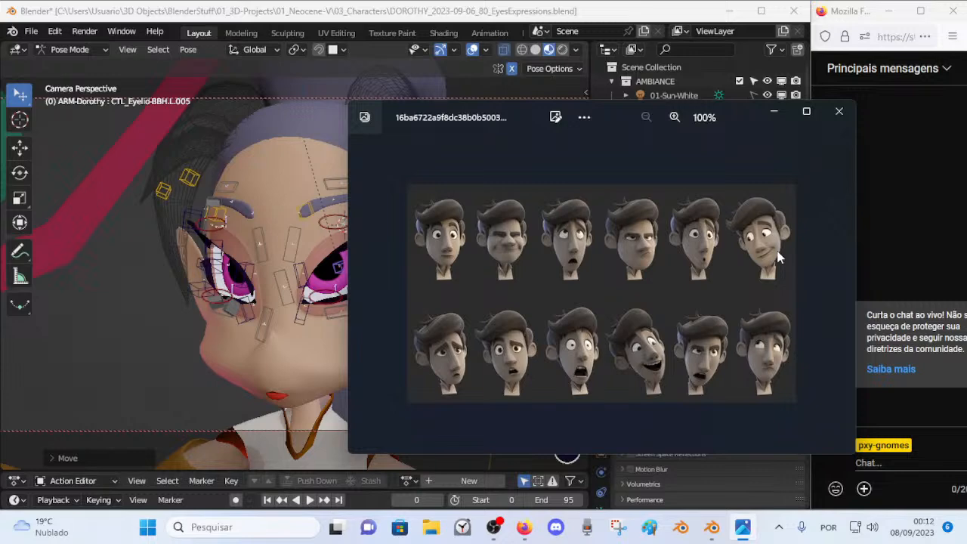
pyautogui.press('Right')
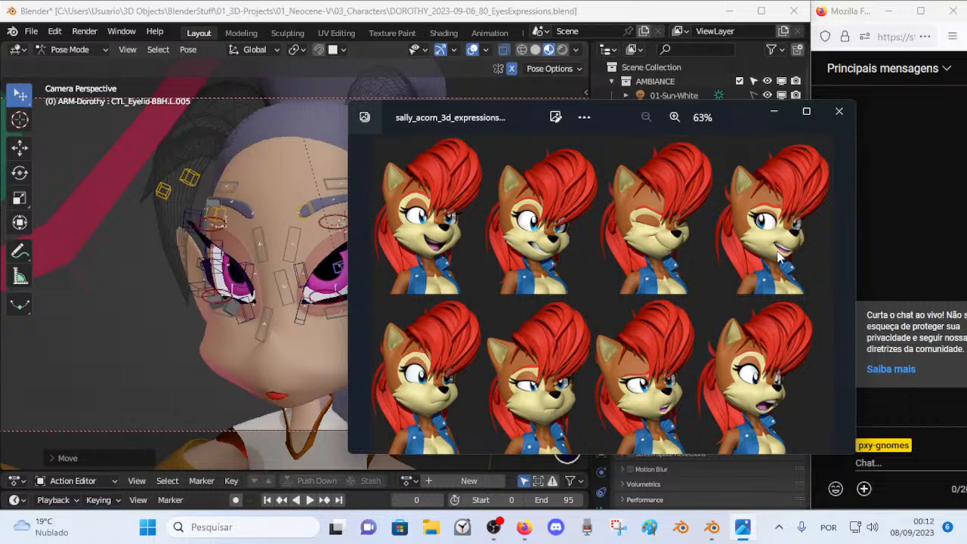
pyautogui.press('Right')
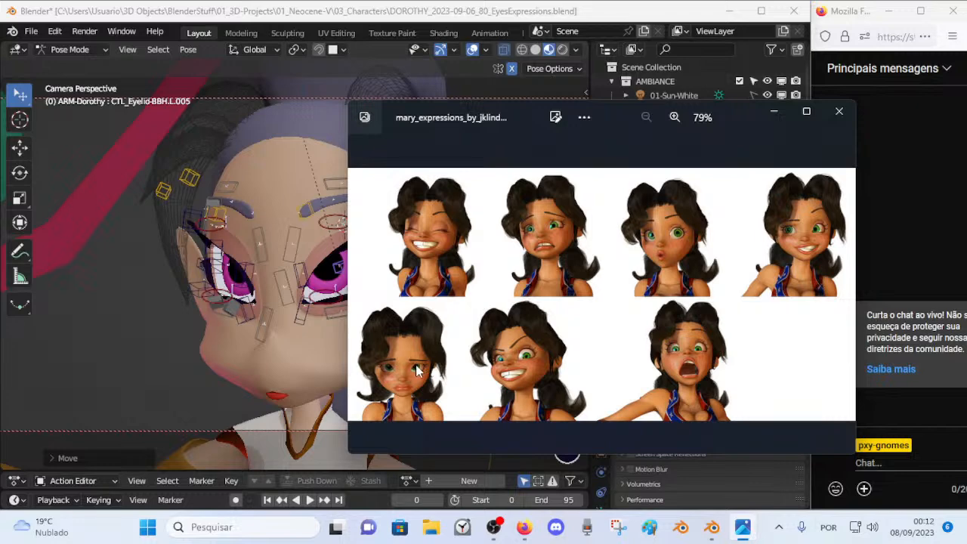
pyautogui.press('Right')
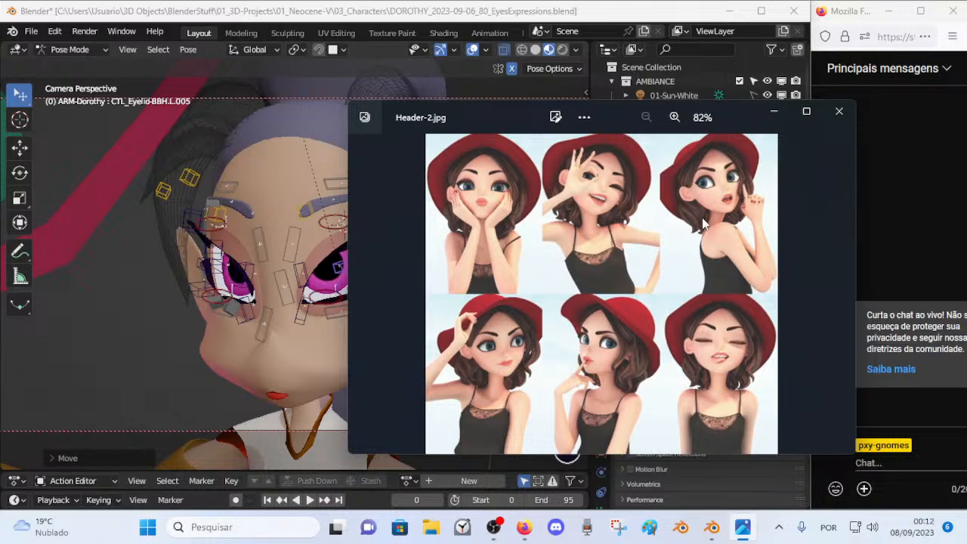
pyautogui.press('Right')
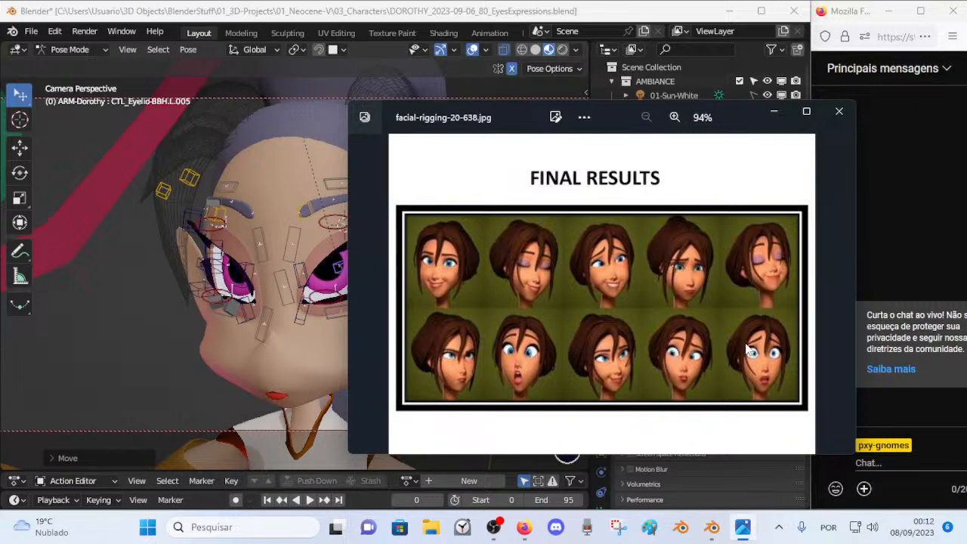
pyautogui.press('Right')
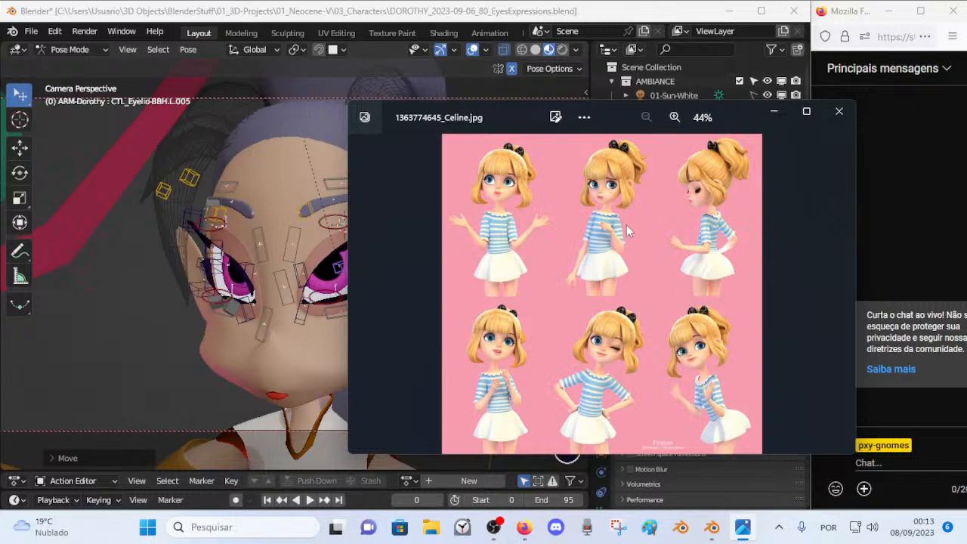
pyautogui.press('Left')
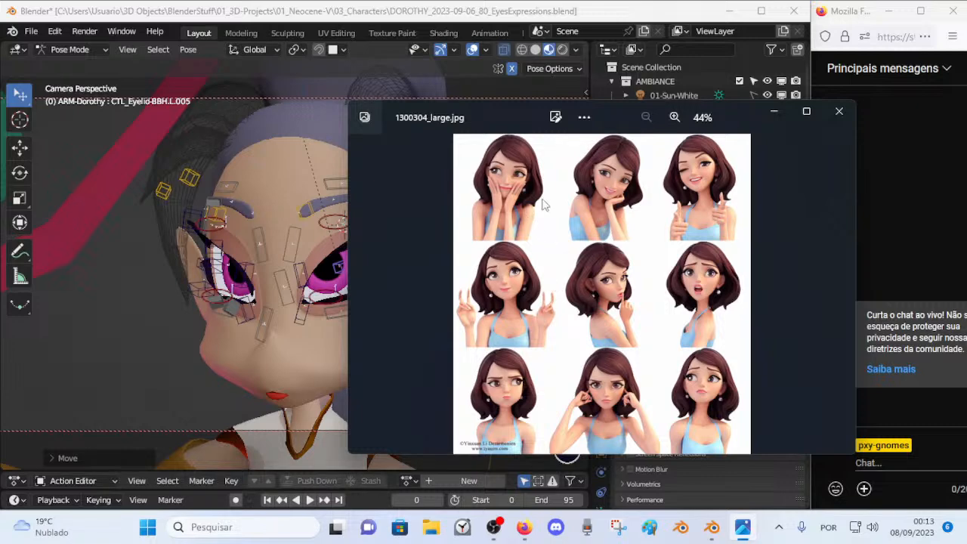
pyautogui.press('Right')
pyautogui.press('Left')
pyautogui.press('Right')
pyautogui.press('Left')
pyautogui.press('Right')
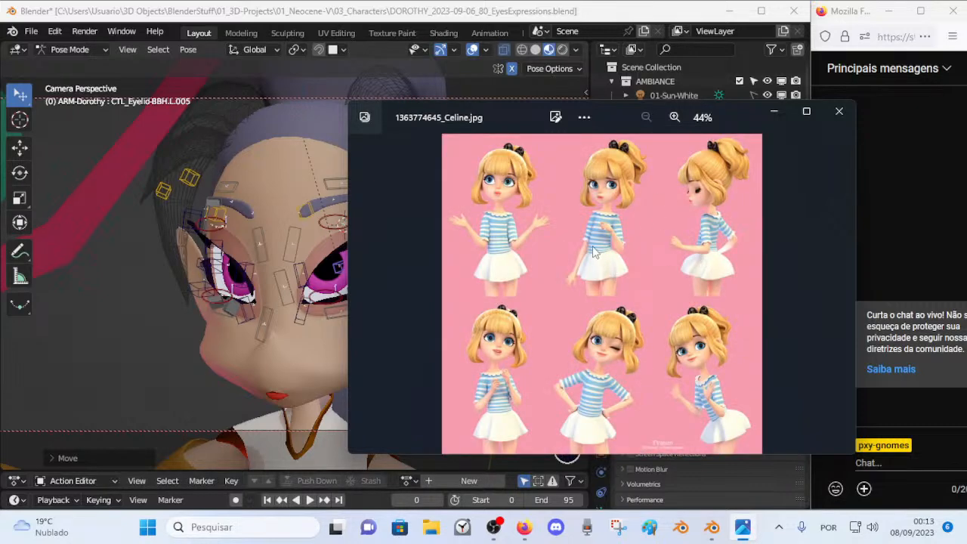
pyautogui.press('Left')
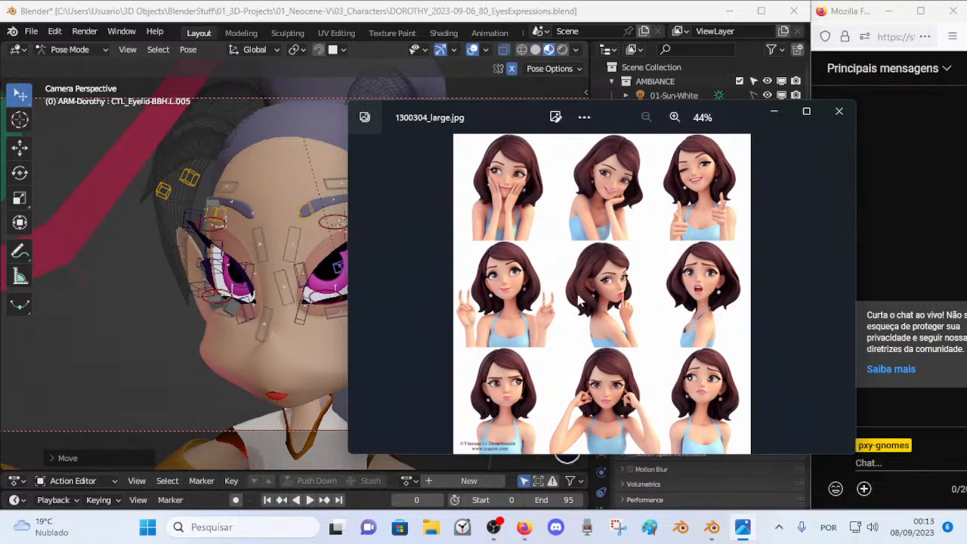
pyautogui.press('Right')
pyautogui.press('Right')
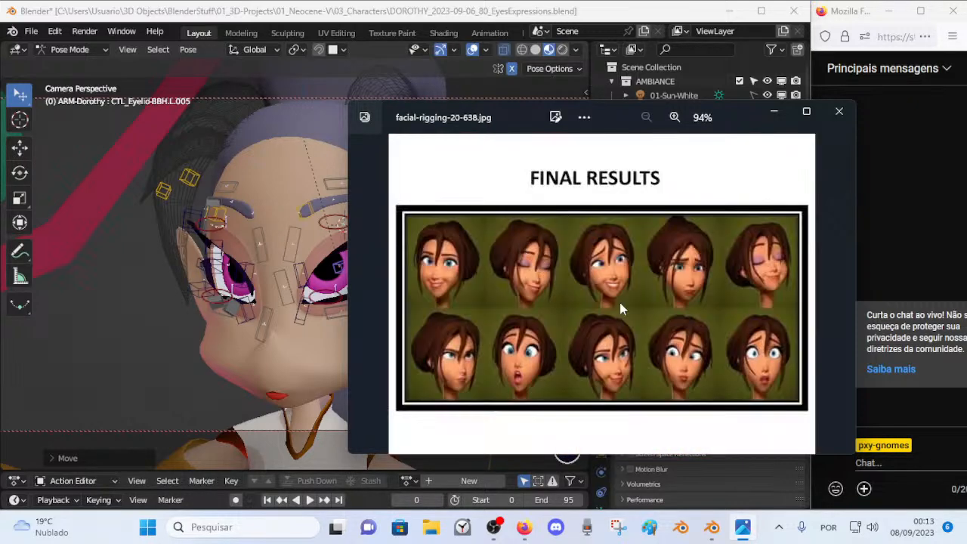
# Step: Examine the Mary and squirrel sheets, and compare the male character's eye expressions with the earringed woman's
pyautogui.press('Right')
pyautogui.press('Right')
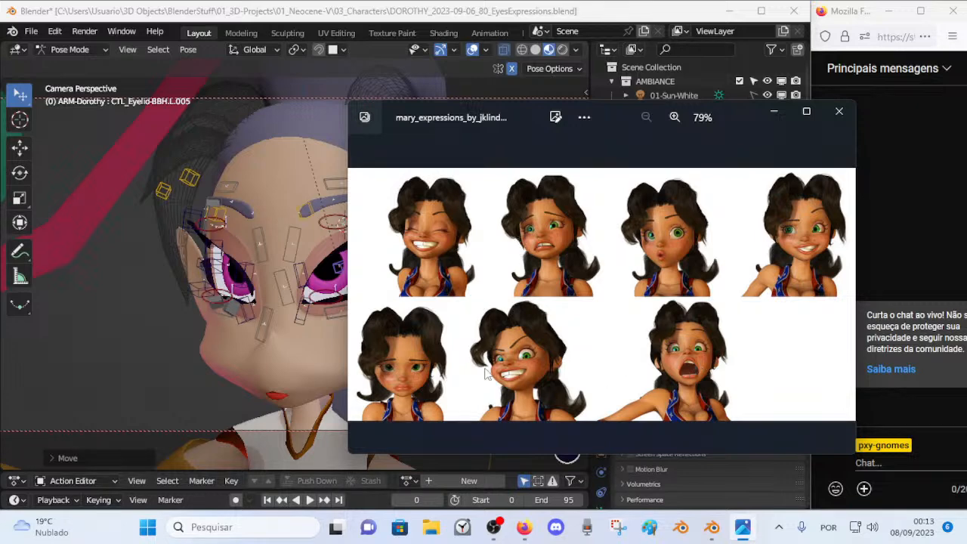
pyautogui.press('Right')
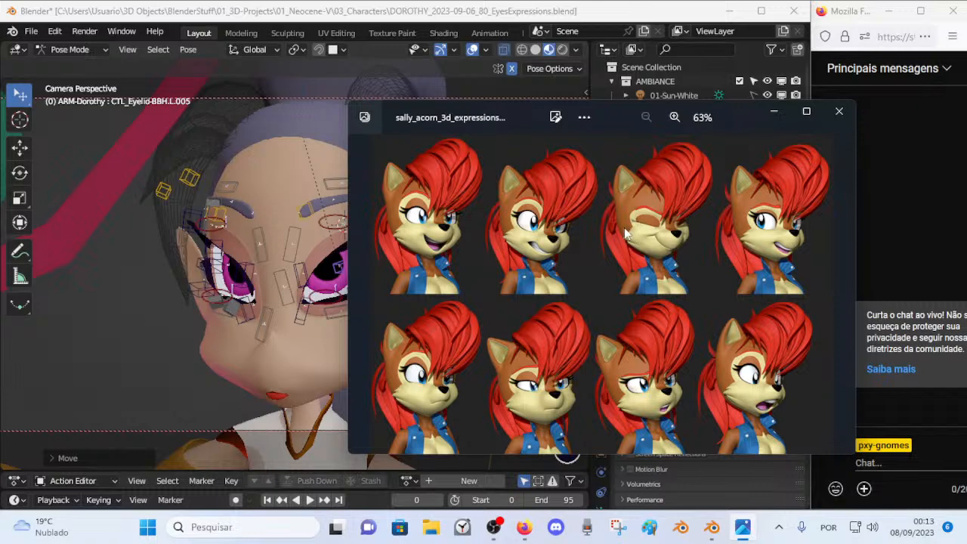
pyautogui.press('Right')
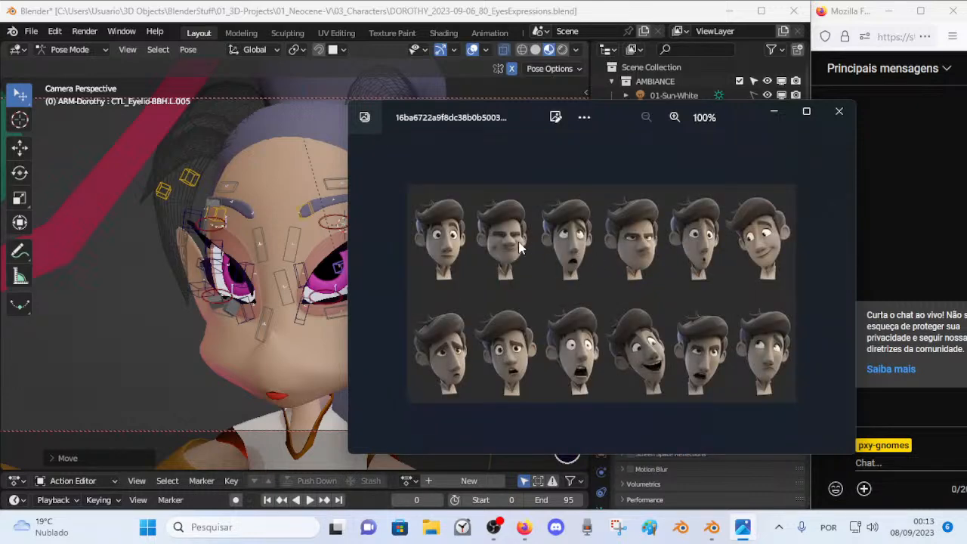
pyautogui.press('Right')
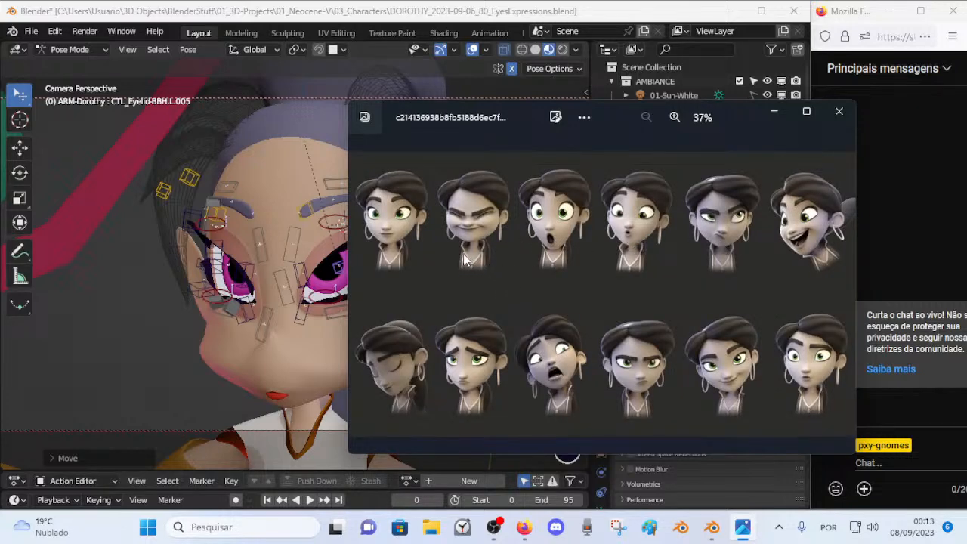
pyautogui.press('Right')
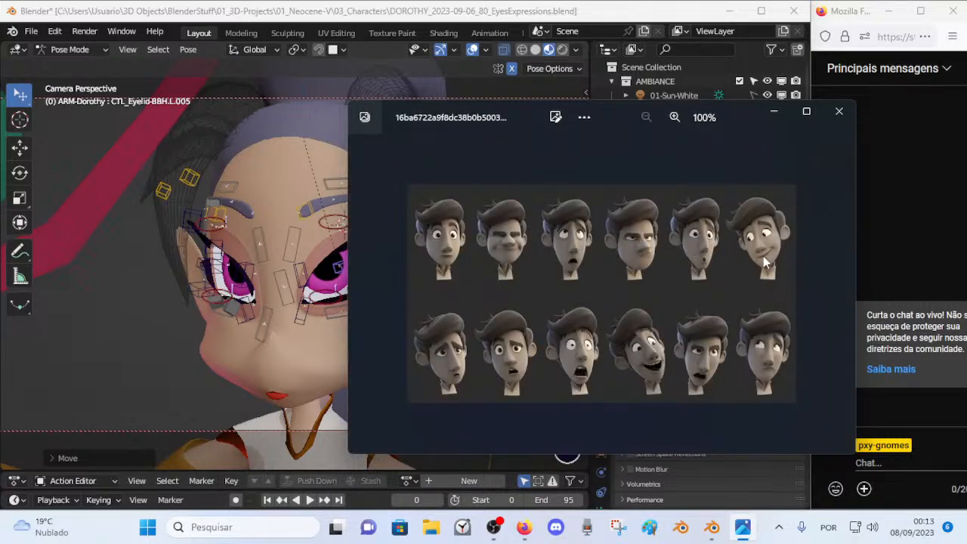
pyautogui.press('Right')
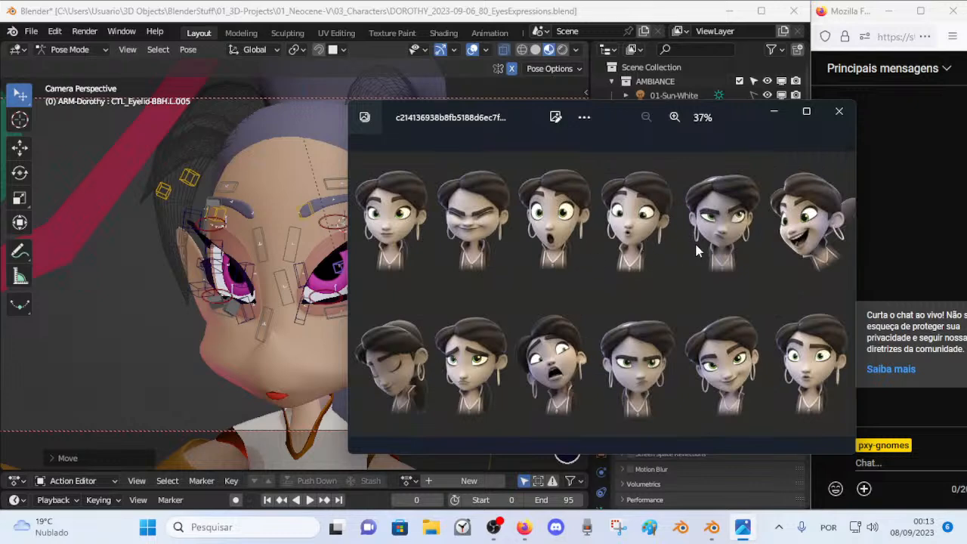
pyautogui.press('Left')
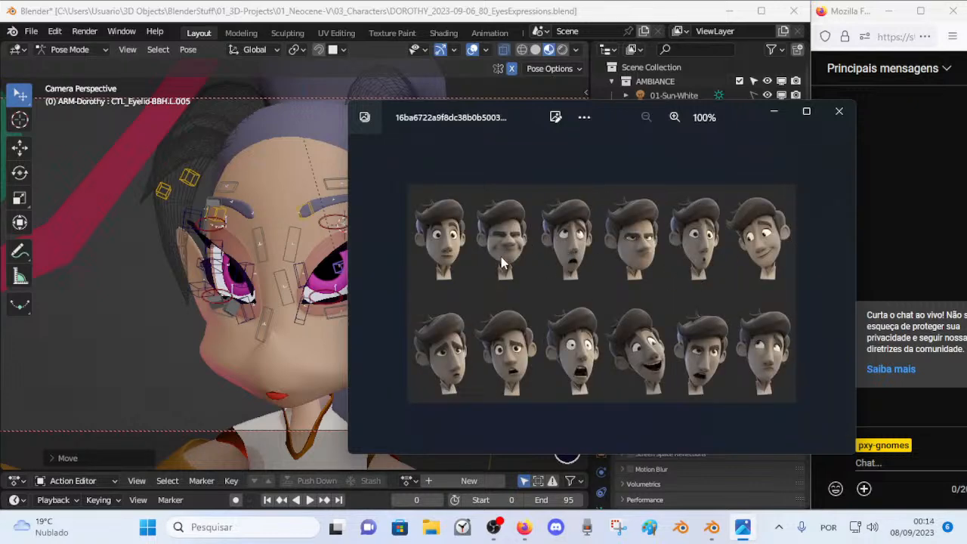
pyautogui.press('Right')
pyautogui.press('Left')
pyautogui.press('Right')
pyautogui.press('Right')
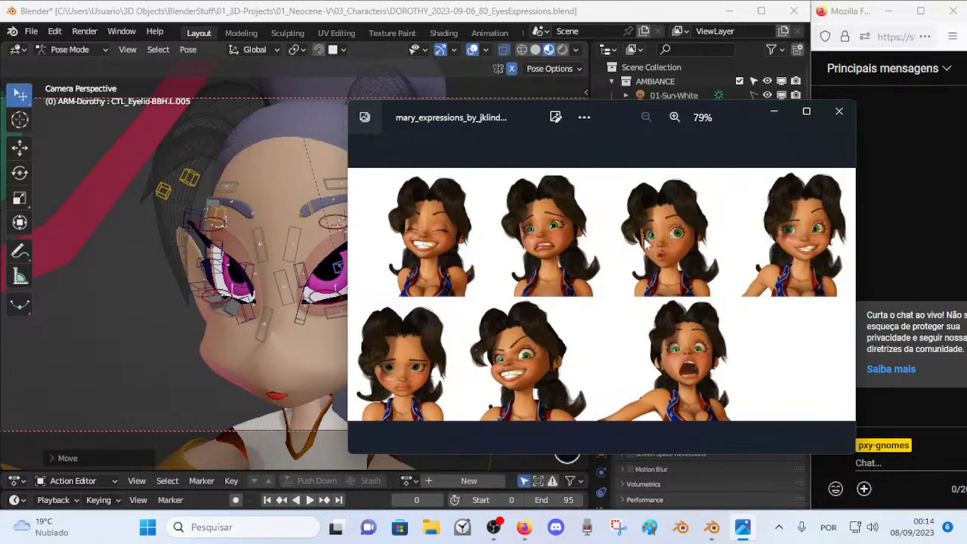
# Step: Check the FINAL RESULTS sheet against the male, earringed woman's and brown-haired woman's sheets for another eye expression
pyautogui.press('Right')
pyautogui.press('Right')
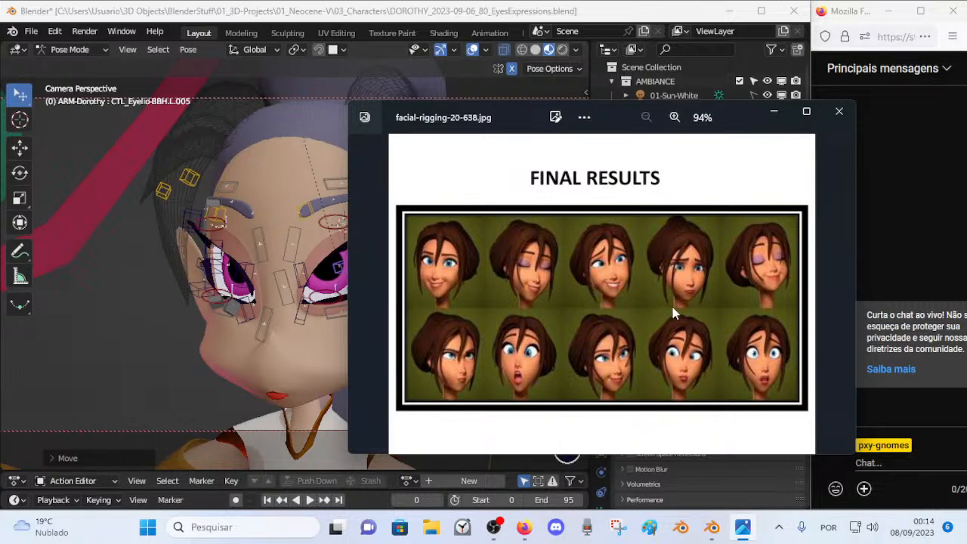
pyautogui.press('Left')
pyautogui.press('Left')
pyautogui.press('Left')
pyautogui.press('Left')
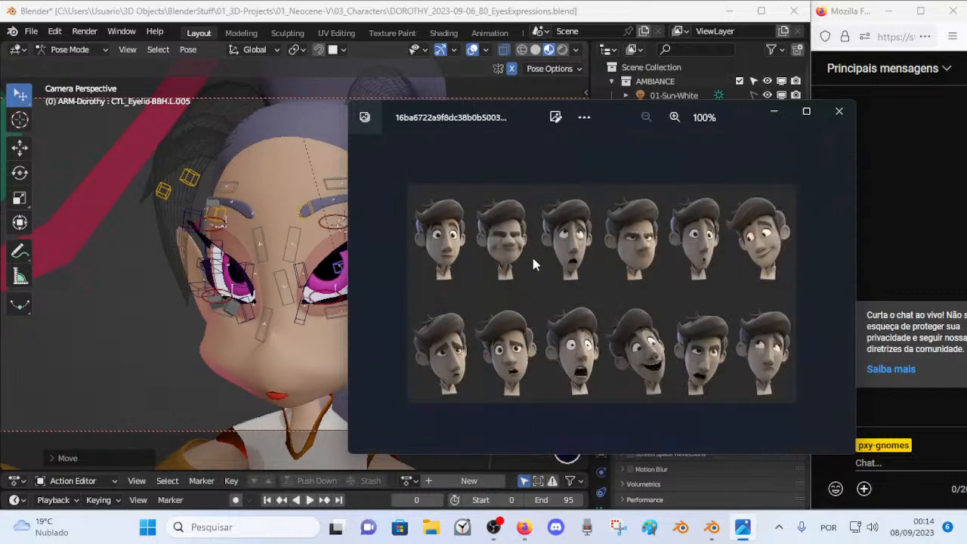
pyautogui.press('Left')
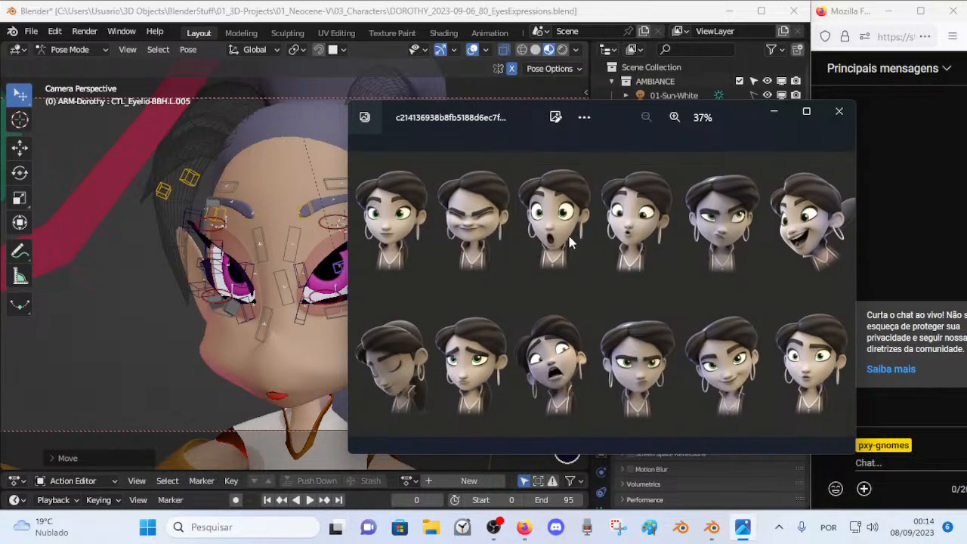
pyautogui.press('Right')
pyautogui.press('Right')
pyautogui.press('Right')
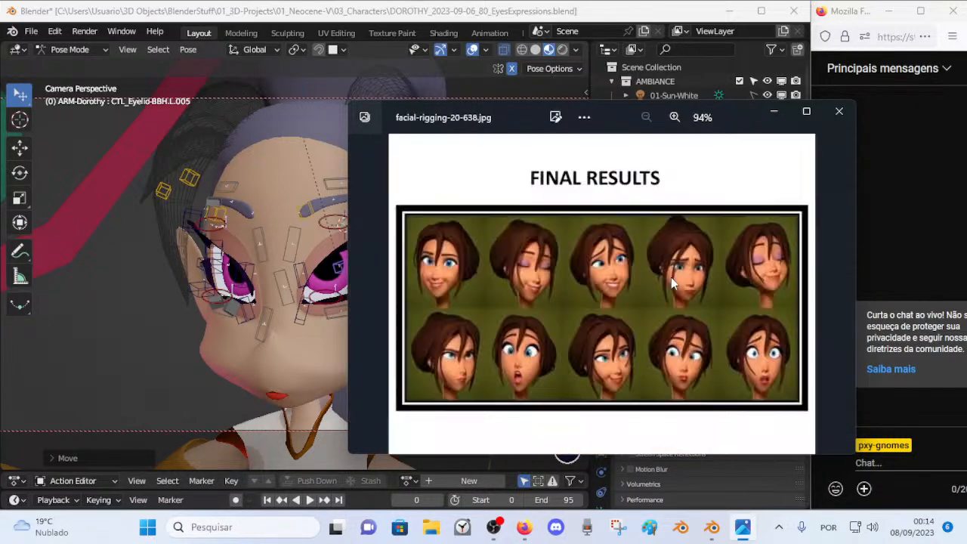
pyautogui.press('Right')
pyautogui.press('Right')
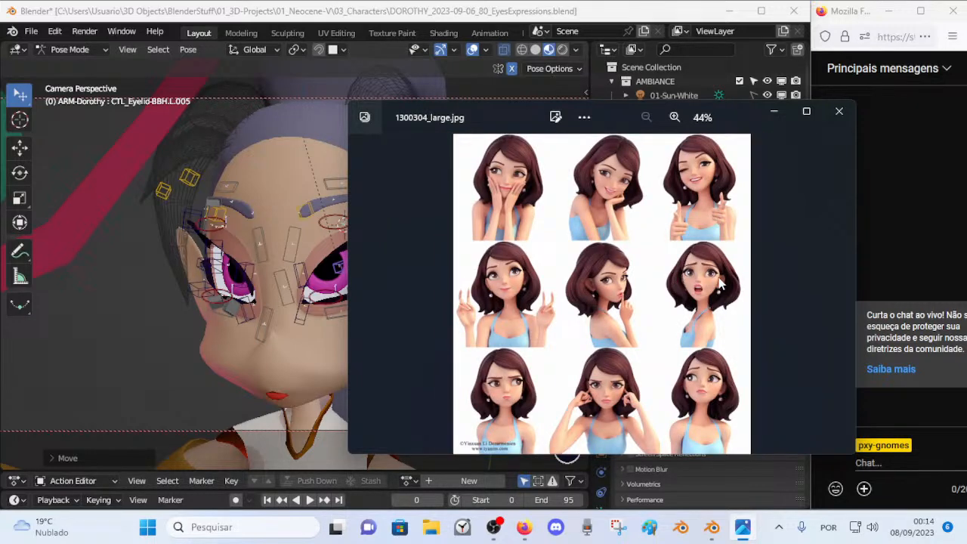
pyautogui.press('Left')
pyautogui.press('Left')
pyautogui.press('Right')
pyautogui.press('Right')
pyautogui.press('Right')
pyautogui.press('Right')
pyautogui.press('Left')
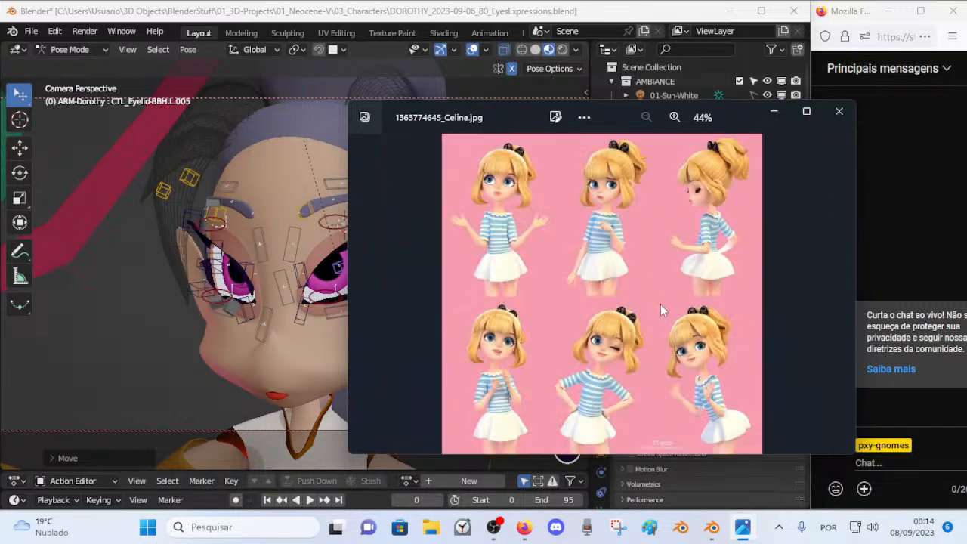
pyautogui.press('Left')
pyautogui.press('Right')
pyautogui.press('Right')
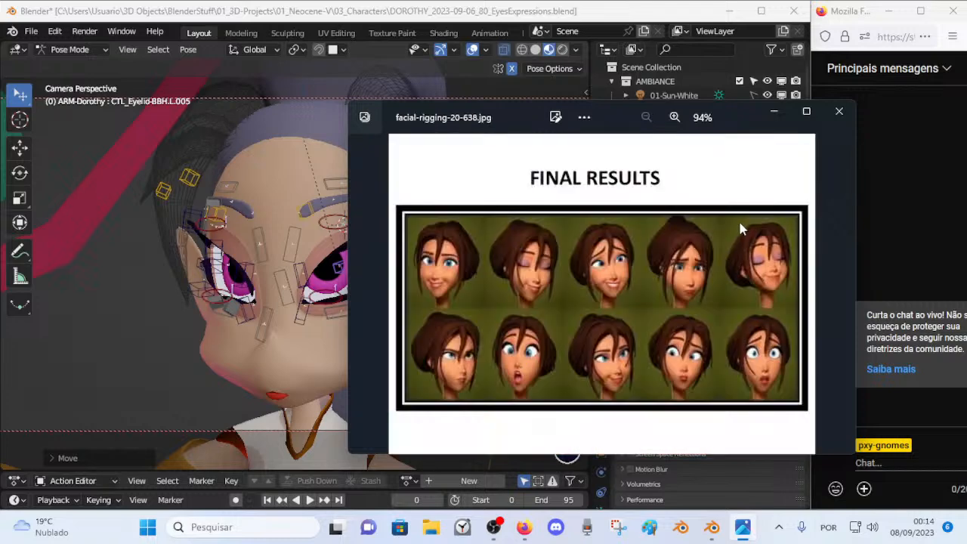
# Step: Close the image viewer and reset the pose of all the Dorothy rig's controls
pyautogui.click(838, 112)
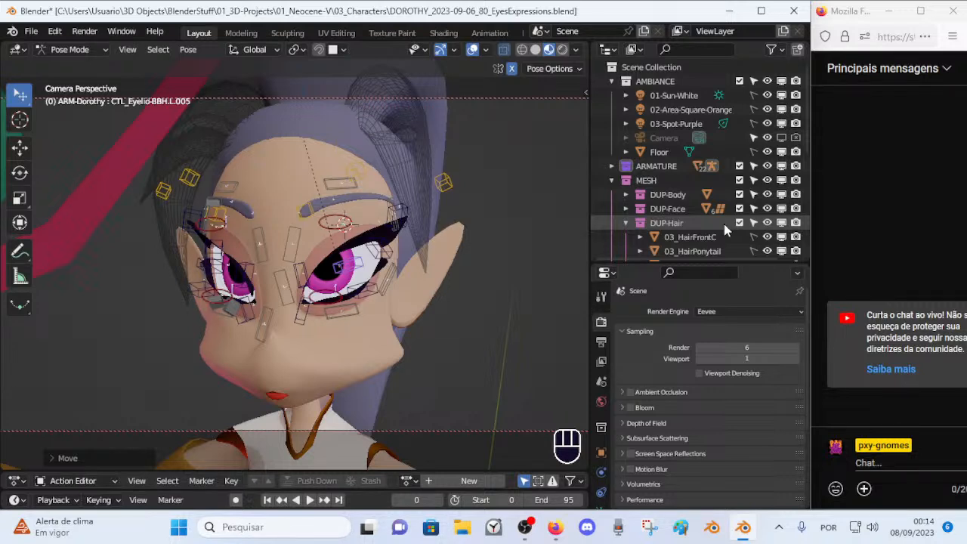
pyautogui.moveTo(562, 238); pyautogui.dragTo(426, 302, button='middle')
pyautogui.press('a')
pyautogui.hotkey('alt', 'q')
pyautogui.hotkey('alt', 'q')
pyautogui.hotkey('ctrl', 's')
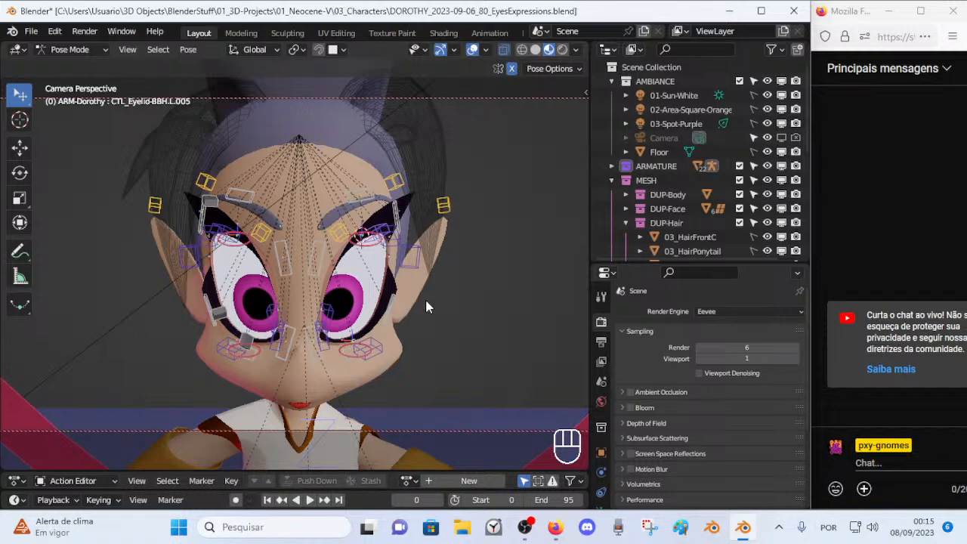
# Step: Examine the reset eyes, eyelid handlers and eyebrow controls around the face from the front, sides and above
pyautogui.moveTo(425, 253); pyautogui.dragTo(343, 257, button='middle')
pyautogui.scroll(3, 367, 308)
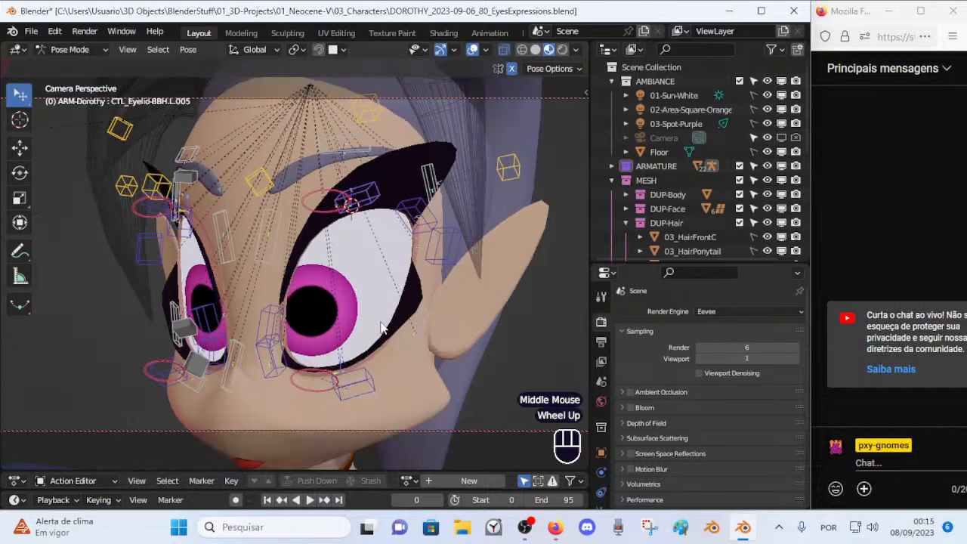
pyautogui.moveTo(279, 328); pyautogui.dragTo(270, 227, button='middle')
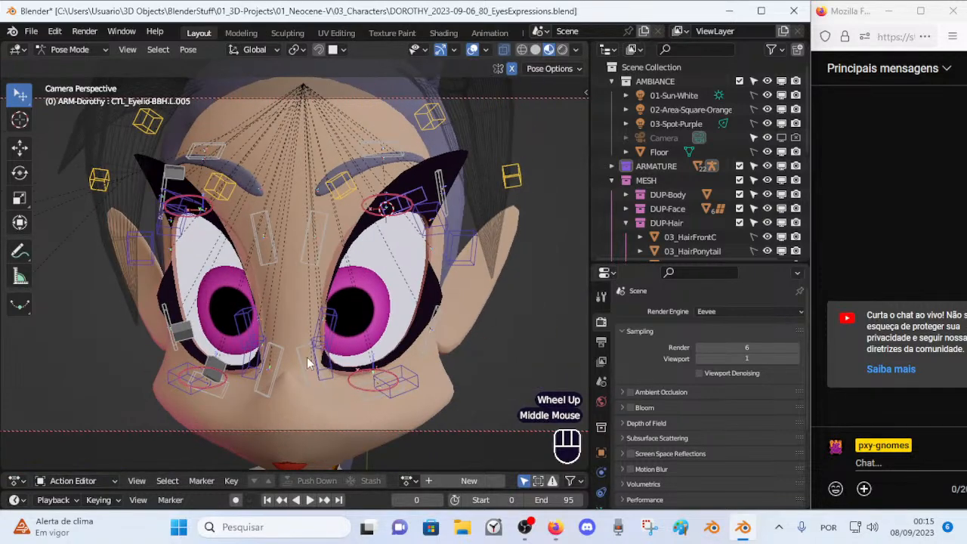
pyautogui.moveTo(359, 234); pyautogui.dragTo(236, 301, button='middle')
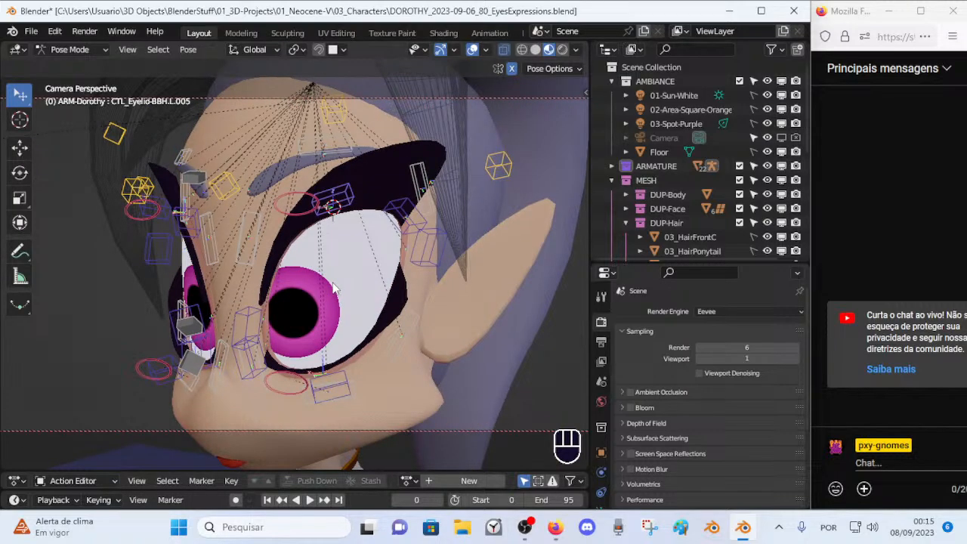
pyautogui.scroll(-2, 335, 287)
pyautogui.moveTo(334, 287)
pyautogui.mouseDown(button='middle')
pyautogui.moveTo(393, 283)
pyautogui.moveTo(336, 288)
pyautogui.mouseUp(button='middle')
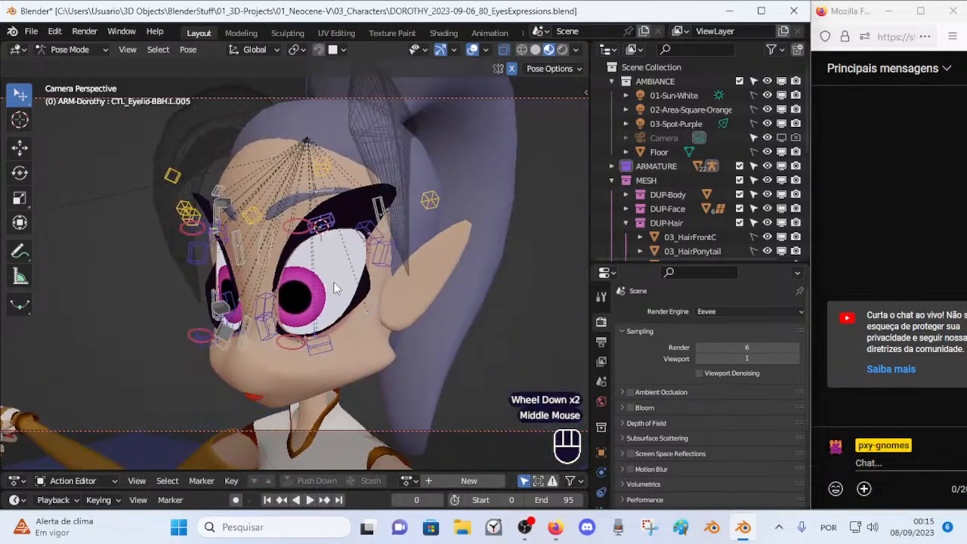
pyautogui.scroll(-2, 308, 323)
pyautogui.moveTo(307, 323); pyautogui.dragTo(280, 376, button='middle')
pyautogui.scroll(2, 301, 336)
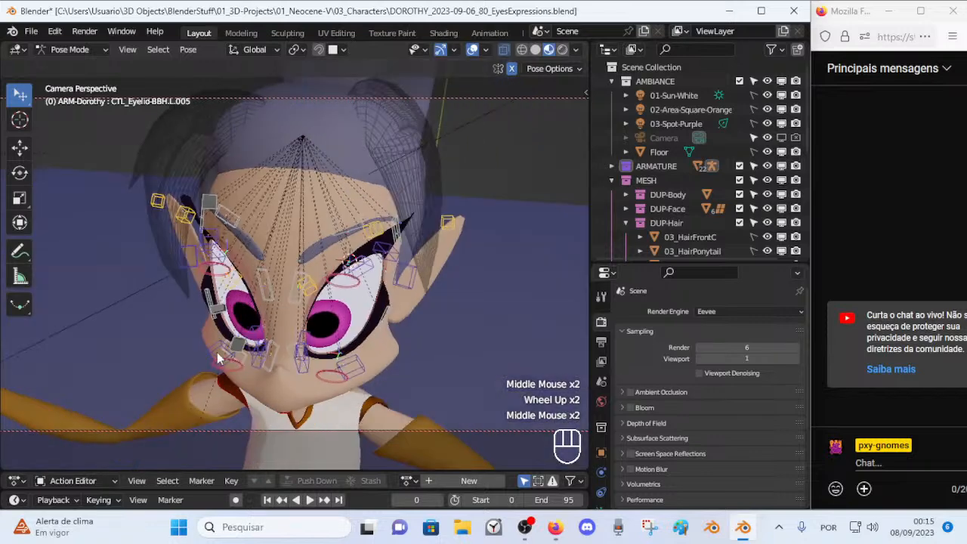
pyautogui.scroll(-1, 415, 331)
pyautogui.moveTo(415, 330); pyautogui.dragTo(338, 326, button='middle')
pyautogui.scroll(1, 352, 344)
pyautogui.moveTo(368, 361); pyautogui.dragTo(475, 401, button='middle')
pyautogui.scroll(-1, 383, 381)
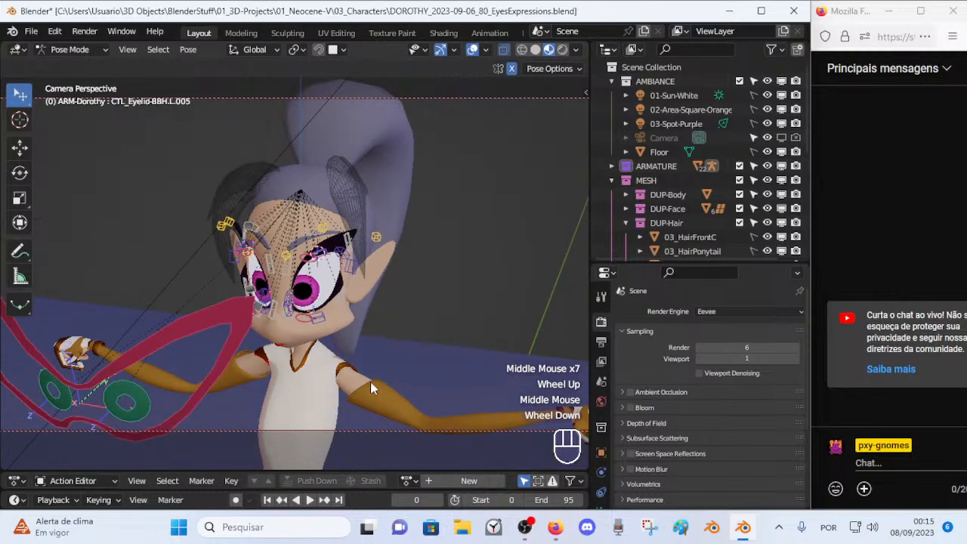
pyautogui.scroll(-2, 389, 391)
pyautogui.moveTo(395, 387); pyautogui.dragTo(342, 348, button='middle')
pyautogui.scroll(3, 369, 380)
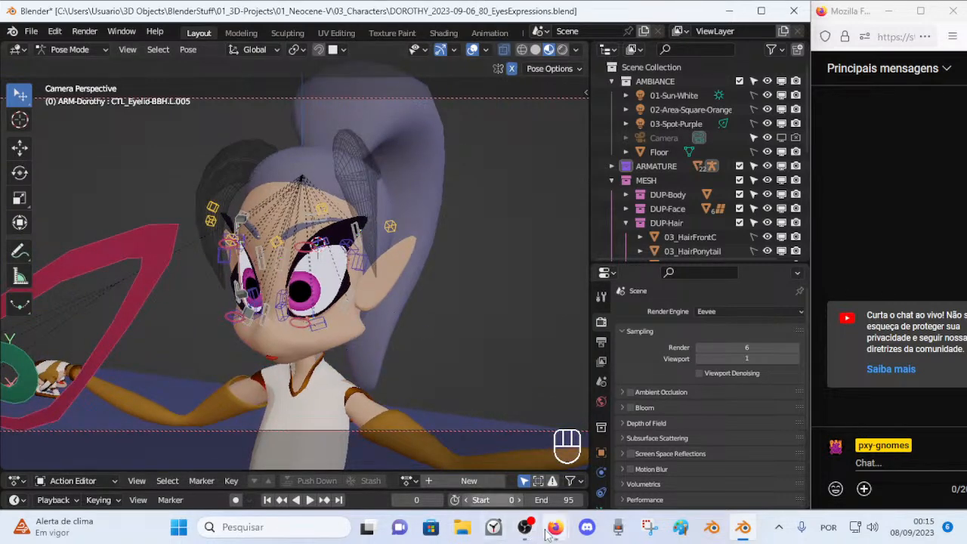
# Step: Switch to the Firefox live-stream window and open the bookmarked To-Do-Lists spreadsheet in a new tab
pyautogui.moveTo(555, 526)
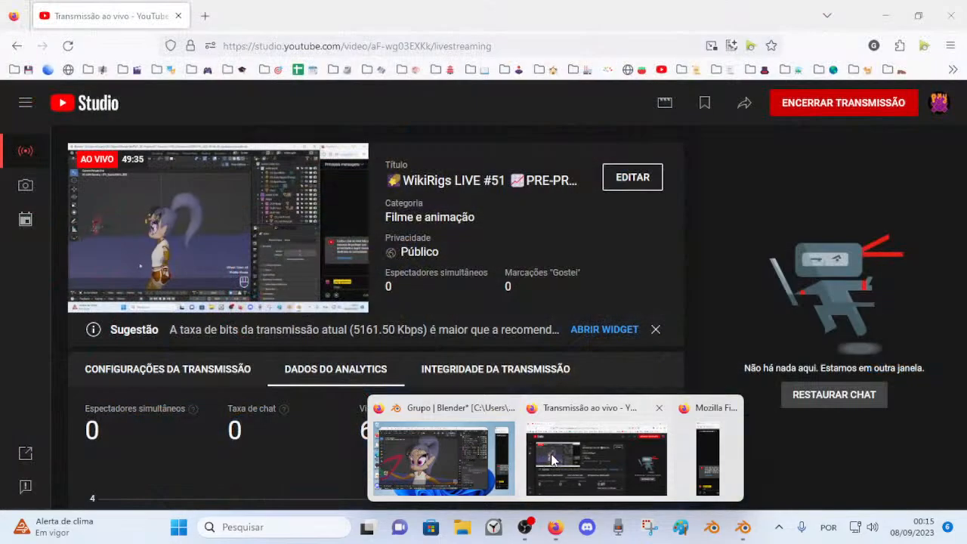
pyautogui.click(597, 456)
pyautogui.click(205, 15)
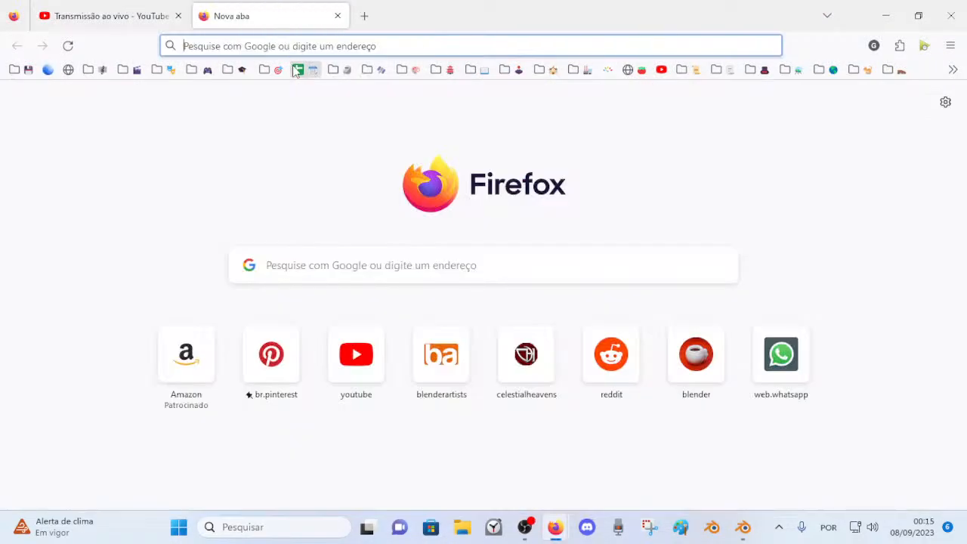
pyautogui.click(296, 70)
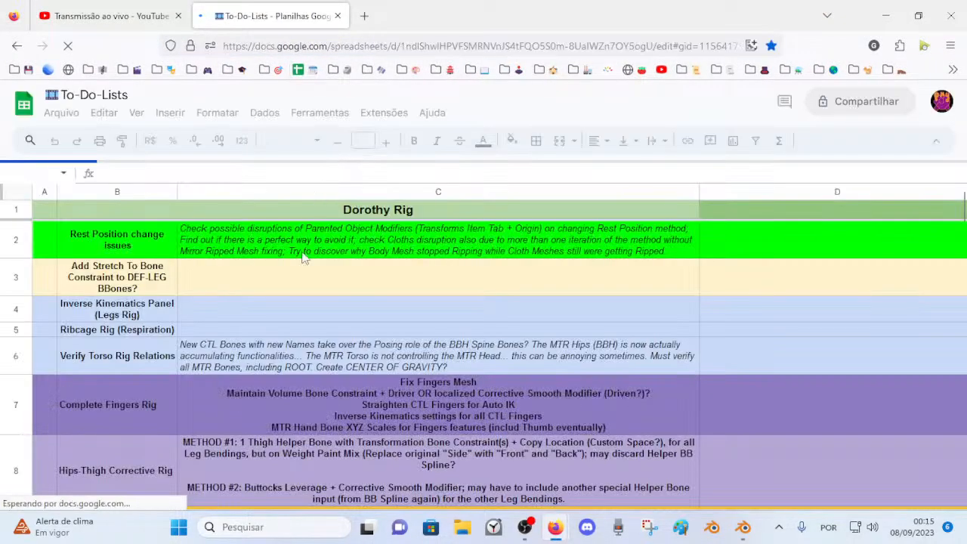
# Step: Skim the Dorothy Rig to-do list and select rows 3 through 27 to mark out its tasks
pyautogui.click(244, 280)
pyautogui.click(130, 283)
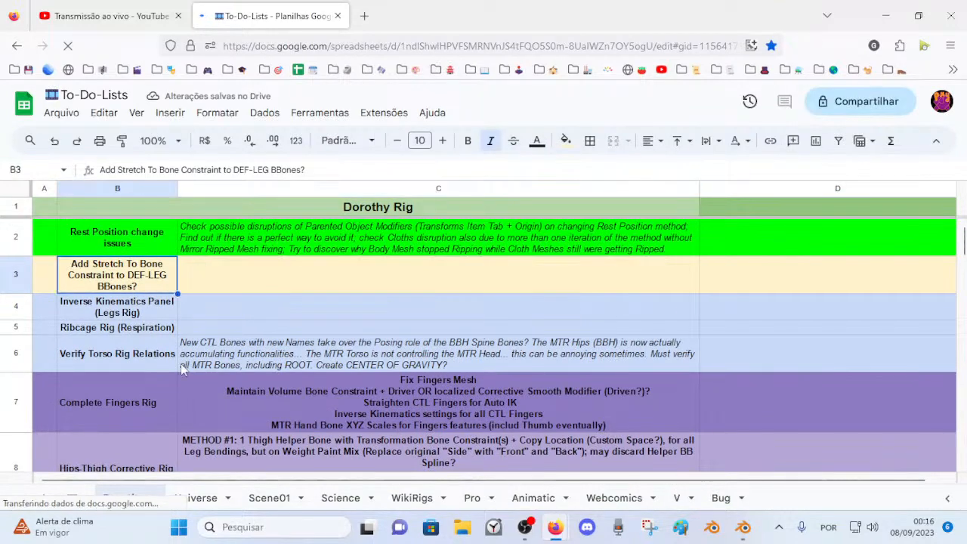
pyautogui.scroll(-3, 184, 369)
pyautogui.scroll(-10, 177, 363)
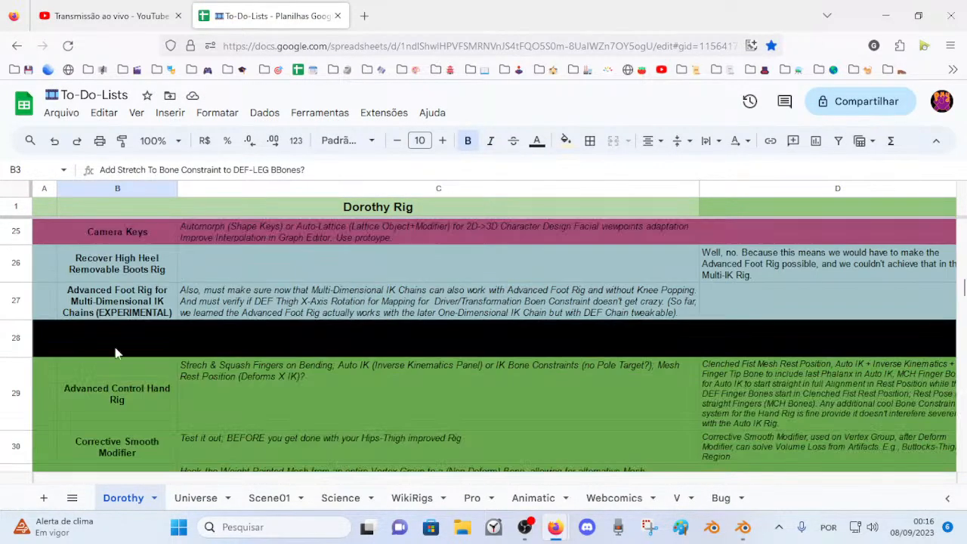
pyautogui.scroll(5, 43, 329)
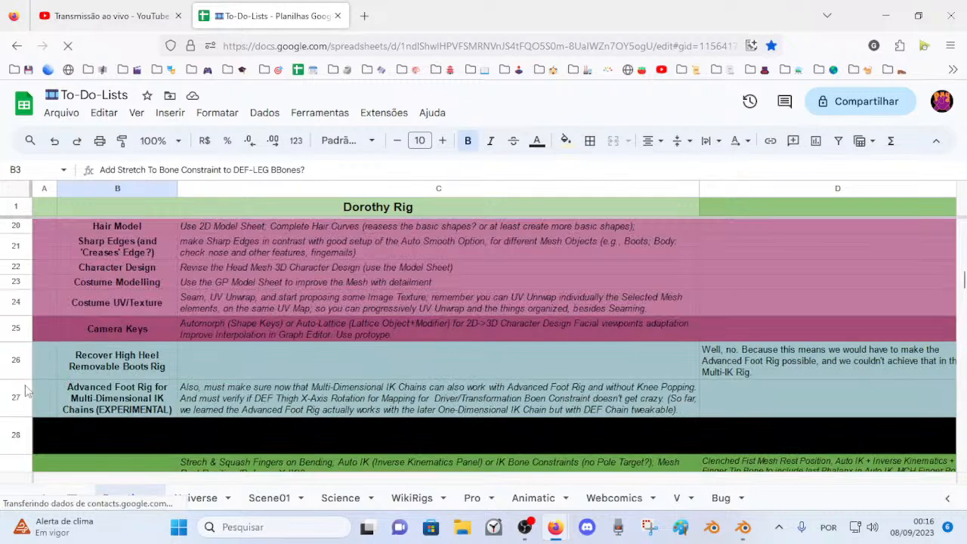
pyautogui.click(16, 397)
pyautogui.scroll(6, 118, 333)
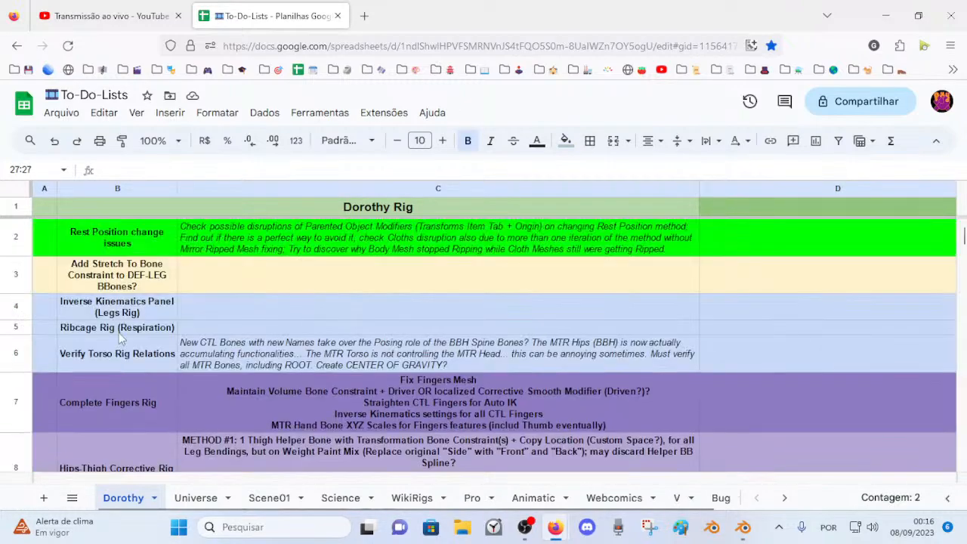
pyautogui.keyDown('shift'); pyautogui.click(23, 286); pyautogui.keyUp('shift')
pyautogui.scroll(-4, 125, 339)
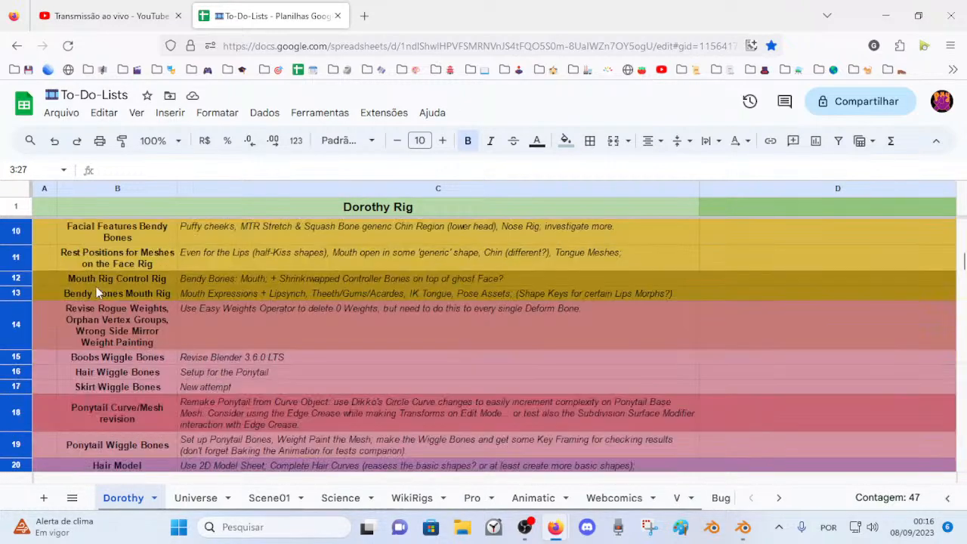
# Step: Select the row on rest positions for the face rig meshes and look through the tasks above and below it
pyautogui.click(96, 279)
pyautogui.click(76, 260)
pyautogui.click(17, 258)
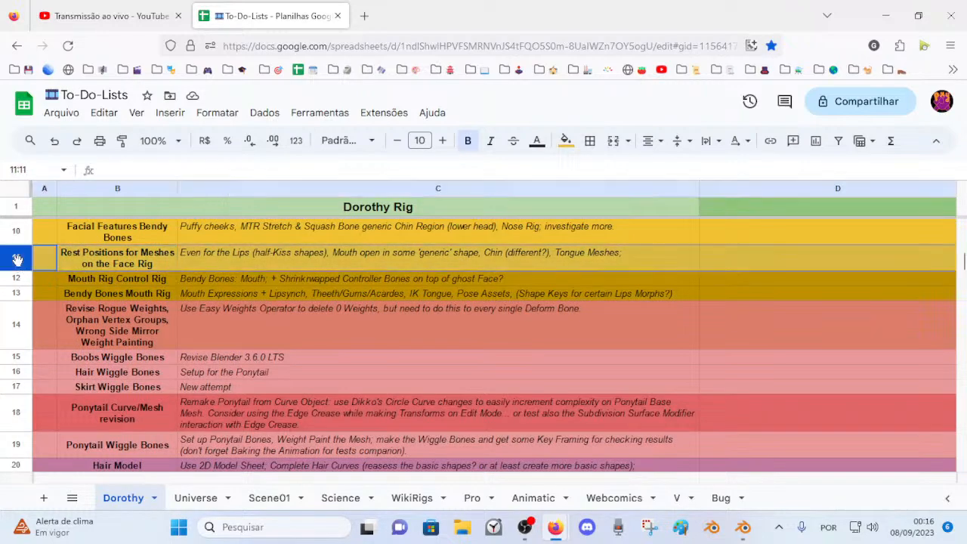
pyautogui.scroll(4, 121, 265)
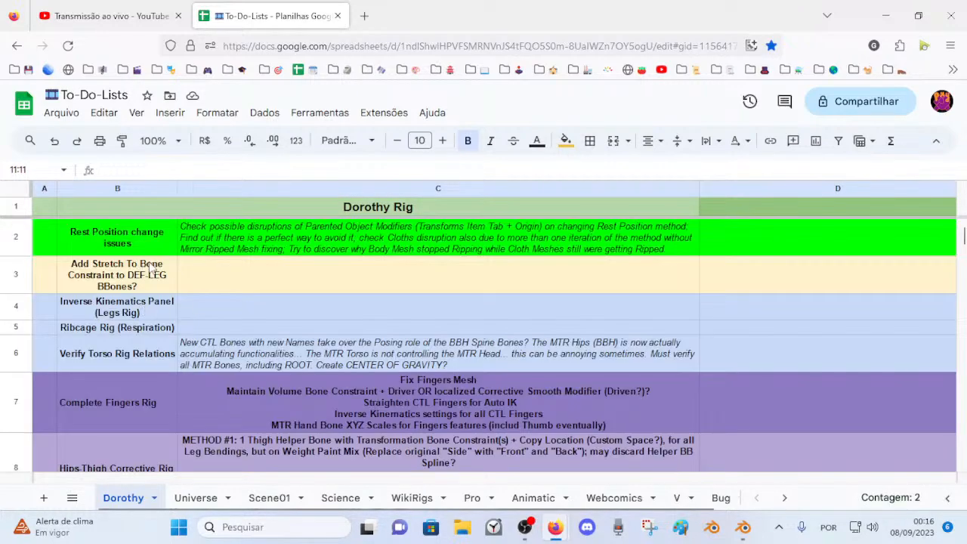
pyautogui.scroll(-3, 293, 366)
pyautogui.scroll(3, 293, 367)
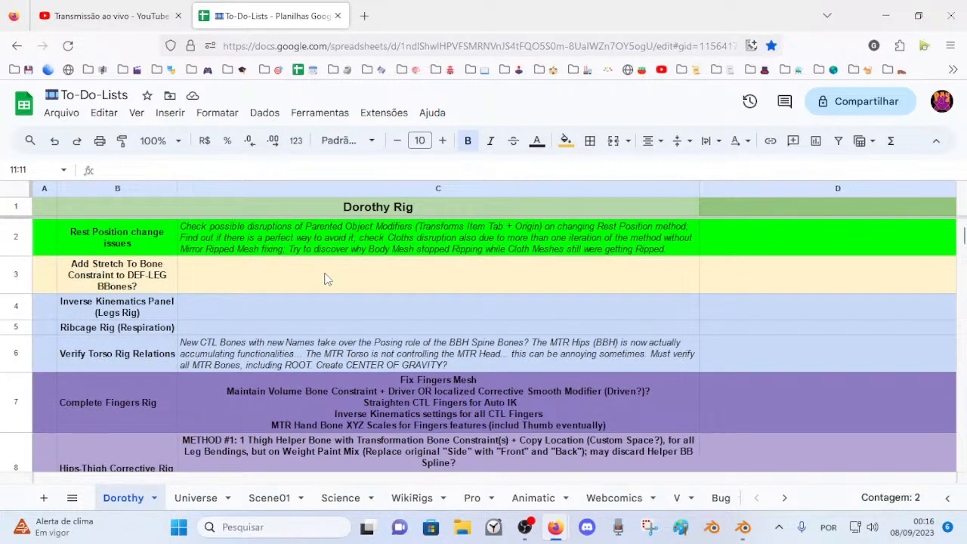
pyautogui.scroll(-4, 318, 286)
pyautogui.scroll(-3, 186, 371)
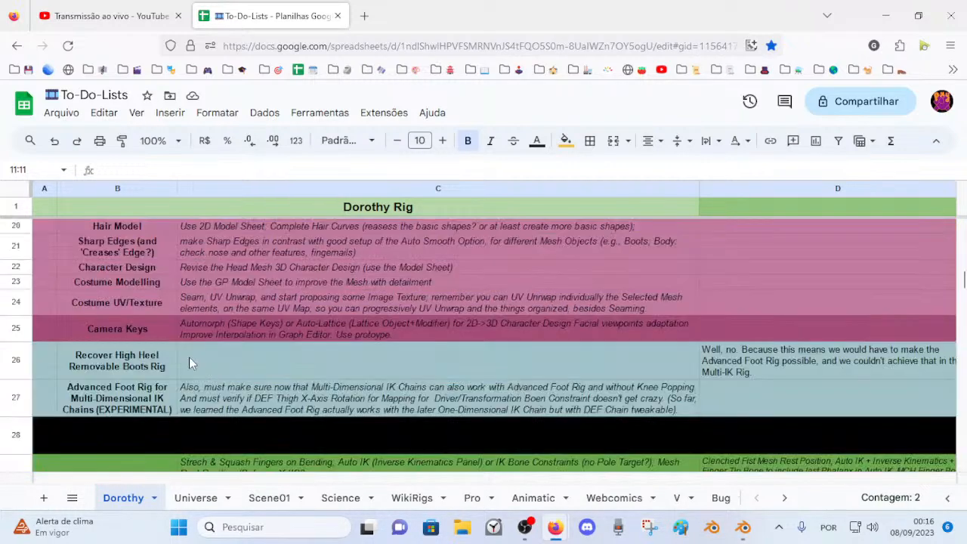
pyautogui.scroll(5, 189, 358)
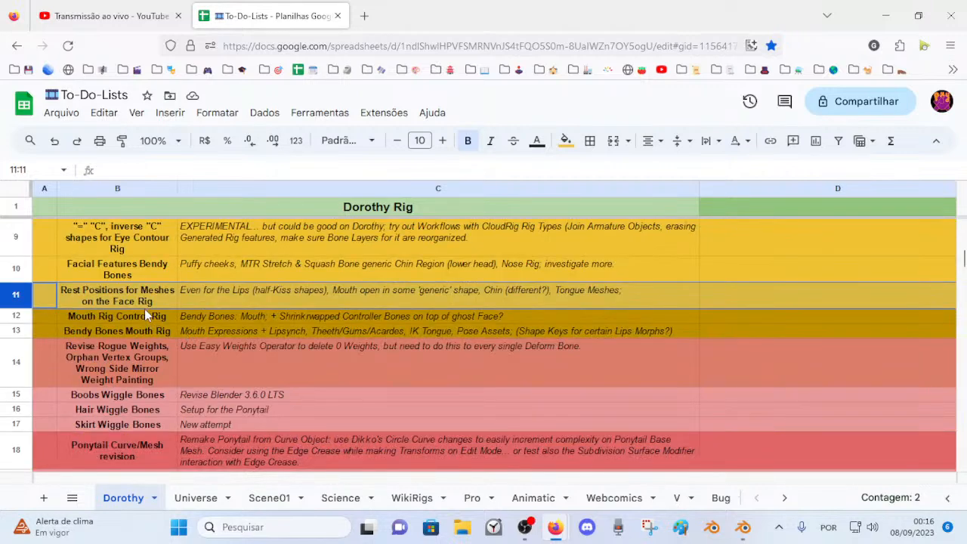
pyautogui.scroll(3, 134, 327)
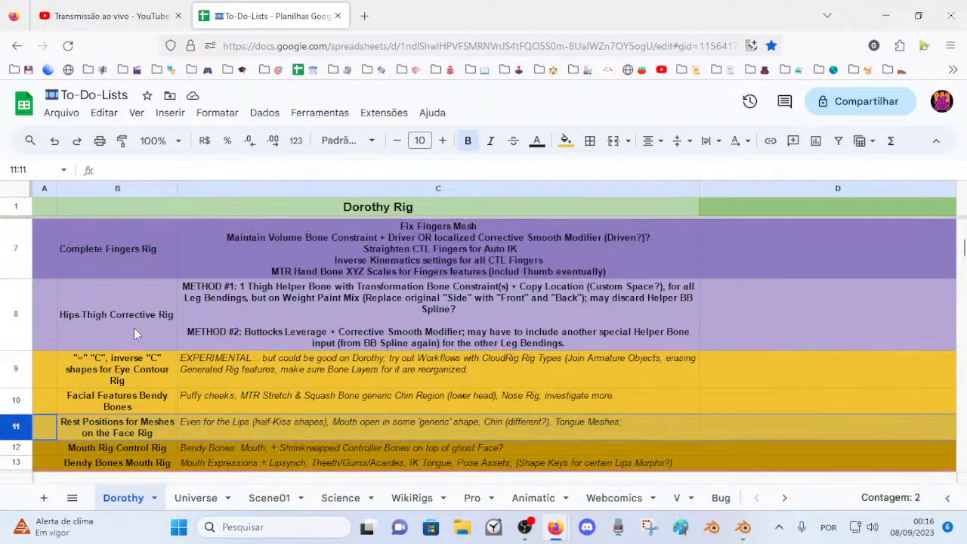
# Step: Select the Hips-Thigh Corrective Rig task and review the leg, ribcage and torso tasks listed before it
pyautogui.click(92, 300)
pyautogui.scroll(3, 124, 319)
pyautogui.scroll(1, 124, 319)
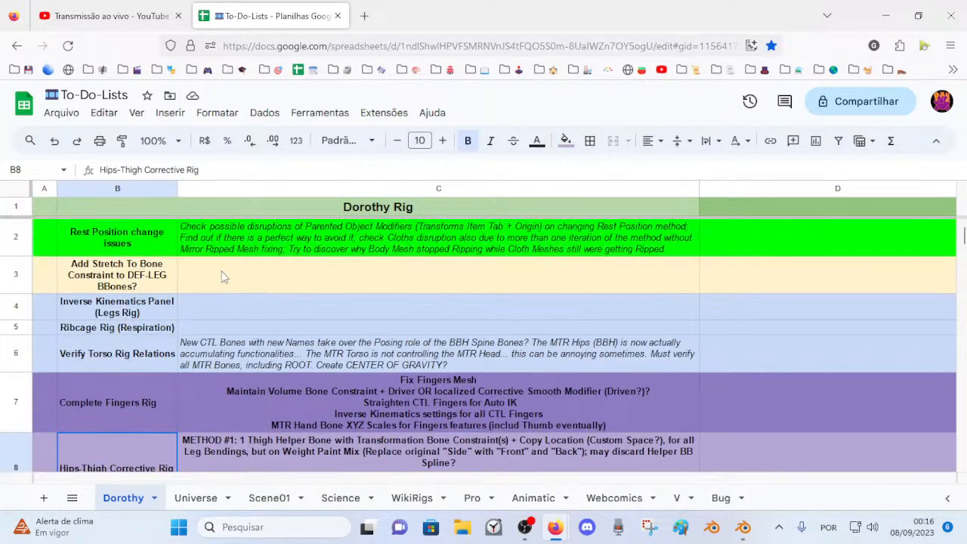
pyautogui.scroll(-3, 214, 305)
pyautogui.scroll(3, 199, 312)
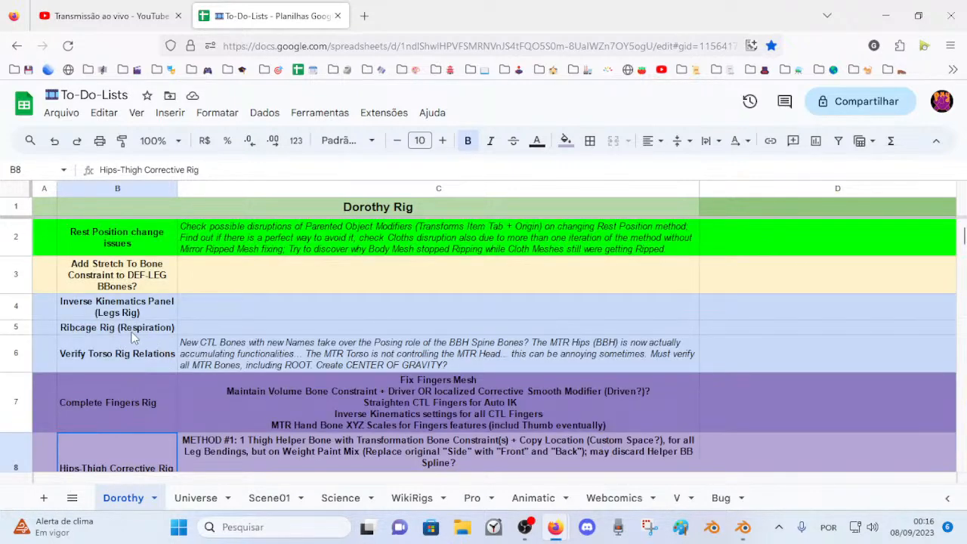
pyautogui.scroll(-3, 241, 332)
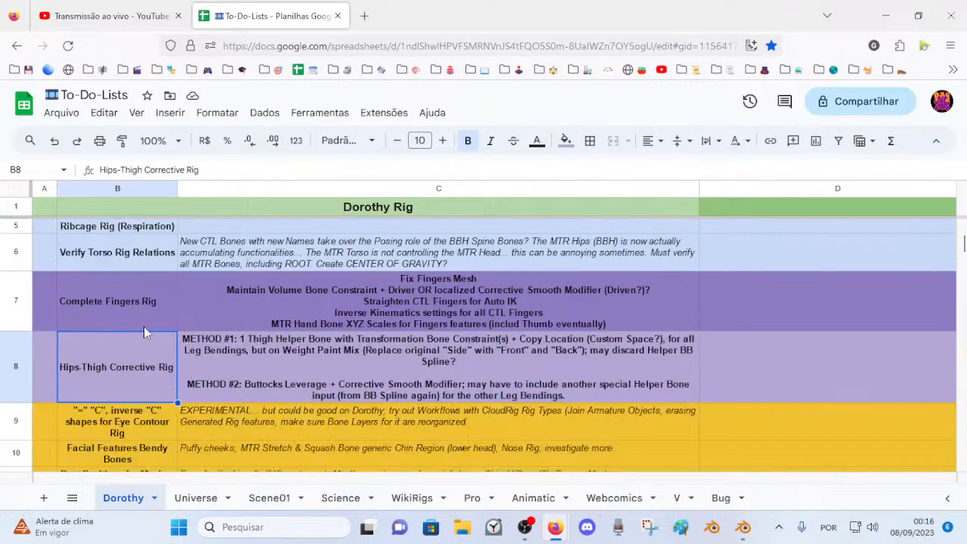
# Step: Read the Complete Fingers Rig task and the two methods noted for the Hips-Thigh Corrective Rig
pyautogui.click(119, 307)
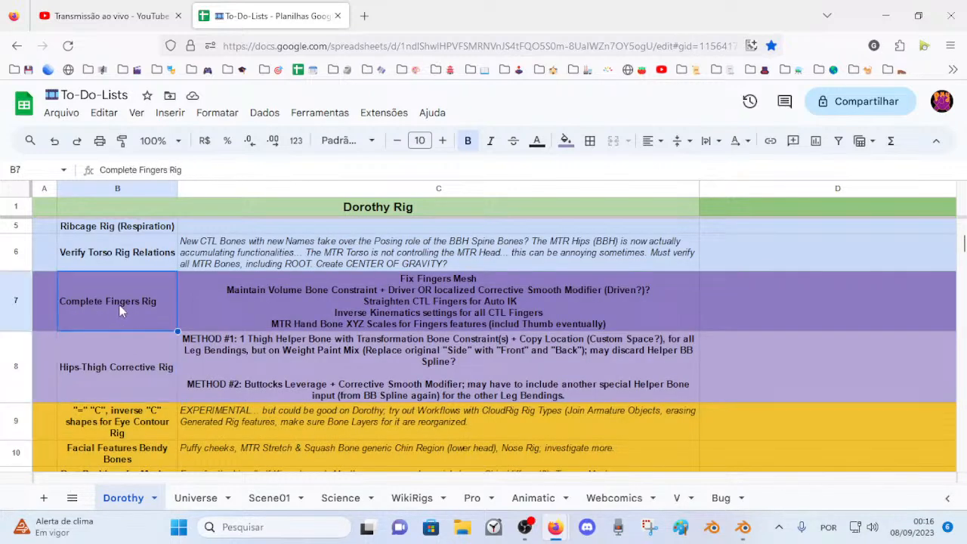
pyautogui.scroll(-3, 83, 318)
pyautogui.click(97, 271)
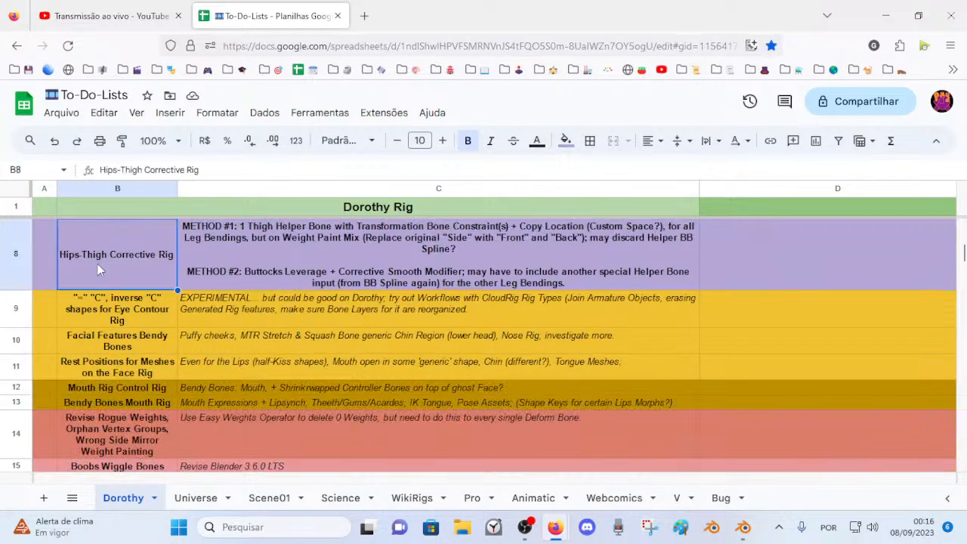
pyautogui.click(211, 254)
pyautogui.click(159, 253)
pyautogui.click(248, 254)
pyautogui.click(136, 254)
pyautogui.click(205, 253)
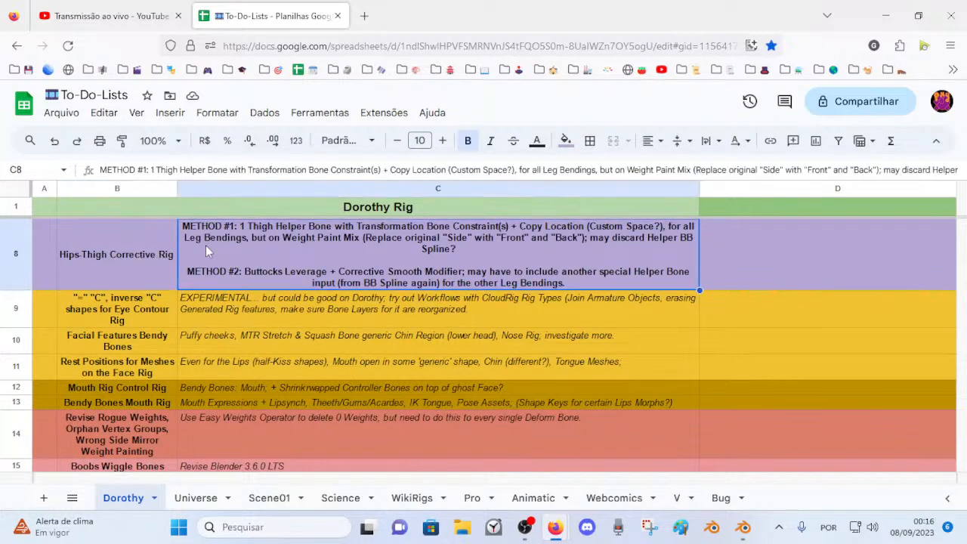
pyautogui.click(123, 251)
# Step: Read the eye contour rig shapes task with its CloudRig notes and the face mesh rest positions task
pyautogui.click(124, 302)
pyautogui.click(223, 301)
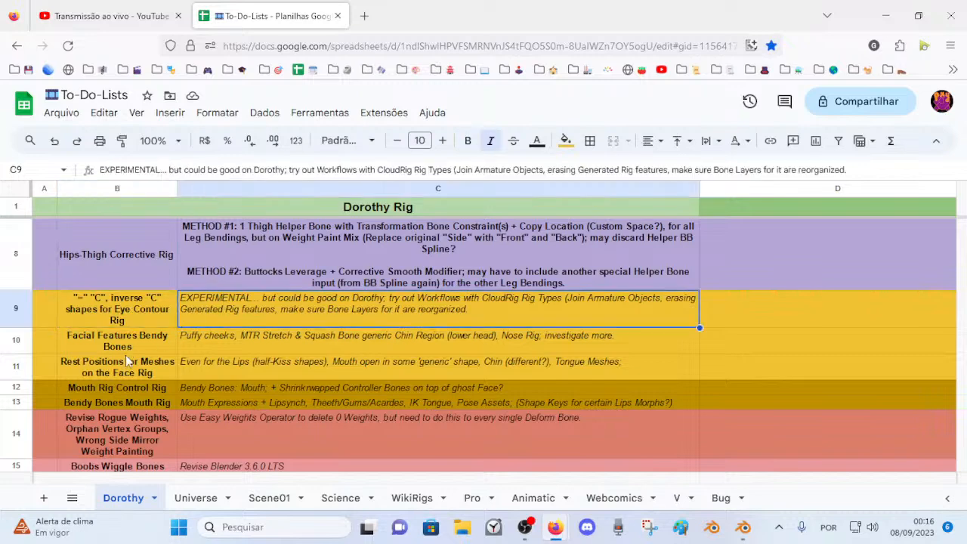
pyautogui.click(135, 373)
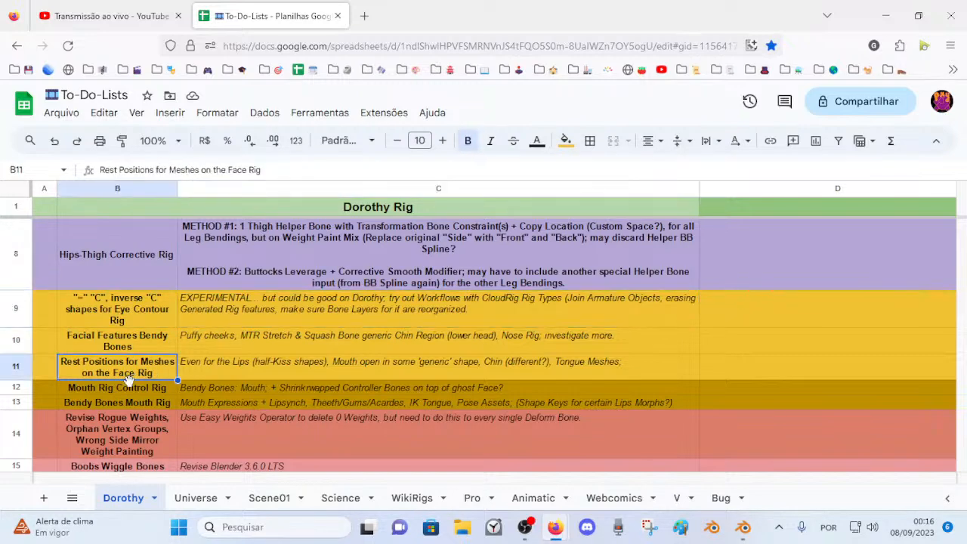
# Step: Go through the Mouth Rig Control Rig, Bendy Bones Mouth Rig and Revise Rogue Weights tasks
pyautogui.scroll(-2, 121, 332)
pyautogui.click(143, 279)
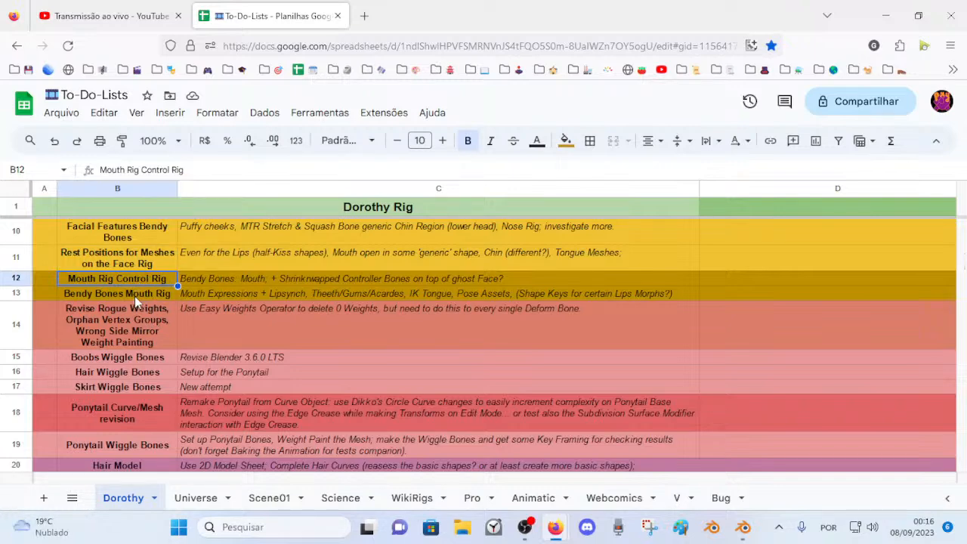
pyautogui.click(135, 297)
pyautogui.click(228, 292)
pyautogui.click(143, 290)
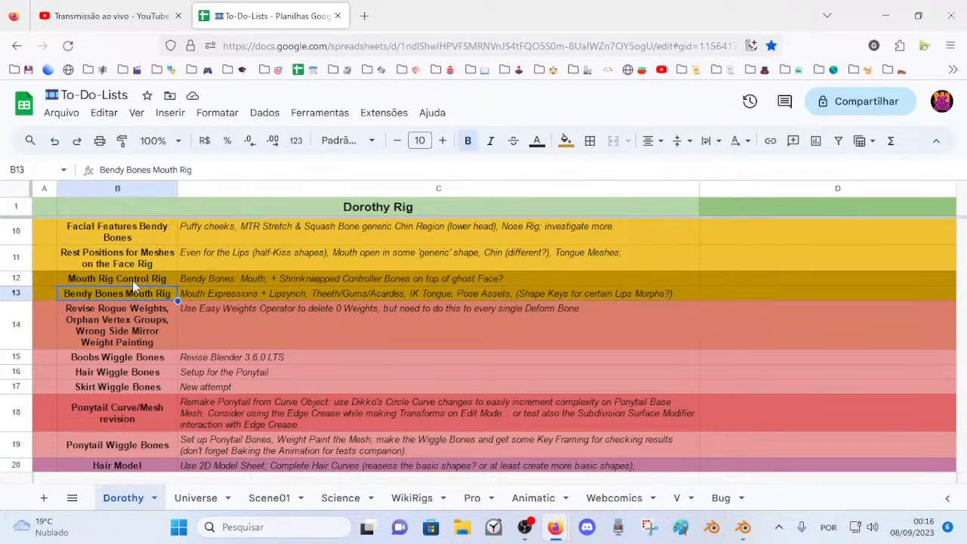
pyautogui.click(100, 316)
# Step: Review the Boobs, Hair and Skirt Wiggle Bones tasks in the Dorothy Rig list
pyautogui.scroll(-3, 134, 343)
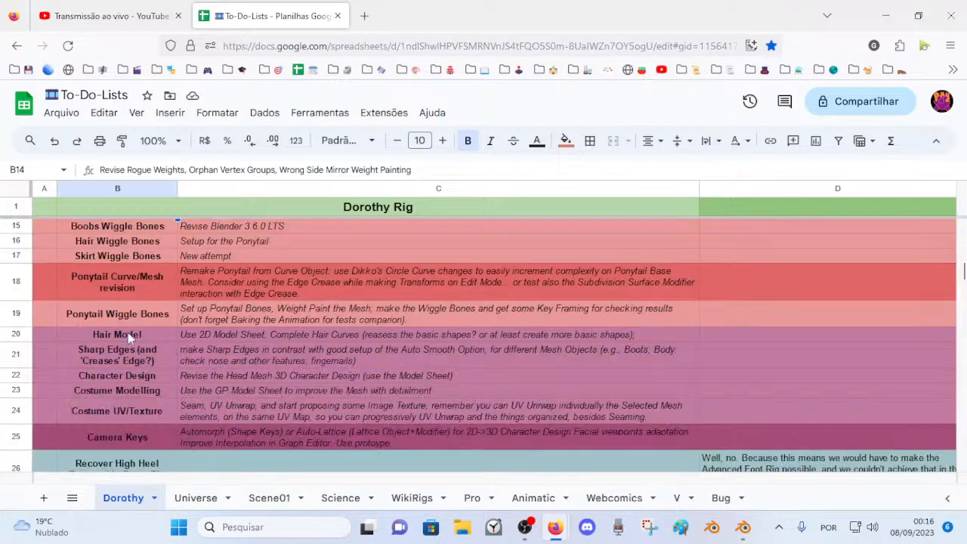
pyautogui.click(116, 246)
pyautogui.scroll(3, 117, 249)
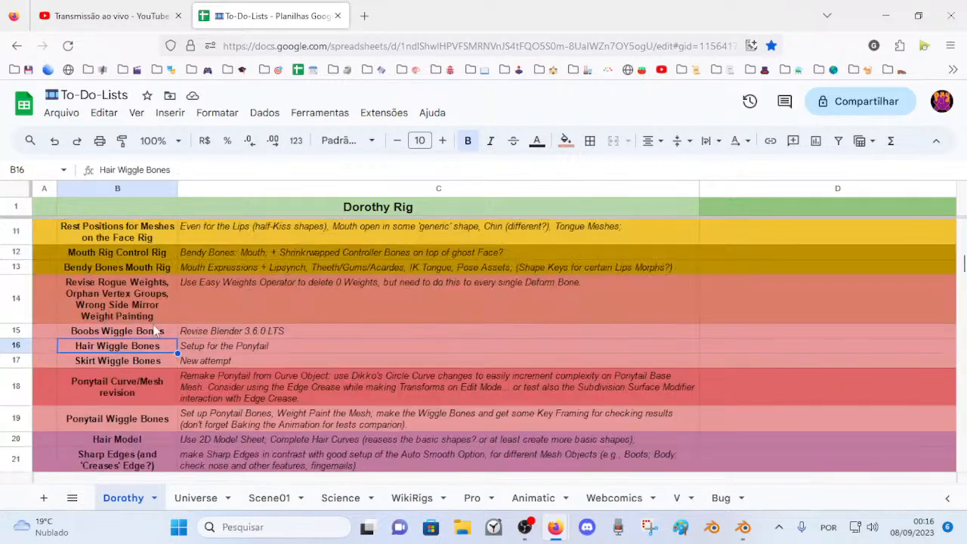
pyautogui.click(101, 365)
pyautogui.click(121, 345)
pyautogui.click(126, 358)
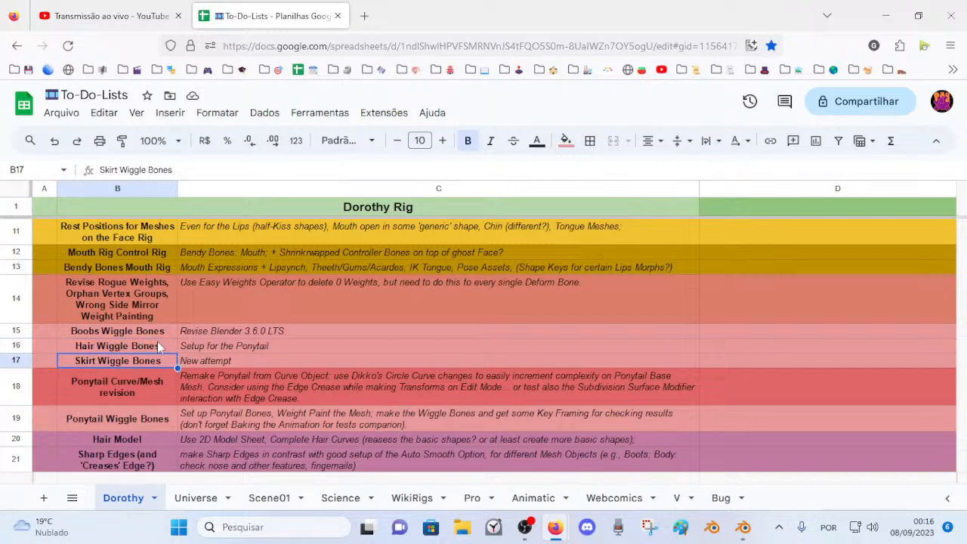
pyautogui.click(140, 349)
pyautogui.click(138, 333)
pyautogui.click(137, 348)
pyautogui.click(136, 359)
pyautogui.scroll(-2, 134, 344)
pyautogui.scroll(2, 130, 260)
# Step: Compare the Ponytail Curve/Mesh revision task with Hair Wiggle Bones, and check Hair Model and the design tasks below it
pyautogui.click(157, 385)
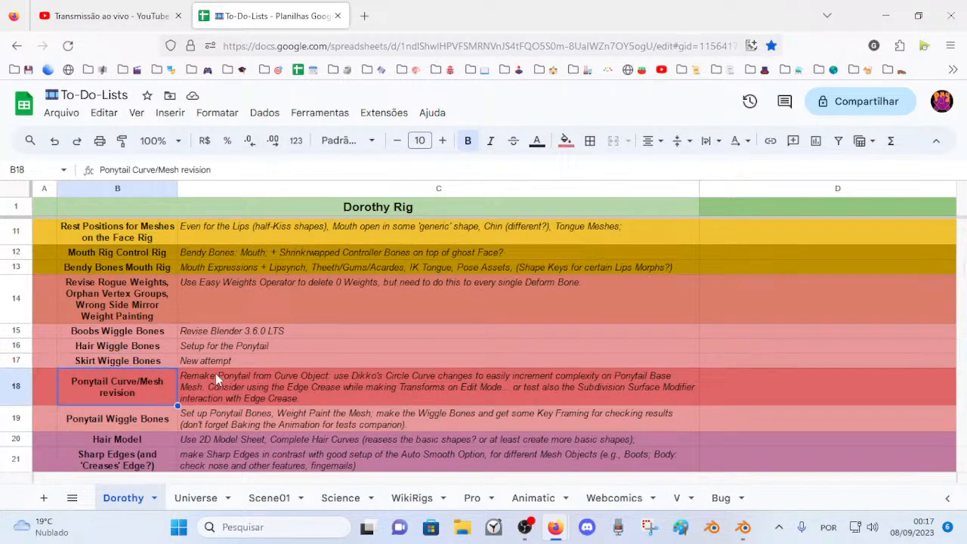
pyautogui.scroll(-2, 148, 338)
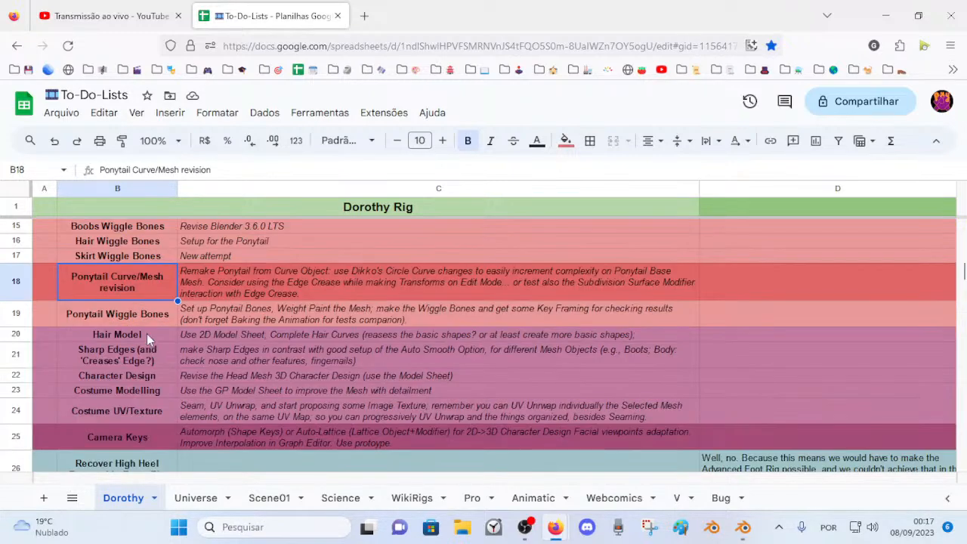
pyautogui.scroll(2, 174, 340)
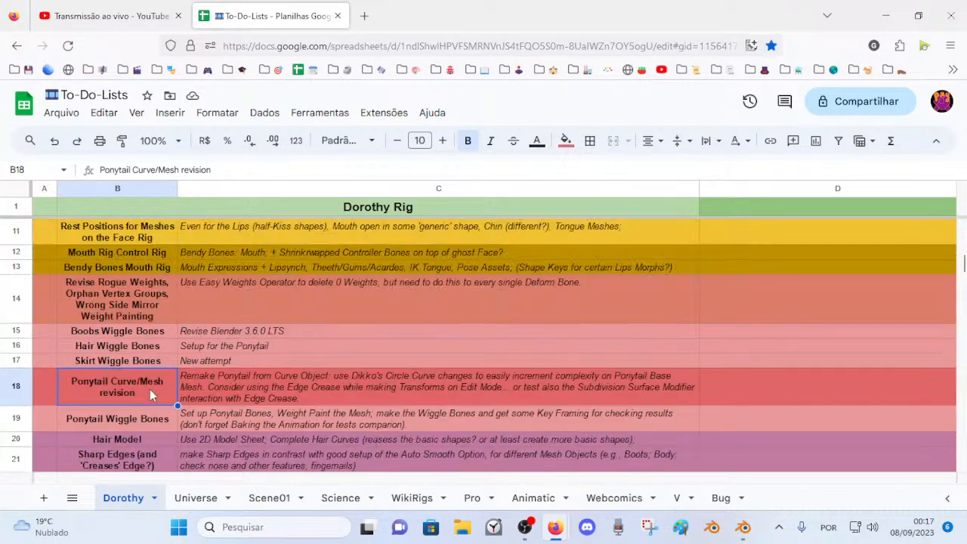
pyautogui.click(118, 345)
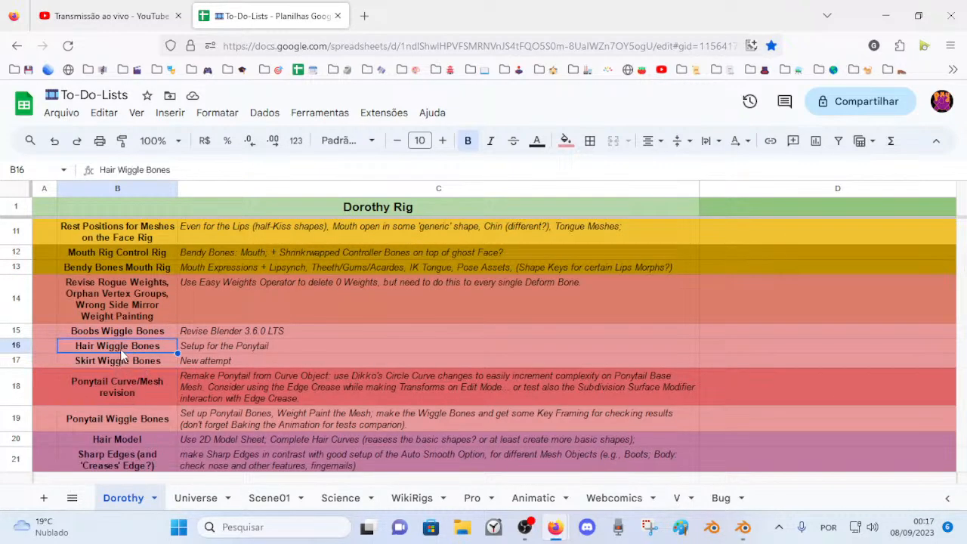
pyautogui.click(139, 379)
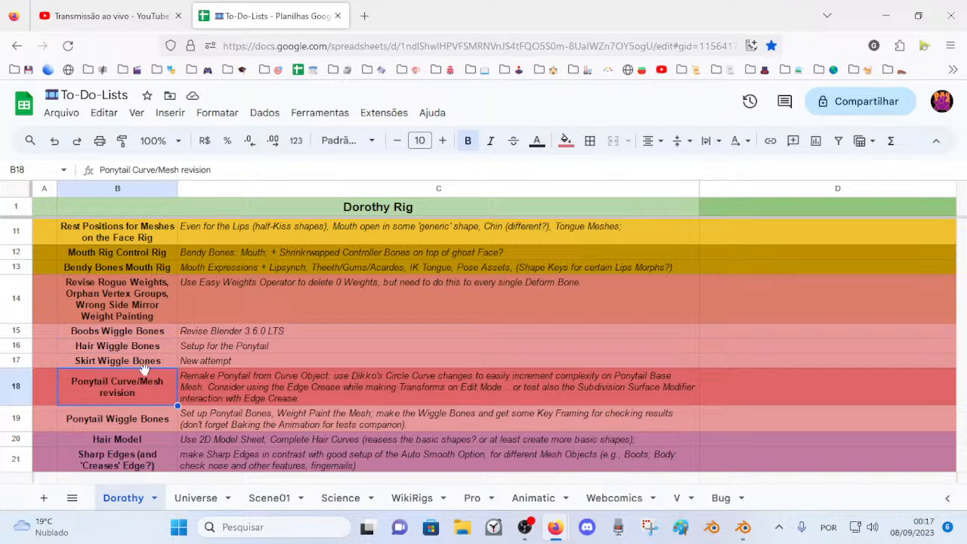
pyautogui.scroll(-2, 144, 369)
pyautogui.click(126, 334)
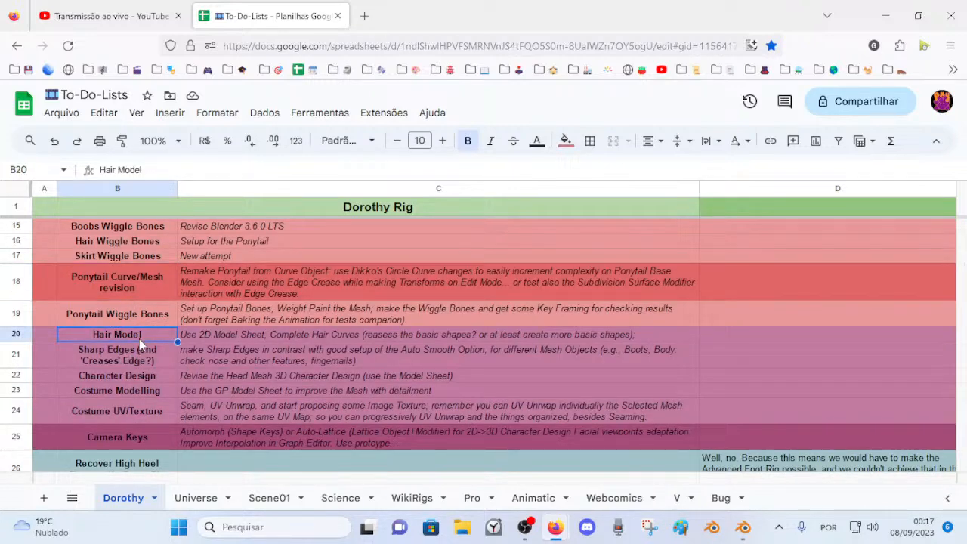
pyautogui.scroll(-3, 145, 358)
pyautogui.scroll(2, 110, 376)
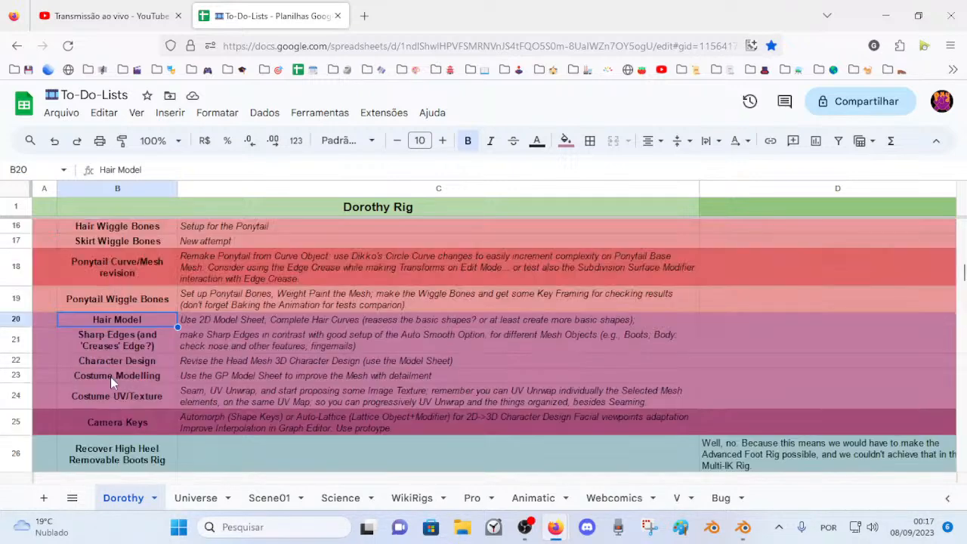
# Step: Review the Dorothy Rig tasks from Costume Modelling through Camera Keys to the experimental Advanced Foot Rig for Multi-Dimensional IK Chains
pyautogui.click(124, 378)
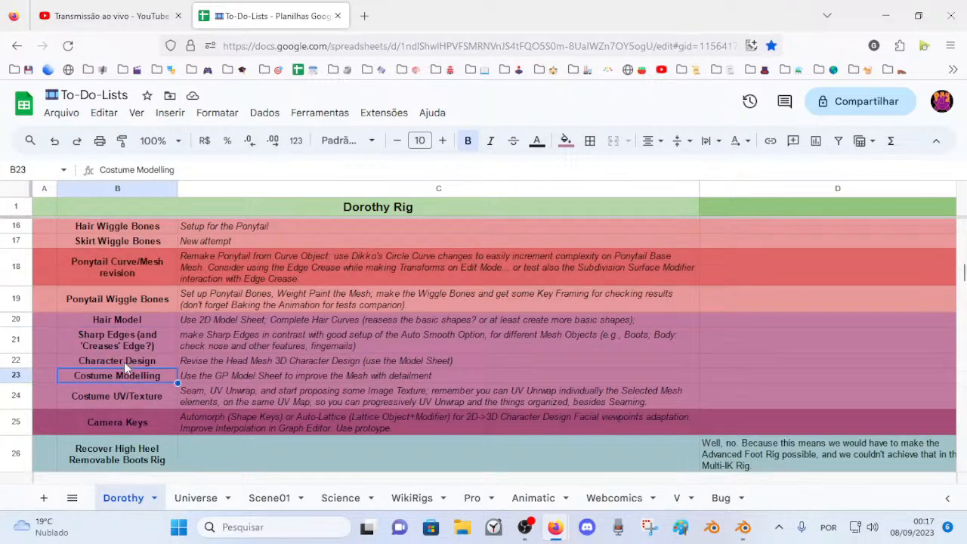
pyautogui.click(127, 392)
pyautogui.scroll(-2, 166, 394)
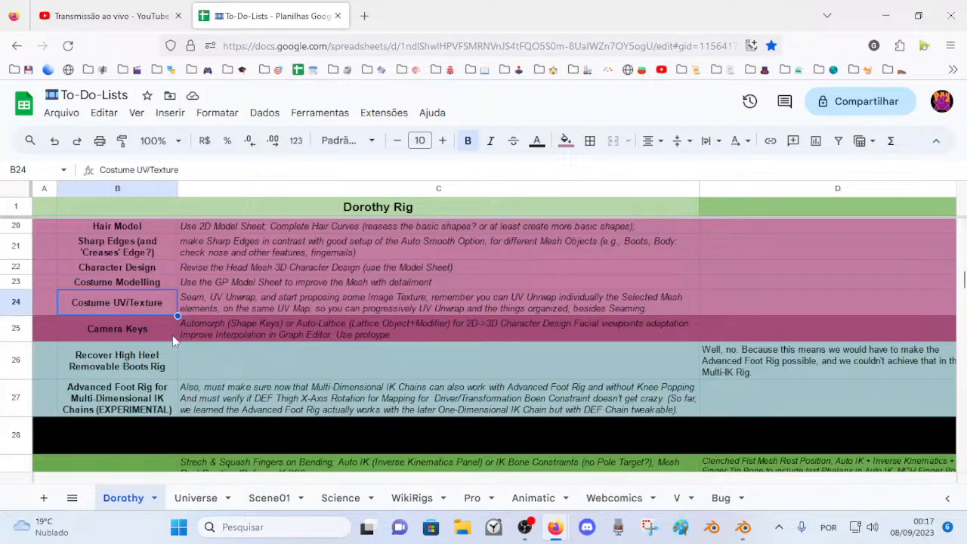
pyautogui.click(133, 323)
pyautogui.scroll(-3, 211, 349)
pyautogui.scroll(3, 260, 359)
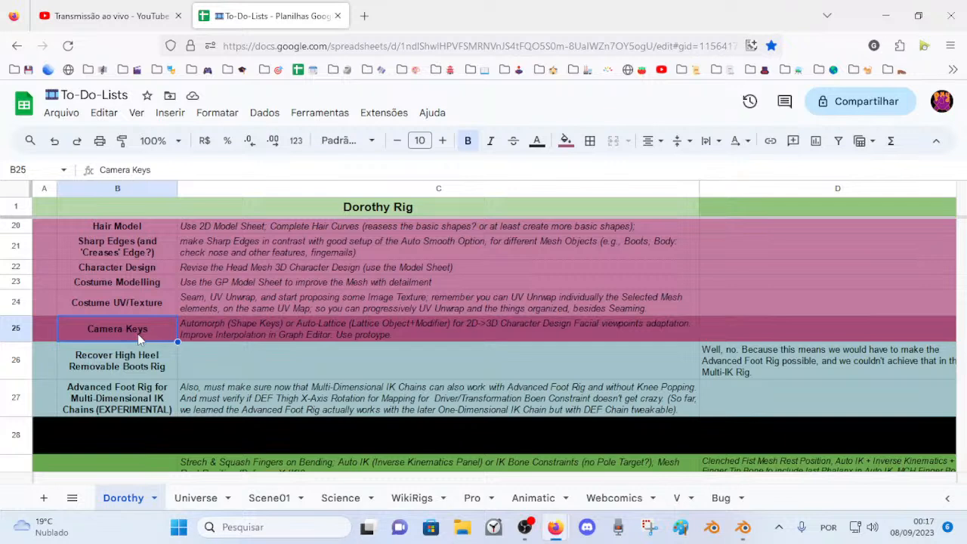
pyautogui.click(117, 358)
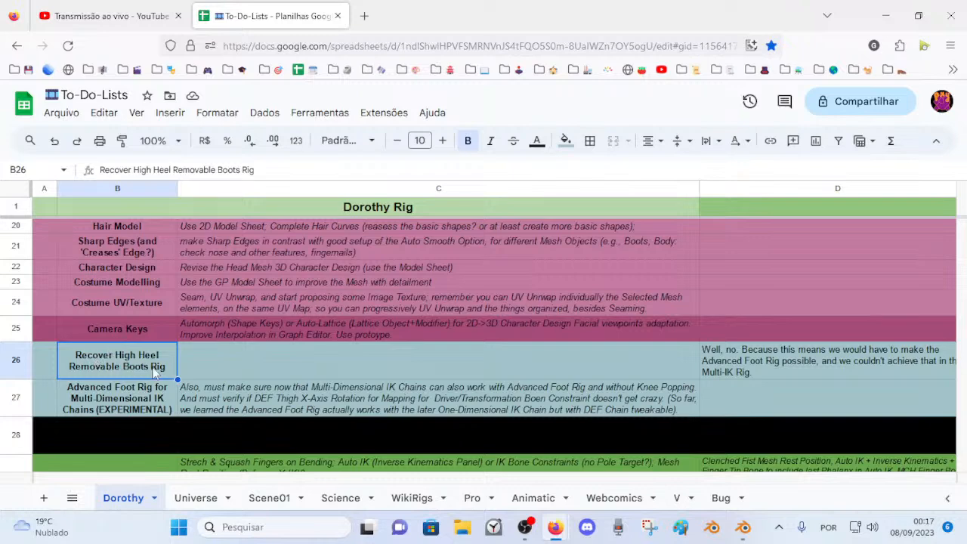
pyautogui.click(132, 396)
# Step: Return to the start of the Dorothy Rig list and reread the Hips-Thigh Corrective Rig task and the ones above it
pyautogui.scroll(3, 121, 310)
pyautogui.scroll(5, 166, 328)
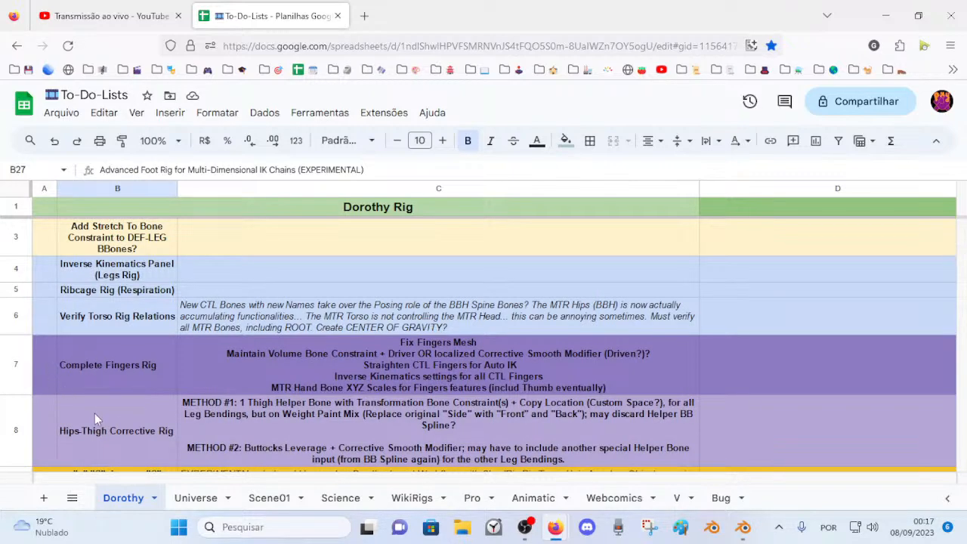
pyautogui.scroll(-2, 94, 413)
pyautogui.click(123, 310)
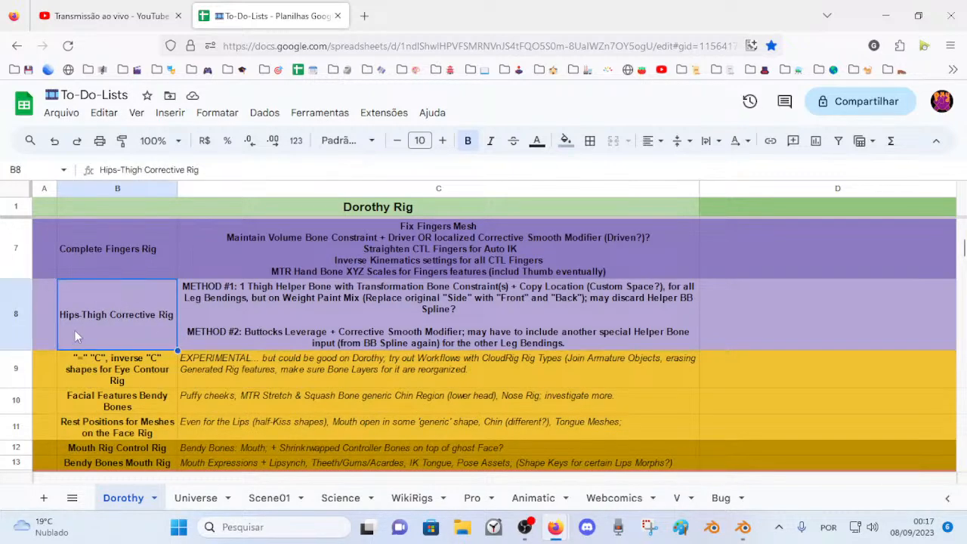
pyautogui.scroll(2, 117, 344)
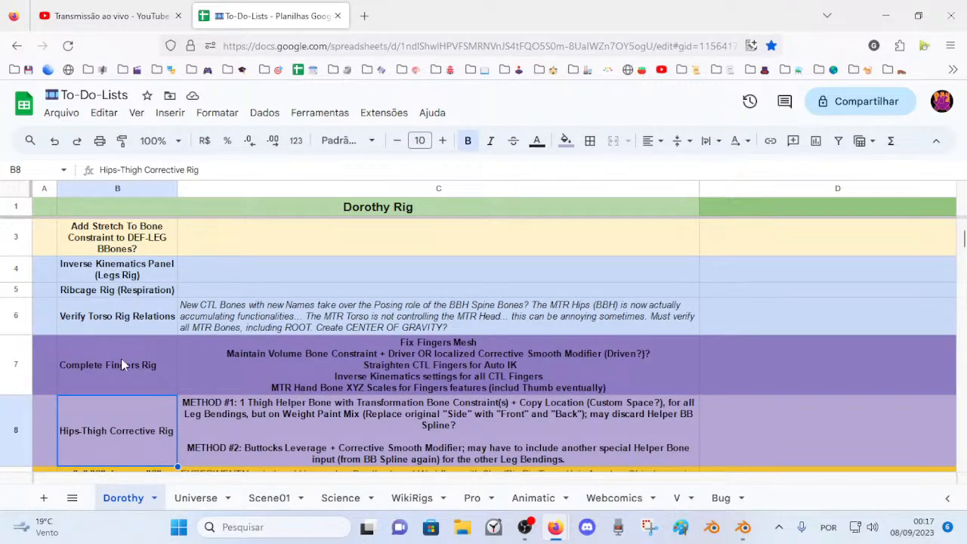
pyautogui.scroll(-2, 175, 388)
pyautogui.scroll(3, 244, 396)
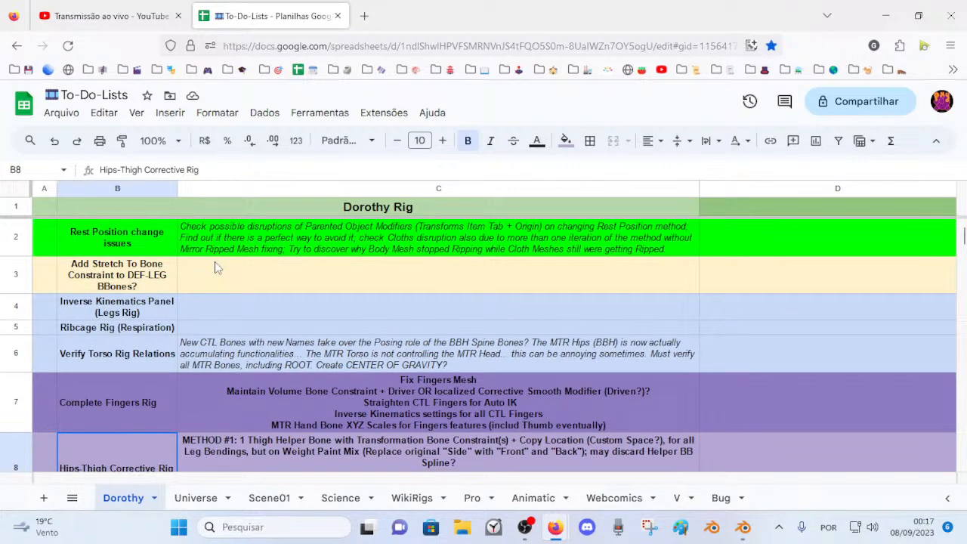
# Step: Bring up the YouTube Studio live page, switch to Blender and inspect the Dorothy rig's face and eyes up close
pyautogui.moveTo(531, 533)
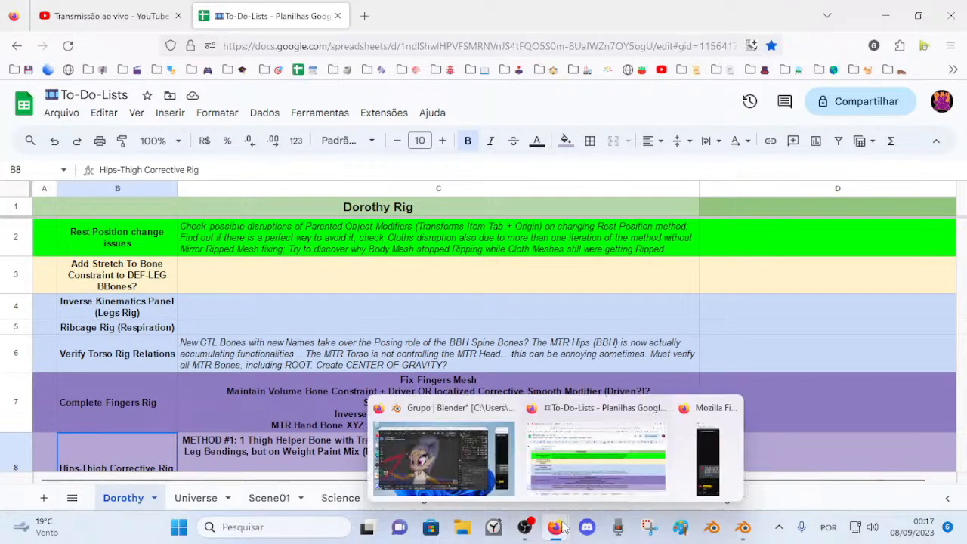
pyautogui.click(94, 11)
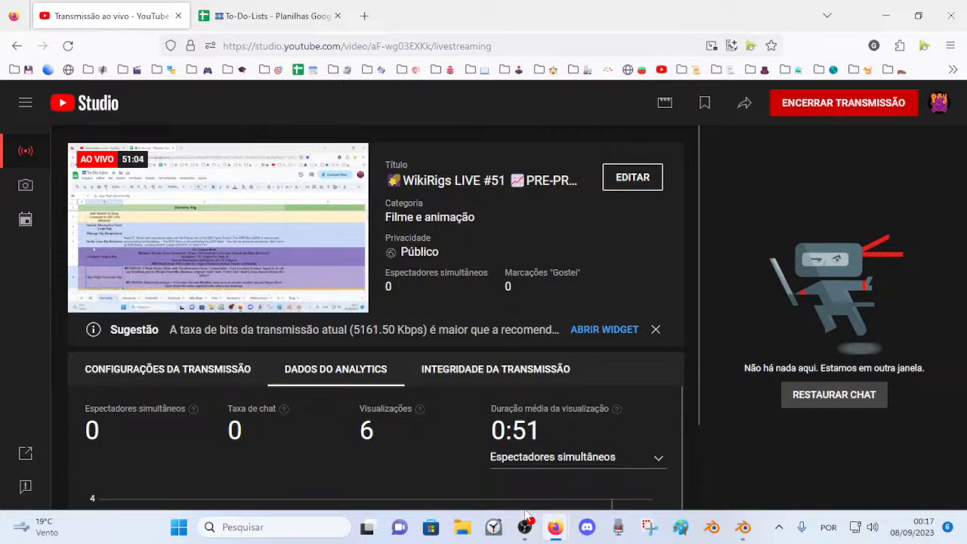
pyautogui.click(612, 450)
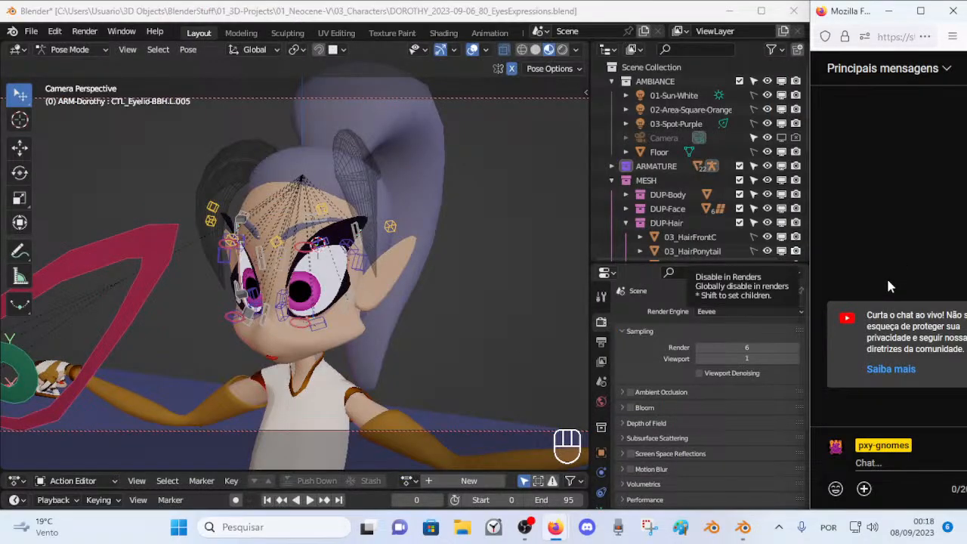
pyautogui.moveTo(227, 348)
pyautogui.mouseDown(button='middle')
pyautogui.moveTo(253, 348)
pyautogui.moveTo(146, 308)
pyautogui.moveTo(224, 340)
pyautogui.mouseUp(button='middle')
pyautogui.scroll(2, 151, 310)
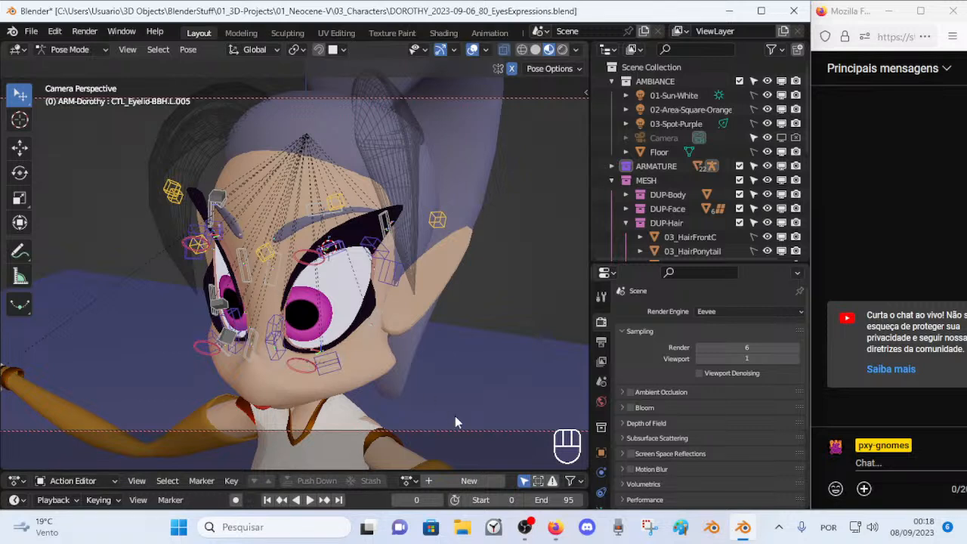
# Step: Switch back to YouTube Studio and end the WikiRigs LIVE #51 broadcast
pyautogui.moveTo(554, 526)
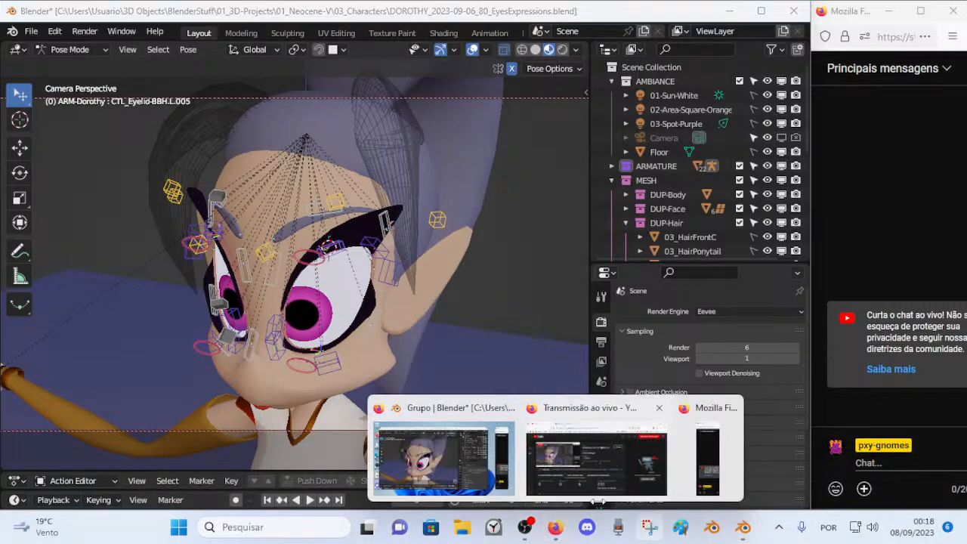
pyautogui.click(576, 468)
pyautogui.click(838, 106)
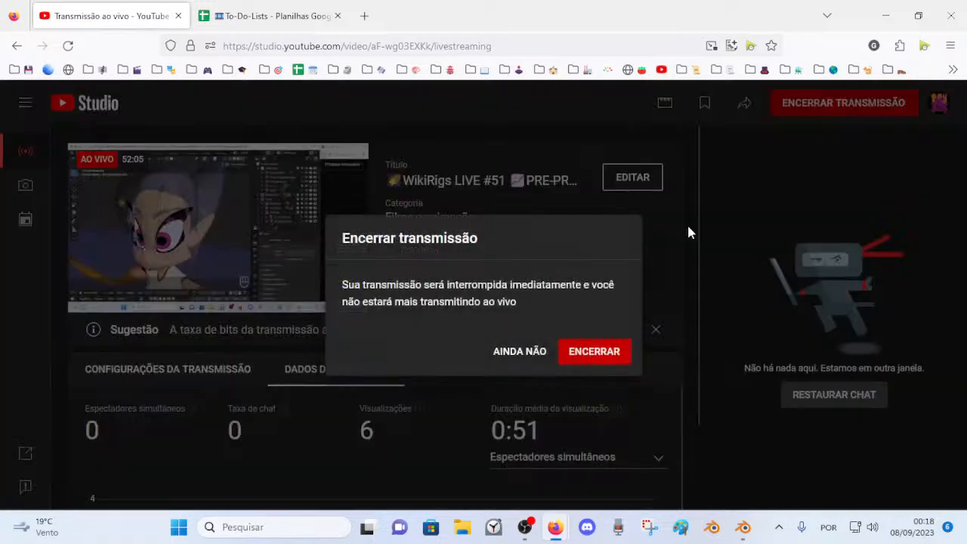
pyautogui.click(574, 353)
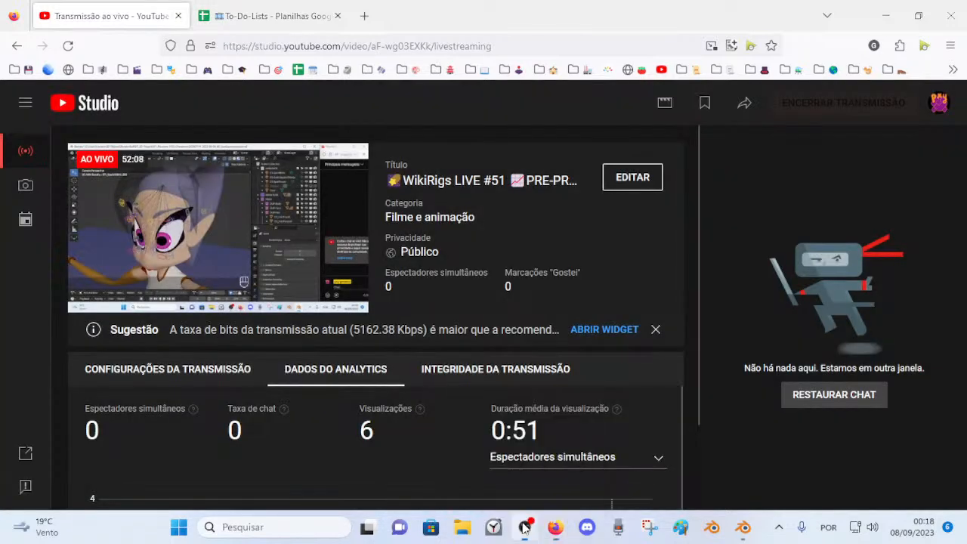